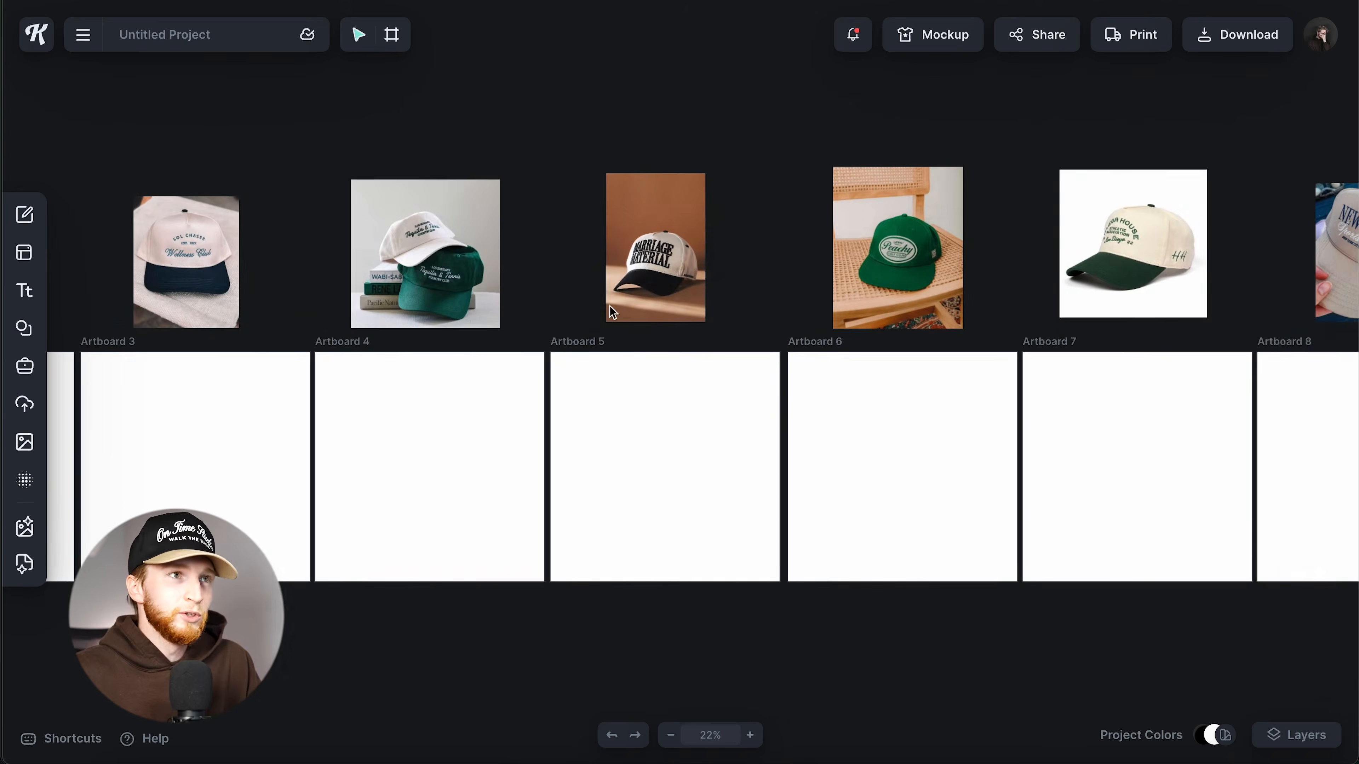
Step: Add a headline text to Artboard 5, below the Marriage Material hat, and set its typeface to Instrument Serif
{"action": "left_click", "coordinate": [645, 263]}
{"action": "scroll", "coordinate": [645, 342], "scroll_direction": "up", "scroll_amount": 5}
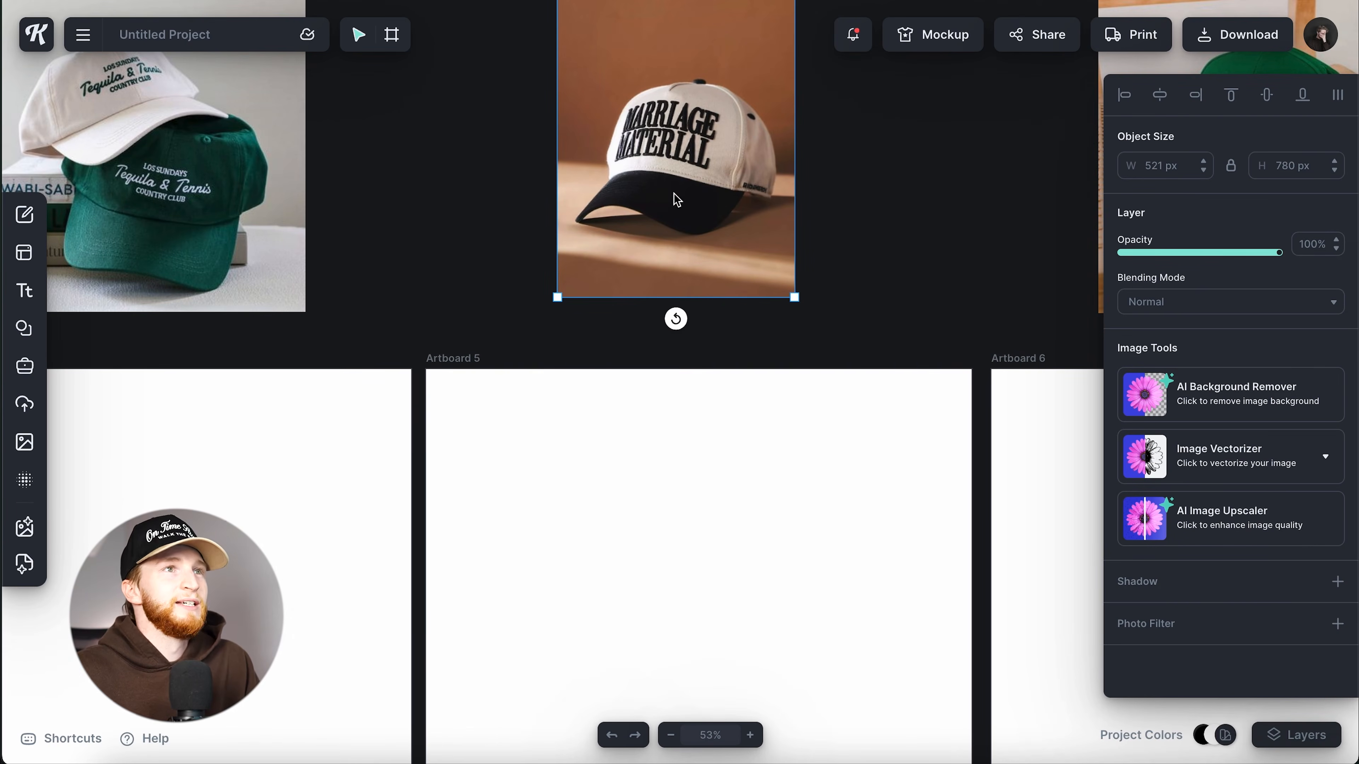
{"action": "left_click", "coordinate": [722, 507]}
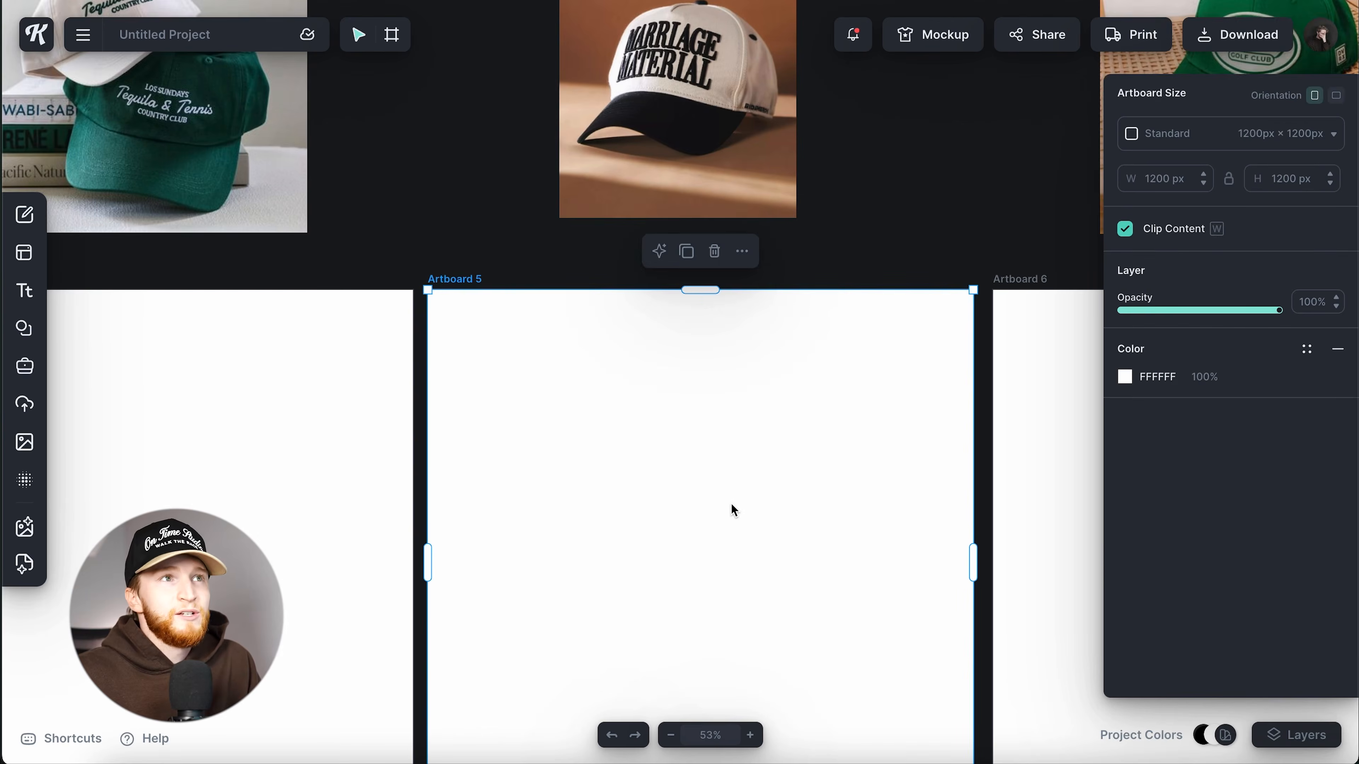
{"action": "scroll", "coordinate": [728, 504], "scroll_direction": "down", "scroll_amount": 2}
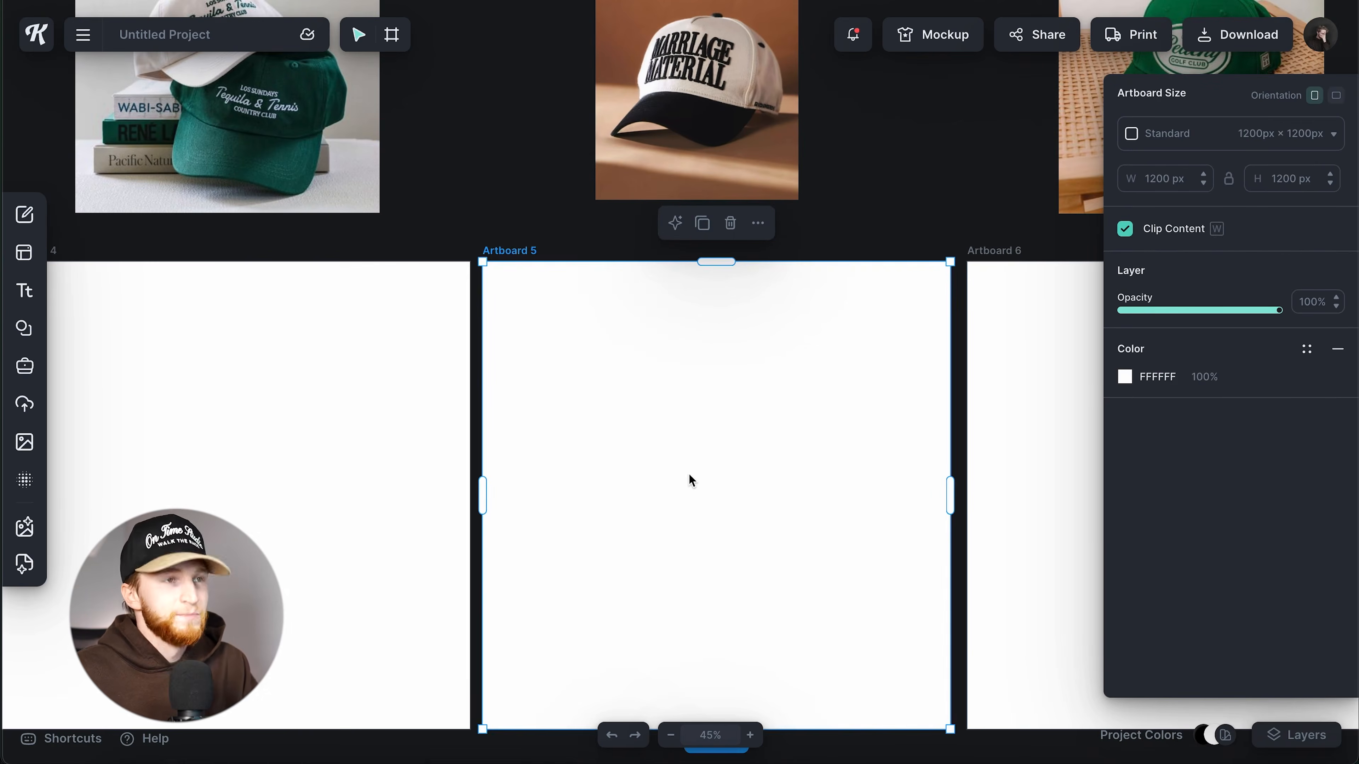
{"action": "key", "text": "t"}
{"action": "left_click", "coordinate": [1165, 443]}
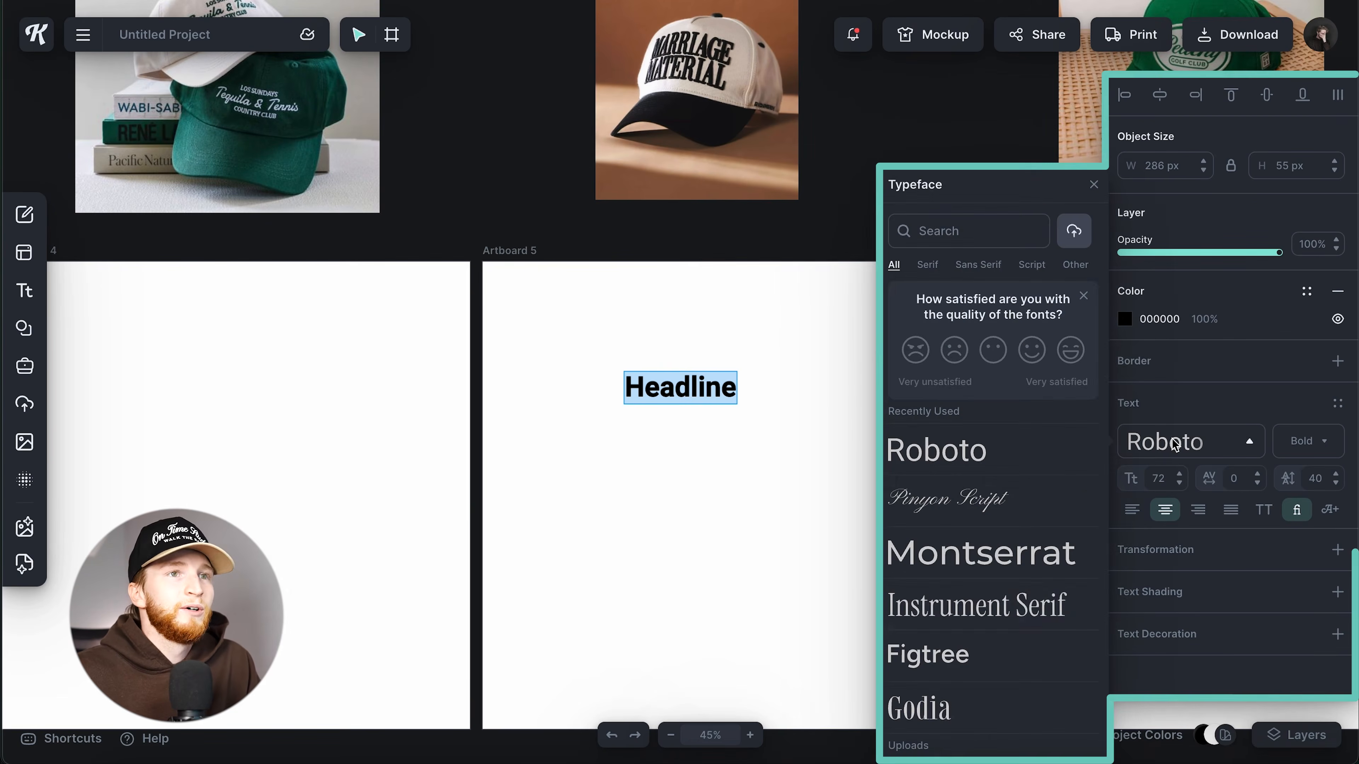
{"action": "left_click", "coordinate": [1013, 603]}
{"action": "left_click", "coordinate": [802, 373]}
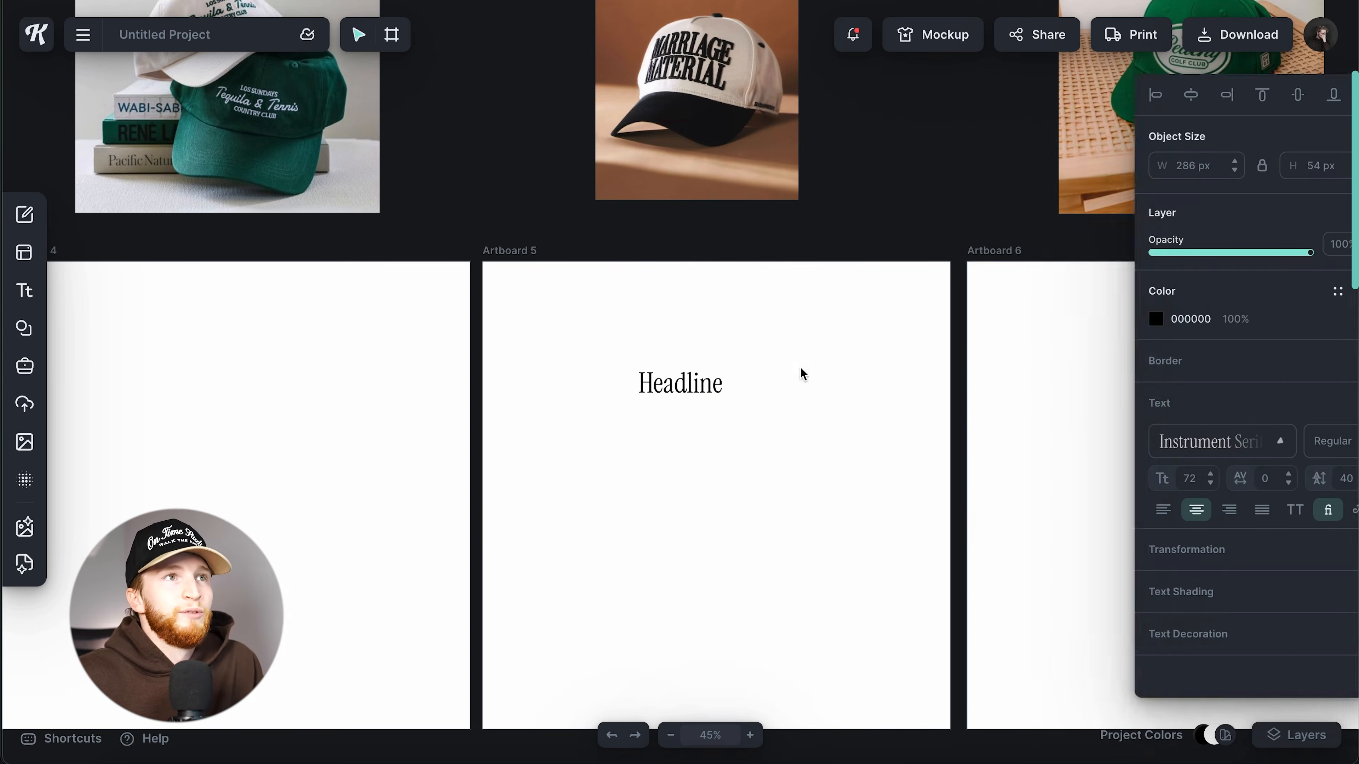
Step: Replace the headline on Artboard 5 with a fresh text object set in Instrument Serif
{"action": "scroll", "coordinate": [692, 377], "scroll_direction": "down", "scroll_amount": 1}
{"action": "scroll", "coordinate": [692, 376], "scroll_direction": "left", "scroll_amount": 1}
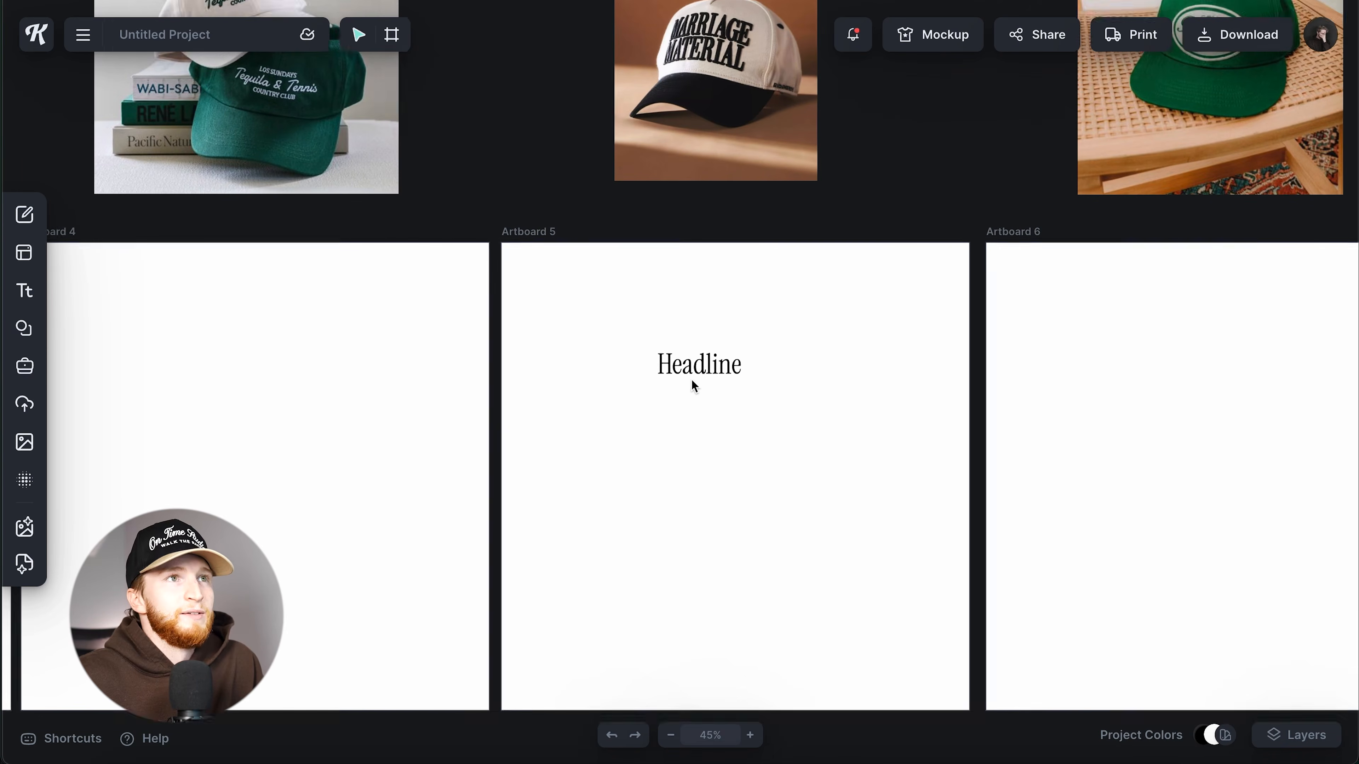
{"action": "scroll", "coordinate": [710, 371], "scroll_direction": "up", "scroll_amount": 1}
{"action": "left_click", "coordinate": [720, 386]}
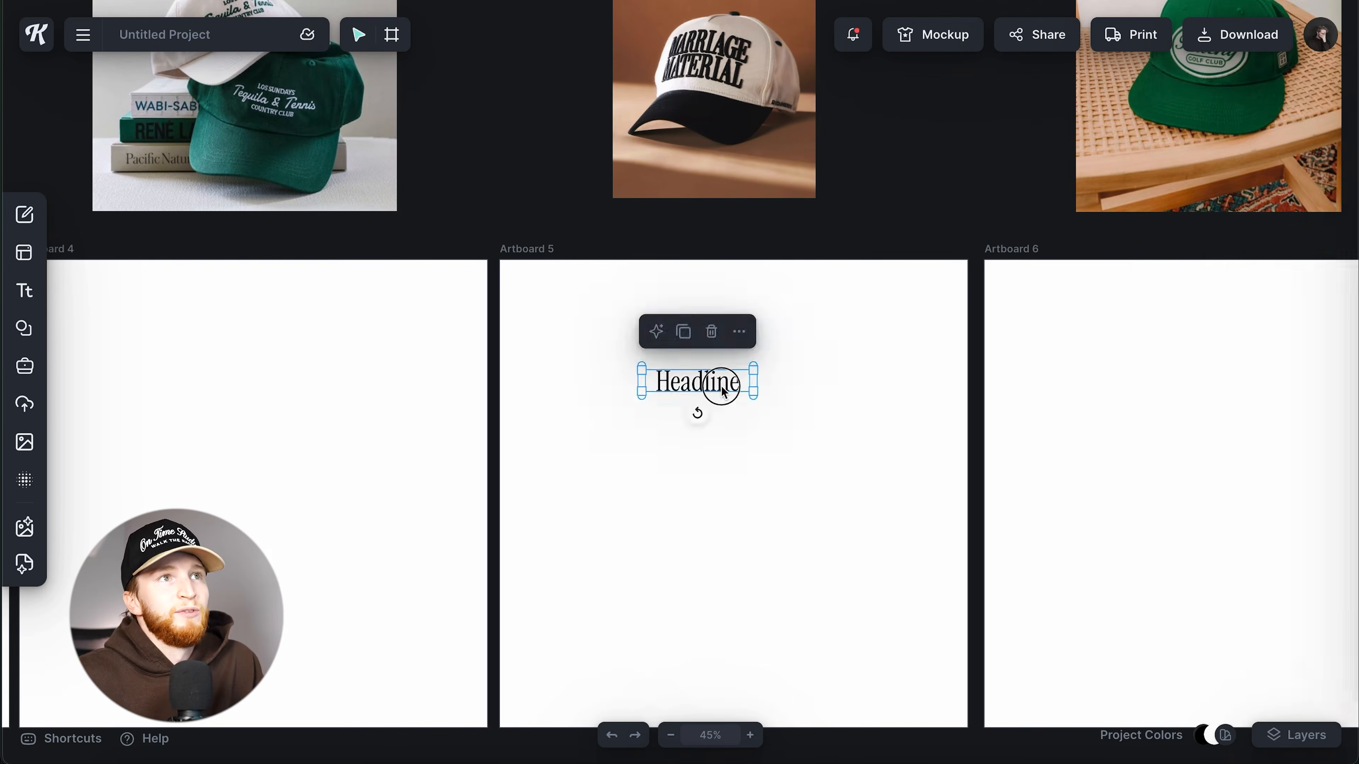
{"action": "left_click", "coordinate": [721, 390]}
{"action": "type", "text": "G"}
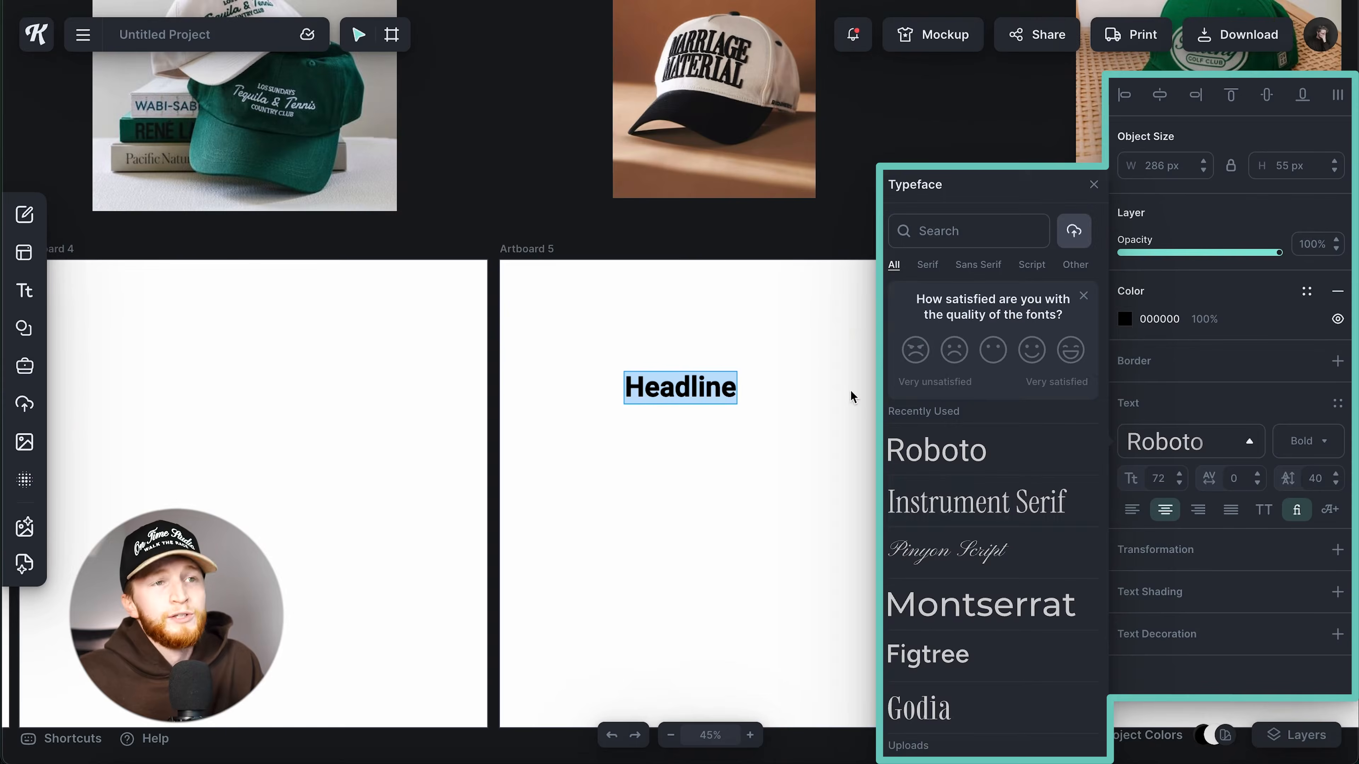
{"action": "left_click", "coordinate": [962, 498]}
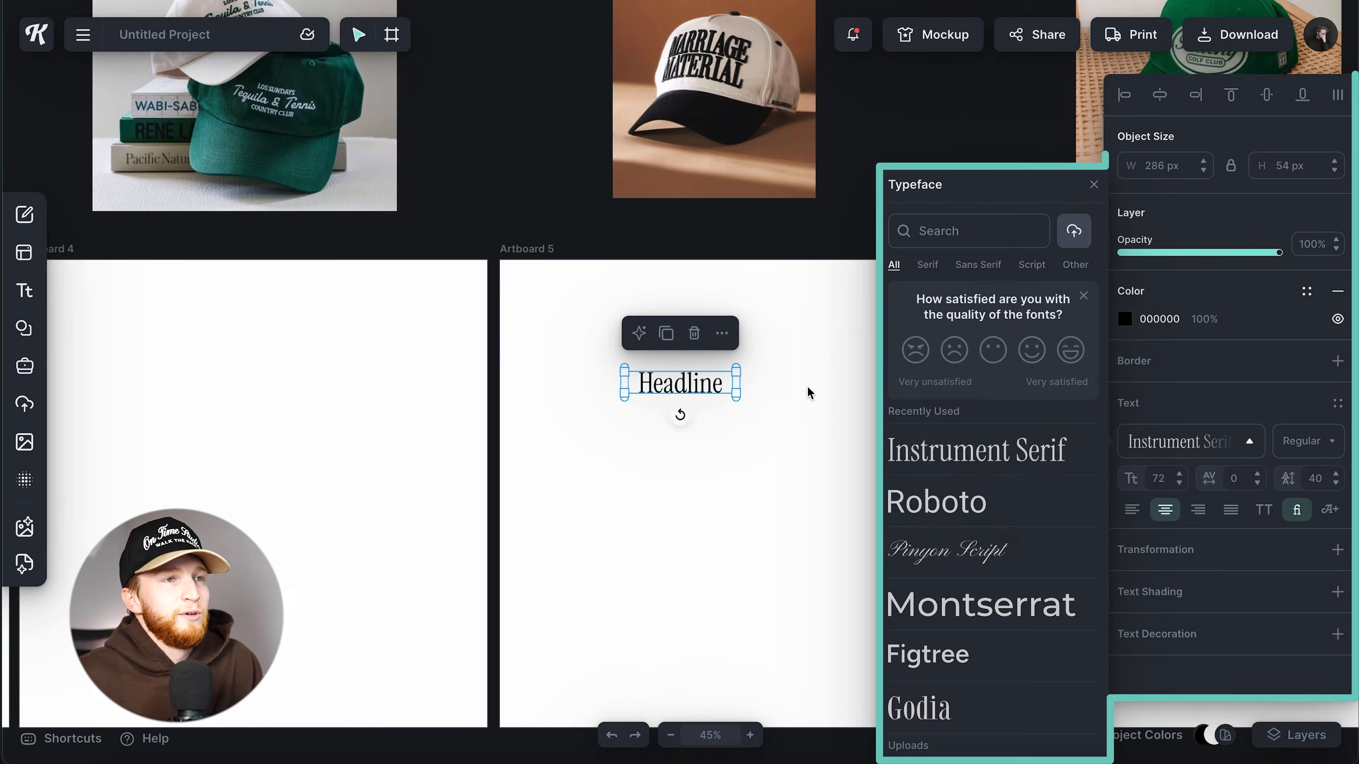
Step: Enlarge the Artboard 5 headline to a font size of about 194 and move it near the artboard's middle
{"action": "left_click", "coordinate": [689, 386]}
{"action": "left_click_drag", "start_coordinate": [735, 394], "coordinate": [830, 410]}
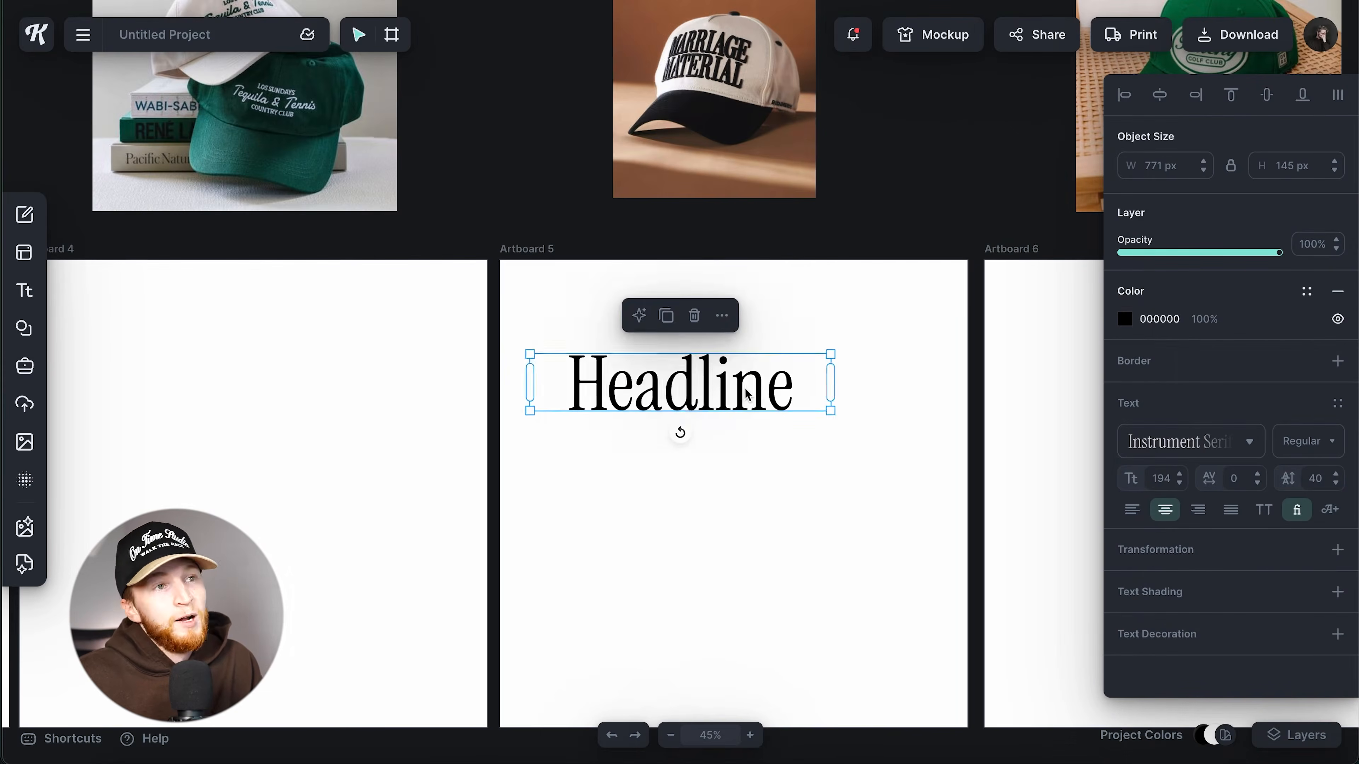
{"action": "left_click_drag", "start_coordinate": [738, 393], "coordinate": [780, 458]}
Step: Change the headline's text to HUSBAND MATERIAL, stacked on two lines
{"action": "double_click", "coordinate": [781, 459]}
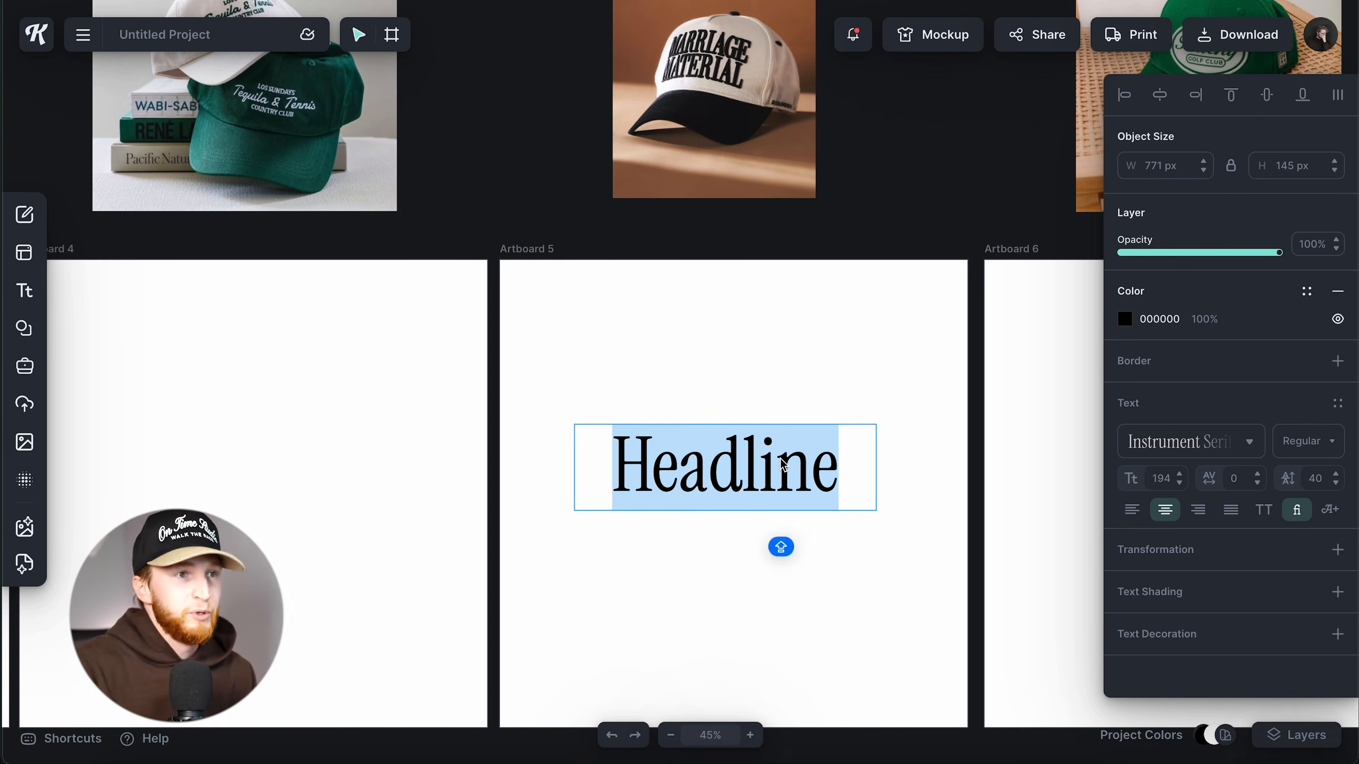
{"action": "type", "text": "HUSBAND"}
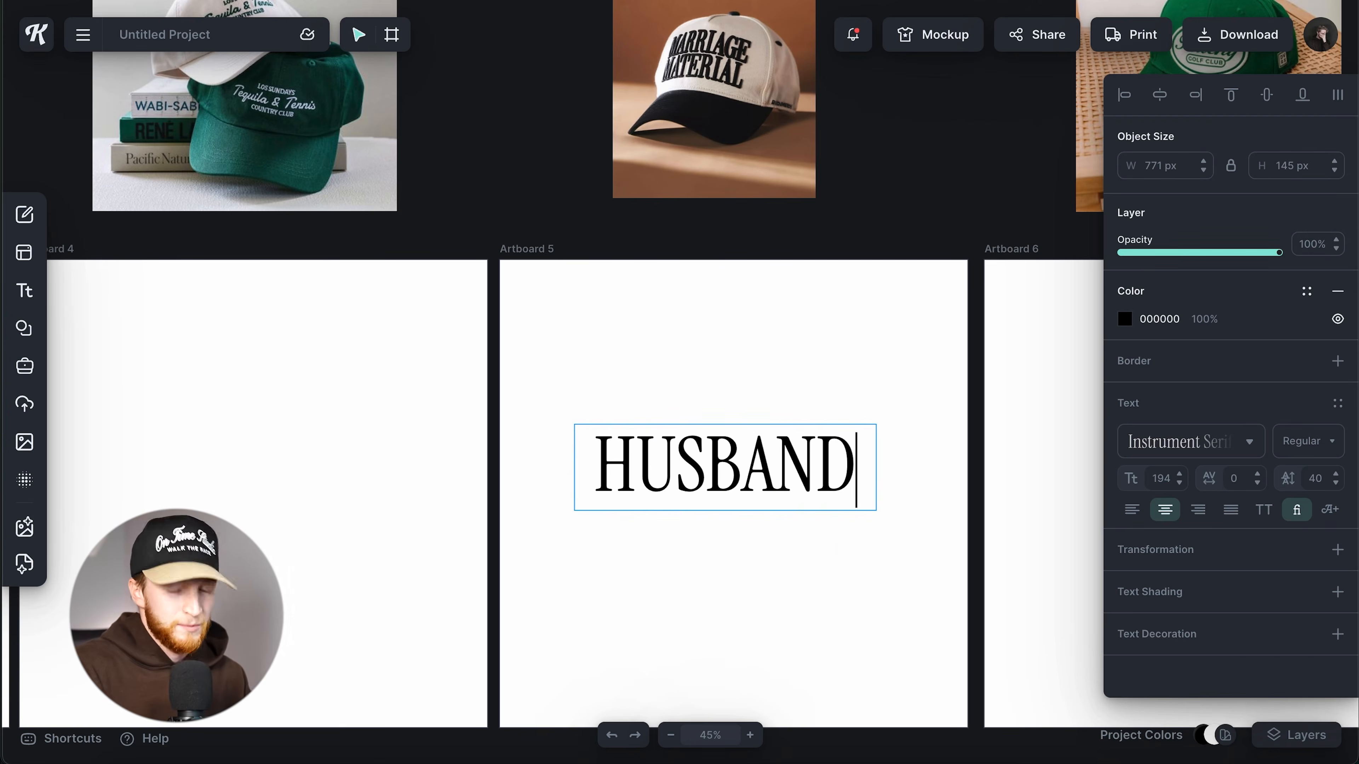
{"action": "key", "text": "Return"}
{"action": "type", "text": "MATERIAL"}
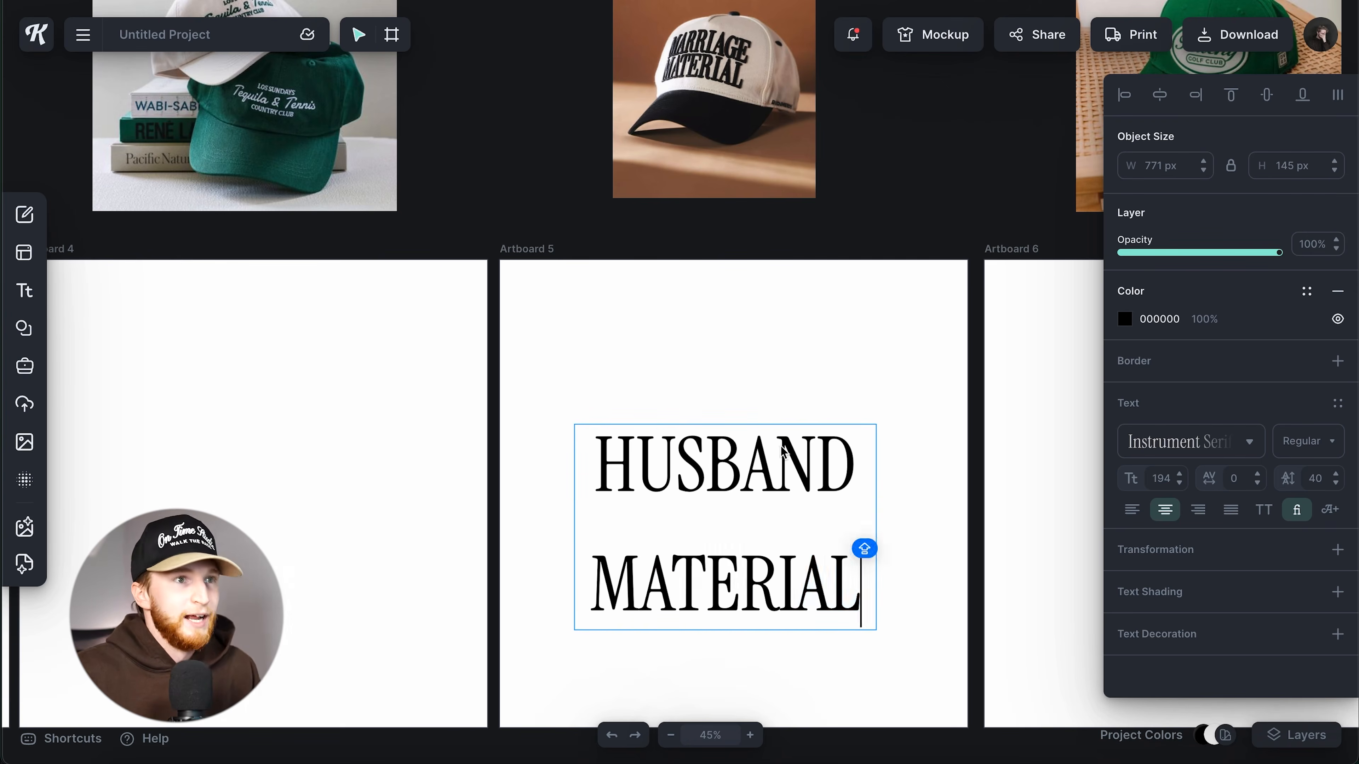
Step: Tighten the line height of the whole HUSBAND MATERIAL text to -20
{"action": "key", "text": "ctrl+a"}
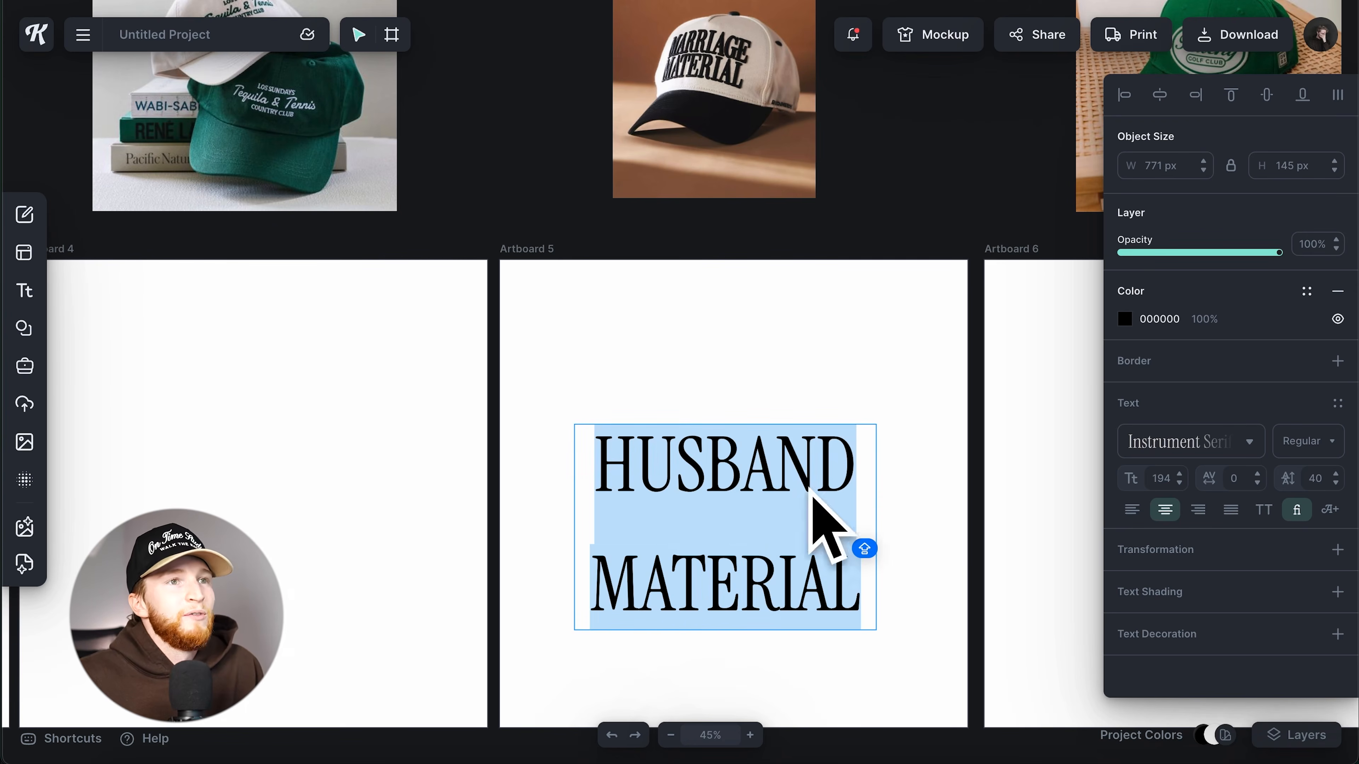
{"action": "left_click", "coordinate": [1327, 478]}
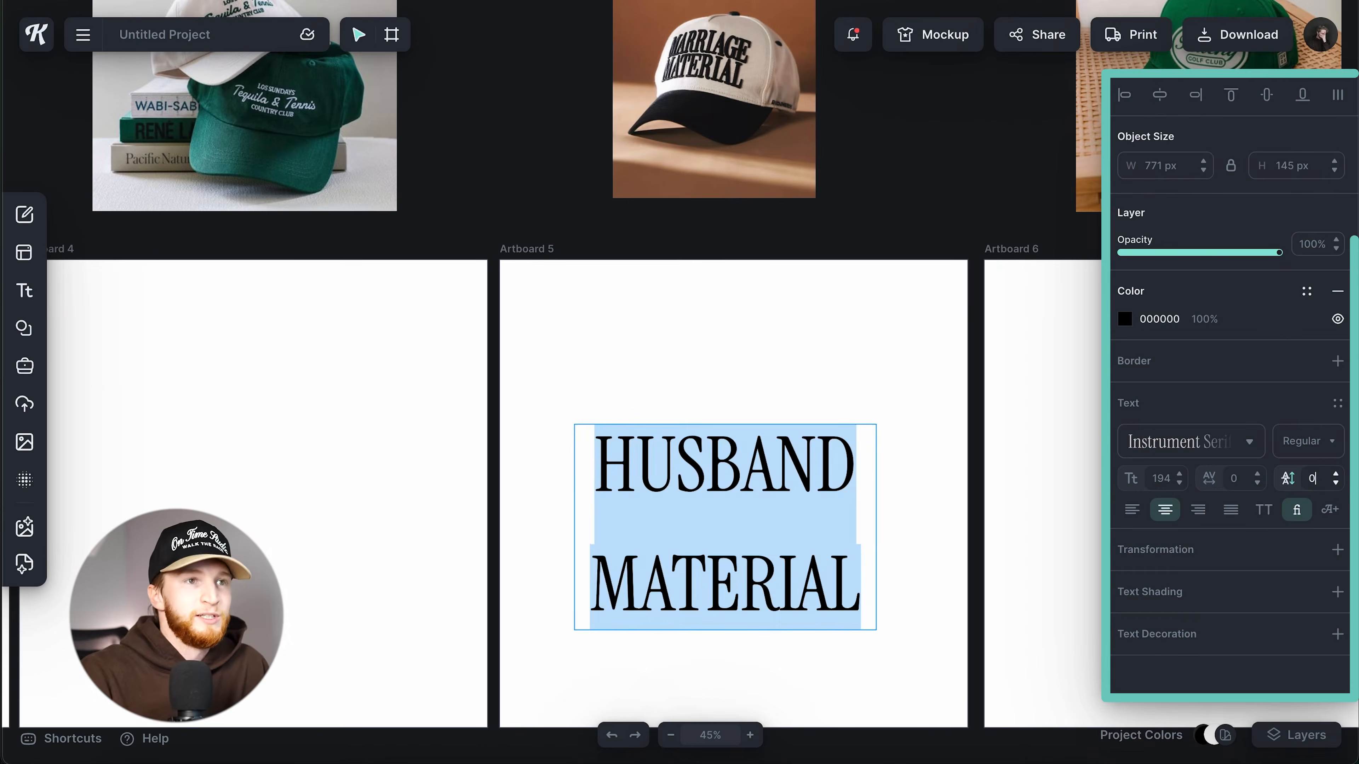
{"action": "key", "text": "Return"}
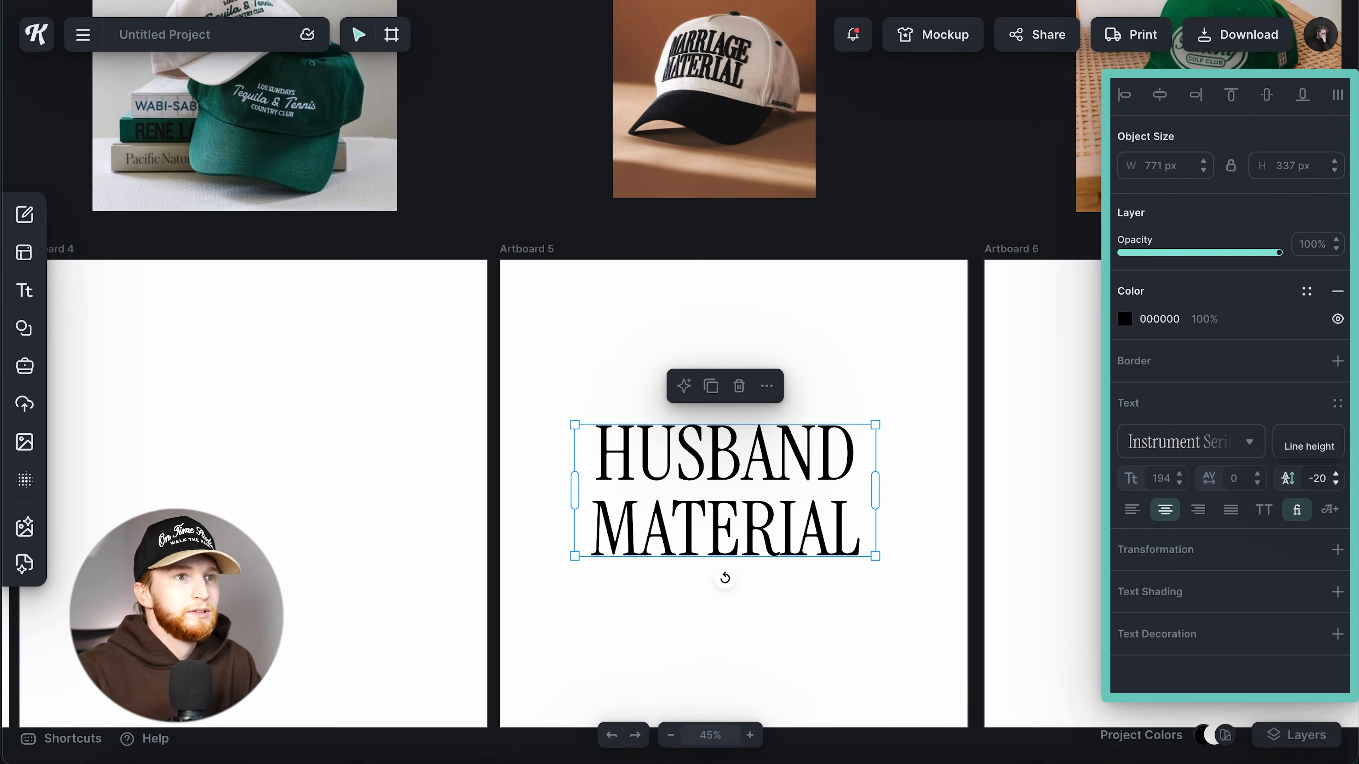
{"action": "key", "text": "Return"}
{"action": "left_click", "coordinate": [902, 449]}
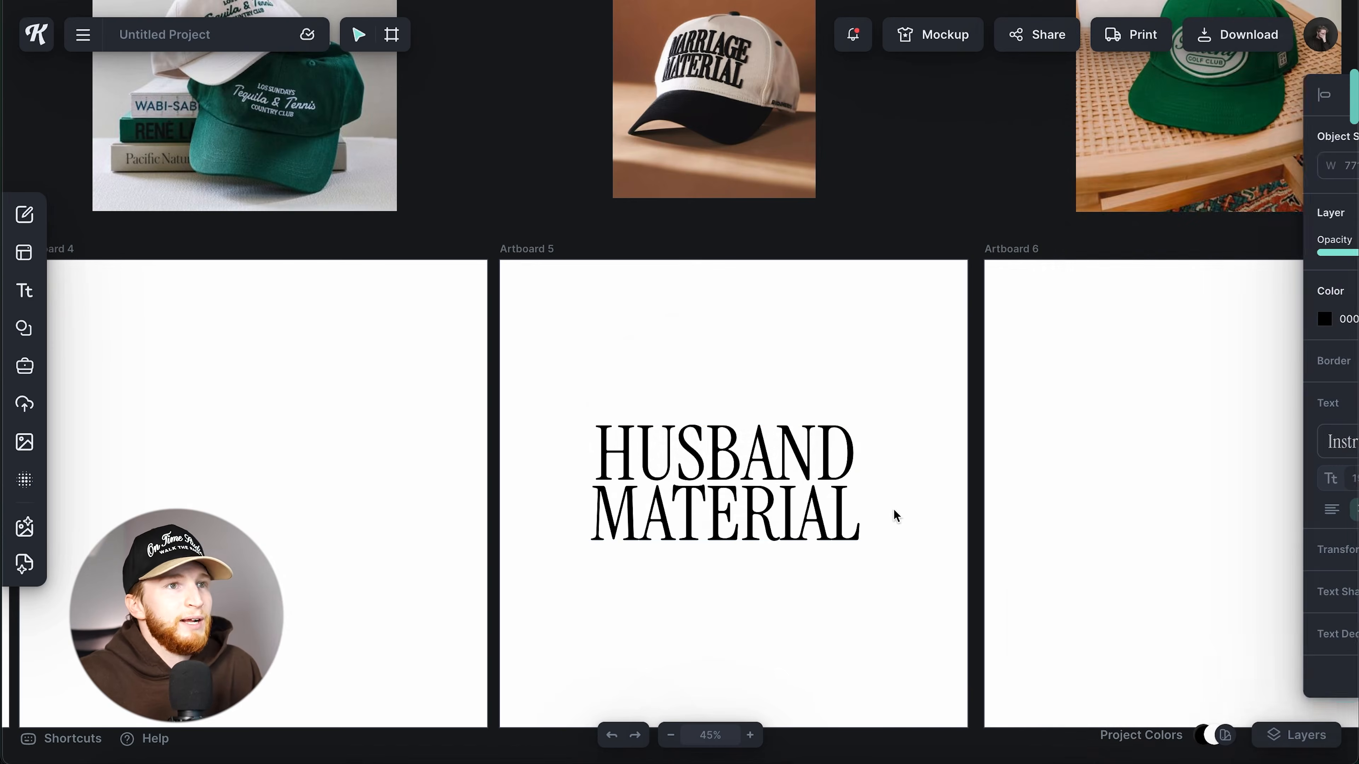
Step: Apply the third text shading style to HUSBAND MATERIAL and set its shading colour to black, 000000
{"action": "left_click", "coordinate": [828, 455]}
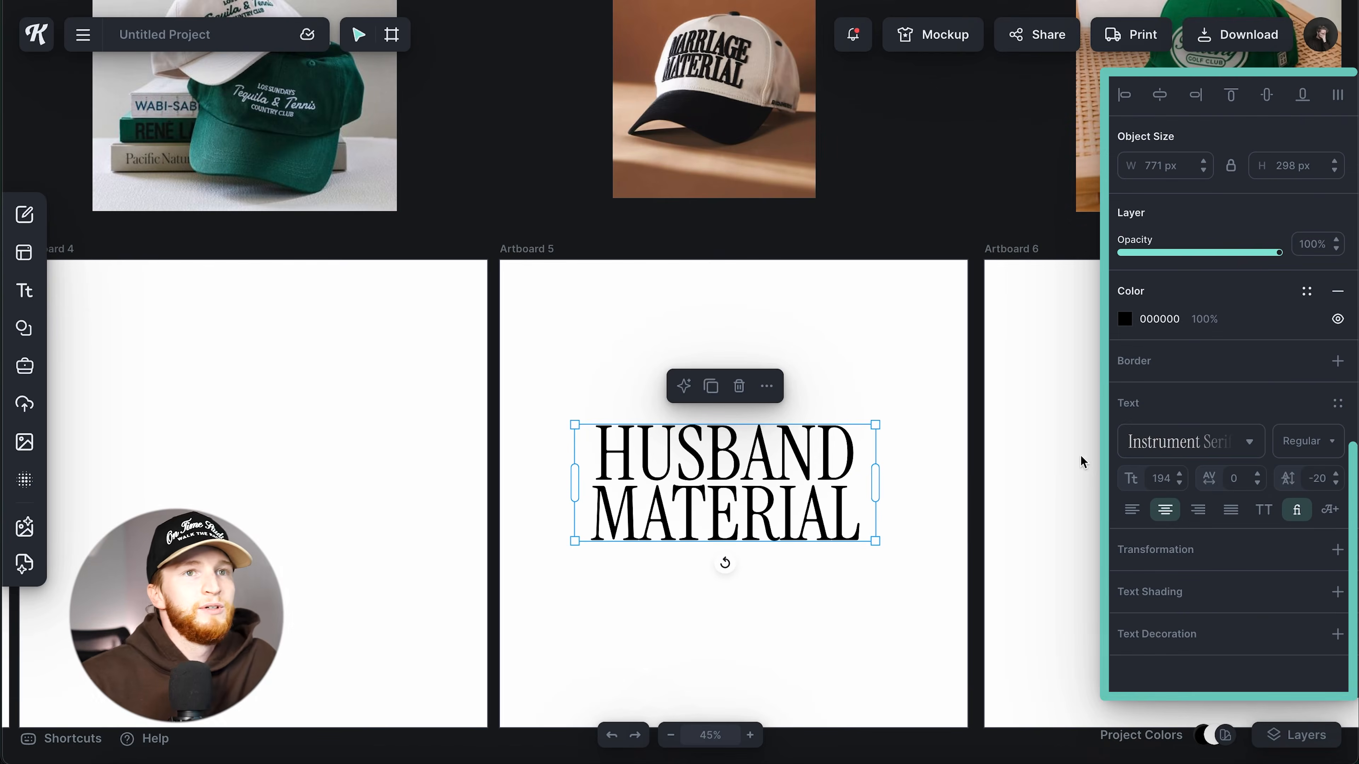
{"action": "left_click", "coordinate": [1213, 597]}
{"action": "scroll", "coordinate": [1228, 592], "scroll_direction": "down", "scroll_amount": 3}
{"action": "left_click", "coordinate": [1259, 472]}
{"action": "left_click", "coordinate": [1145, 526]}
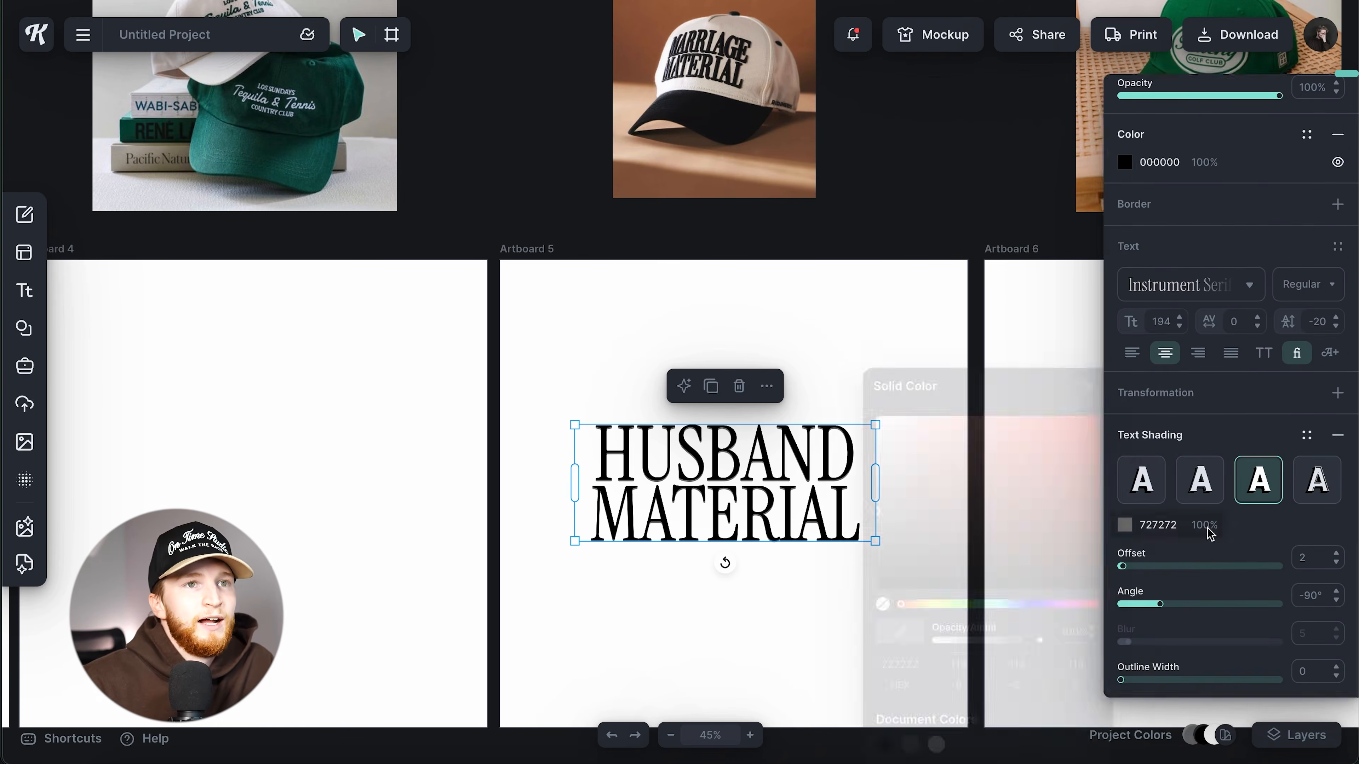
{"action": "left_click_drag", "start_coordinate": [945, 561], "coordinate": [716, 662]}
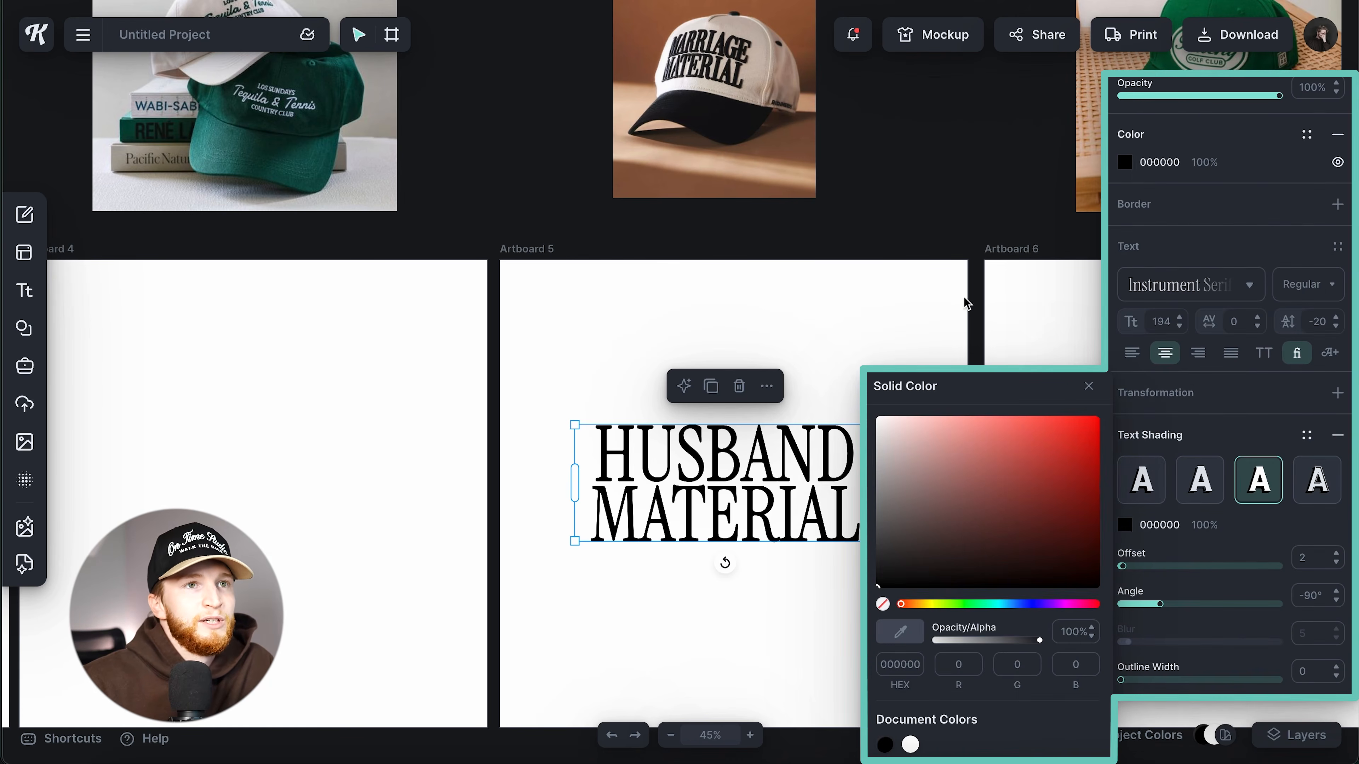
{"action": "left_click", "coordinate": [1086, 384]}
Step: Set the text shading offset to 0 and slightly increase its outline width to thicken the lettering
{"action": "left_click_drag", "start_coordinate": [1126, 565], "coordinate": [1083, 567]}
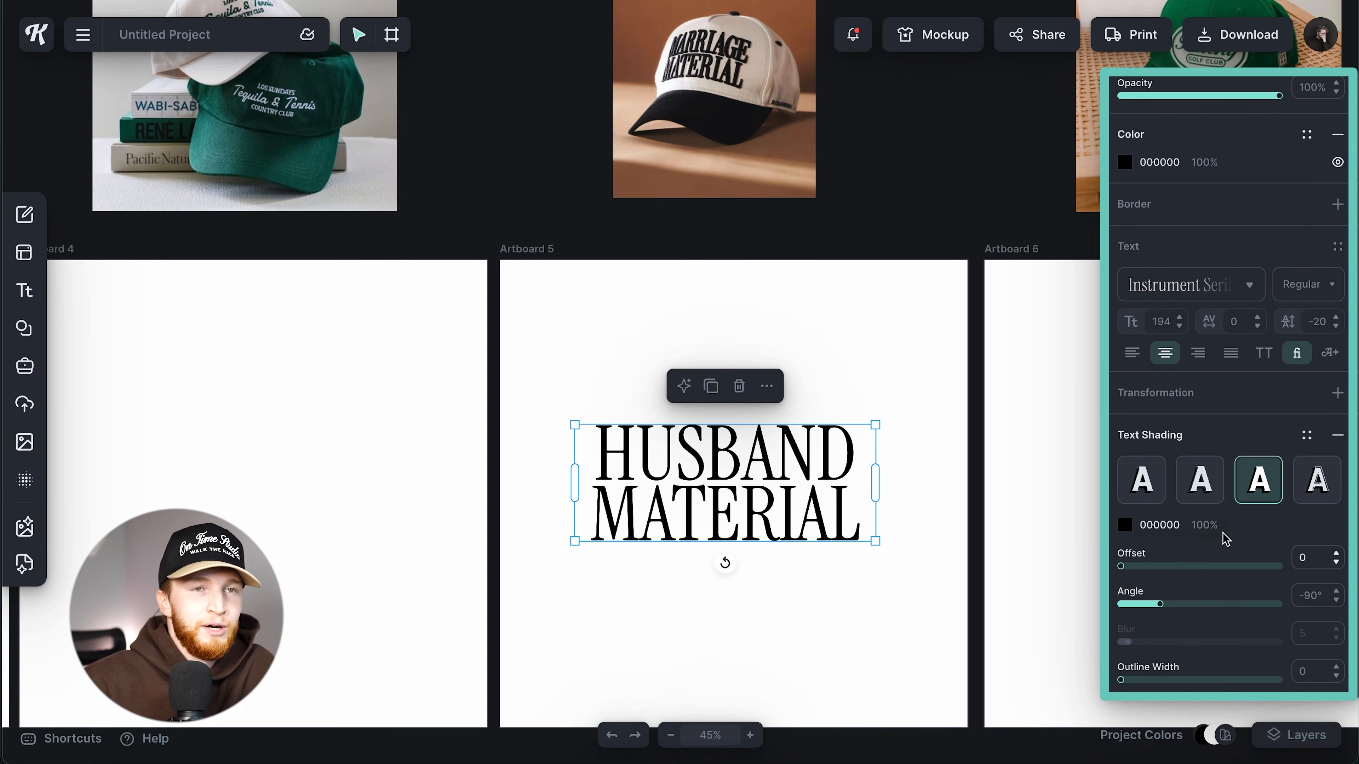
{"action": "scroll", "coordinate": [1225, 538], "scroll_direction": "down", "scroll_amount": 1}
{"action": "left_click_drag", "start_coordinate": [1123, 643], "coordinate": [1125, 639]}
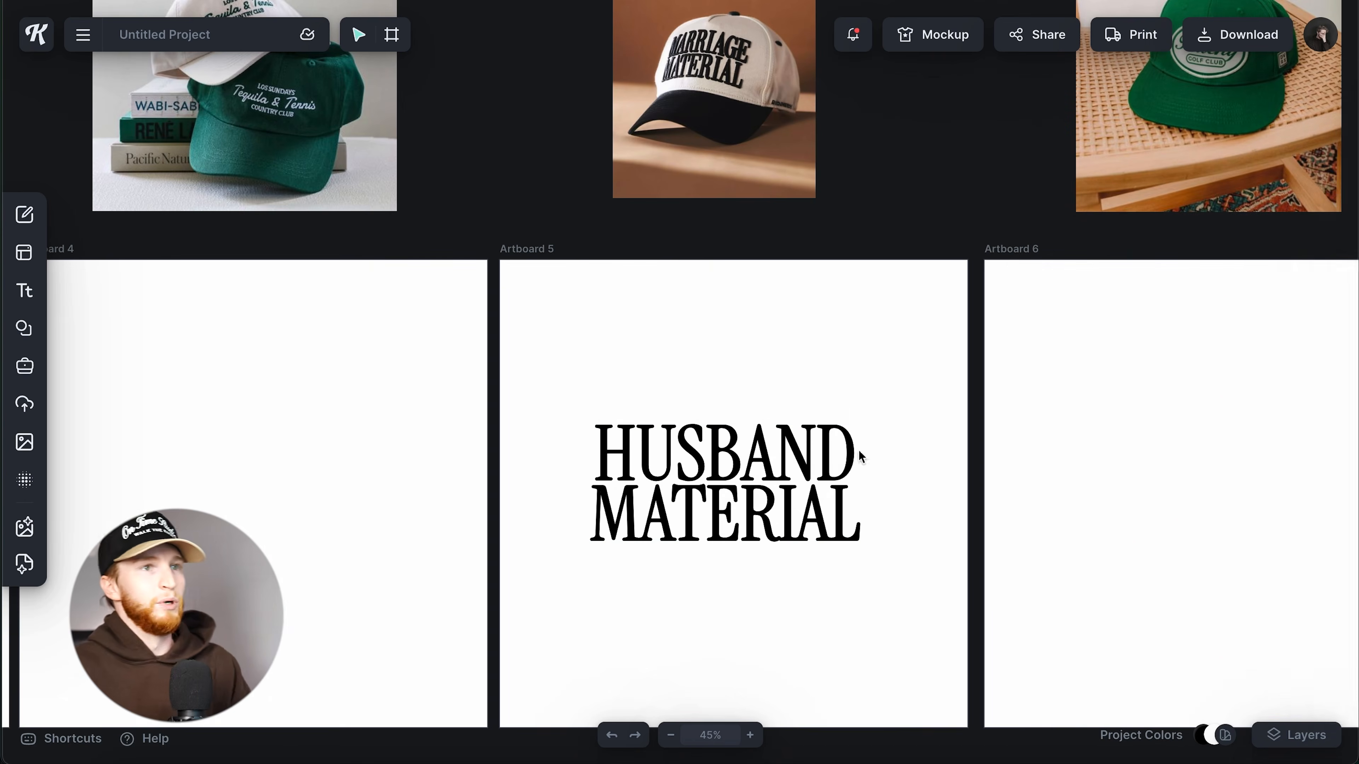
Step: Enlarge HUSBAND MATERIAL to about 920 px wide and centre it horizontally and vertically on Artboard 5
{"action": "left_click", "coordinate": [832, 463]}
{"action": "left_click_drag", "start_coordinate": [876, 546], "coordinate": [904, 552]}
{"action": "left_click", "coordinate": [1168, 101]}
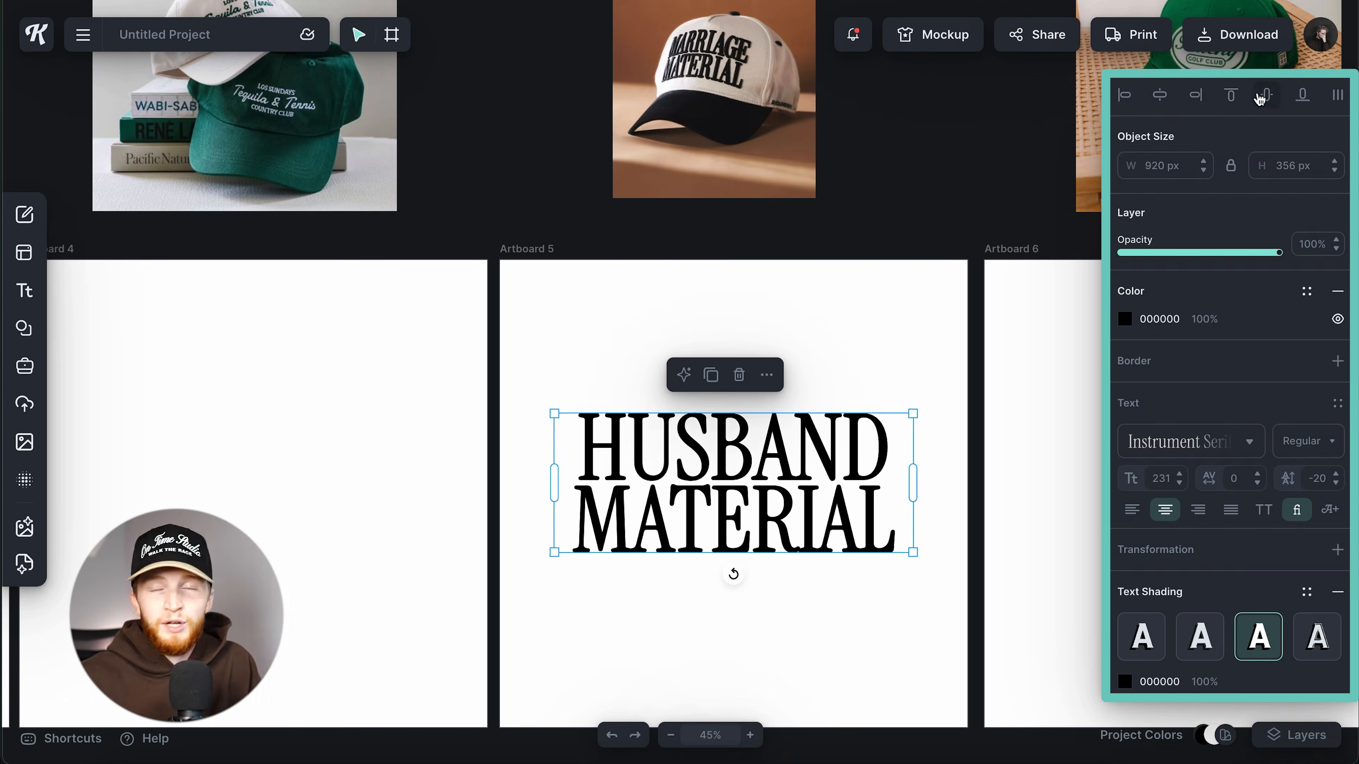
{"action": "left_click", "coordinate": [1263, 96]}
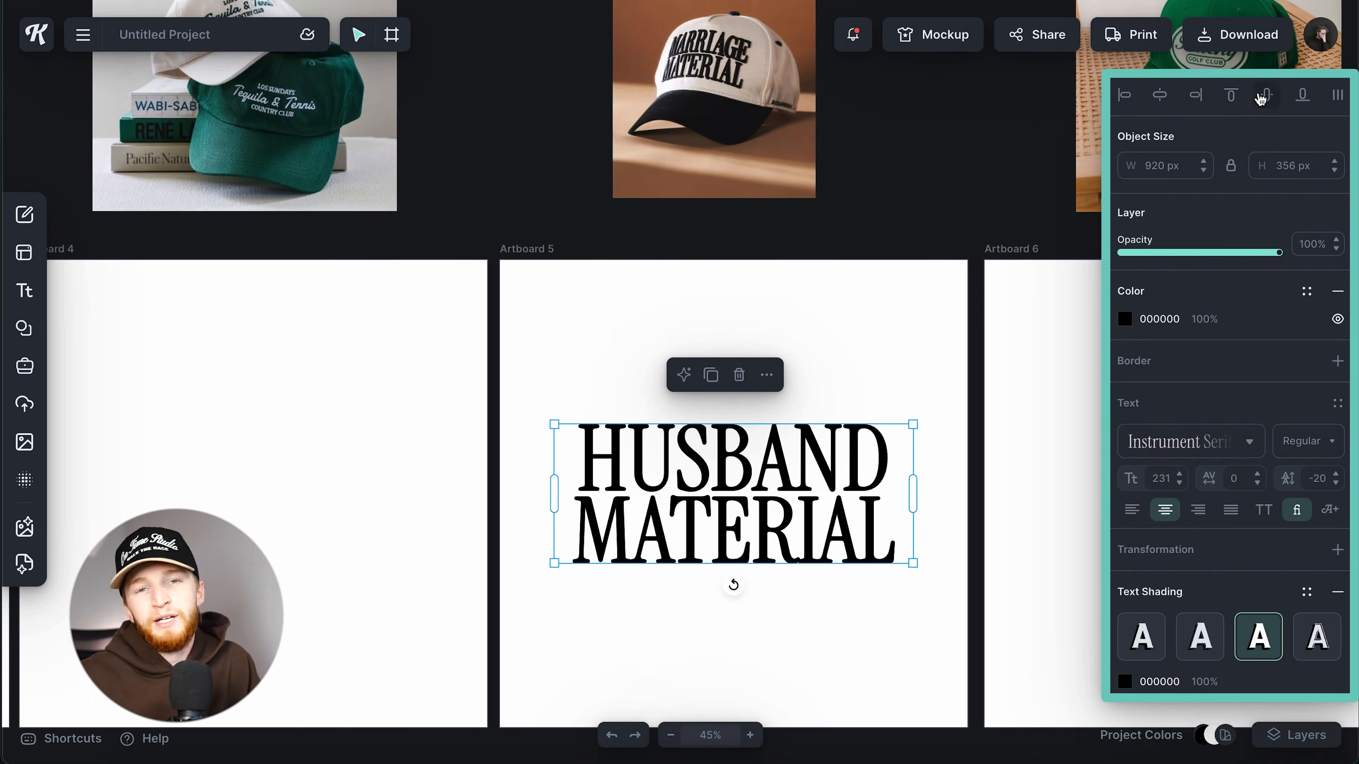
{"action": "left_click", "coordinate": [853, 362]}
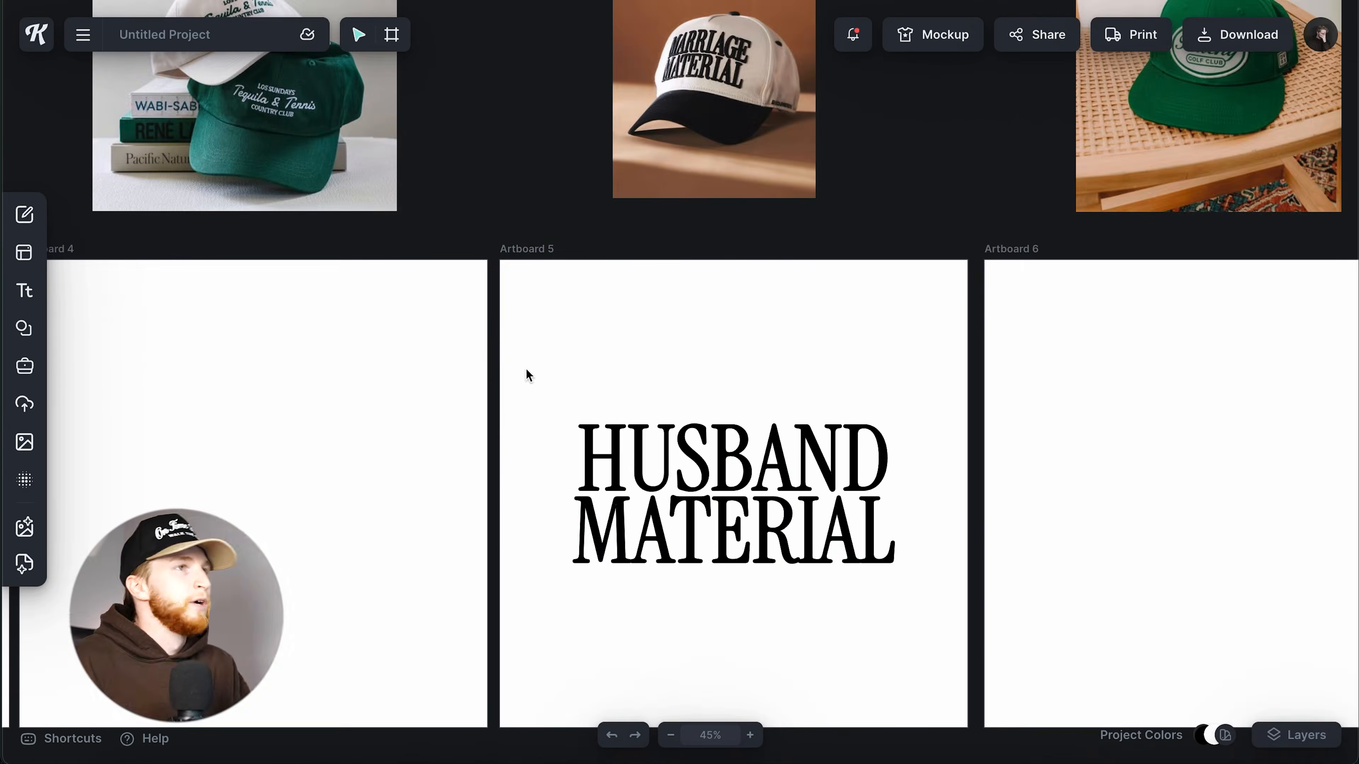
Step: Add a headline text to Artboard 2, below the Champagne Cowgirl hat reference
{"action": "left_click", "coordinate": [349, 397]}
{"action": "scroll", "coordinate": [351, 398], "scroll_direction": "down", "scroll_amount": 2}
{"action": "scroll", "coordinate": [351, 397], "scroll_direction": "left", "scroll_amount": 6}
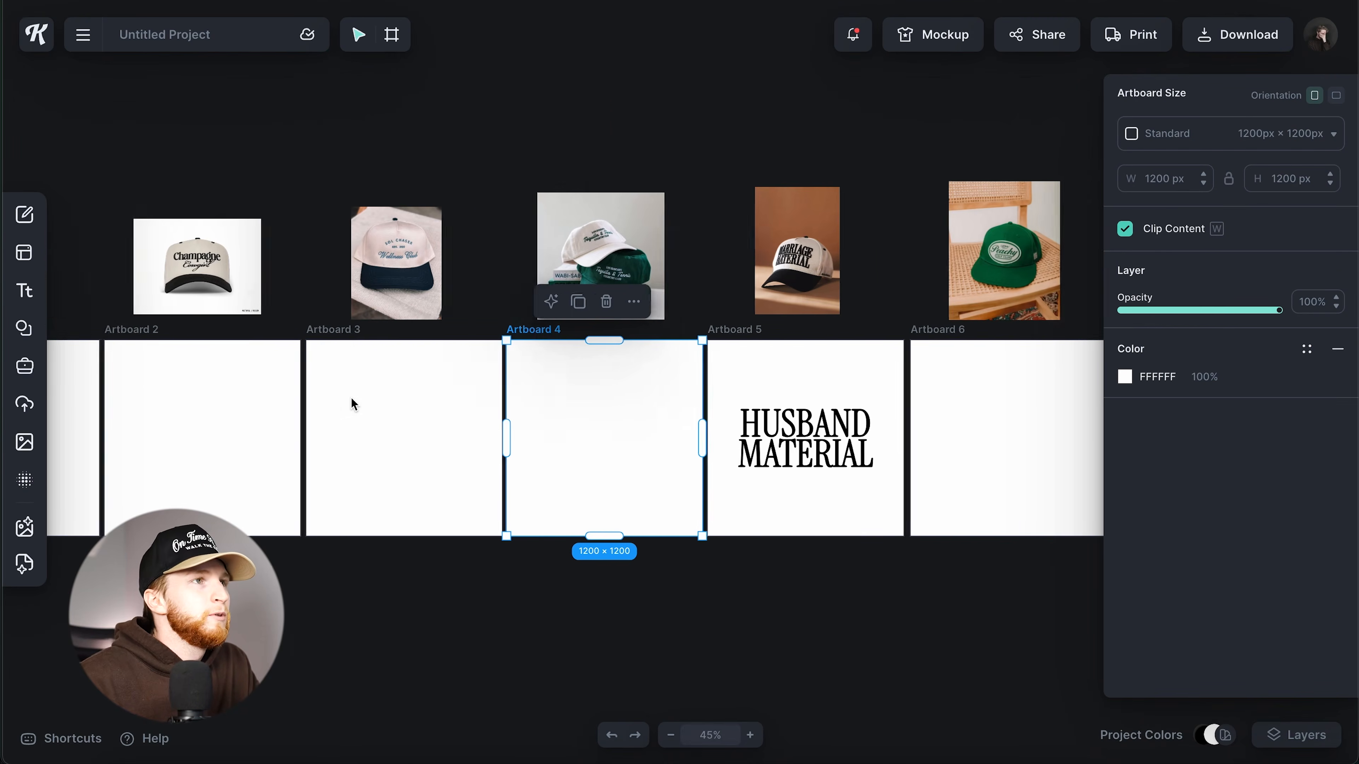
{"action": "scroll", "coordinate": [339, 400], "scroll_direction": "left", "scroll_amount": 2}
{"action": "scroll", "coordinate": [376, 471], "scroll_direction": "right", "scroll_amount": 1}
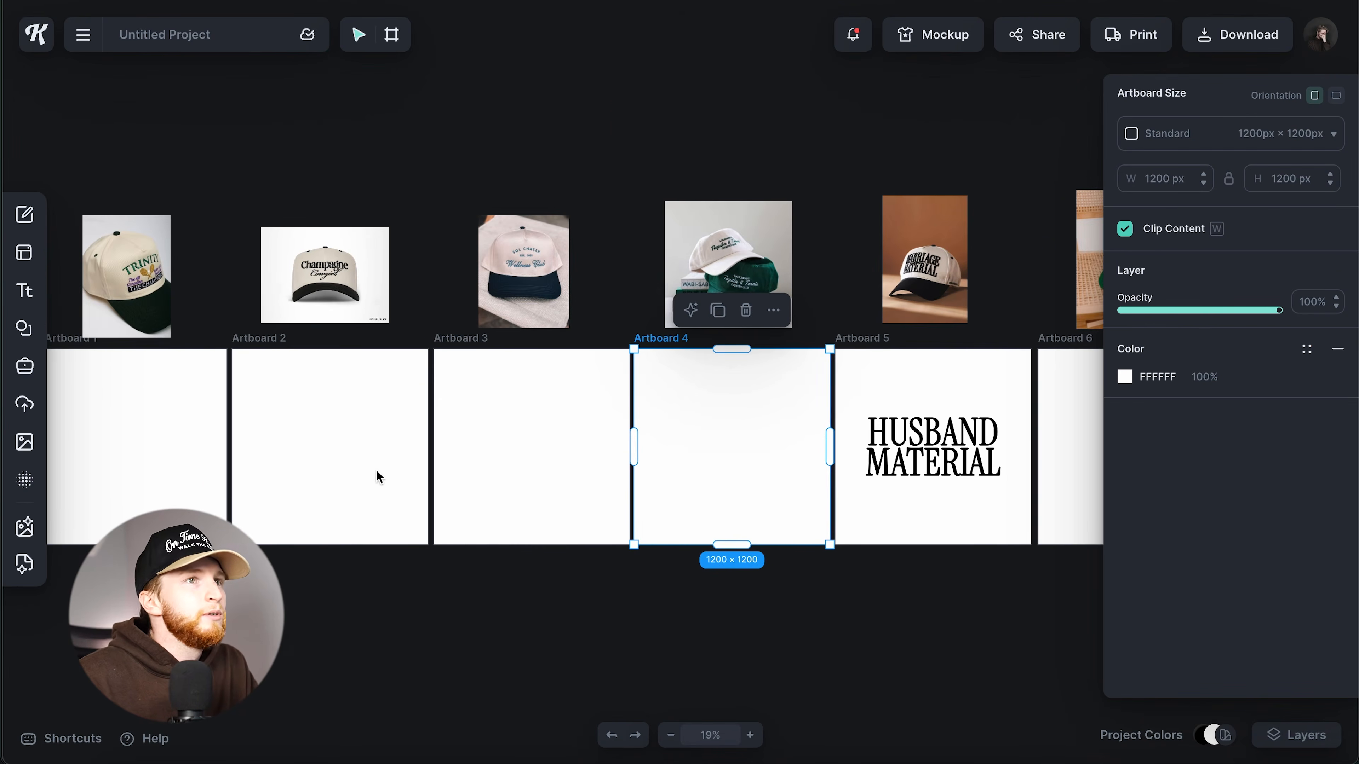
{"action": "left_click", "coordinate": [340, 280]}
{"action": "scroll", "coordinate": [350, 374], "scroll_direction": "up", "scroll_amount": 3}
{"action": "scroll", "coordinate": [350, 377], "scroll_direction": "up", "scroll_amount": 3}
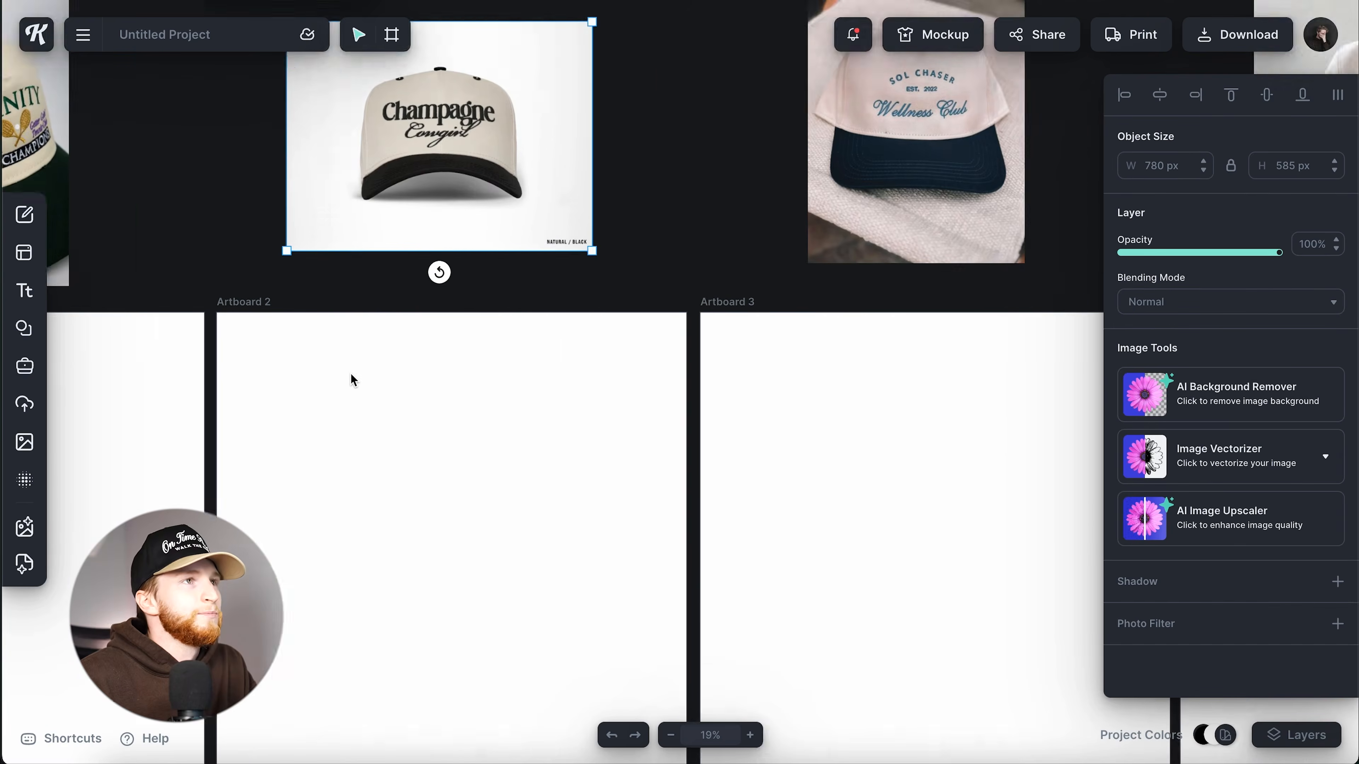
{"action": "scroll", "coordinate": [467, 425], "scroll_direction": "up", "scroll_amount": 2}
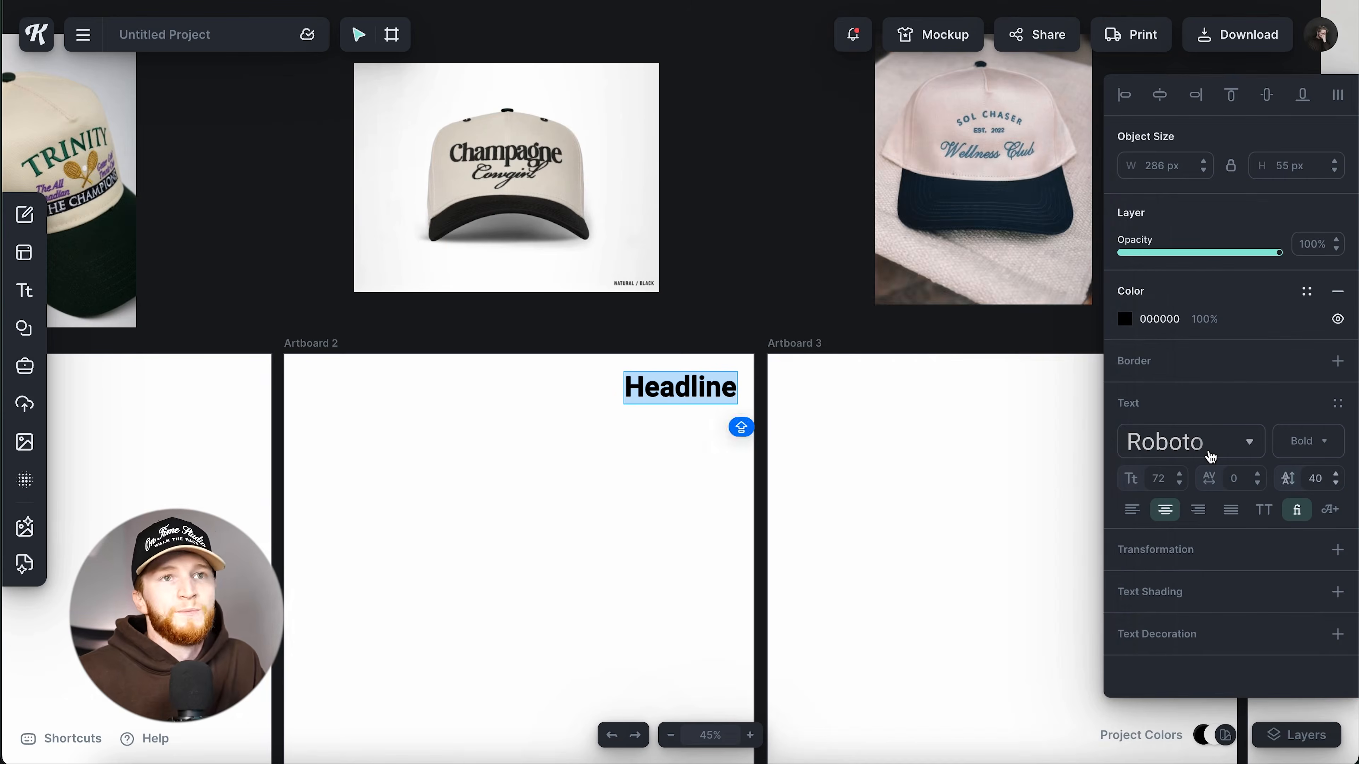
Step: Browse the serif typefaces for the headline on Artboard 2
{"action": "left_click", "coordinate": [1209, 452]}
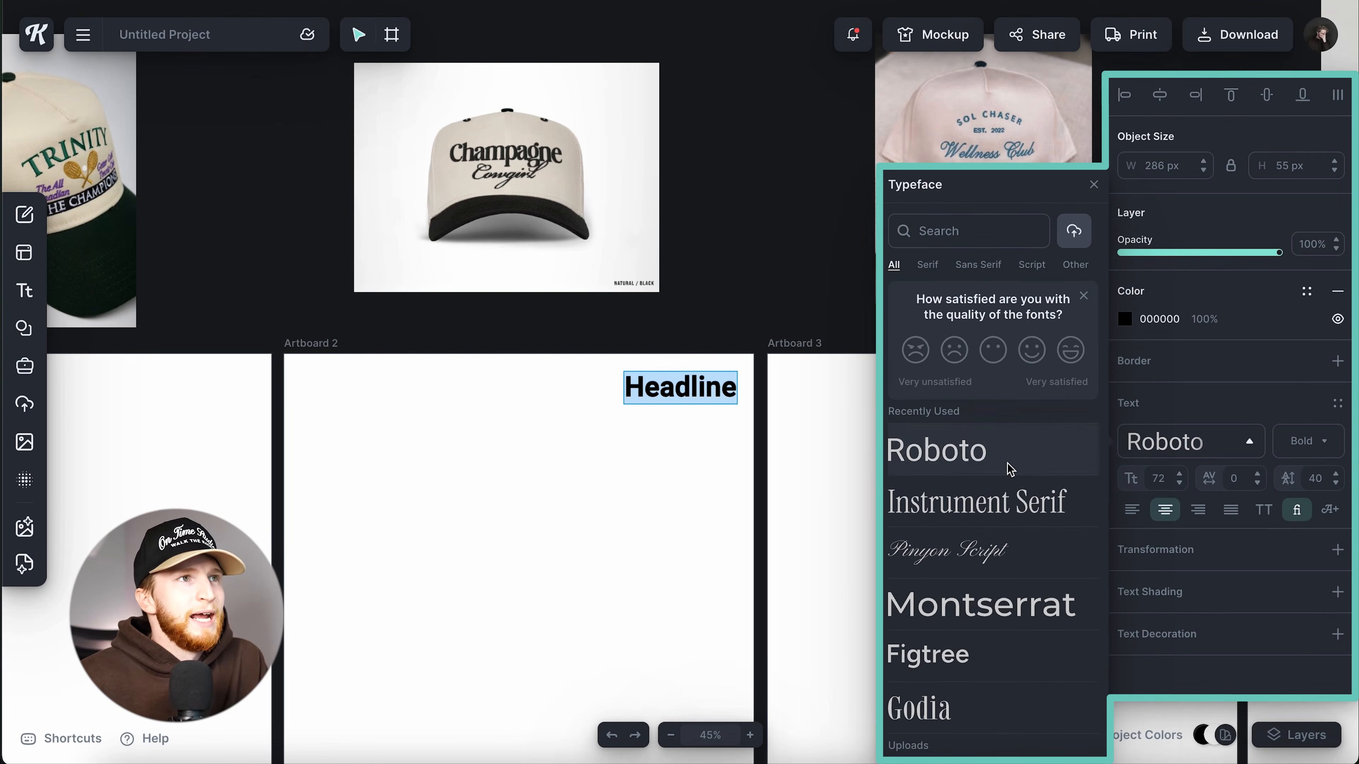
{"action": "left_click", "coordinate": [928, 265]}
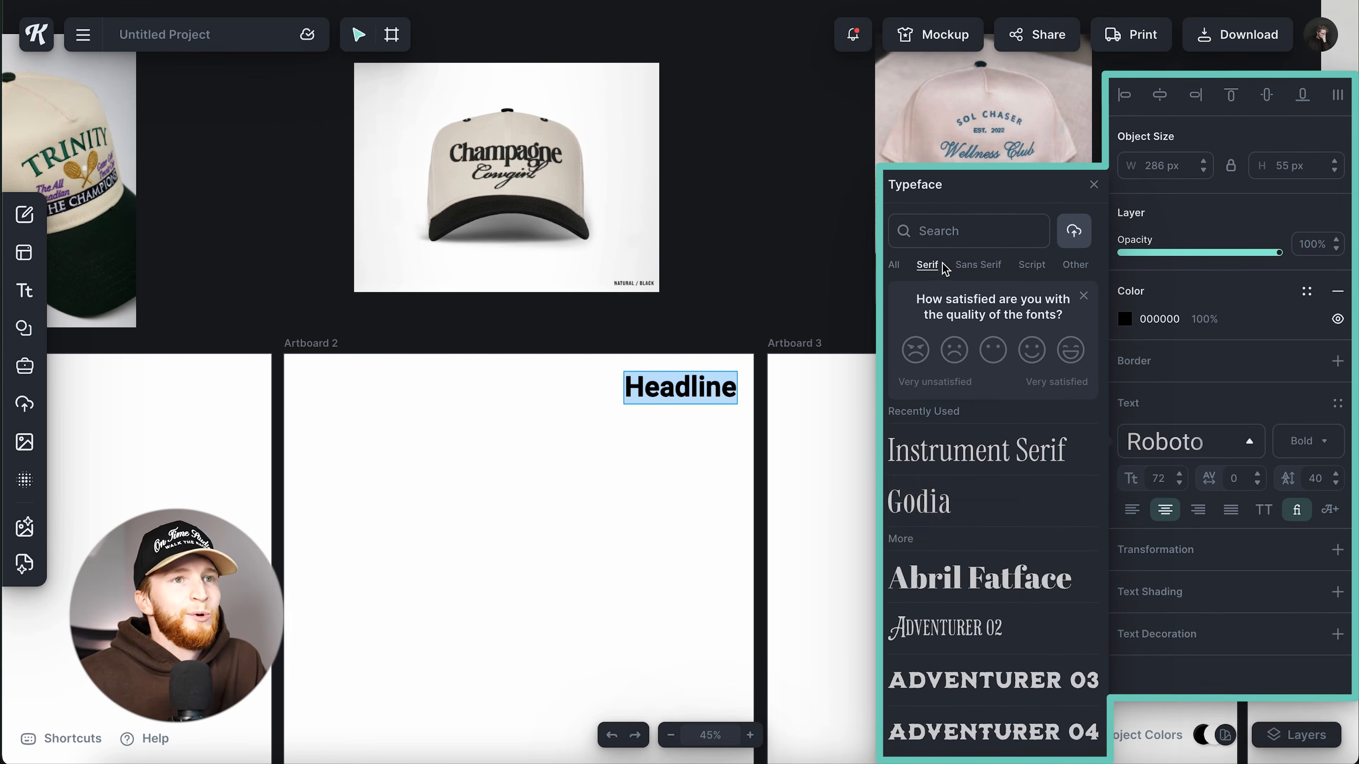
{"action": "scroll", "coordinate": [1000, 513], "scroll_direction": "down", "scroll_amount": 3}
{"action": "scroll", "coordinate": [1000, 513], "scroll_direction": "down", "scroll_amount": 5}
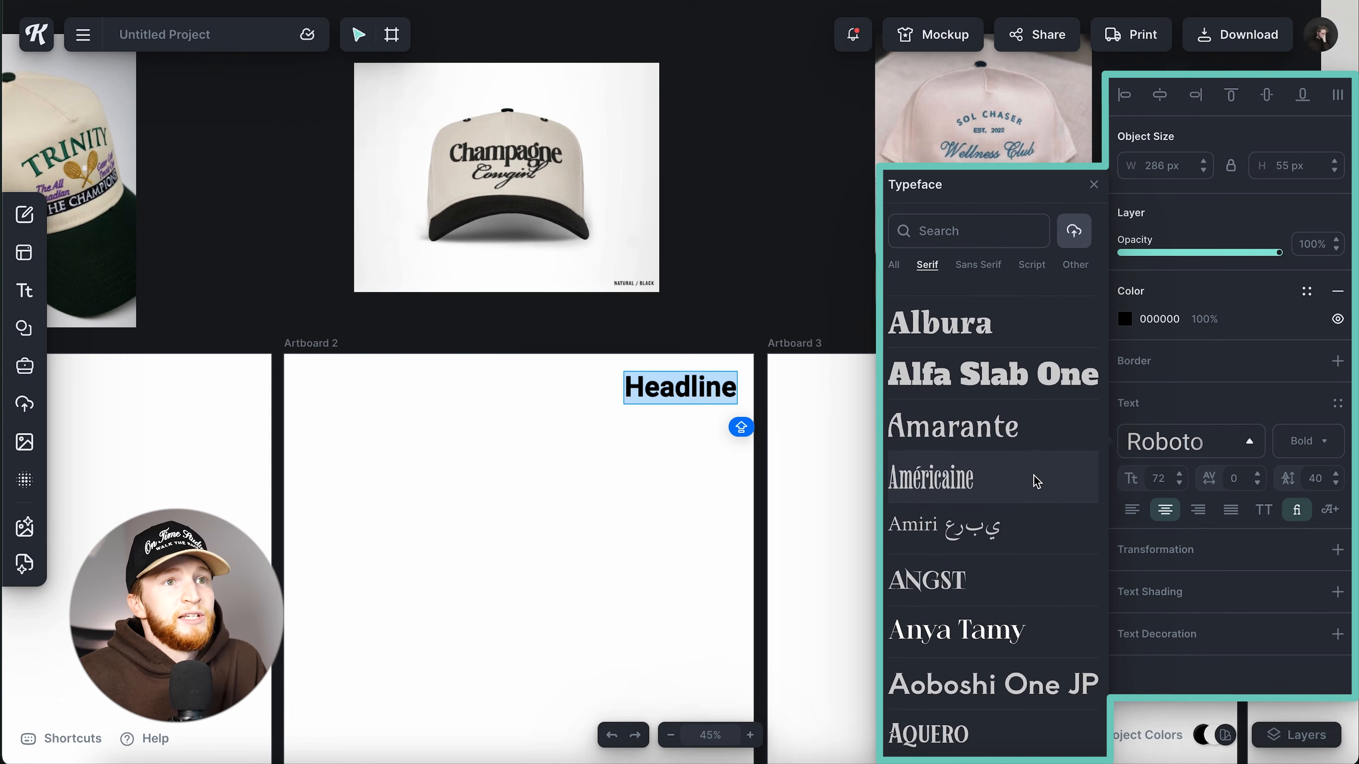
Step: Move the headline to the upper middle of Artboard 2 and change its text to Champagne
{"action": "left_click", "coordinate": [695, 393]}
{"action": "left_click_drag", "start_coordinate": [695, 393], "coordinate": [589, 437]}
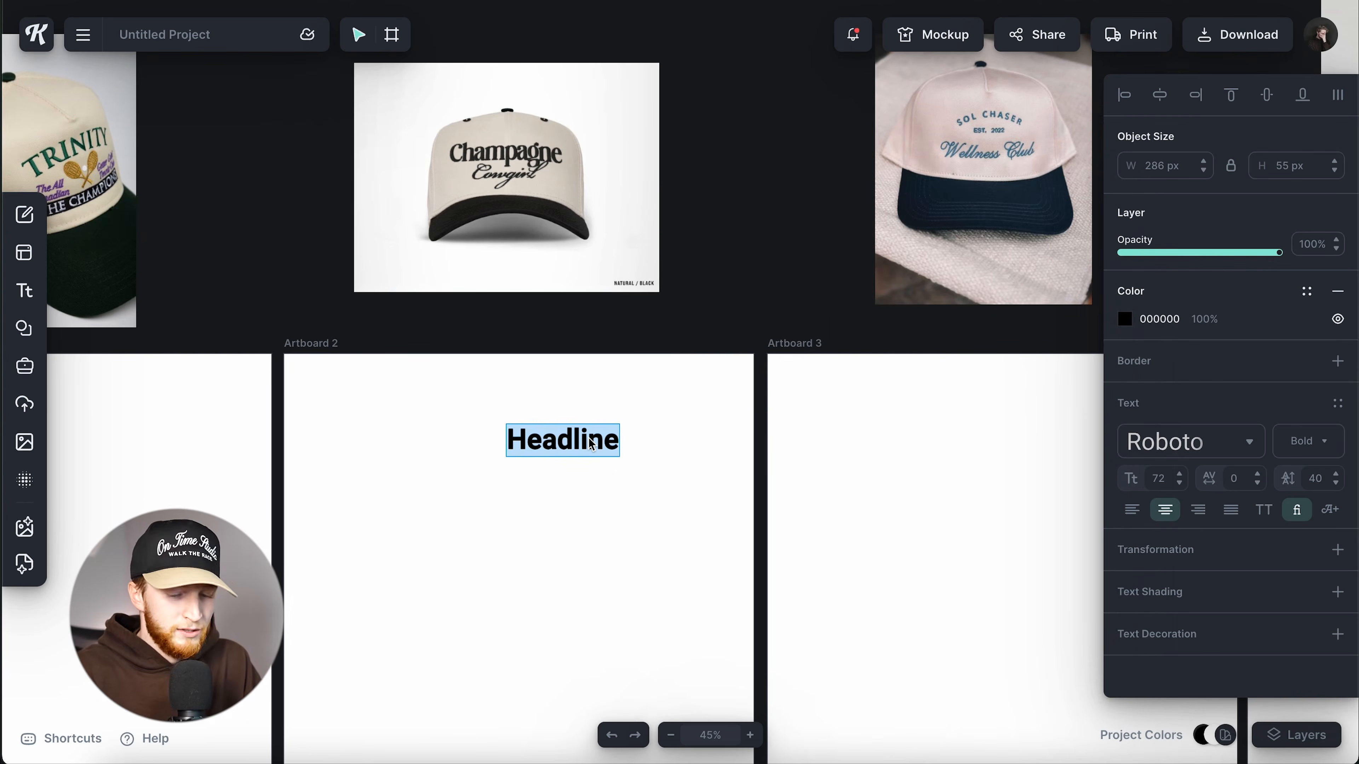
{"action": "type", "text": "C"}
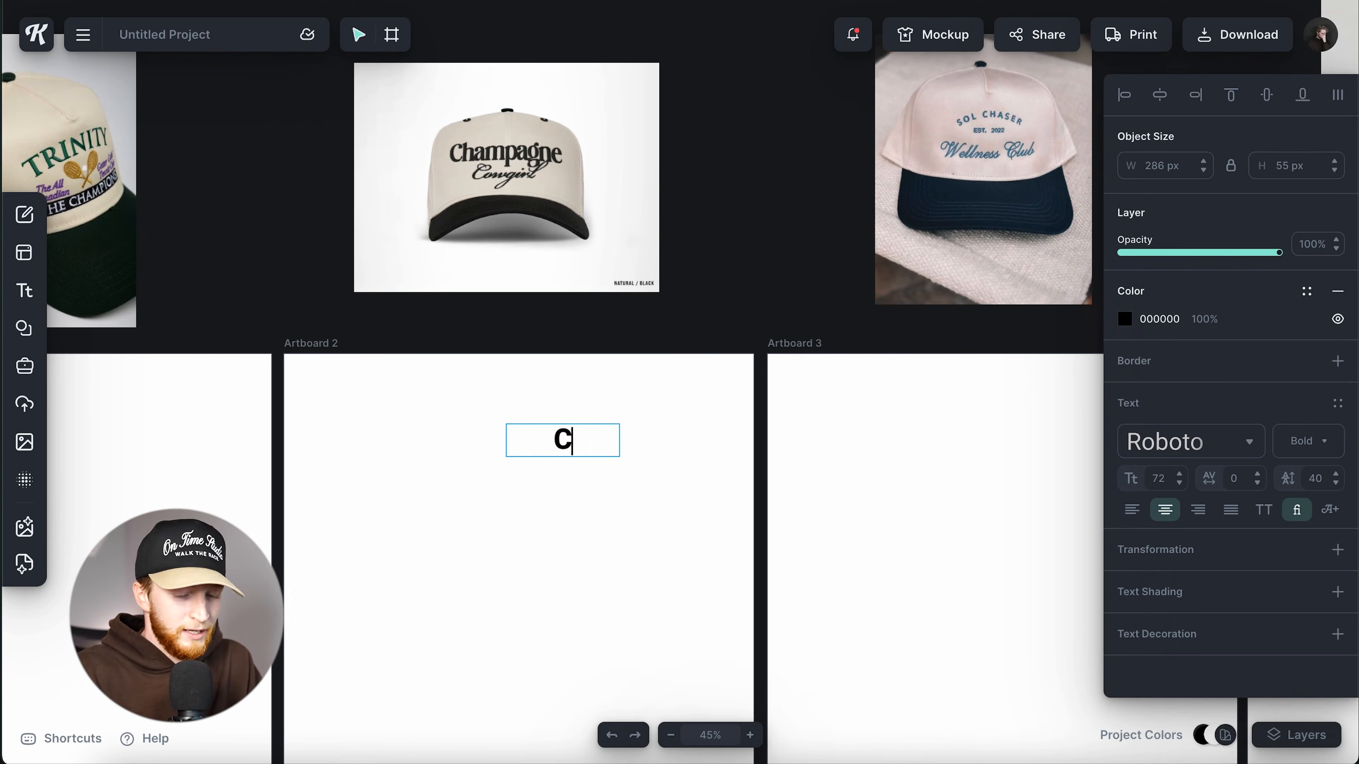
{"action": "type", "text": "hampagne"}
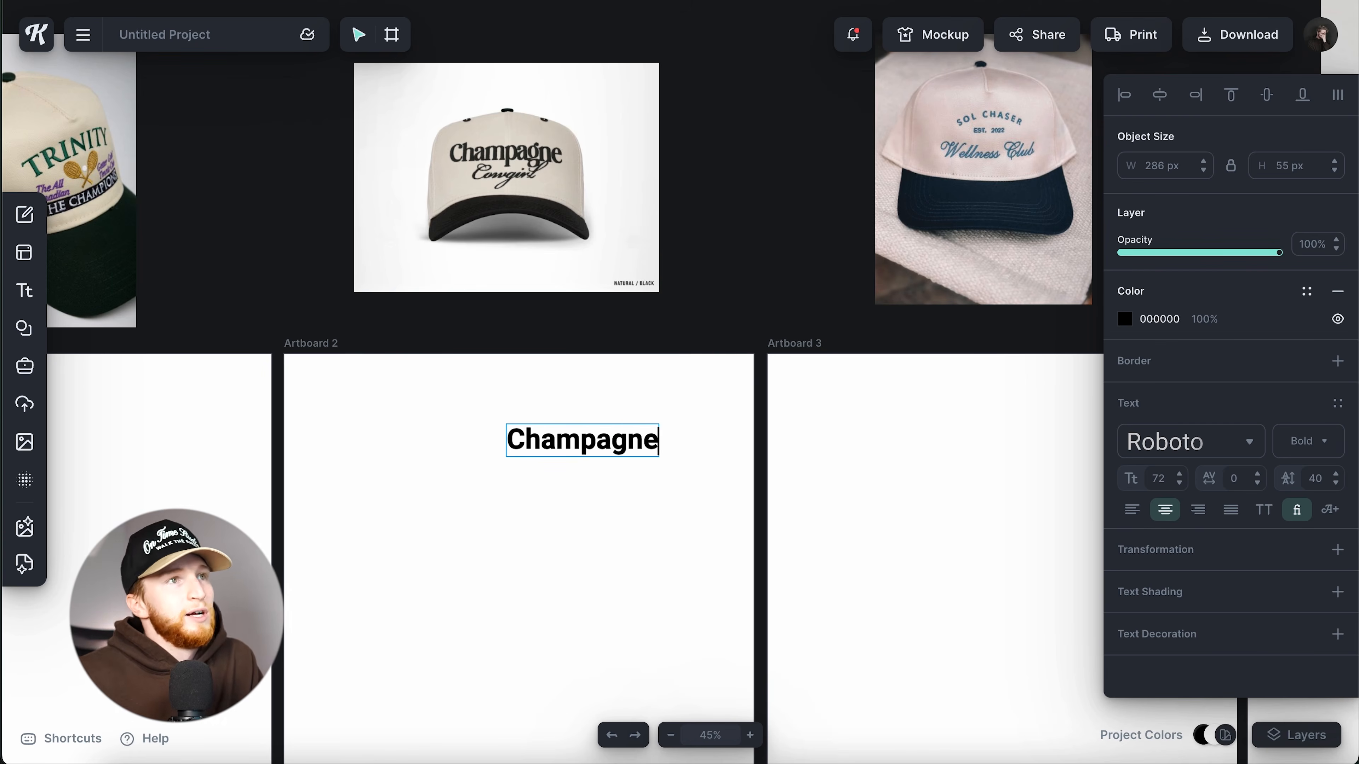
Step: Widen the Champagne text box to about 438 px and try the serif typefaces Instrument Serif and Godia on it
{"action": "key", "text": "Escape"}
{"action": "left_click_drag", "start_coordinate": [622, 470], "coordinate": [648, 463]}
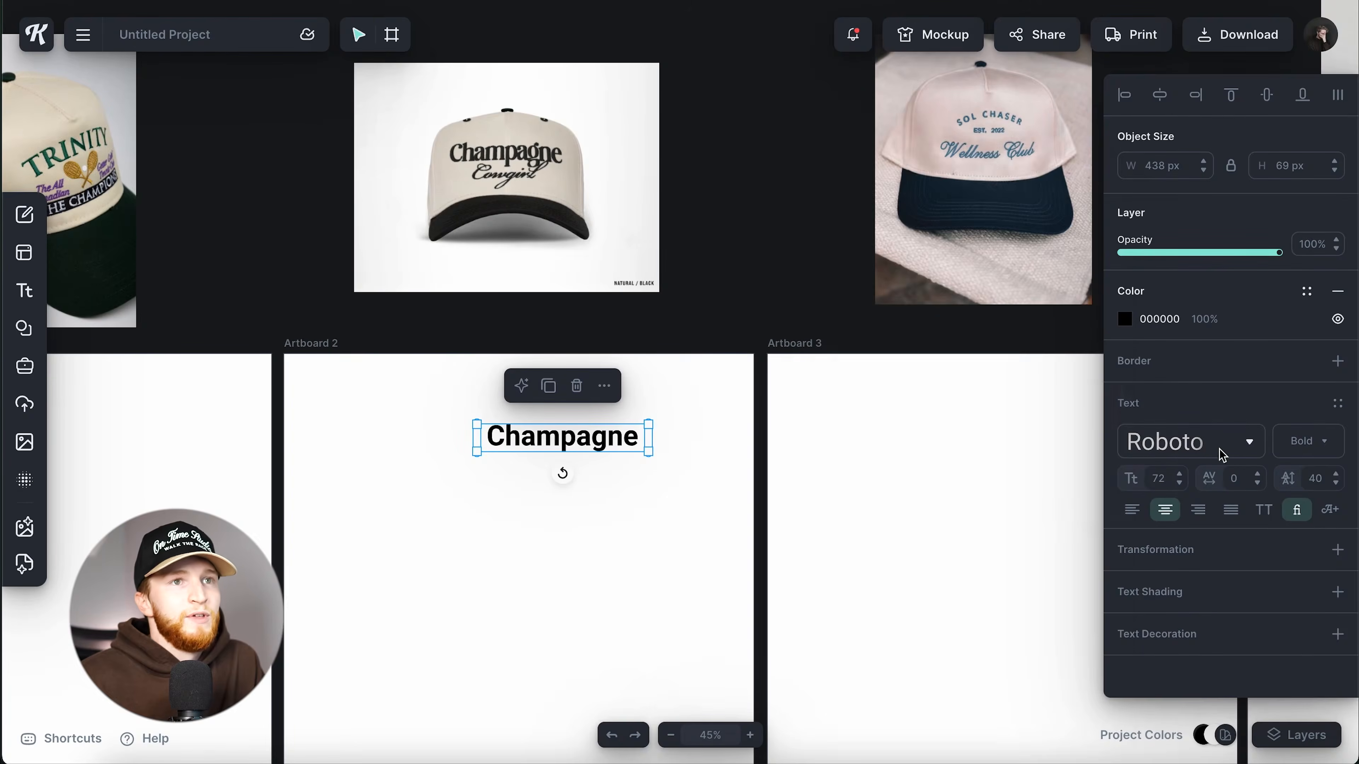
{"action": "left_click", "coordinate": [1176, 442]}
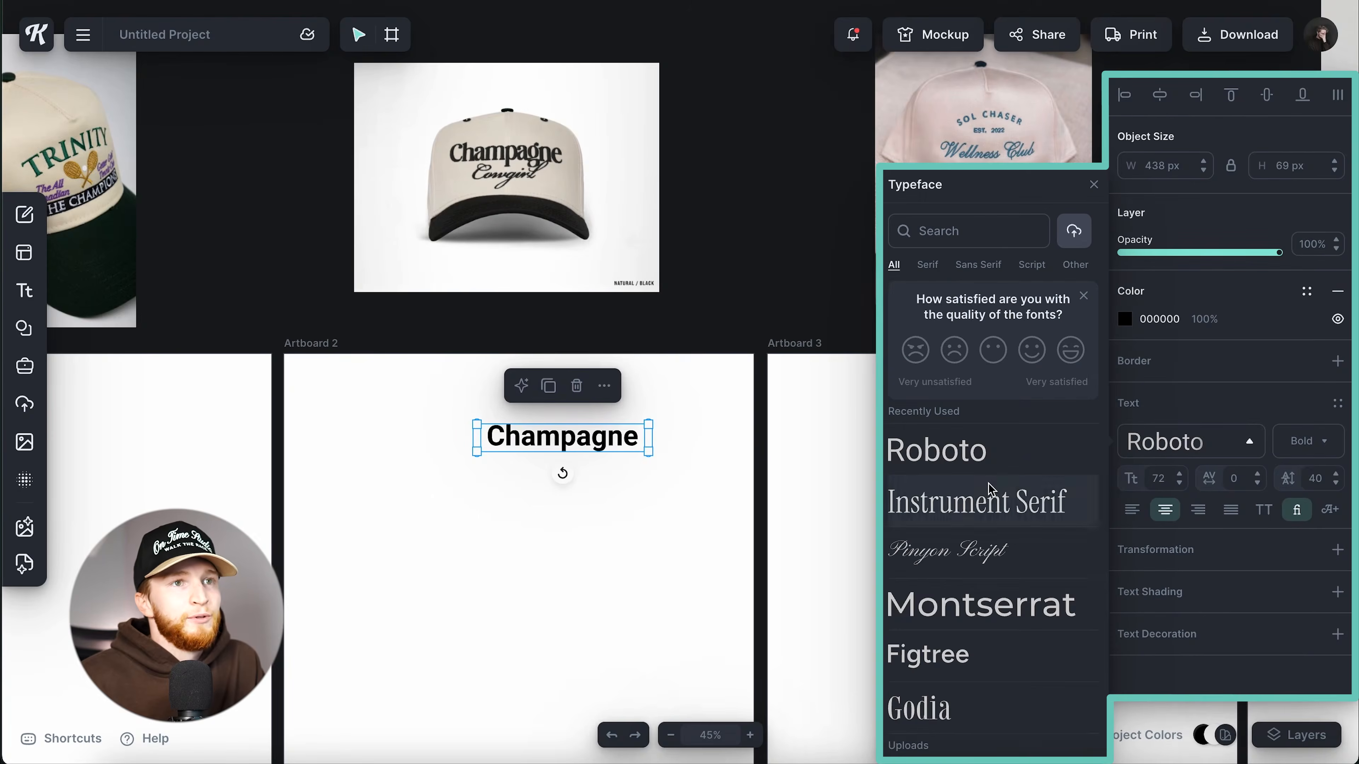
{"action": "left_click", "coordinate": [927, 265]}
{"action": "left_click", "coordinate": [963, 450]}
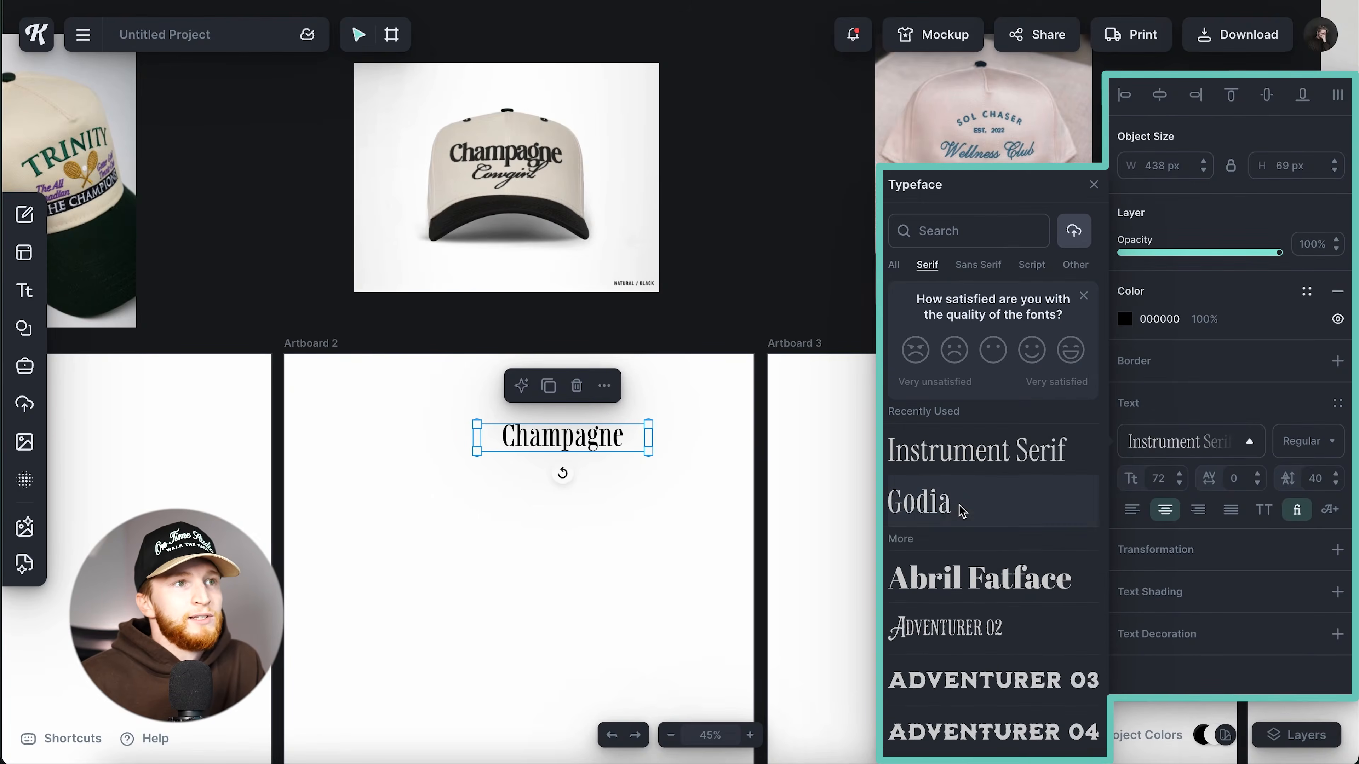
{"action": "left_click", "coordinate": [958, 510]}
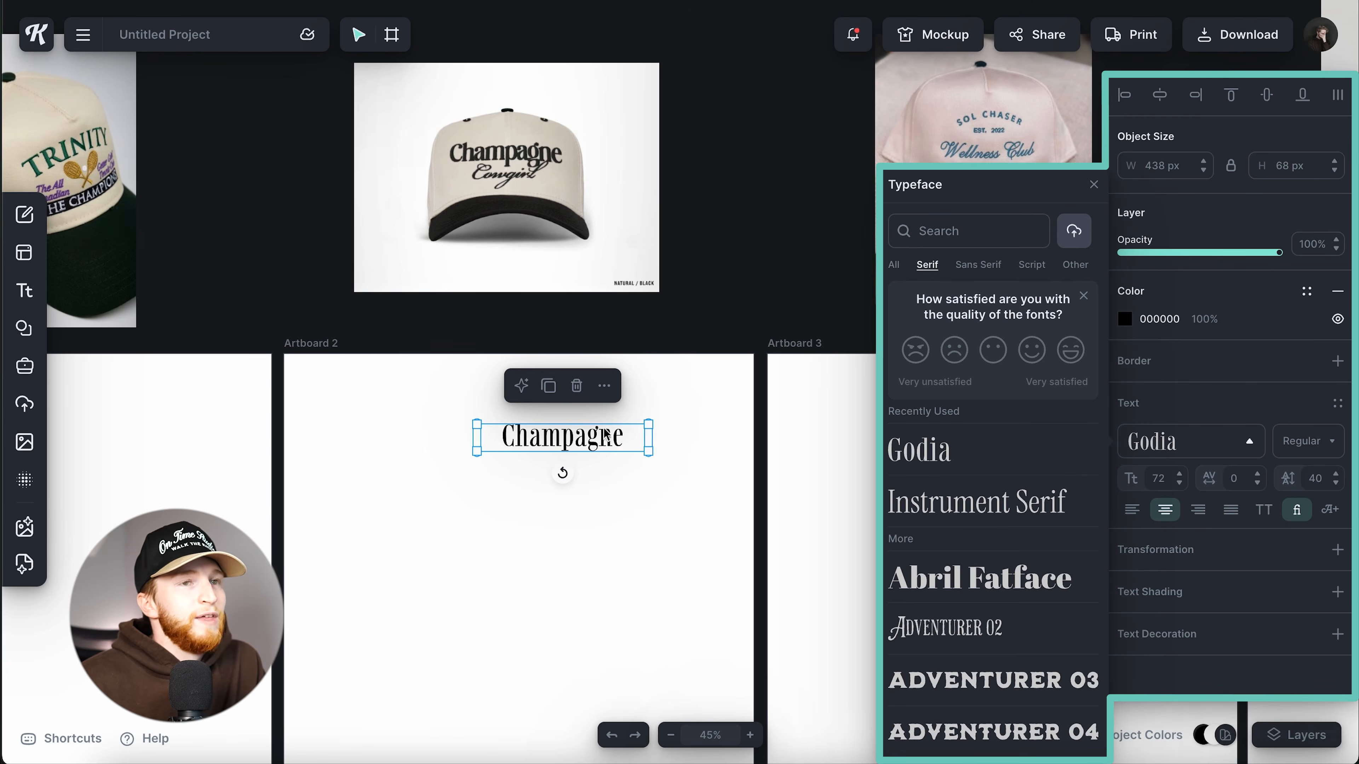
Step: Try more serif typefaces on Champagne, including Anya Tamy, Aoboshi One JP, Aquero and Averia Serif Libre
{"action": "scroll", "coordinate": [969, 565], "scroll_direction": "down", "scroll_amount": 10}
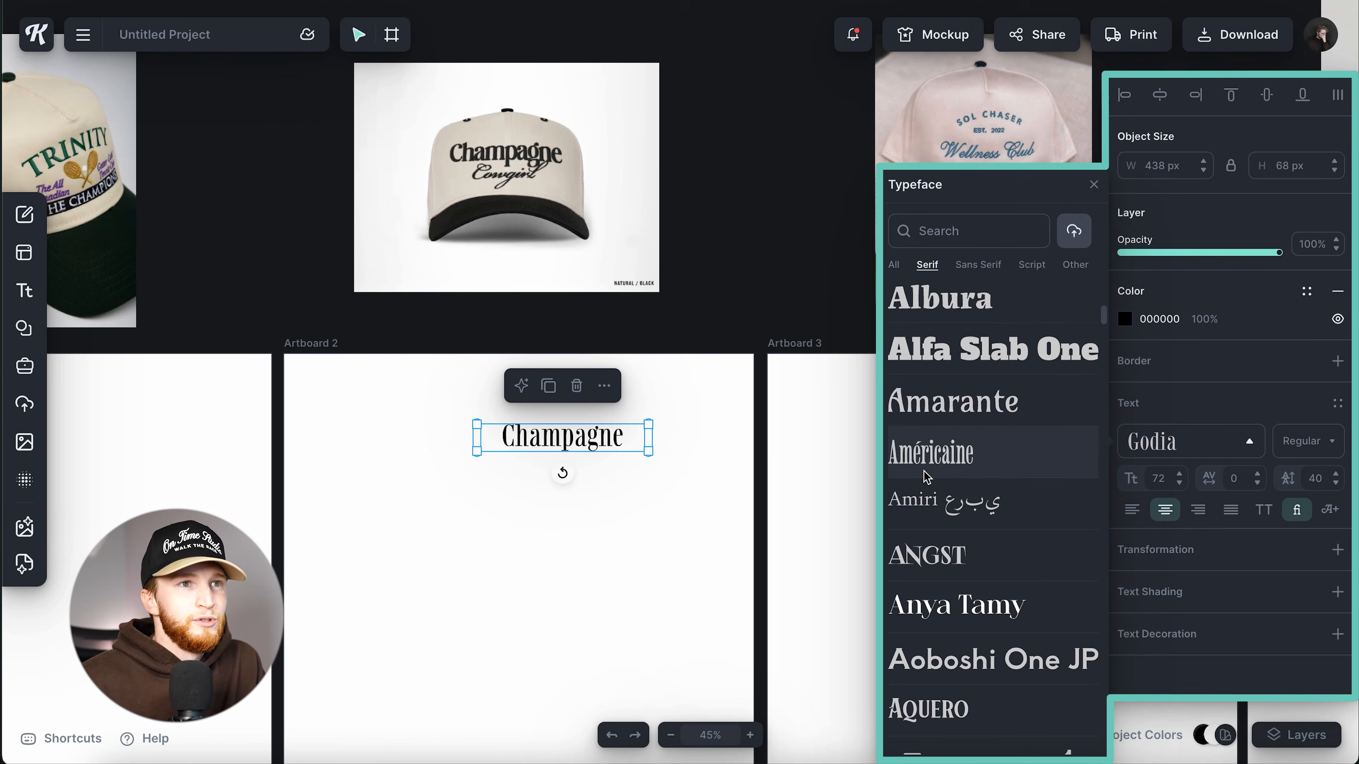
{"action": "scroll", "coordinate": [926, 480], "scroll_direction": "down", "scroll_amount": 5}
{"action": "left_click", "coordinate": [967, 318]}
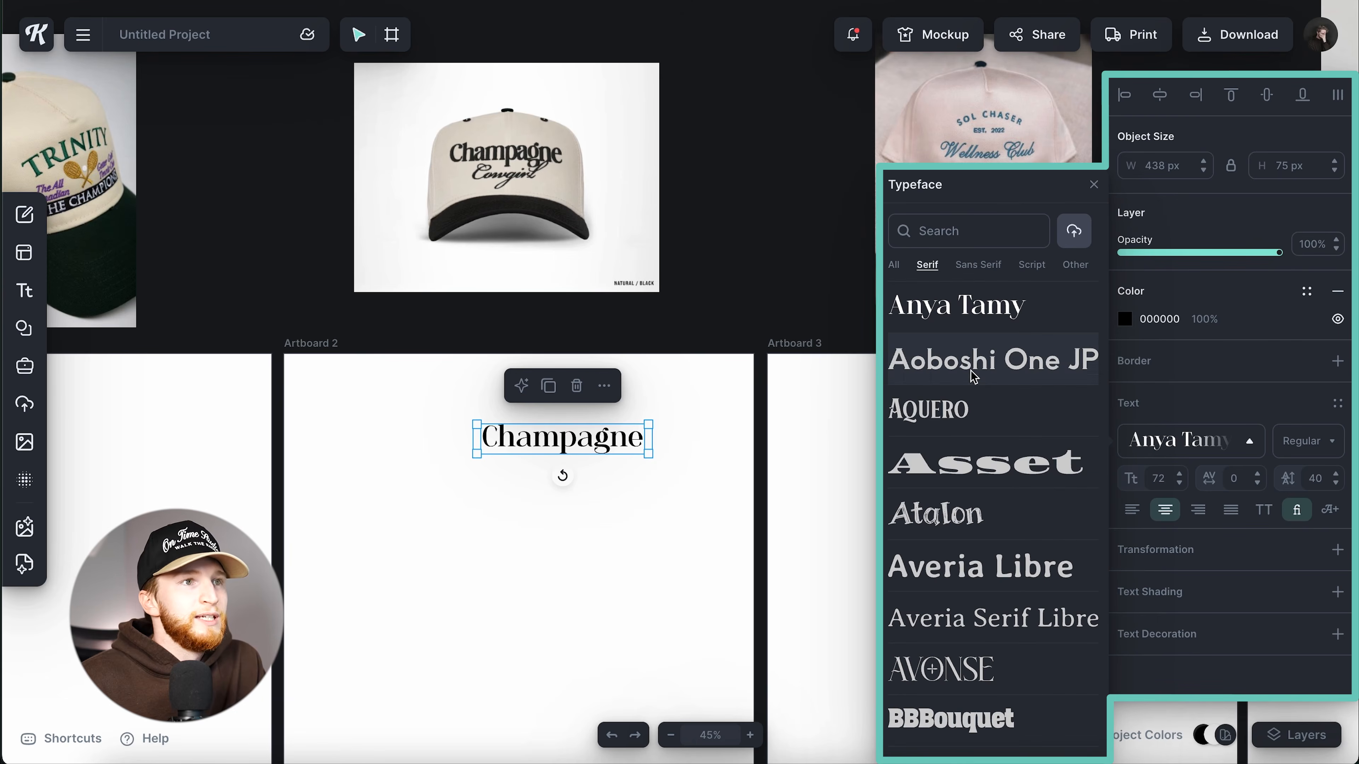
{"action": "left_click", "coordinate": [971, 351]}
{"action": "left_click", "coordinate": [955, 408]}
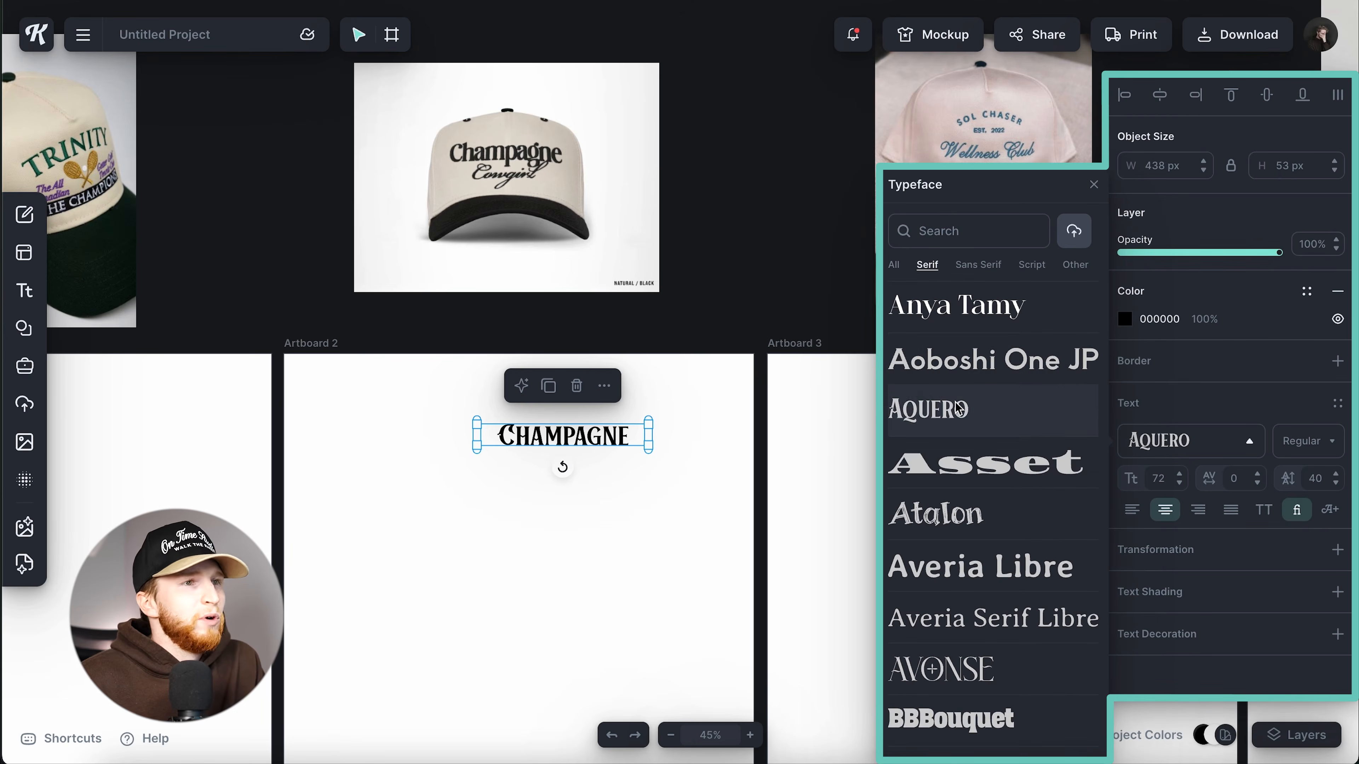
{"action": "left_click", "coordinate": [962, 617]}
Step: Compare further serif typefaces on Champagne, including Blinds Audience, and set the text in Butler Bold
{"action": "scroll", "coordinate": [960, 617], "scroll_direction": "down", "scroll_amount": 4}
{"action": "left_click", "coordinate": [958, 616]}
{"action": "left_click", "coordinate": [955, 659]}
{"action": "scroll", "coordinate": [951, 578], "scroll_direction": "down", "scroll_amount": 2}
{"action": "left_click", "coordinate": [943, 463]}
{"action": "scroll", "coordinate": [945, 466], "scroll_direction": "down", "scroll_amount": 5}
{"action": "left_click", "coordinate": [949, 498]}
{"action": "left_click", "coordinate": [949, 607]}
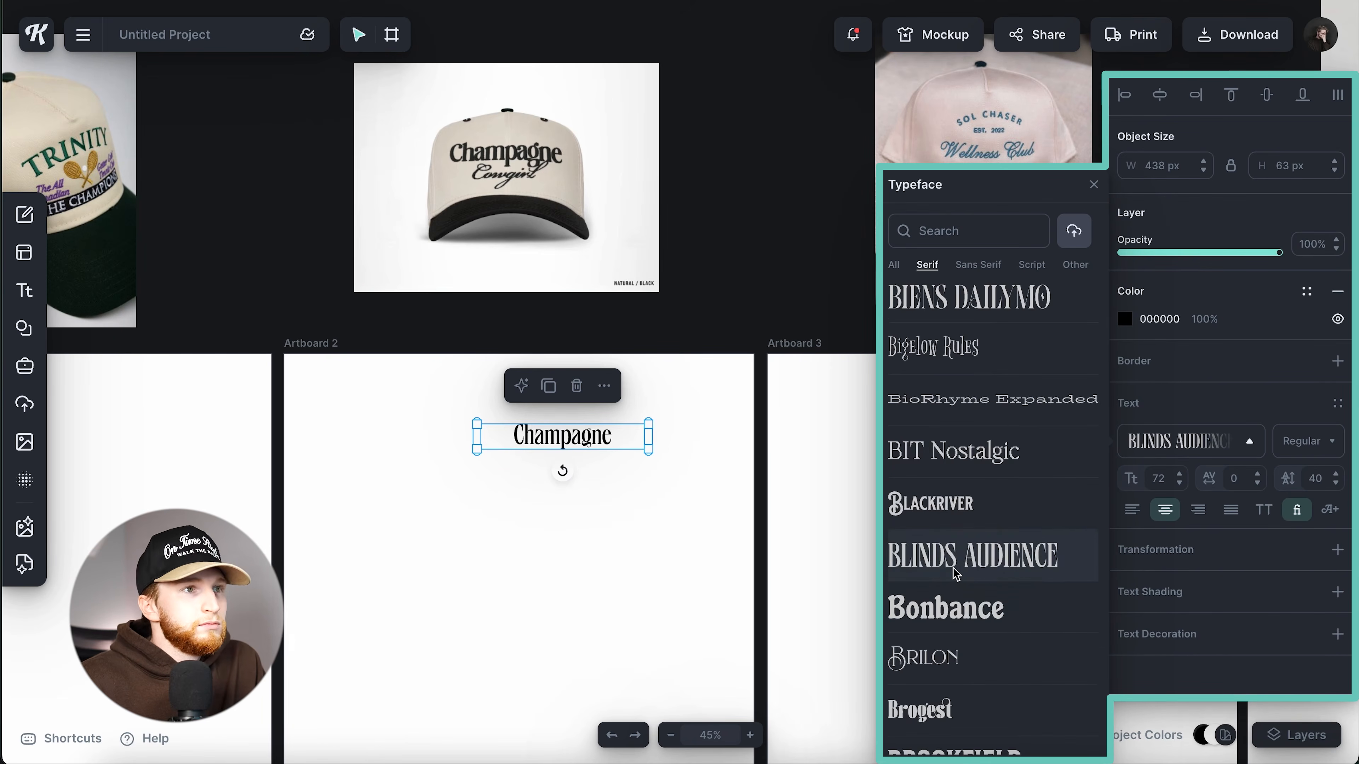
{"action": "left_click", "coordinate": [951, 558]}
{"action": "scroll", "coordinate": [955, 567], "scroll_direction": "down", "scroll_amount": 2}
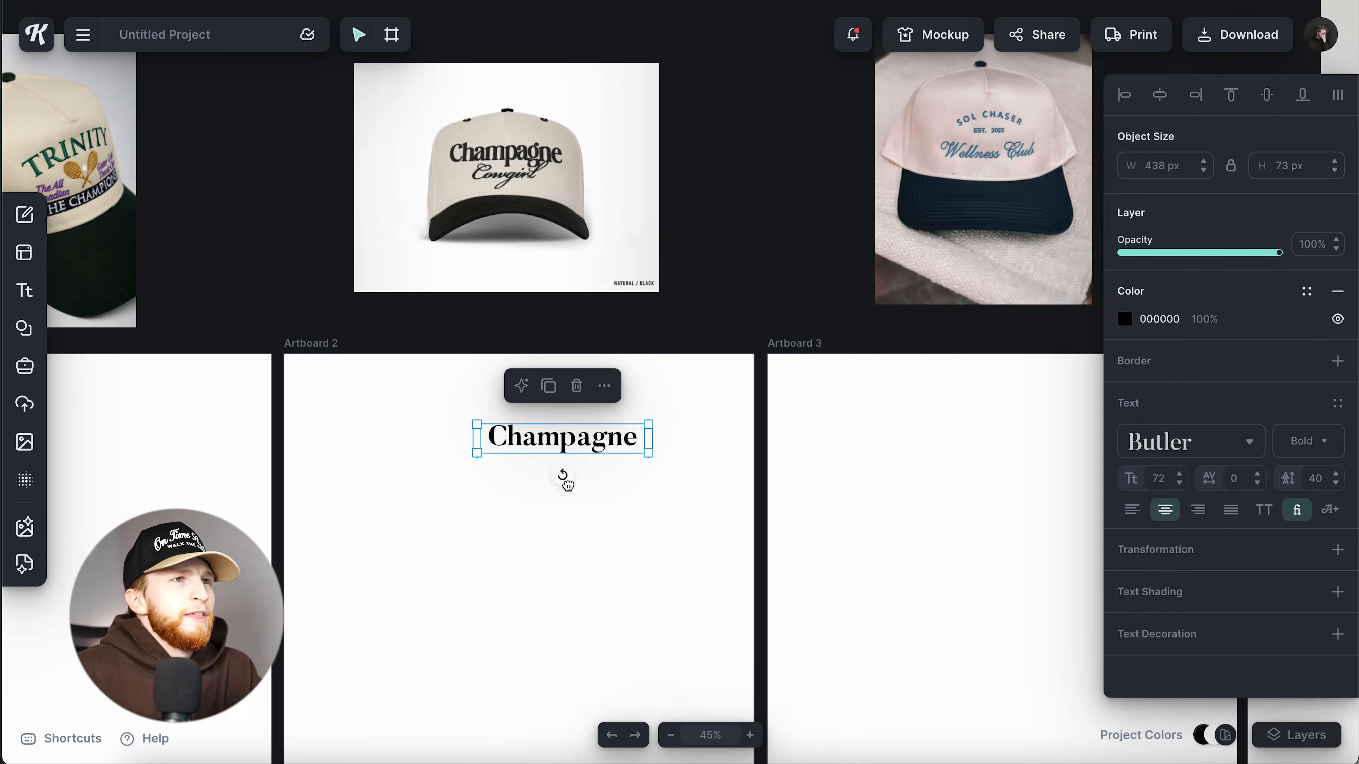
Step: Try the ExtraBold weight of Butler on Champagne and switch back to Bold
{"action": "scroll", "coordinate": [560, 490], "scroll_direction": "up", "scroll_amount": 1}
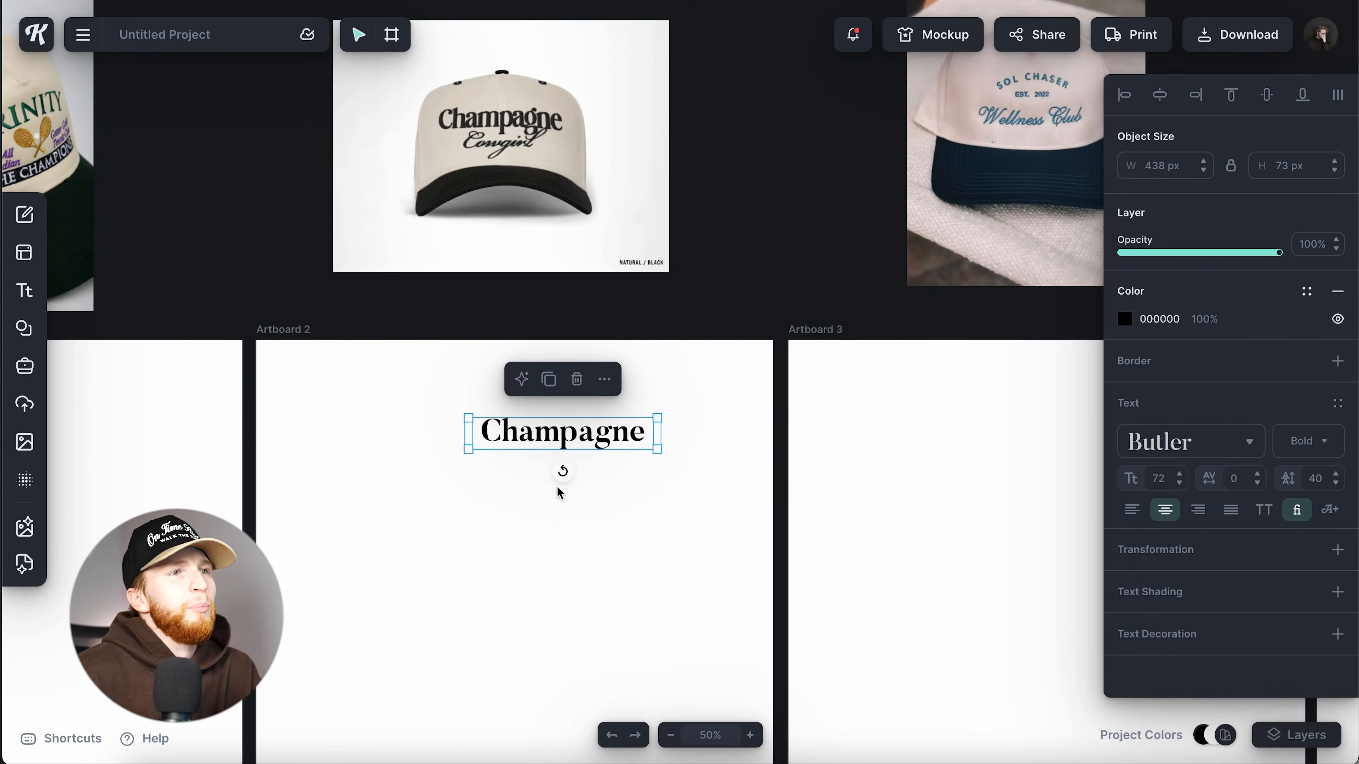
{"action": "scroll", "coordinate": [557, 487], "scroll_direction": "left", "scroll_amount": 1}
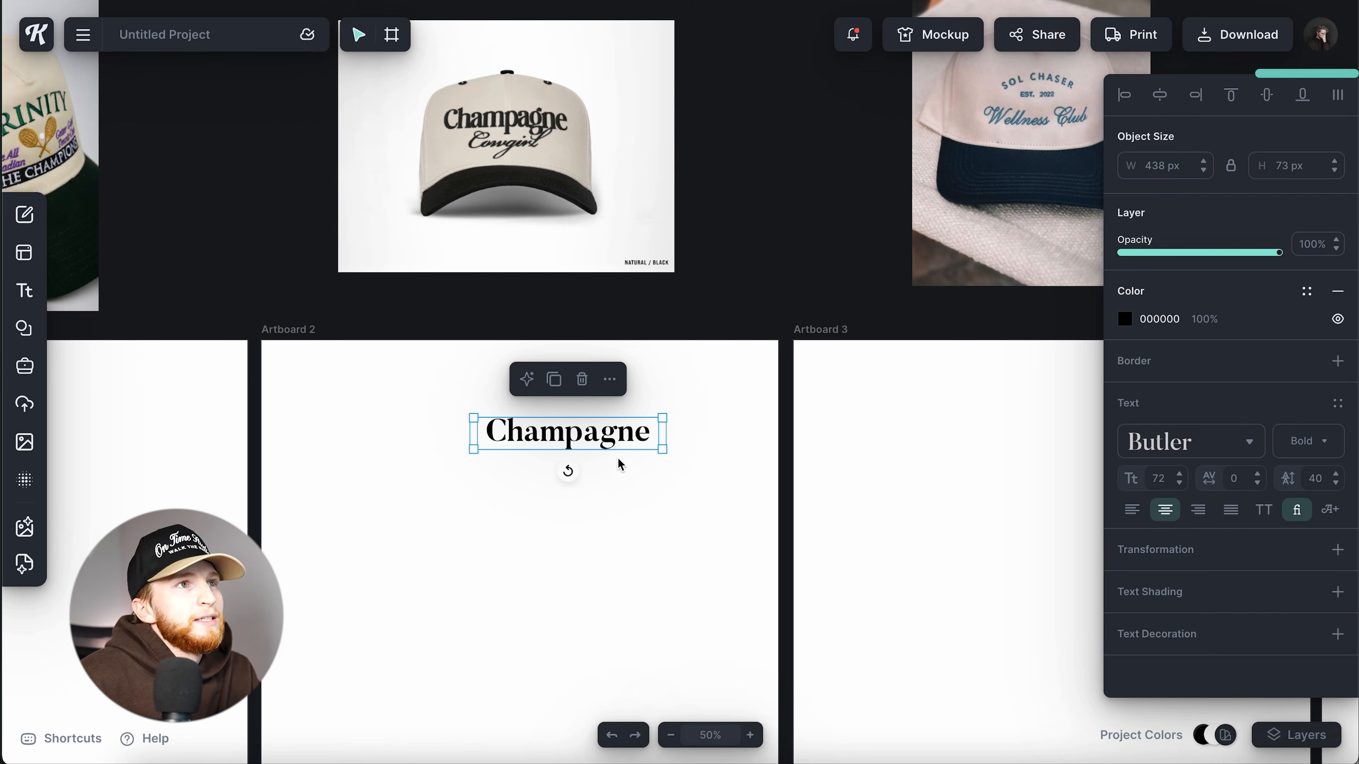
{"action": "left_click", "coordinate": [1301, 445]}
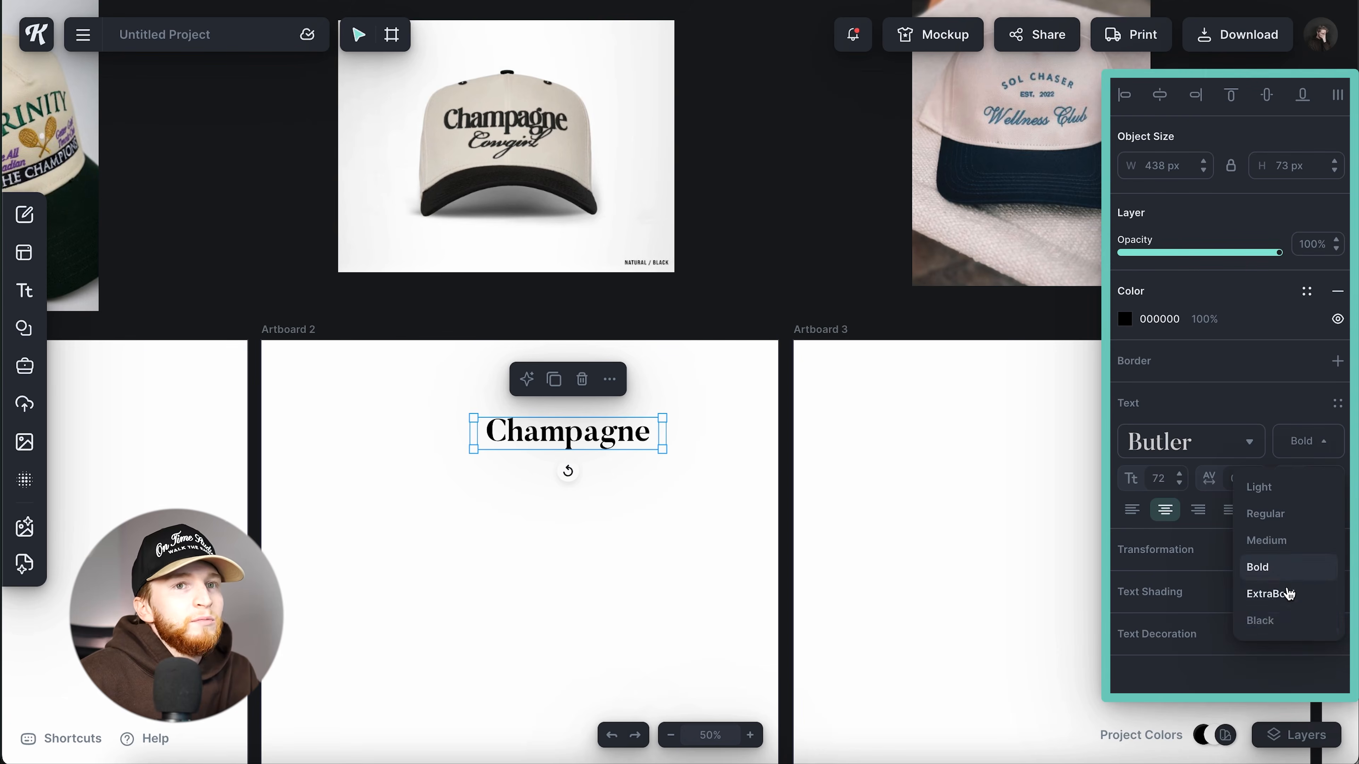
{"action": "left_click", "coordinate": [1287, 601]}
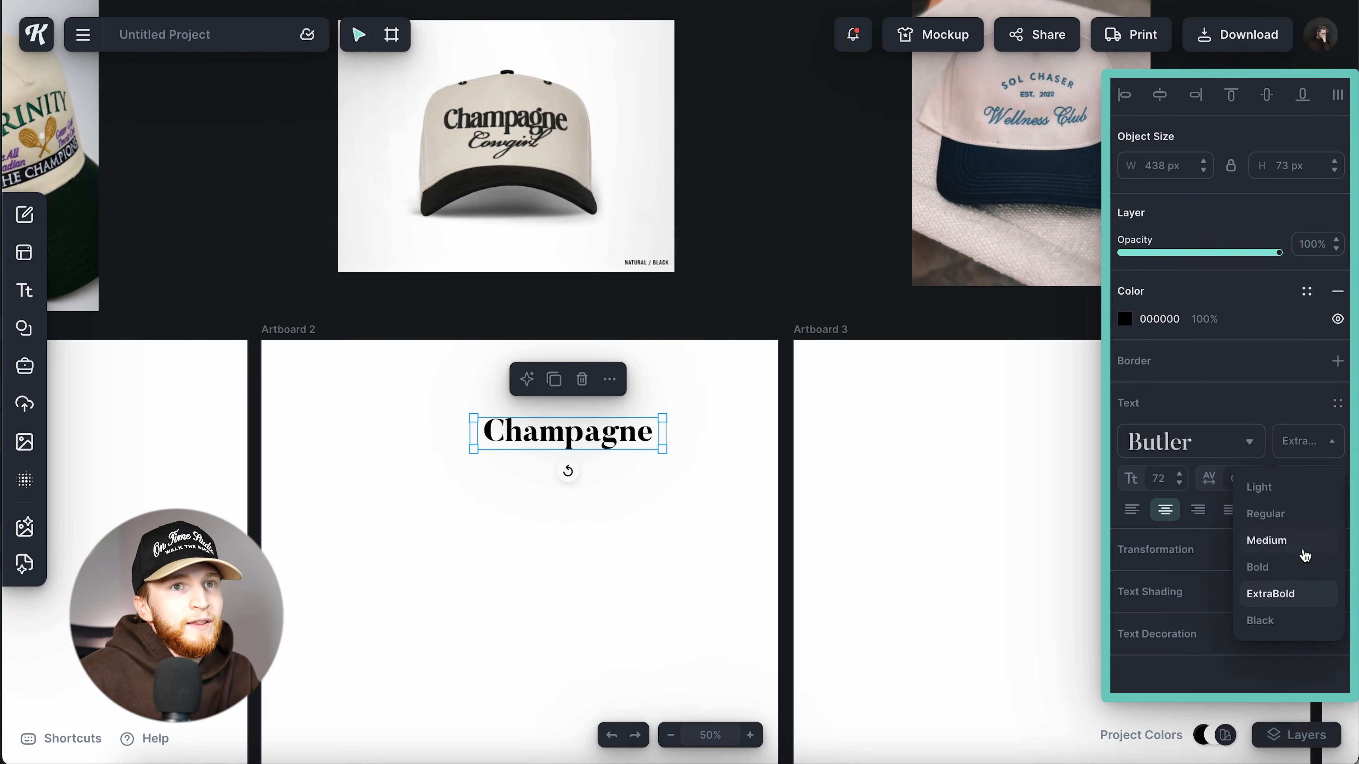
{"action": "left_click", "coordinate": [1297, 567]}
Step: Tighten the letter spacing of the Champagne text to -60
{"action": "scroll", "coordinate": [402, 454], "scroll_direction": "up", "scroll_amount": 5}
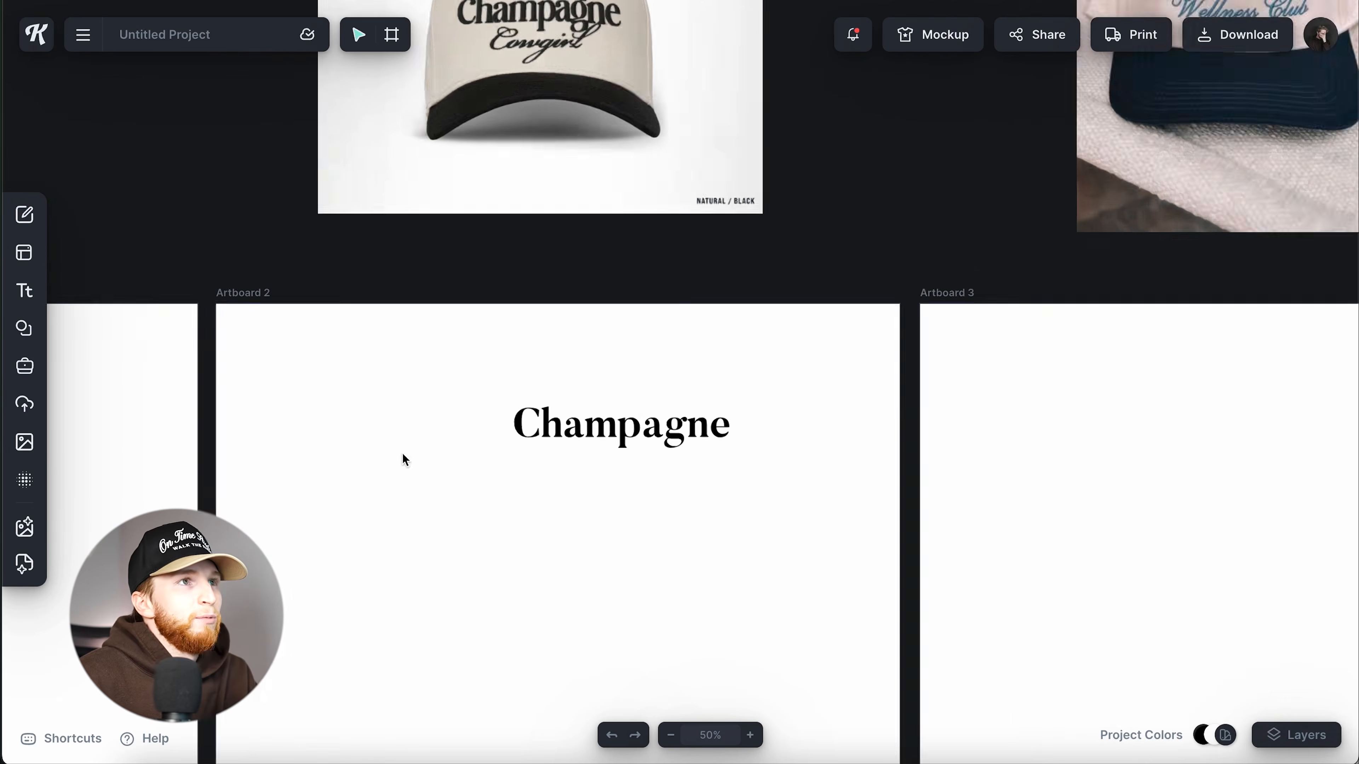
{"action": "scroll", "coordinate": [691, 426], "scroll_direction": "up", "scroll_amount": 5}
{"action": "scroll", "coordinate": [622, 480], "scroll_direction": "down", "scroll_amount": 3}
{"action": "left_click", "coordinate": [687, 537]}
{"action": "left_click", "coordinate": [1245, 476]}
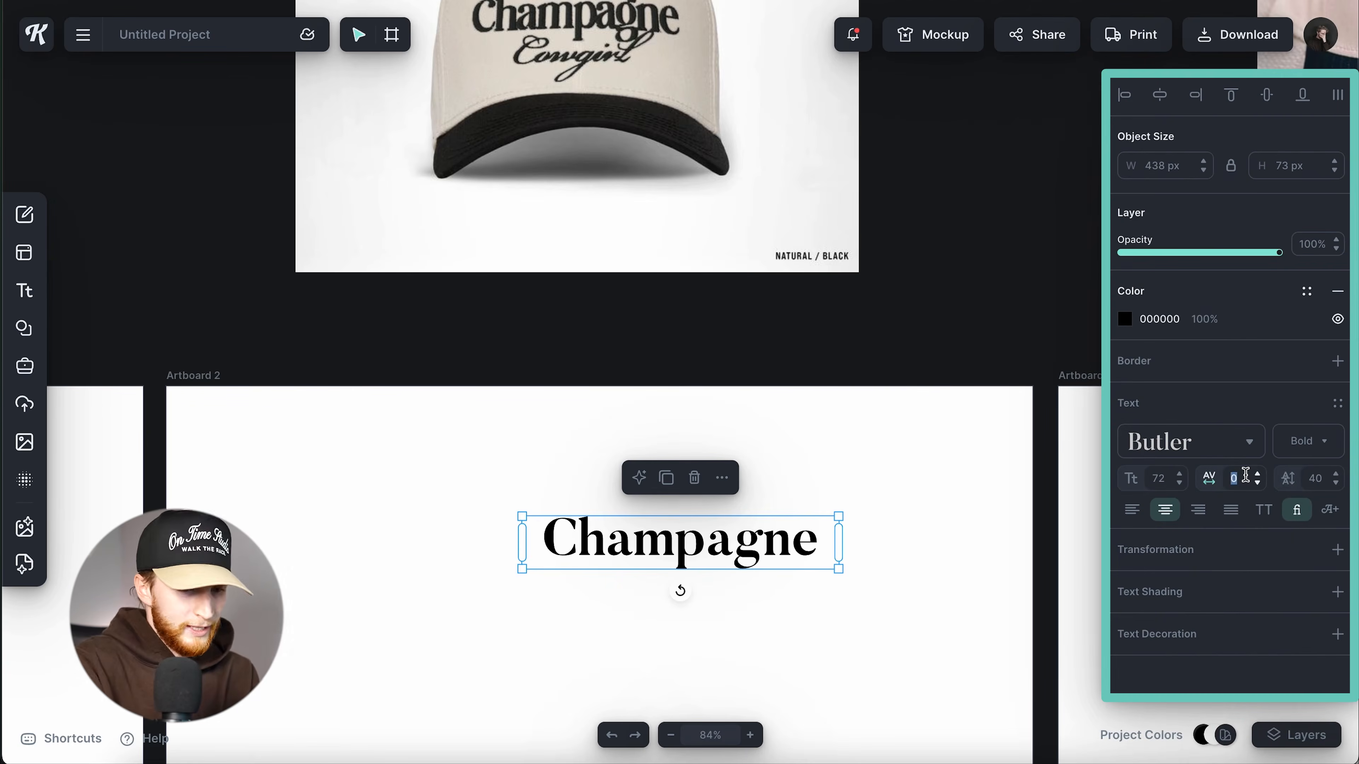
{"action": "key", "text": "Return"}
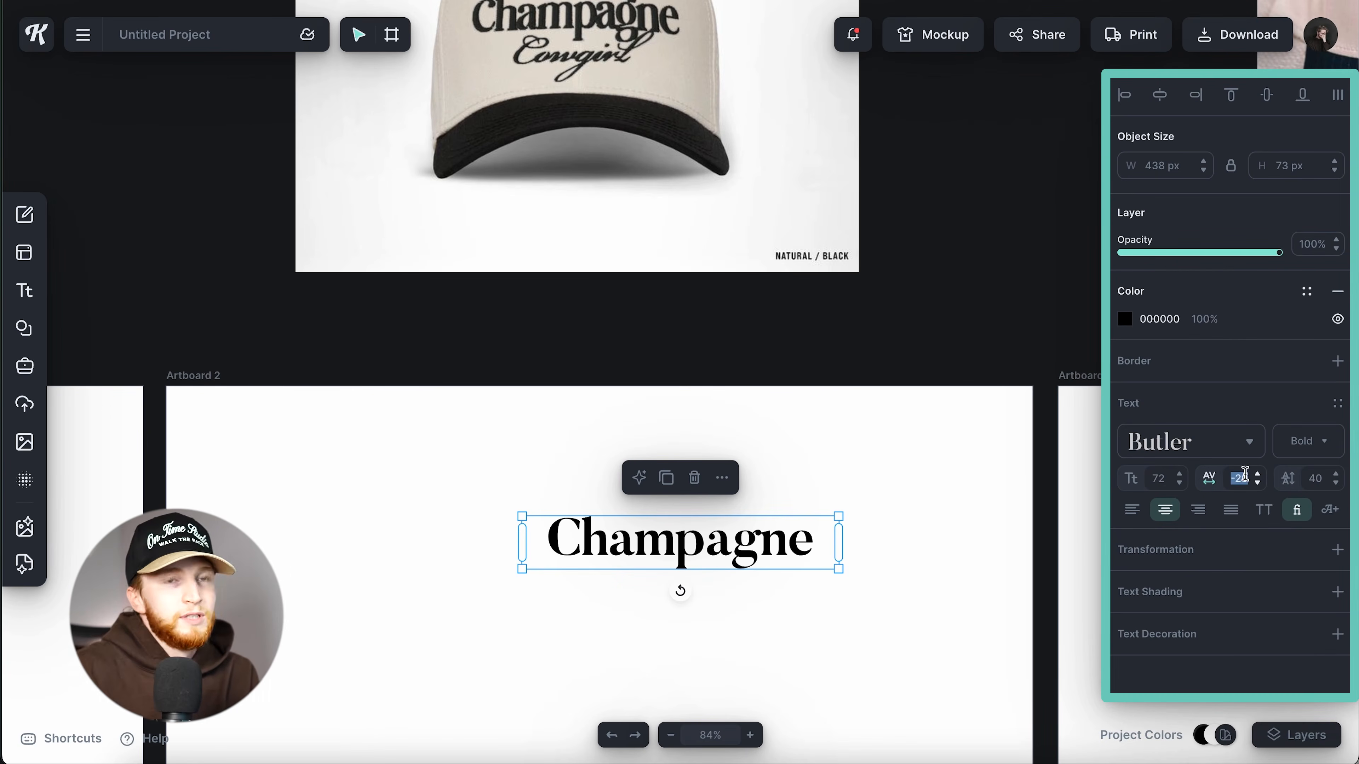
{"action": "type", "text": "-30"}
{"action": "key", "text": "Return"}
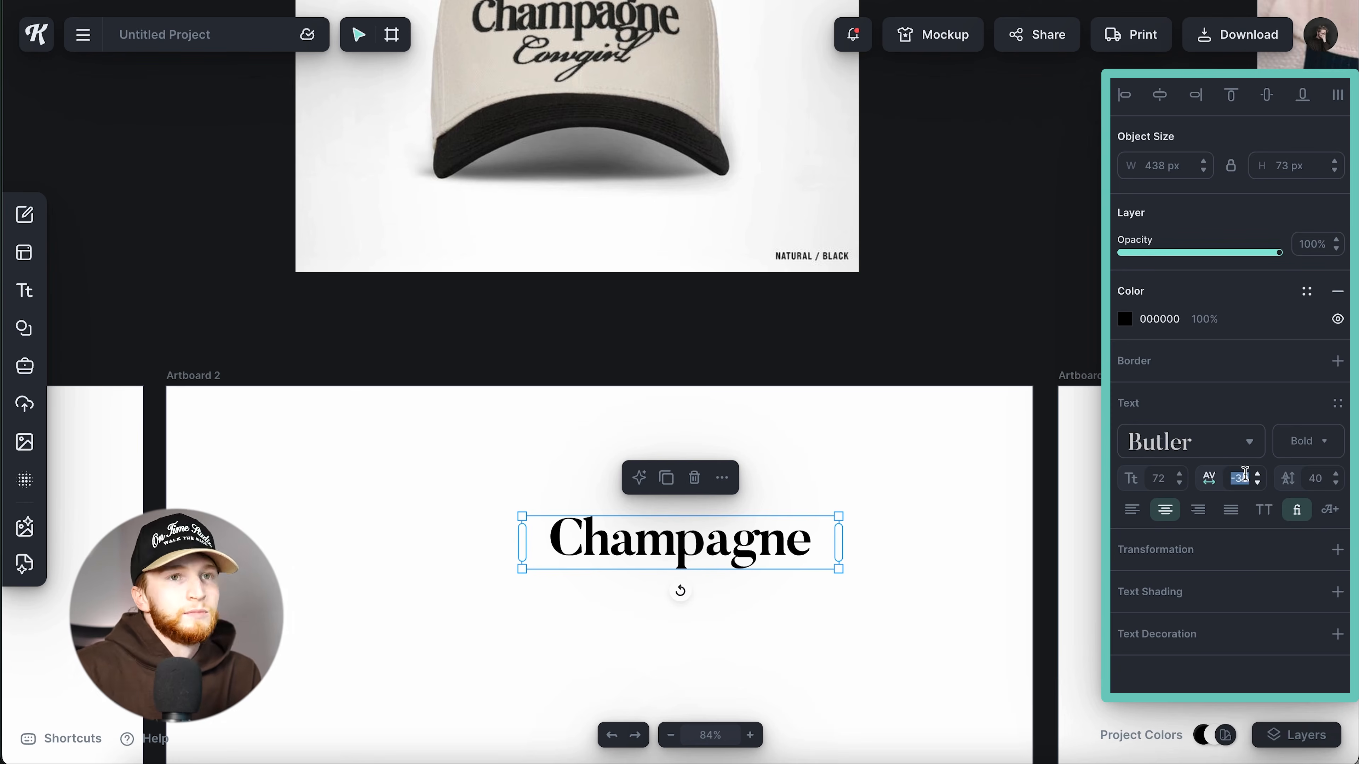
{"action": "type", "text": "-60"}
{"action": "key", "text": "Return"}
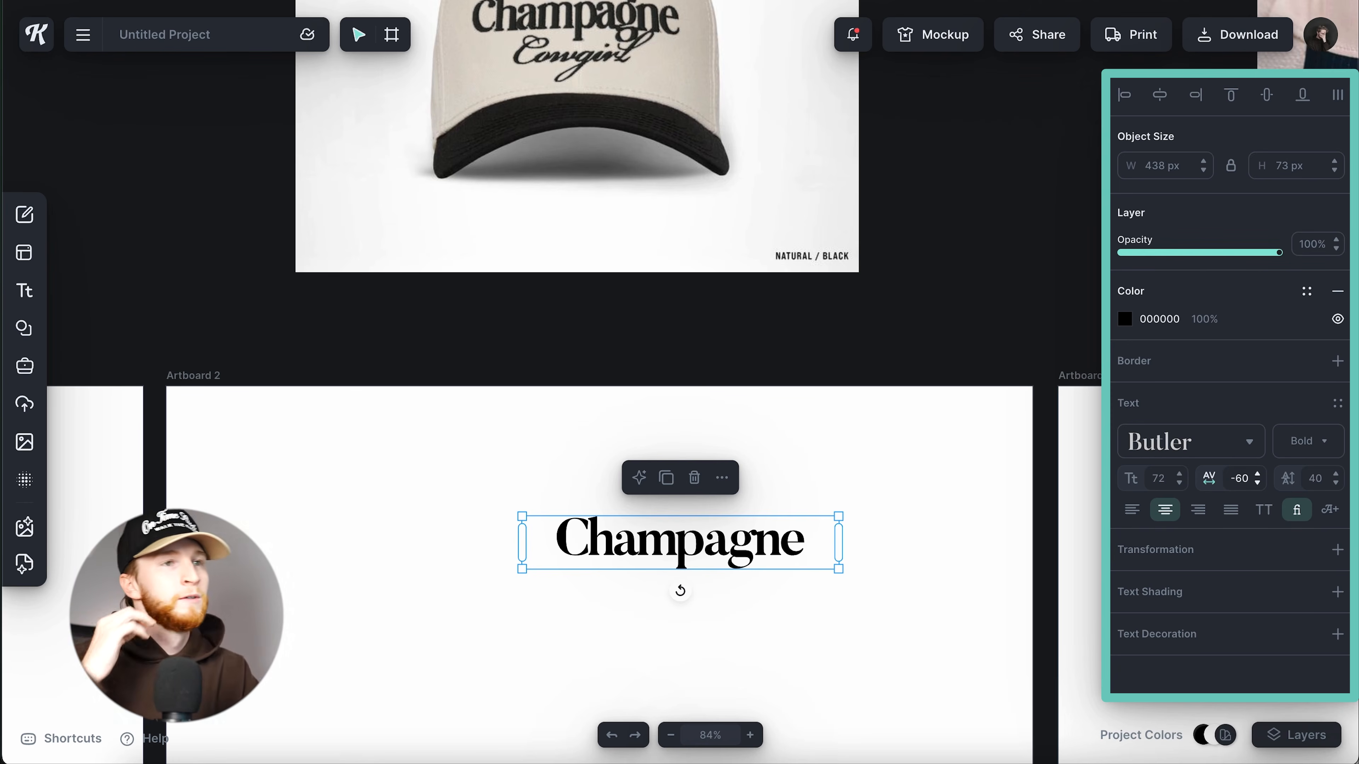
Step: Apply a Distort transformation to Champagne, stretching its bottom edge evenly downward to a height of about 85 px
{"action": "left_click", "coordinate": [1205, 555]}
{"action": "scroll", "coordinate": [1204, 535], "scroll_direction": "down", "scroll_amount": 1}
{"action": "left_click", "coordinate": [1199, 526]}
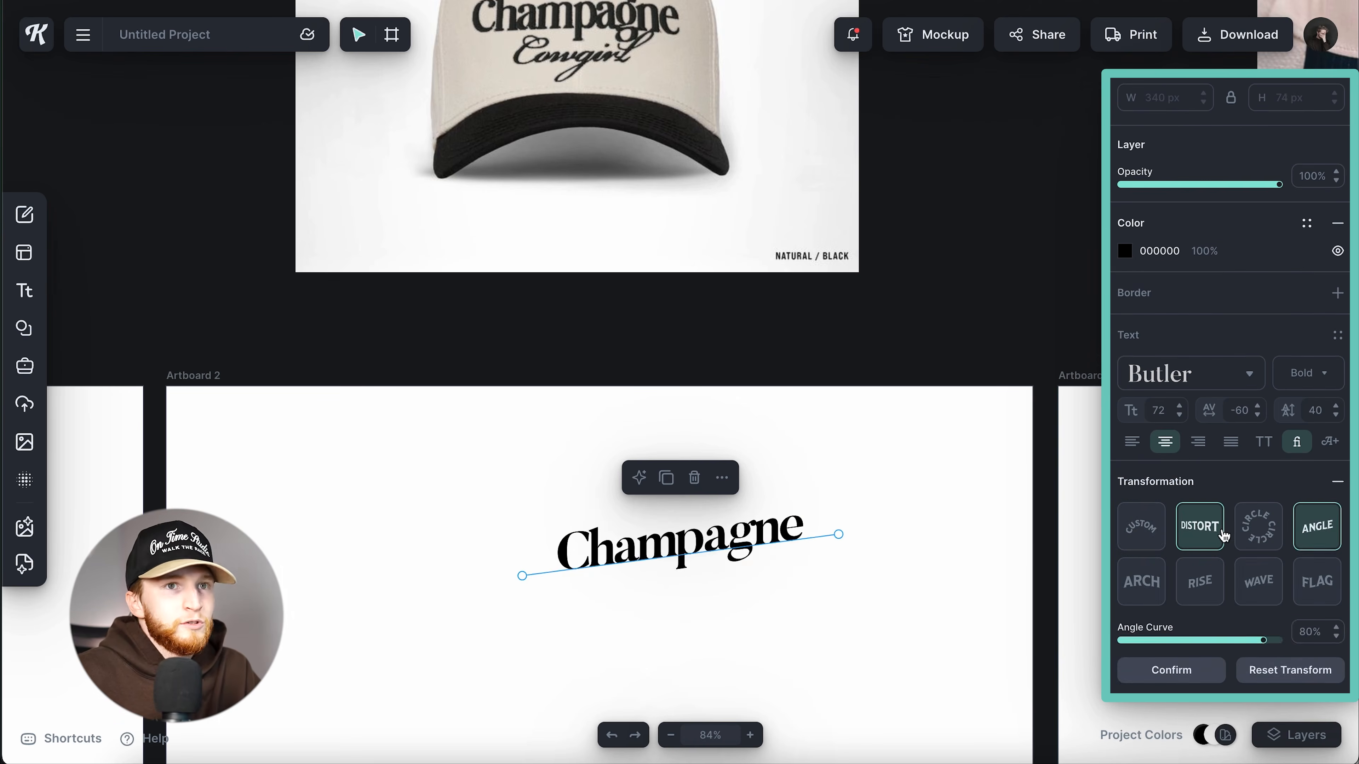
{"action": "left_click_drag", "start_coordinate": [556, 570], "coordinate": [557, 579]}
{"action": "left_click_drag", "start_coordinate": [680, 577], "coordinate": [680, 582]}
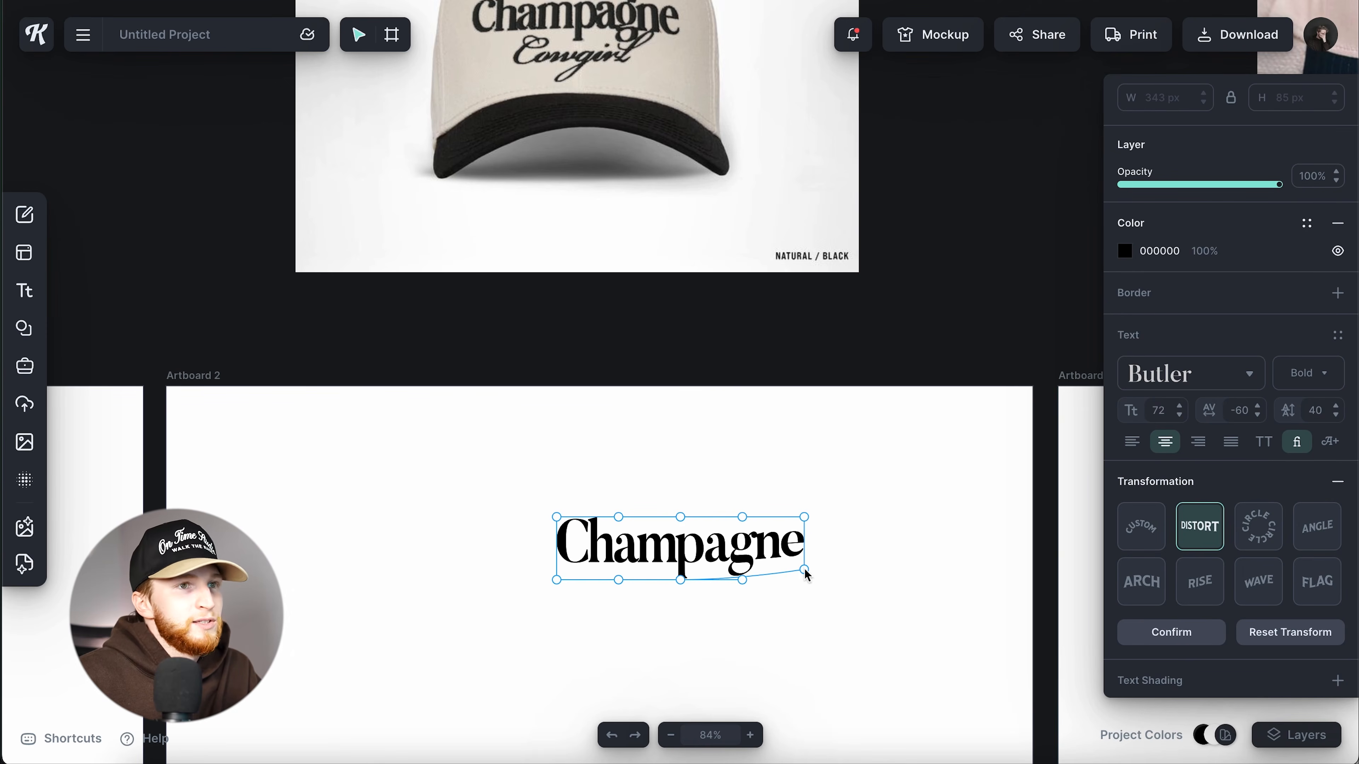
{"action": "left_click_drag", "start_coordinate": [805, 571], "coordinate": [806, 581]}
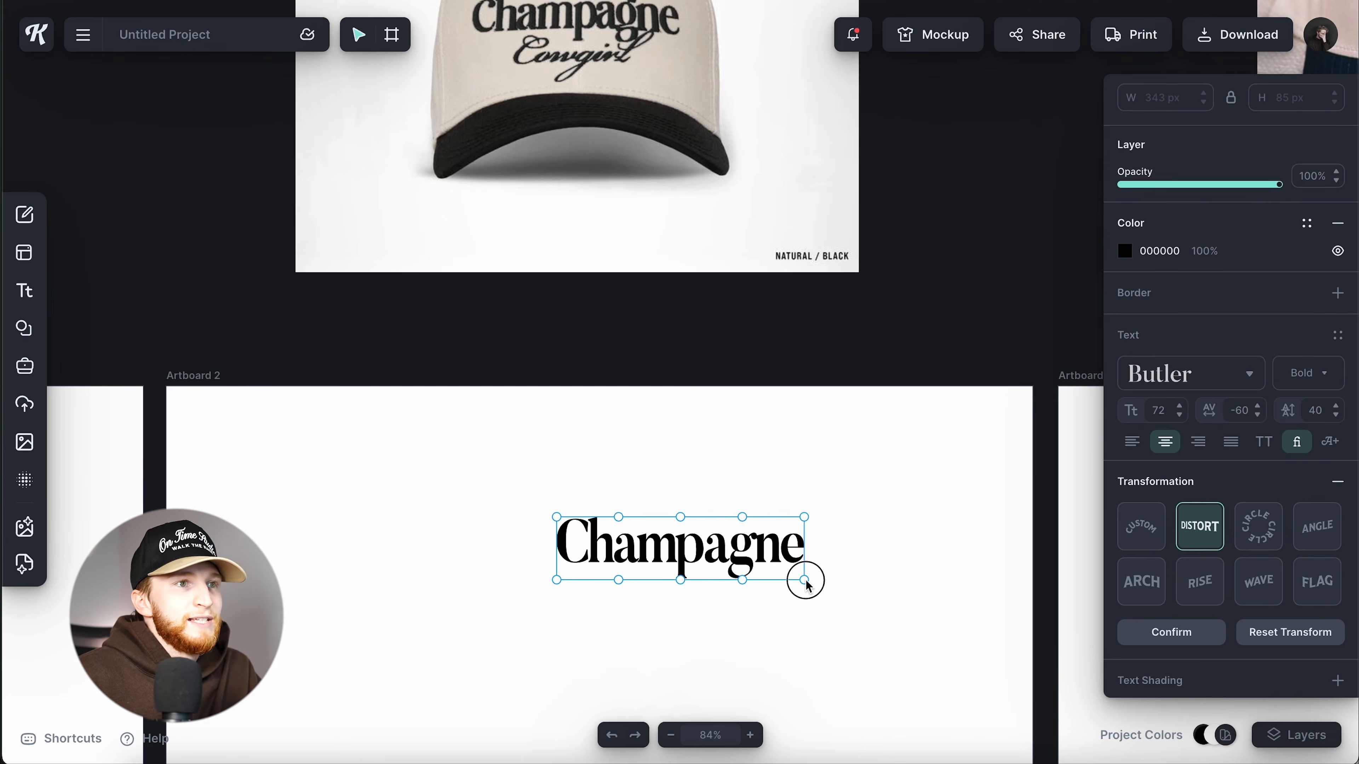
Step: Enlarge Champagne to about 743 px wide and centre it horizontally on Artboard 2
{"action": "scroll", "coordinate": [801, 585], "scroll_direction": "up", "scroll_amount": 3}
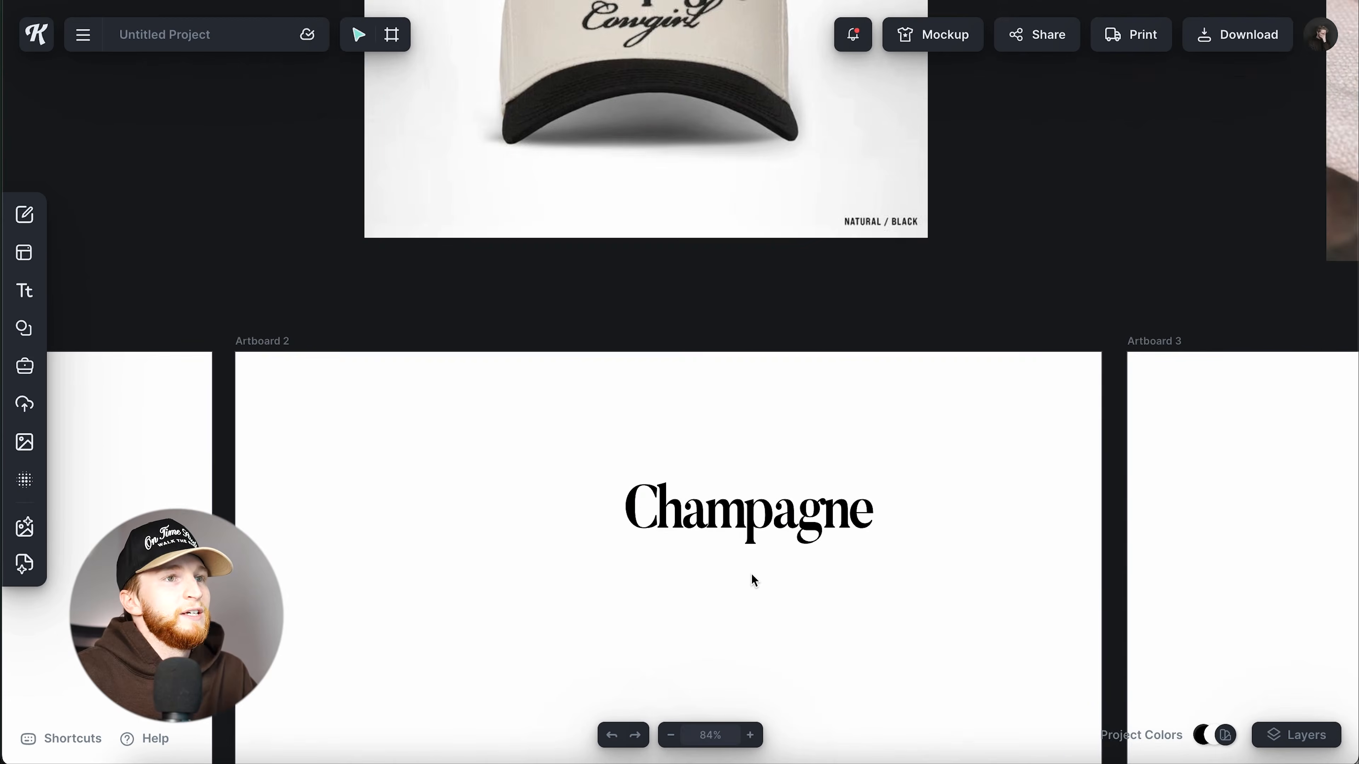
{"action": "scroll", "coordinate": [752, 574], "scroll_direction": "up", "scroll_amount": 3}
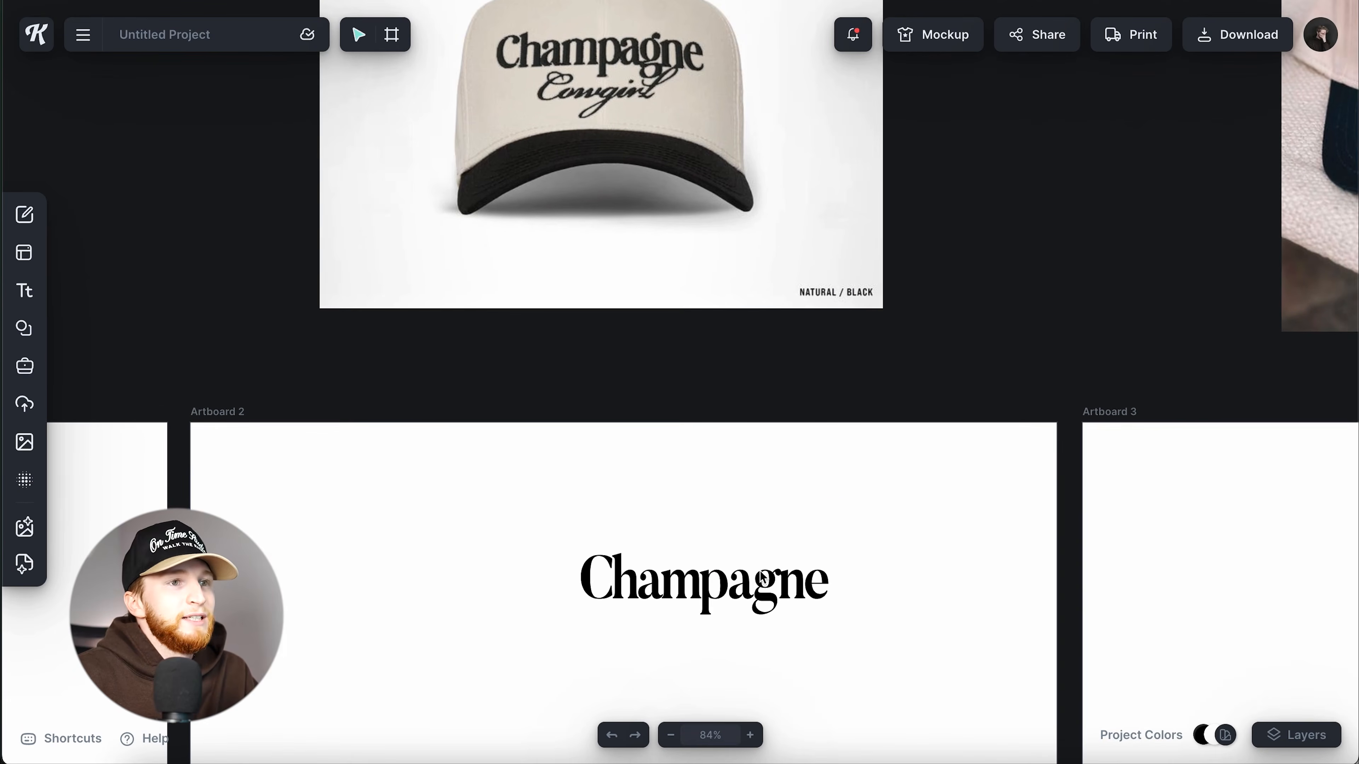
{"action": "left_click", "coordinate": [738, 575]}
{"action": "scroll", "coordinate": [686, 613], "scroll_direction": "down", "scroll_amount": 5}
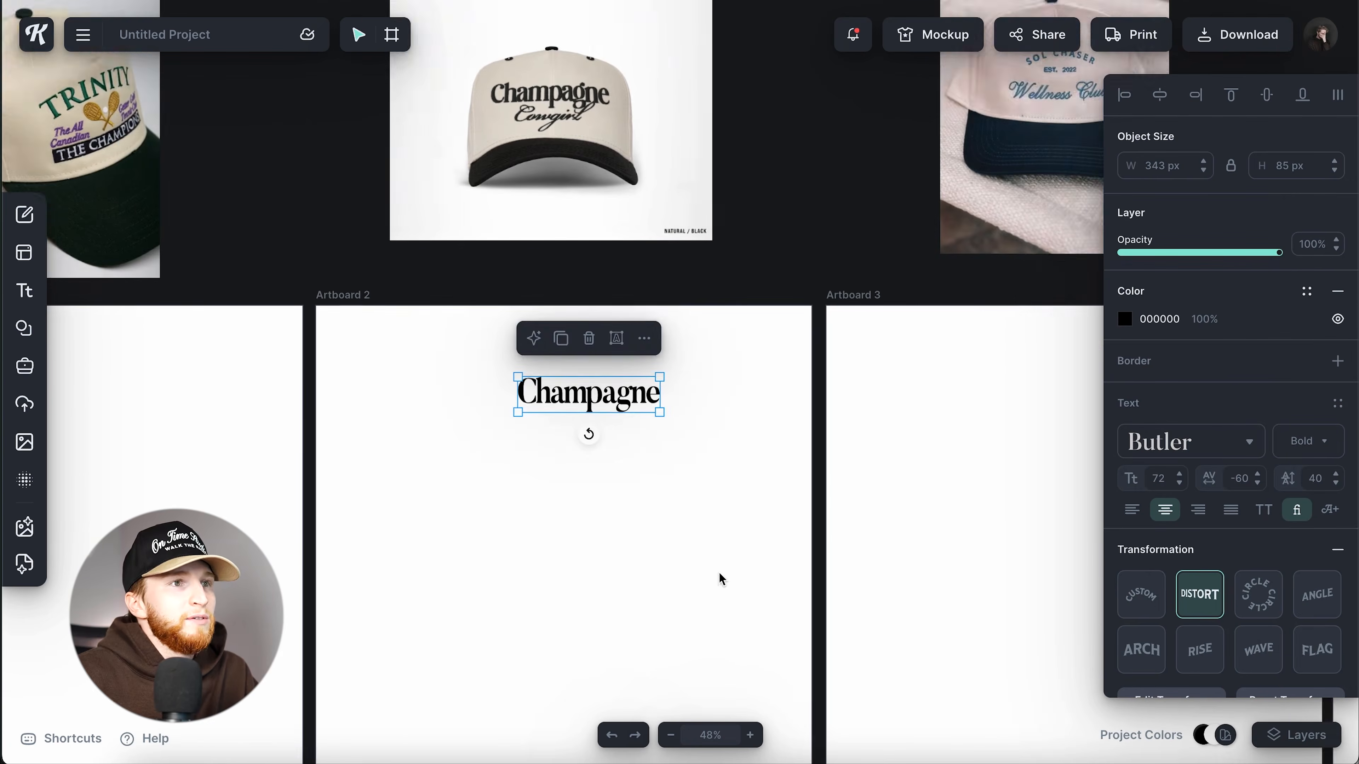
{"action": "scroll", "coordinate": [720, 575], "scroll_direction": "down", "scroll_amount": 2}
{"action": "left_click_drag", "start_coordinate": [699, 359], "coordinate": [706, 454]}
{"action": "left_click", "coordinate": [1168, 92]}
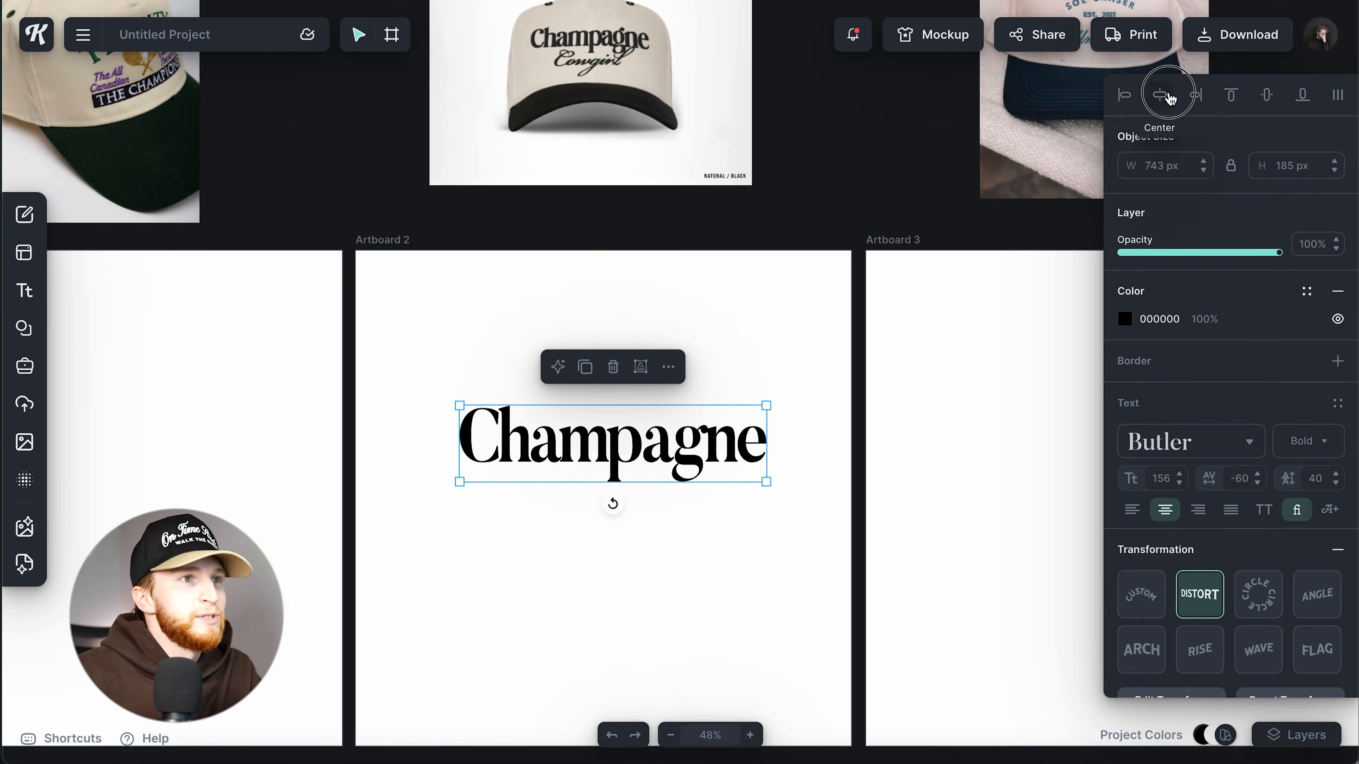
Step: Add a second headline text to Artboard 2 and try the Aerillyo script typeface on it
{"action": "key", "text": "t"}
{"action": "left_click", "coordinate": [1198, 440]}
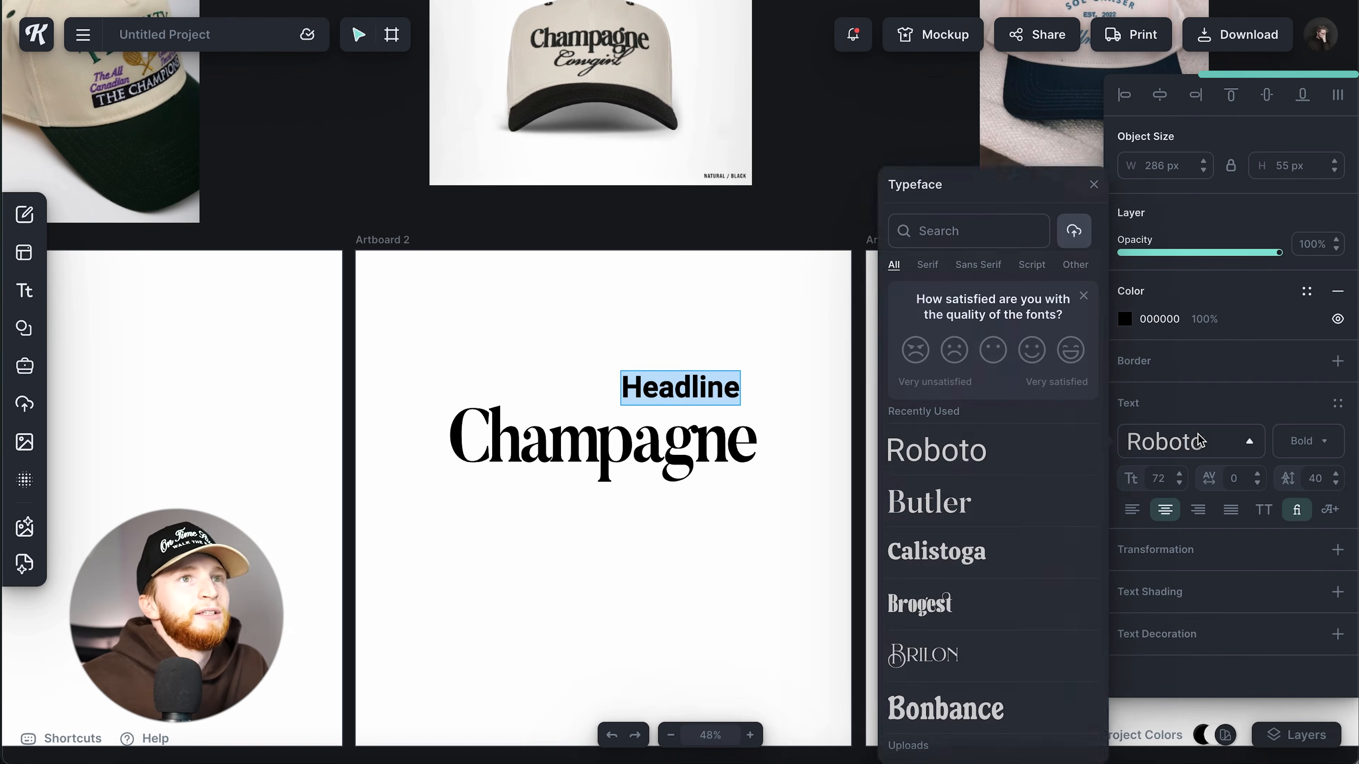
{"action": "left_click", "coordinate": [1031, 265]}
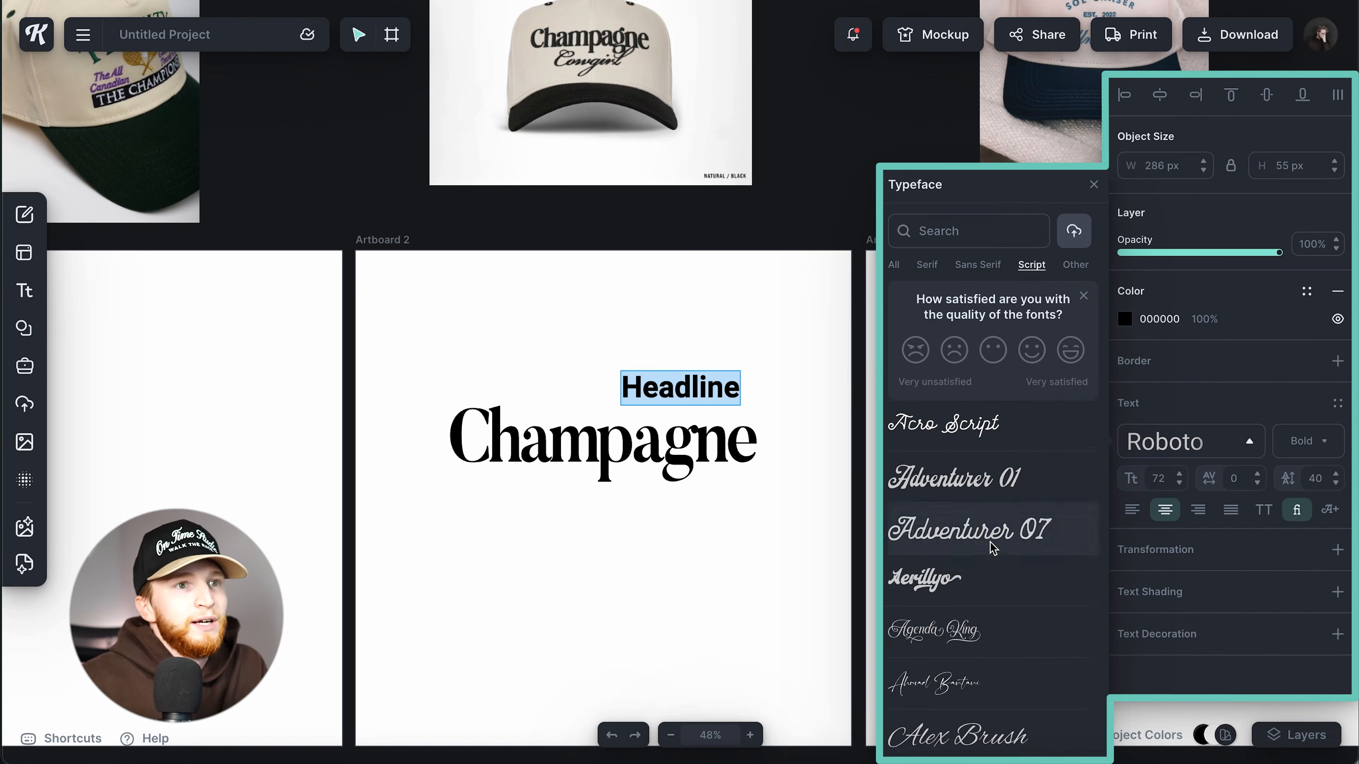
{"action": "left_click", "coordinate": [953, 588]}
{"action": "left_click", "coordinate": [946, 595]}
Step: Find the Pinyon Script typeface and apply it to the new headline
{"action": "scroll", "coordinate": [946, 596], "scroll_direction": "down", "scroll_amount": 5}
{"action": "scroll", "coordinate": [945, 595], "scroll_direction": "up", "scroll_amount": 5}
{"action": "left_click", "coordinate": [965, 231]}
{"action": "type", "text": "pinyon"}
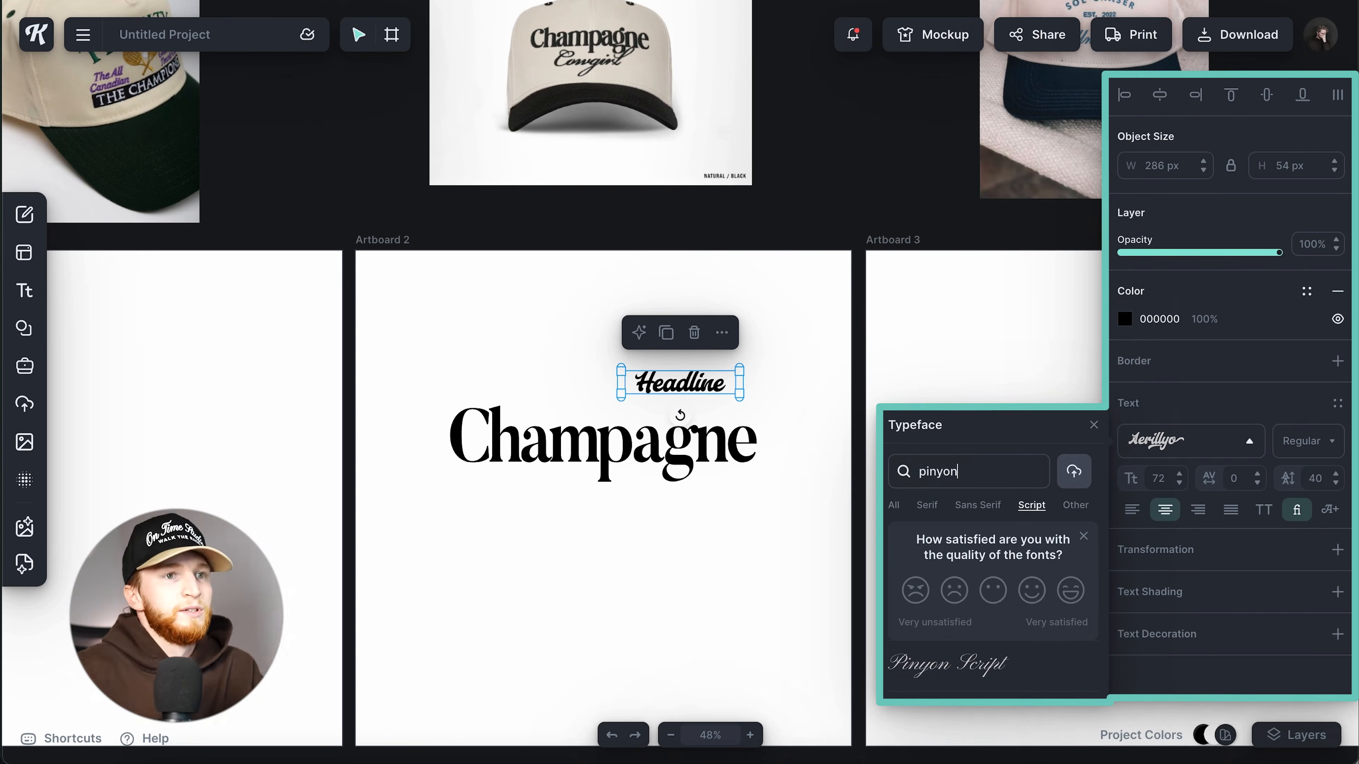
{"action": "left_click", "coordinate": [946, 664]}
Step: Move the script headline below Champagne and change its text to Cowgirl
{"action": "left_click_drag", "start_coordinate": [695, 386], "coordinate": [644, 567]}
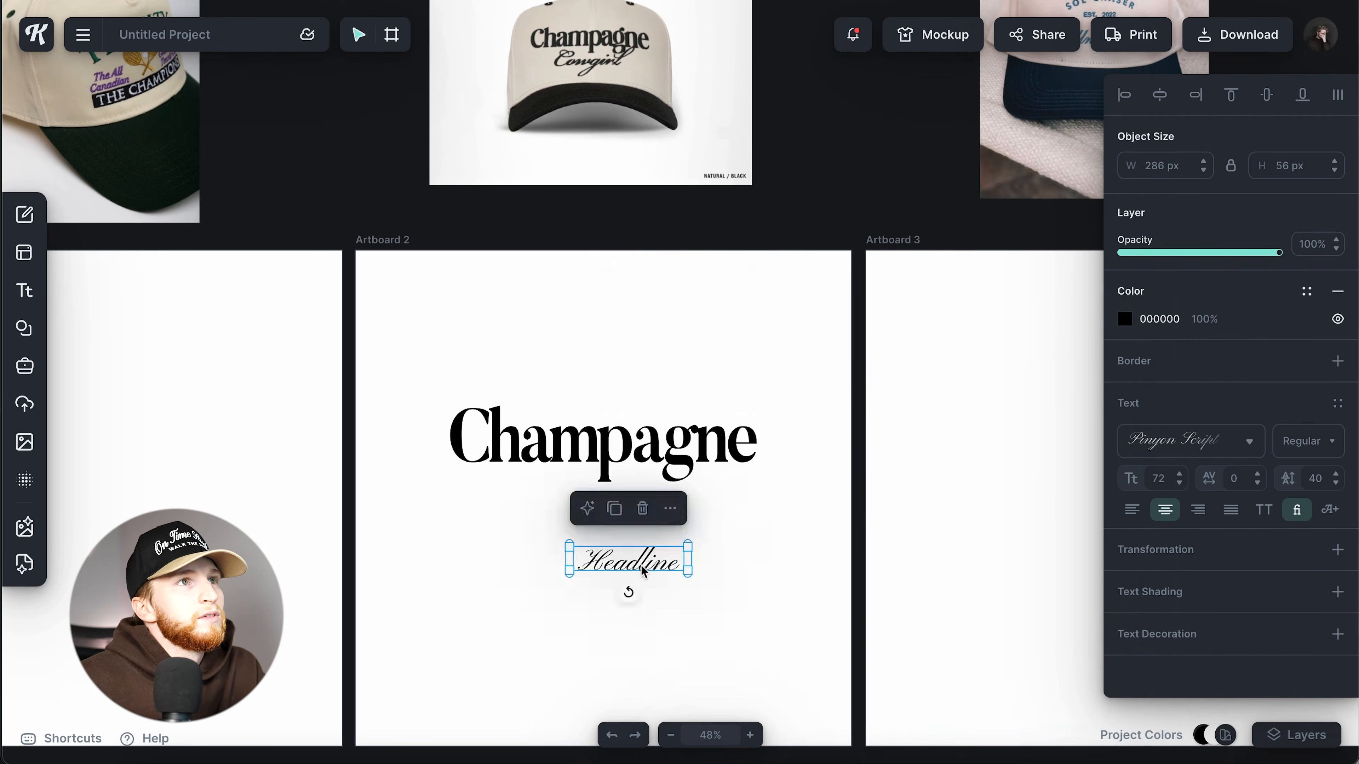
{"action": "double_click", "coordinate": [642, 563]}
{"action": "type", "text": "Cow"}
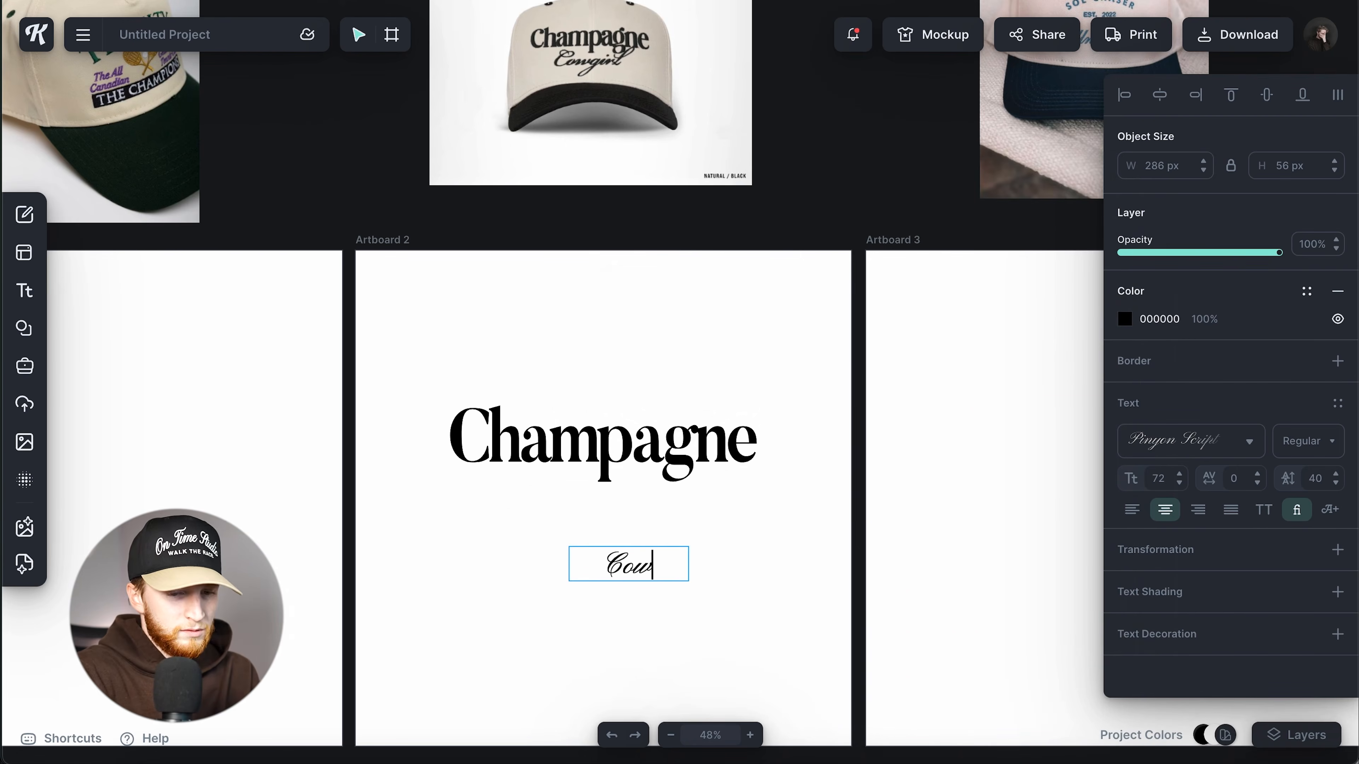
{"action": "type", "text": "girl"}
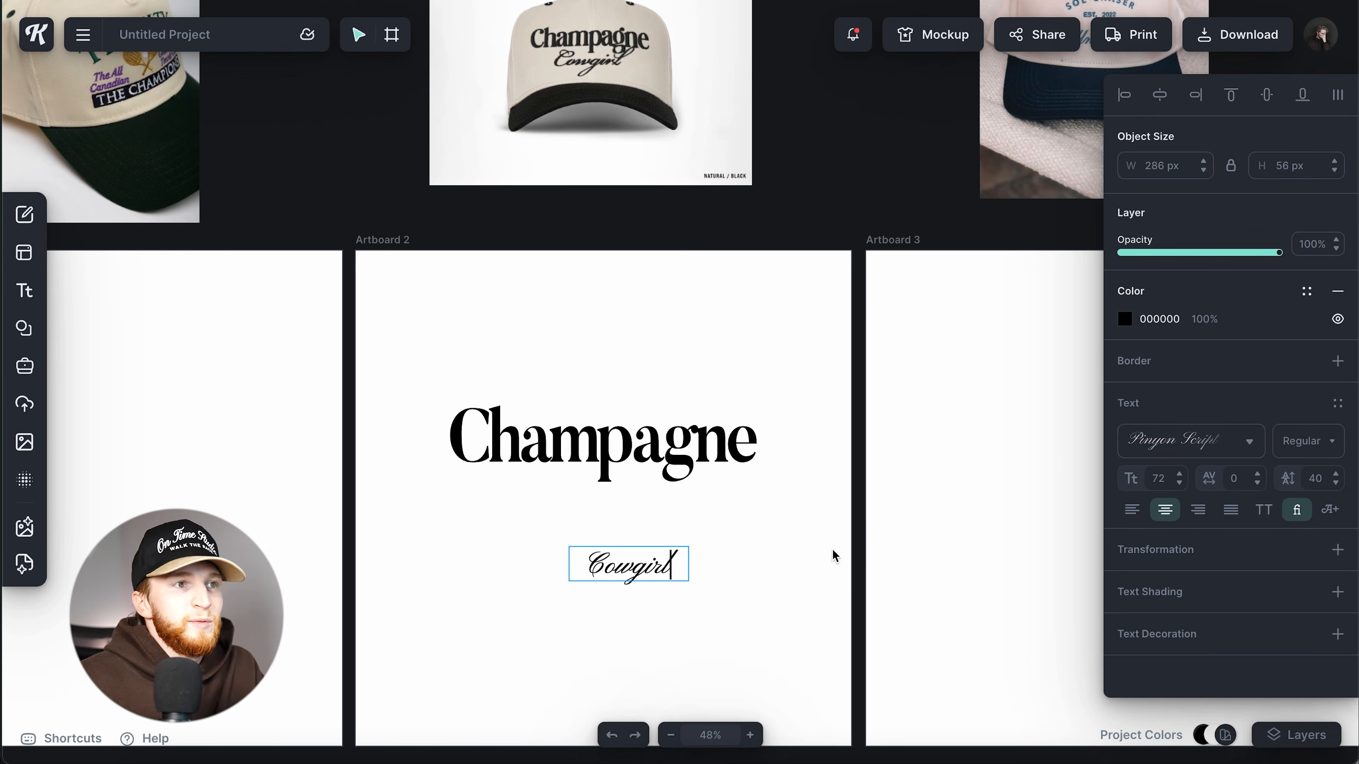
Step: Enlarge Cowgirl to about 685 px wide and place it directly beneath Champagne
{"action": "key", "text": "ctrl+a"}
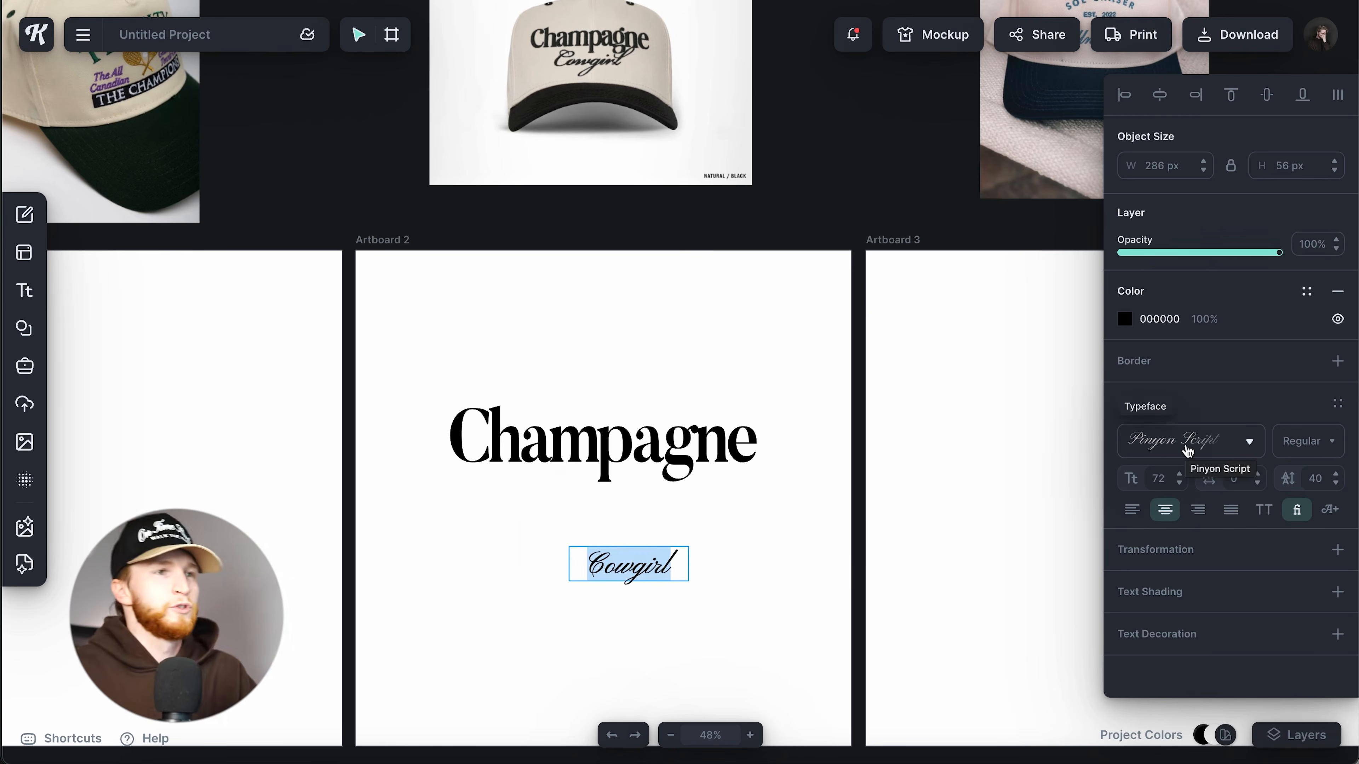
{"action": "left_click", "coordinate": [746, 533]}
{"action": "left_click_drag", "start_coordinate": [688, 582], "coordinate": [682, 528]}
Step: Try several Script typefaces on Cowgirl, including Agenda King, Imperial Script and Vujahday Script
{"action": "left_click", "coordinate": [1198, 446]}
{"action": "left_click", "coordinate": [1031, 265]}
{"action": "left_click", "coordinate": [950, 552]}
{"action": "scroll", "coordinate": [949, 469], "scroll_direction": "down", "scroll_amount": 3}
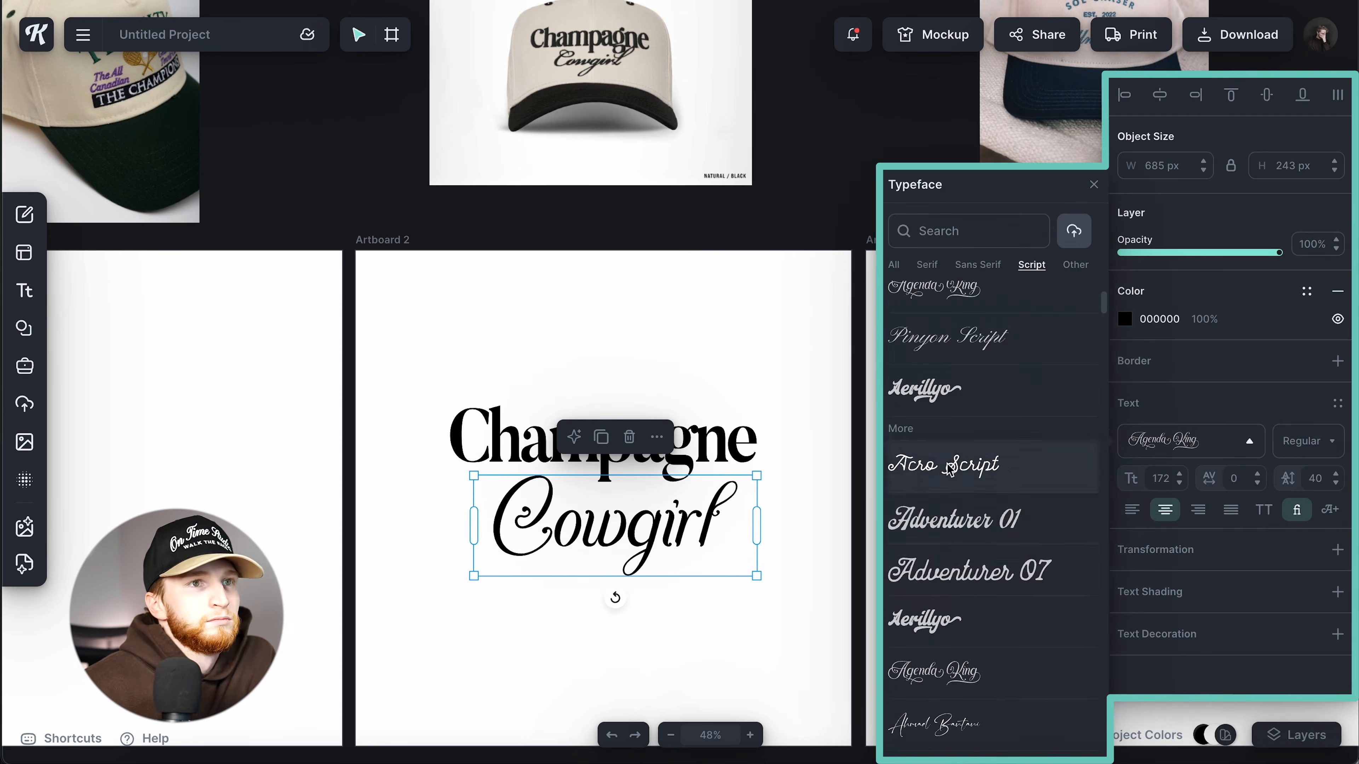
{"action": "scroll", "coordinate": [949, 470], "scroll_direction": "down", "scroll_amount": 15}
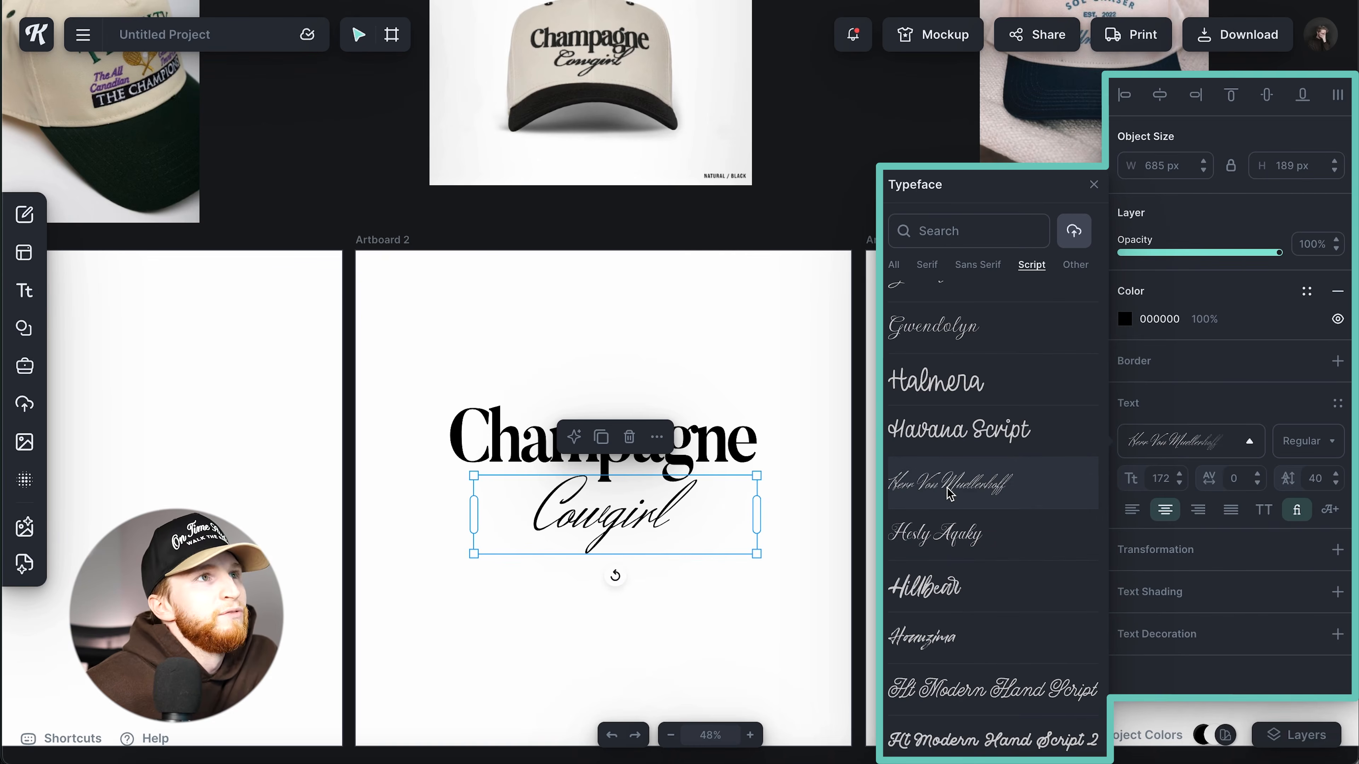
{"action": "scroll", "coordinate": [949, 493], "scroll_direction": "down", "scroll_amount": 8}
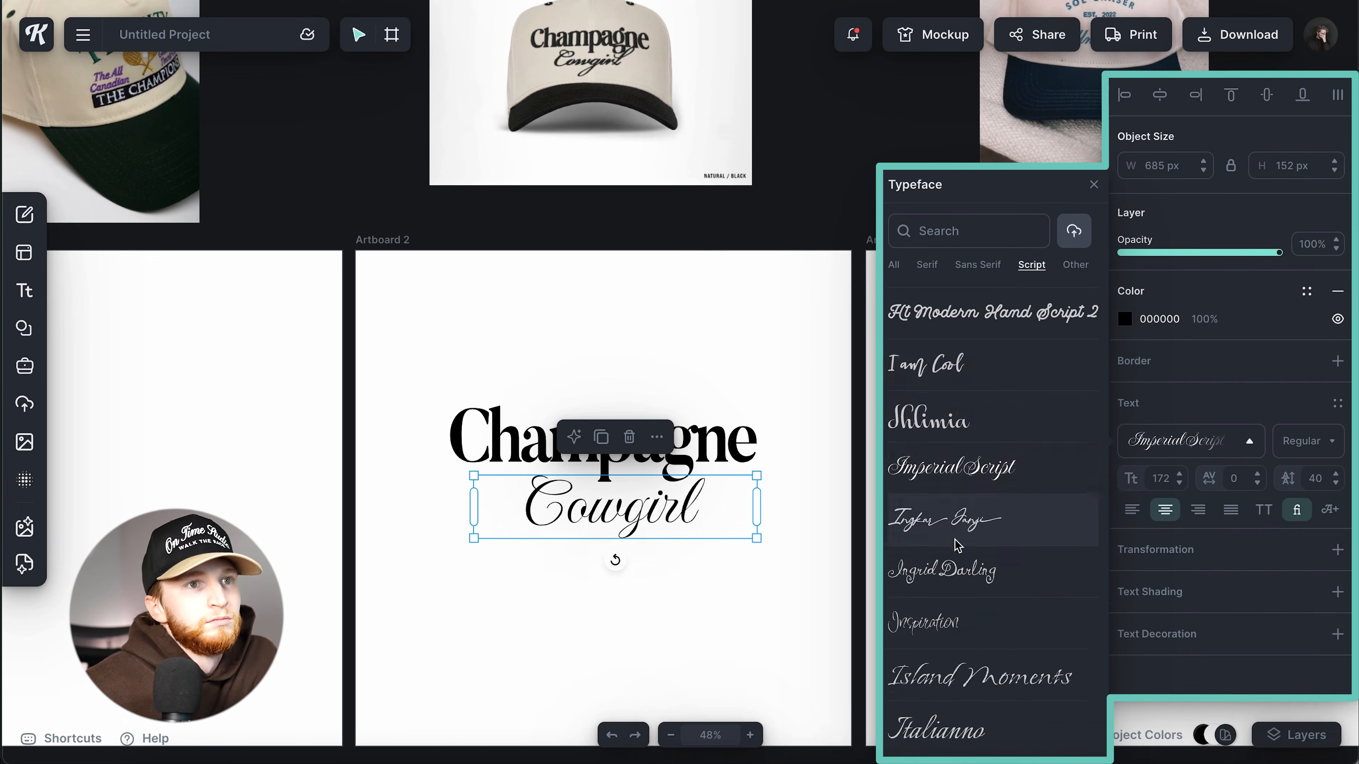
{"action": "scroll", "coordinate": [956, 545], "scroll_direction": "down", "scroll_amount": 15}
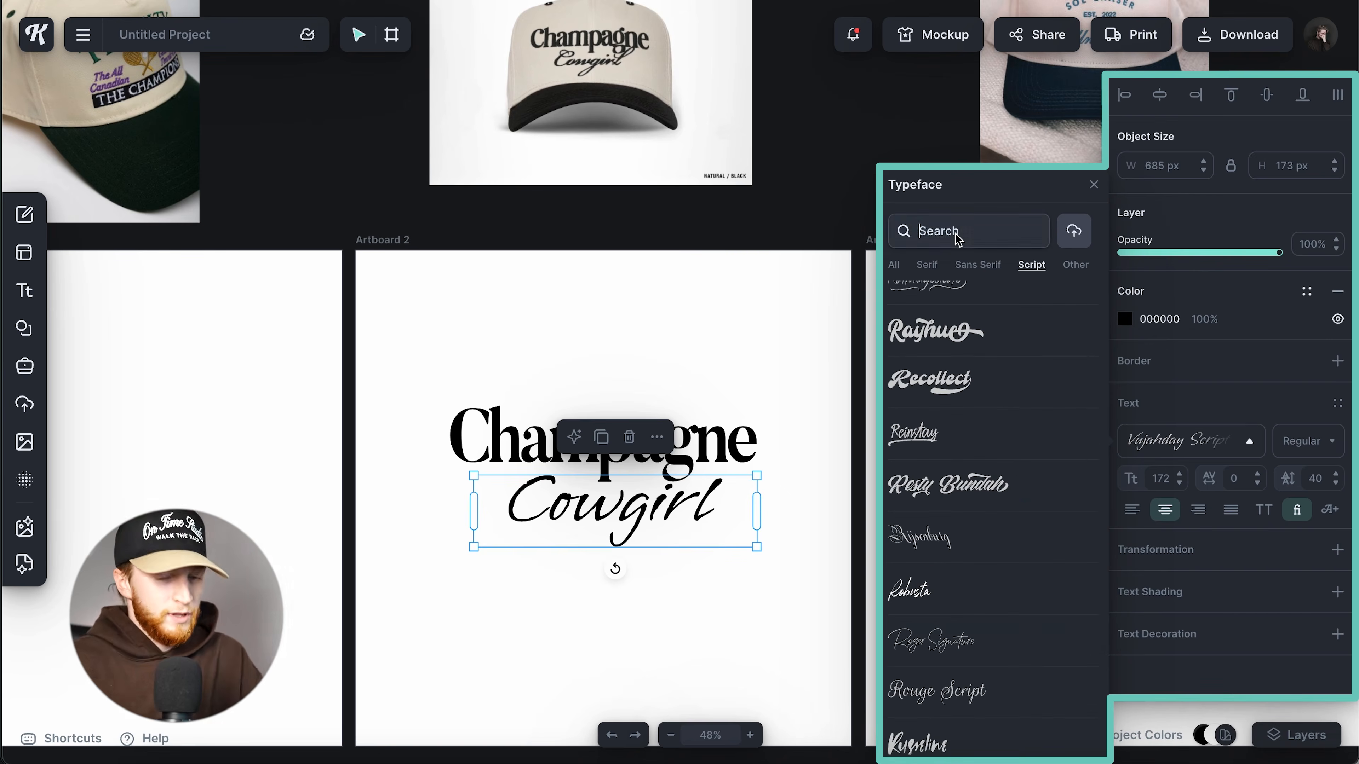
Step: Find the Herr Von Muellerhoff typeface by searching for herr and apply it to Cowgirl
{"action": "type", "text": "err"}
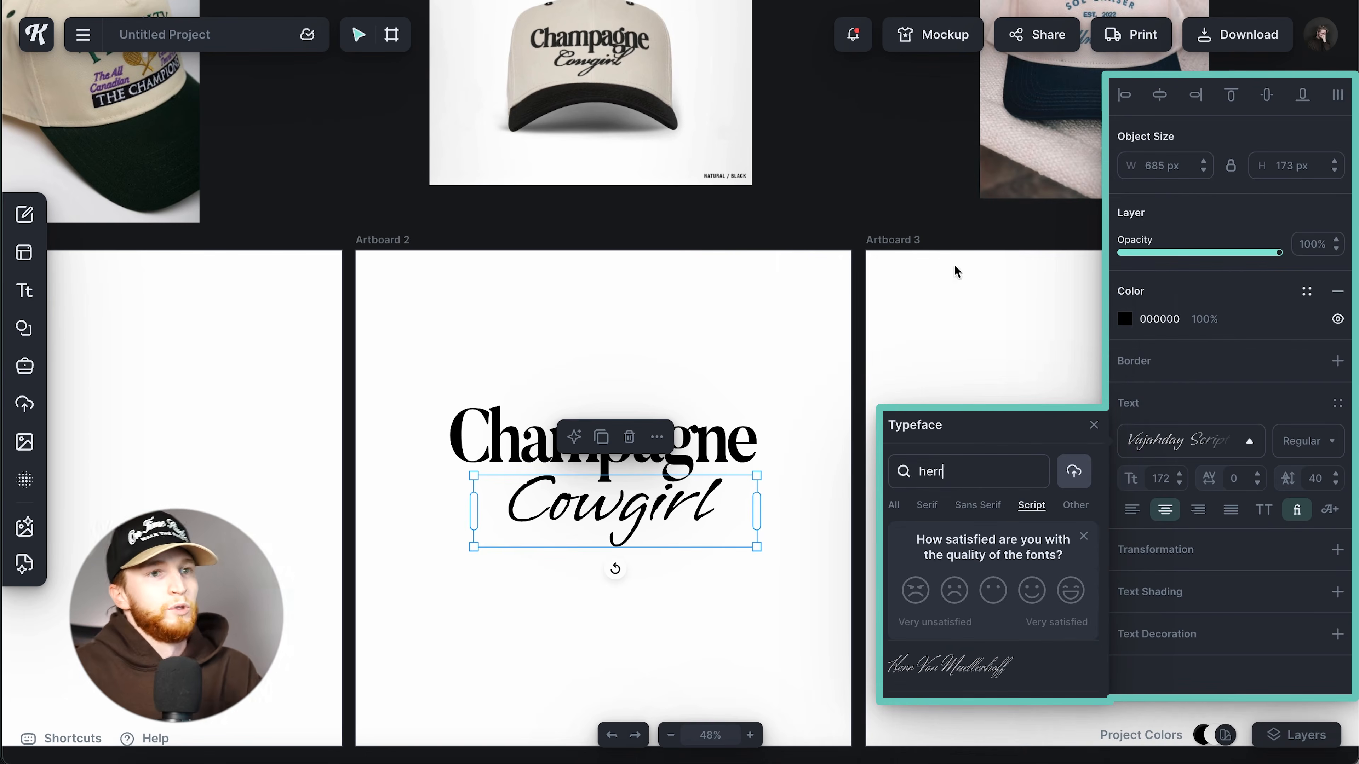
{"action": "left_click", "coordinate": [949, 666]}
{"action": "left_click", "coordinate": [770, 531]}
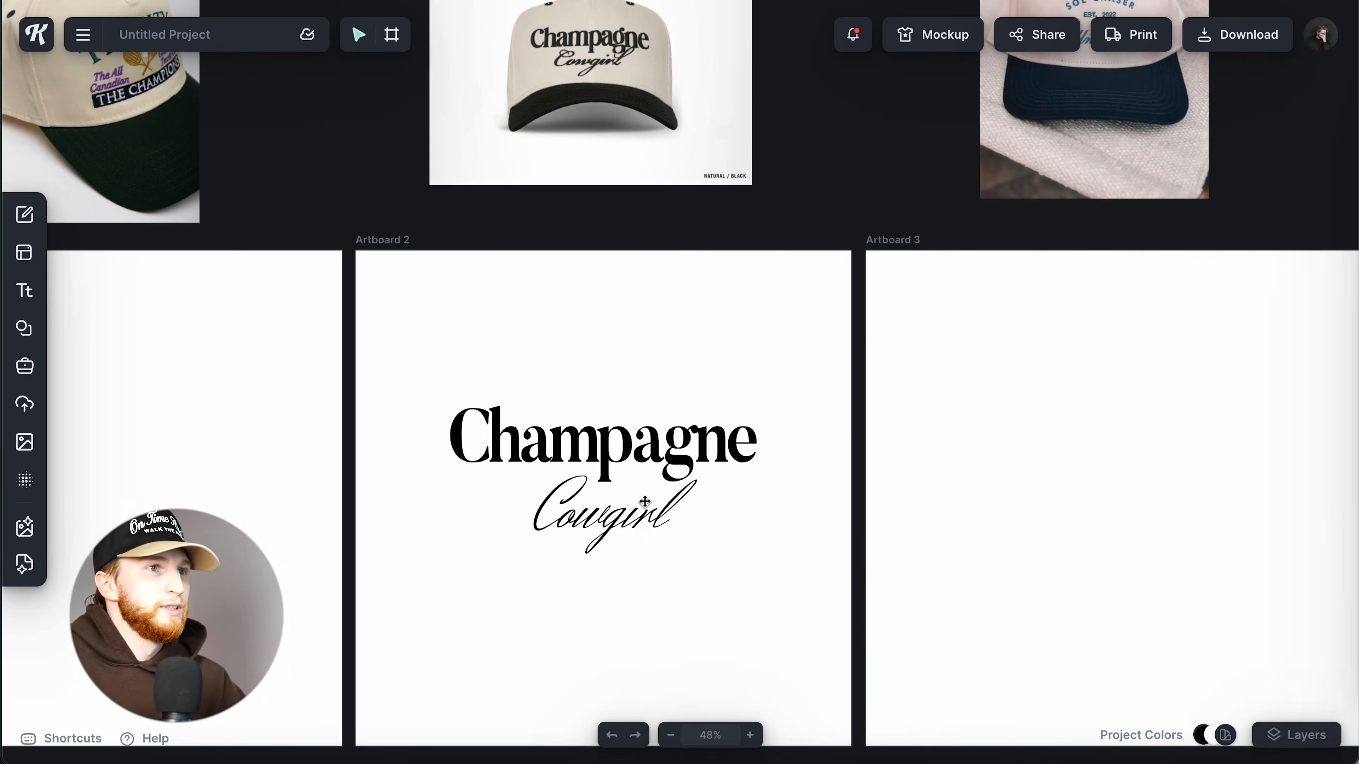
Step: Enlarge Cowgirl to about 866 px wide and move it down, clear of Champagne
{"action": "left_click", "coordinate": [644, 503]}
{"action": "left_click_drag", "start_coordinate": [756, 555], "coordinate": [795, 565]}
{"action": "left_click_drag", "start_coordinate": [667, 530], "coordinate": [656, 514]}
{"action": "left_click", "coordinate": [745, 570]}
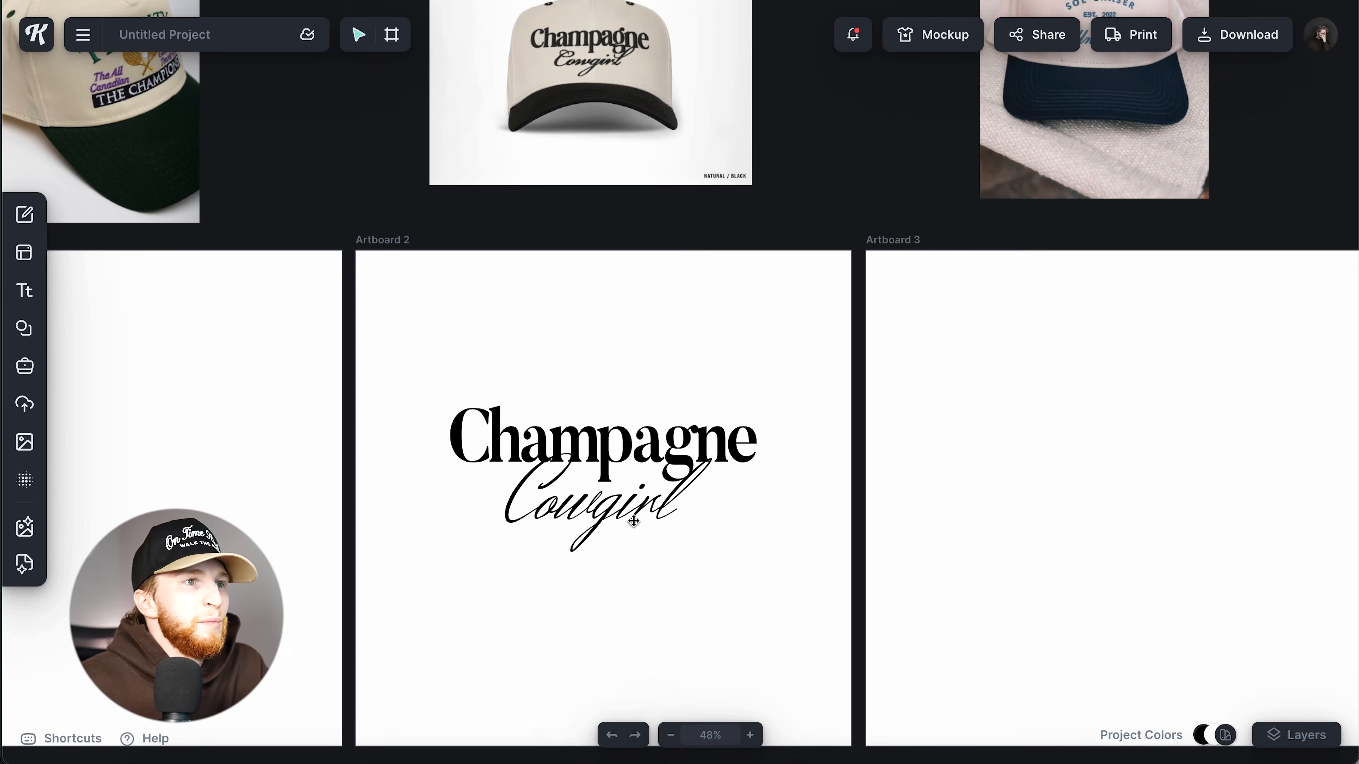
{"action": "left_click_drag", "start_coordinate": [618, 511], "coordinate": [620, 571]}
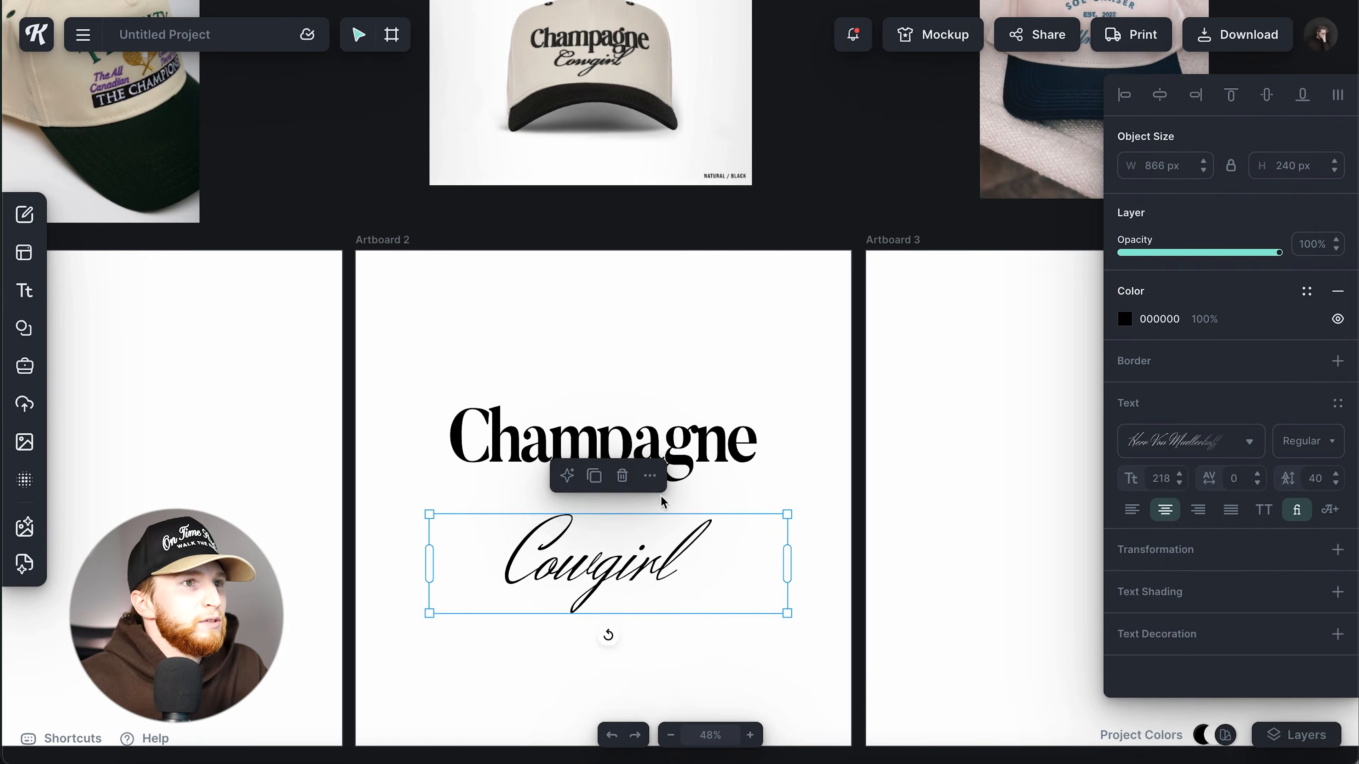
Step: Change the text Champagne to Cocktail and Cowgirl to Cowboy, and tuck Cowboy in beneath Cocktail
{"action": "double_click", "coordinate": [679, 460]}
{"action": "type", "text": "Cocktail"}
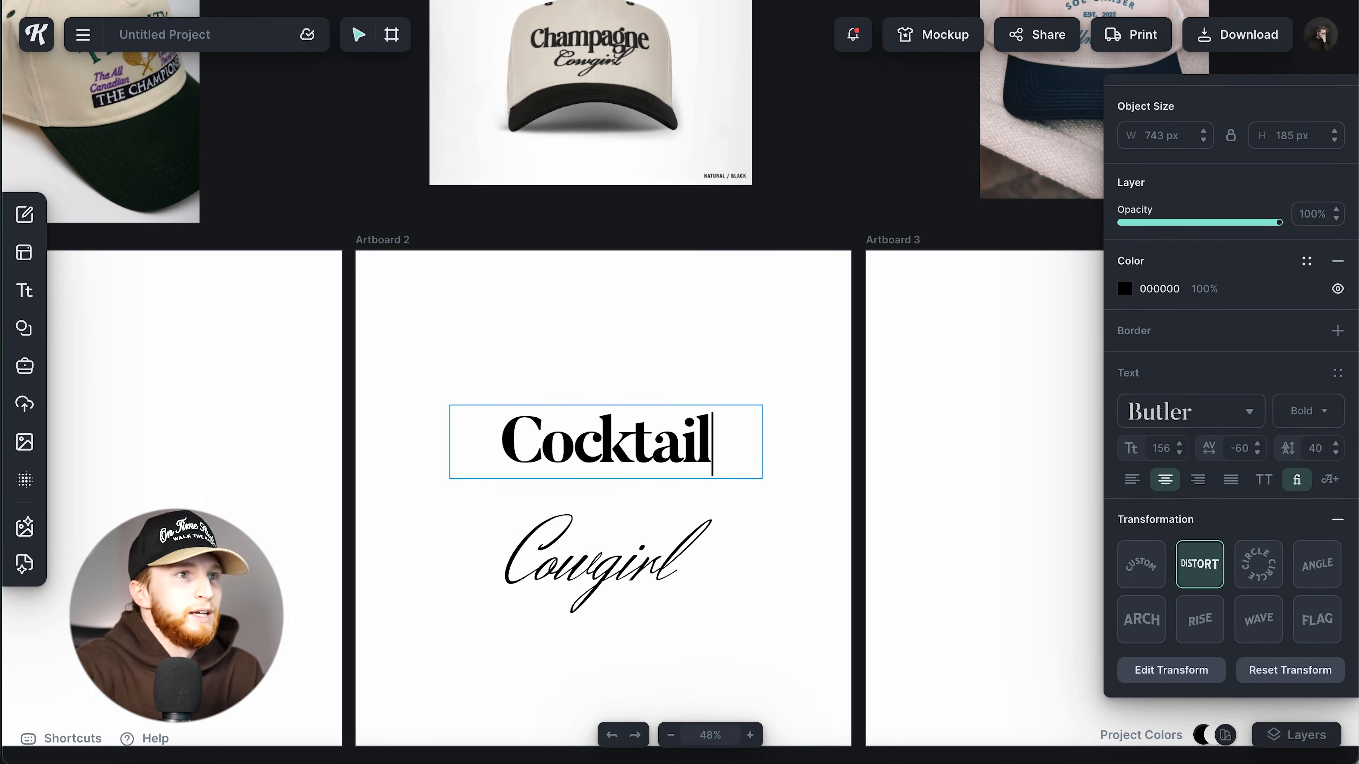
{"action": "double_click", "coordinate": [604, 562]}
{"action": "type", "text": "Cowboy"}
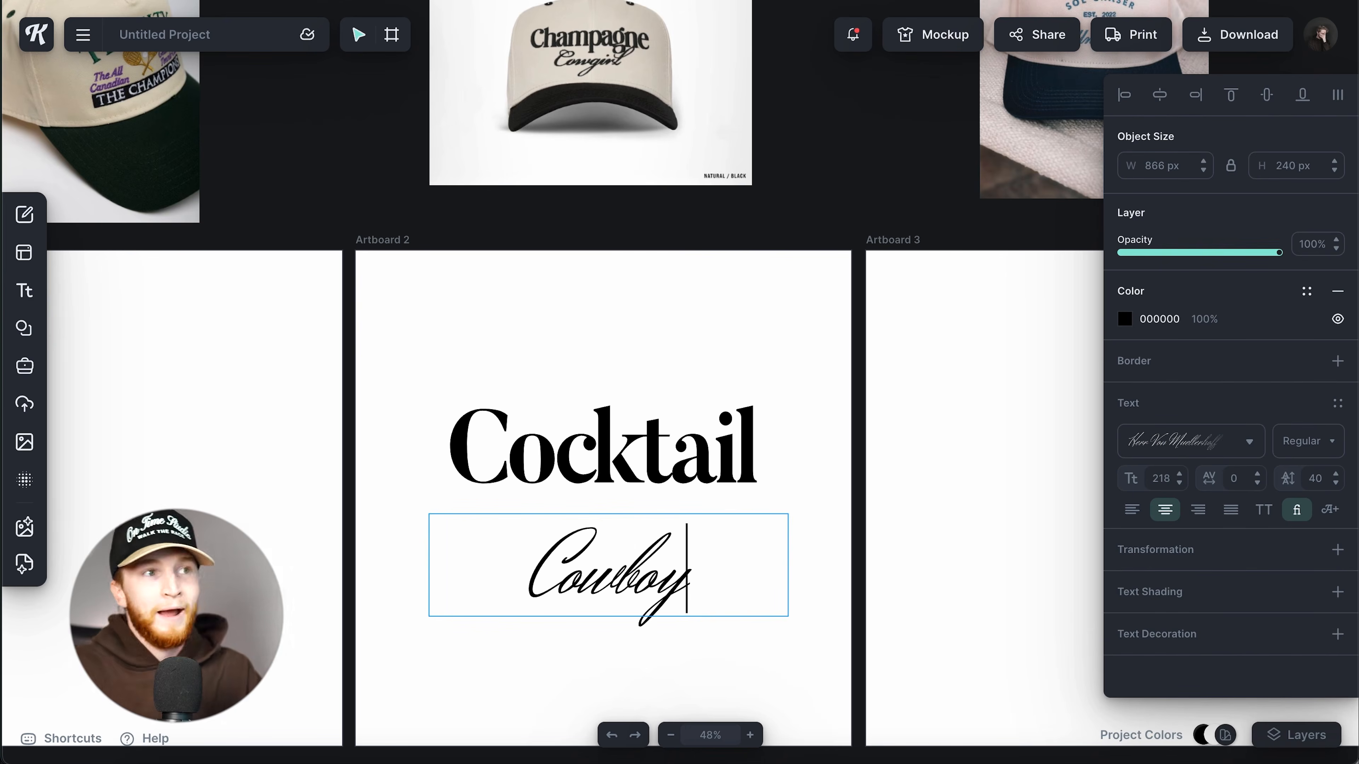
{"action": "key", "text": "Escape"}
{"action": "left_click_drag", "start_coordinate": [643, 593], "coordinate": [629, 545]}
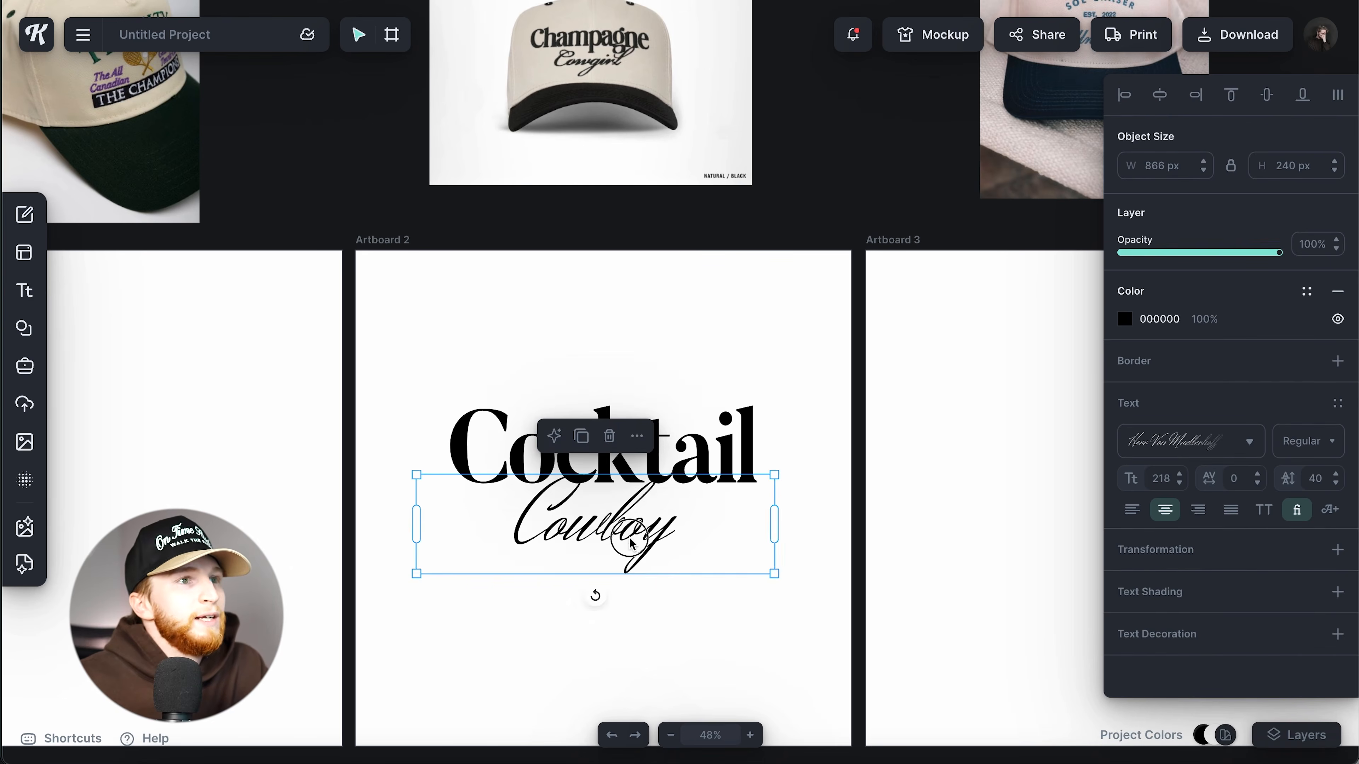
Step: Lower the top edge of Cocktail's Distort shape to flatten the word to about 144 px high
{"action": "left_click", "coordinate": [666, 447]}
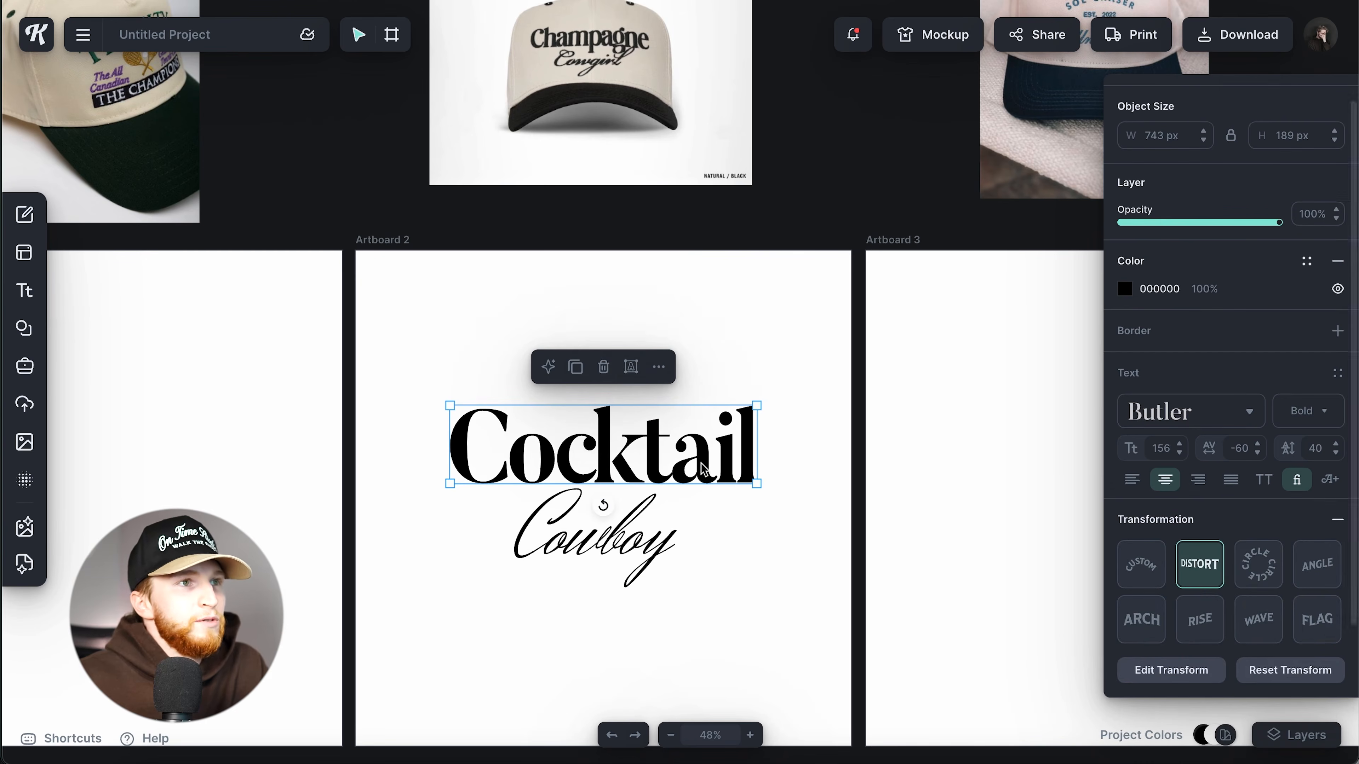
{"action": "left_click", "coordinate": [631, 368]}
{"action": "left_click_drag", "start_coordinate": [451, 409], "coordinate": [451, 426]}
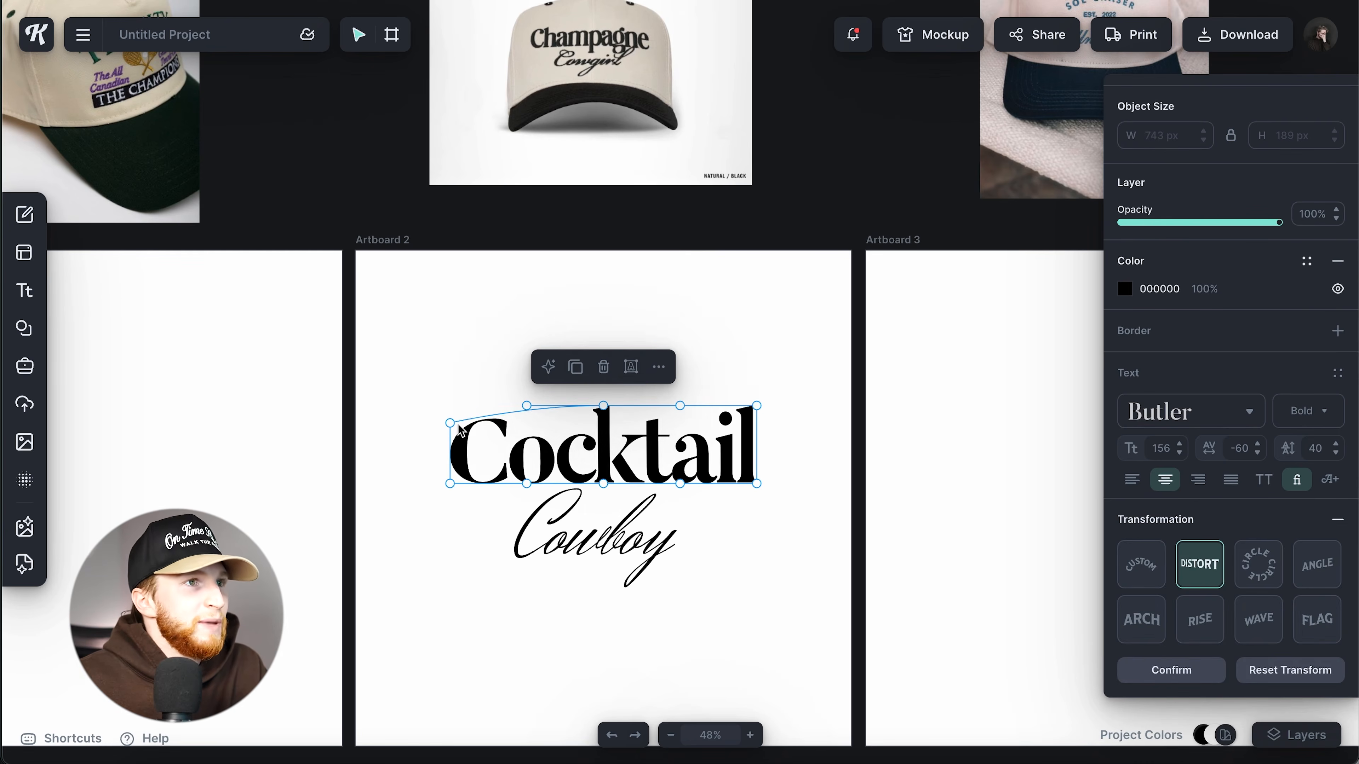
{"action": "left_click_drag", "start_coordinate": [604, 409], "coordinate": [604, 428]}
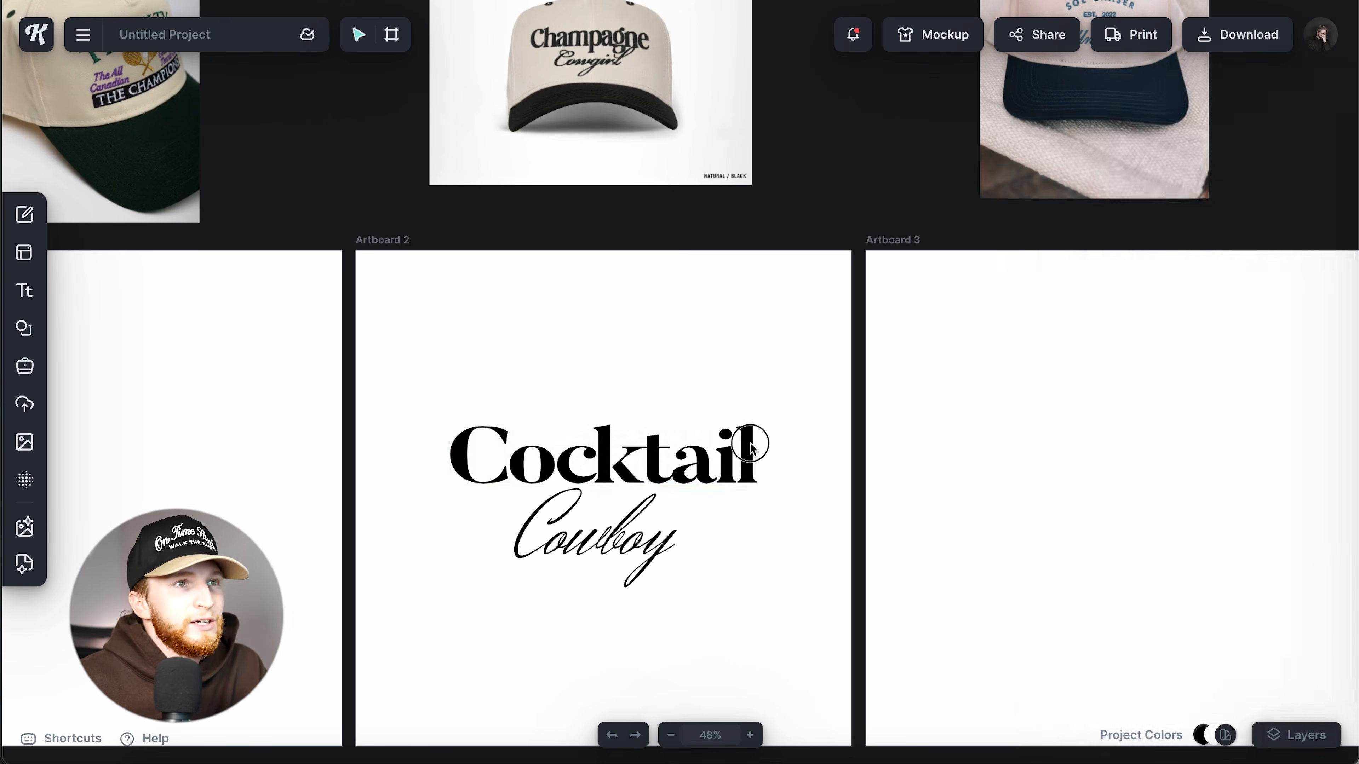
{"action": "left_click", "coordinate": [750, 448]}
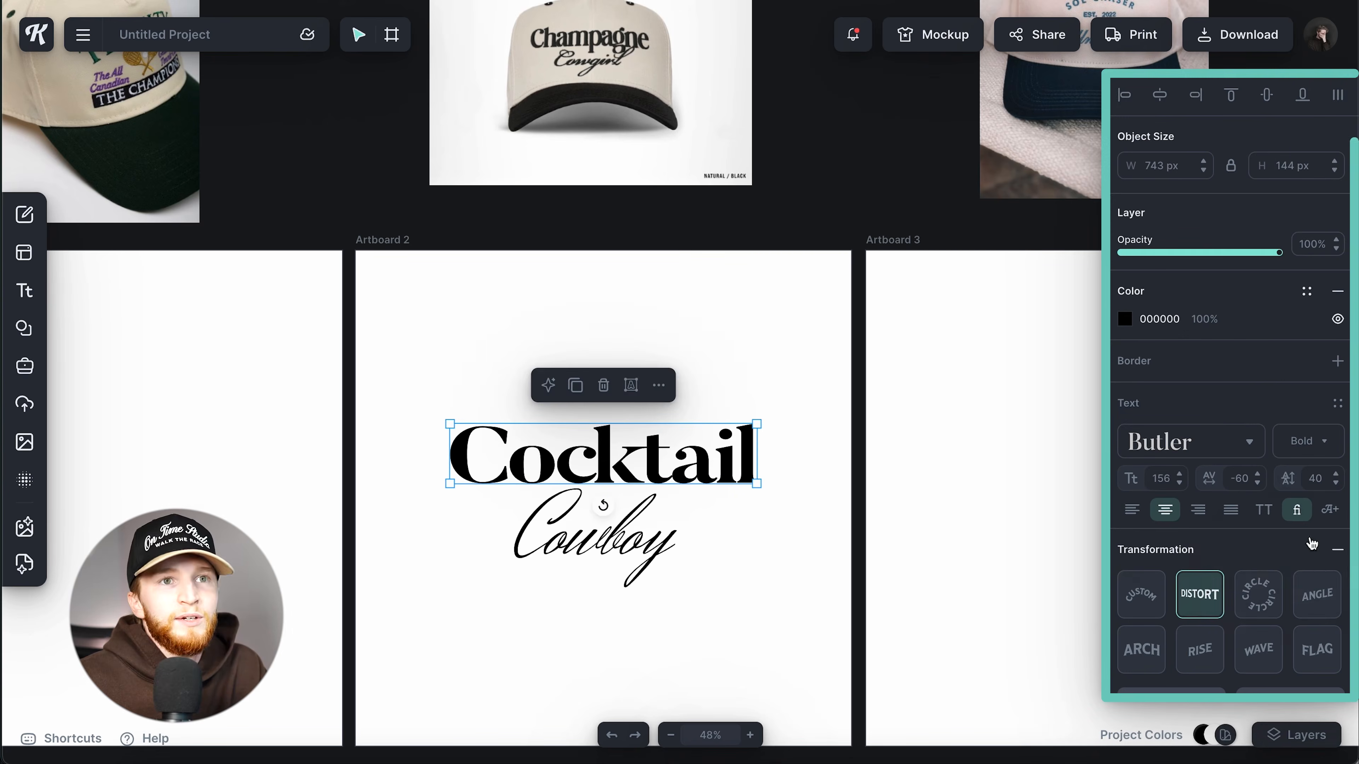
Step: Remove the Distort transformation from Cocktail, enlarge its text to about 1031 px wide and centre it above Cowboy
{"action": "left_click", "coordinate": [1337, 553]}
{"action": "left_click_drag", "start_coordinate": [695, 461], "coordinate": [735, 457]}
{"action": "left_click_drag", "start_coordinate": [735, 434], "coordinate": [805, 465]}
{"action": "left_click_drag", "start_coordinate": [743, 418], "coordinate": [740, 449]}
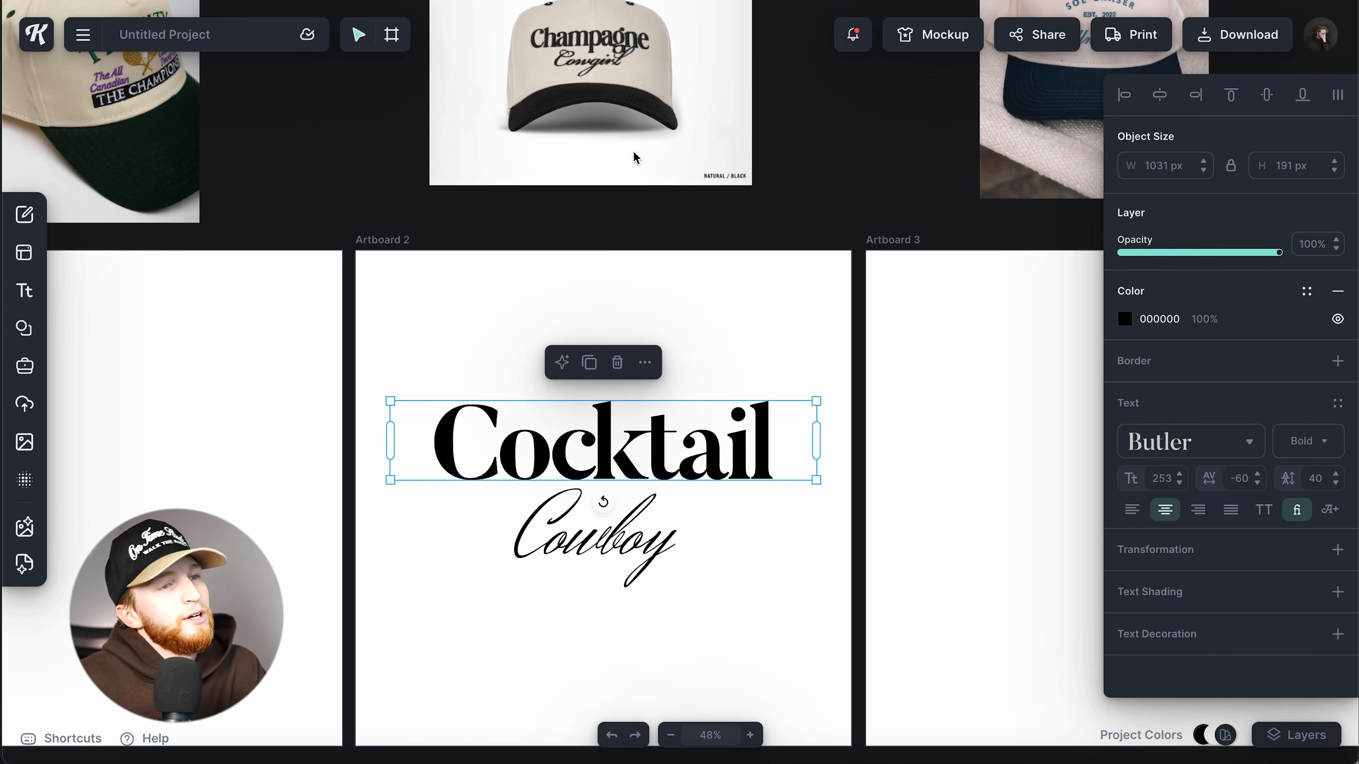
Step: Adjust Cowboy's vertical position so that its tall letters just overlap the bottom of Cocktail
{"action": "left_click_drag", "start_coordinate": [622, 535], "coordinate": [622, 519]}
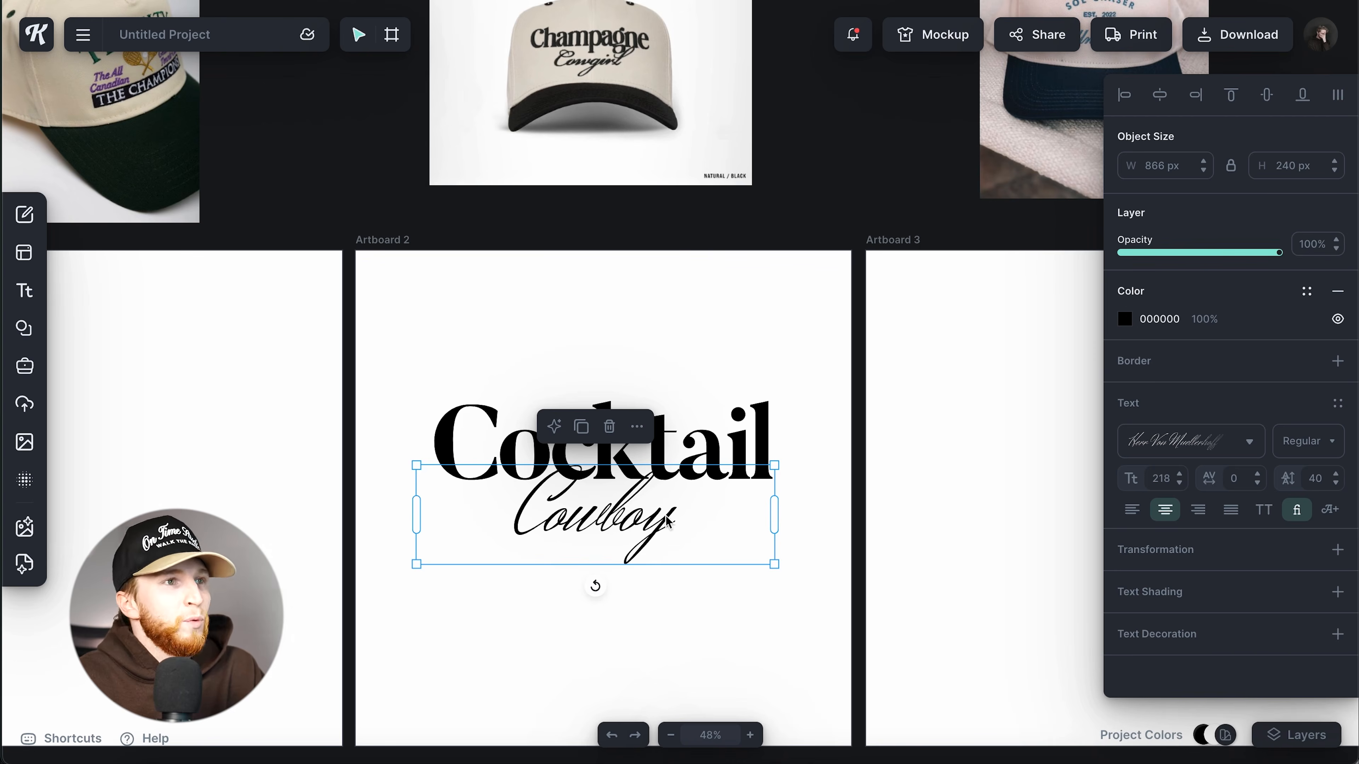
{"action": "left_click", "coordinate": [751, 638]}
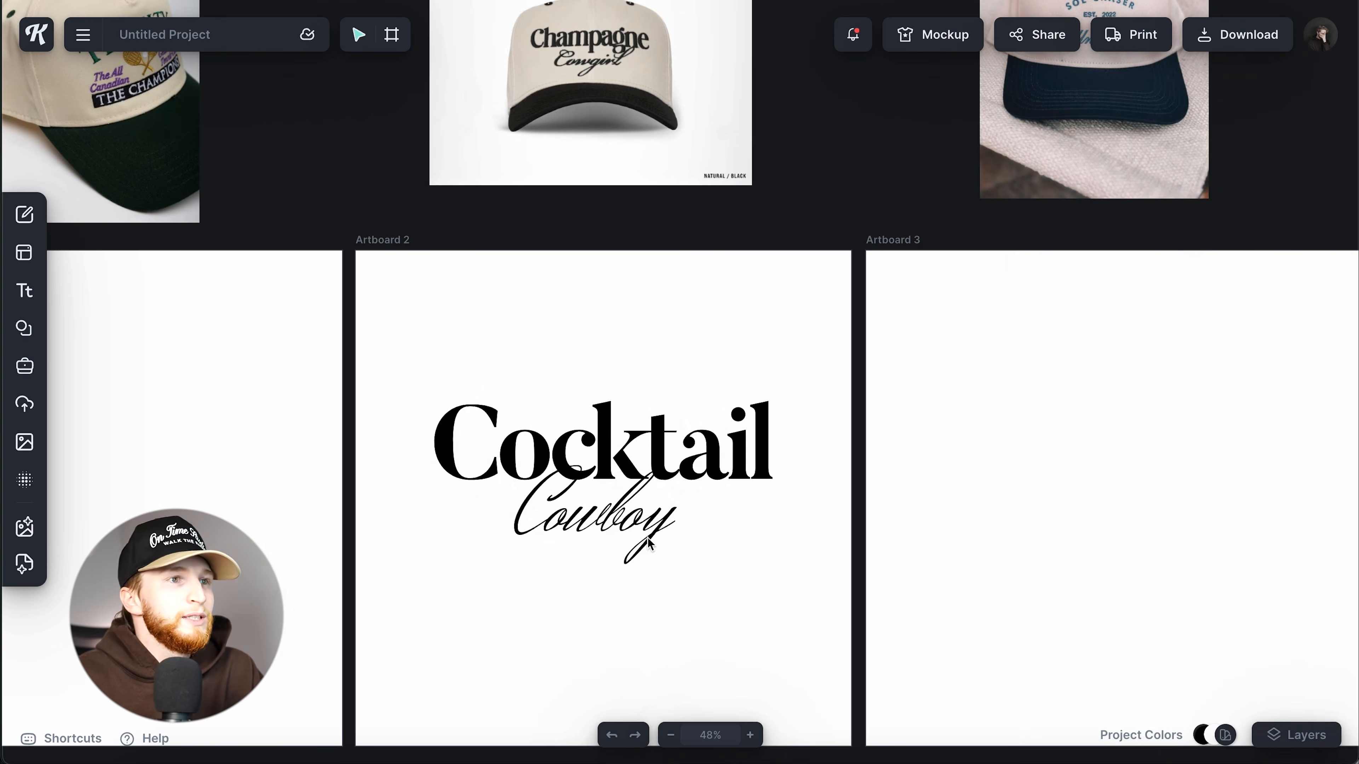
{"action": "left_click", "coordinate": [647, 537]}
{"action": "left_click_drag", "start_coordinate": [621, 512], "coordinate": [623, 528]}
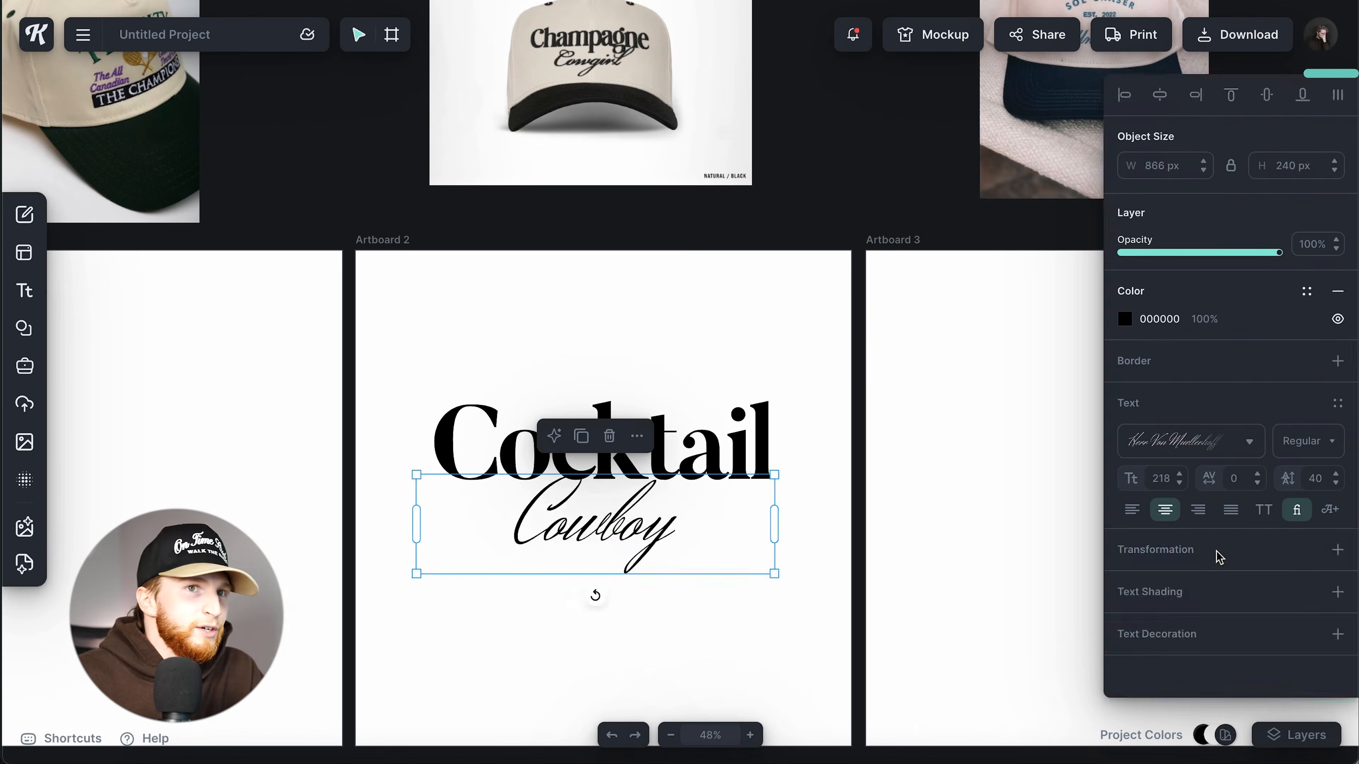
Step: Apply a Distort transformation to Cowboy with its lower edge raised, and enlarge the word to about 504 px wide
{"action": "left_click", "coordinate": [1224, 559]}
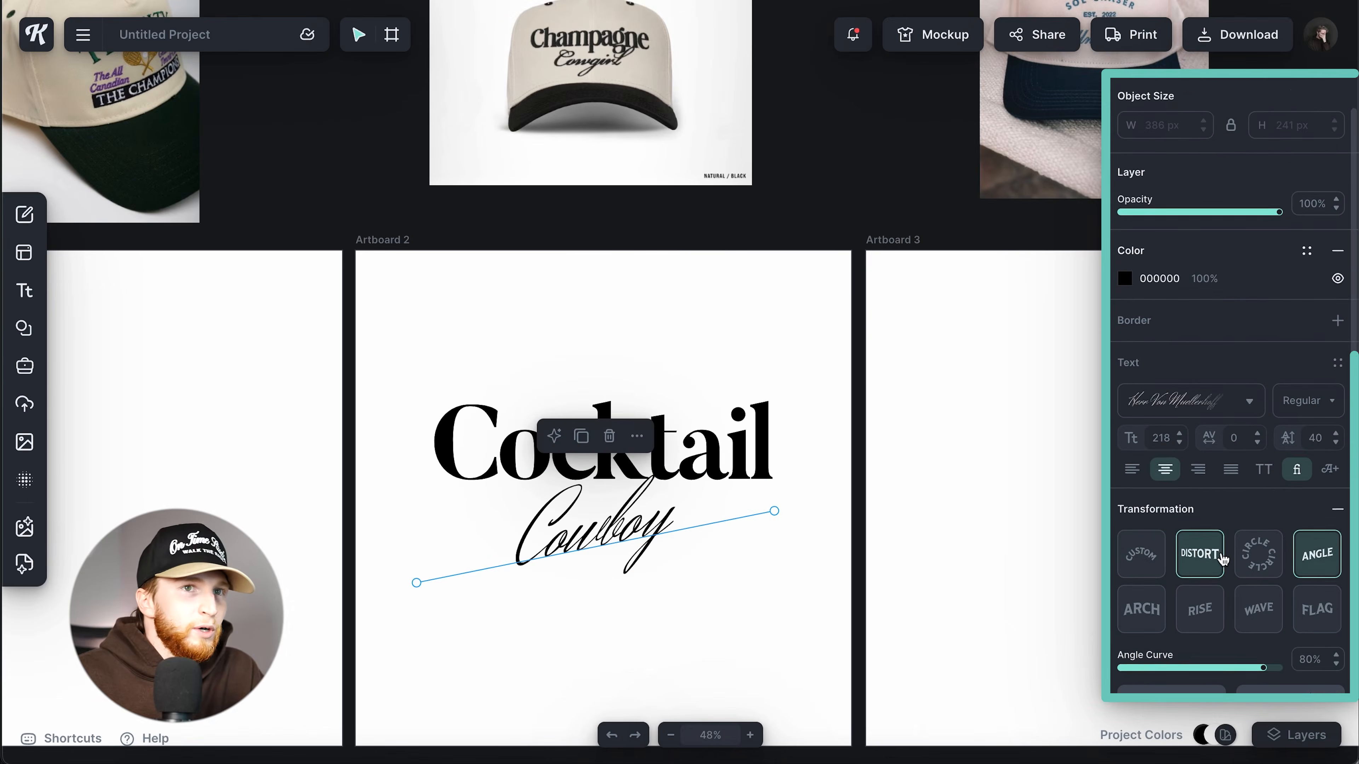
{"action": "scroll", "coordinate": [1224, 558], "scroll_direction": "down", "scroll_amount": 1}
{"action": "left_click", "coordinate": [1200, 527]}
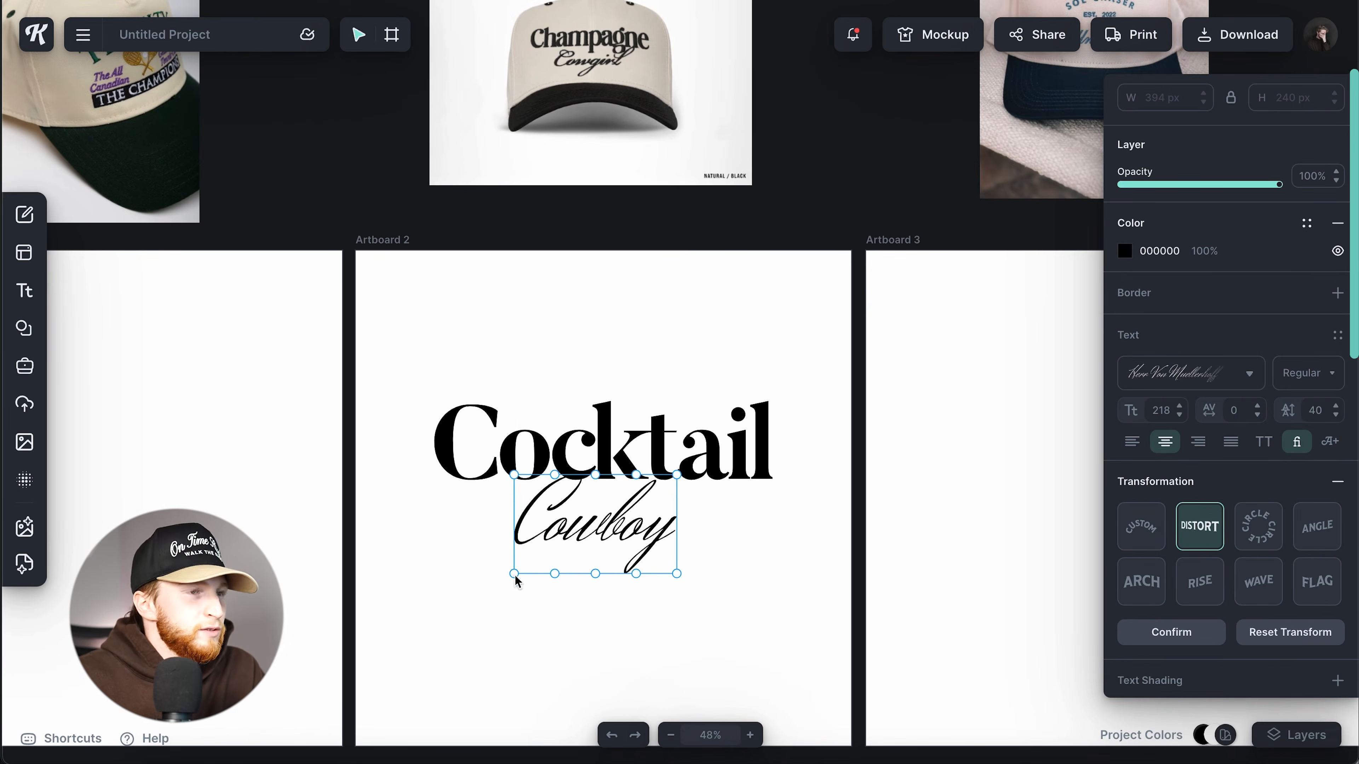
{"action": "left_click_drag", "start_coordinate": [514, 574], "coordinate": [514, 546]}
{"action": "left_click_drag", "start_coordinate": [596, 572], "coordinate": [668, 535]}
{"action": "left_click", "coordinate": [719, 577]}
{"action": "left_click", "coordinate": [625, 510]}
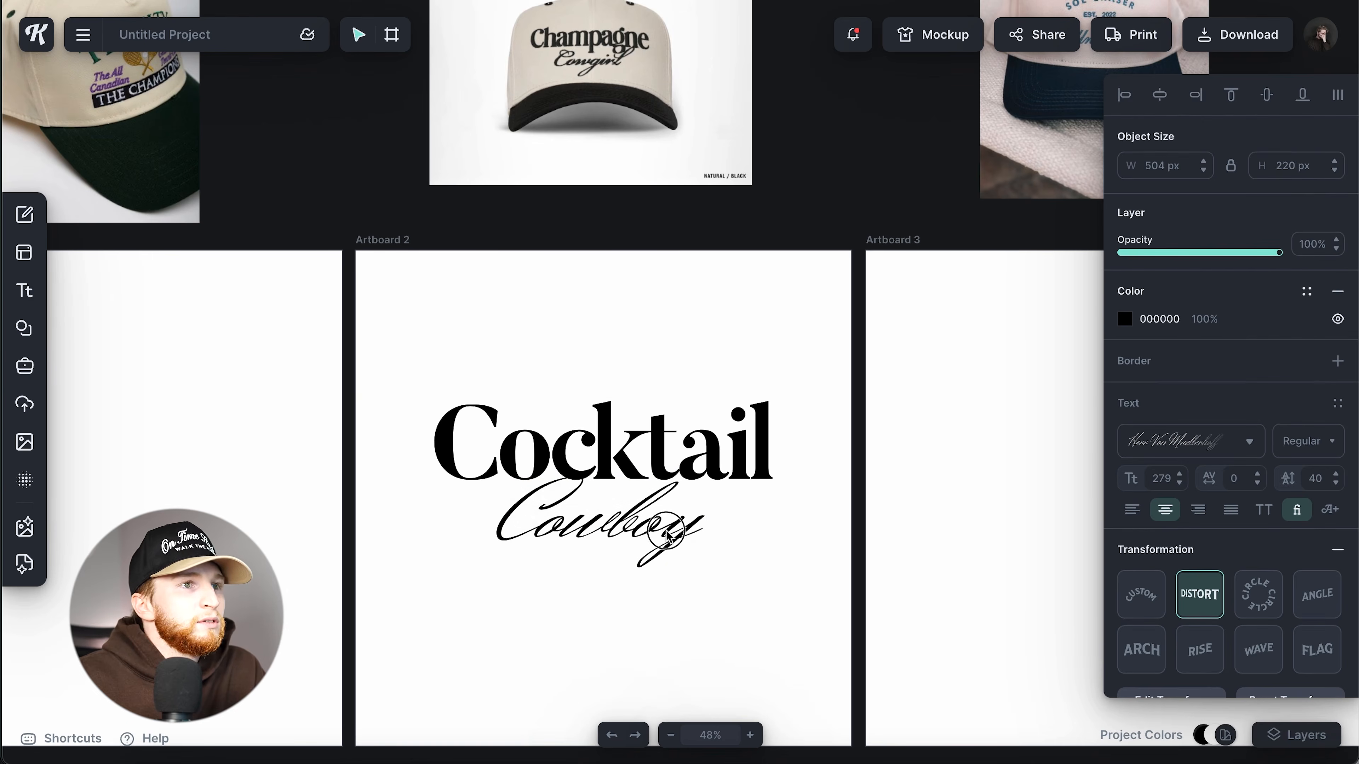
{"action": "left_click", "coordinate": [772, 541]}
Step: Try centring Cocktail and Cowboy horizontally, and shift Cowboy back slightly to the left
{"action": "key", "text": "ctrl+a"}
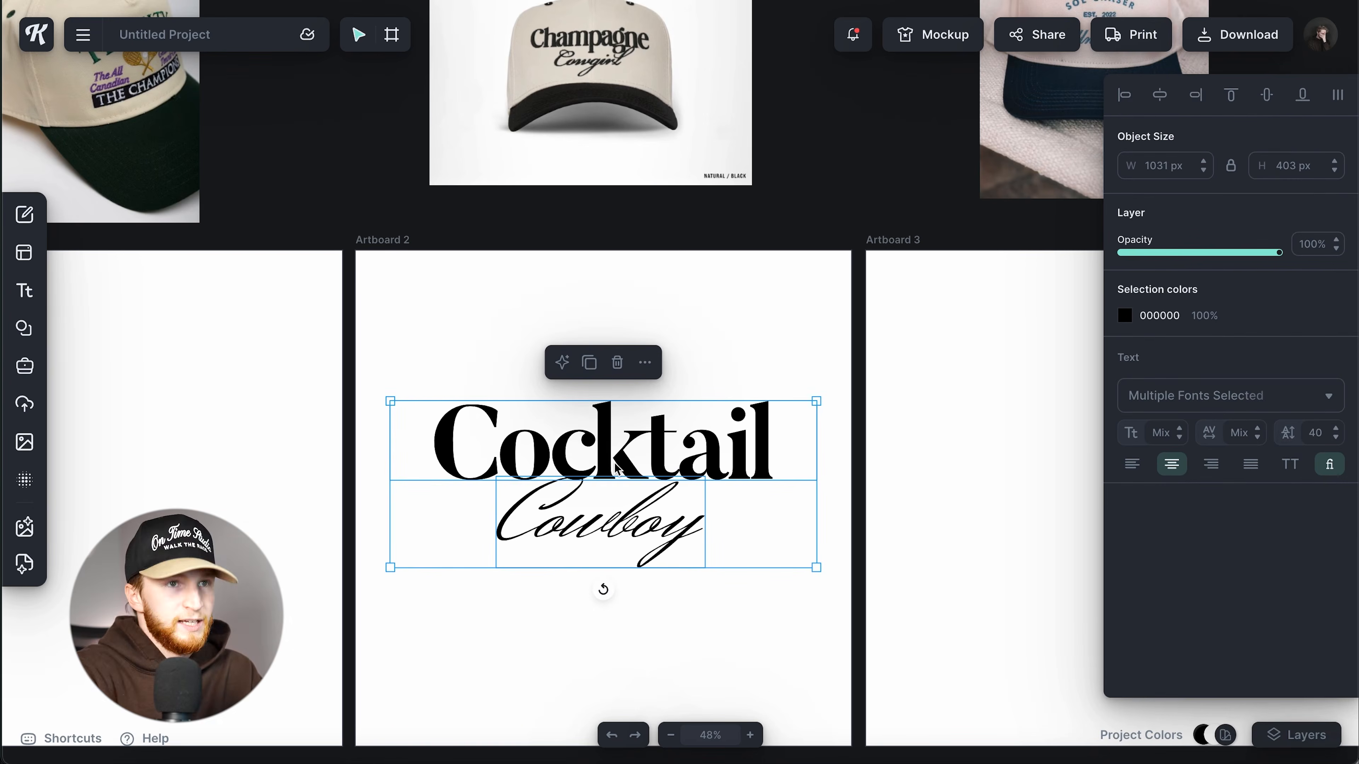
{"action": "left_click", "coordinate": [1159, 96]}
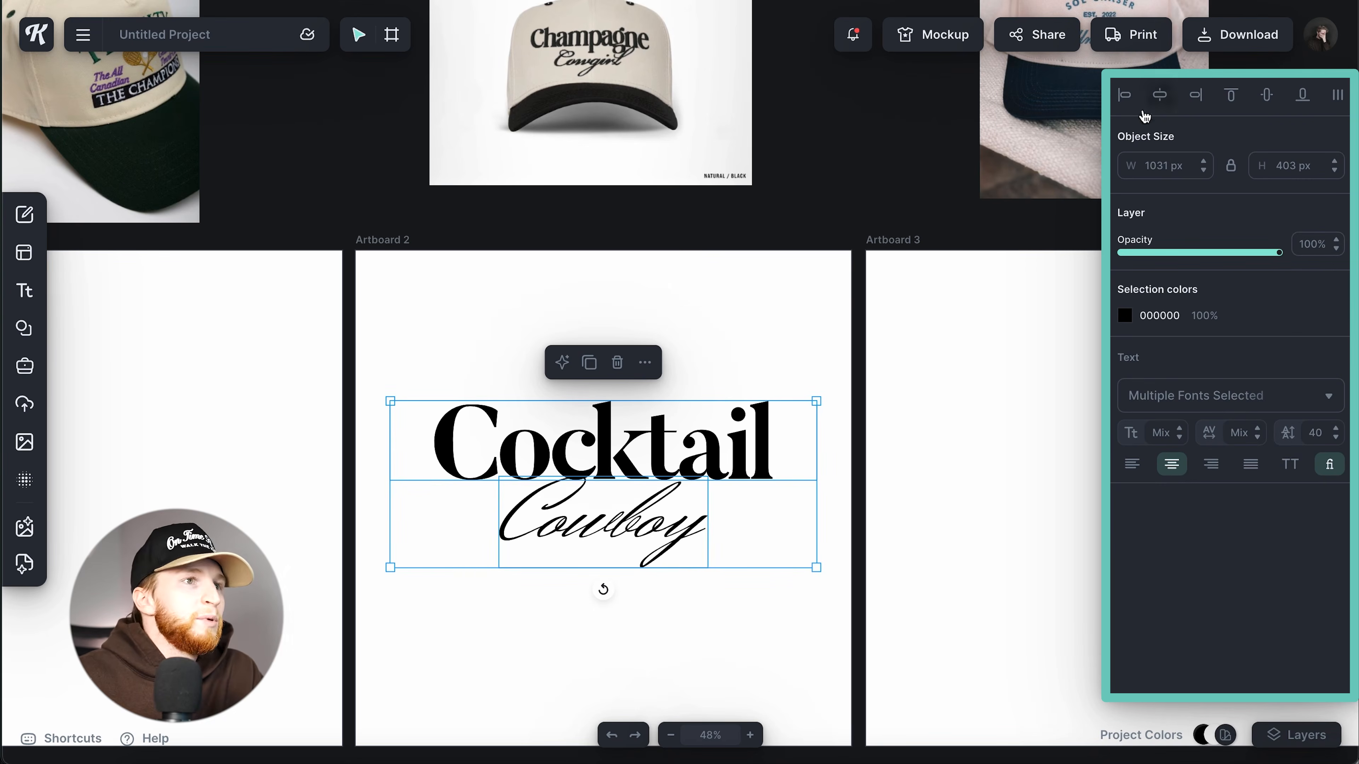
{"action": "left_click", "coordinate": [615, 679]}
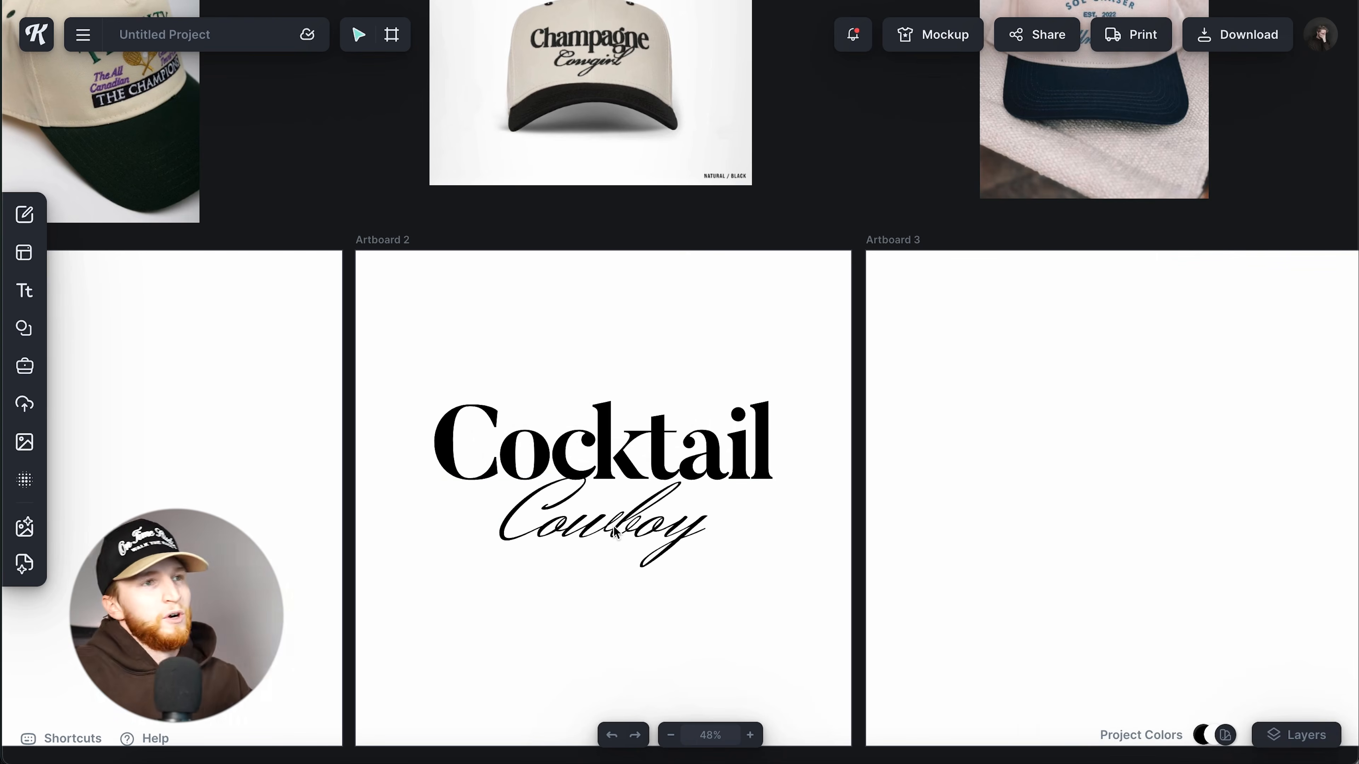
{"action": "left_click", "coordinate": [630, 529]}
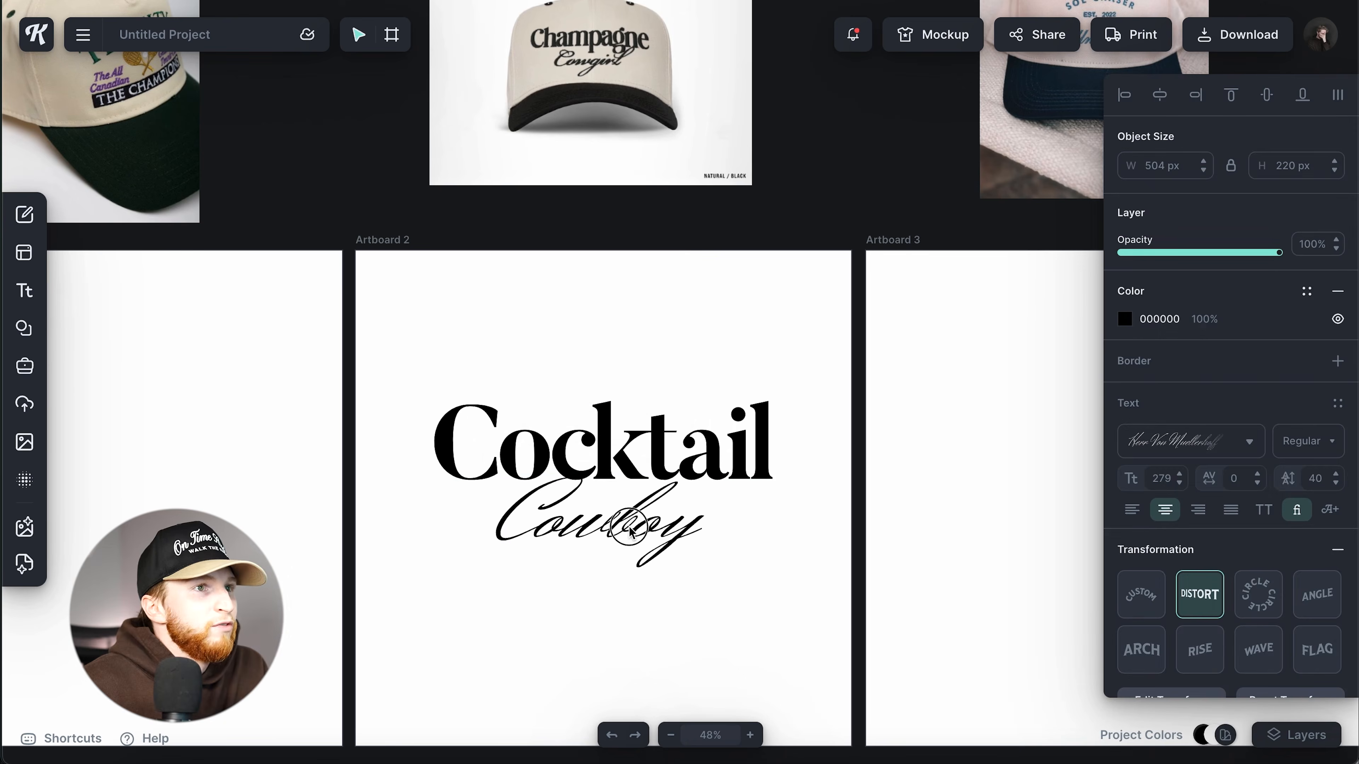
{"action": "left_click", "coordinate": [763, 552]}
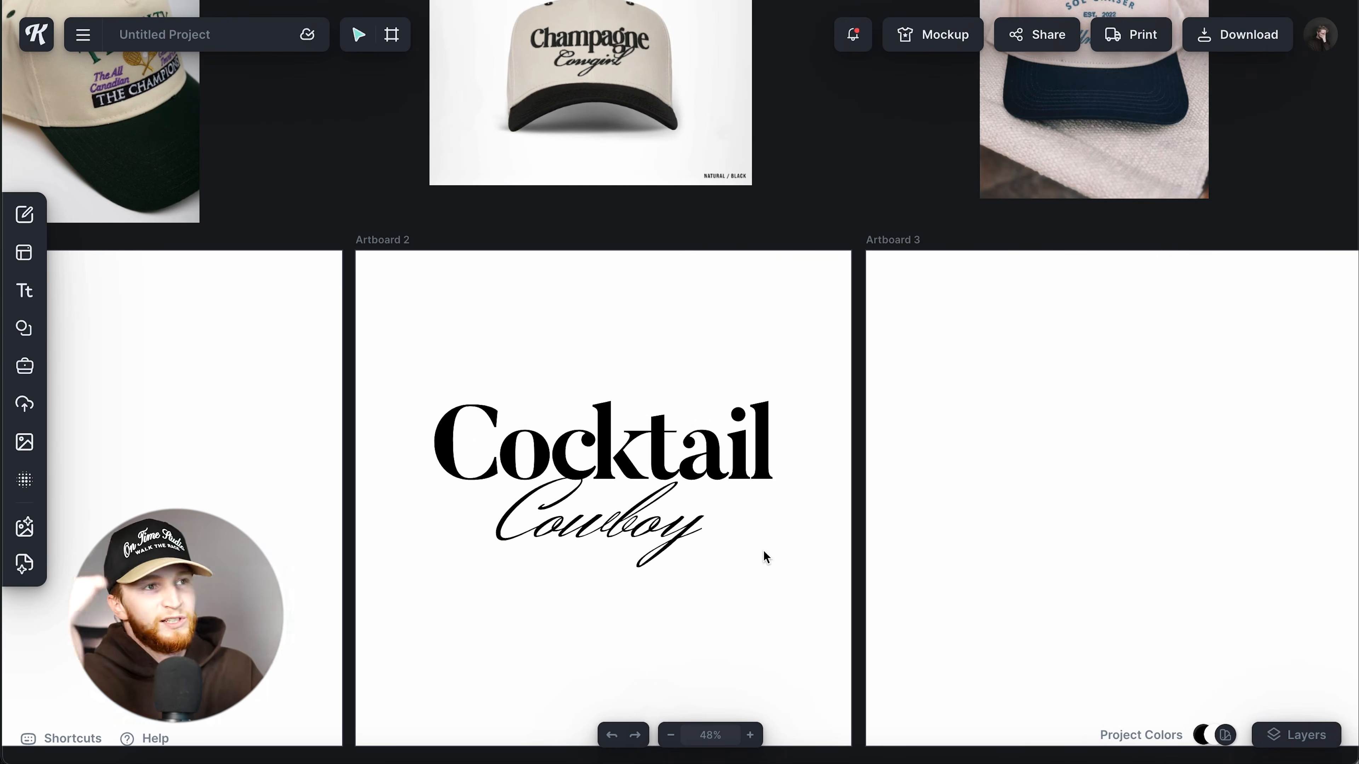
Step: Select both Cocktail and Cowboy and centre them vertically on Artboard 2
{"action": "left_click", "coordinate": [649, 532]}
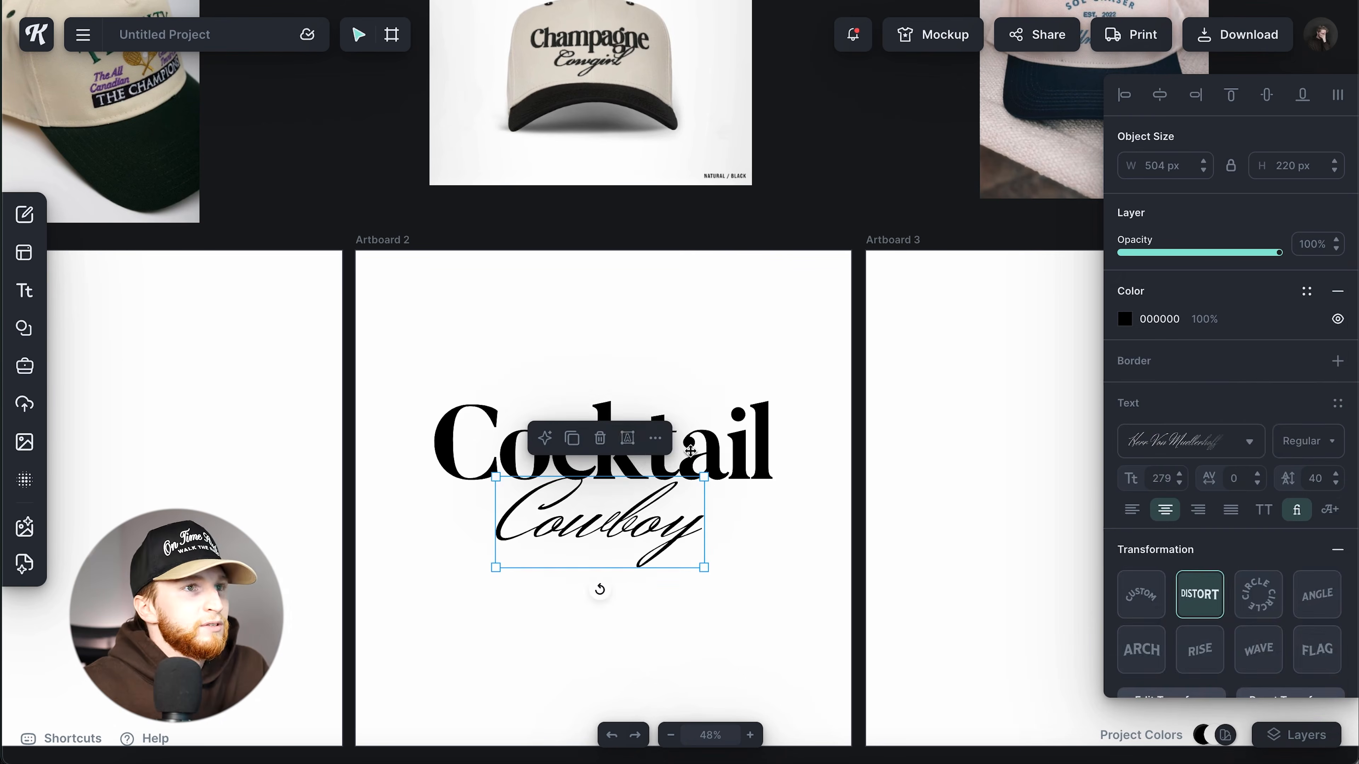
{"action": "left_click", "coordinate": [709, 453], "text": "shift"}
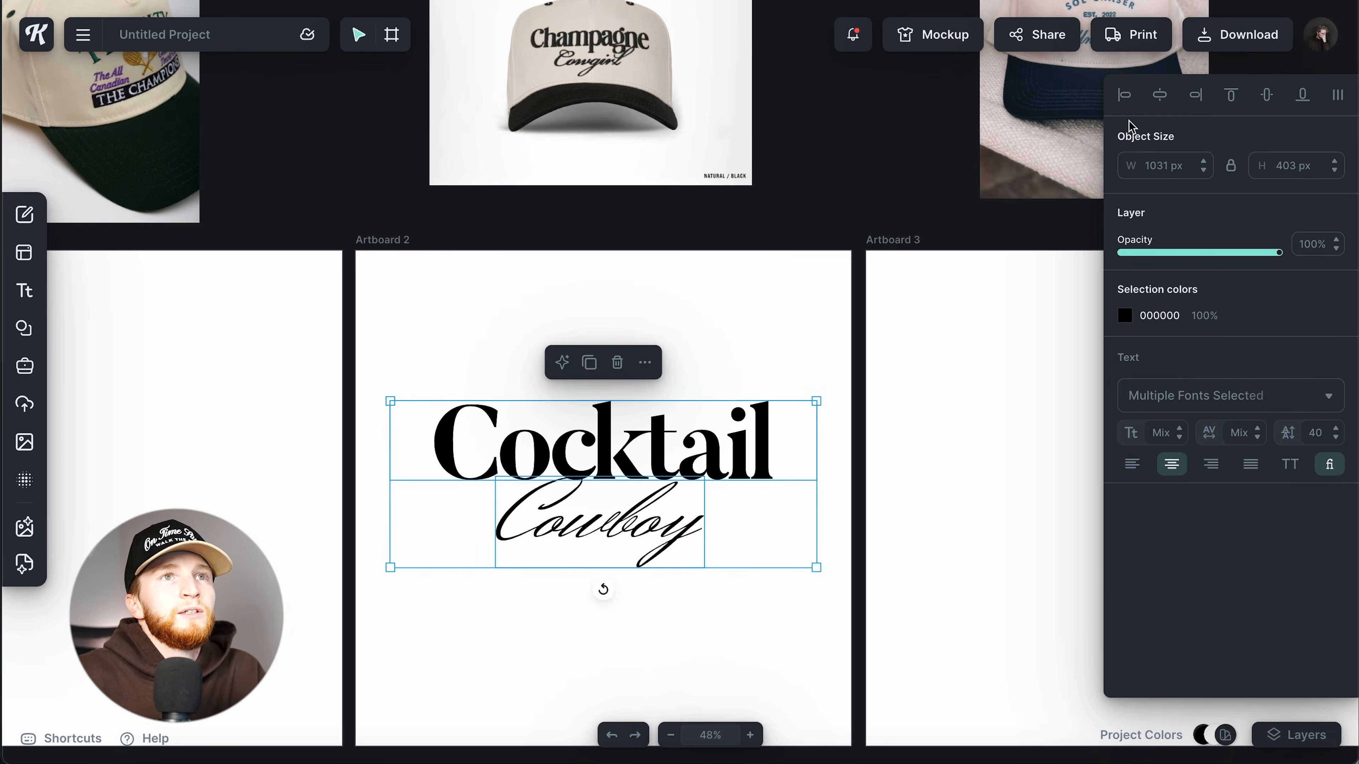
{"action": "left_click", "coordinate": [1266, 96]}
{"action": "left_click", "coordinate": [821, 336]}
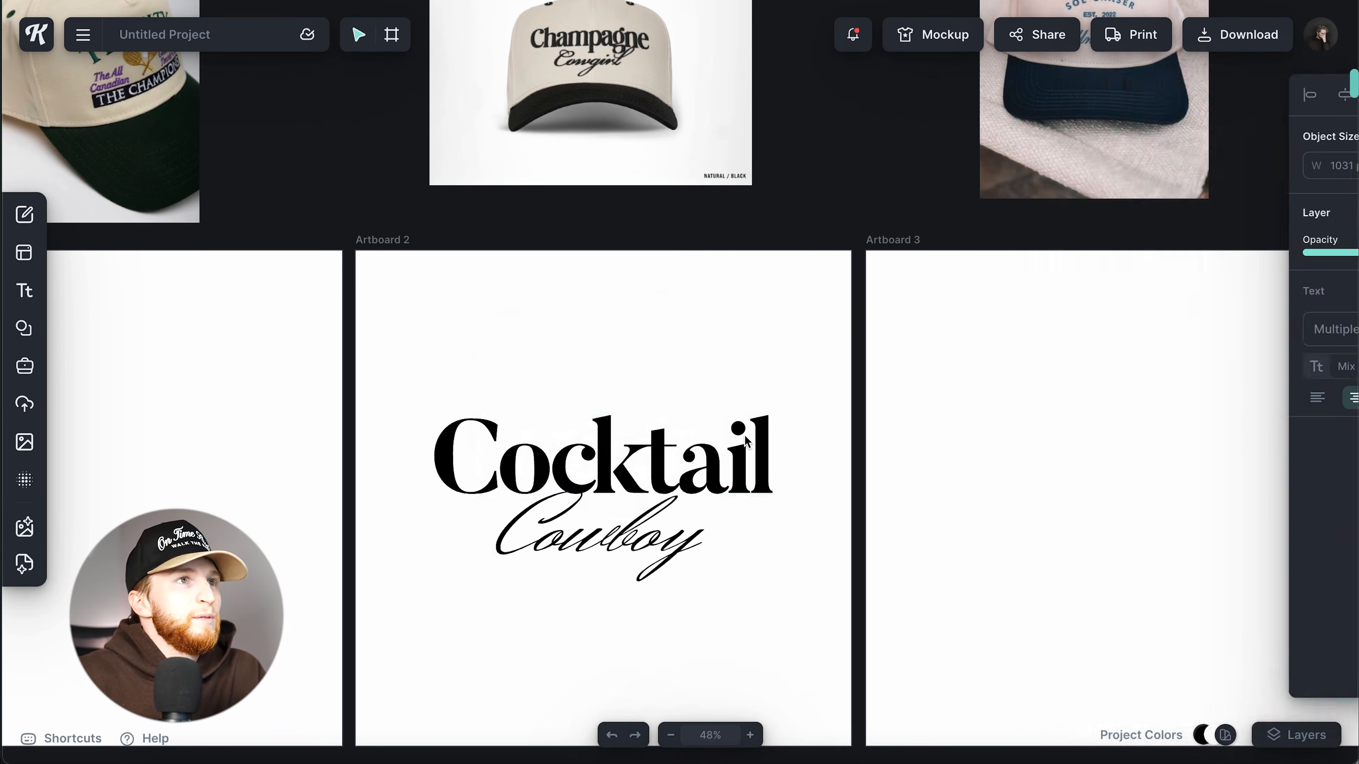
Step: Add a new headline text to the empty Artboard 3, below the Sol Chaser Wellness Club reference photo
{"action": "scroll", "coordinate": [744, 435], "scroll_direction": "down", "scroll_amount": 10}
{"action": "scroll", "coordinate": [738, 440], "scroll_direction": "up", "scroll_amount": 7}
{"action": "scroll", "coordinate": [730, 447], "scroll_direction": "right", "scroll_amount": 3}
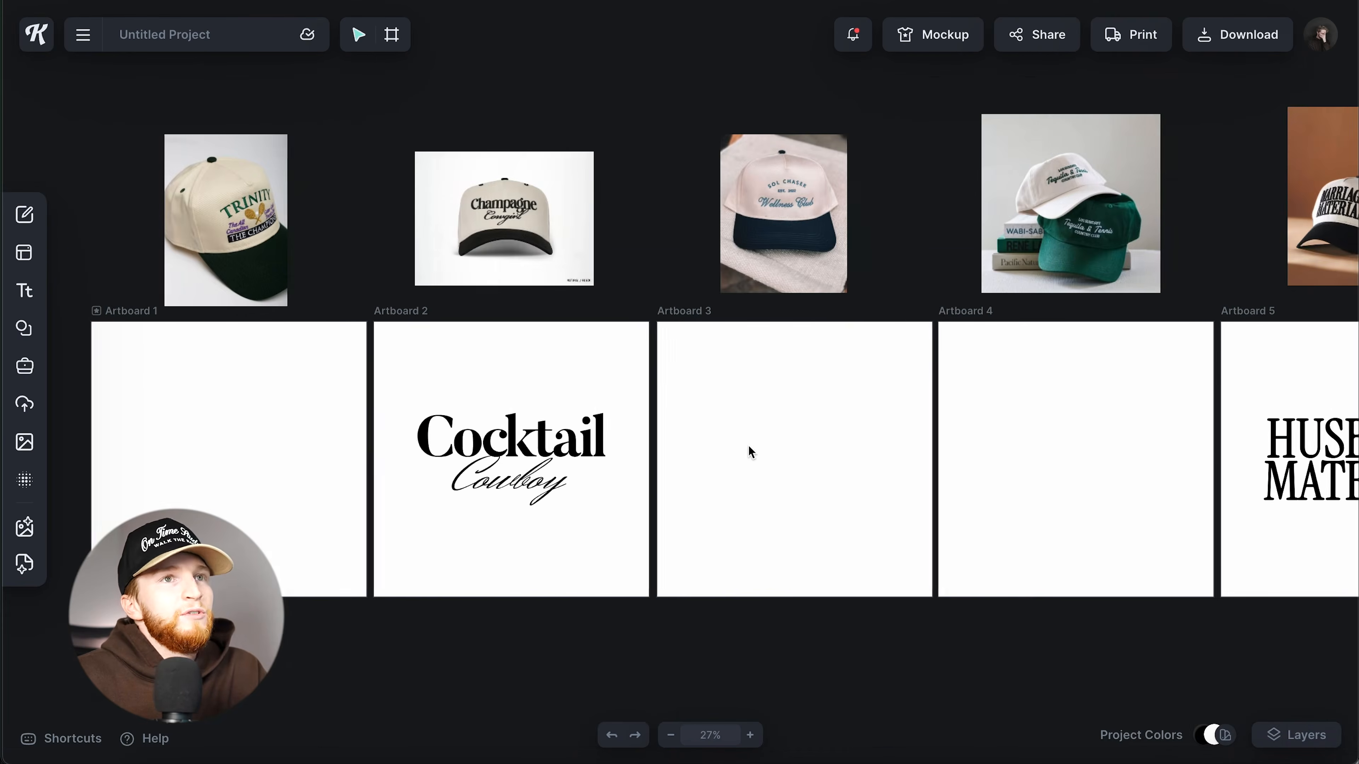
{"action": "scroll", "coordinate": [685, 449], "scroll_direction": "right", "scroll_amount": 4}
{"action": "scroll", "coordinate": [567, 378], "scroll_direction": "up", "scroll_amount": 3}
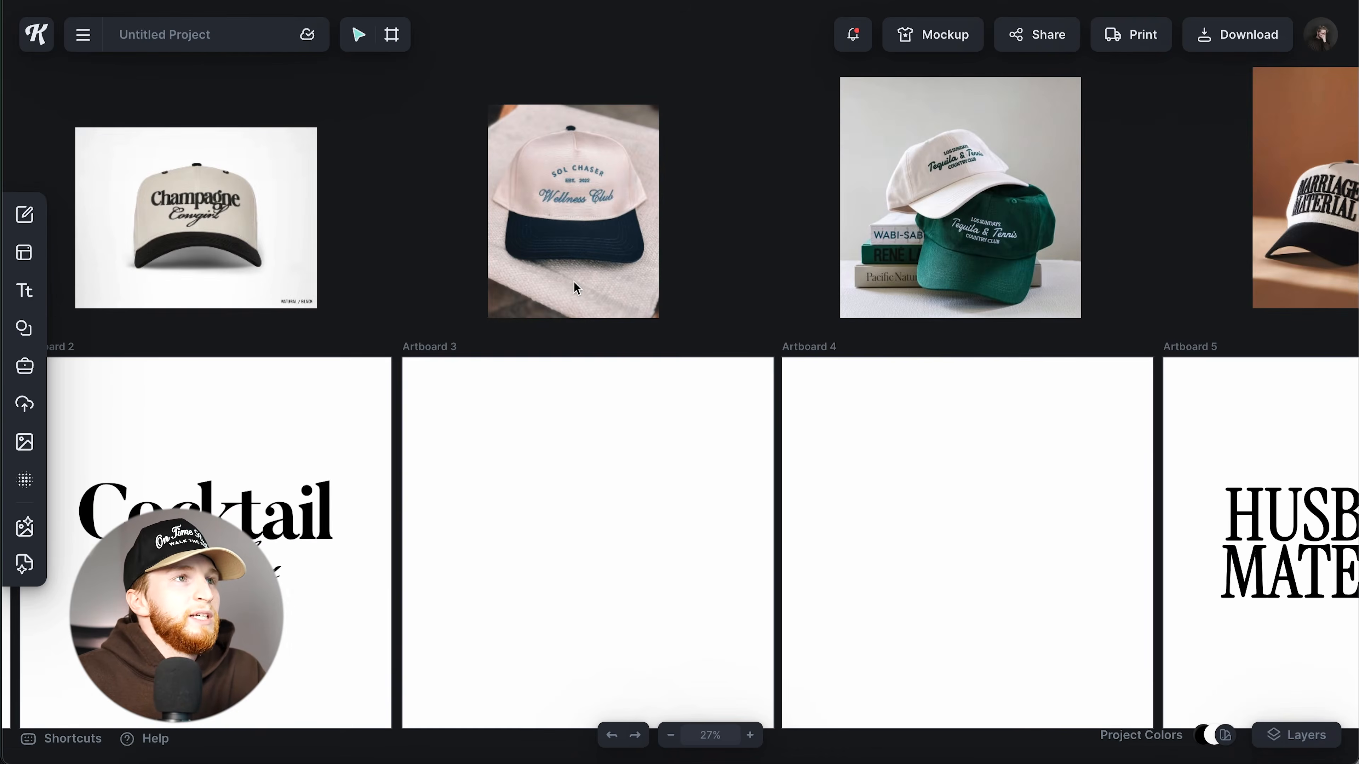
{"action": "left_click", "coordinate": [588, 472]}
{"action": "key", "text": "t"}
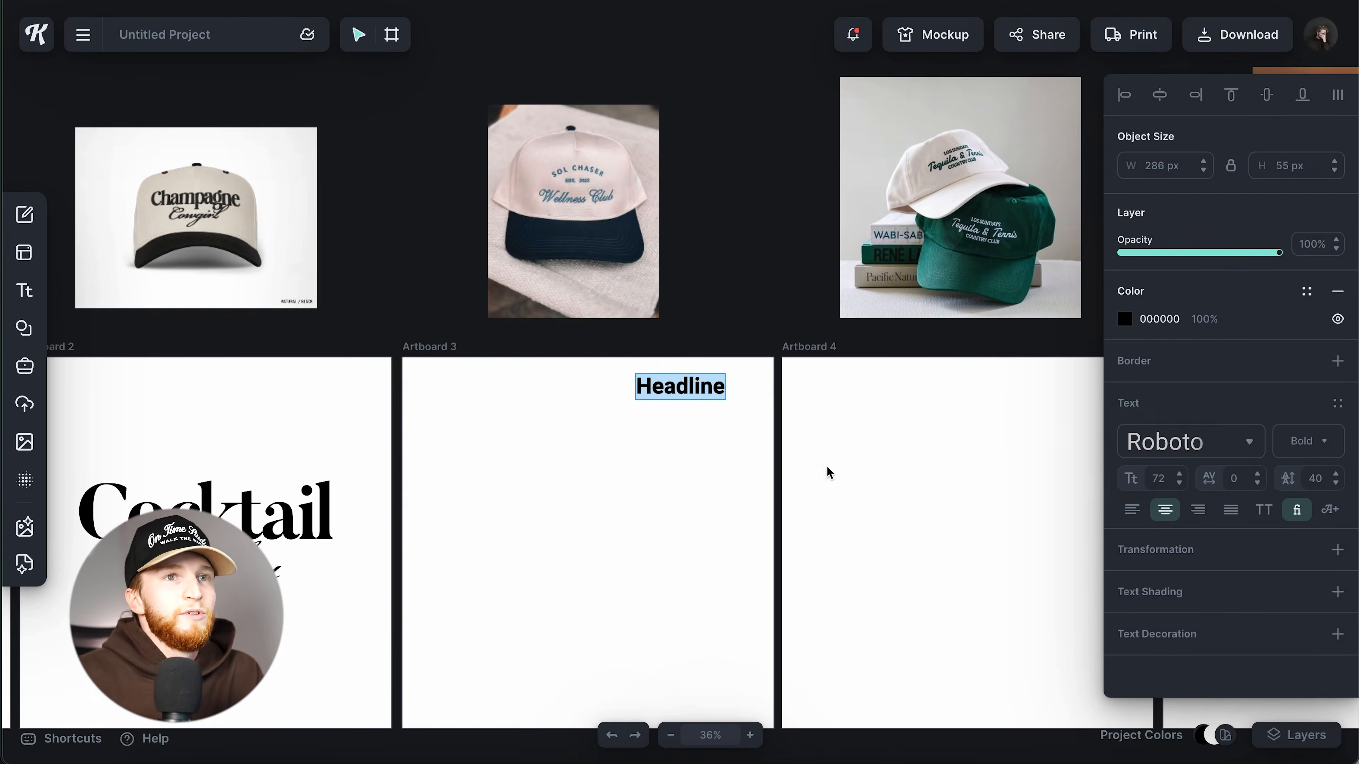
Step: Find the Pinyon Script typeface by searching for pinyon and apply it to the Artboard 3 headline
{"action": "left_click", "coordinate": [1207, 442]}
{"action": "left_click", "coordinate": [998, 240]}
{"action": "type", "text": "piny"}
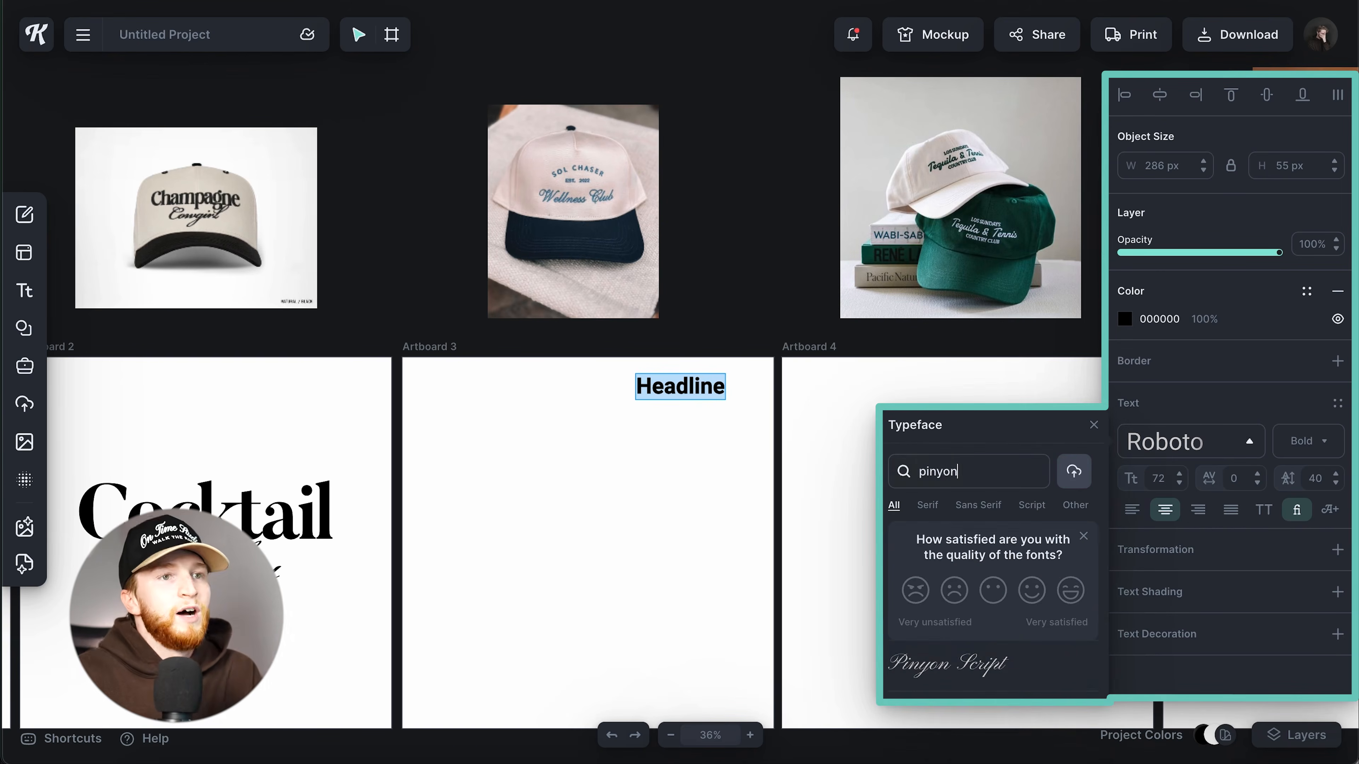
{"action": "type", "text": "on"}
{"action": "left_click", "coordinate": [954, 667]}
{"action": "left_click", "coordinate": [672, 503]}
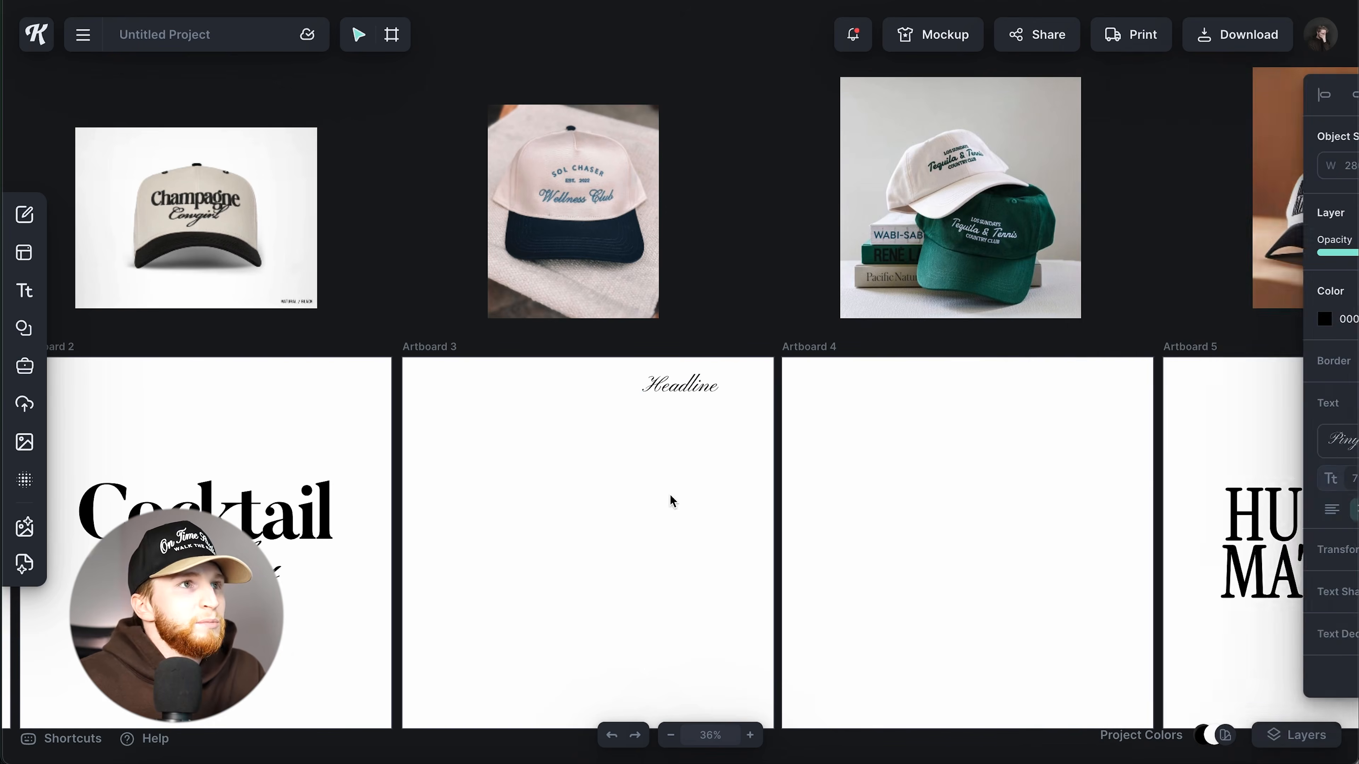
Step: Enlarge the script headline in the middle of Artboard 3 and replace its text with On Time Studio on a single line
{"action": "left_click_drag", "start_coordinate": [688, 389], "coordinate": [576, 588]}
{"action": "left_click_drag", "start_coordinate": [507, 558], "coordinate": [625, 571]}
{"action": "double_click", "coordinate": [620, 561]}
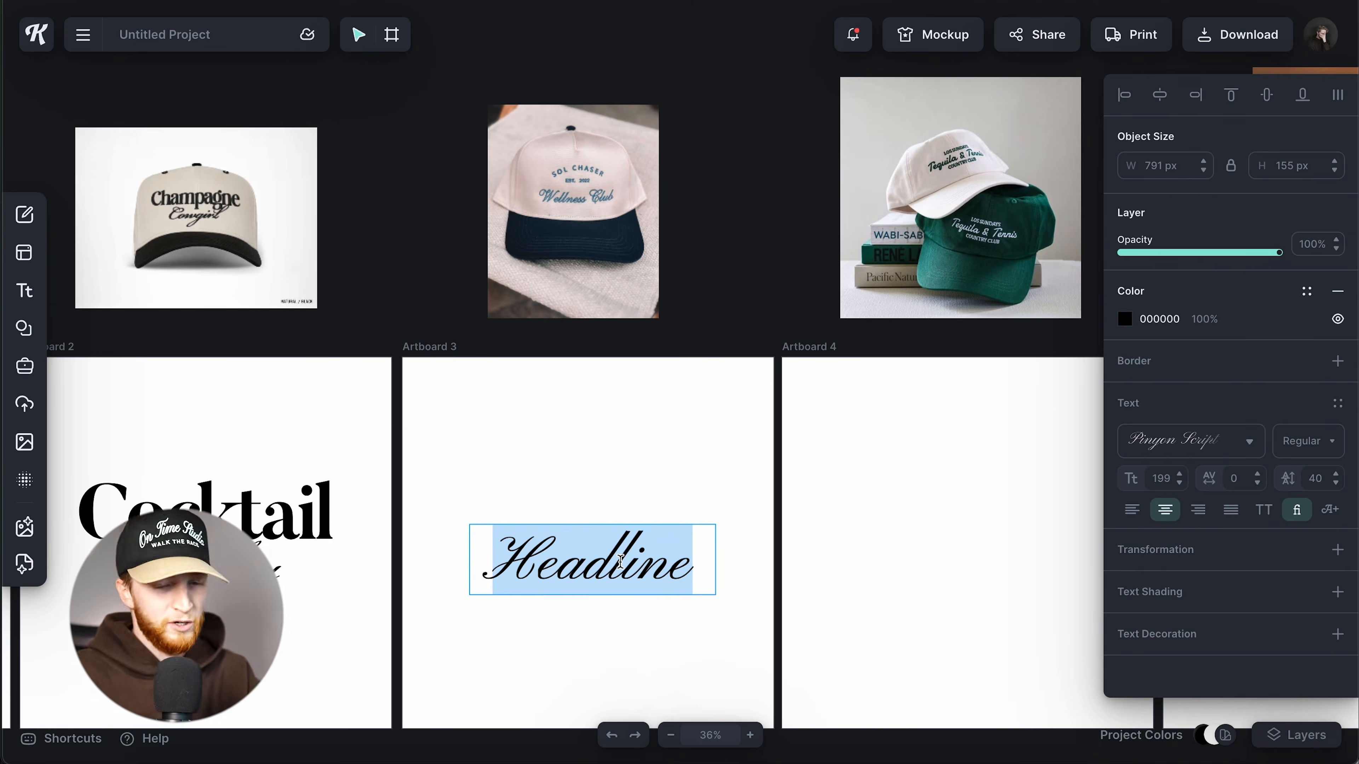
{"action": "type", "text": "On Time"}
{"action": "key", "text": "Return"}
{"action": "type", "text": "Studio"}
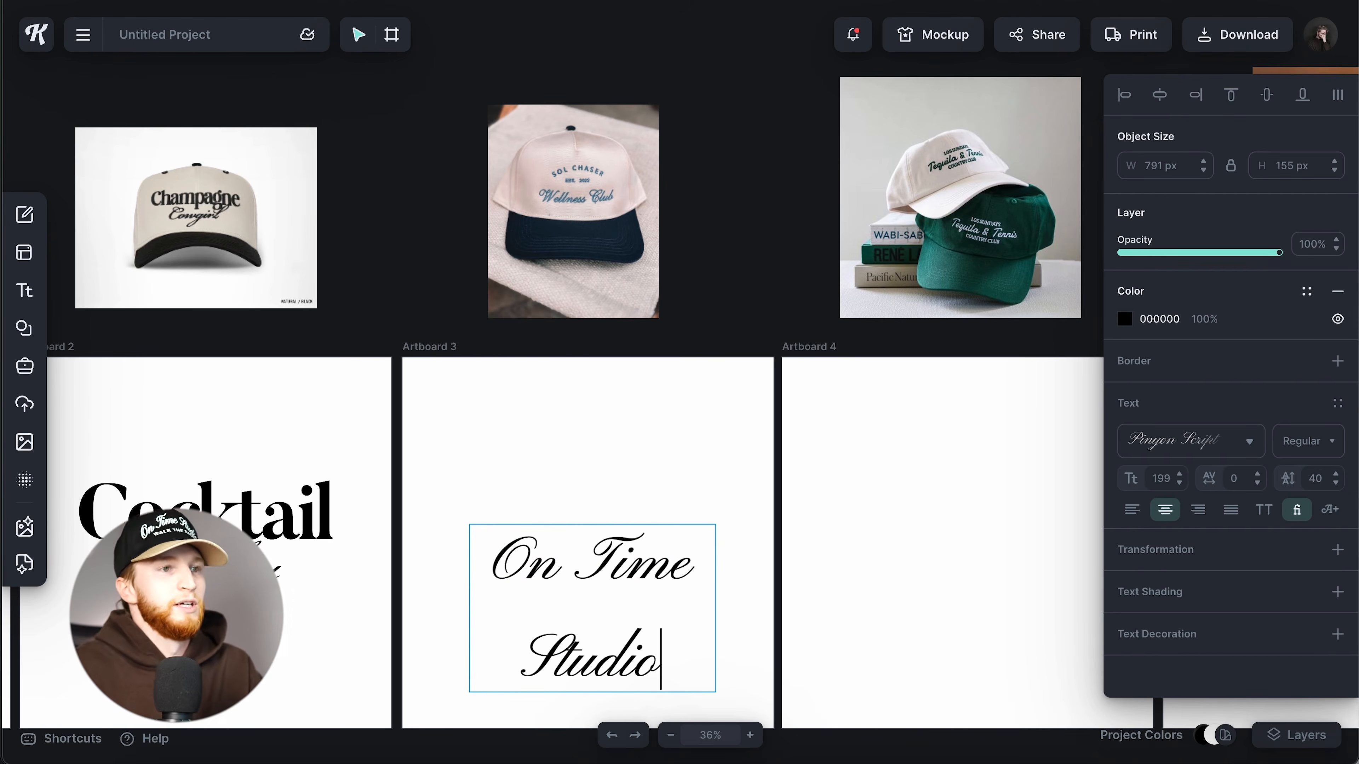
{"action": "left_click", "coordinate": [621, 463]}
{"action": "mouse_move", "coordinate": [715, 597]}
{"action": "left_mouse_down"}
{"action": "mouse_move", "coordinate": [797, 586]}
{"action": "mouse_move", "coordinate": [740, 587]}
{"action": "left_mouse_up"}
Step: Thicken On Time Studio with outlined text shading in black 000000, using offset 0 and outline width 3
{"action": "left_click", "coordinate": [1168, 592]}
{"action": "scroll", "coordinate": [1267, 556], "scroll_direction": "down", "scroll_amount": 3}
{"action": "left_click", "coordinate": [1258, 480]}
{"action": "left_click_drag", "start_coordinate": [1124, 566], "coordinate": [1117, 566]}
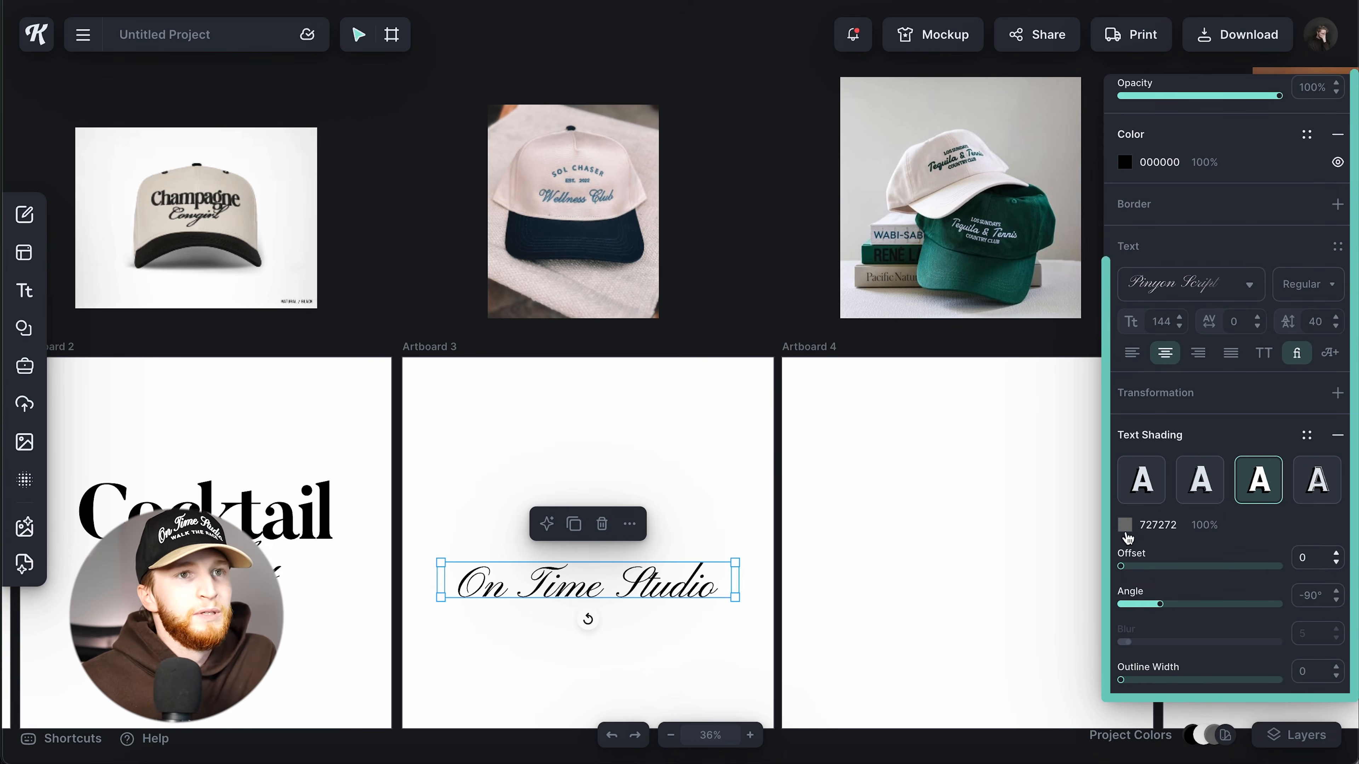
{"action": "left_click", "coordinate": [1125, 524]}
{"action": "left_click", "coordinate": [885, 744]}
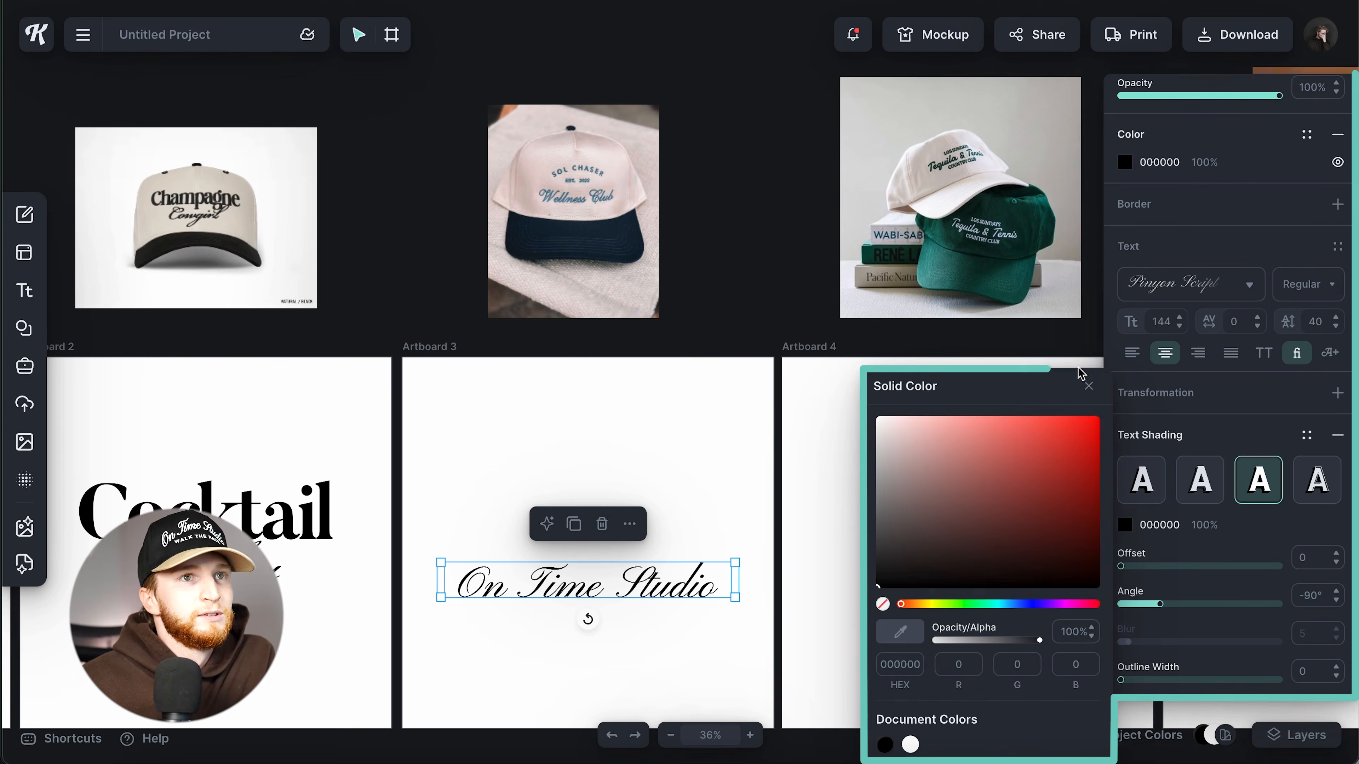
{"action": "left_click", "coordinate": [1194, 746]}
{"action": "left_click_drag", "start_coordinate": [1121, 681], "coordinate": [1125, 684]}
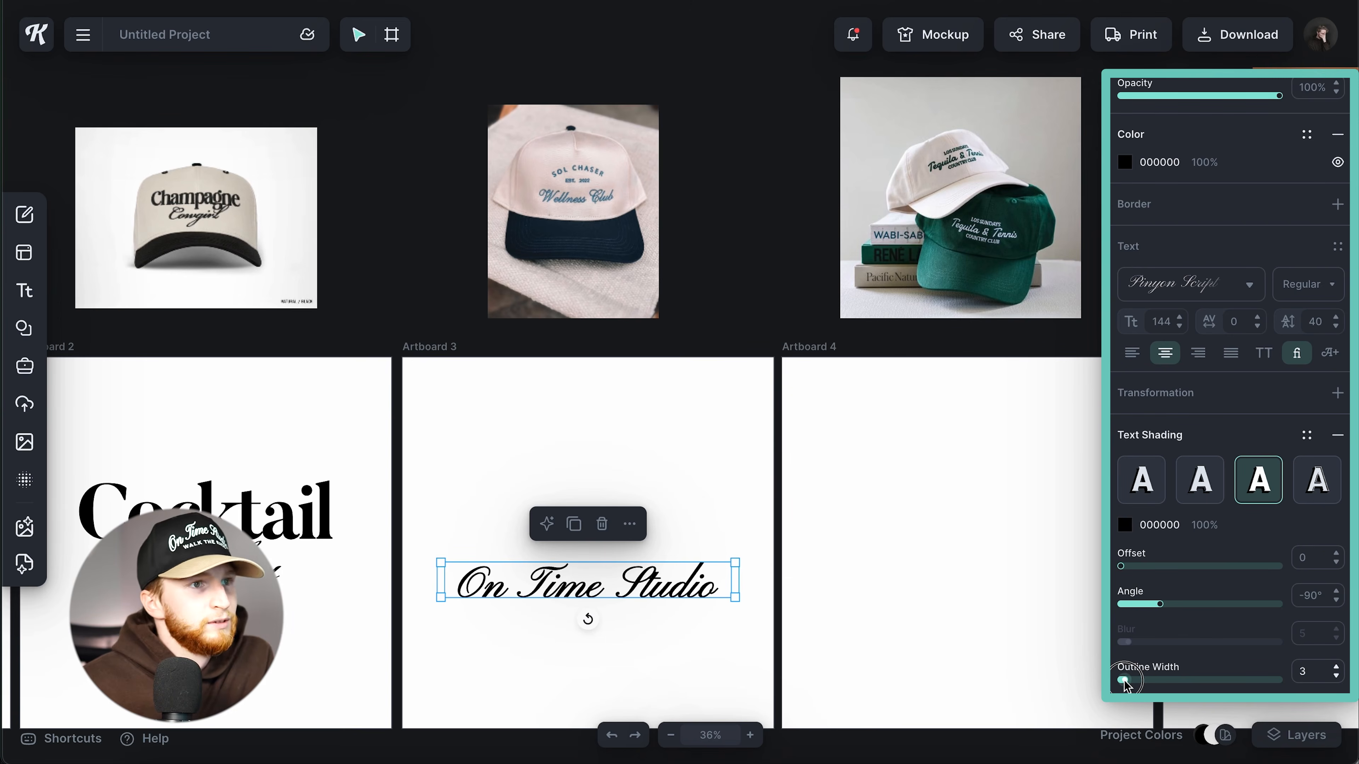
Step: Apply the Distort transformation to On Time Studio and adjust the points along its upper edge
{"action": "left_click", "coordinate": [1204, 393]}
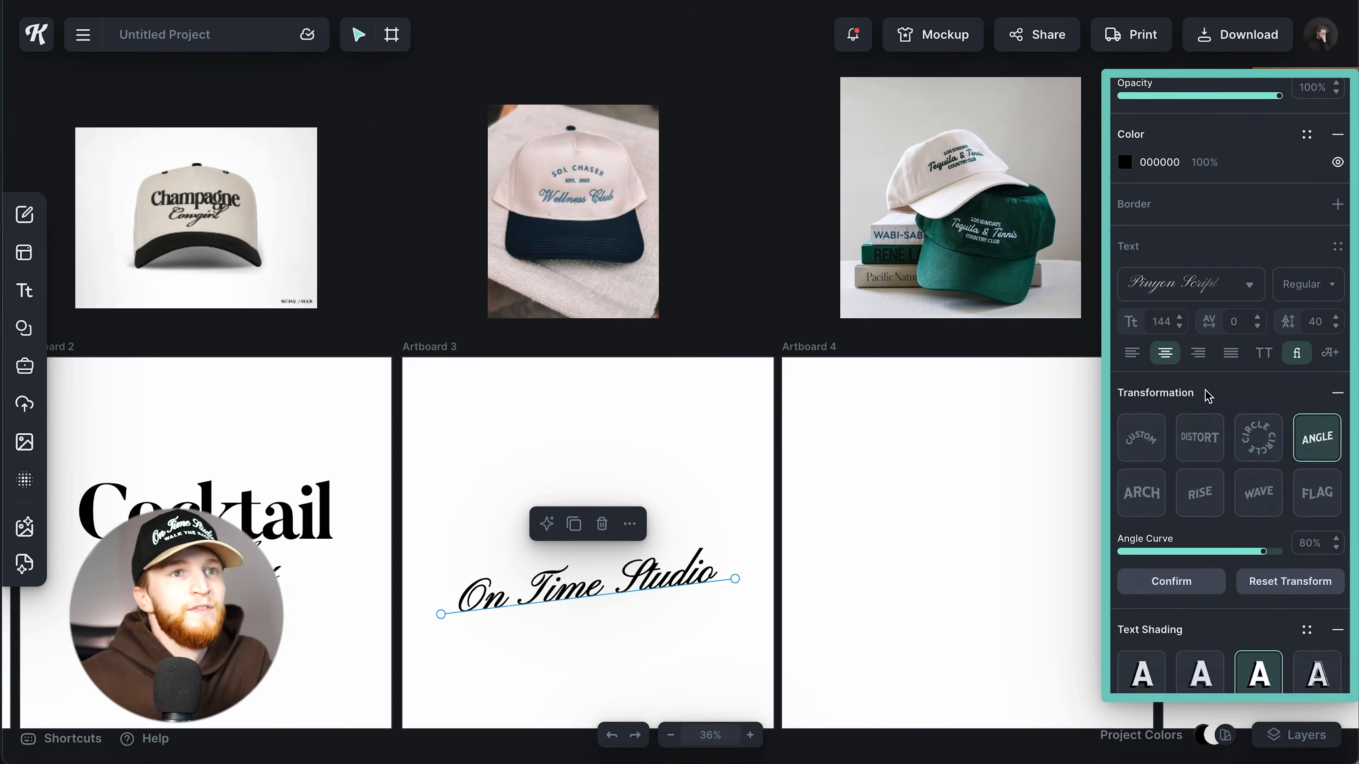
{"action": "left_click", "coordinate": [1198, 438]}
{"action": "left_click_drag", "start_coordinate": [459, 562], "coordinate": [463, 557]}
{"action": "left_click_drag", "start_coordinate": [591, 563], "coordinate": [591, 554]}
{"action": "left_click_drag", "start_coordinate": [720, 567], "coordinate": [719, 560]}
{"action": "left_click_drag", "start_coordinate": [590, 553], "coordinate": [592, 560]}
{"action": "left_click_drag", "start_coordinate": [458, 552], "coordinate": [460, 562]}
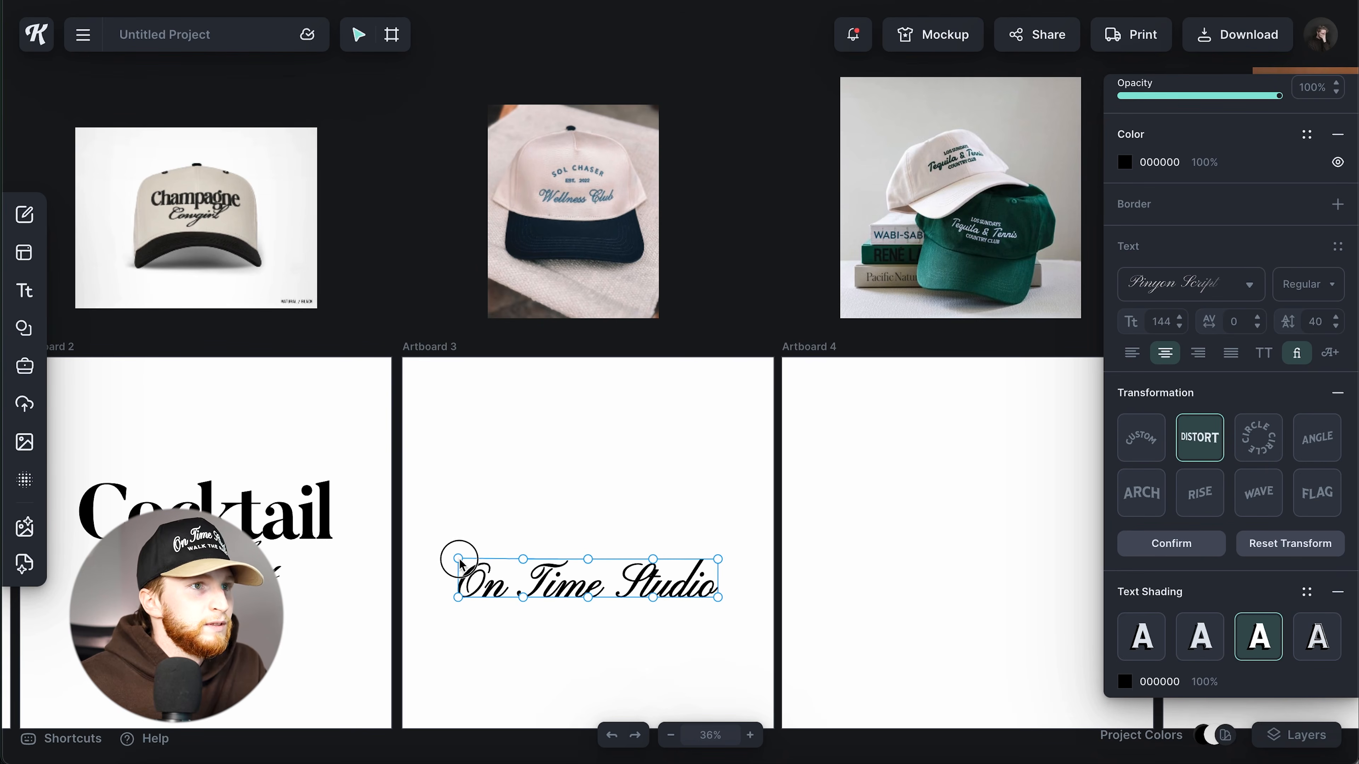
{"action": "left_click", "coordinate": [643, 487]}
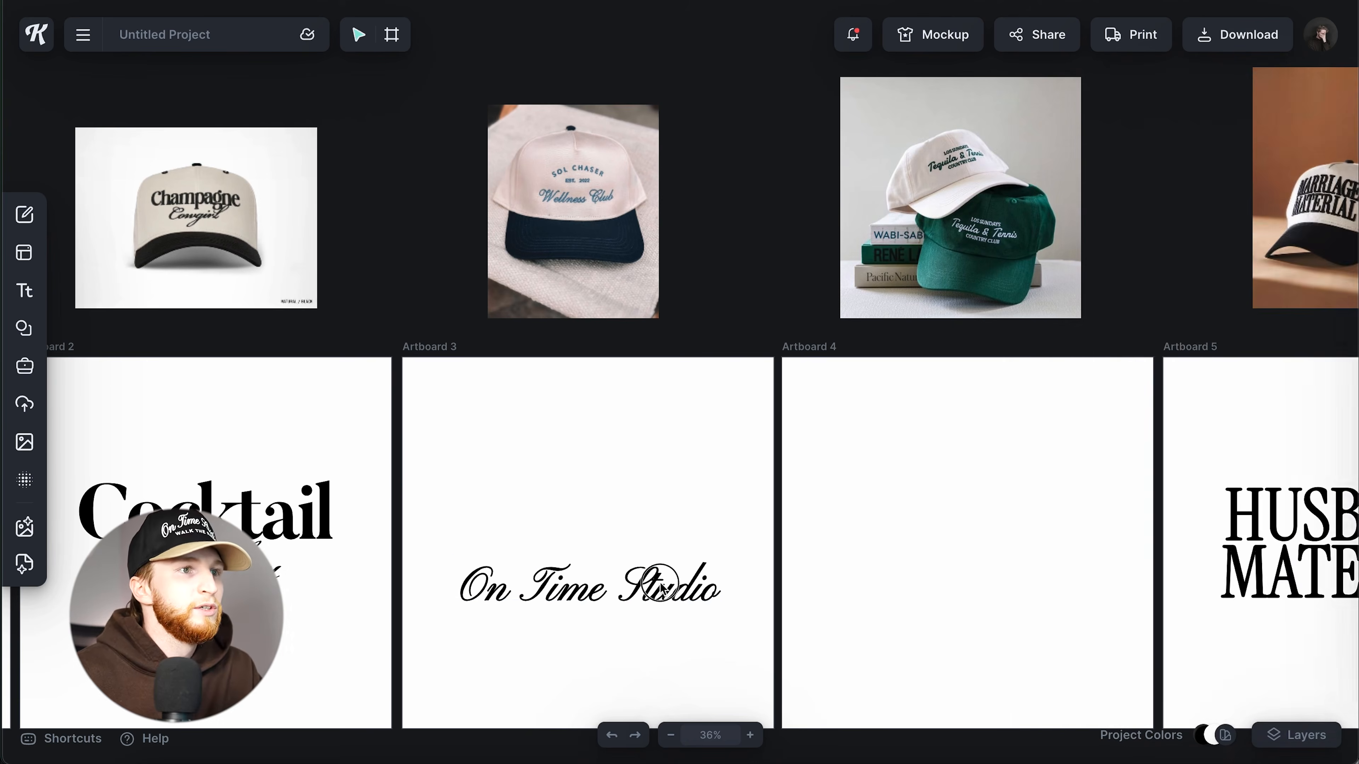
Step: Add a new Roboto headline above On Time Studio, try the Medium weight, and set it back to Bold
{"action": "scroll", "coordinate": [685, 366], "scroll_direction": "up", "scroll_amount": 3}
{"action": "key", "text": "t"}
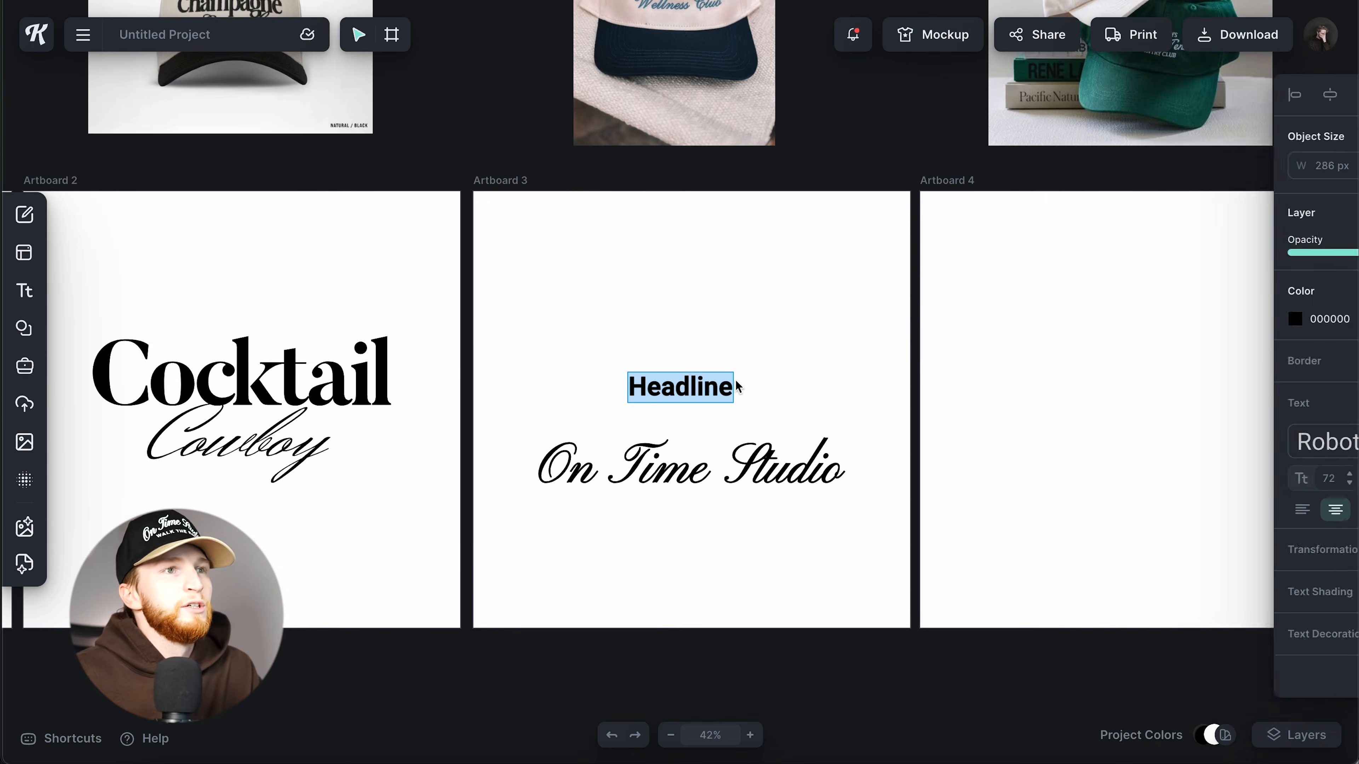
{"action": "scroll", "coordinate": [764, 385], "scroll_direction": "up", "scroll_amount": 2}
{"action": "scroll", "coordinate": [814, 346], "scroll_direction": "up", "scroll_amount": 1}
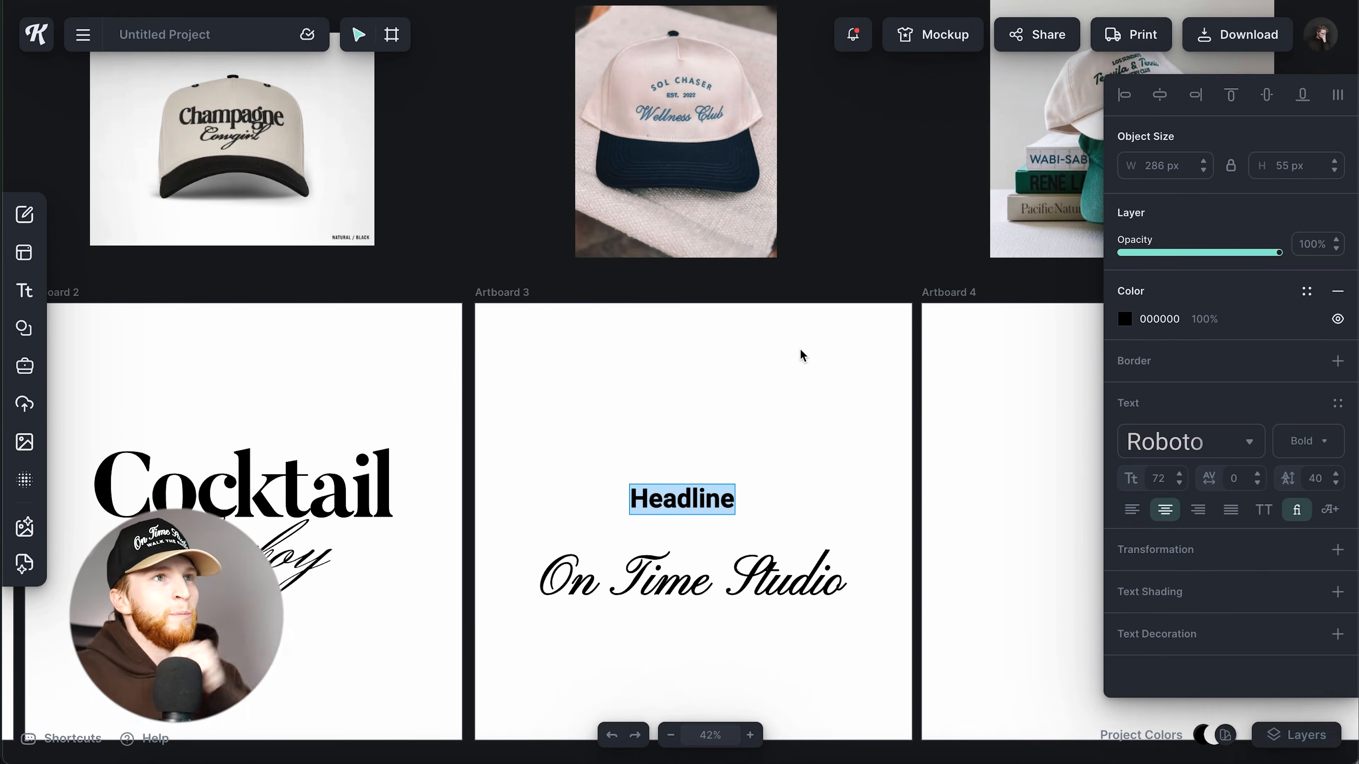
{"action": "left_click", "coordinate": [1281, 455]}
{"action": "left_click", "coordinate": [1281, 650]}
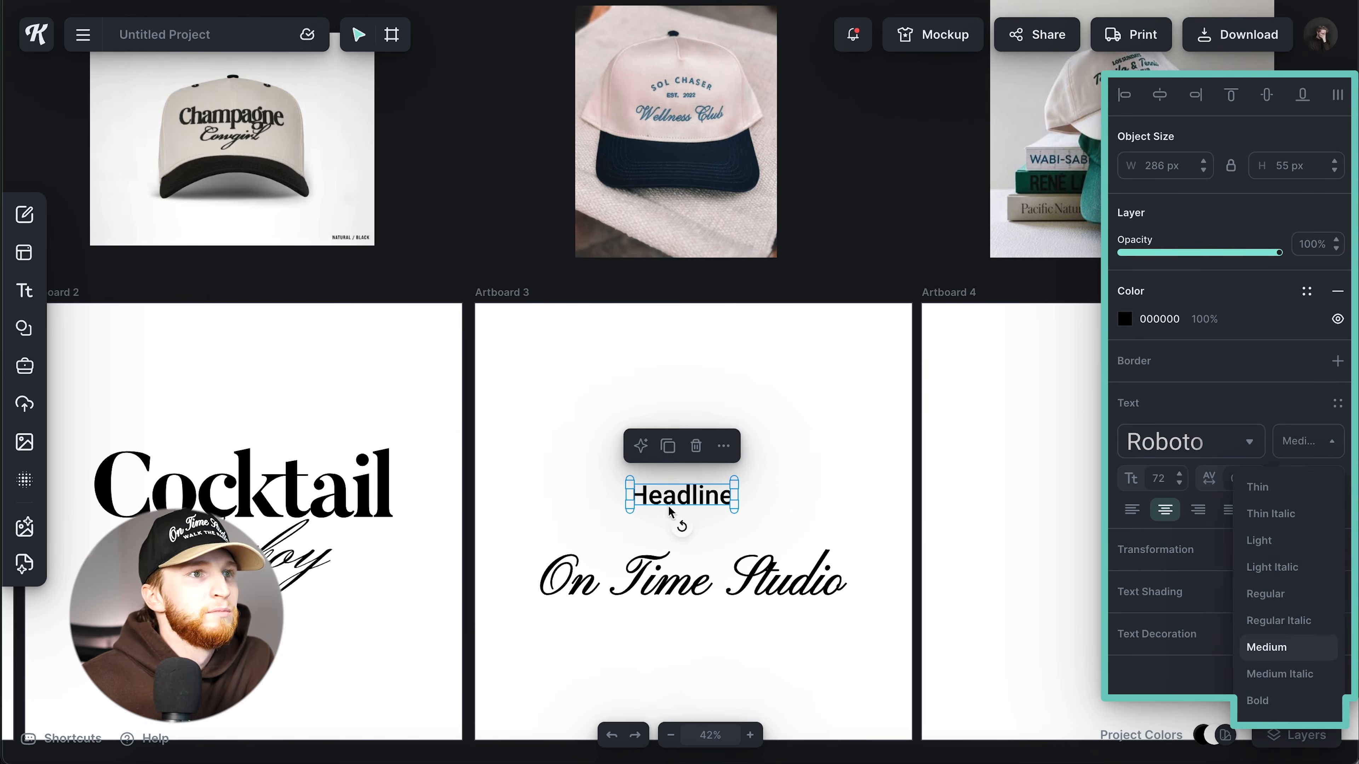
{"action": "left_click", "coordinate": [1285, 701]}
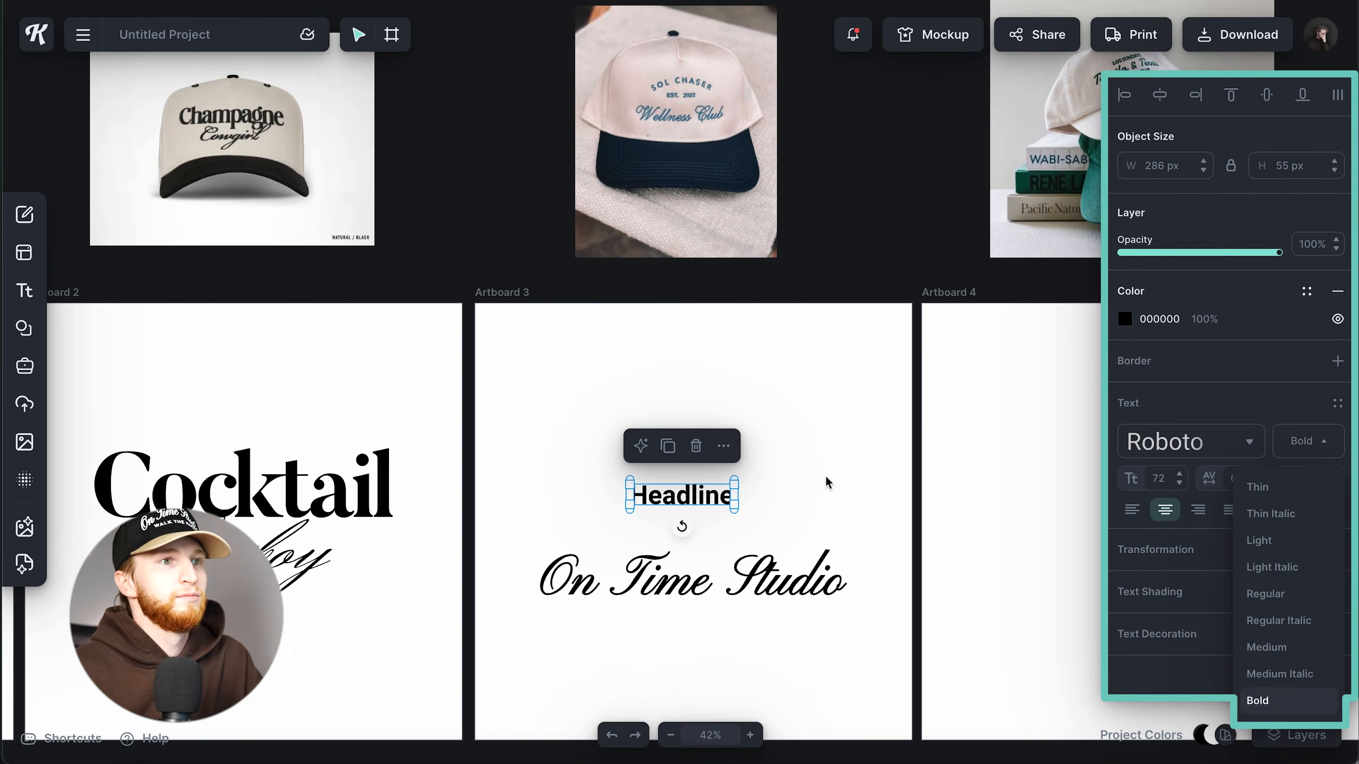
Step: Replace the Roboto headline's text with GOD'S NEVER LATE and widen its box to about 720 px so it fits one line
{"action": "double_click", "coordinate": [719, 498]}
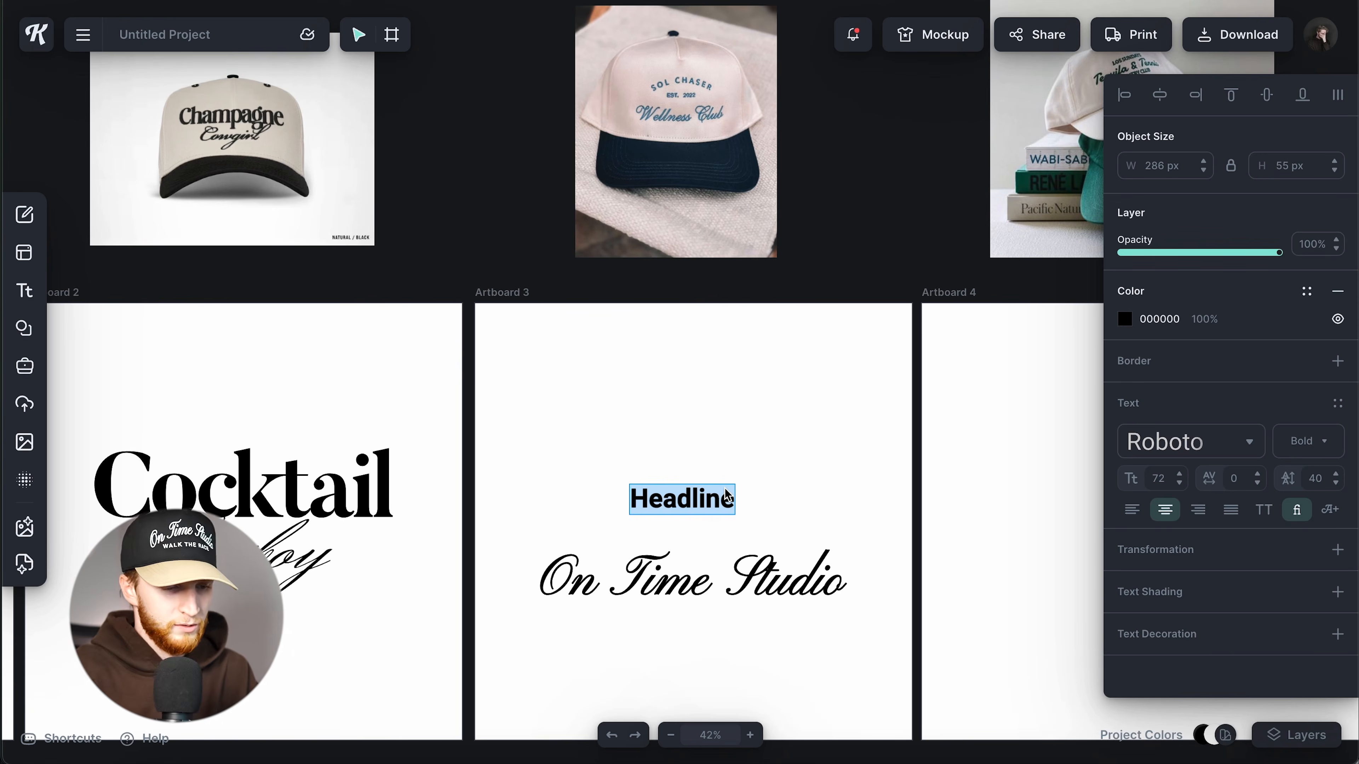
{"action": "type", "text": "GODS"}
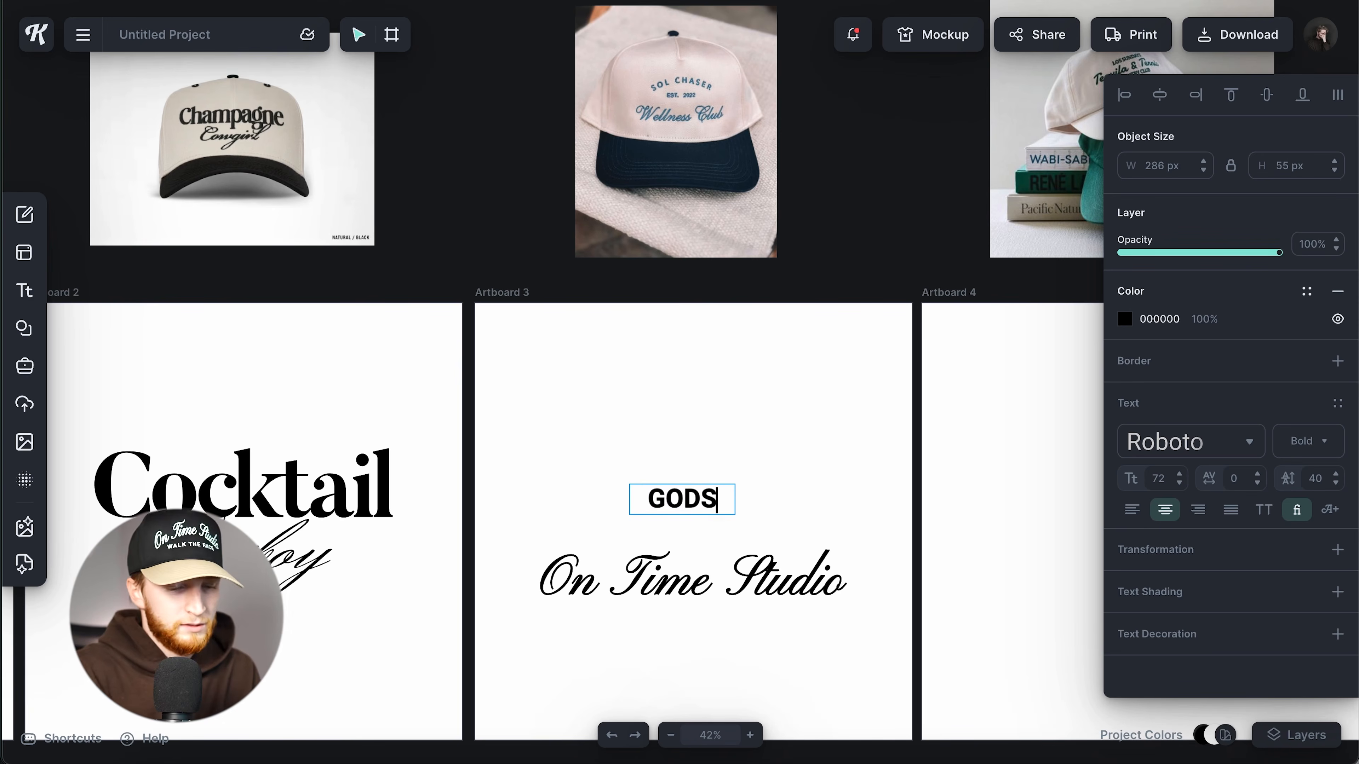
{"action": "key", "text": "BackSpace"}
{"action": "type", "text": "'S NEVER LATE"}
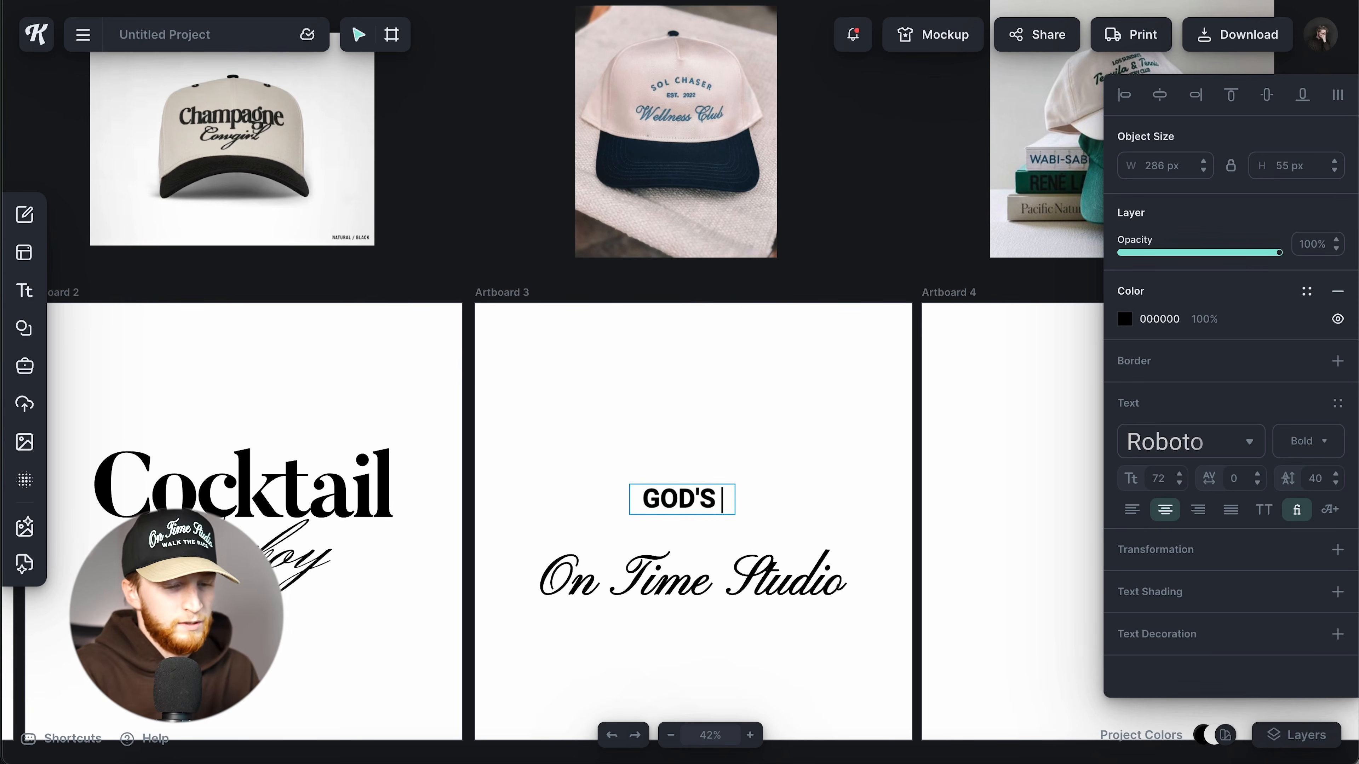
{"action": "key", "text": "Escape"}
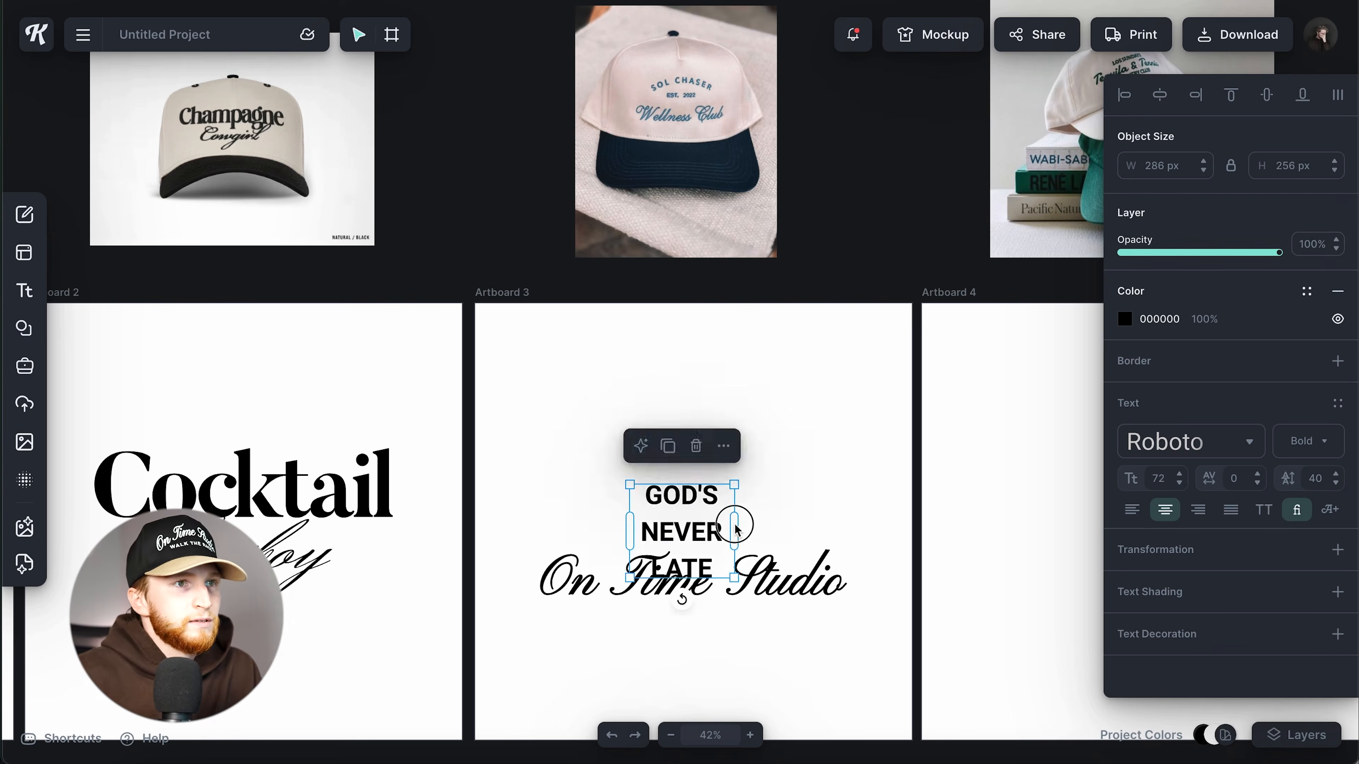
{"action": "left_click_drag", "start_coordinate": [735, 538], "coordinate": [811, 506]}
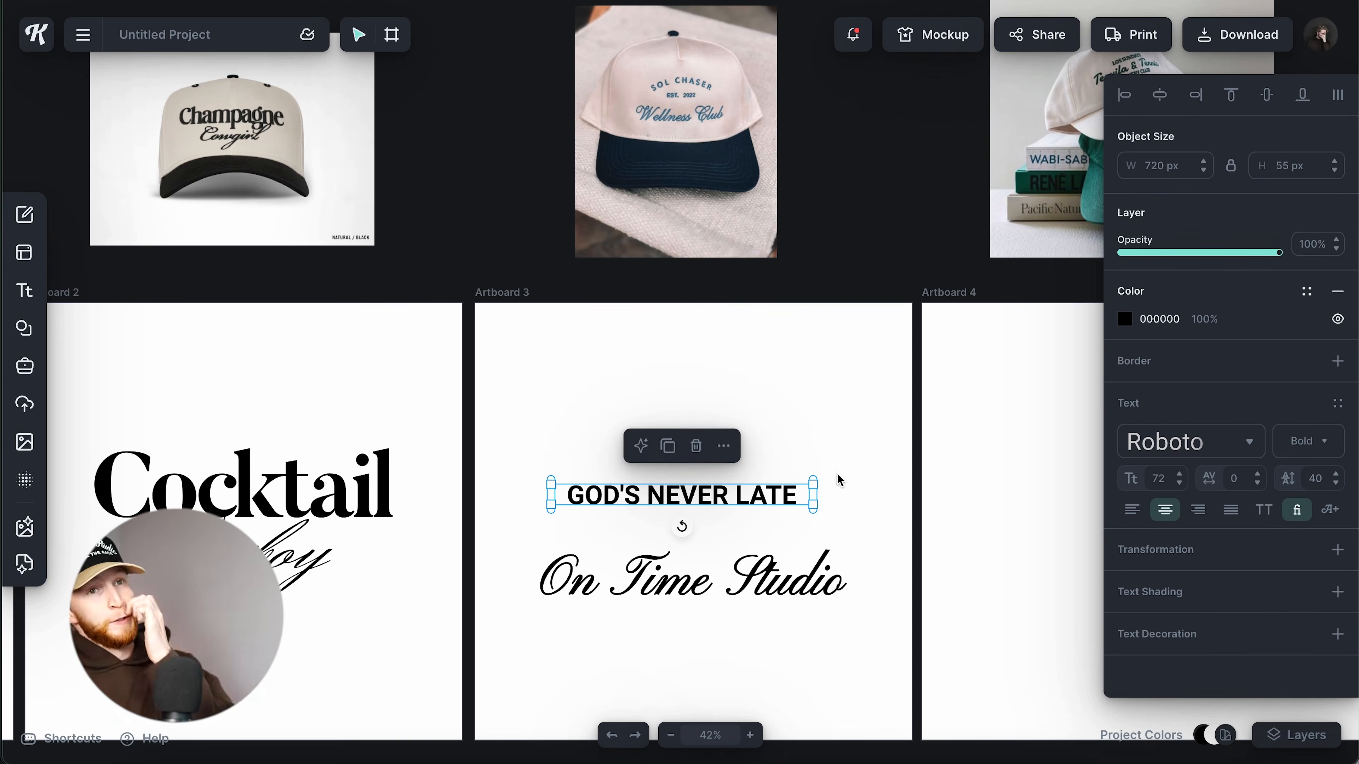
Step: Set the letter spacing of GOD'S NEVER LATE to 500 and widen its box to about 1212 px to keep one line
{"action": "double_click", "coordinate": [1245, 484]}
{"action": "type", "text": "500"}
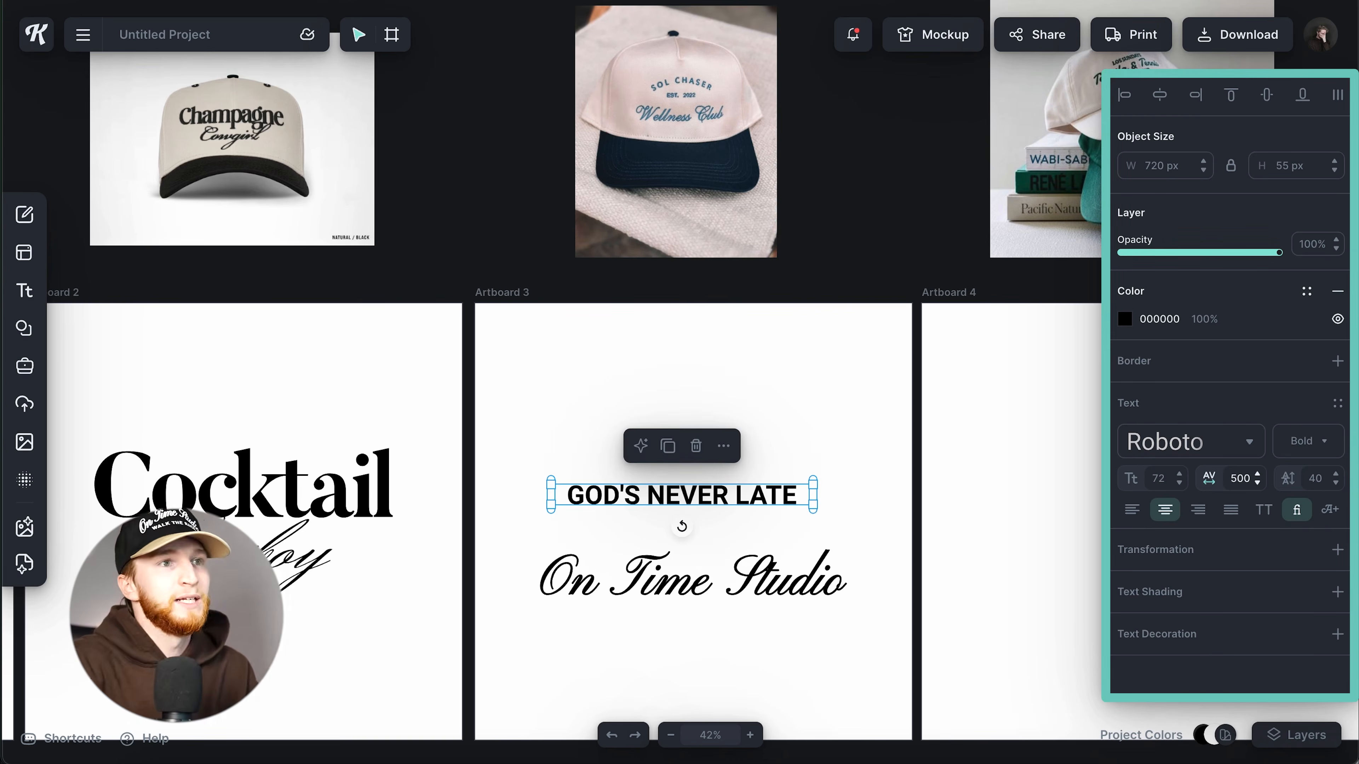
{"action": "key", "text": "Return"}
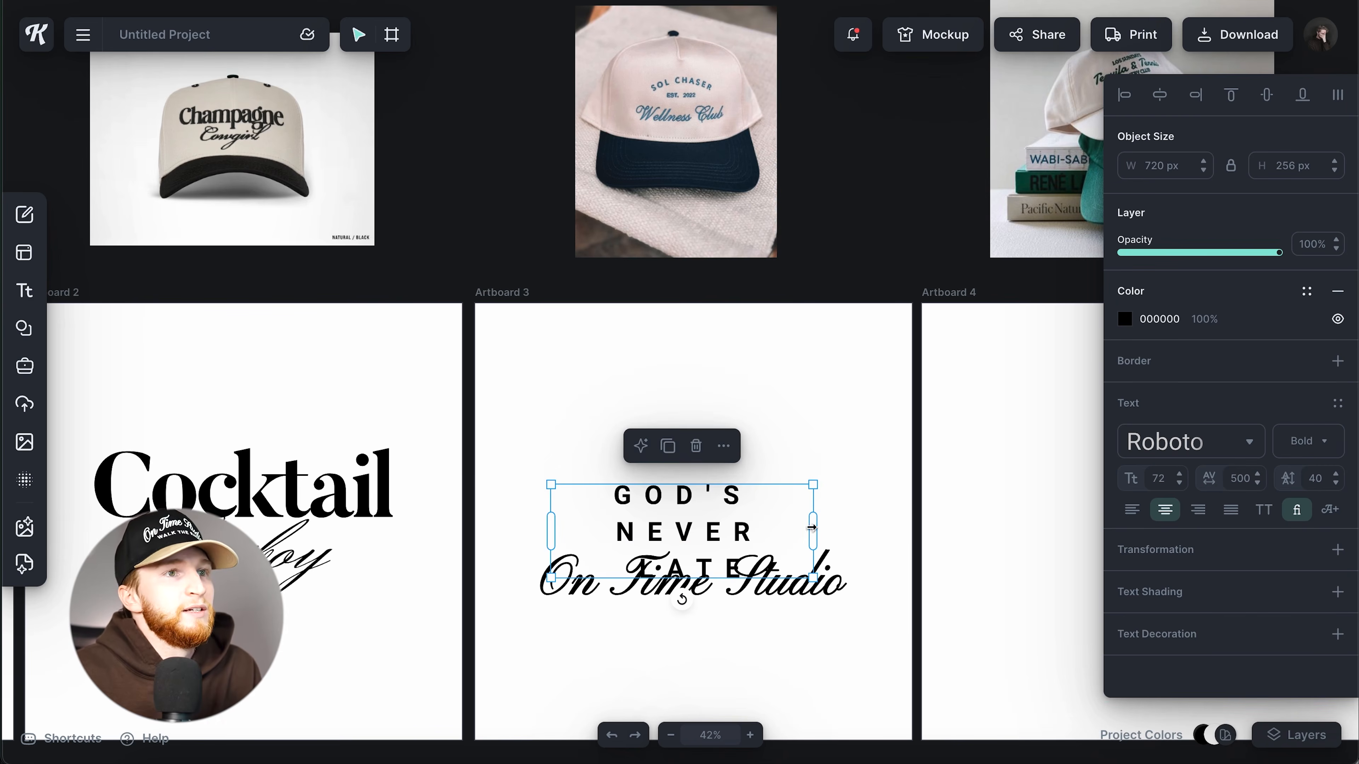
{"action": "left_click_drag", "start_coordinate": [811, 535], "coordinate": [901, 514]}
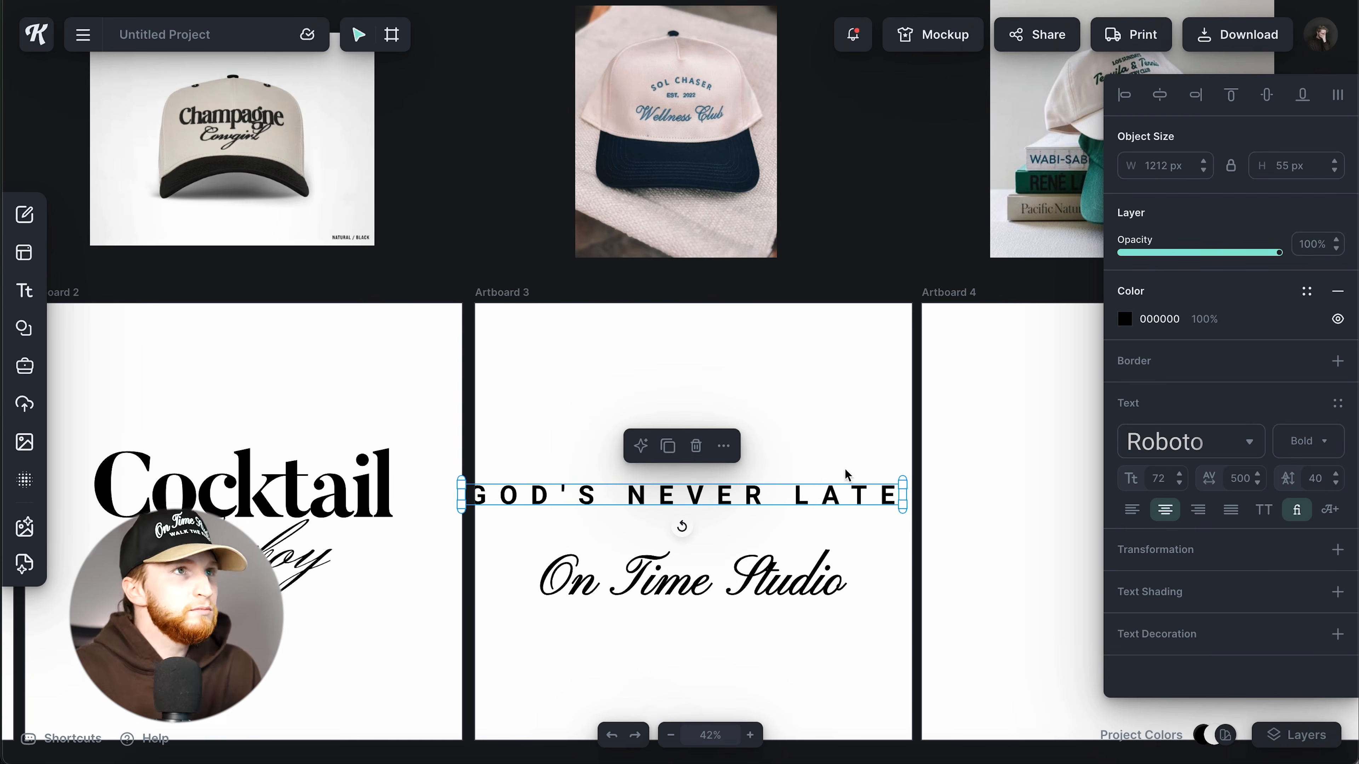
Step: Set the letter spacing of GOD'S NEVER LATE to 400, try font size 20, and set the size to 35
{"action": "double_click", "coordinate": [1241, 478]}
{"action": "type", "text": "400"}
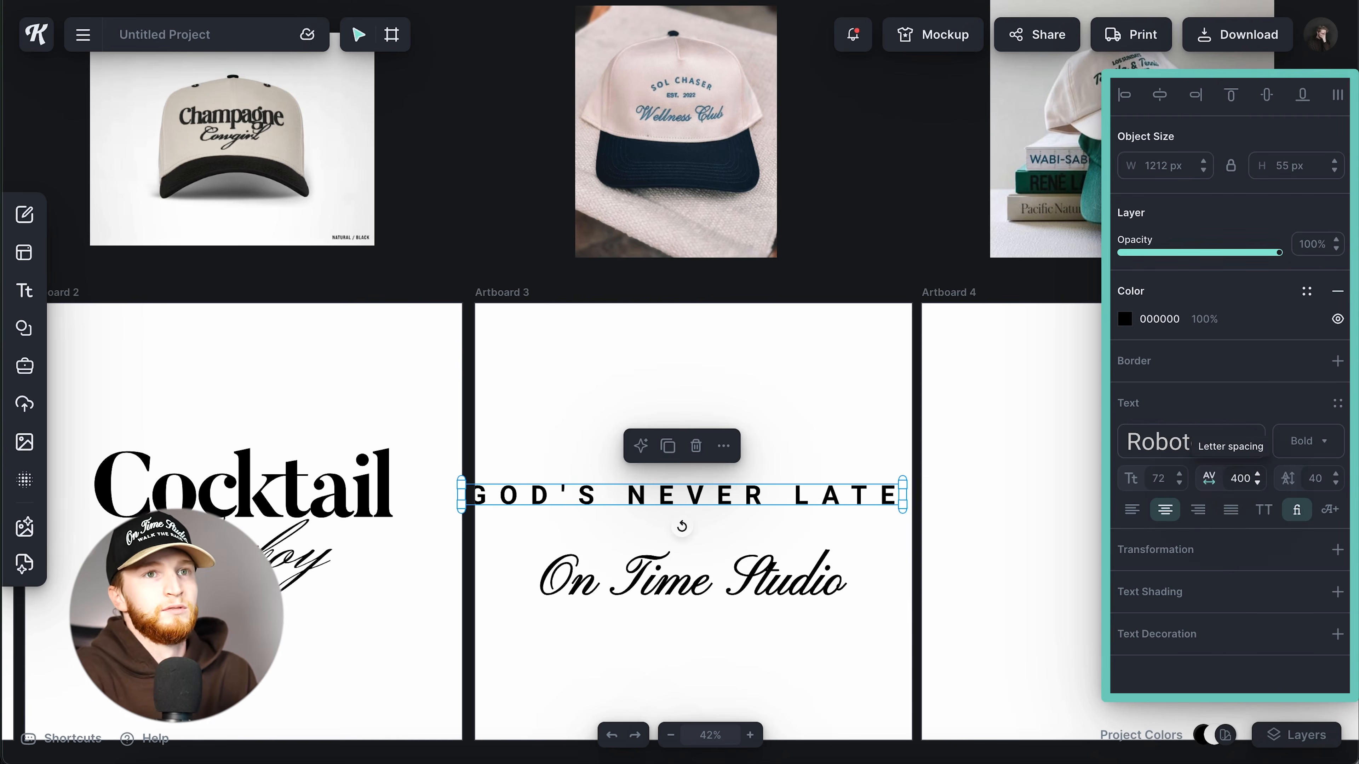
{"action": "key", "text": "Return"}
{"action": "type", "text": "20"}
{"action": "key", "text": "Return"}
{"action": "double_click", "coordinate": [1168, 478]}
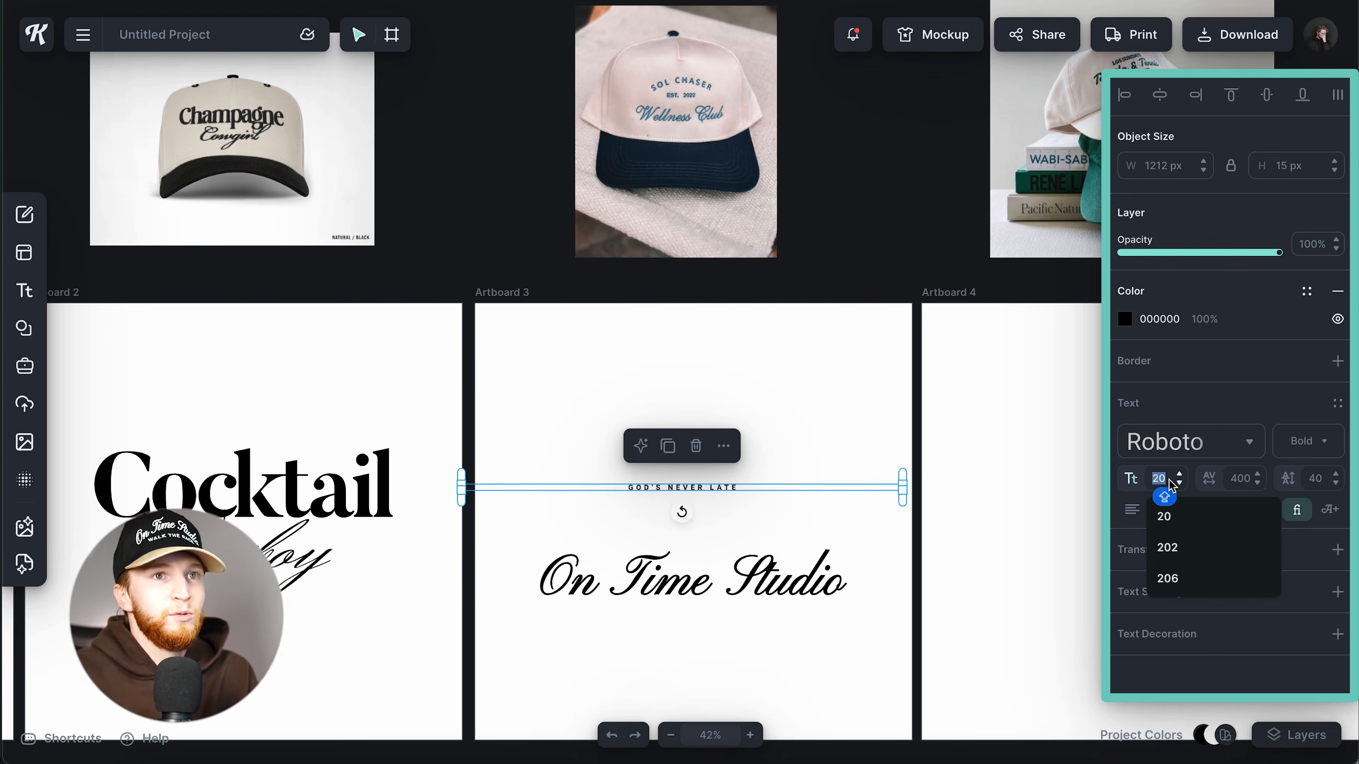
{"action": "type", "text": "35"}
{"action": "key", "text": "Return"}
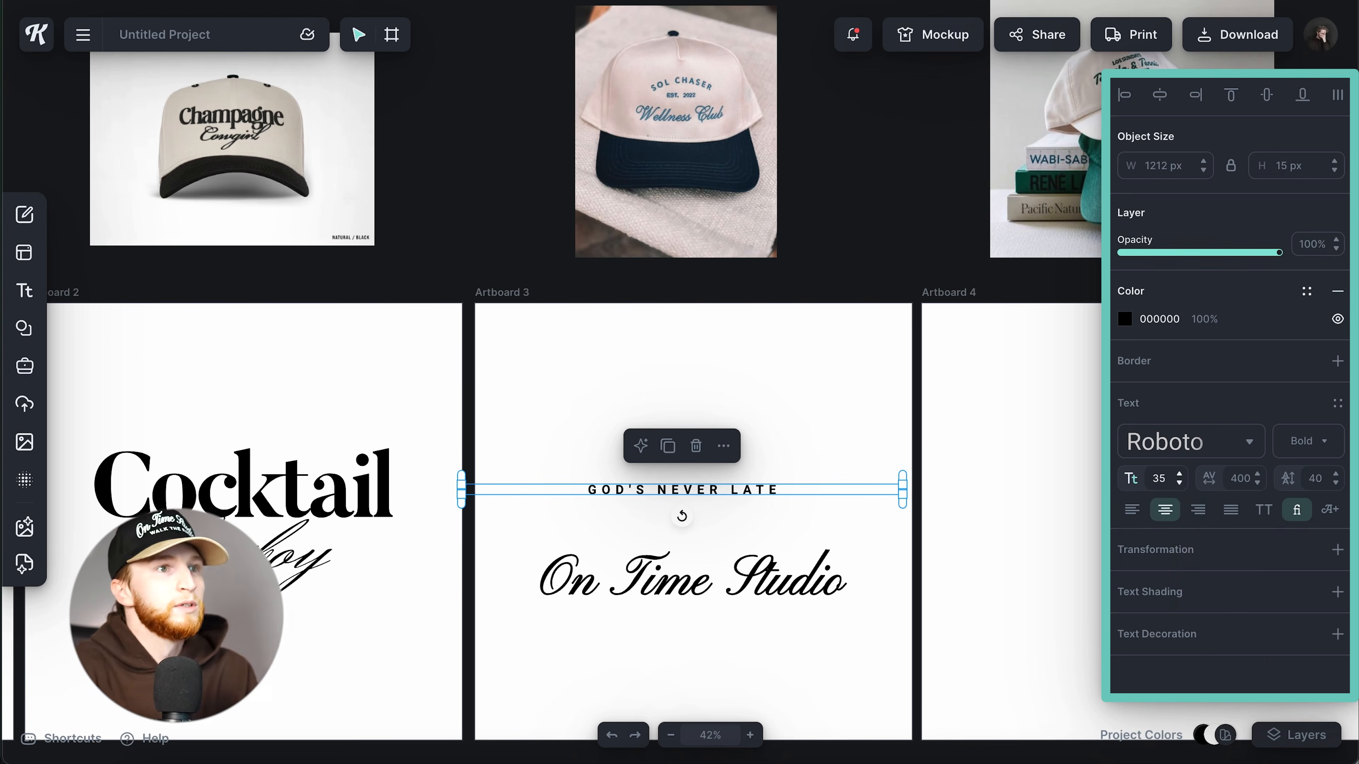
Step: Bend GOD'S NEVER LATE with the Circle transformation, enlarging and positioning the circle so the text arches above On Time Studio
{"action": "left_click", "coordinate": [1208, 551]}
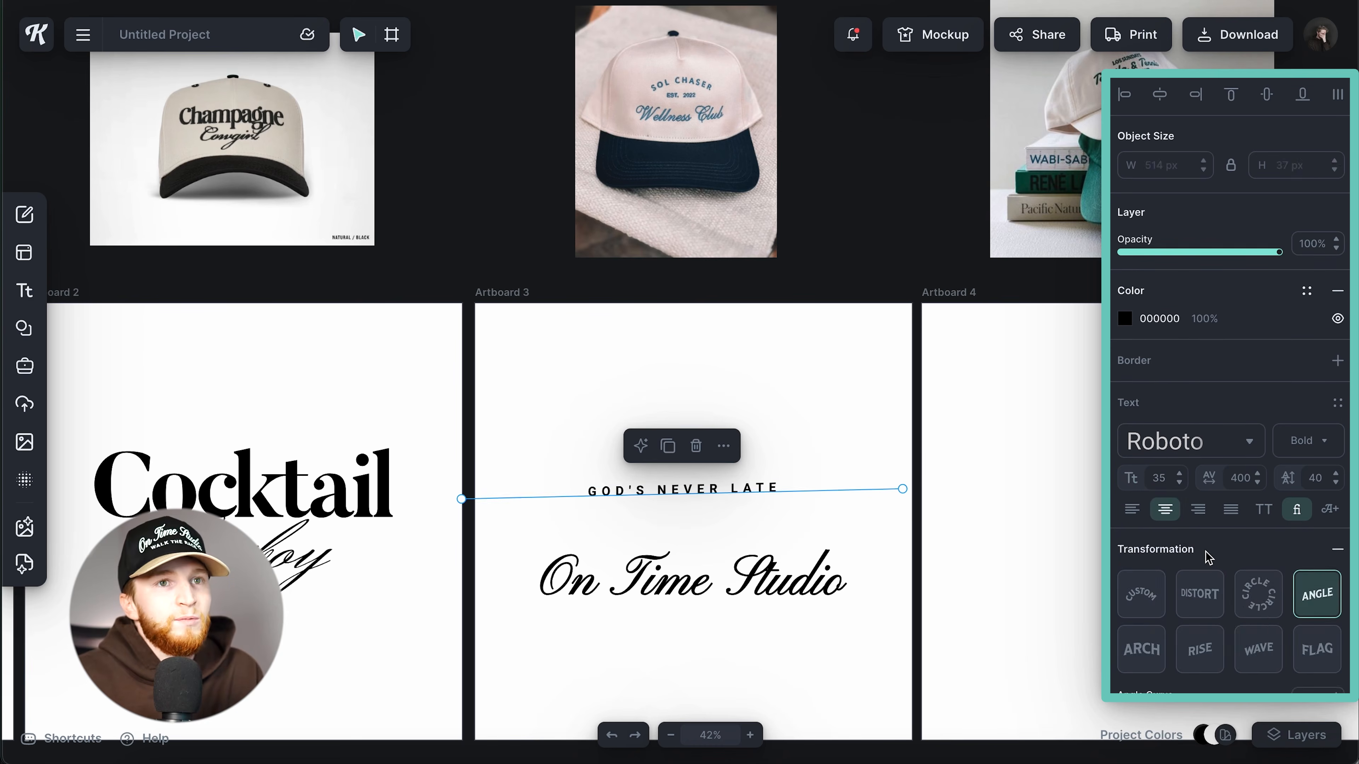
{"action": "scroll", "coordinate": [1208, 551], "scroll_direction": "down", "scroll_amount": 2}
{"action": "left_click", "coordinate": [1257, 536]}
{"action": "left_click_drag", "start_coordinate": [775, 563], "coordinate": [870, 567]}
{"action": "left_click_drag", "start_coordinate": [797, 440], "coordinate": [764, 471]}
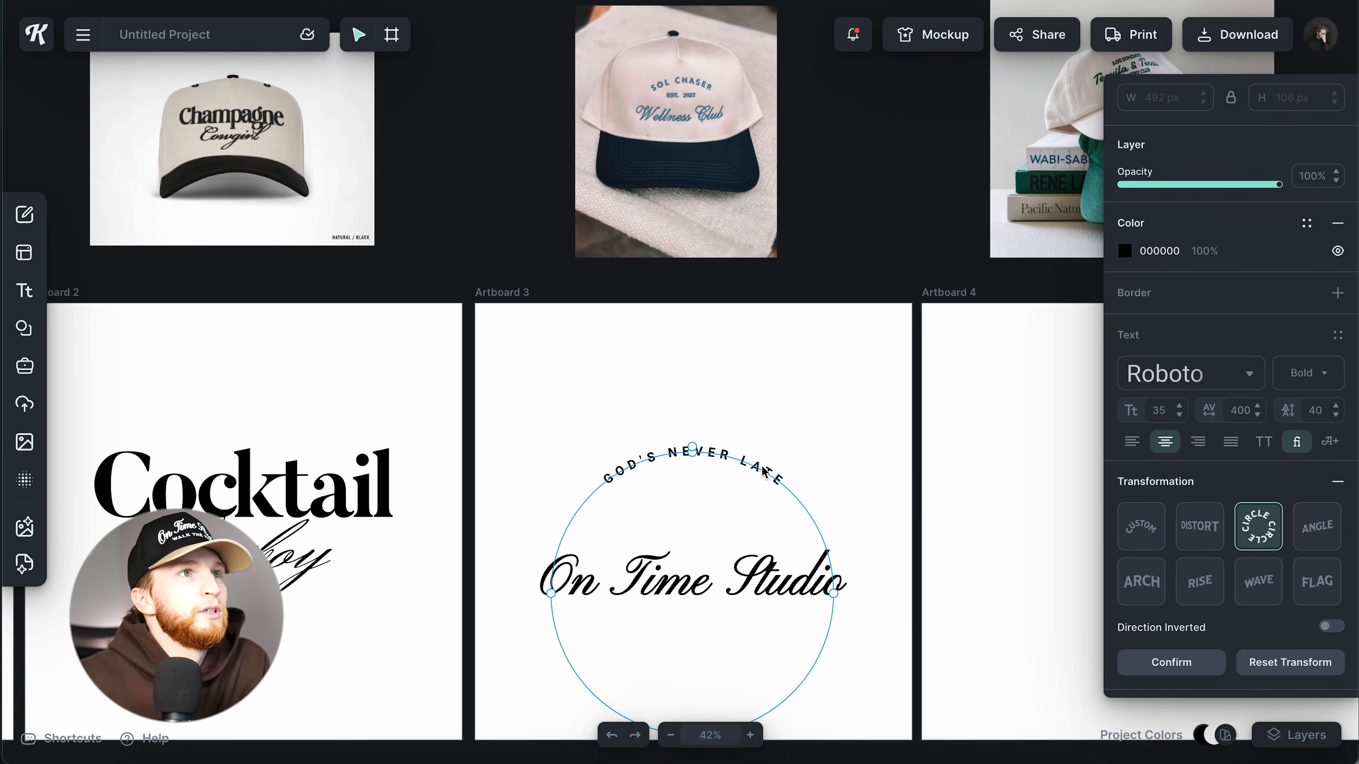
Step: Set the arched GOD'S NEVER LATE text to font size 45 and letter spacing 340
{"action": "left_click", "coordinate": [1161, 410]}
{"action": "type", "text": "455"}
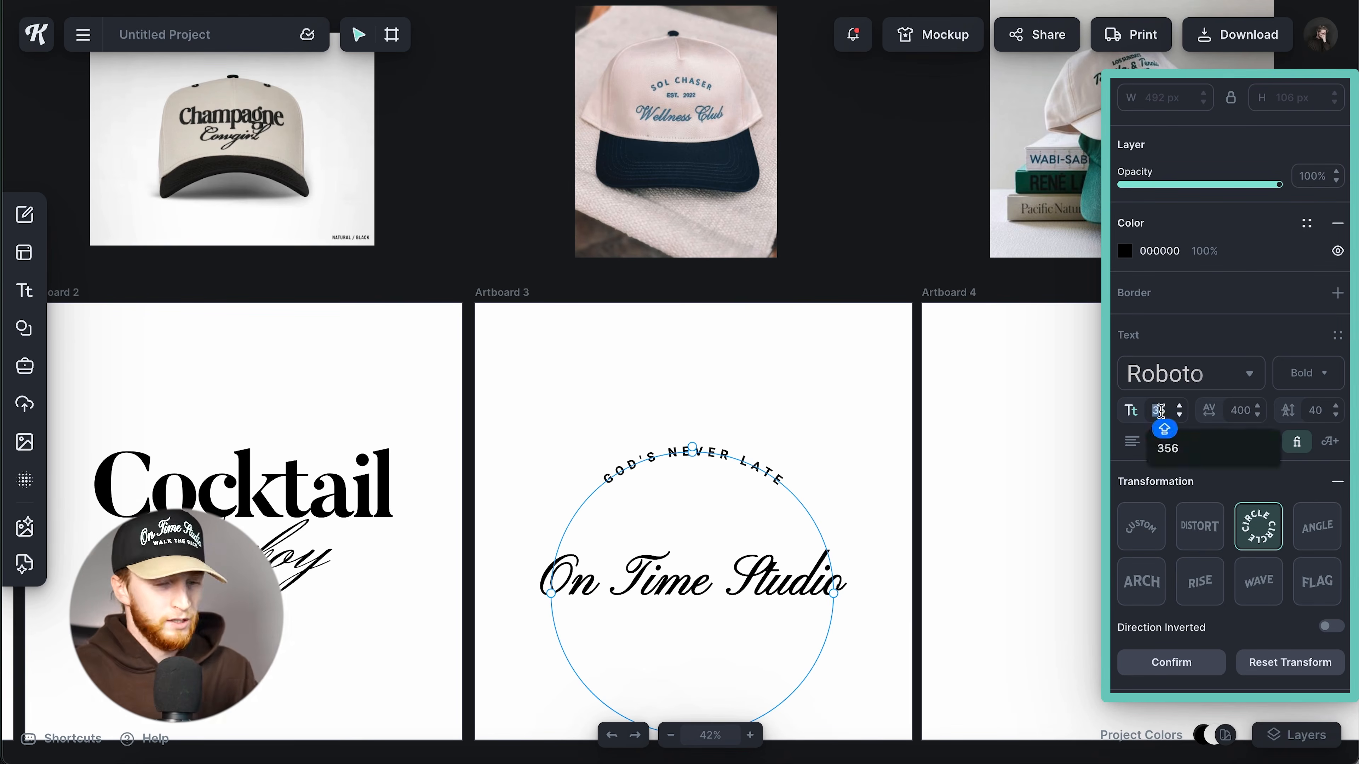
{"action": "key", "text": "Return"}
{"action": "double_click", "coordinate": [1160, 411]}
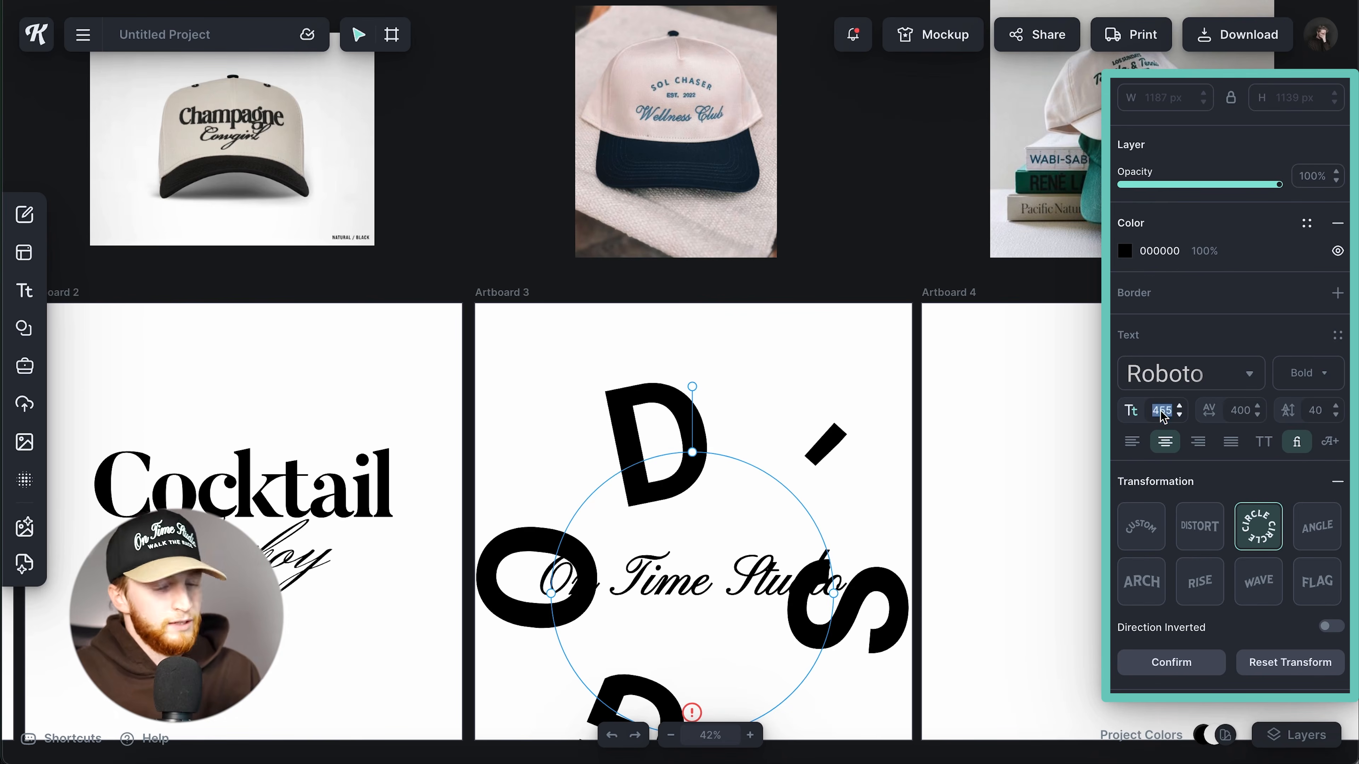
{"action": "type", "text": "45"}
{"action": "key", "text": "Return"}
{"action": "double_click", "coordinate": [1235, 410]}
{"action": "type", "text": "340"}
{"action": "key", "text": "Return"}
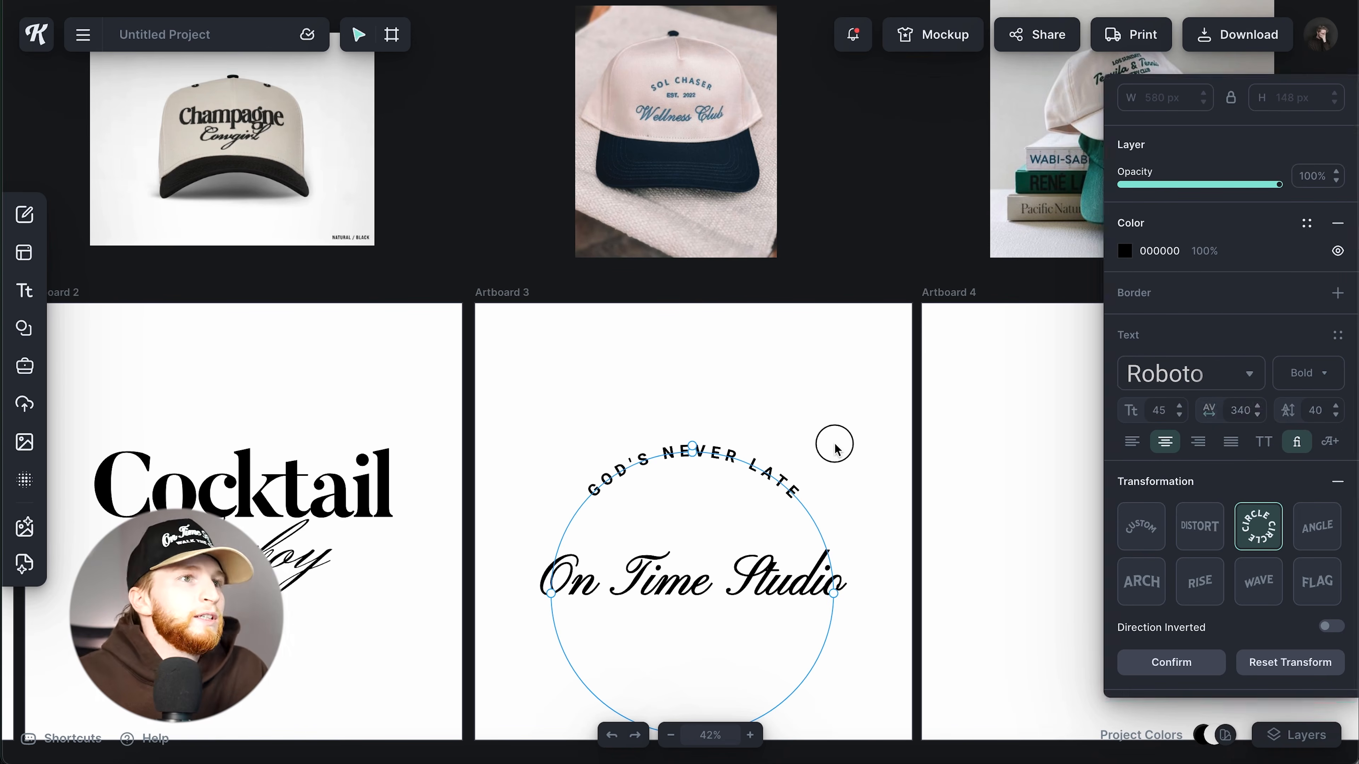
Step: Duplicate the arched text below itself, remove the copy's transformation, and change its text to EST. 2024
{"action": "left_click", "coordinate": [852, 476]}
{"action": "scroll", "coordinate": [852, 477], "scroll_direction": "down", "scroll_amount": 1}
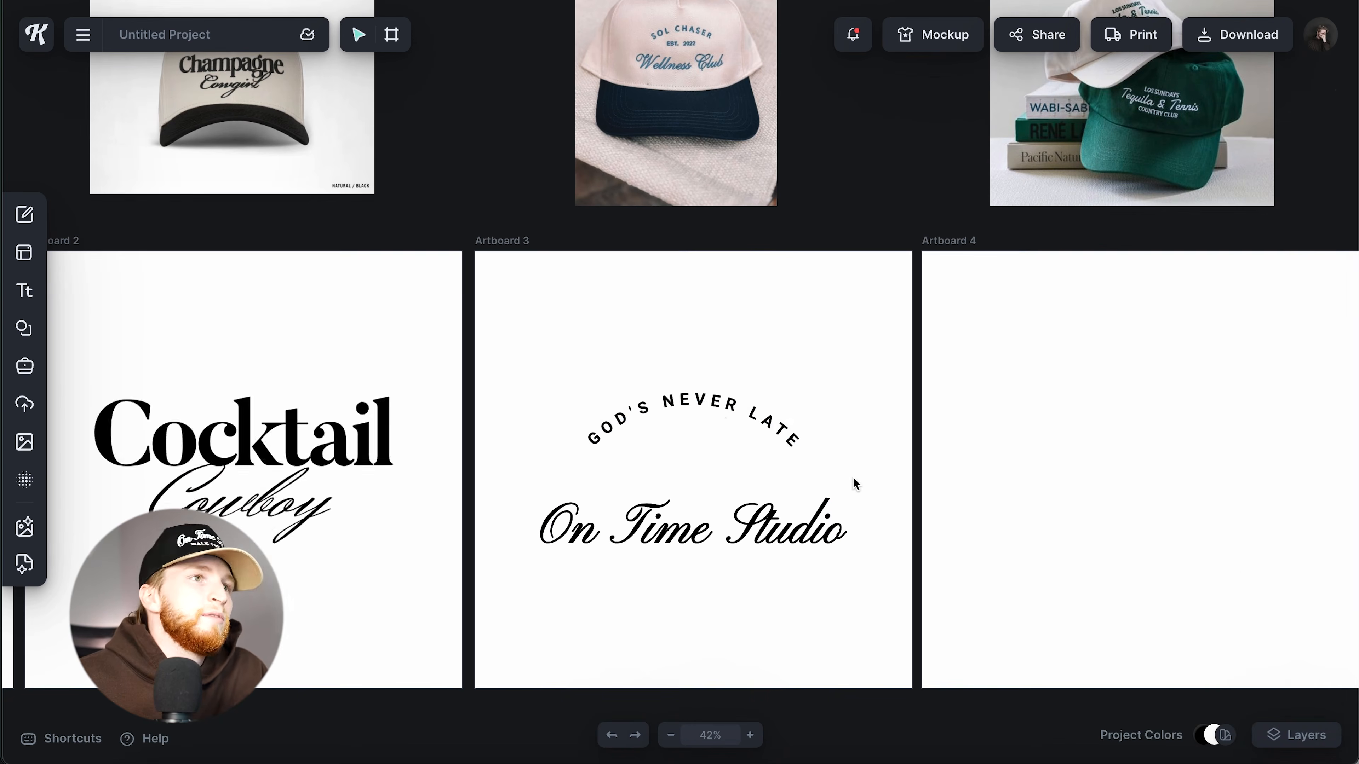
{"action": "left_click", "coordinate": [702, 406]}
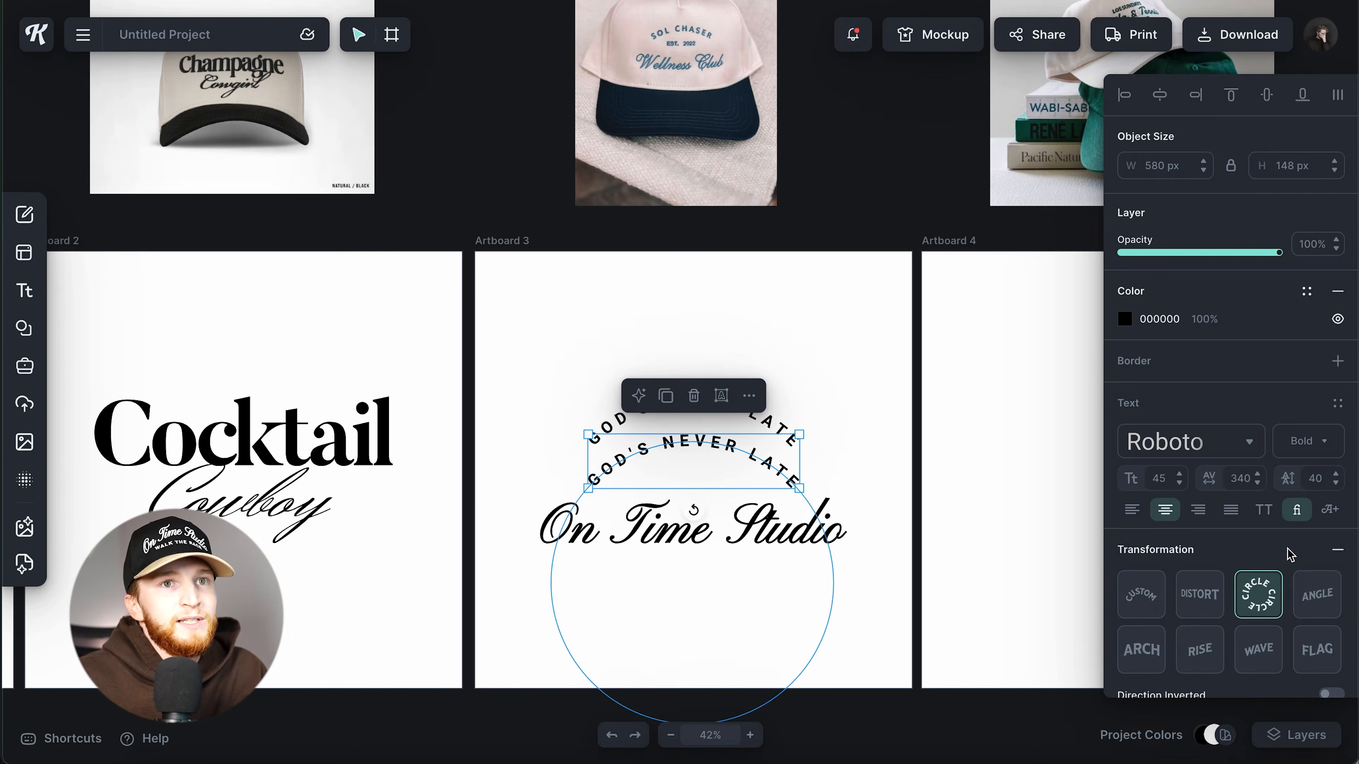
{"action": "left_click", "coordinate": [1330, 551]}
{"action": "double_click", "coordinate": [733, 470]}
{"action": "type", "text": "EST. 2024"}
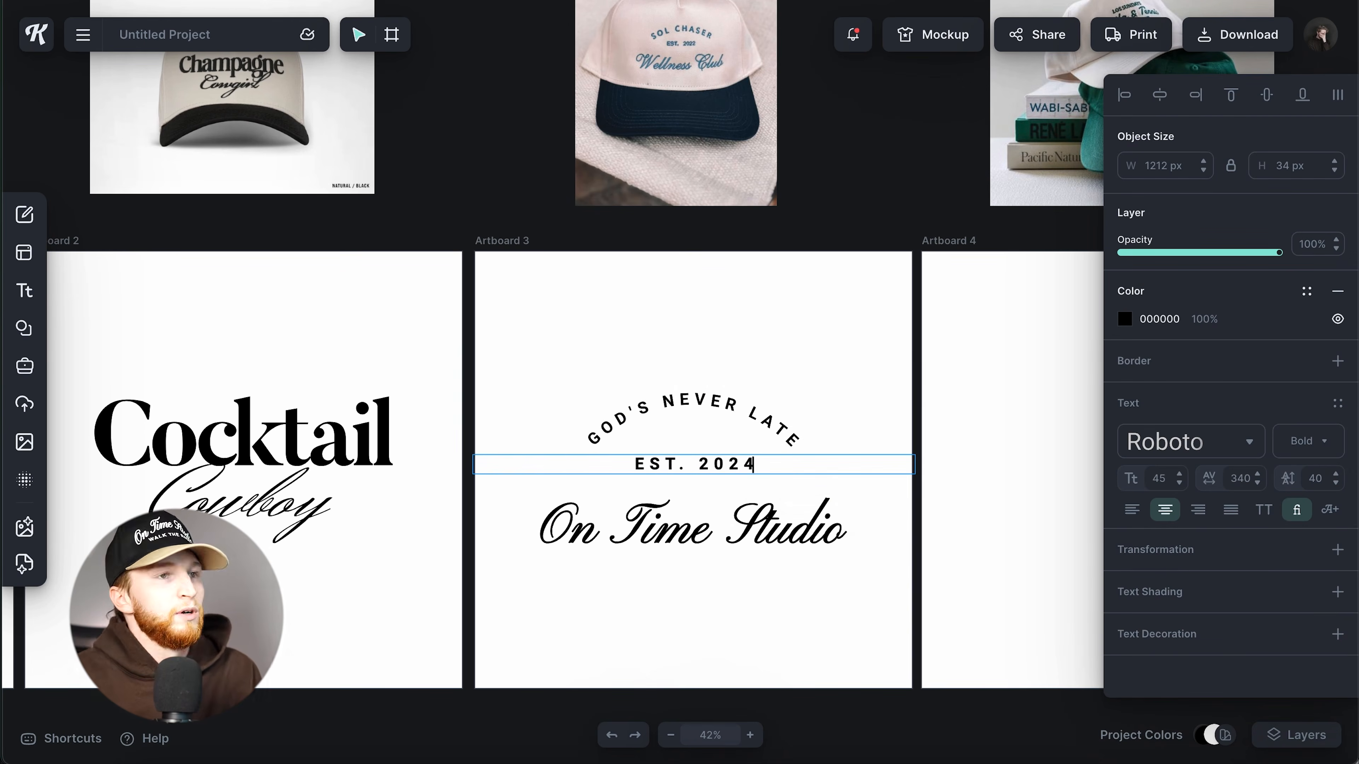
{"action": "key", "text": "Escape"}
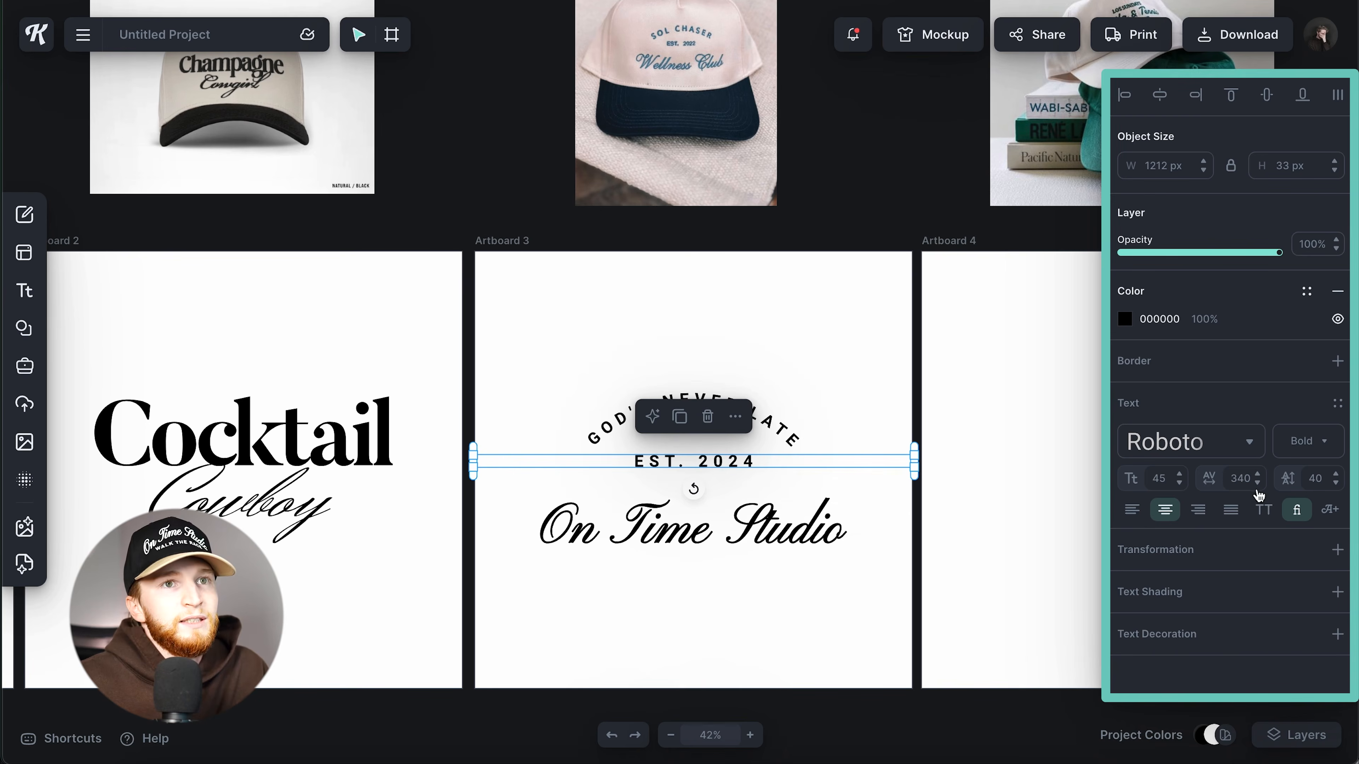
Step: Set the letter spacing of EST. 2024 to 100 and narrow its text box to fit closer around the words
{"action": "double_click", "coordinate": [1246, 482]}
{"action": "type", "text": "100"}
{"action": "key", "text": "Return"}
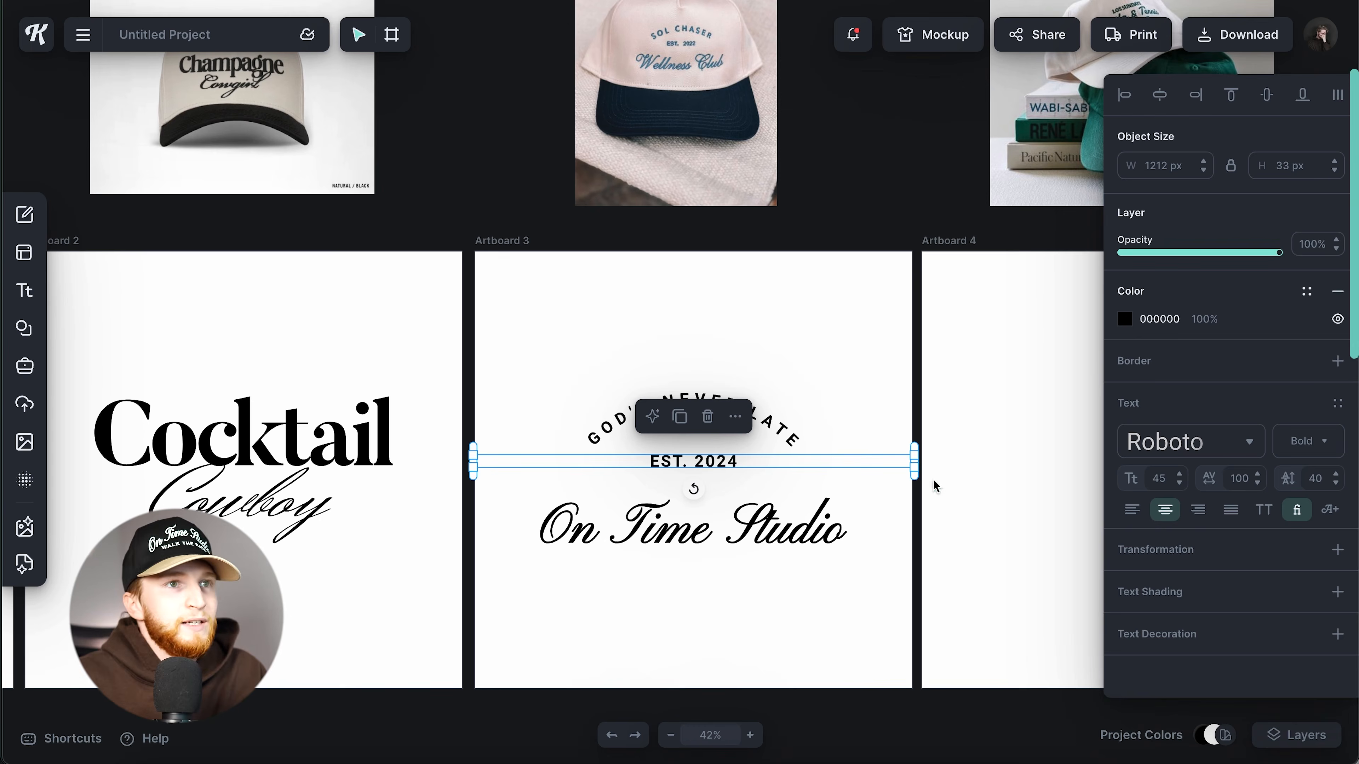
{"action": "left_click_drag", "start_coordinate": [914, 465], "coordinate": [792, 457]}
Step: Enlarge the GOD'S NEVER LATE arch and scale EST. 2024 down to about size 34, placing it between the arch and On Time Studio
{"action": "left_click", "coordinate": [774, 423]}
{"action": "left_click_drag", "start_coordinate": [709, 462], "coordinate": [708, 471]}
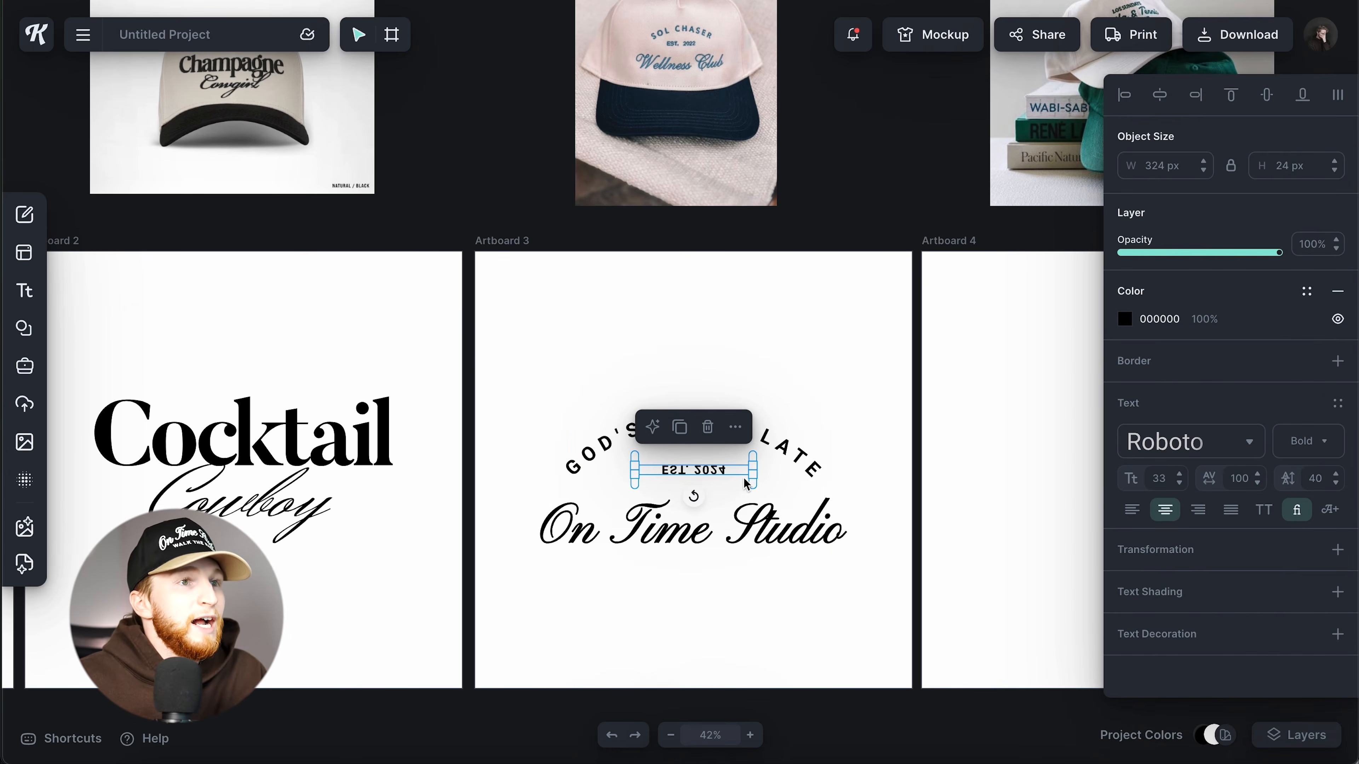
{"action": "left_click_drag", "start_coordinate": [751, 463], "coordinate": [709, 467]}
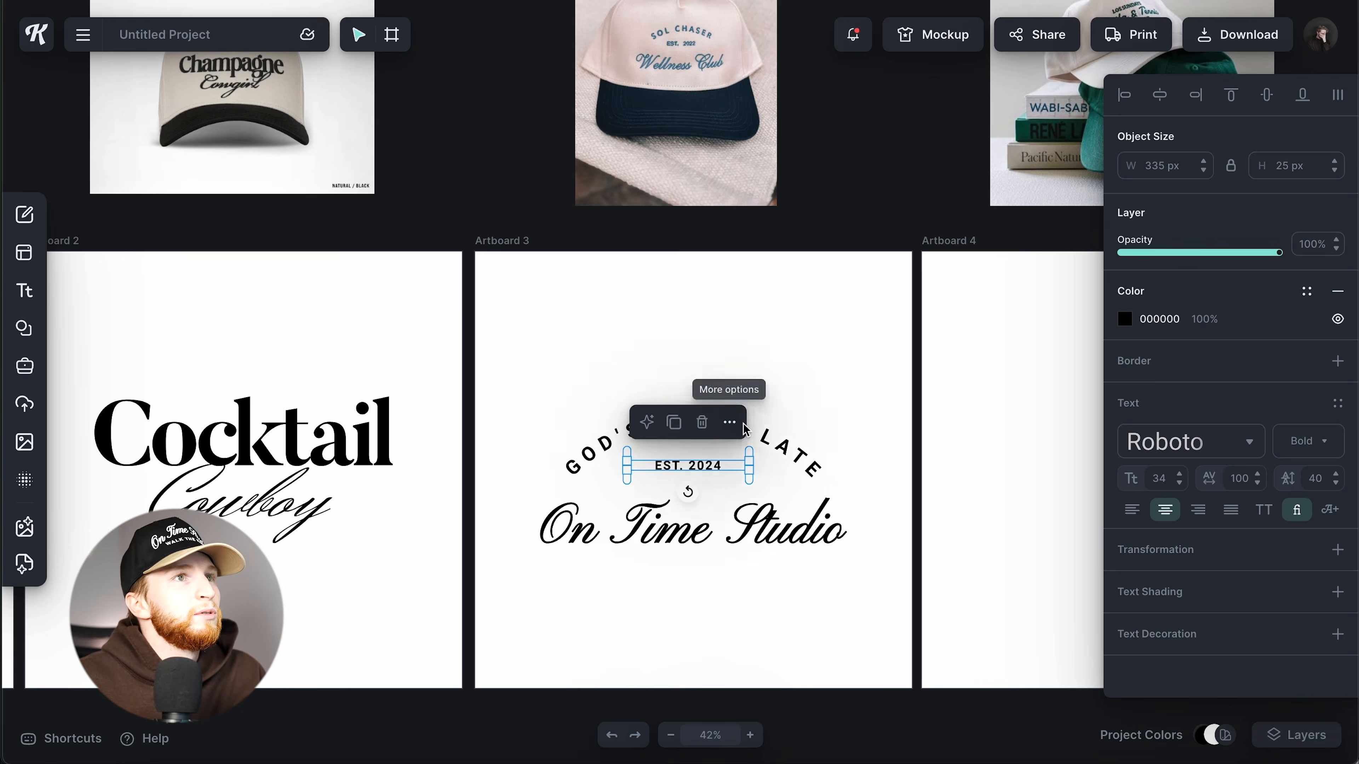
Step: Set the arched GOD'S NEVER LATE text to font size 45 and letter spacing 300
{"action": "left_click", "coordinate": [769, 437]}
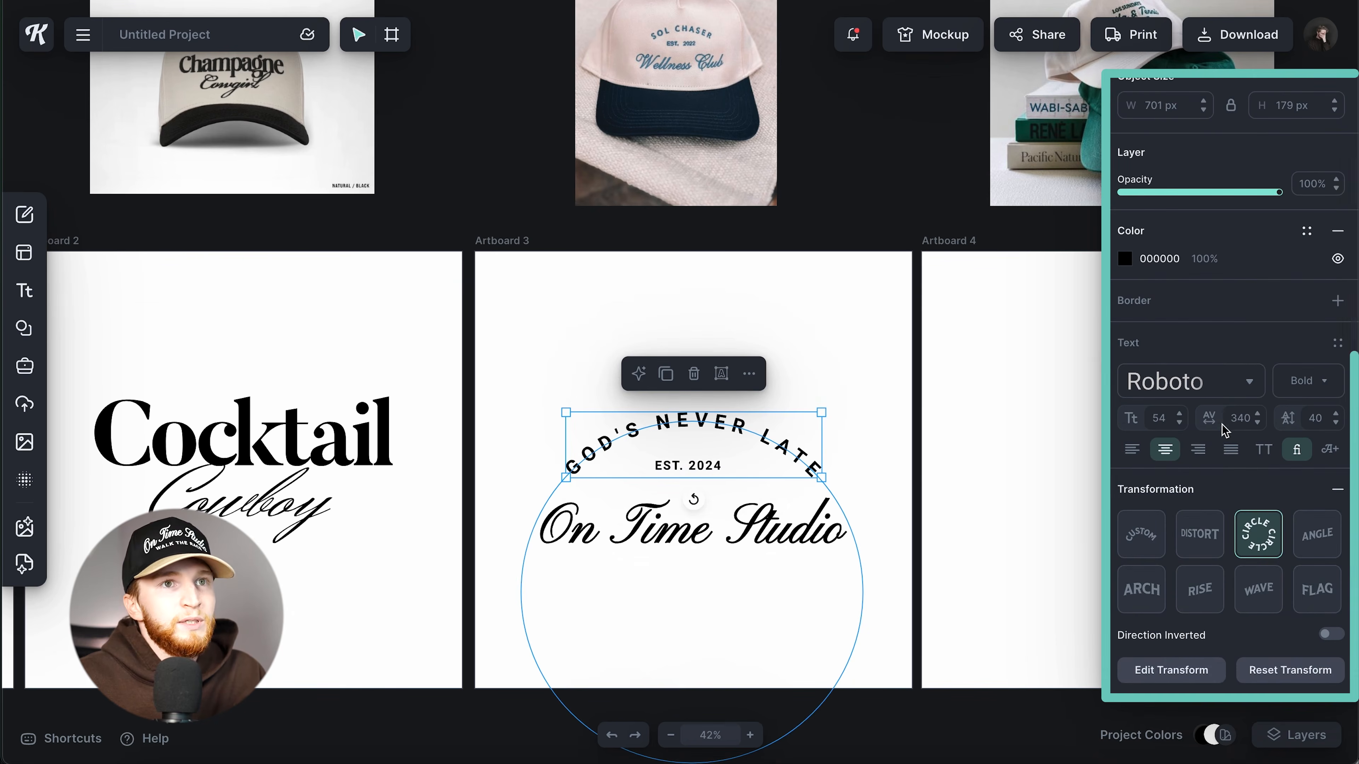
{"action": "left_click", "coordinate": [1161, 421]}
{"action": "type", "text": "40"}
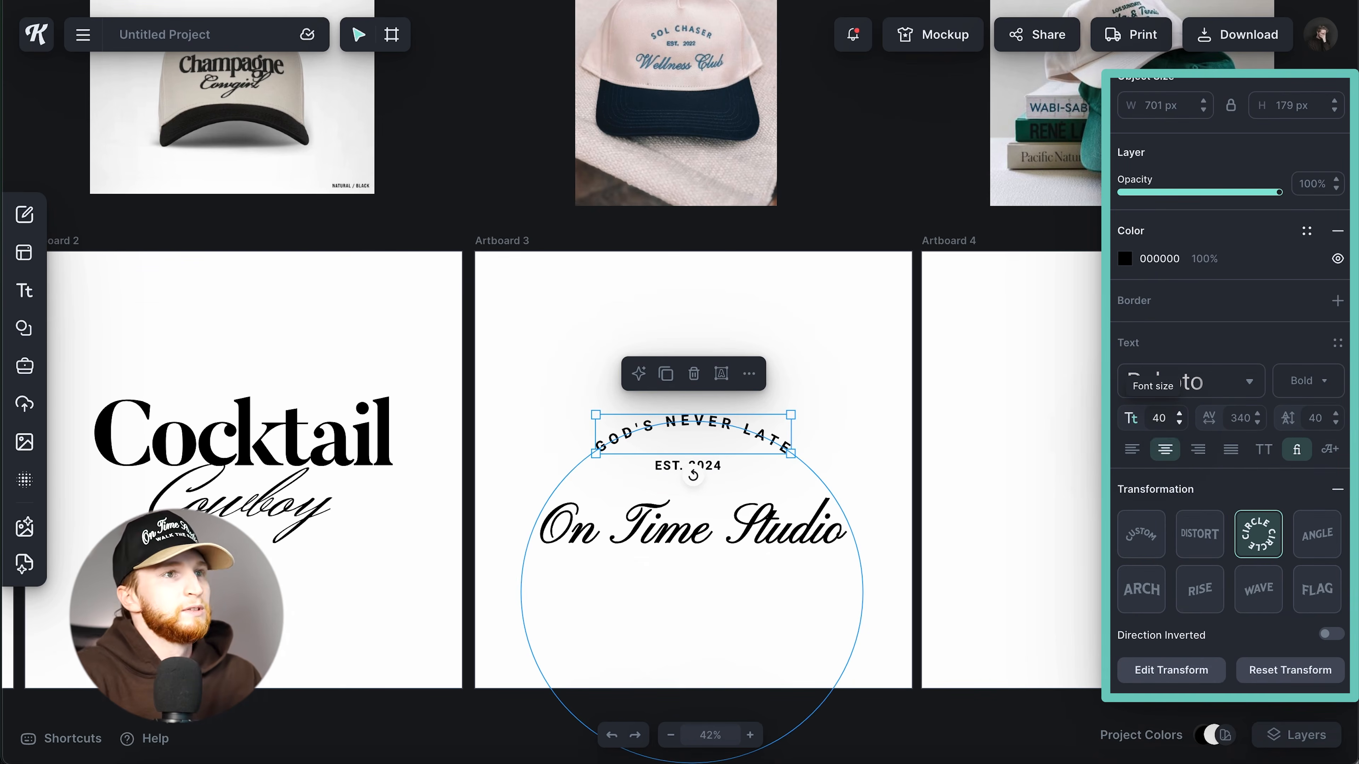
{"action": "left_click", "coordinate": [1161, 423]}
{"action": "type", "text": "45"}
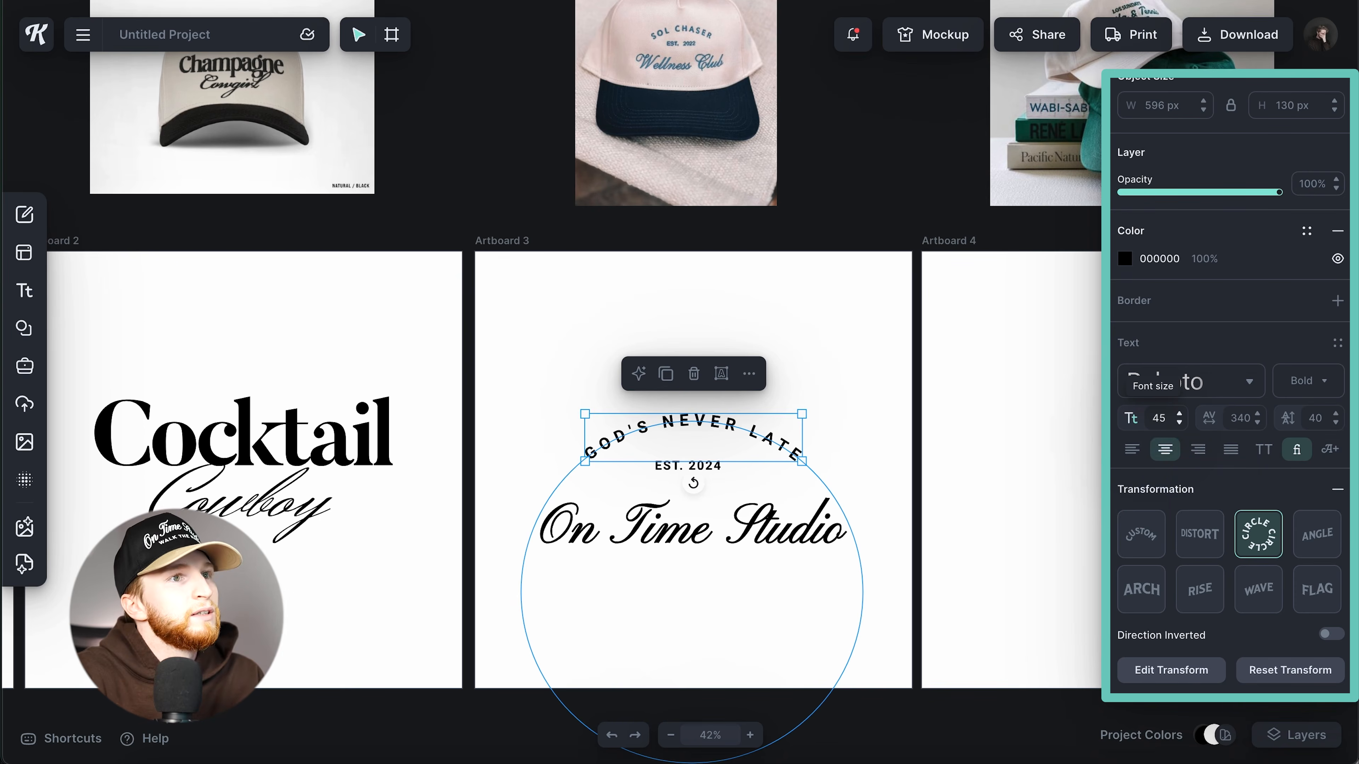
{"action": "left_click", "coordinate": [1241, 418]}
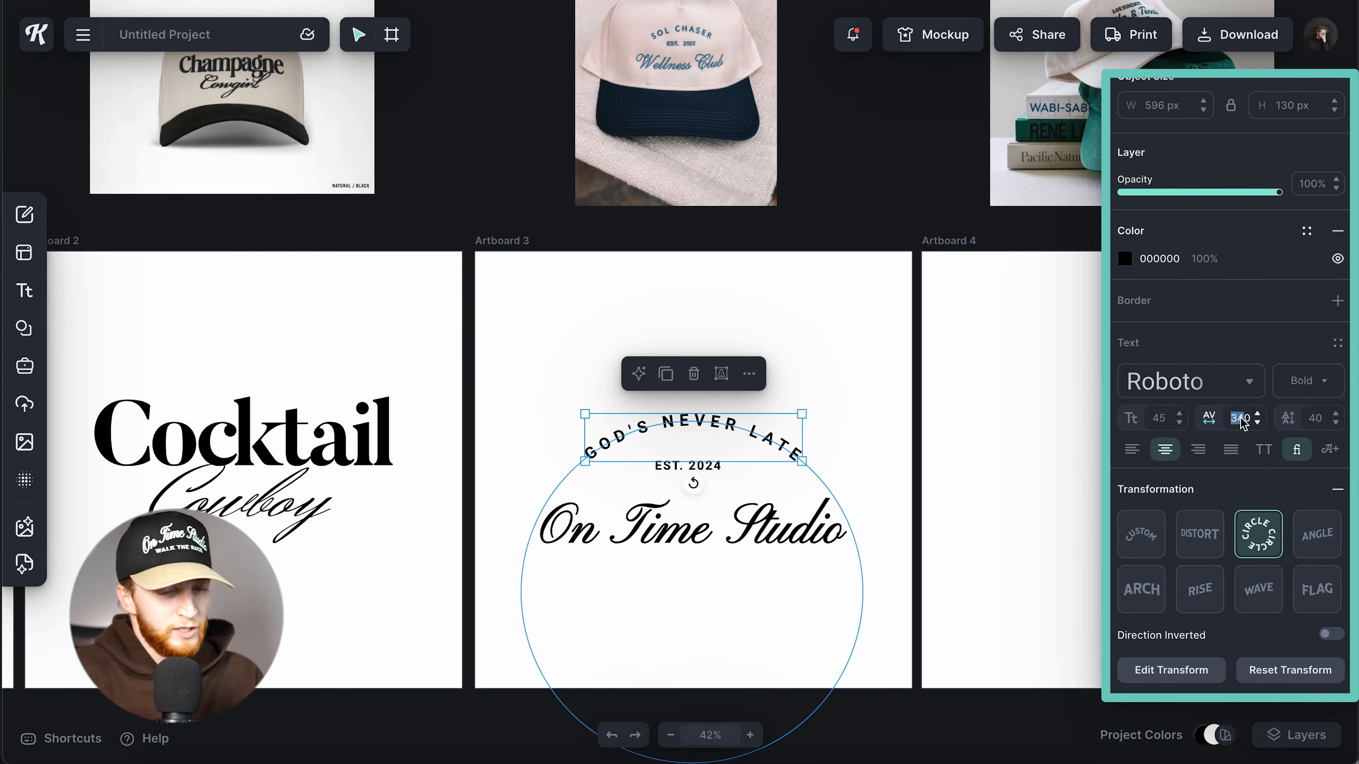
{"action": "type", "text": "1000"}
{"action": "left_click", "coordinate": [1242, 419]}
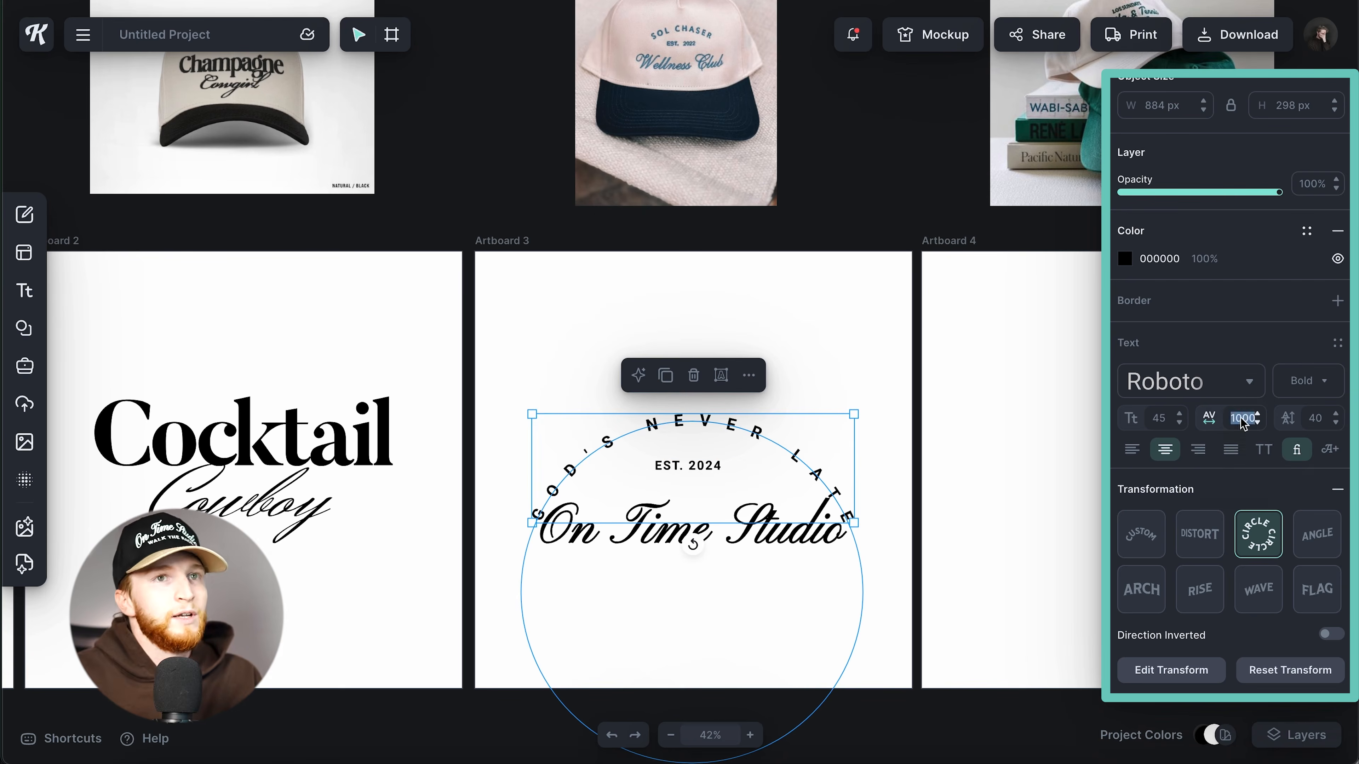
{"action": "type", "text": "300"}
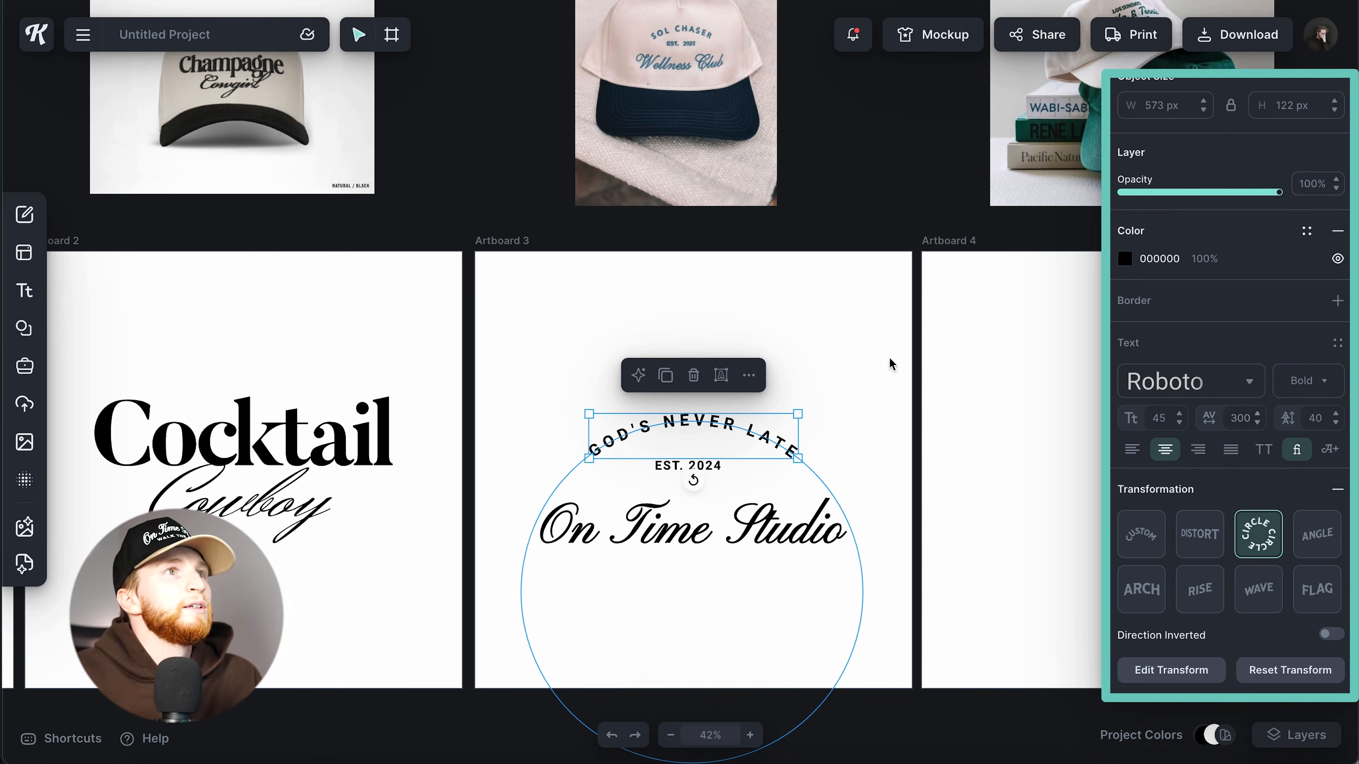
{"action": "left_click", "coordinate": [888, 370]}
Step: Set the letter spacing of EST. 2024 to 40 and centre it with the arch above On Time Studio
{"action": "left_click", "coordinate": [688, 465]}
{"action": "left_click", "coordinate": [1239, 478]}
{"action": "type", "text": "40"}
{"action": "key", "text": "Return"}
{"action": "left_click", "coordinate": [848, 449]}
{"action": "left_click_drag", "start_coordinate": [706, 470], "coordinate": [711, 475]}
{"action": "left_click", "coordinate": [758, 445]}
Step: Centre the whole three-line design vertically on Artboard 3, keeping the spacing between its texts
{"action": "left_click_drag", "start_coordinate": [821, 329], "coordinate": [679, 604]}
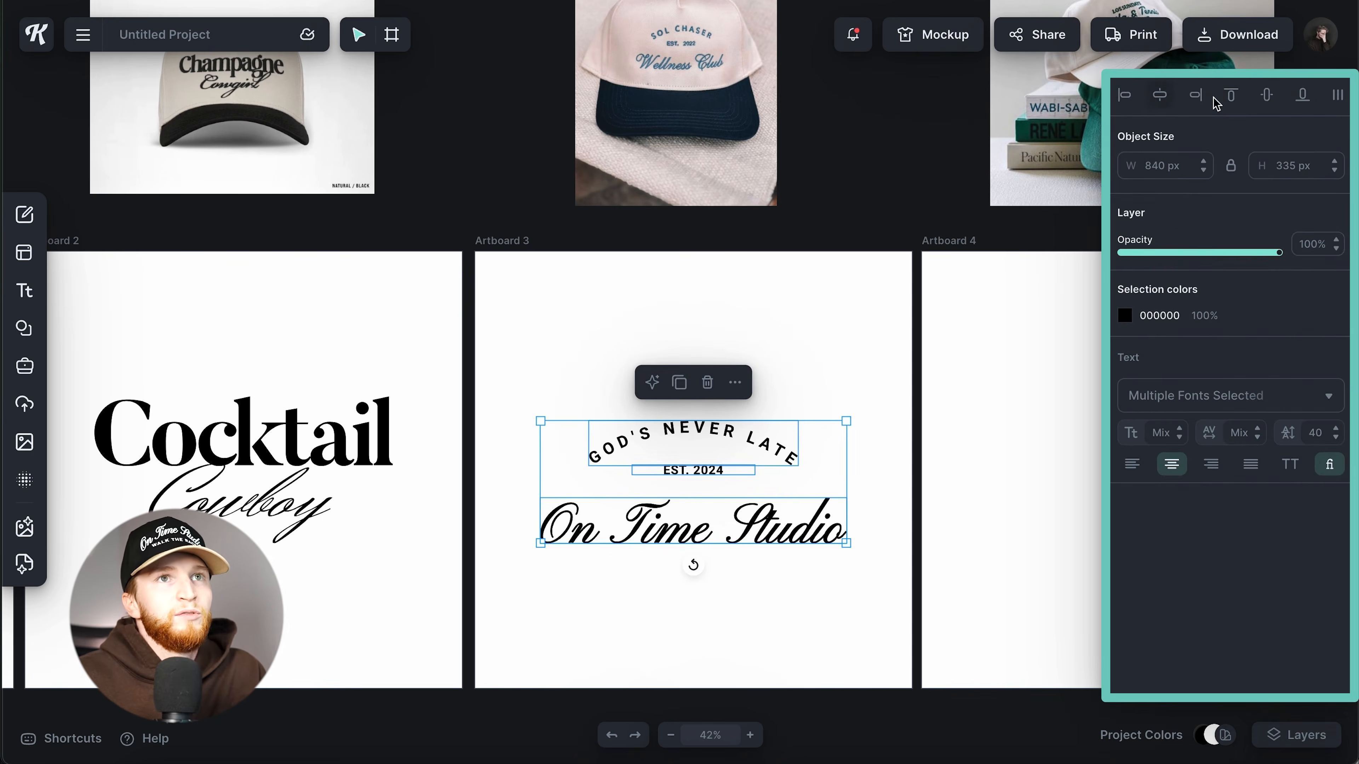
{"action": "left_click", "coordinate": [1267, 97]}
{"action": "key", "text": "ctrl+z"}
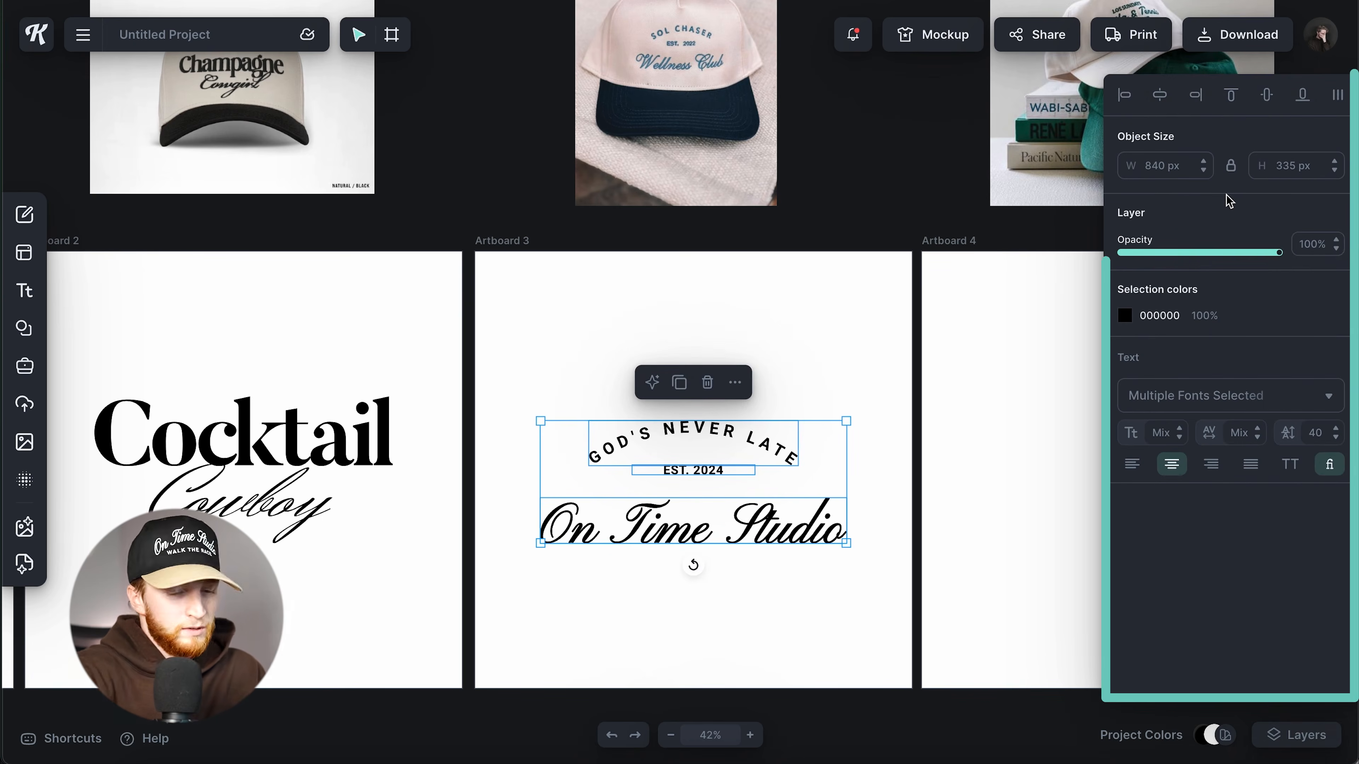
{"action": "left_click", "coordinate": [1268, 100]}
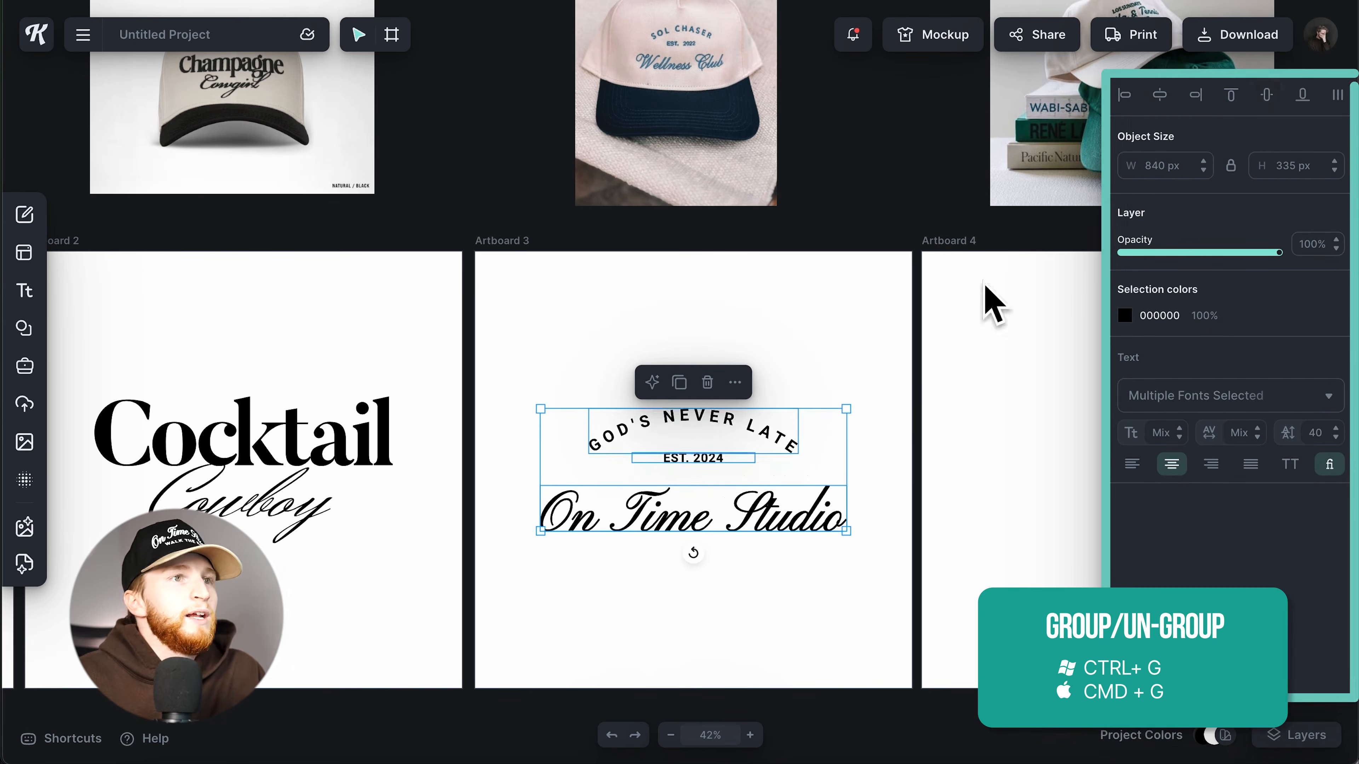
{"action": "left_click", "coordinate": [957, 309]}
Step: Look over the remaining artboards and their reference hat photos, ending at Artboard 8
{"action": "scroll", "coordinate": [800, 396], "scroll_direction": "down", "scroll_amount": 5}
{"action": "scroll", "coordinate": [801, 395], "scroll_direction": "right", "scroll_amount": 1}
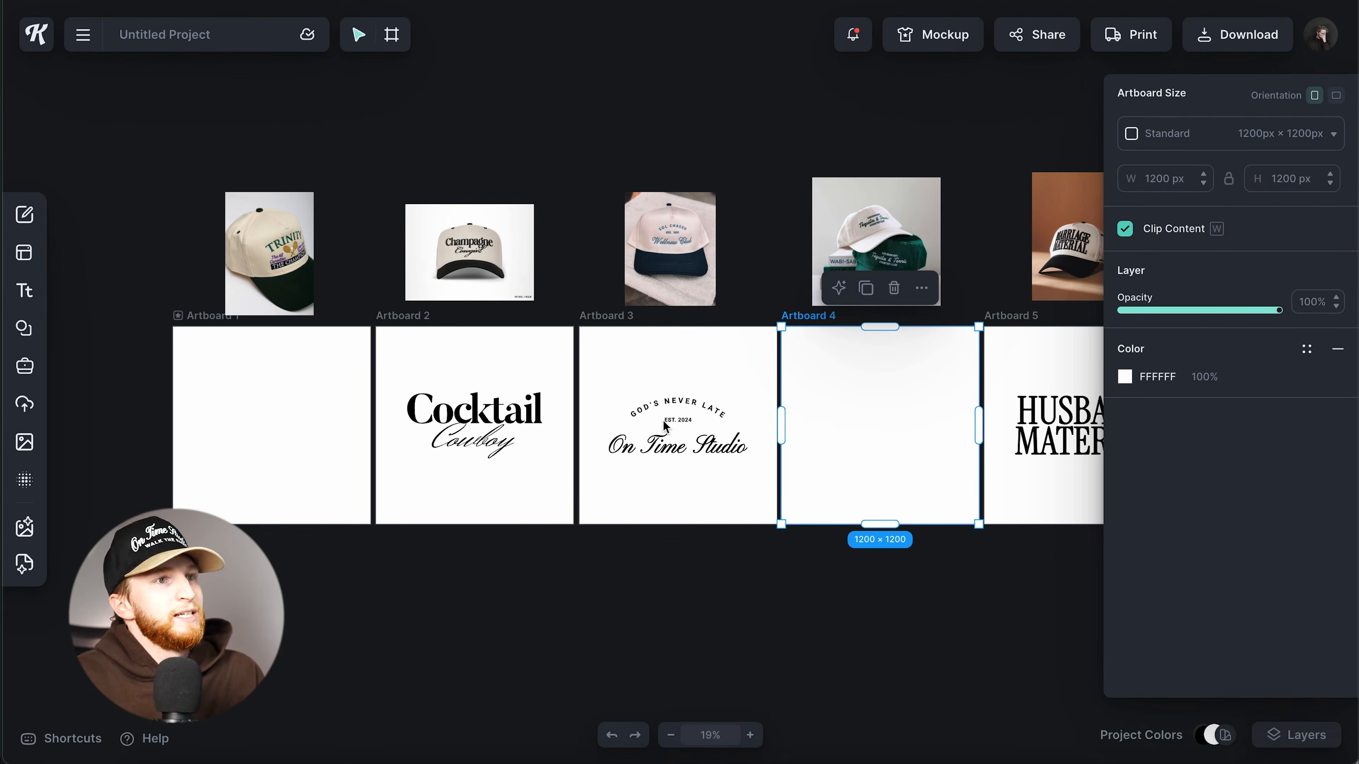
{"action": "scroll", "coordinate": [657, 457], "scroll_direction": "up", "scroll_amount": 6}
{"action": "scroll", "coordinate": [657, 458], "scroll_direction": "right", "scroll_amount": 8}
{"action": "scroll", "coordinate": [657, 457], "scroll_direction": "down", "scroll_amount": 5}
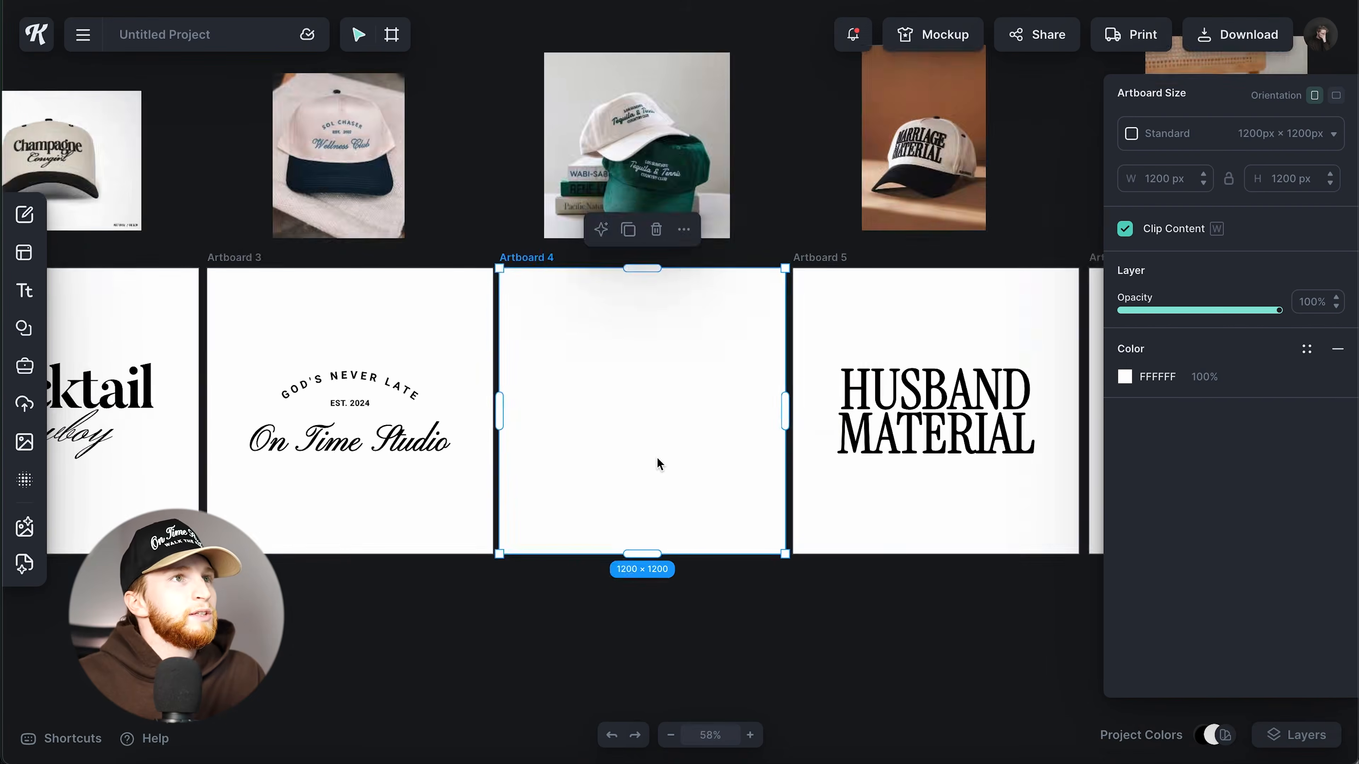
{"action": "scroll", "coordinate": [657, 457], "scroll_direction": "down", "scroll_amount": 3}
{"action": "scroll", "coordinate": [657, 458], "scroll_direction": "left", "scroll_amount": 3}
{"action": "scroll", "coordinate": [657, 457], "scroll_direction": "right", "scroll_amount": 10}
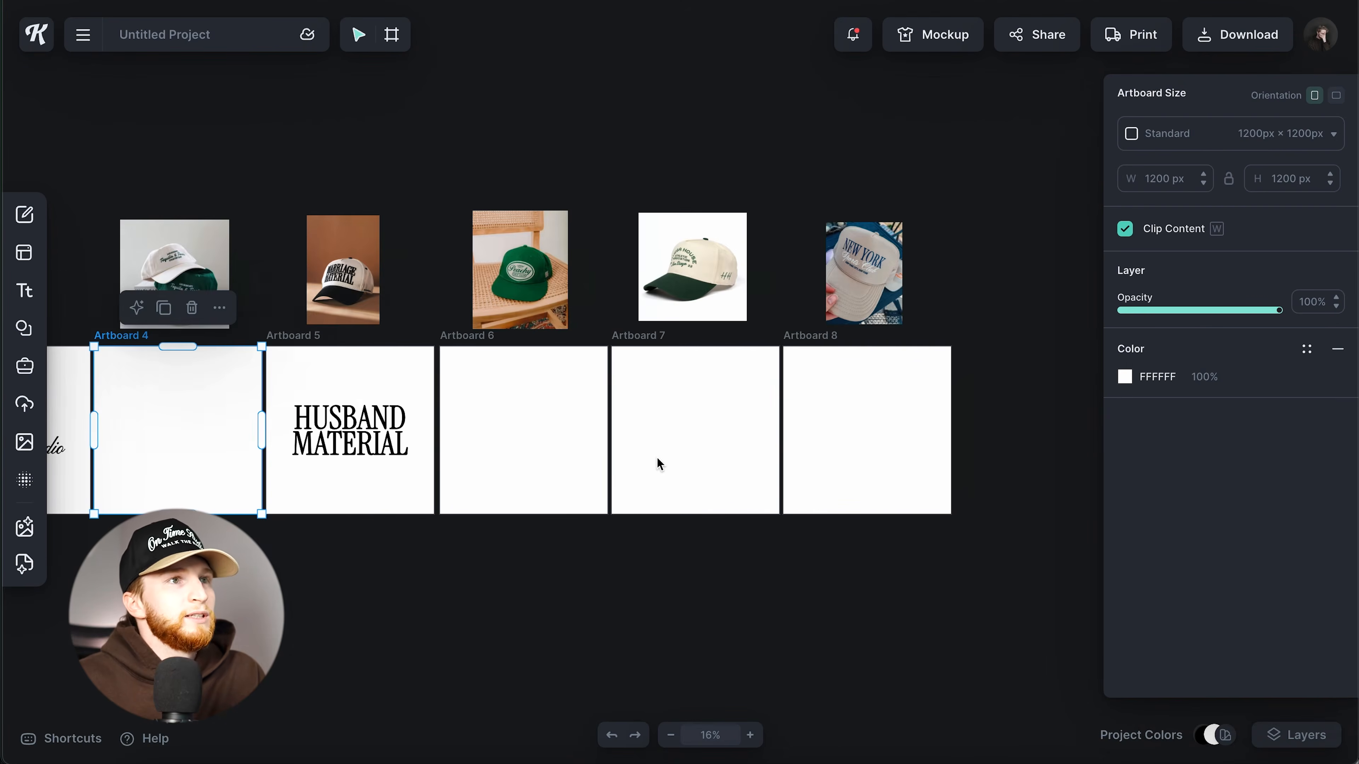
{"action": "scroll", "coordinate": [658, 458], "scroll_direction": "left", "scroll_amount": 2}
{"action": "scroll", "coordinate": [658, 458], "scroll_direction": "right", "scroll_amount": 8}
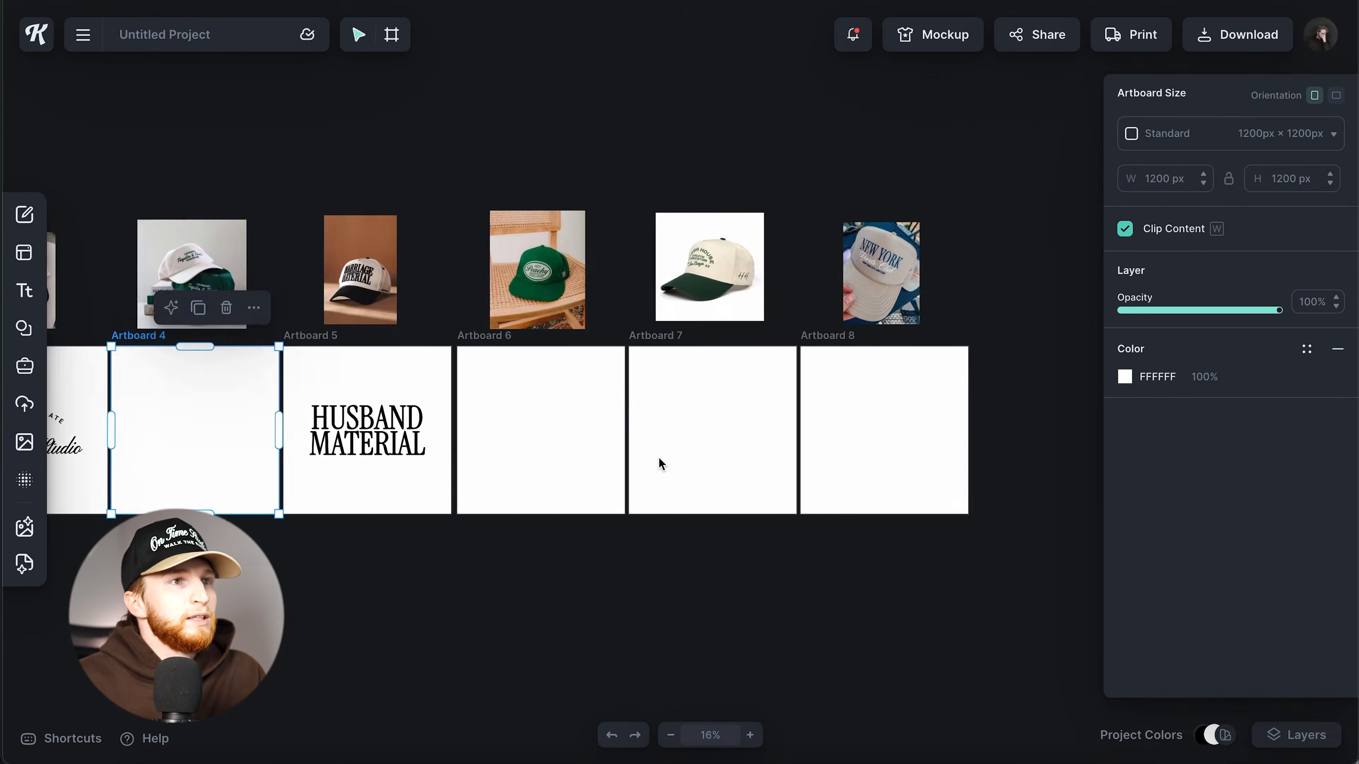
{"action": "scroll", "coordinate": [745, 406], "scroll_direction": "up", "scroll_amount": 5}
{"action": "scroll", "coordinate": [735, 428], "scroll_direction": "up", "scroll_amount": 2}
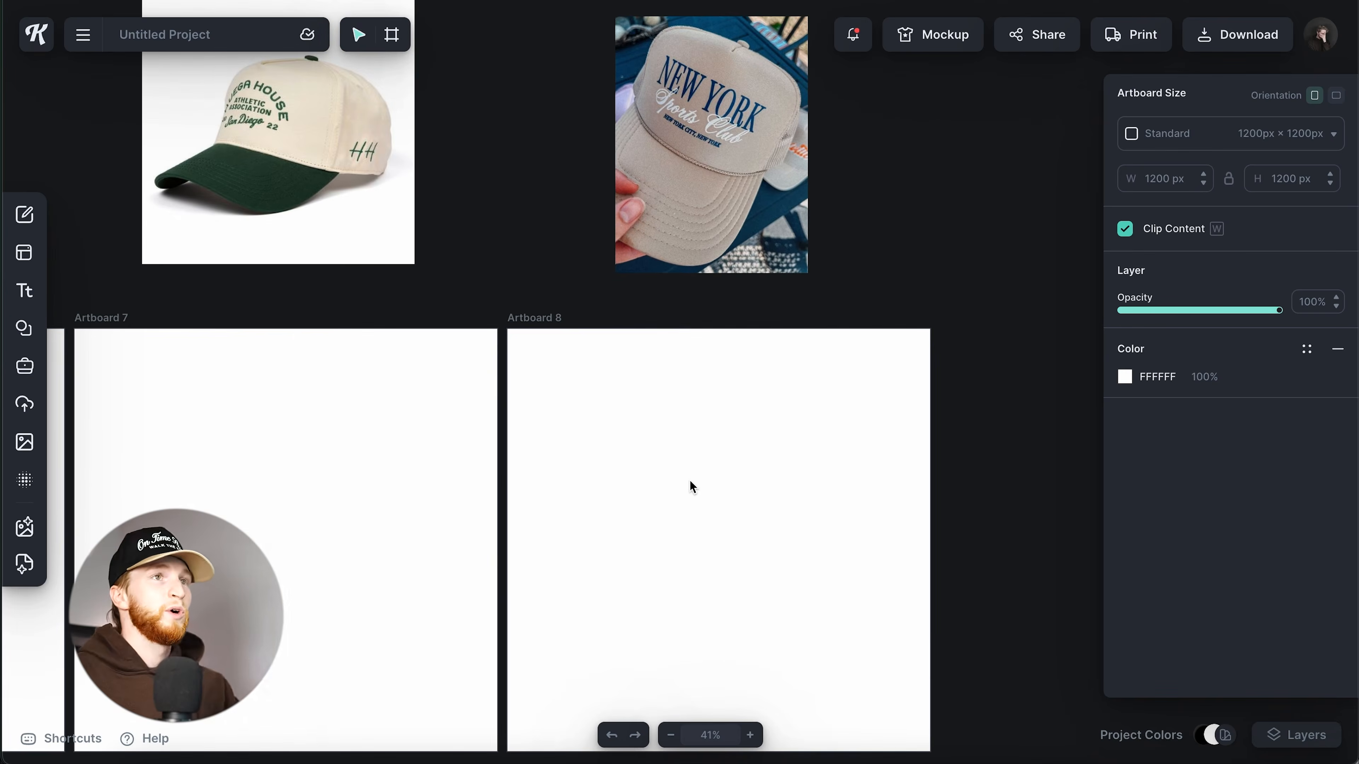
Step: Add a headline text to Artboard 8 and set its font to Instrument Serif
{"action": "left_click", "coordinate": [692, 479]}
{"action": "key", "text": "t"}
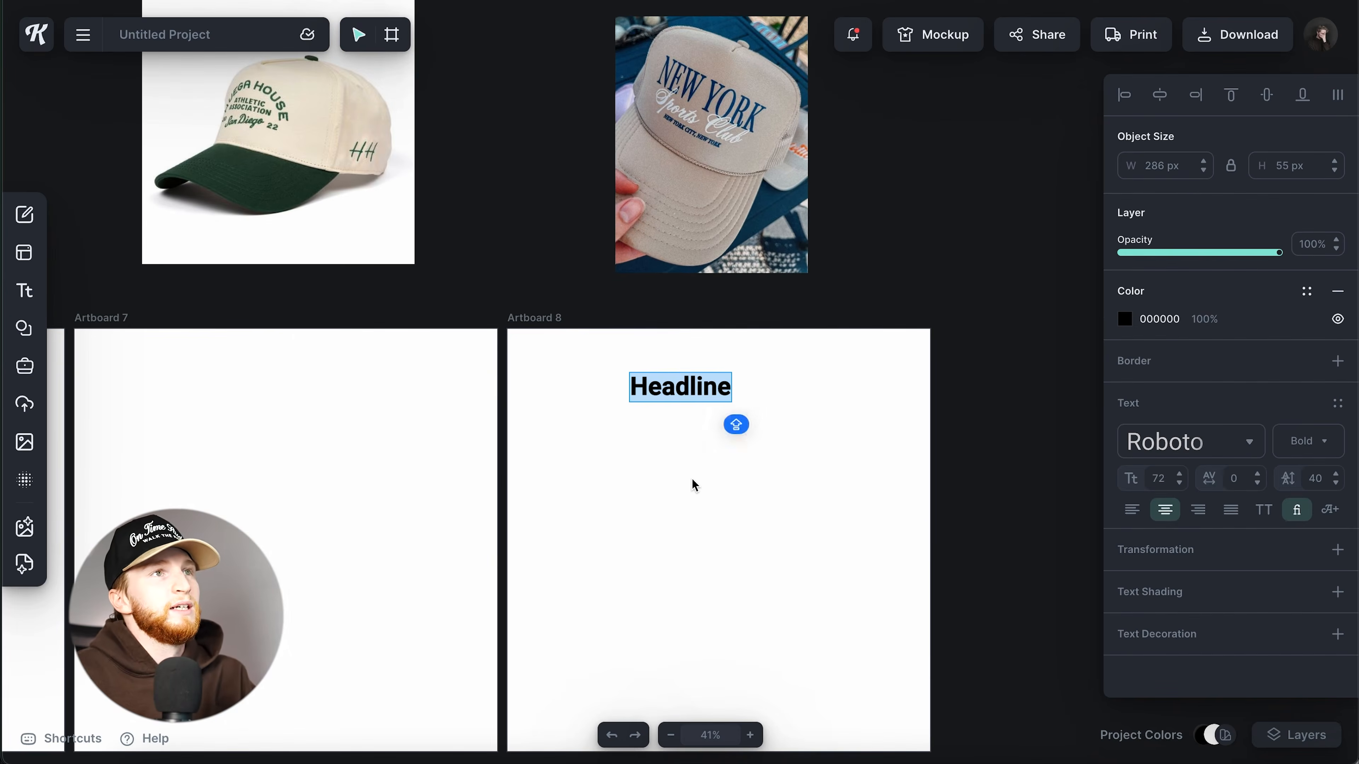
{"action": "left_click", "coordinate": [1197, 445]}
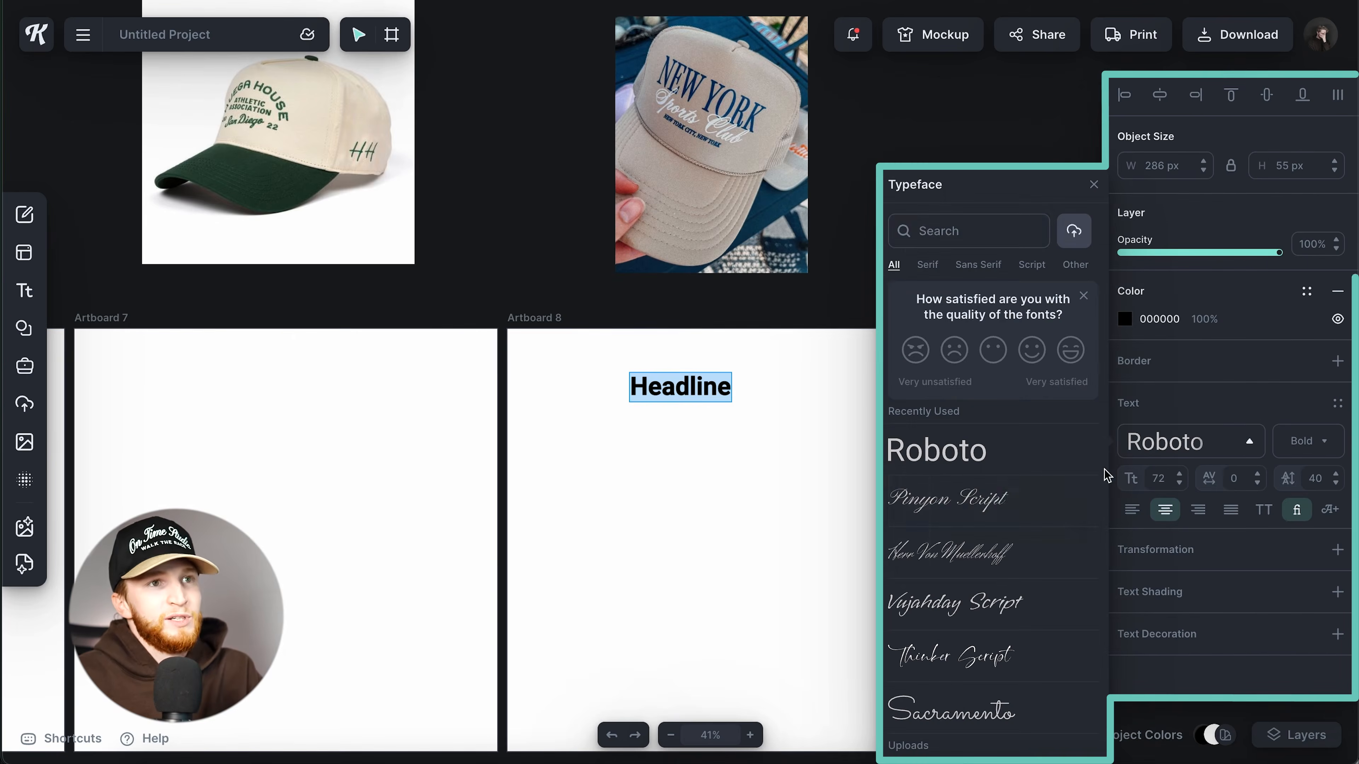
{"action": "left_click", "coordinate": [925, 231]}
{"action": "type", "text": "INS"}
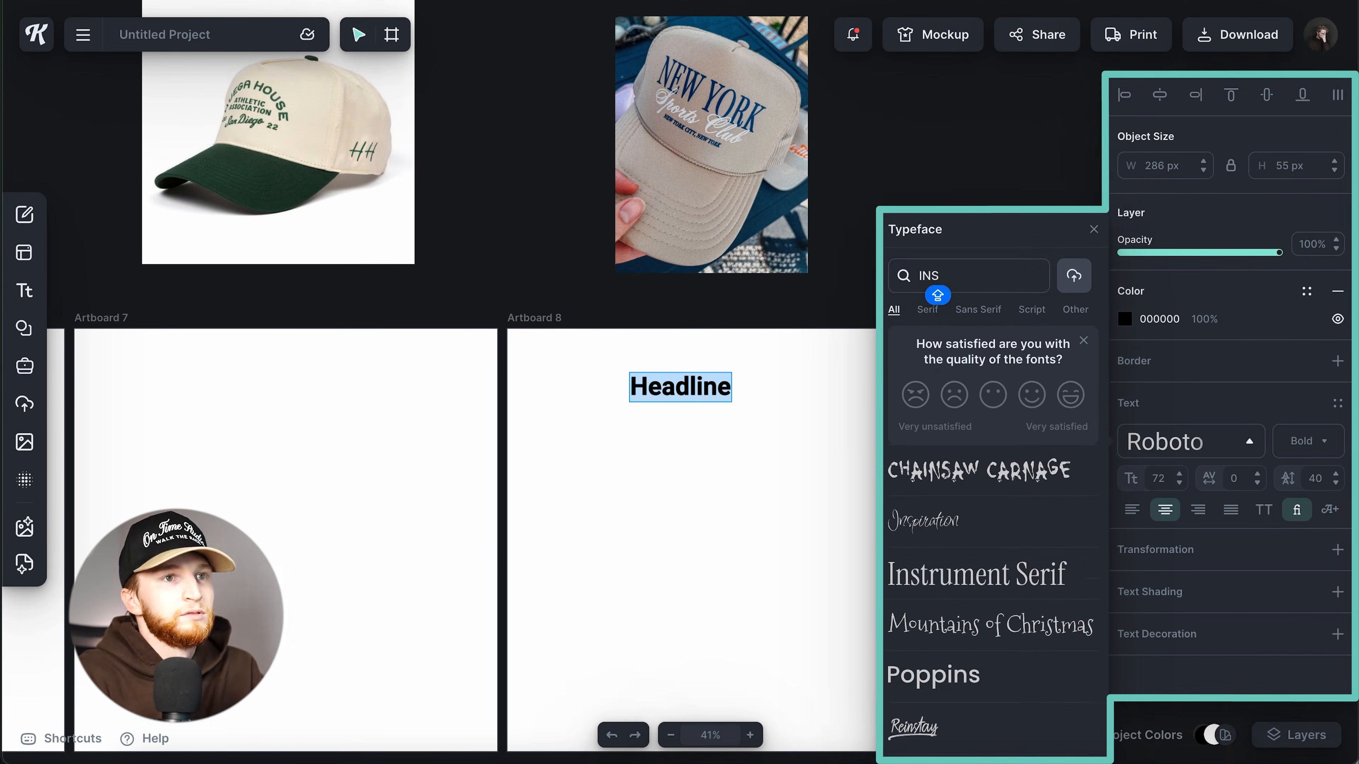
{"action": "left_click", "coordinate": [976, 574]}
Step: Enlarge the headline to about font size 265 in the middle of Artboard 8 and change its text to NEW YORK
{"action": "left_click", "coordinate": [679, 393]}
{"action": "left_click_drag", "start_coordinate": [735, 402], "coordinate": [760, 506]}
{"action": "double_click", "coordinate": [760, 506]}
{"action": "type", "text": "N"}
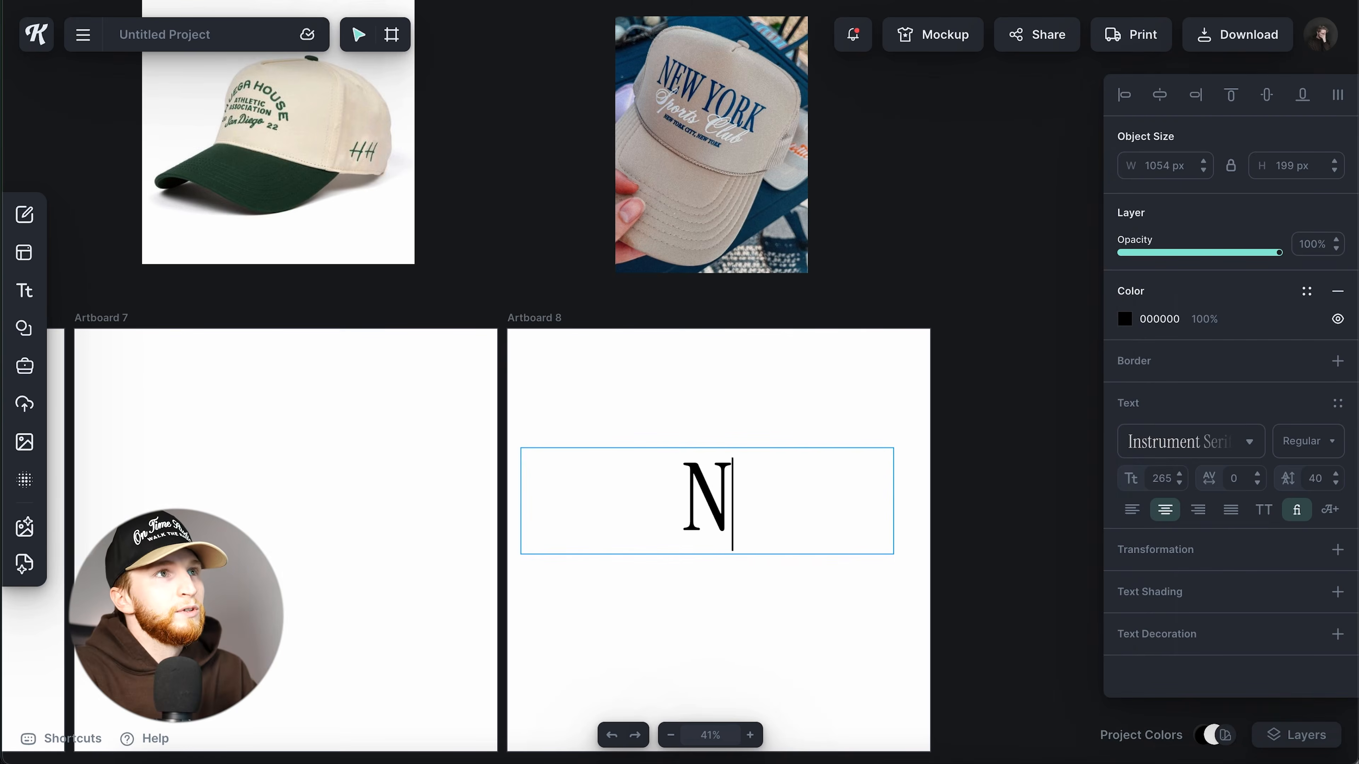
{"action": "type", "text": "EW YORK"}
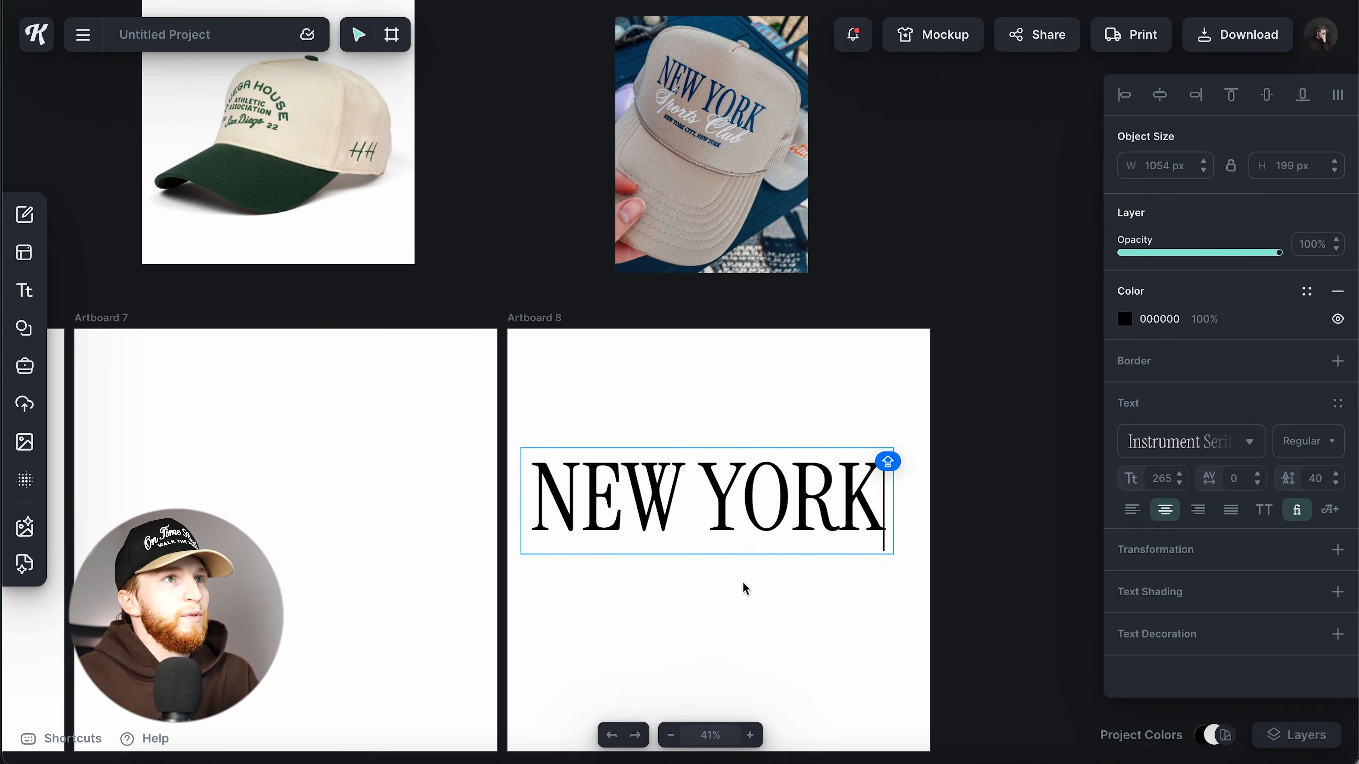
{"action": "key", "text": "Escape"}
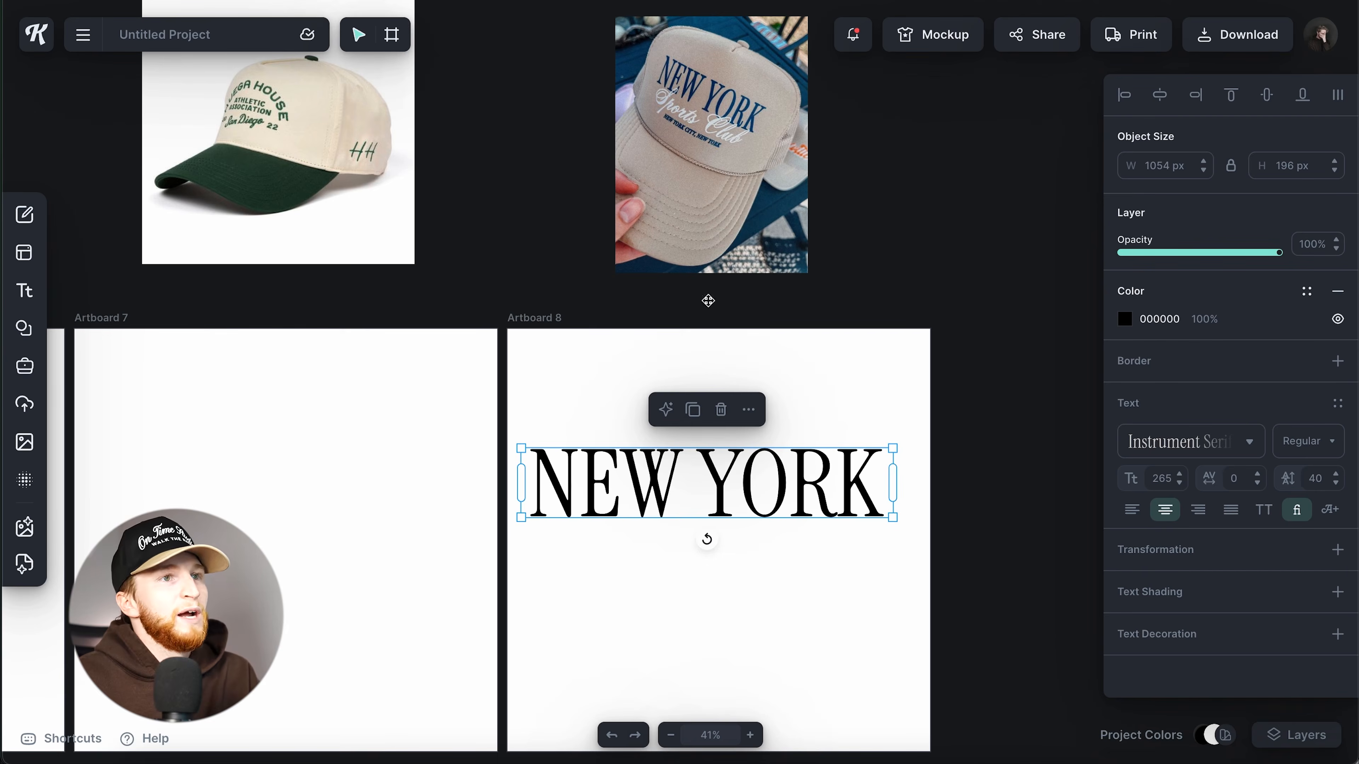
Step: Set NEW YORK's letter spacing to -20, scale it down to about size 208, and centre it horizontally on Artboard 8
{"action": "left_click", "coordinate": [1240, 479]}
{"action": "type", "text": "-20"}
{"action": "key", "text": "Return"}
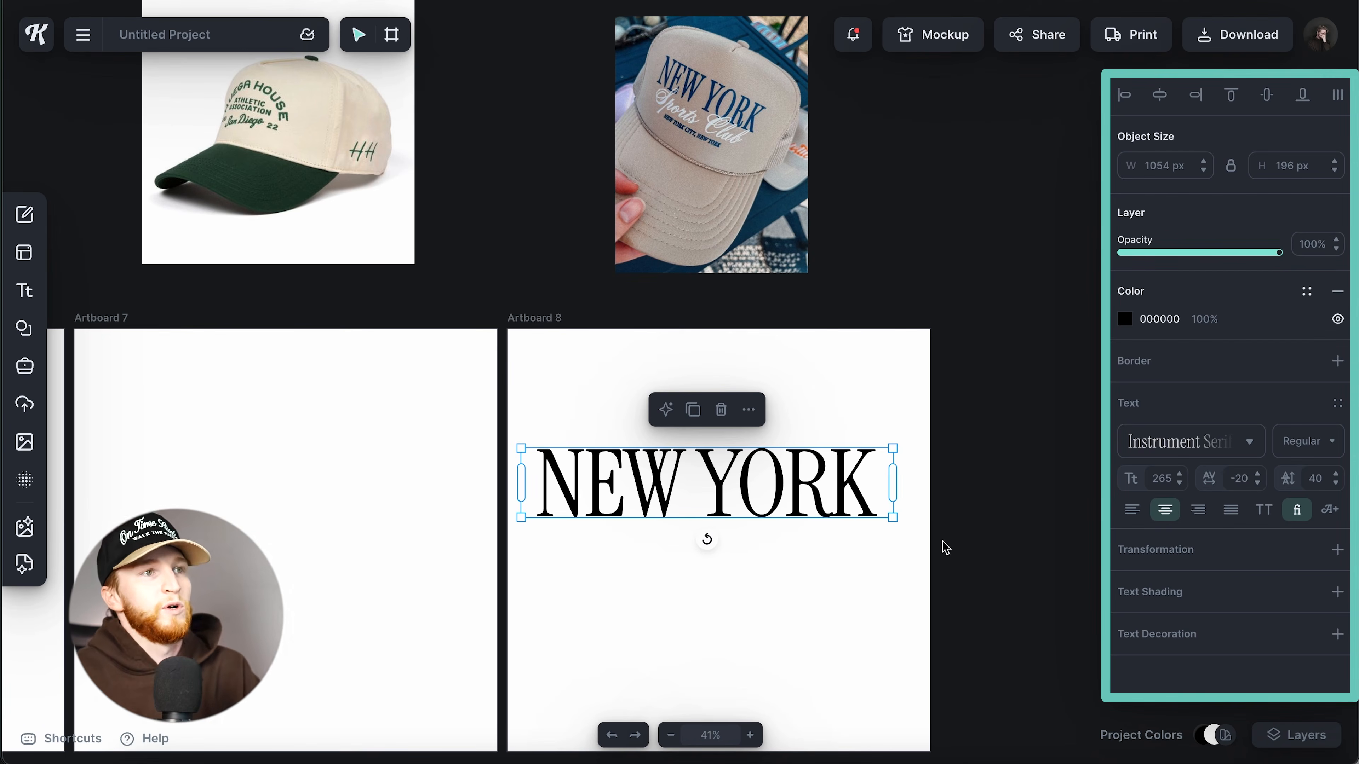
{"action": "left_click_drag", "start_coordinate": [893, 517], "coordinate": [852, 511]}
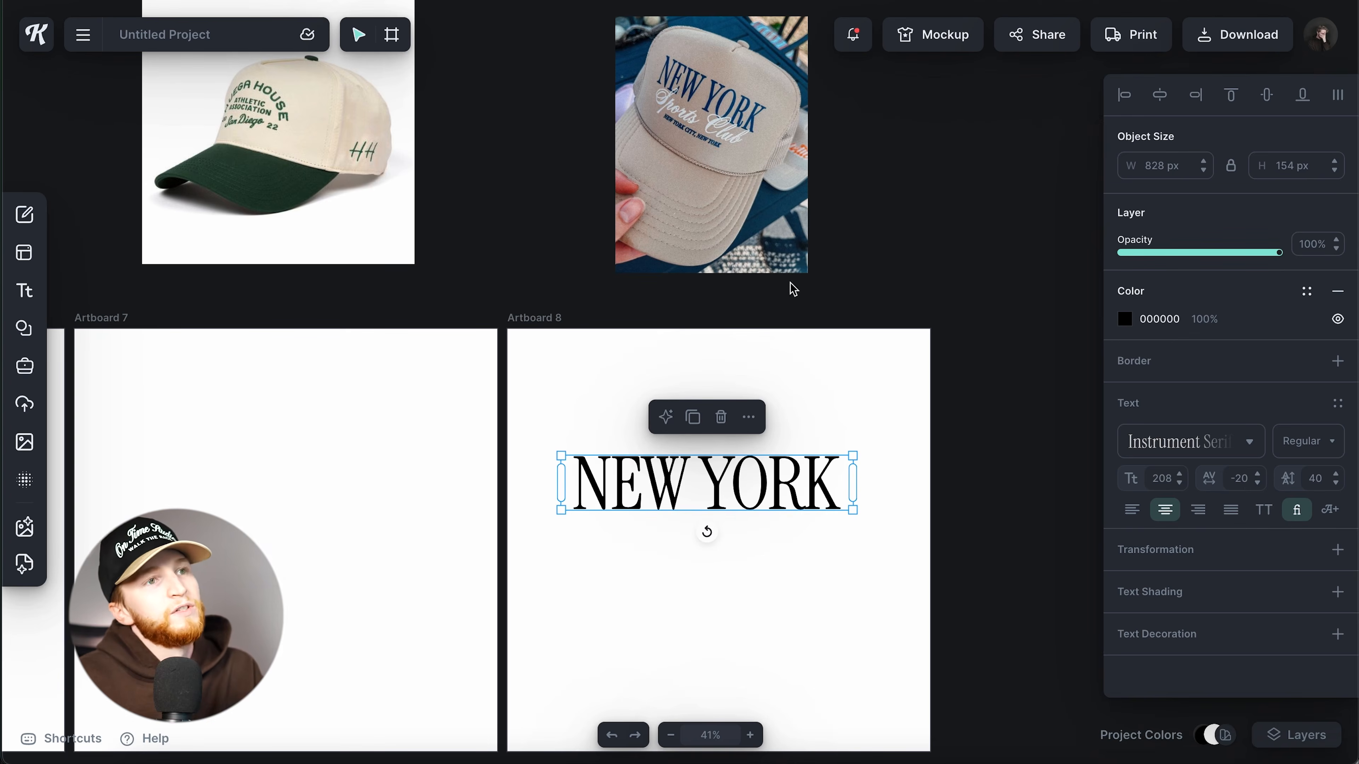
{"action": "left_click_drag", "start_coordinate": [769, 486], "coordinate": [778, 498]}
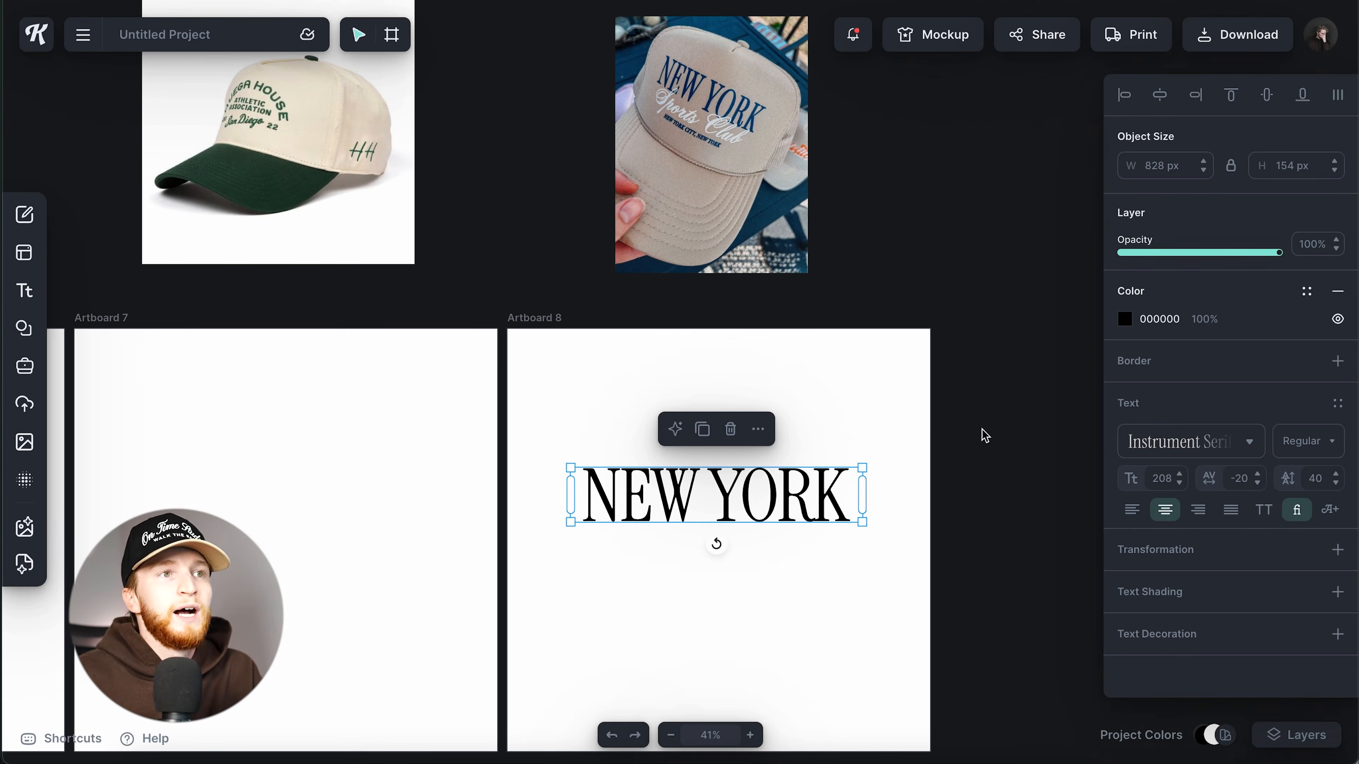
{"action": "left_click", "coordinate": [1161, 101]}
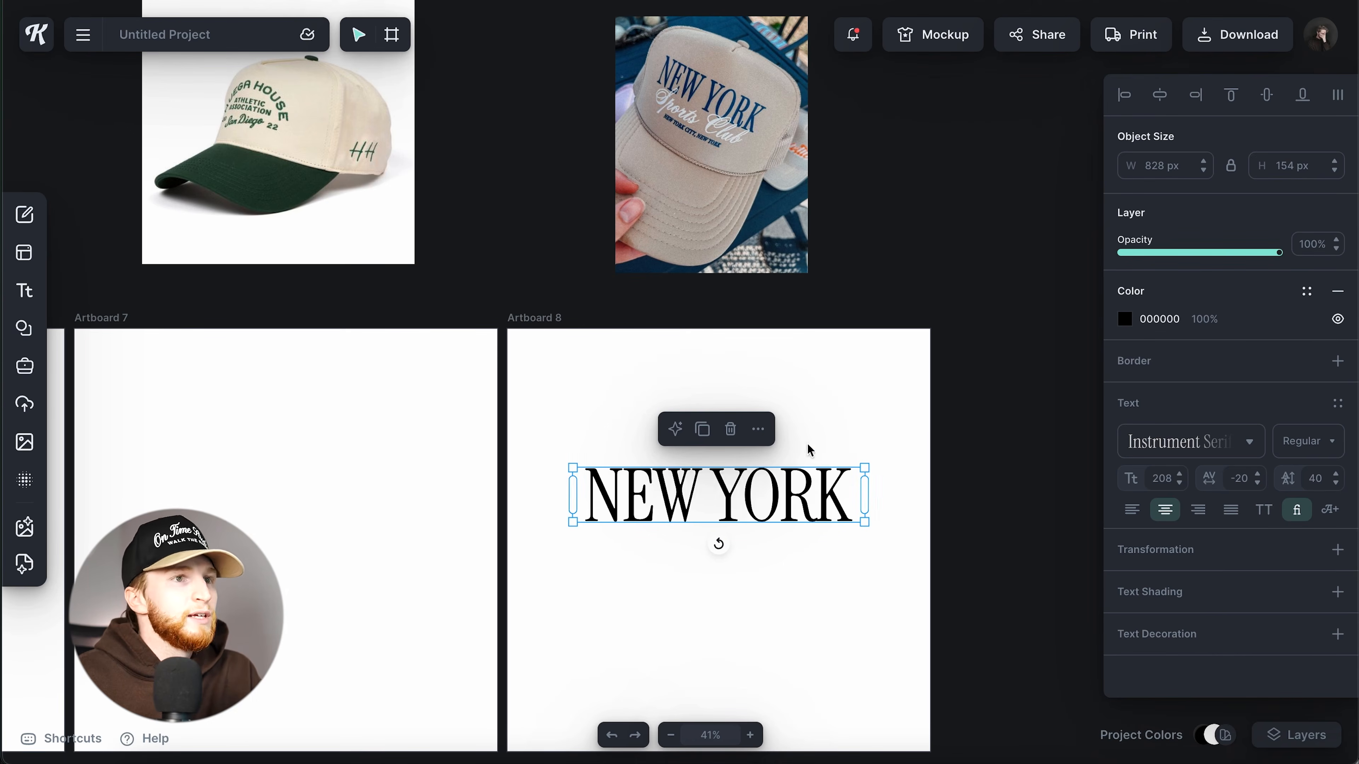
Step: Duplicate NEW YORK directly below itself and set the copy's font to Pinyon Script
{"action": "left_click_drag", "start_coordinate": [797, 487], "coordinate": [789, 569]}
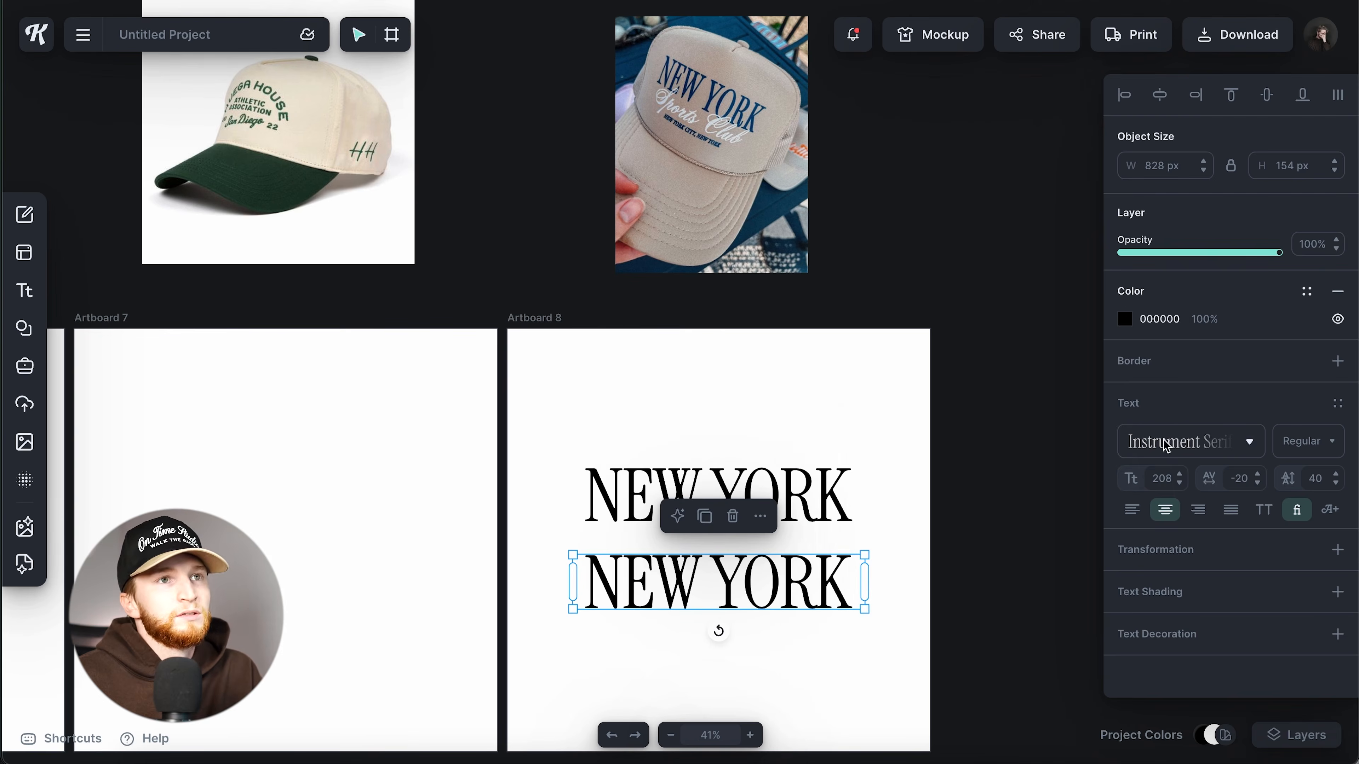
{"action": "left_click", "coordinate": [1166, 444]}
{"action": "left_click", "coordinate": [986, 236]}
{"action": "type", "text": "CHOP"}
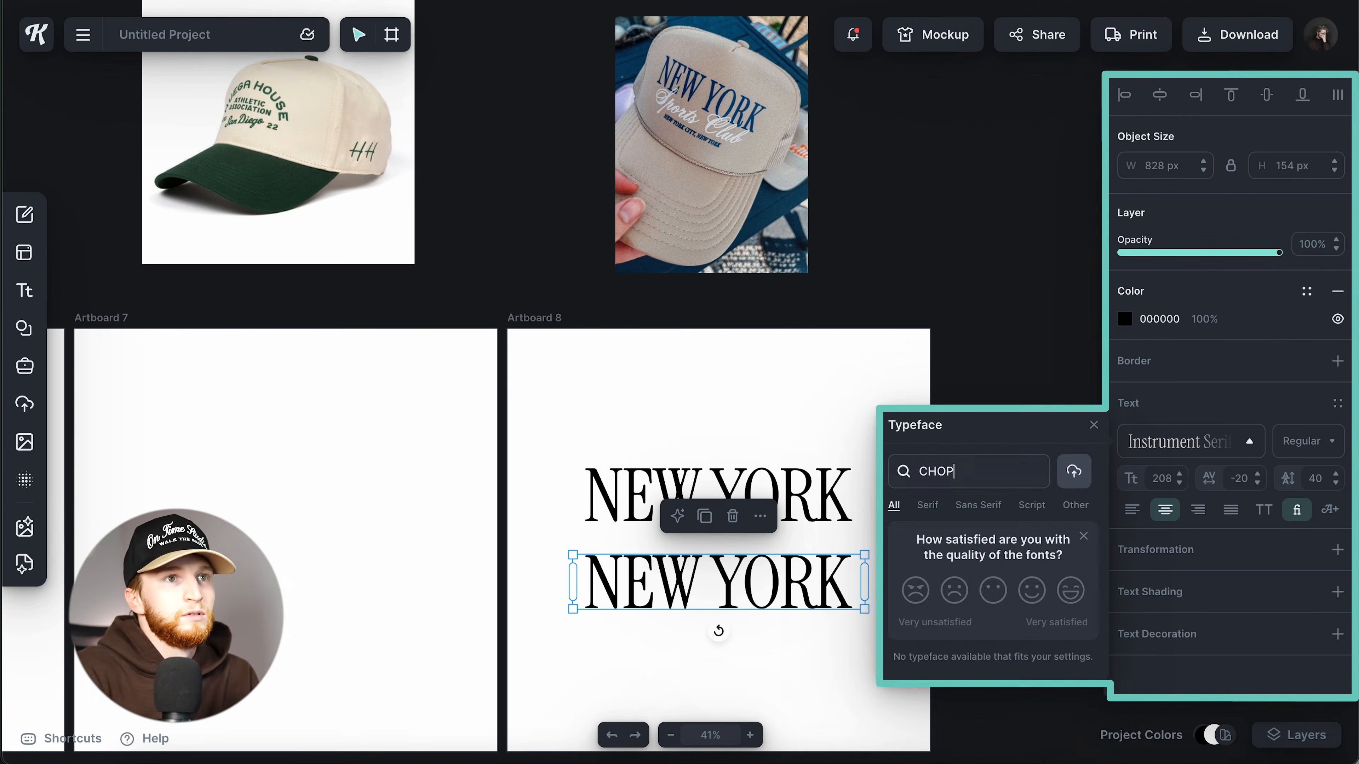
{"action": "key", "text": "BackSpace"}
{"action": "key", "text": "BackSpace"}
{"action": "key", "text": "BackSpace"}
{"action": "key", "text": "BackSpace"}
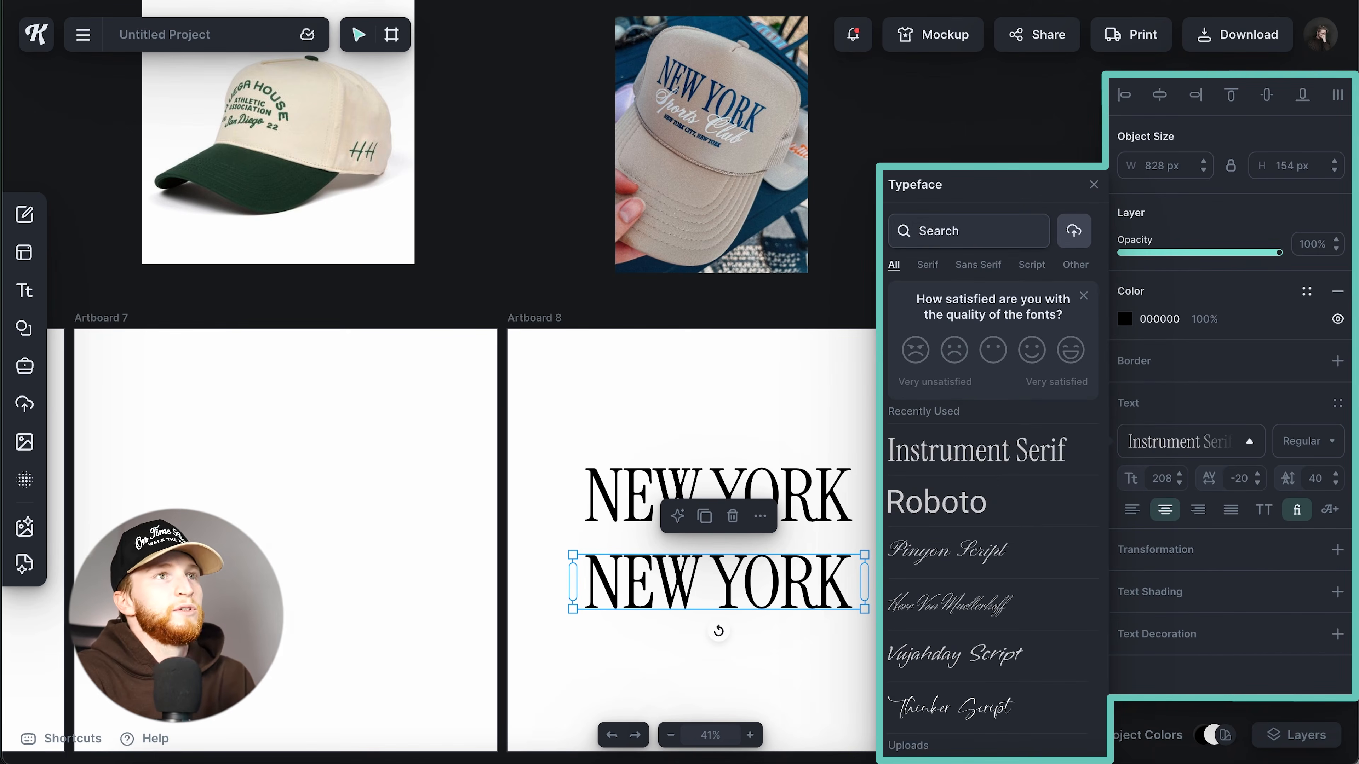
{"action": "type", "text": "PINYO"}
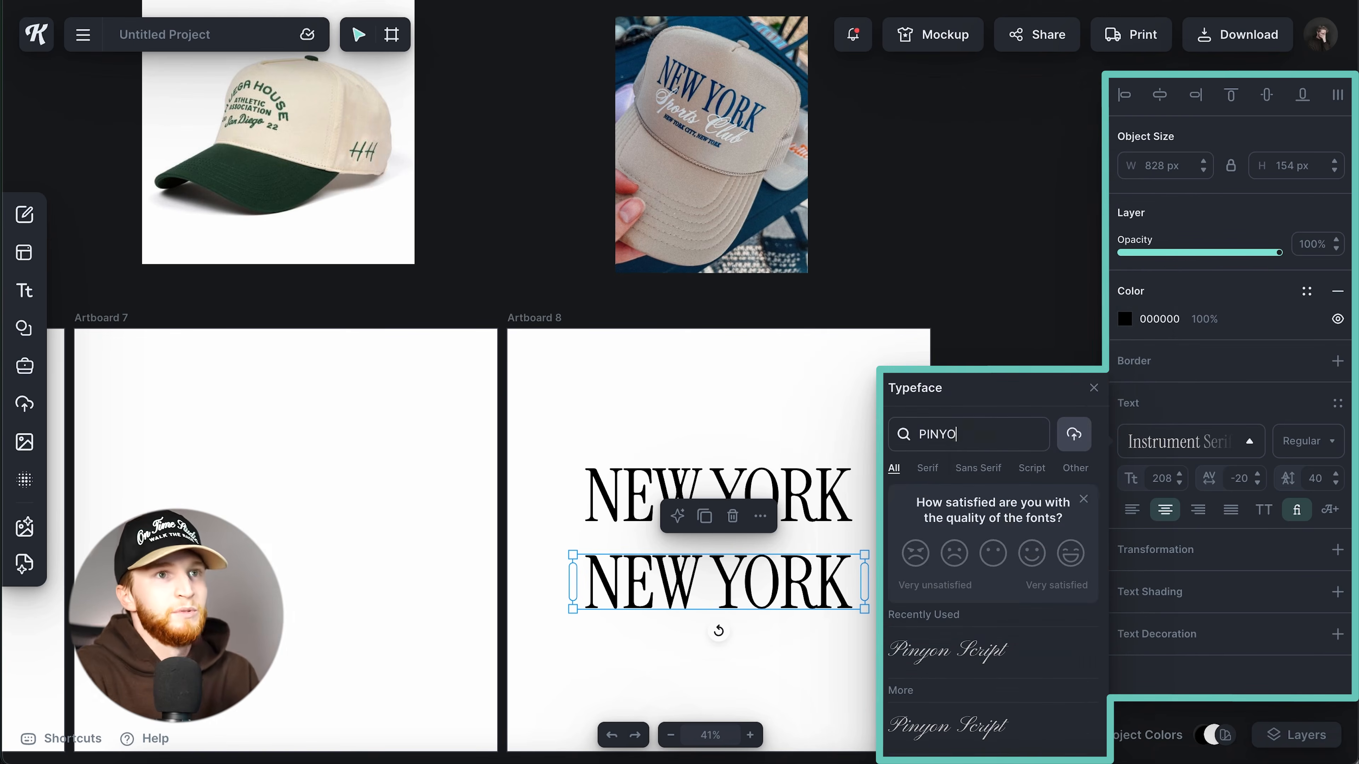
{"action": "left_click", "coordinate": [989, 663]}
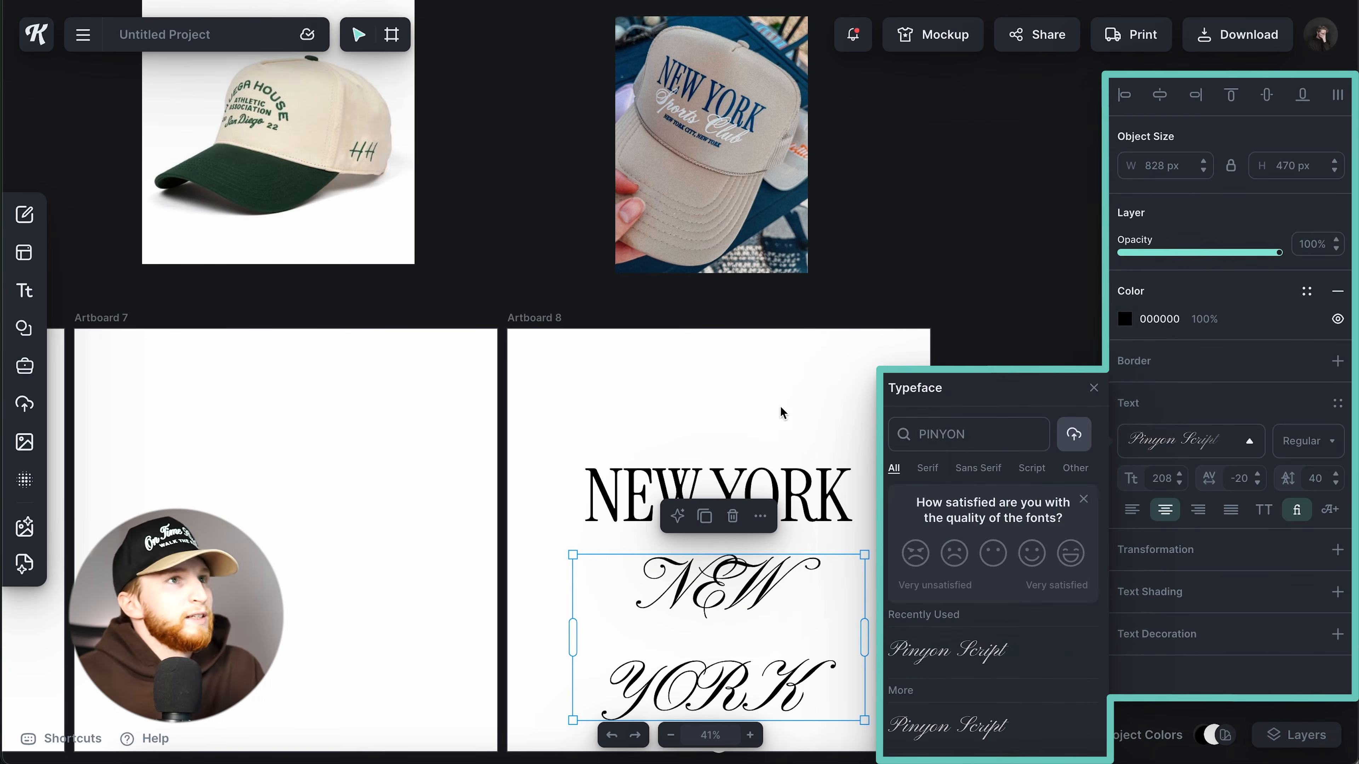
{"action": "left_click", "coordinate": [762, 351]}
Step: Change the script copy's text to Kittl Club, scale it to about size 140, and tuck it under NEW YORK
{"action": "scroll", "coordinate": [752, 545], "scroll_direction": "down", "scroll_amount": 2}
{"action": "left_click", "coordinate": [751, 546]}
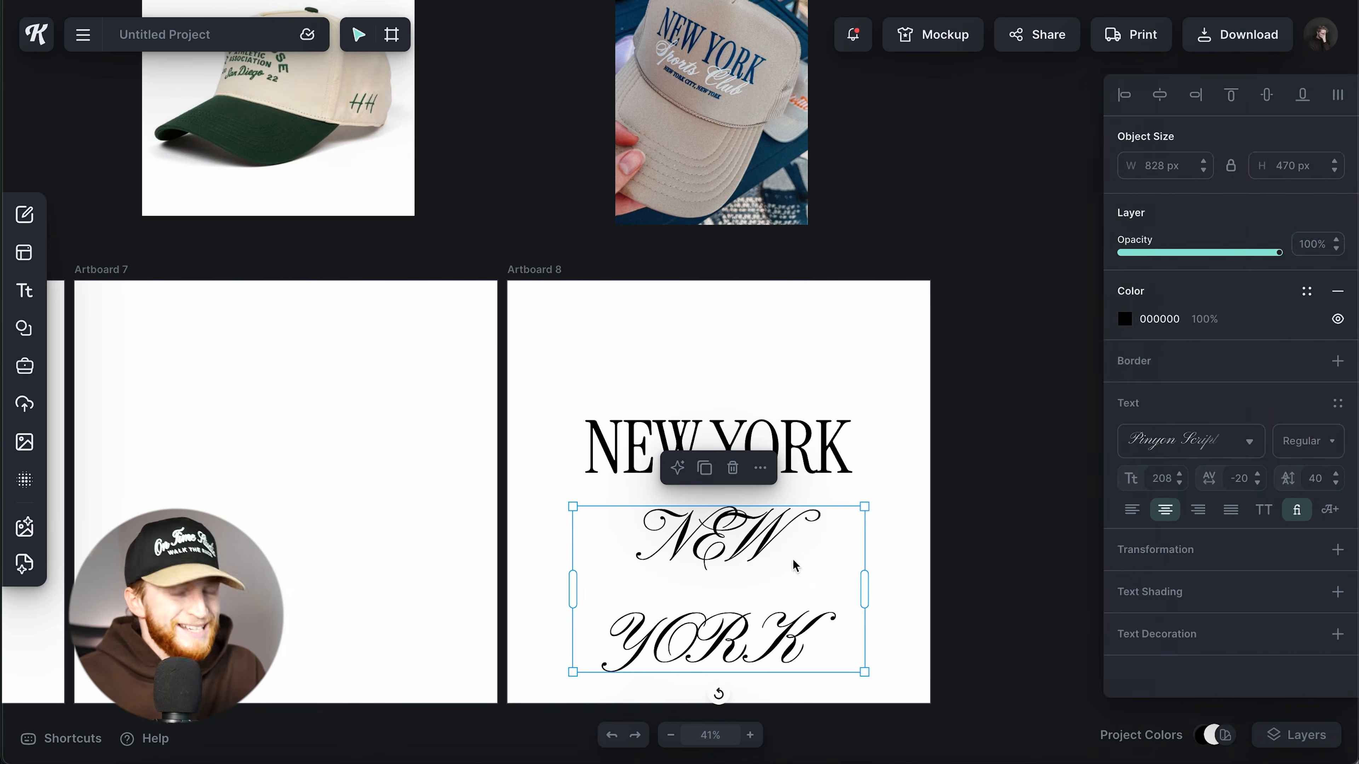
{"action": "left_click_drag", "start_coordinate": [864, 588], "coordinate": [946, 577]}
{"action": "double_click", "coordinate": [791, 525]}
{"action": "type", "text": "Kittl Club"}
{"action": "key", "text": "Escape"}
{"action": "left_click_drag", "start_coordinate": [946, 574], "coordinate": [871, 563]}
{"action": "left_click_drag", "start_coordinate": [746, 559], "coordinate": [742, 514]}
Step: Recolour NEW YORK with the navy blue sampled from the lettering in the New York hat photo
{"action": "left_click", "coordinate": [807, 449]}
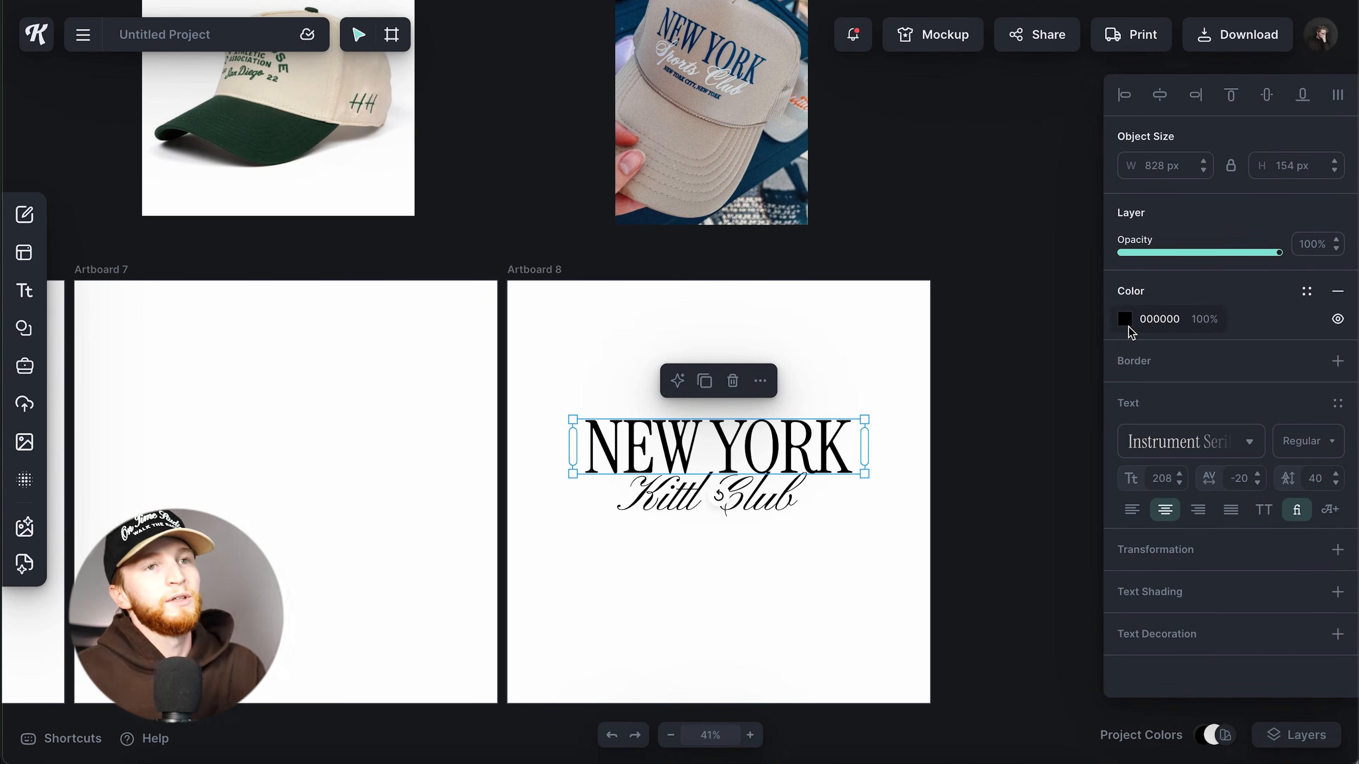
{"action": "left_click", "coordinate": [1125, 320]}
{"action": "left_click", "coordinate": [1125, 321]}
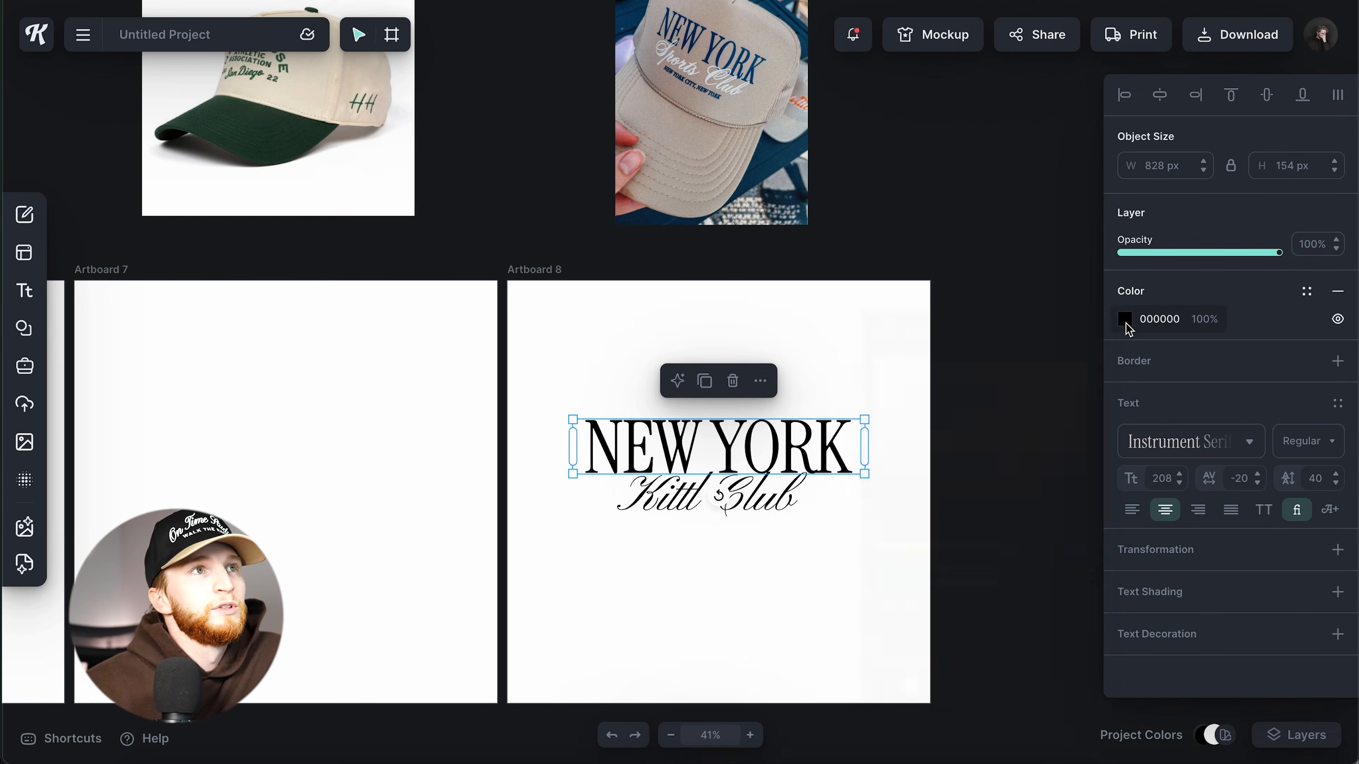
{"action": "left_click", "coordinate": [1126, 321]}
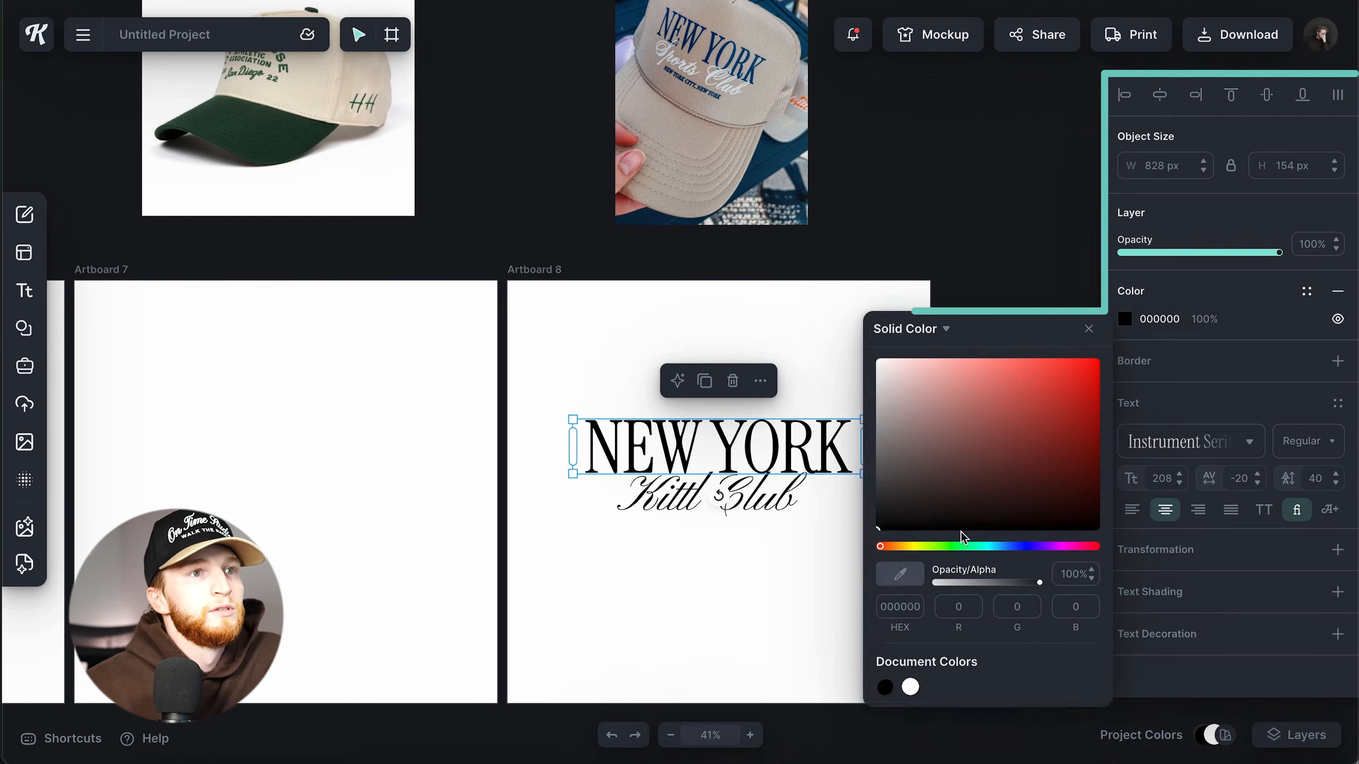
{"action": "left_click", "coordinate": [753, 73]}
Step: Fill Artboard 8's background with a light beige based on the colour sampled from the New York hat photo
{"action": "left_click", "coordinate": [770, 502]}
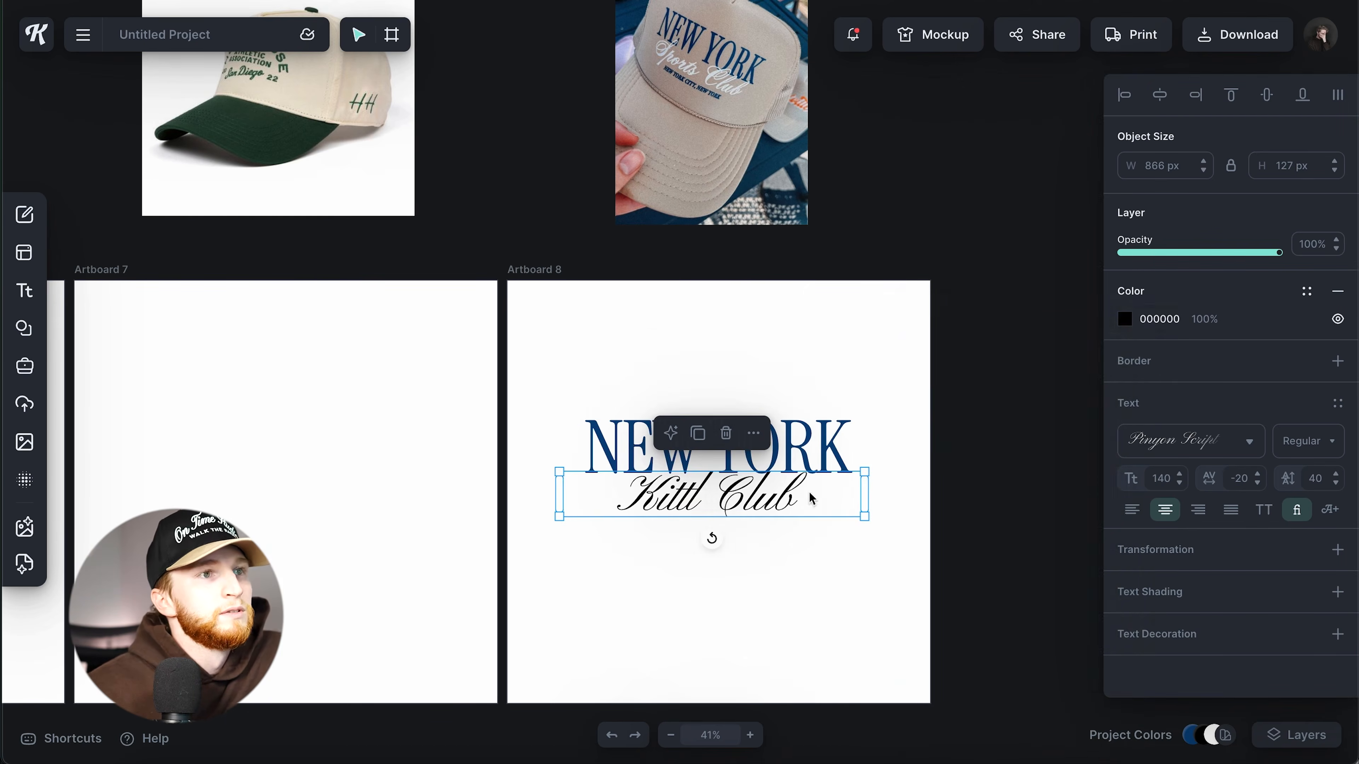
{"action": "left_click", "coordinate": [523, 269]}
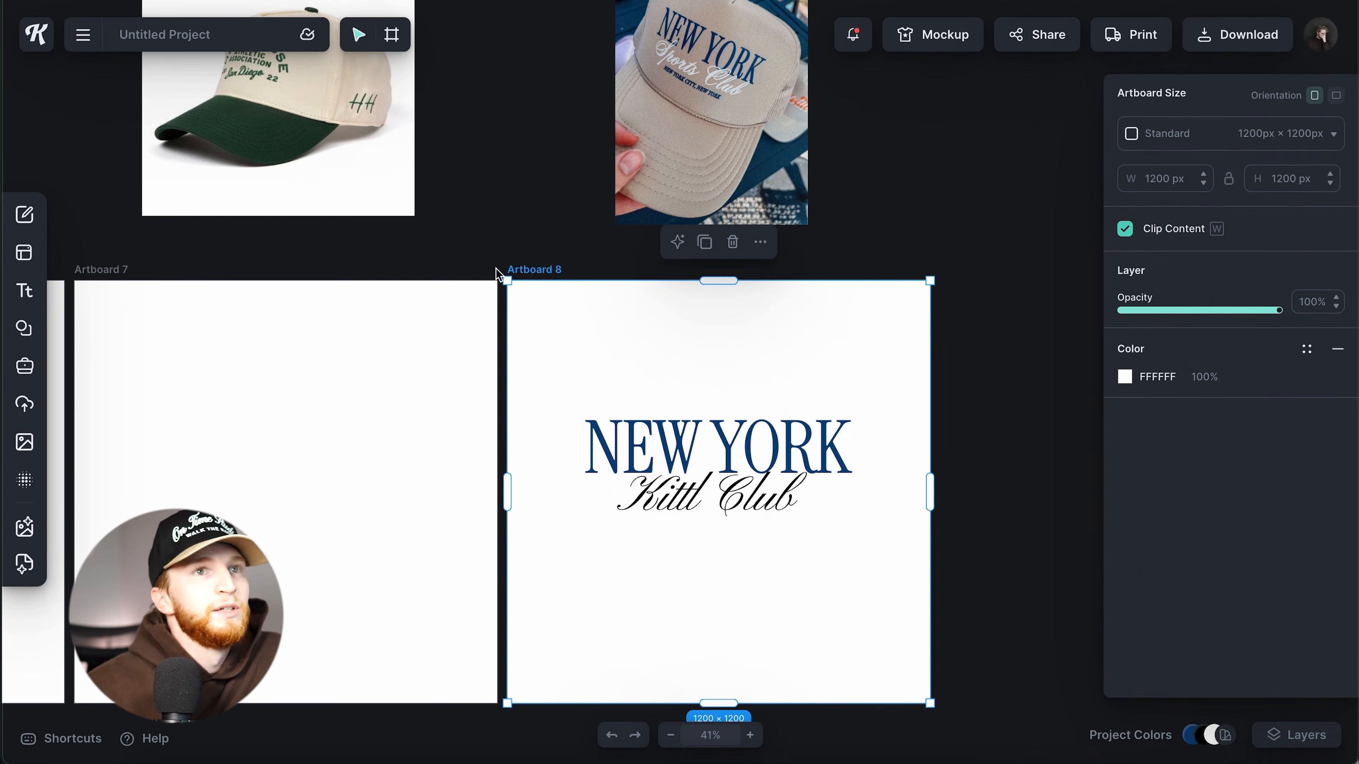
{"action": "left_click", "coordinate": [1124, 379]}
{"action": "left_click", "coordinate": [902, 428]}
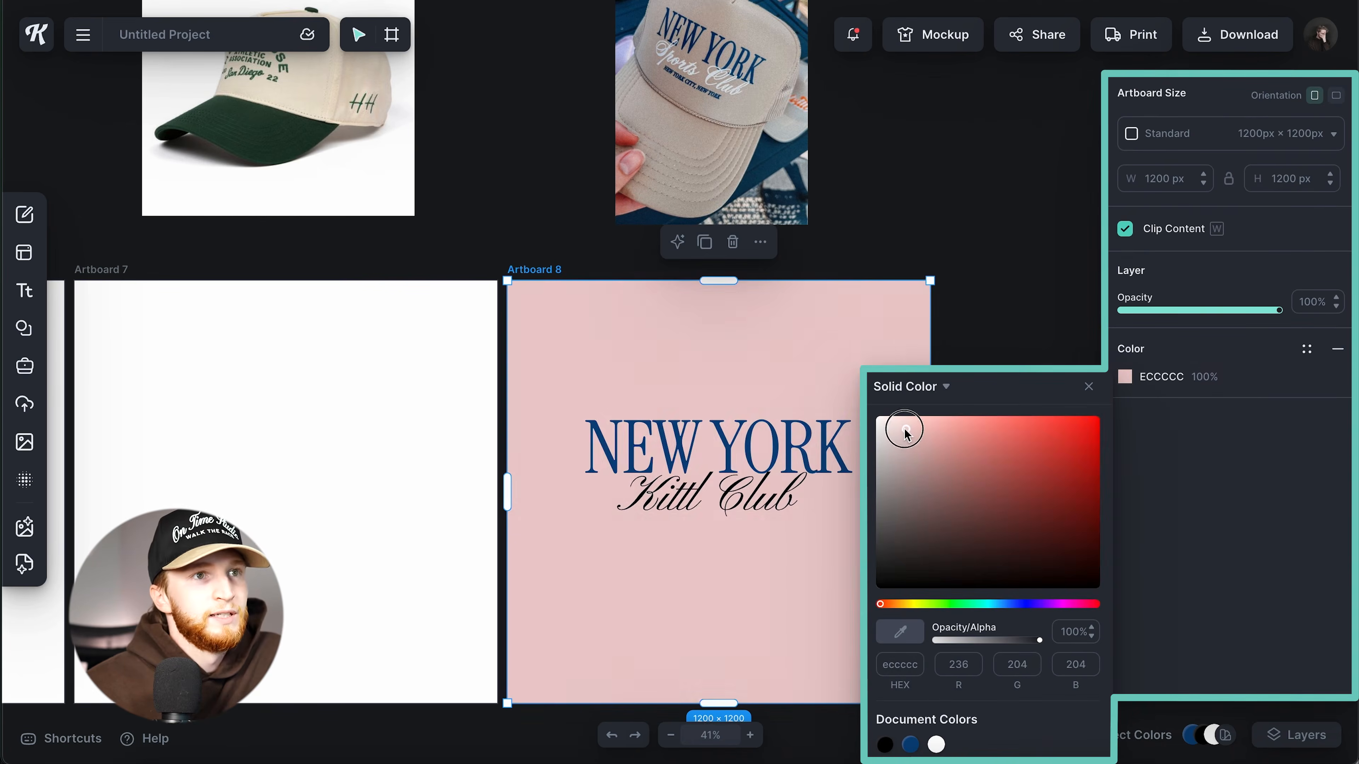
{"action": "left_click", "coordinate": [924, 604]}
{"action": "left_click_drag", "start_coordinate": [917, 605], "coordinate": [910, 605]}
{"action": "left_click_drag", "start_coordinate": [872, 443], "coordinate": [887, 441]}
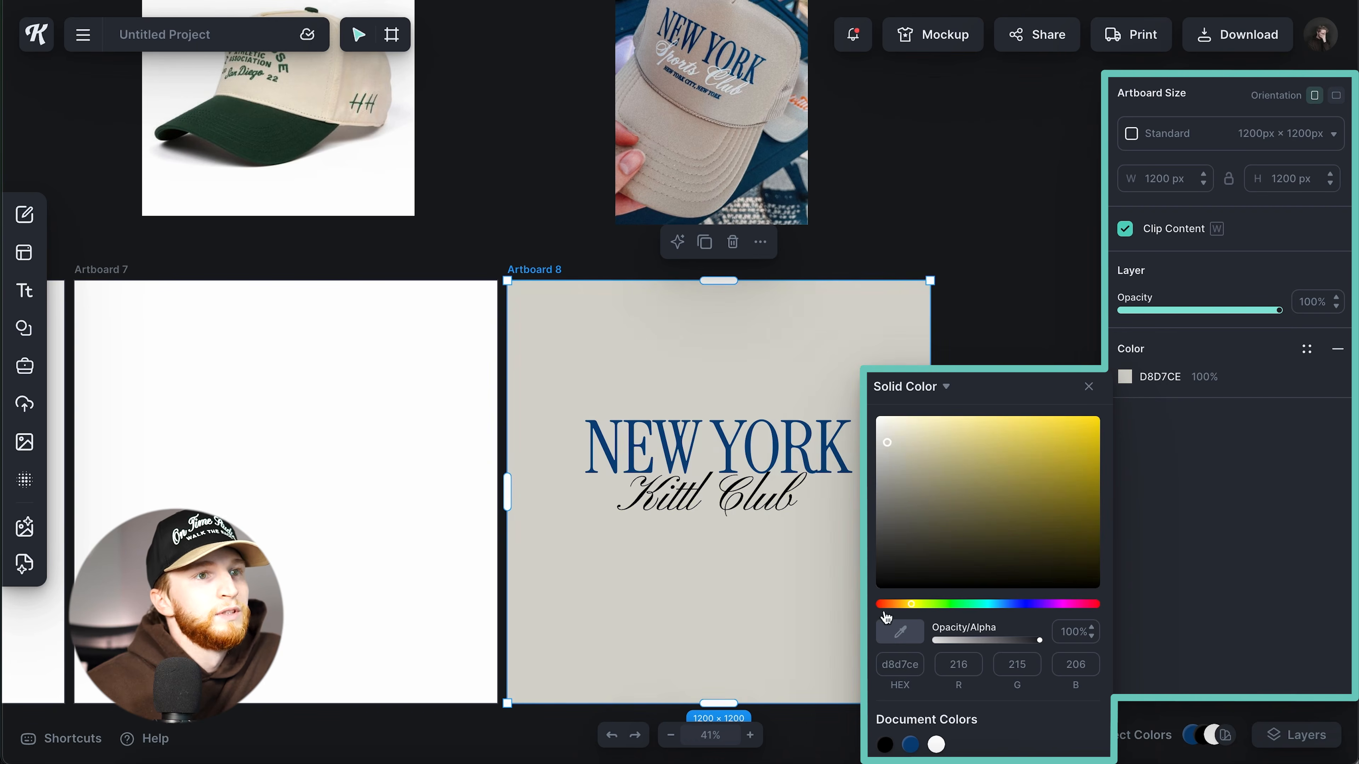
{"action": "left_click", "coordinate": [745, 114]}
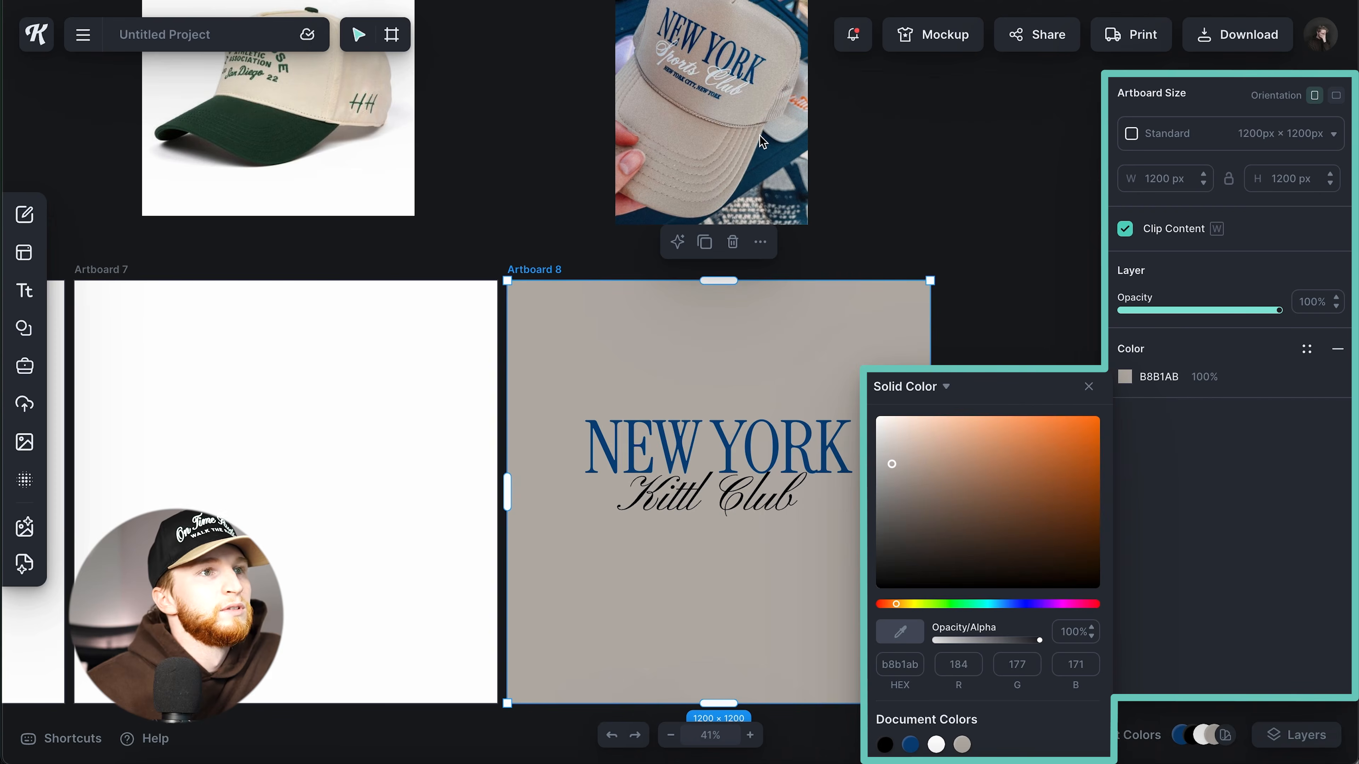
{"action": "left_click_drag", "start_coordinate": [900, 455], "coordinate": [891, 431]}
Step: Recolour the Kittl Club script text white
{"action": "left_click", "coordinate": [706, 495]}
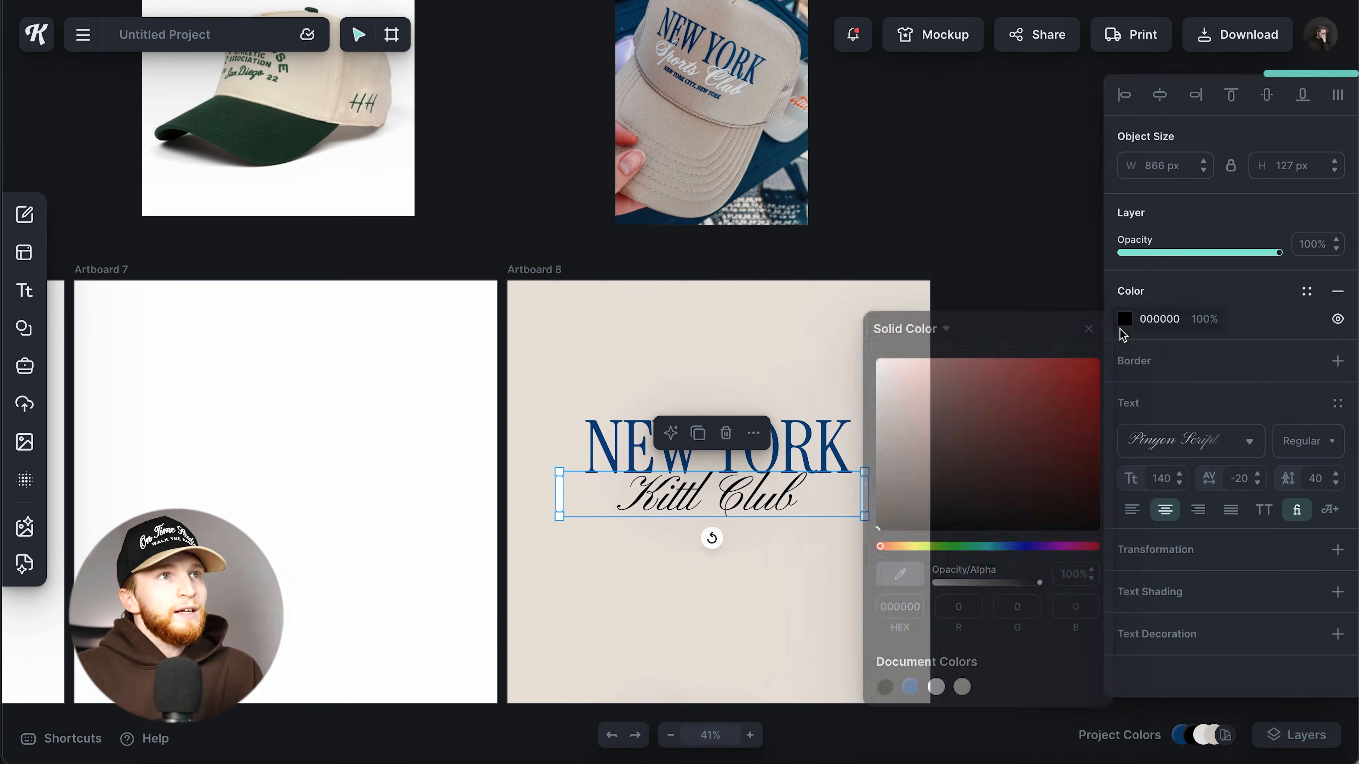
{"action": "left_click", "coordinate": [936, 686]}
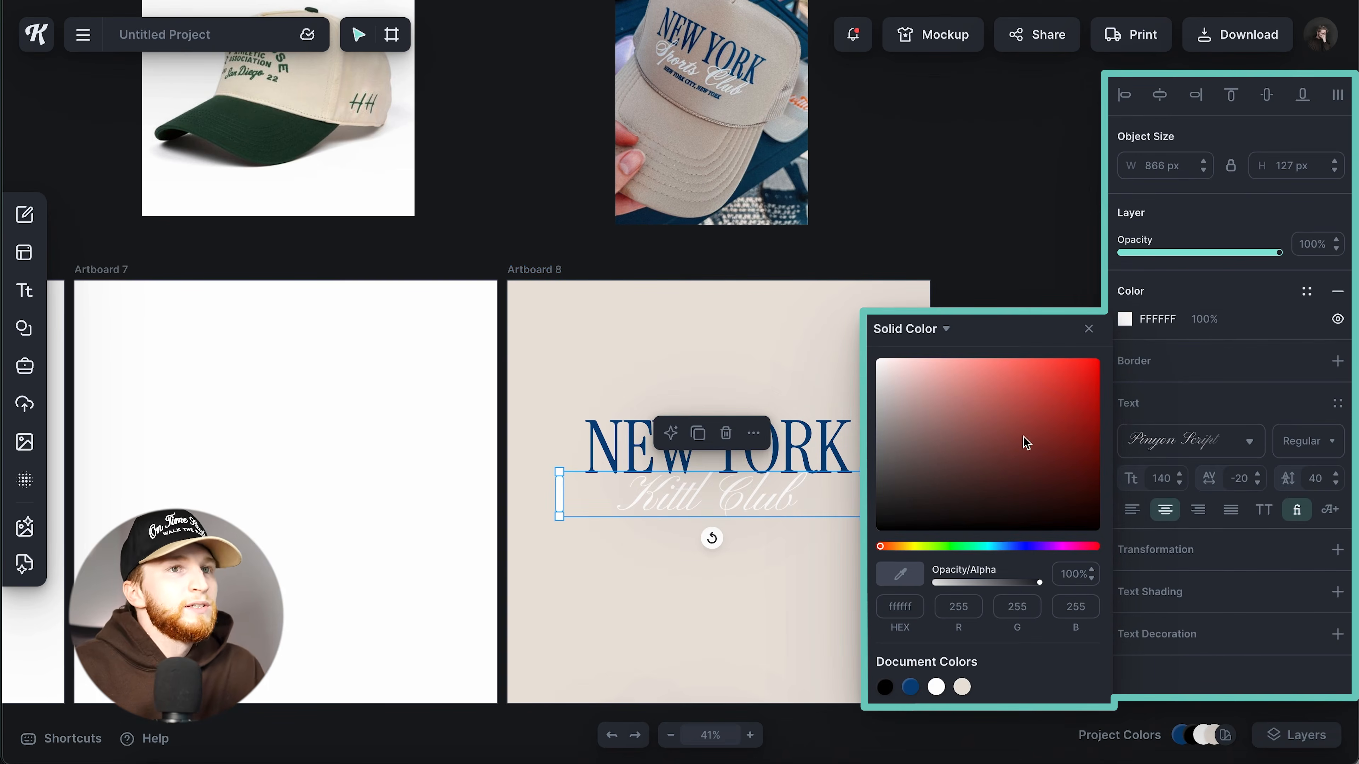
{"action": "left_click", "coordinate": [1089, 329]}
Step: Darken Artboard 8's background to the beige D3C6BB
{"action": "left_click", "coordinate": [535, 269]}
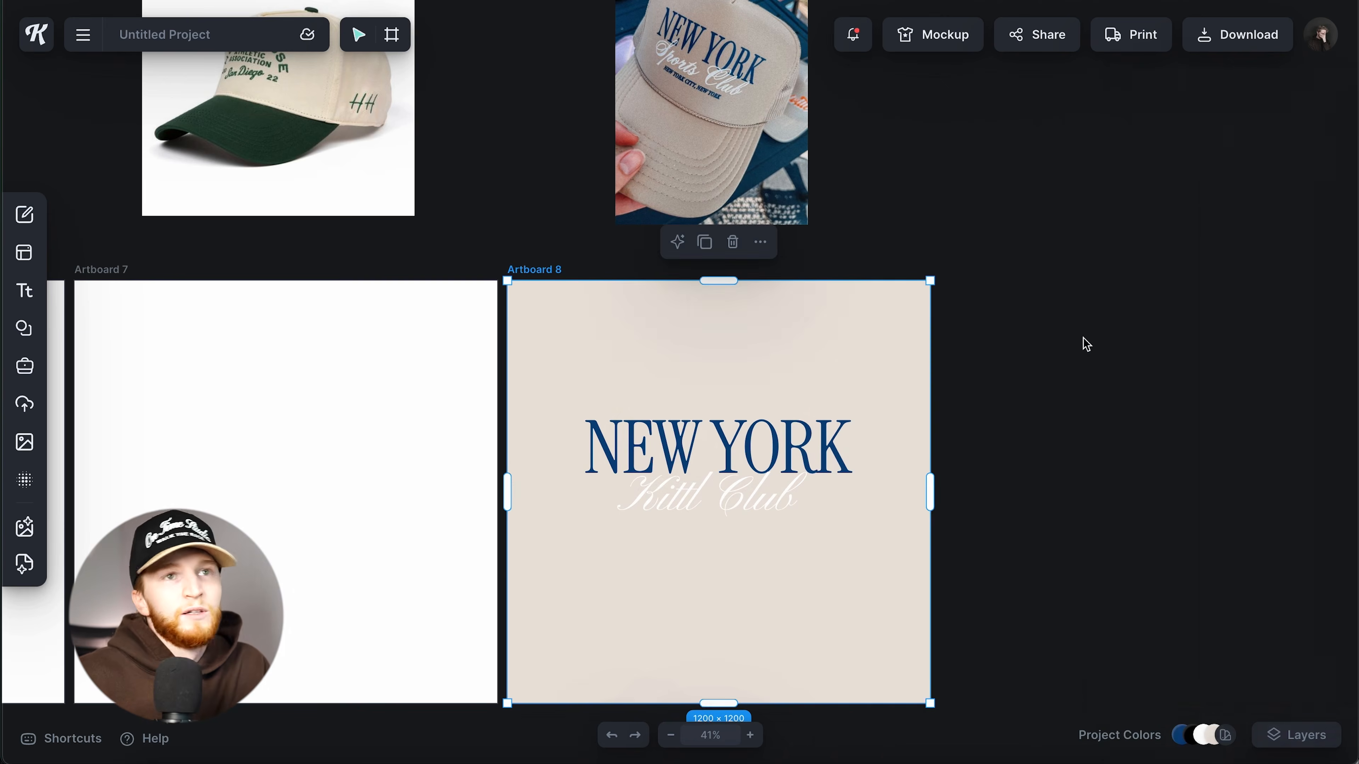
{"action": "left_click", "coordinate": [1125, 377]}
{"action": "left_click", "coordinate": [901, 447]}
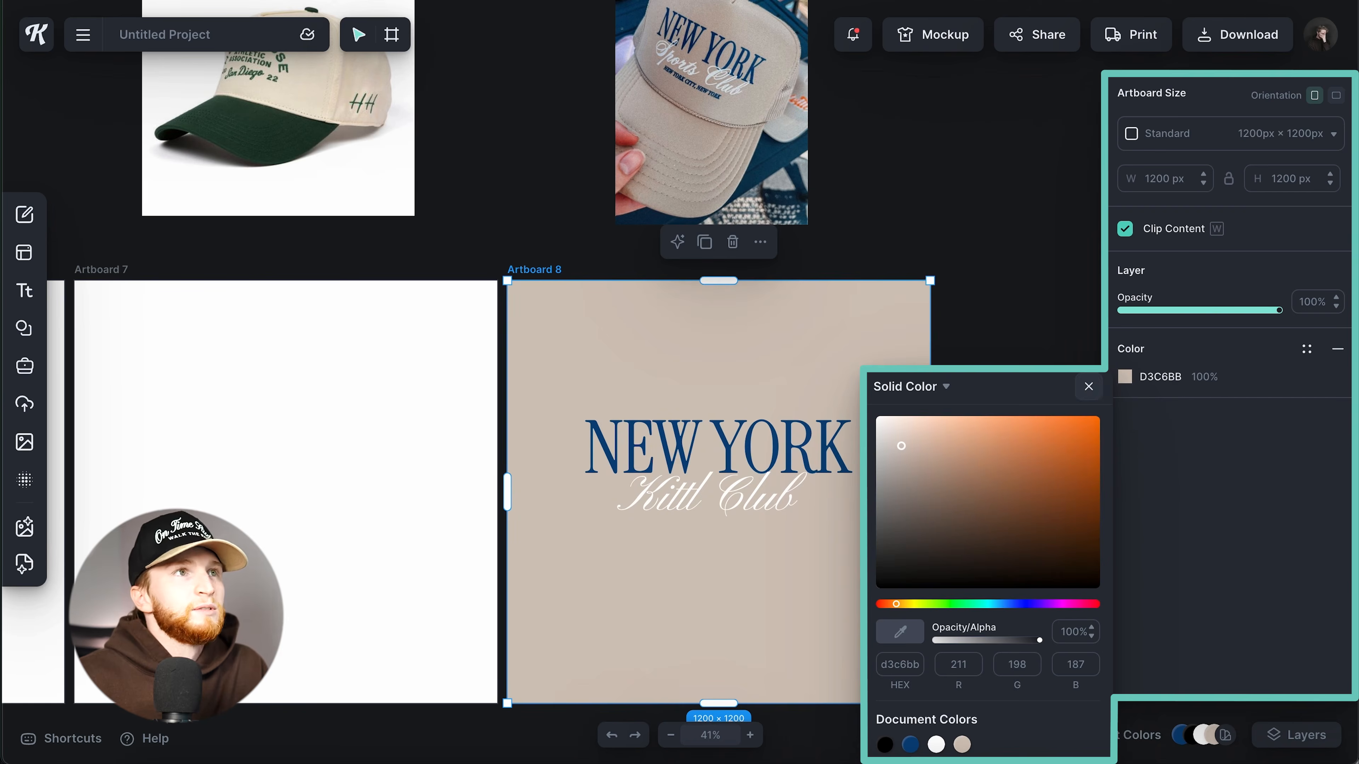
{"action": "left_click", "coordinate": [1089, 386]}
Step: Duplicate NEW YORK below Kittl Club and change the copy's text to NEW YORK CITY, NEW YORK
{"action": "left_click_drag", "start_coordinate": [792, 450], "coordinate": [790, 567]}
{"action": "double_click", "coordinate": [790, 556]}
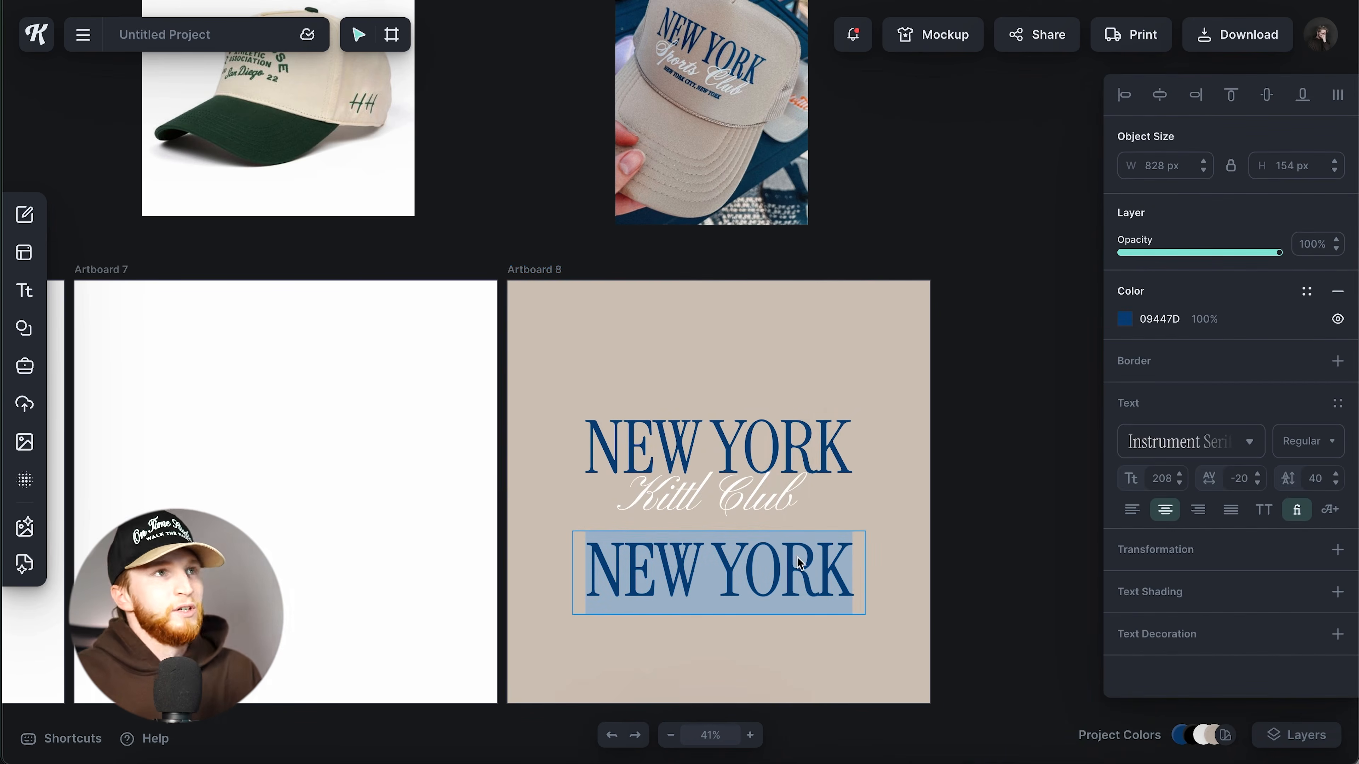
{"action": "type", "text": "NEW YORK"}
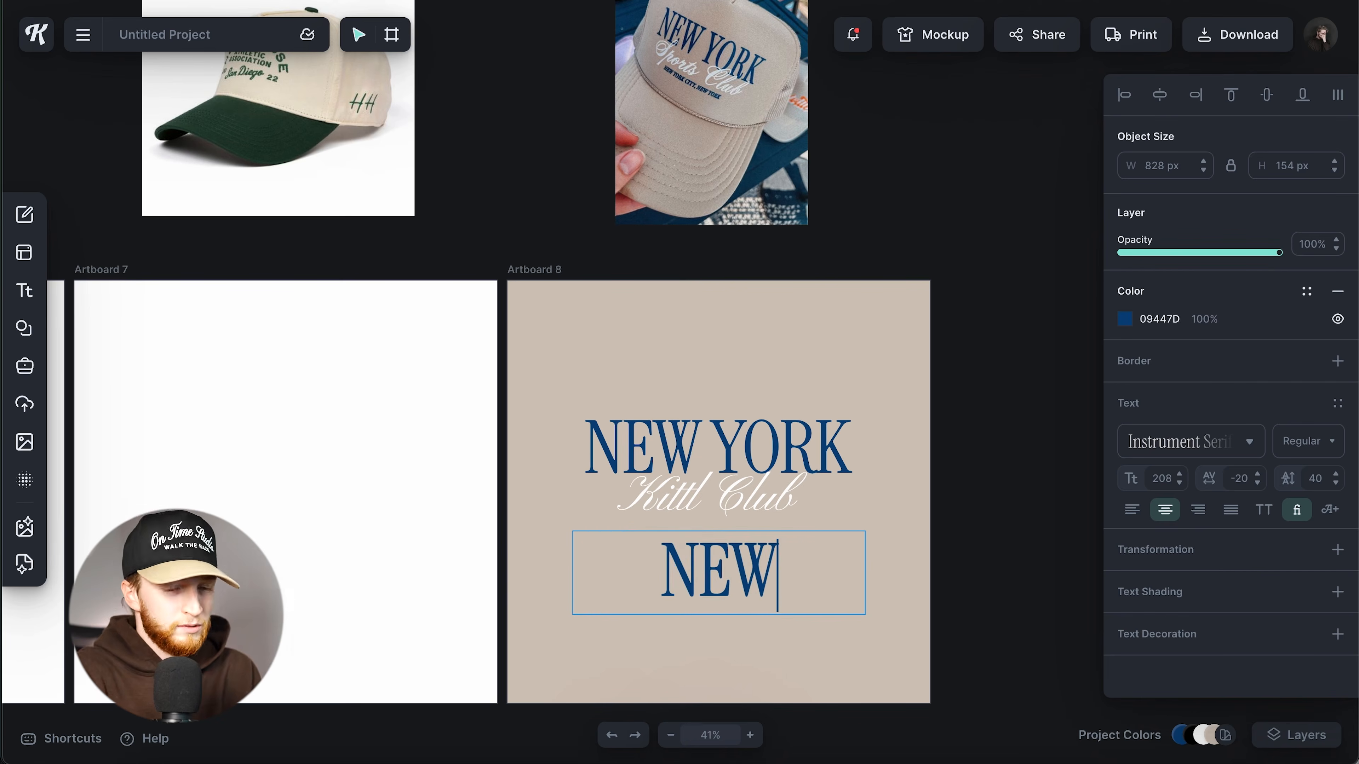
{"action": "key", "text": "Return"}
{"action": "type", "text": "ClTY, NEW YORK"}
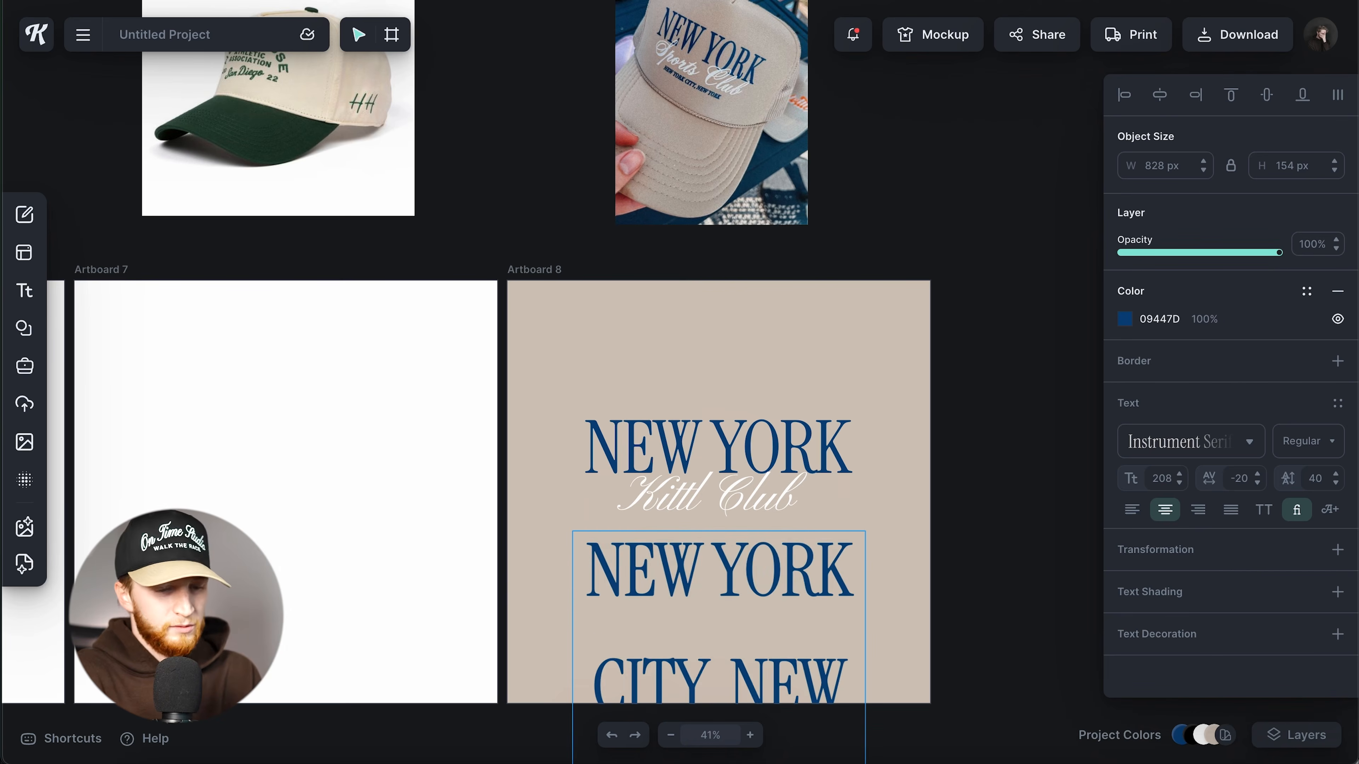
{"action": "key", "text": "Escape"}
Step: Scale the NEW YORK CITY, NEW YORK text down to size 72 on one line and set its style to Italic
{"action": "left_click_drag", "start_coordinate": [865, 650], "coordinate": [849, 580]}
{"action": "left_click", "coordinate": [1307, 441]}
{"action": "left_click", "coordinate": [1272, 490]}
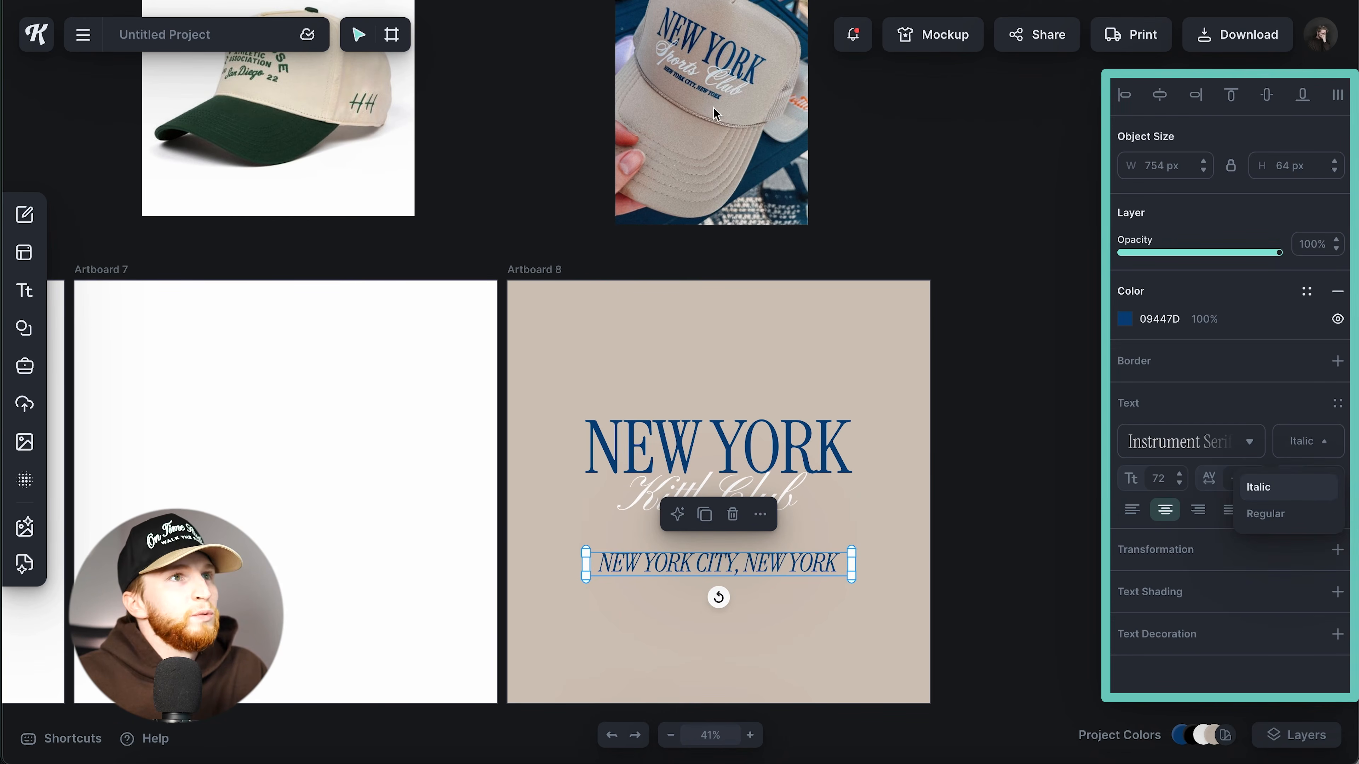
Step: Give the NEW YORK CITY, NEW YORK line the third text shading style in navy 09447D, with offset 0 and outline width 3
{"action": "left_click", "coordinate": [1172, 594]}
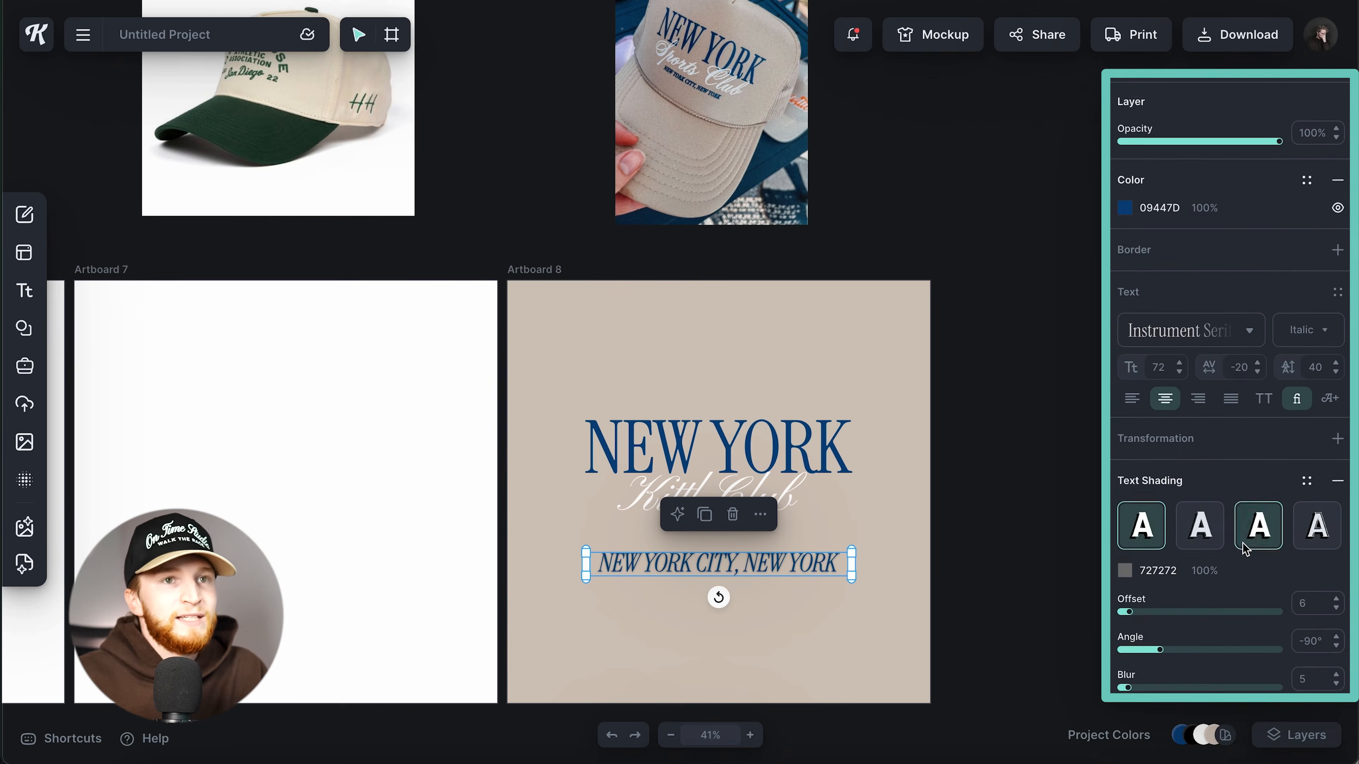
{"action": "left_click", "coordinate": [1258, 478]}
{"action": "left_click", "coordinate": [1125, 524]}
{"action": "left_click", "coordinate": [910, 745]}
{"action": "left_click", "coordinate": [1089, 386]}
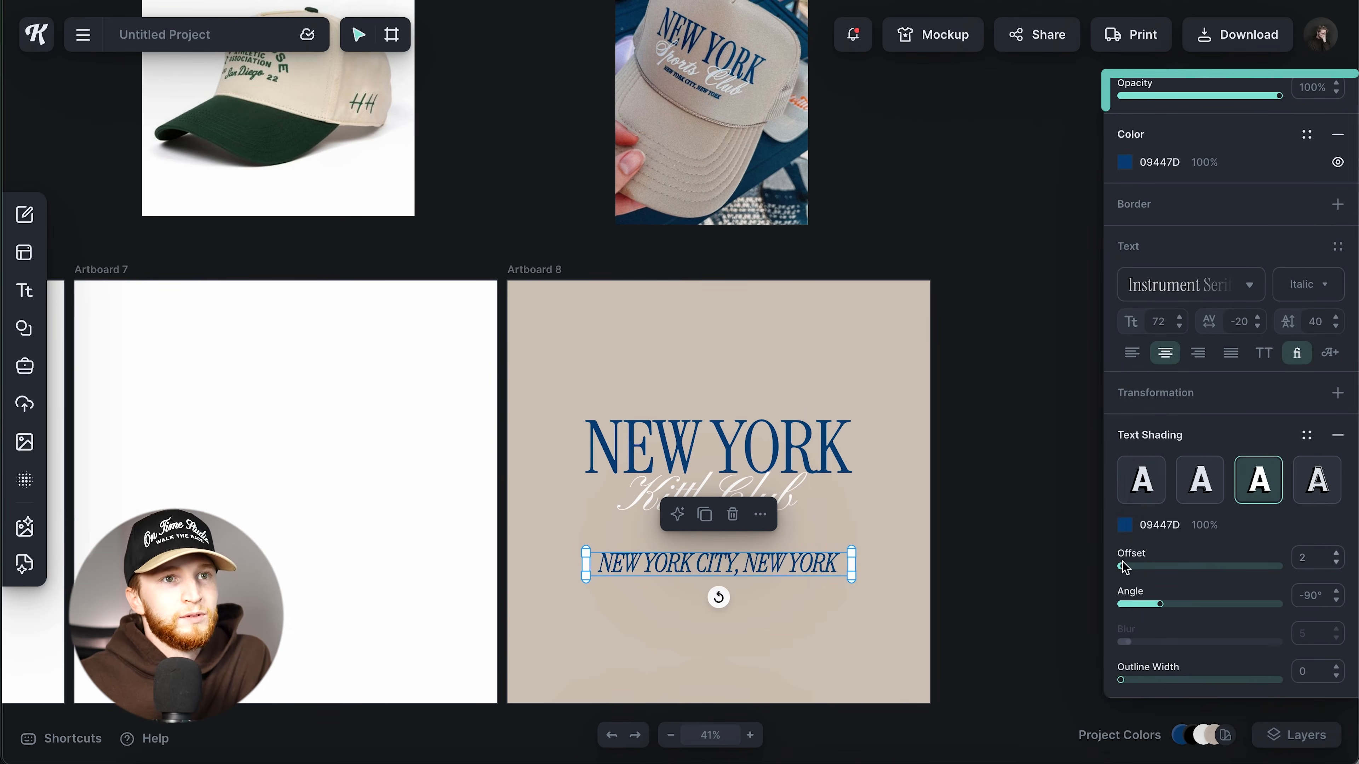
{"action": "left_click_drag", "start_coordinate": [1123, 680], "coordinate": [1123, 679]}
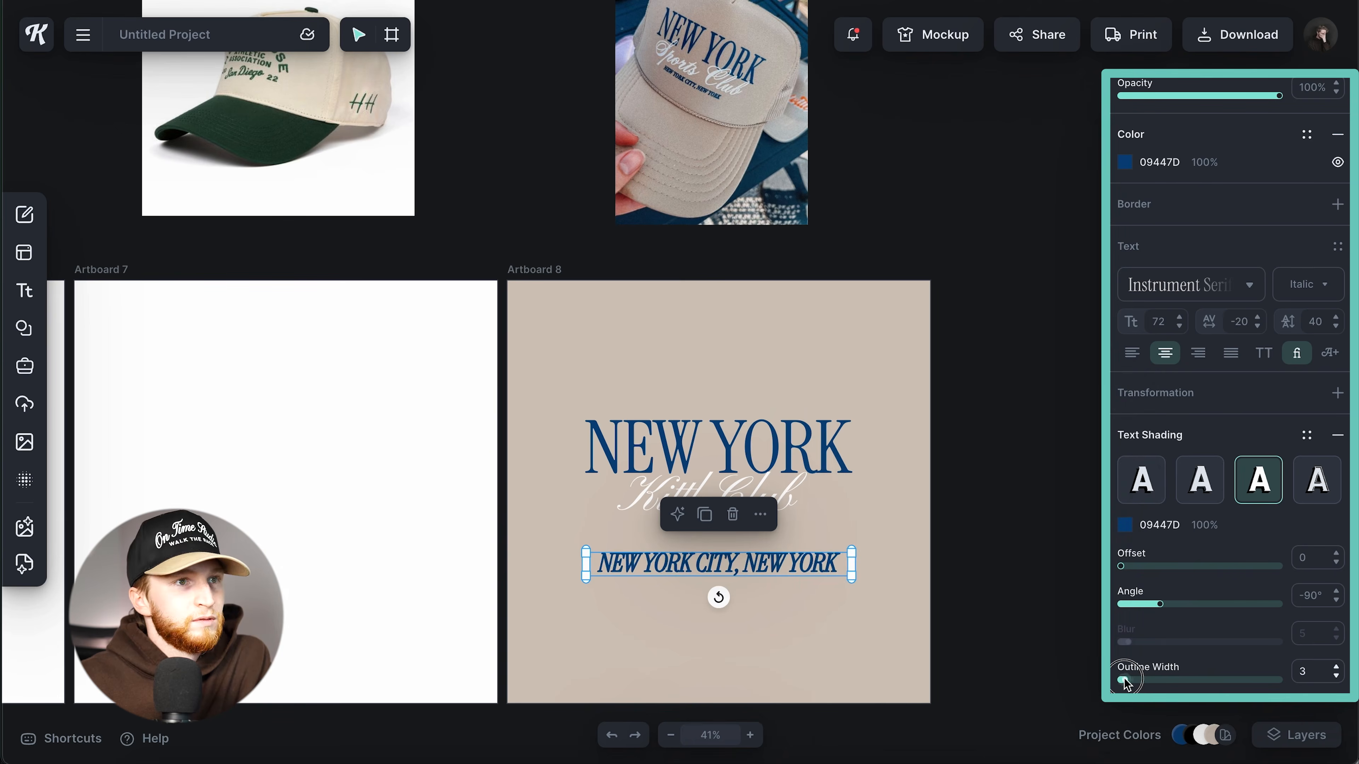
Step: Enlarge Kittl Club beneath NEW YORK, and scale the NEW YORK CITY, NEW YORK line down to about size 44 close below it
{"action": "left_click_drag", "start_coordinate": [837, 578], "coordinate": [780, 557]}
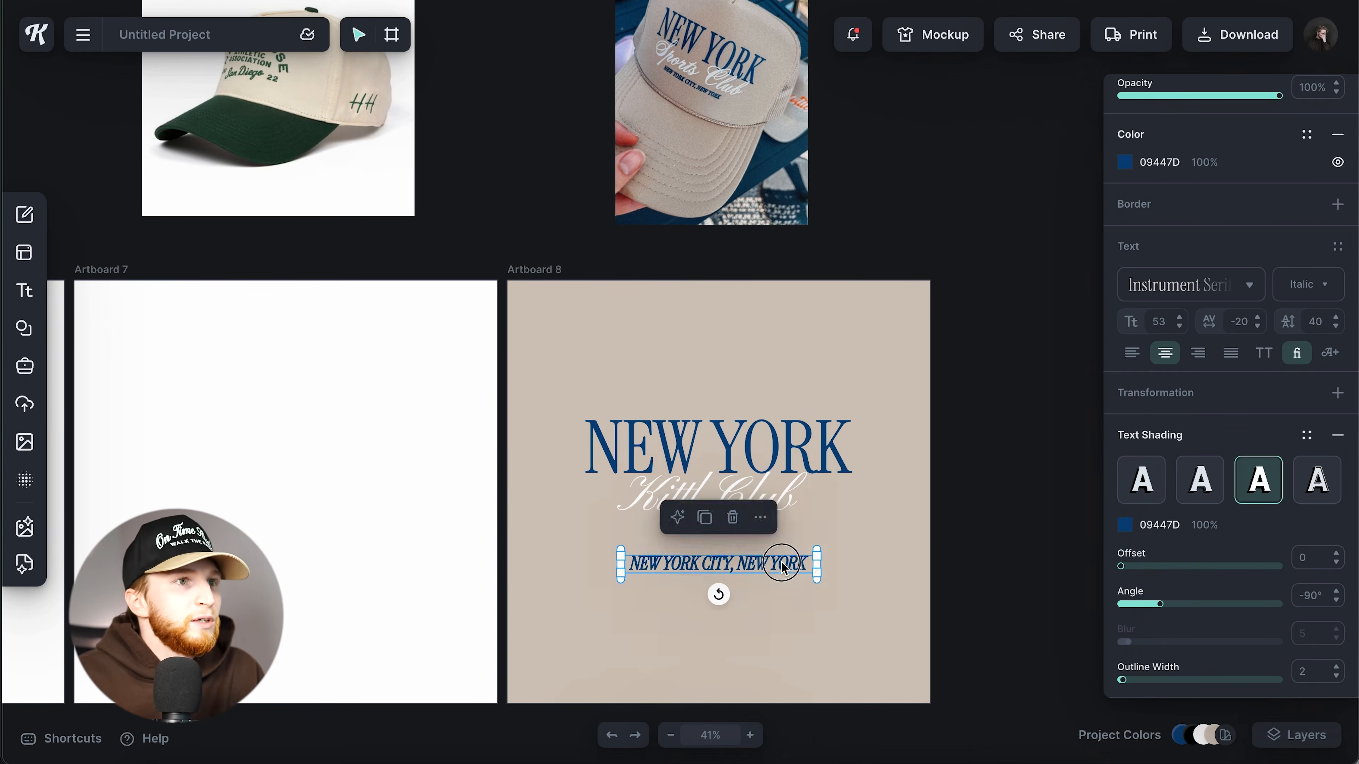
{"action": "left_click", "coordinate": [792, 503]}
{"action": "left_click_drag", "start_coordinate": [867, 523], "coordinate": [907, 522]}
{"action": "left_click_drag", "start_coordinate": [796, 502], "coordinate": [796, 504]}
{"action": "left_click", "coordinate": [774, 545]}
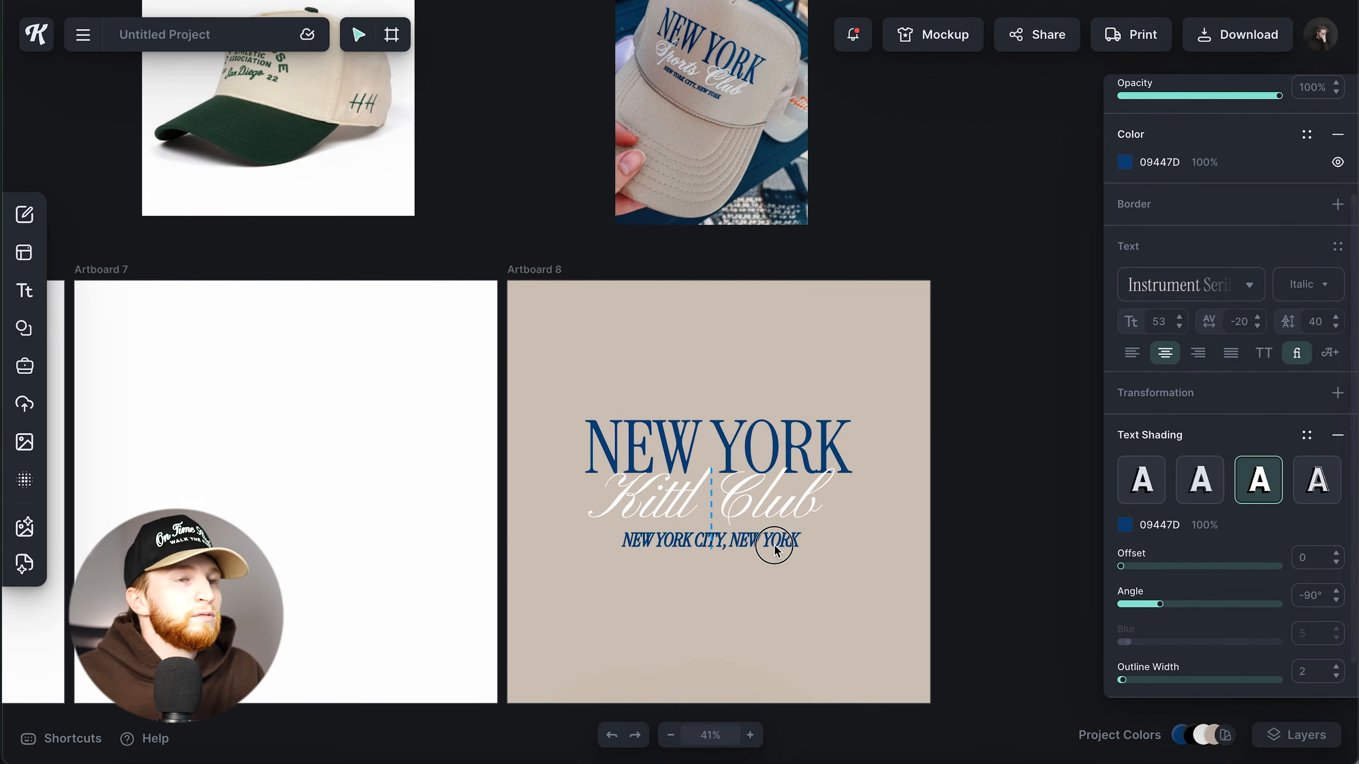
{"action": "left_click_drag", "start_coordinate": [811, 551], "coordinate": [760, 551]}
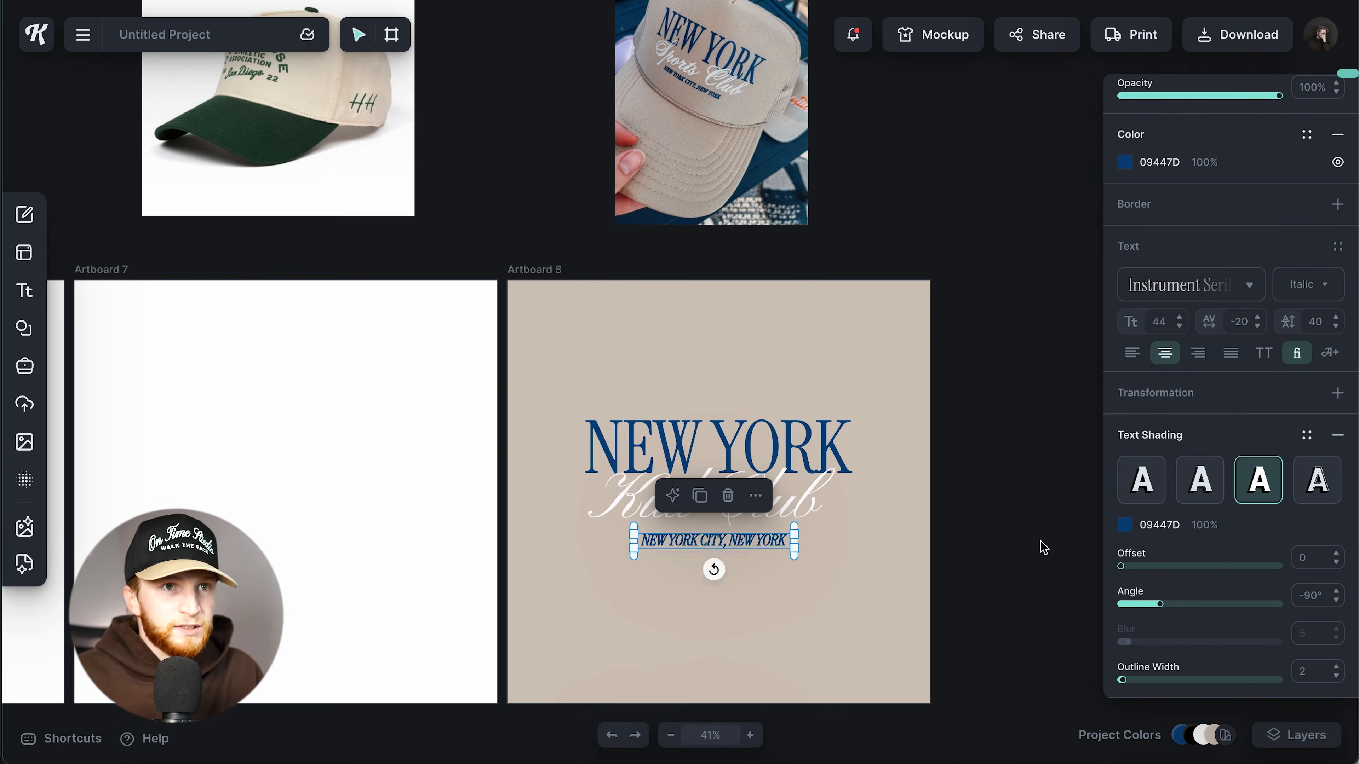
Step: Apply a Distort transformation to the NEW YORK CITY, NEW YORK line and lower its upper edge slightly
{"action": "left_click", "coordinate": [1198, 395]}
{"action": "left_click", "coordinate": [1179, 447]}
{"action": "scroll", "coordinate": [695, 548], "scroll_direction": "up", "scroll_amount": 5}
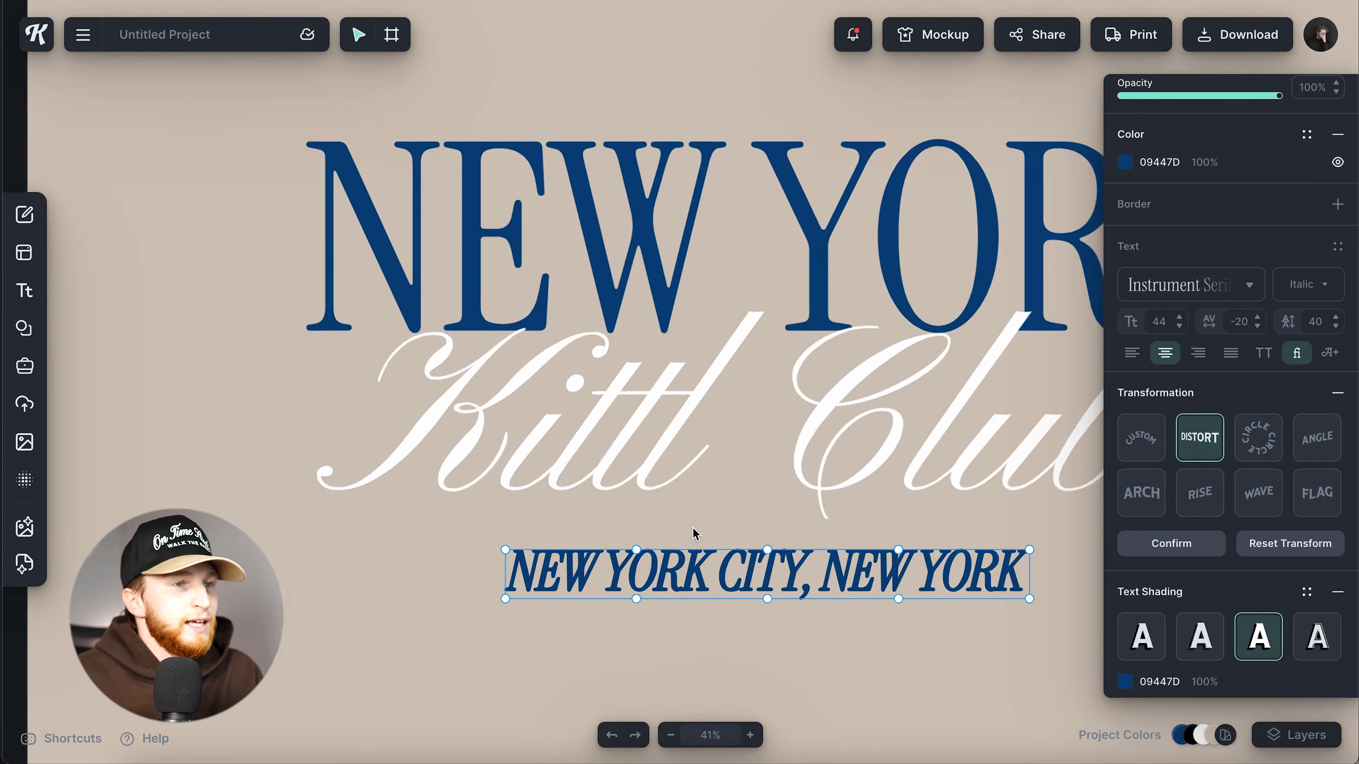
{"action": "left_click_drag", "start_coordinate": [496, 562], "coordinate": [502, 566]}
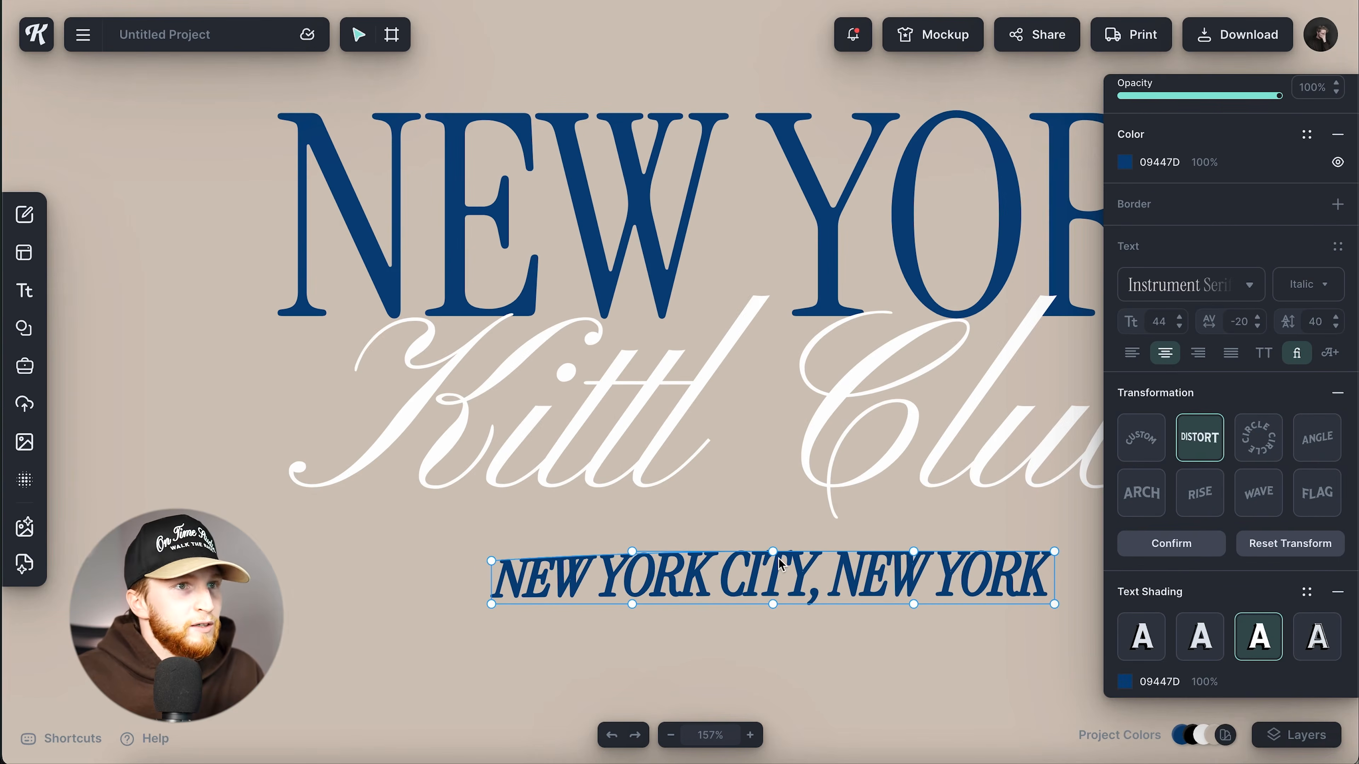
{"action": "left_click_drag", "start_coordinate": [775, 559], "coordinate": [775, 563]}
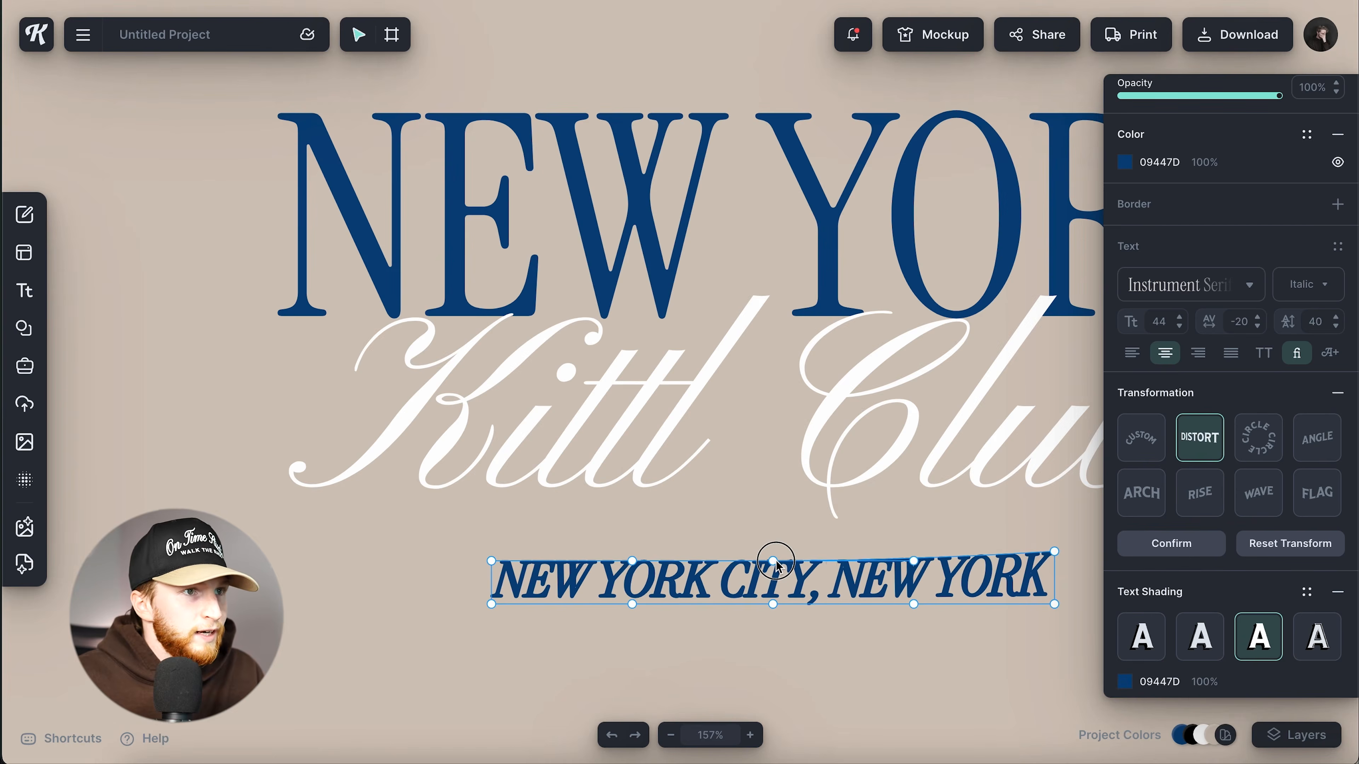
{"action": "left_click_drag", "start_coordinate": [1052, 553], "coordinate": [1059, 567]}
{"action": "left_click", "coordinate": [940, 513]}
Step: Align the three text lines horizontally to each other, then enlarge them together and centre the group on Artboard 8
{"action": "scroll", "coordinate": [940, 508], "scroll_direction": "down", "scroll_amount": 10}
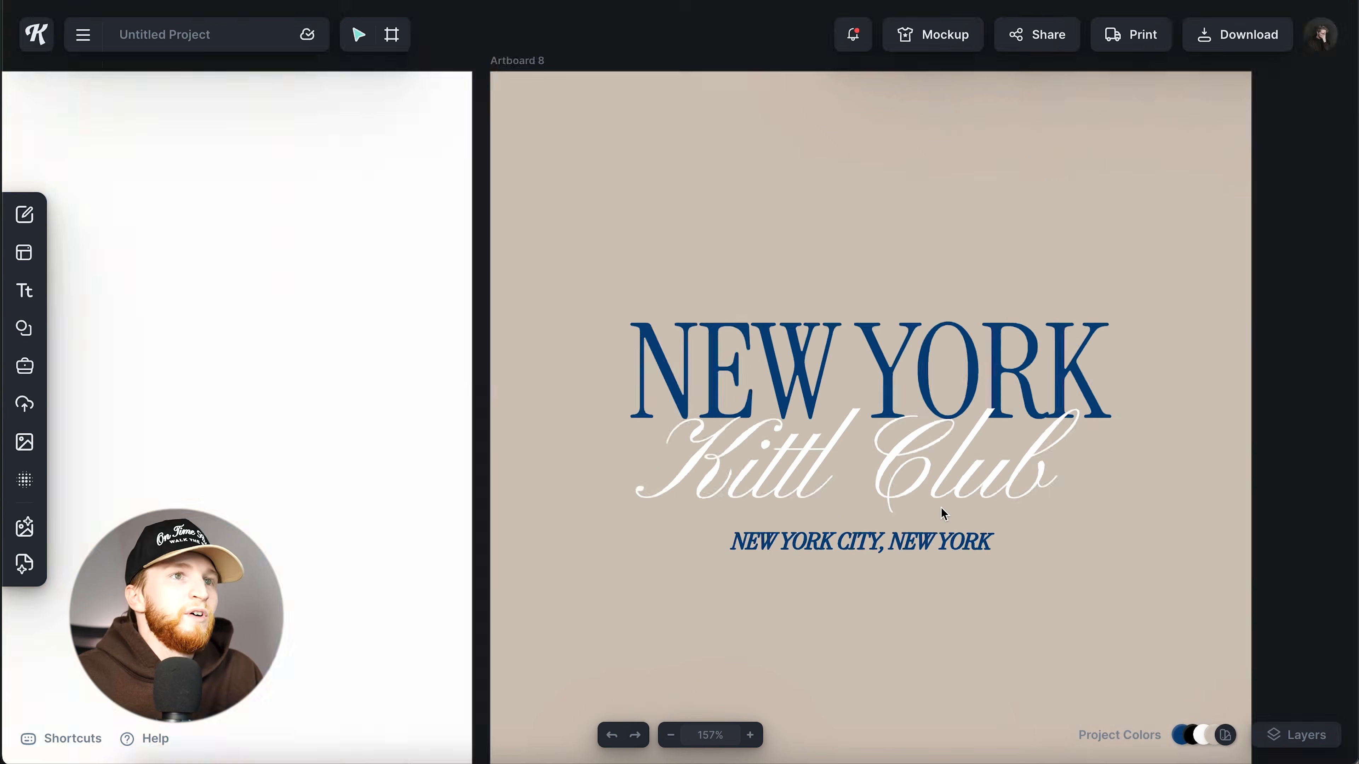
{"action": "scroll", "coordinate": [942, 513], "scroll_direction": "right", "scroll_amount": 3}
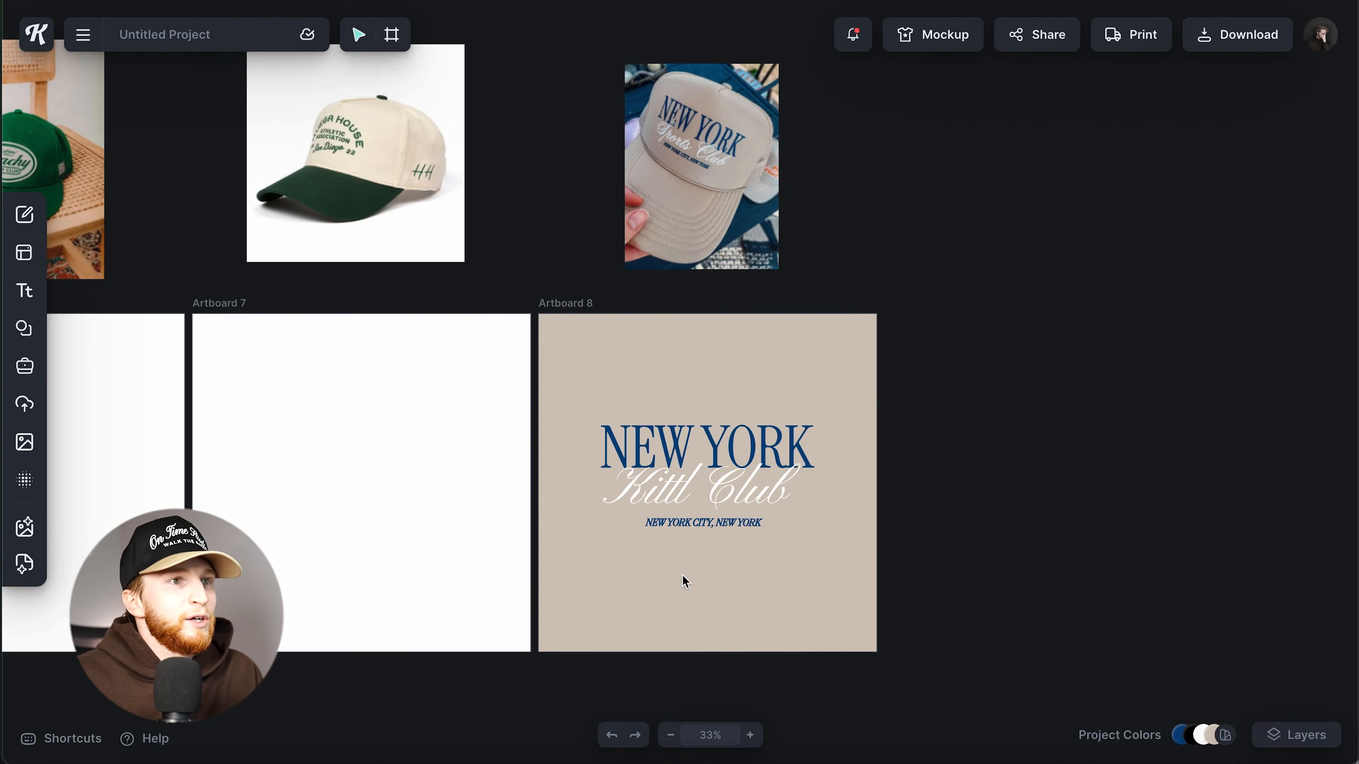
{"action": "left_click", "coordinate": [684, 444]}
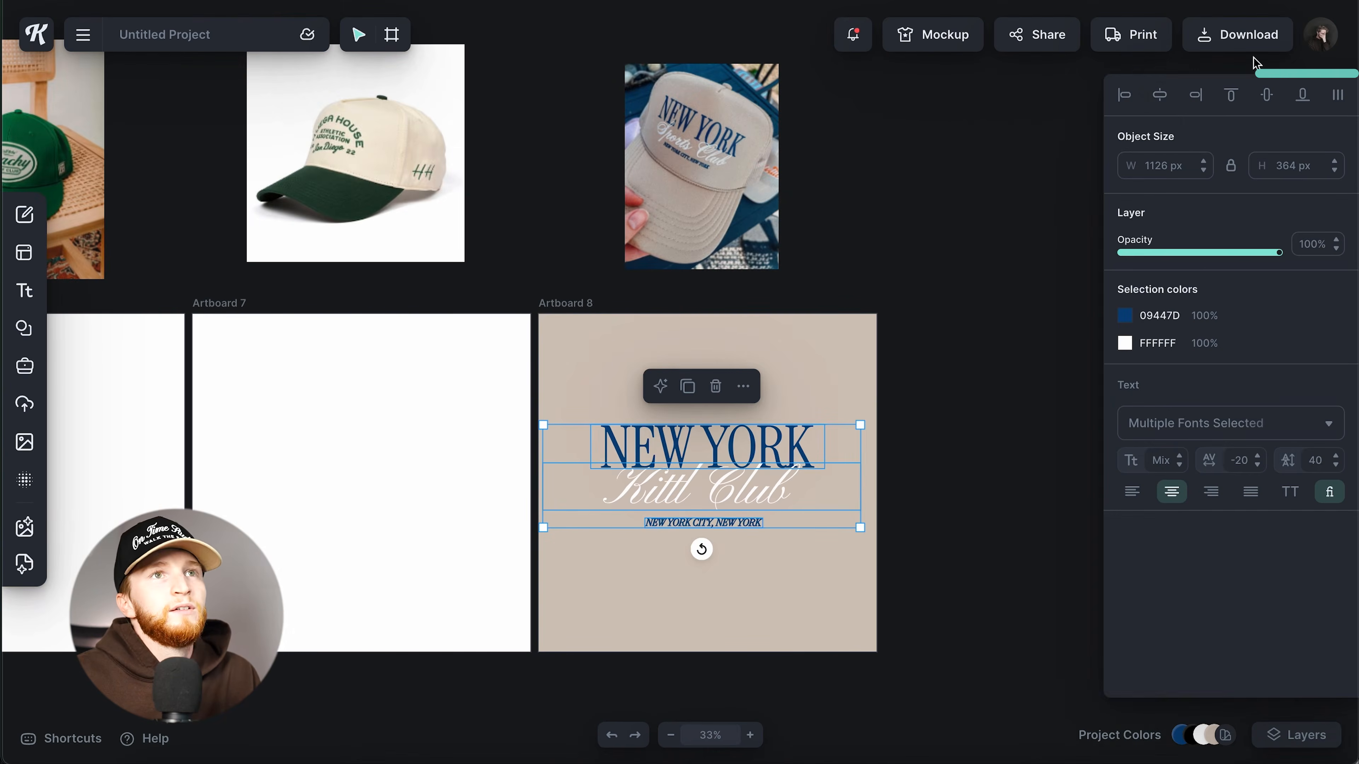
{"action": "left_click", "coordinate": [1159, 99]}
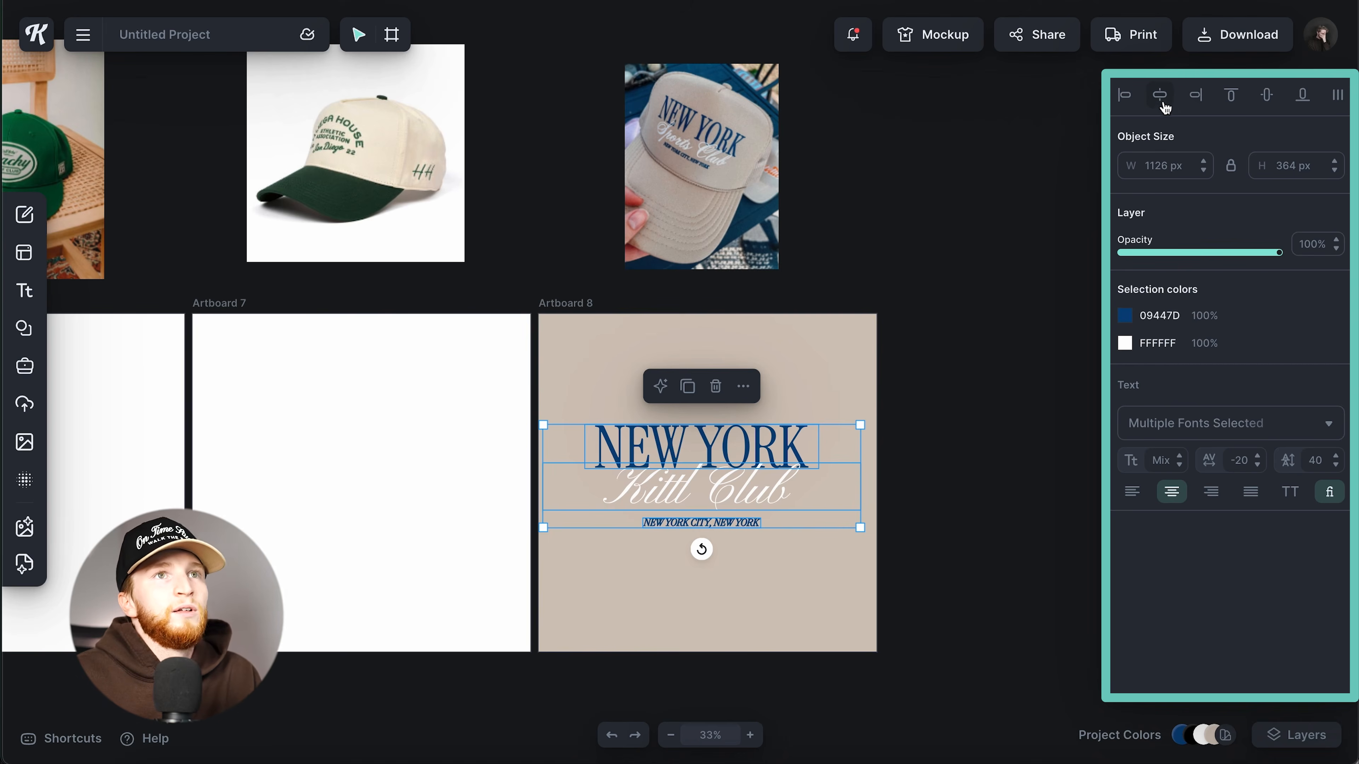
{"action": "left_click_drag", "start_coordinate": [782, 487], "coordinate": [788, 494]}
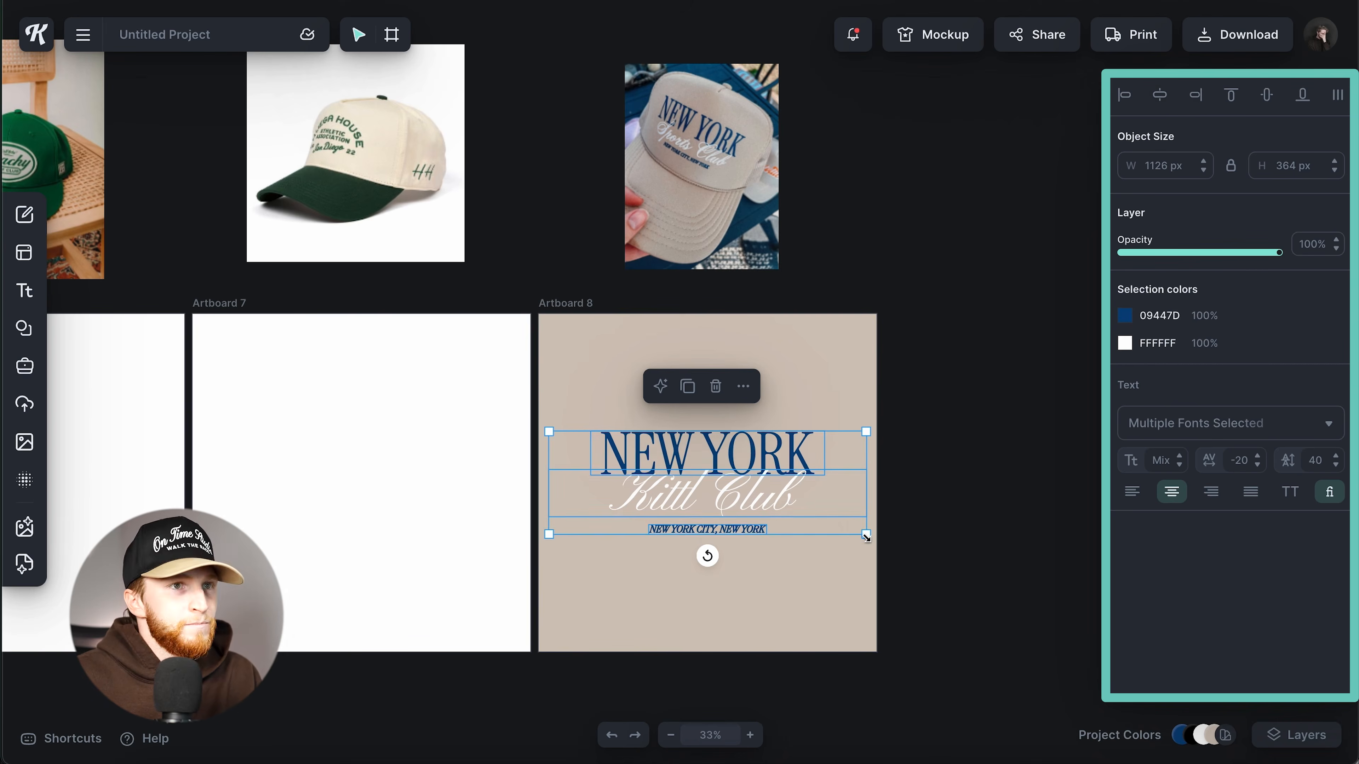
{"action": "left_click_drag", "start_coordinate": [865, 537], "coordinate": [892, 549]}
{"action": "left_click", "coordinate": [904, 604]}
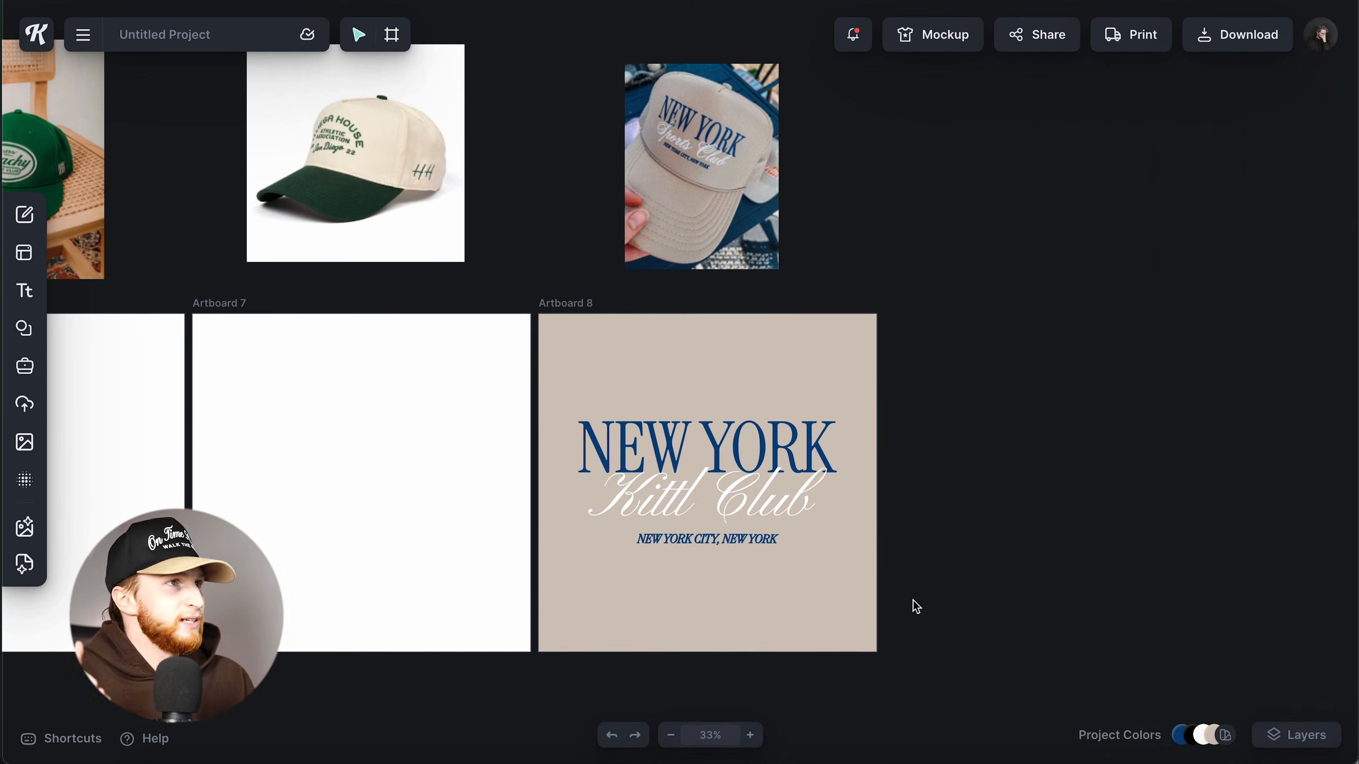
Step: Add a headline text near the upper edge of the empty Artboard 4, below the Tequila & Tennis hat photo
{"action": "scroll", "coordinate": [736, 510], "scroll_direction": "left", "scroll_amount": 15}
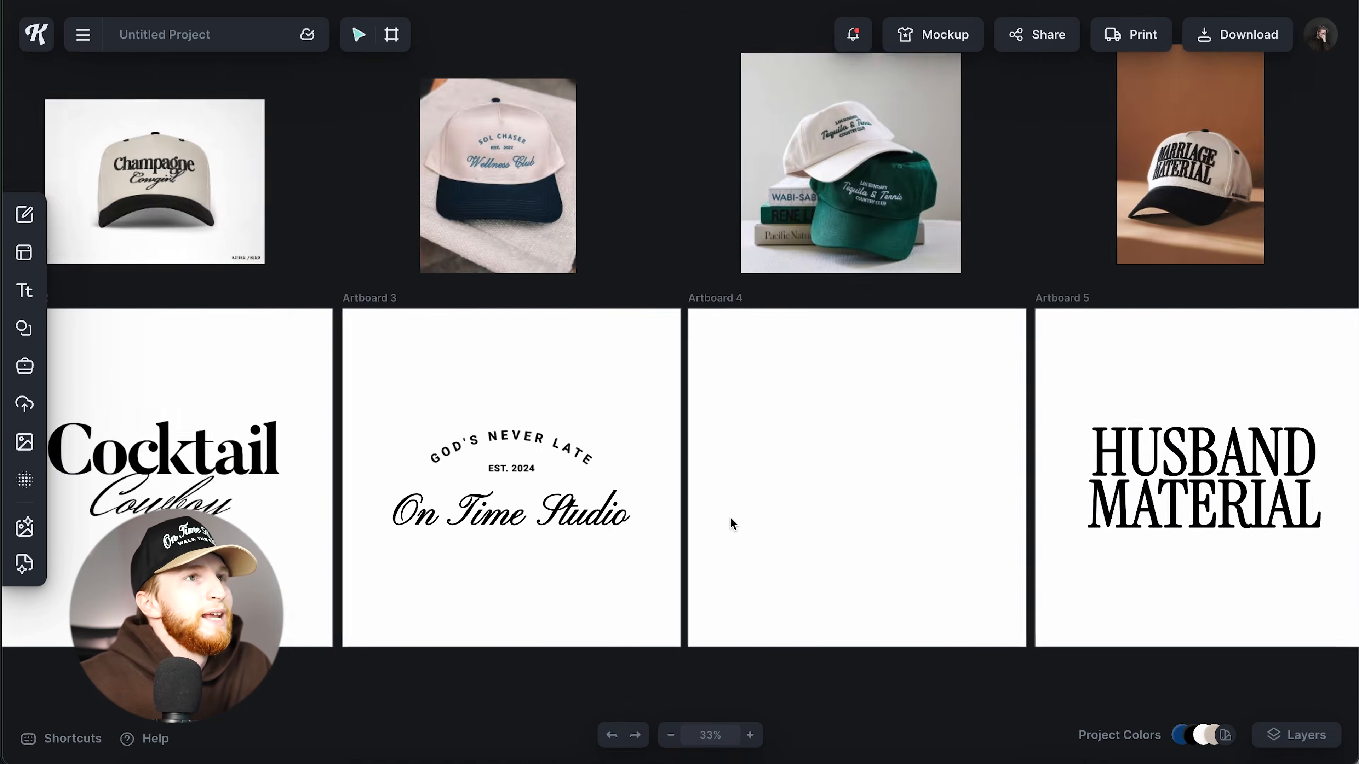
{"action": "scroll", "coordinate": [870, 367], "scroll_direction": "up", "scroll_amount": 5}
{"action": "scroll", "coordinate": [834, 332], "scroll_direction": "up", "scroll_amount": 5}
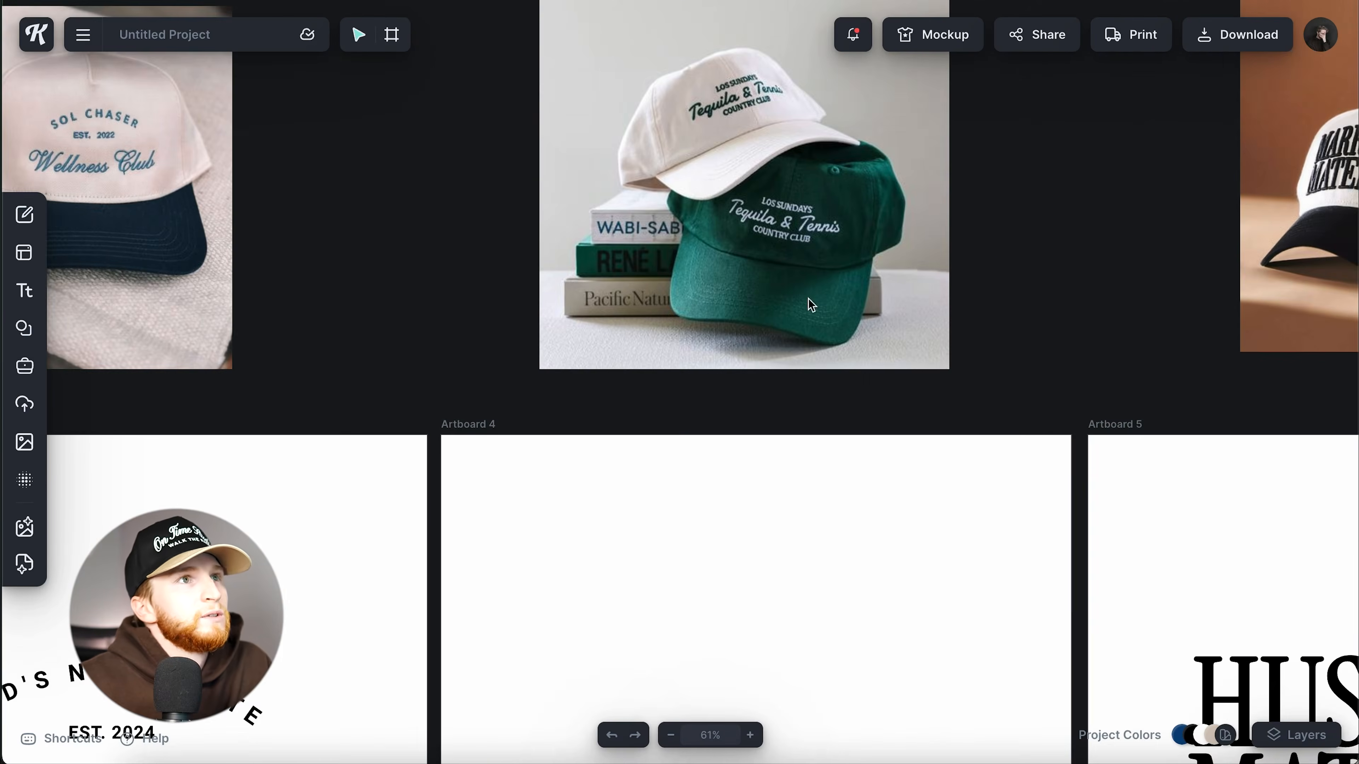
{"action": "scroll", "coordinate": [754, 239], "scroll_direction": "down", "scroll_amount": 1}
{"action": "scroll", "coordinate": [754, 239], "scroll_direction": "right", "scroll_amount": 1}
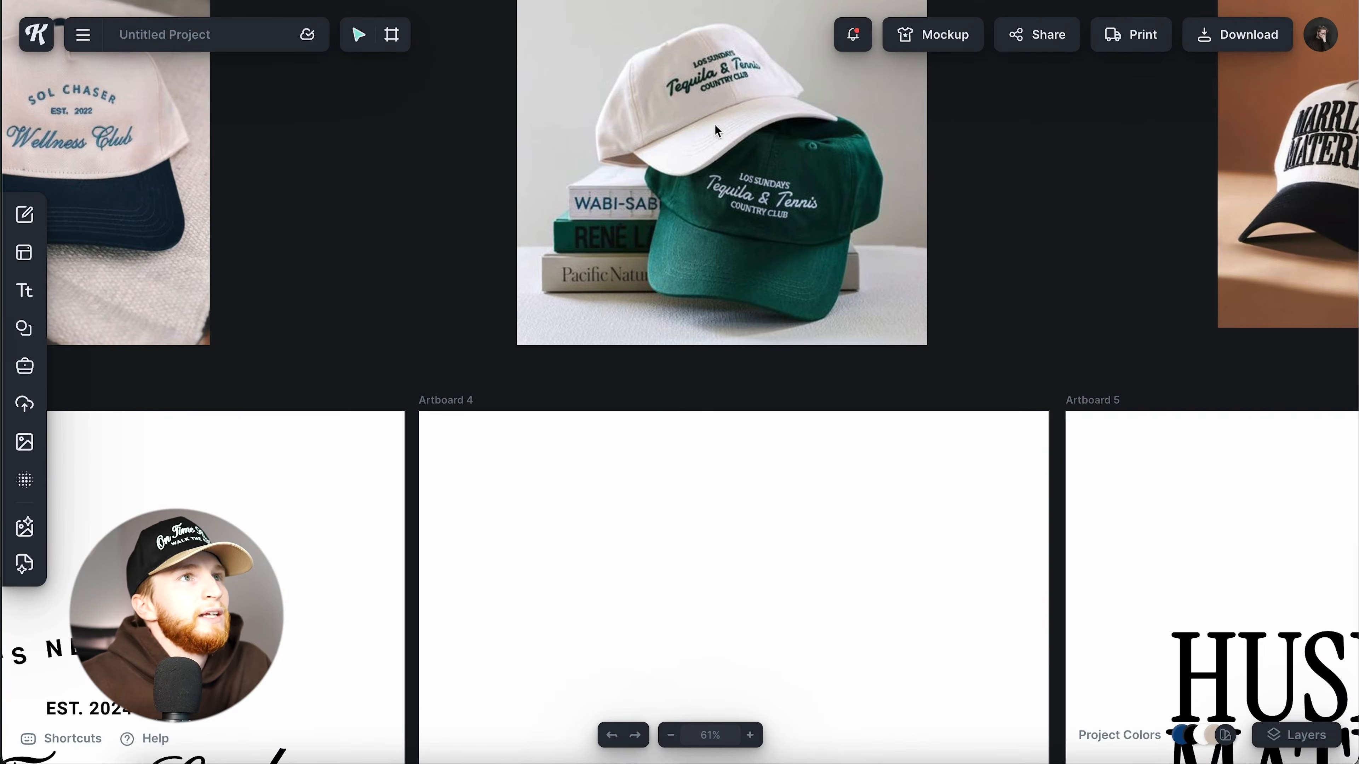
{"action": "scroll", "coordinate": [814, 200], "scroll_direction": "down", "scroll_amount": 3}
{"action": "scroll", "coordinate": [822, 201], "scroll_direction": "right", "scroll_amount": 1}
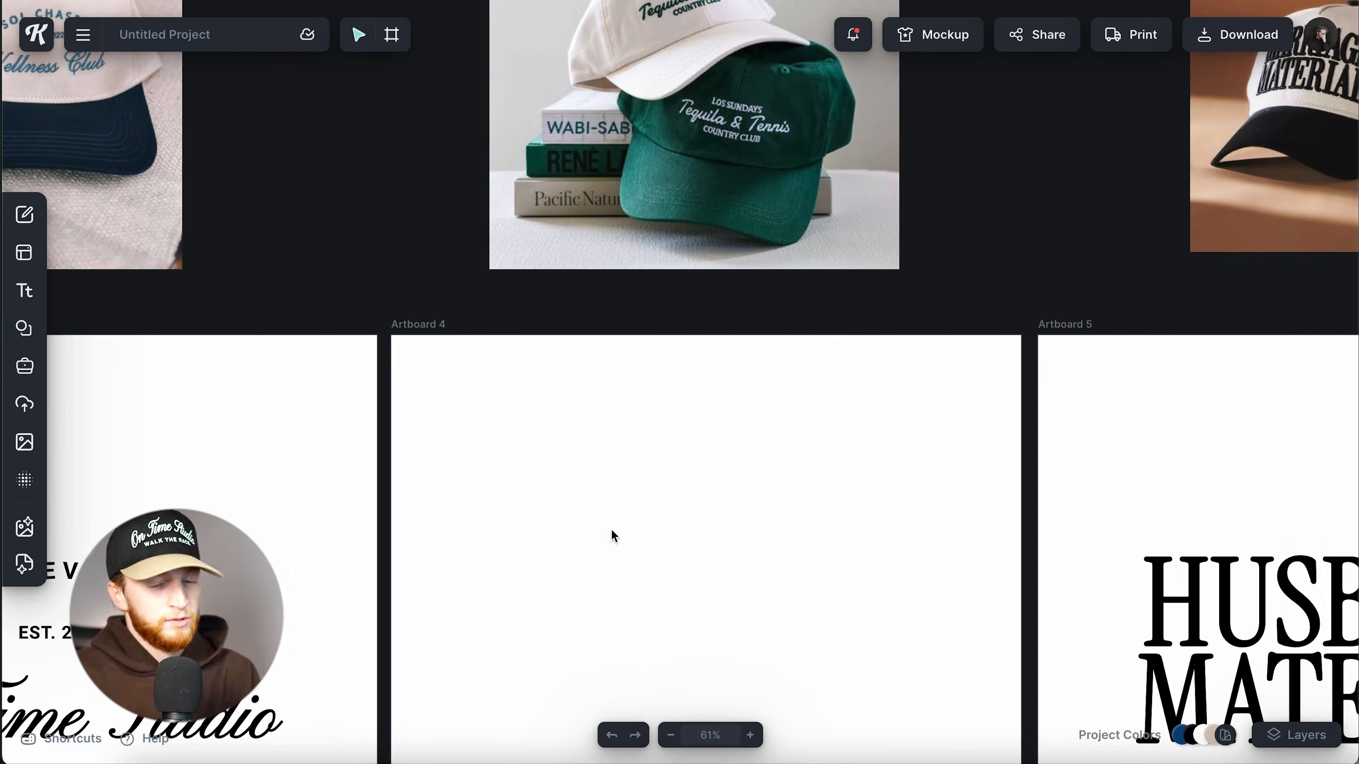
{"action": "key", "text": "t"}
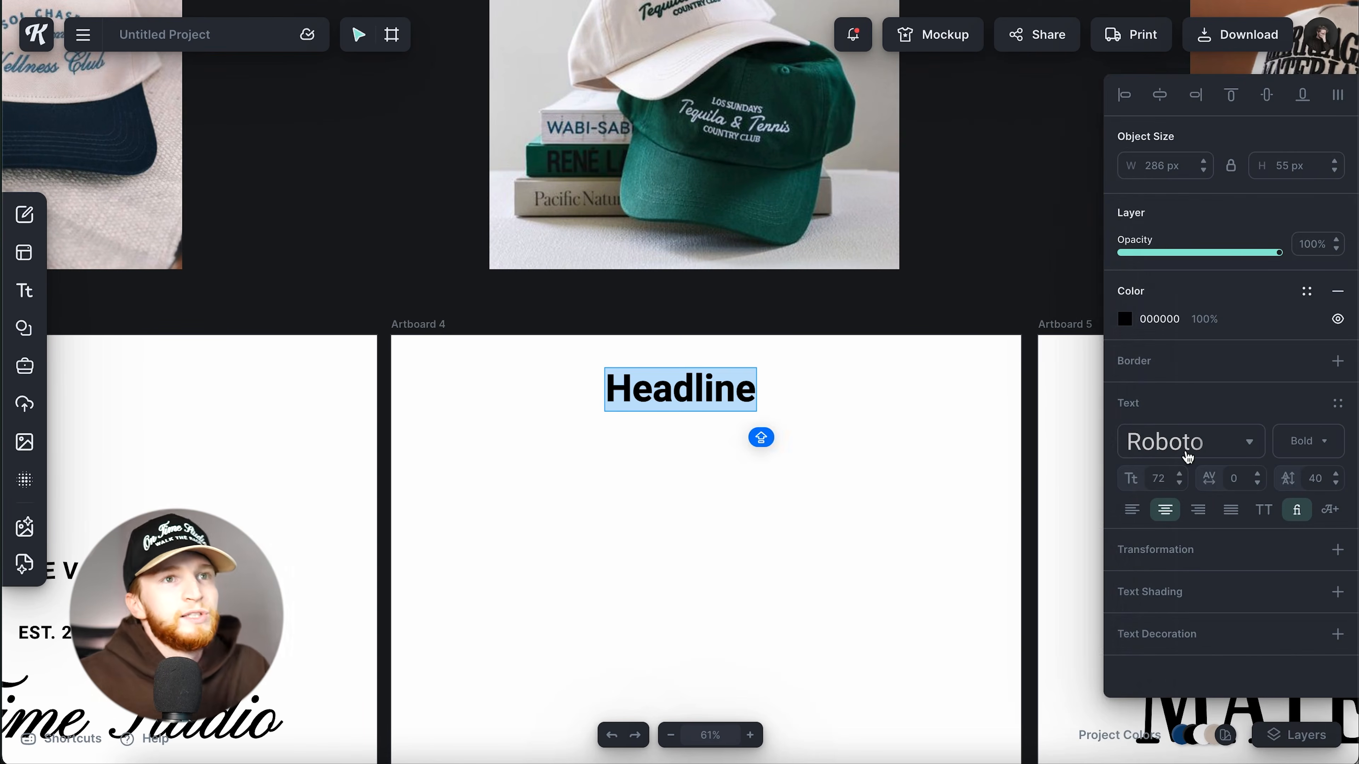
Step: Set the headline's font to the serif typeface Averia Serif Libre
{"action": "left_click", "coordinate": [1184, 455]}
{"action": "scroll", "coordinate": [977, 571], "scroll_direction": "down", "scroll_amount": 5}
{"action": "scroll", "coordinate": [977, 577], "scroll_direction": "down", "scroll_amount": 10}
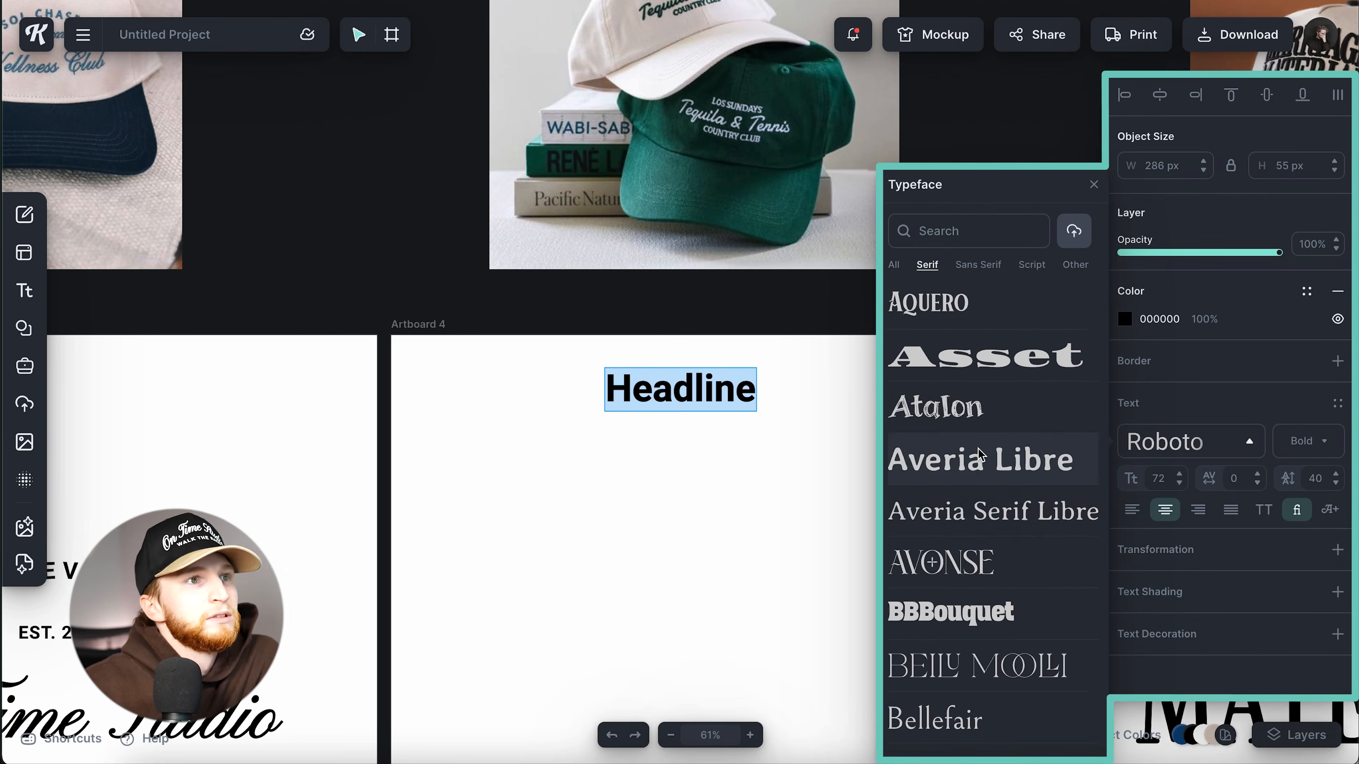
{"action": "left_click", "coordinate": [979, 455]}
{"action": "left_click", "coordinate": [983, 508]}
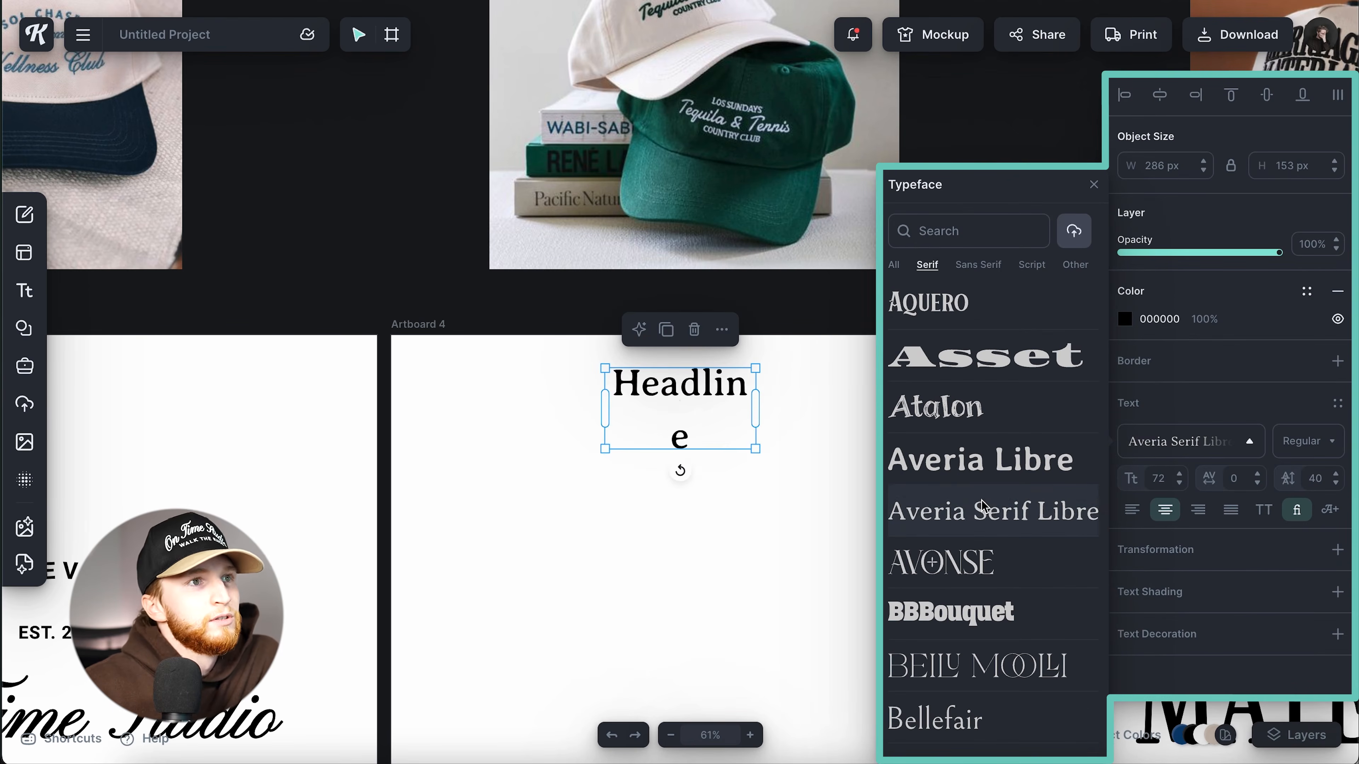
Step: Move the headline towards the middle of Artboard 4, replace its text with MONDAY MORNING, and widen it to fit one line
{"action": "left_click_drag", "start_coordinate": [671, 394], "coordinate": [643, 500]}
{"action": "double_click", "coordinate": [689, 492]}
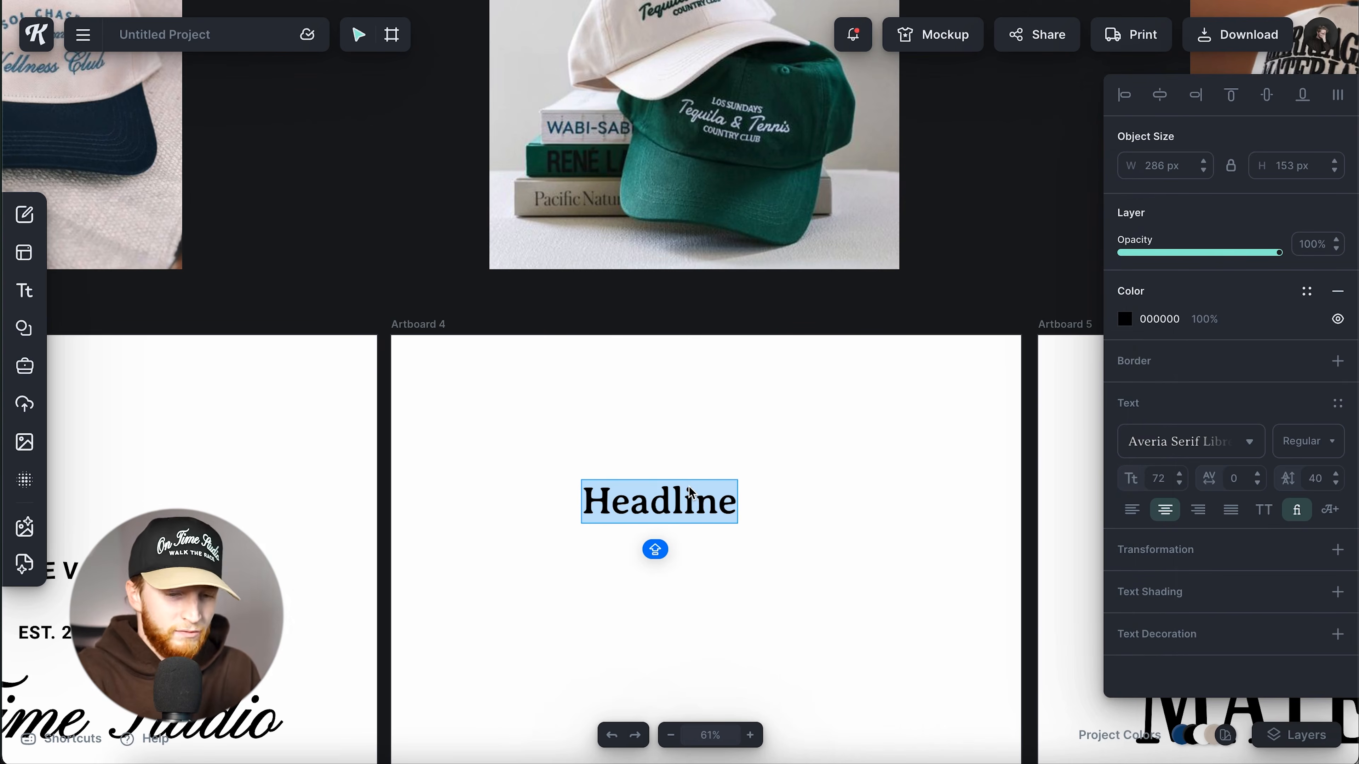
{"action": "type", "text": "MONDAY MORNING"}
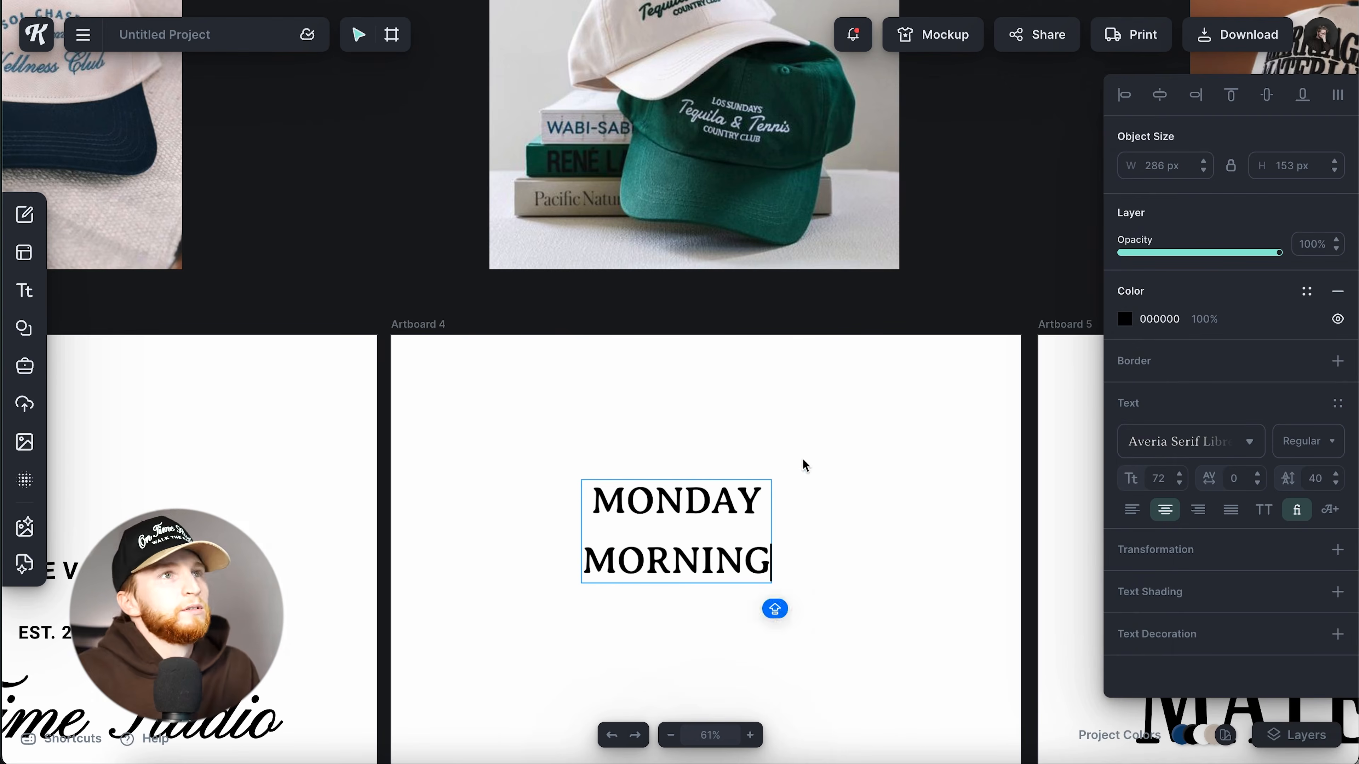
{"action": "left_click_drag", "start_coordinate": [771, 531], "coordinate": [879, 561]}
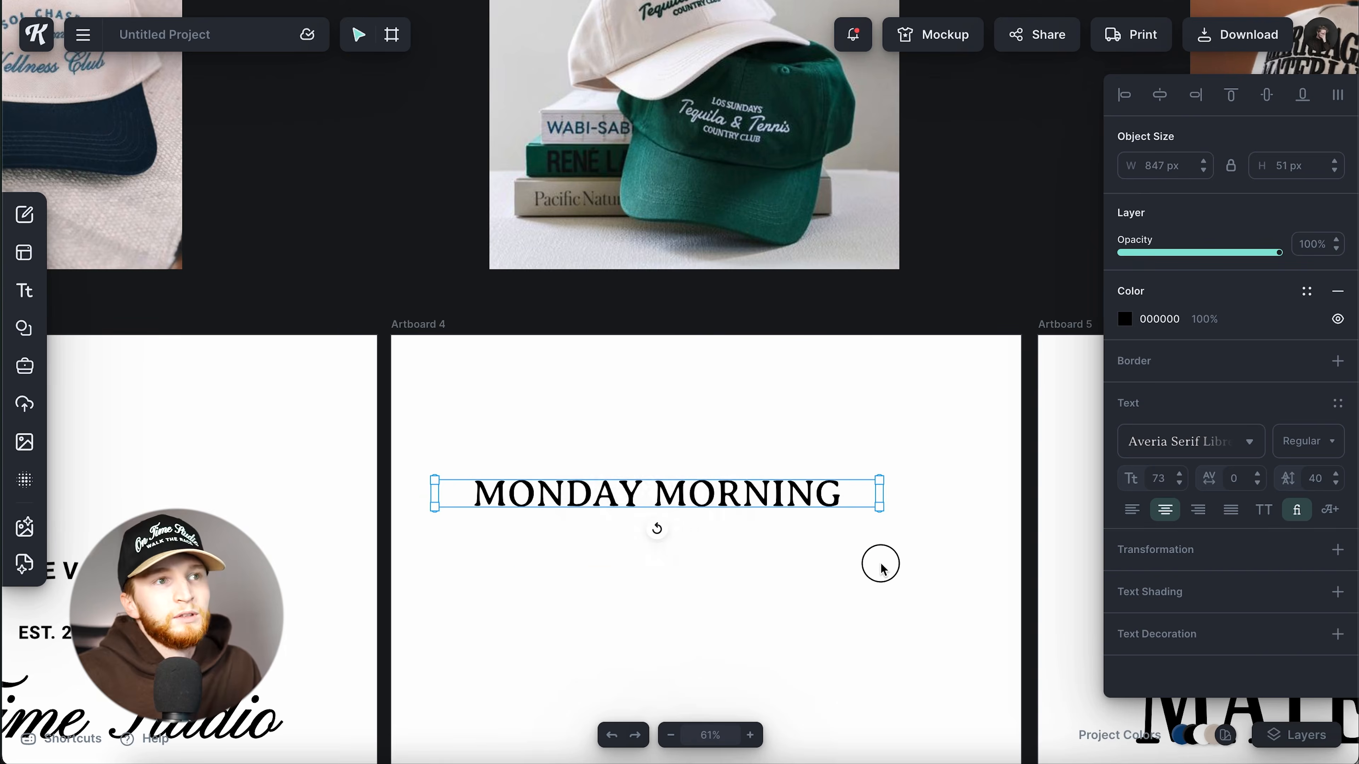
Step: Tighten the letter spacing of the MONDAY MORNING text to -100
{"action": "left_click", "coordinate": [1235, 478]}
{"action": "type", "text": "-60"}
{"action": "key", "text": "Return"}
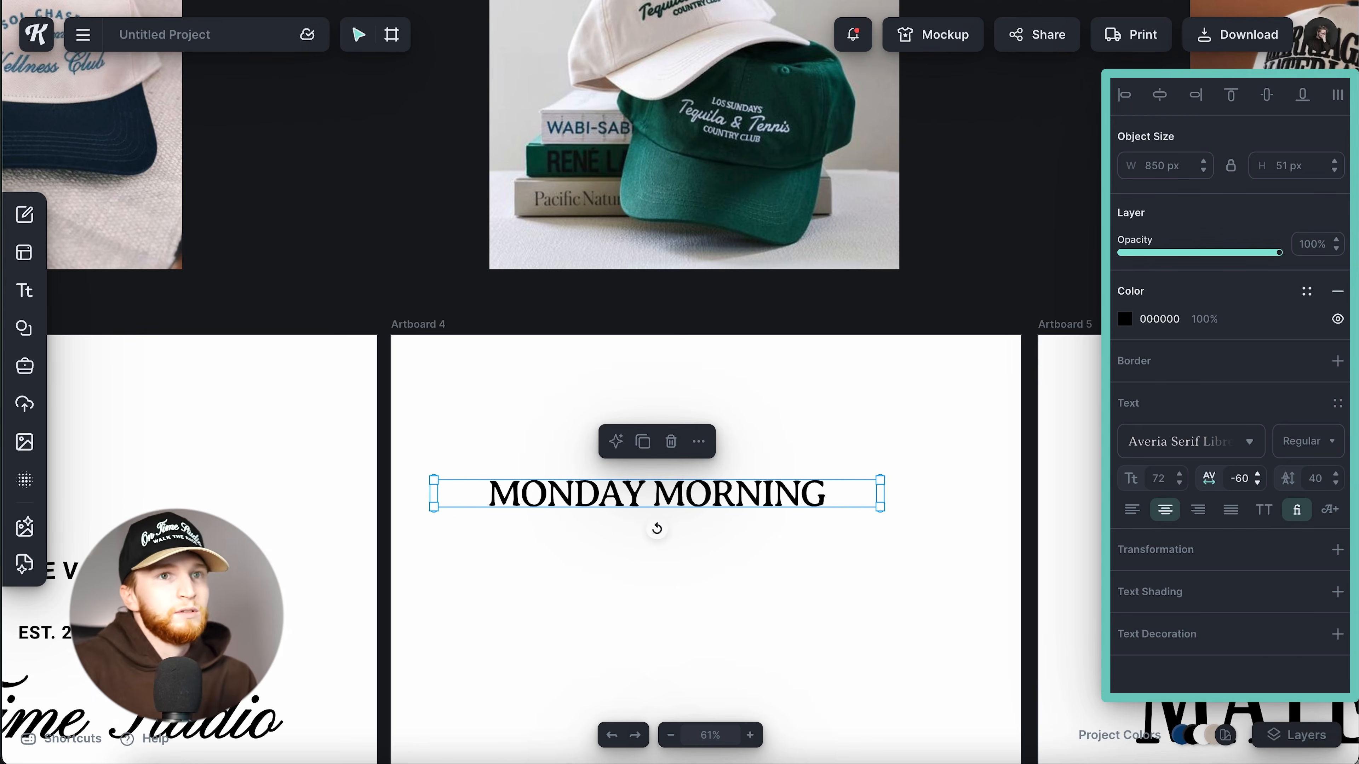
{"action": "type", "text": "-80"}
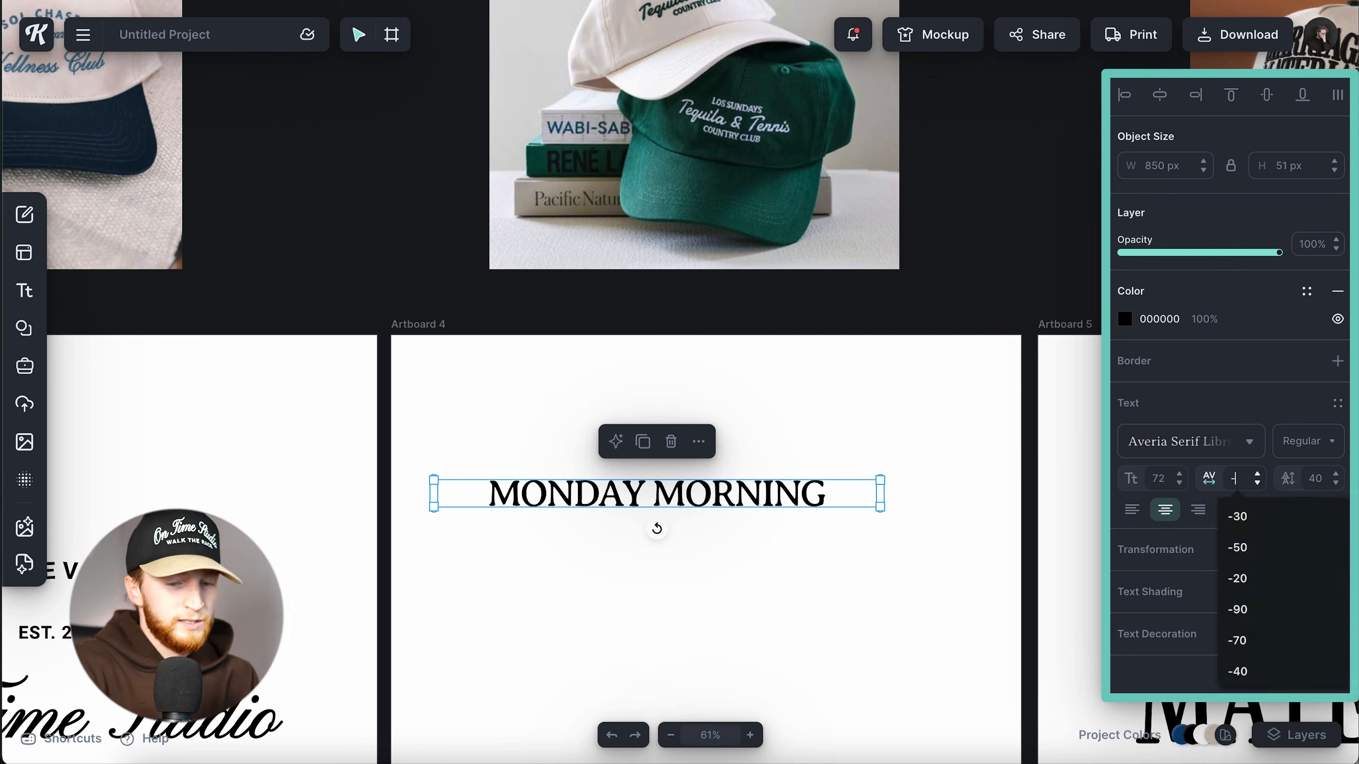
{"action": "key", "text": "Return"}
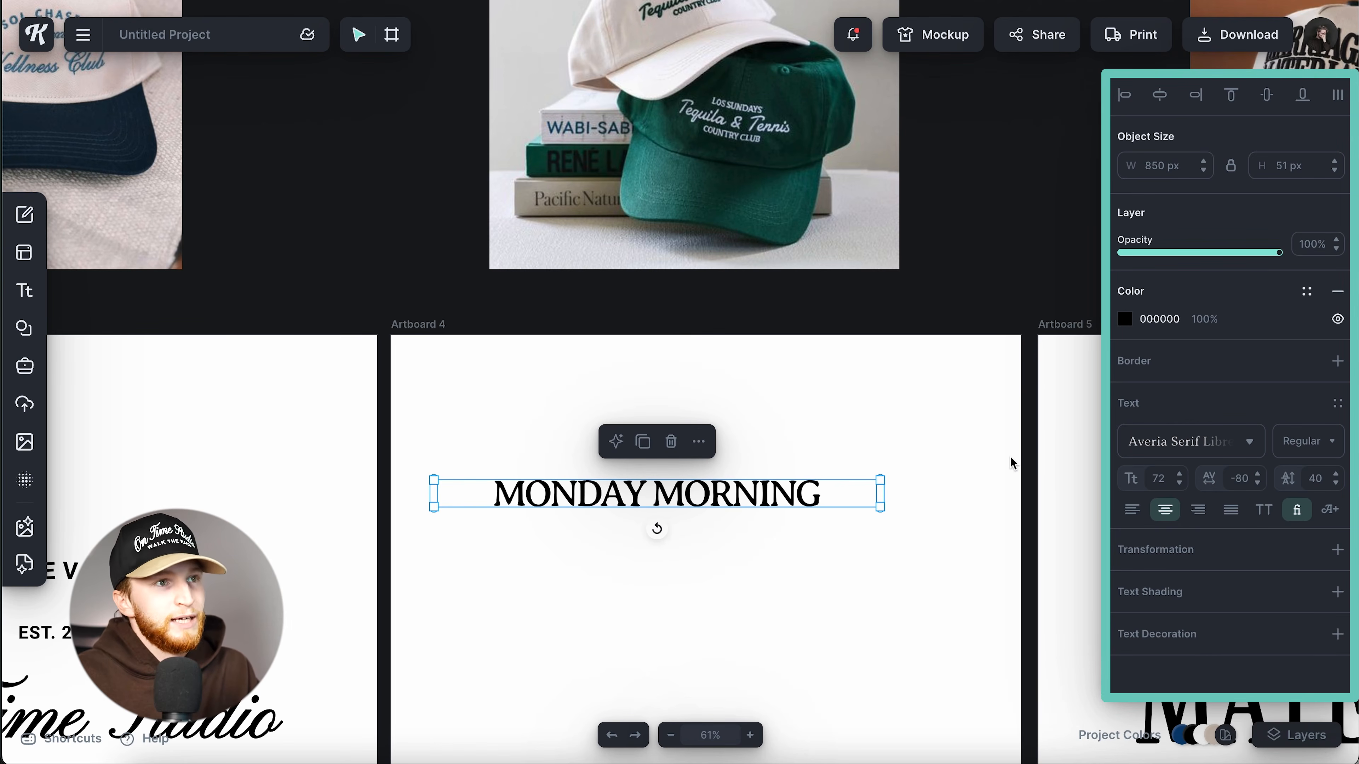
{"action": "left_click", "coordinate": [1240, 476]}
{"action": "type", "text": "-100"}
{"action": "key", "text": "Return"}
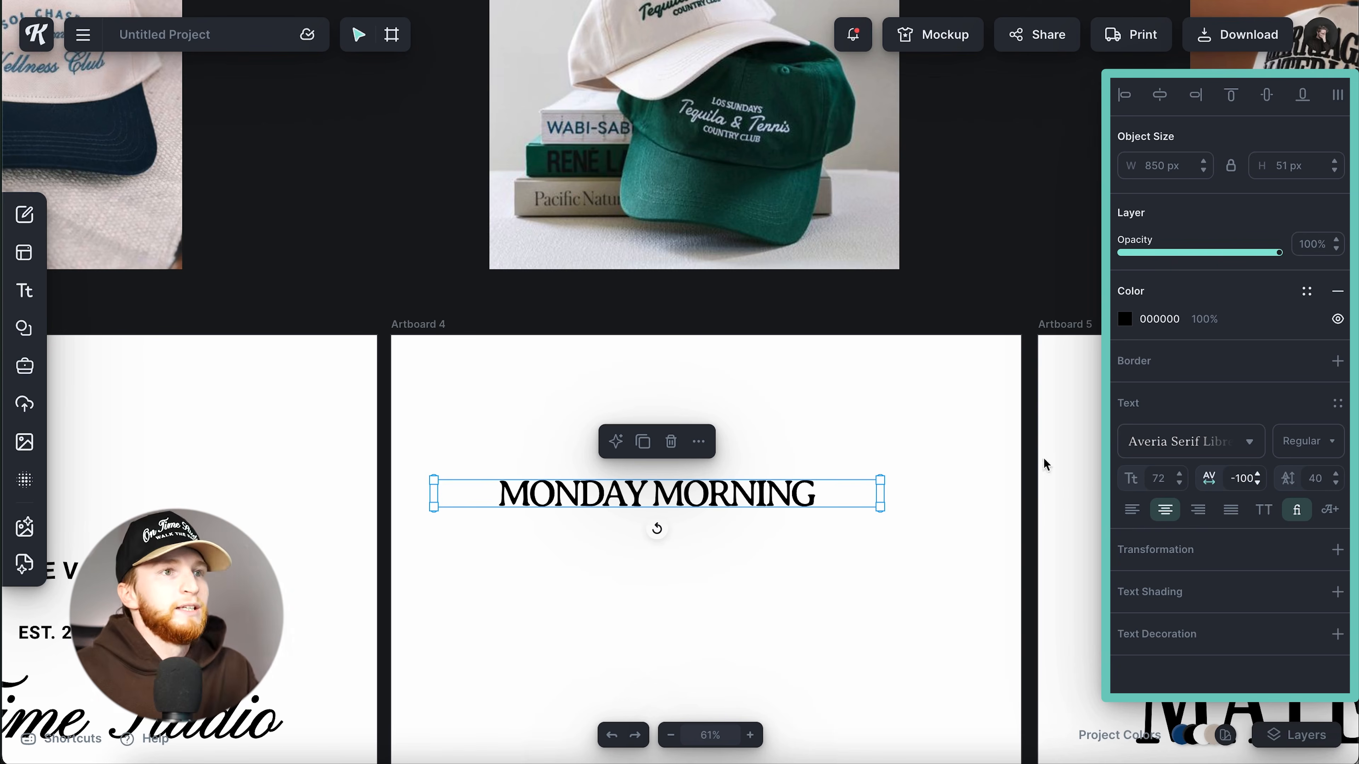
Step: Apply a Distort transformation to MONDAY MORNING and lower its bottom edge evenly to make the letters taller
{"action": "left_click", "coordinate": [1212, 551]}
{"action": "left_click", "coordinate": [1199, 525]}
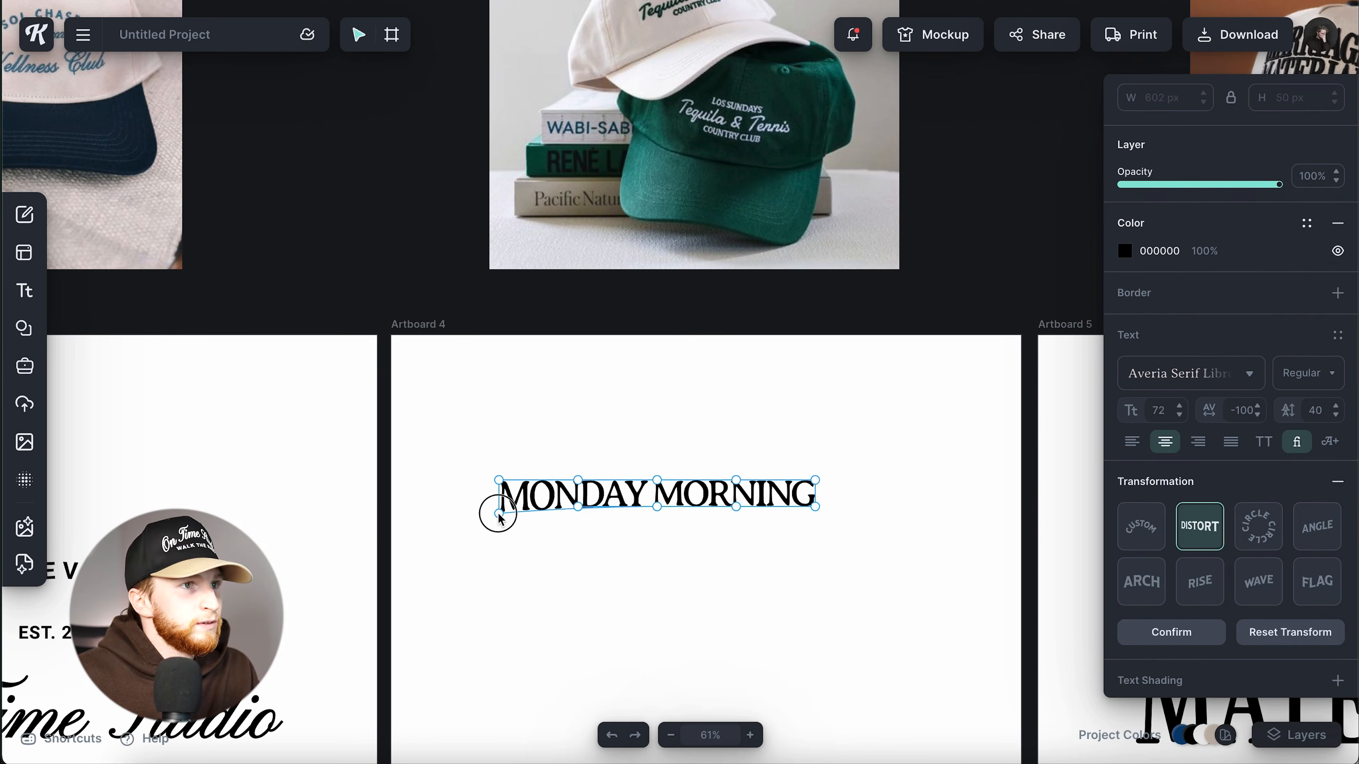
{"action": "left_click_drag", "start_coordinate": [662, 513], "coordinate": [661, 521]}
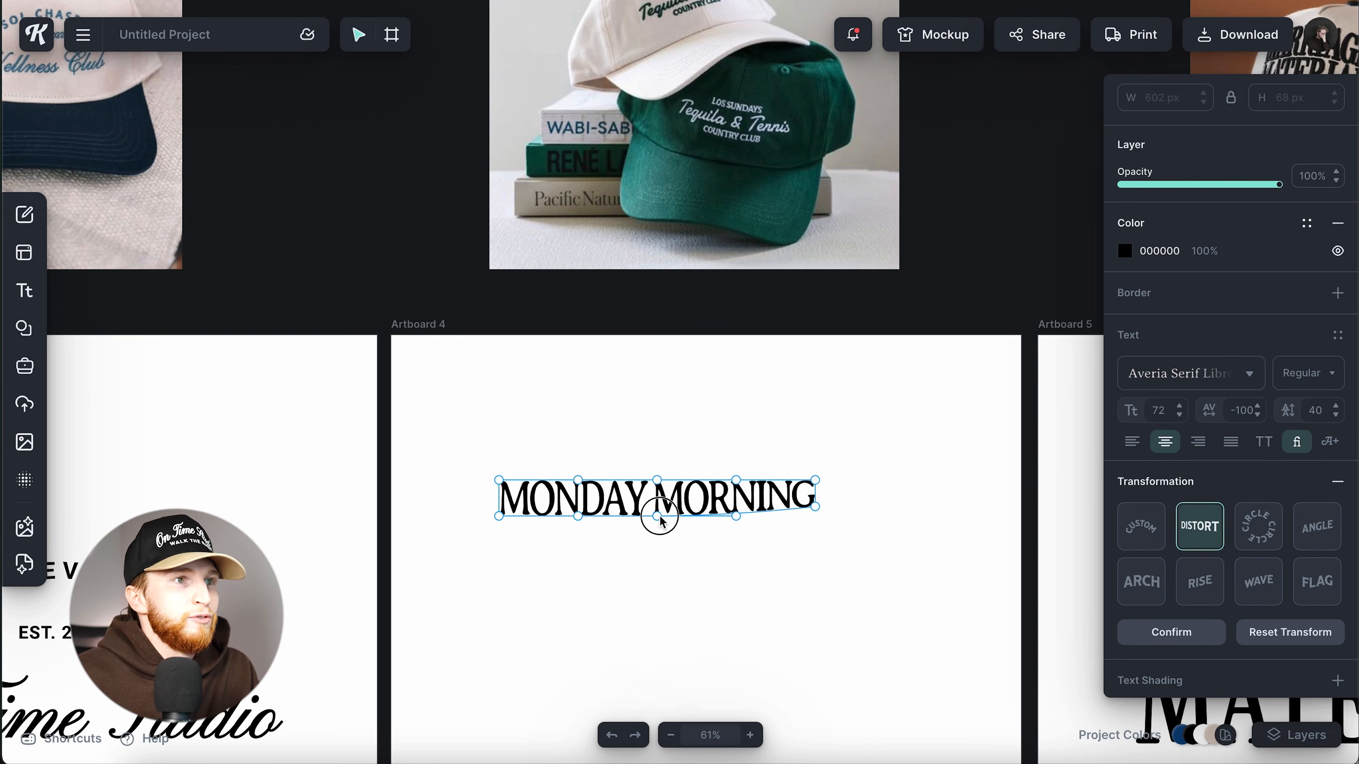
{"action": "left_click_drag", "start_coordinate": [814, 512], "coordinate": [817, 523]}
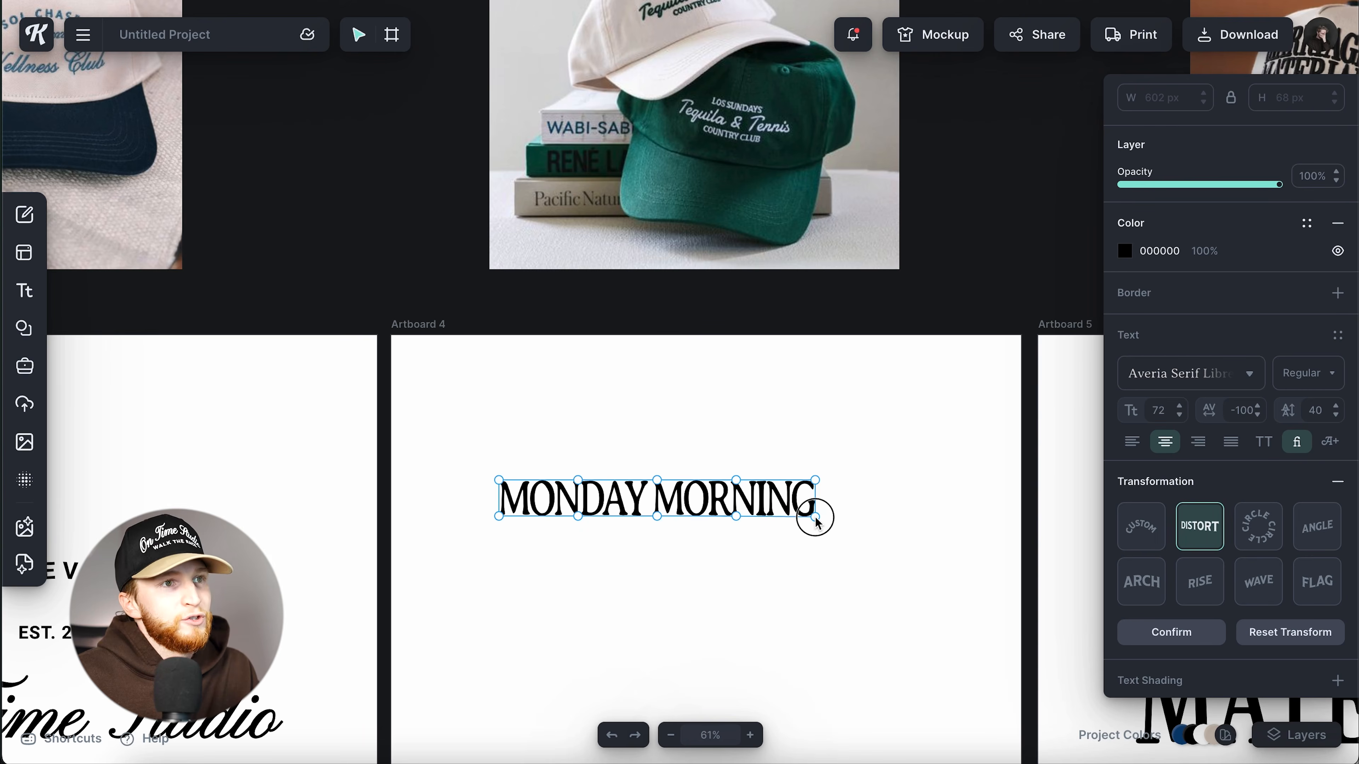
{"action": "left_click", "coordinate": [834, 512]}
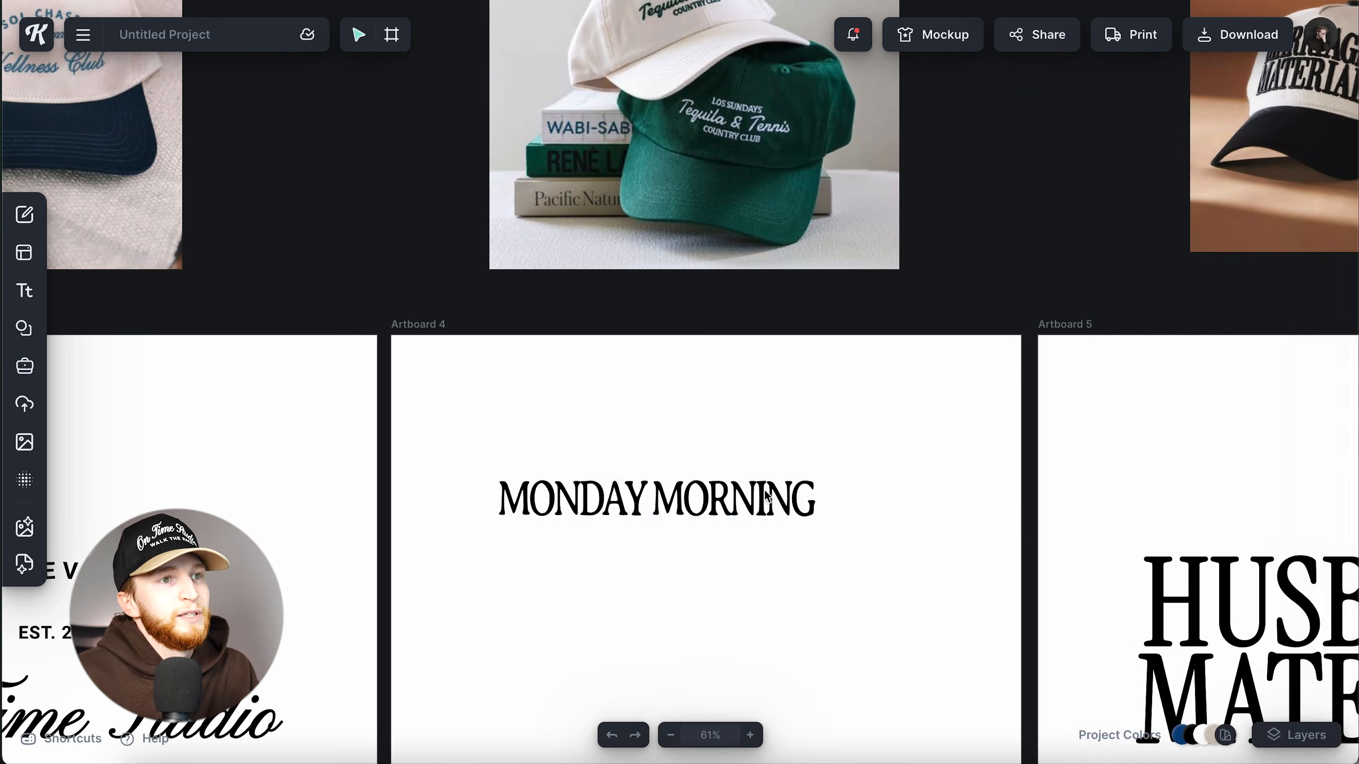
Step: Scale the MONDAY MORNING text down to roughly three fifths of its width
{"action": "left_click", "coordinate": [766, 495]}
{"action": "left_click_drag", "start_coordinate": [813, 521], "coordinate": [757, 520]}
{"action": "left_click", "coordinate": [695, 607]}
Step: Add a second headline above MONDAY MORNING on Artboard 4 and set its font to the script typeface AnjhayScript
{"action": "key", "text": "t"}
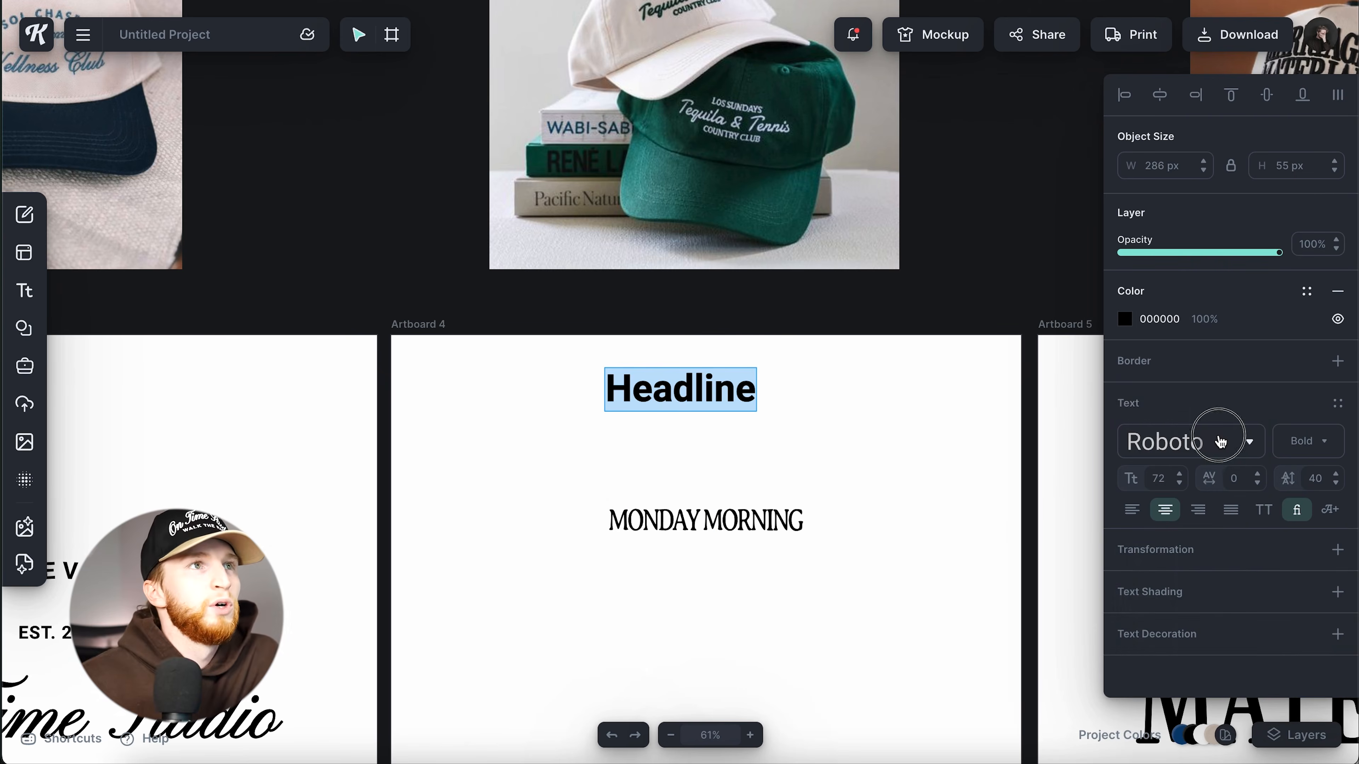
{"action": "left_click", "coordinate": [1219, 442]}
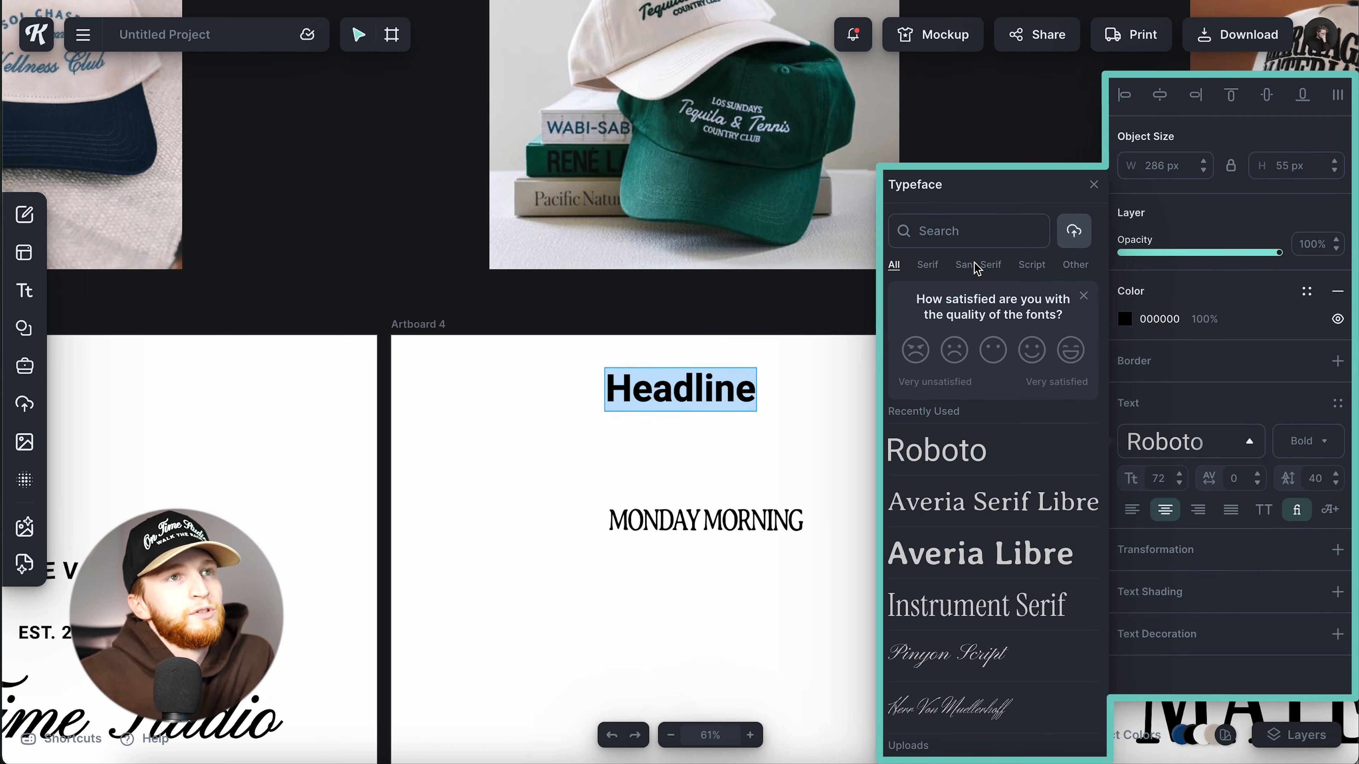
{"action": "left_click", "coordinate": [1033, 265]}
{"action": "scroll", "coordinate": [998, 561], "scroll_direction": "down", "scroll_amount": 6}
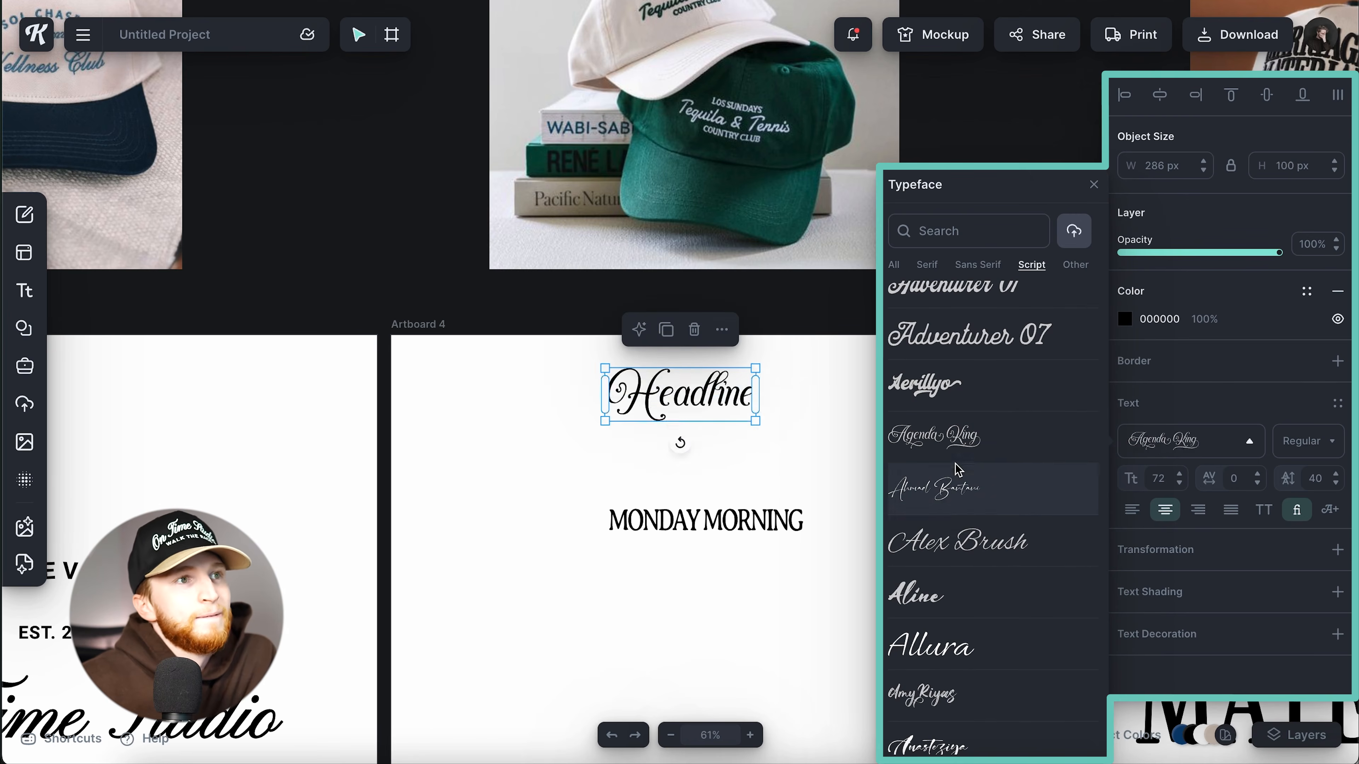
{"action": "left_click", "coordinate": [938, 597]}
{"action": "scroll", "coordinate": [939, 599], "scroll_direction": "down", "scroll_amount": 1}
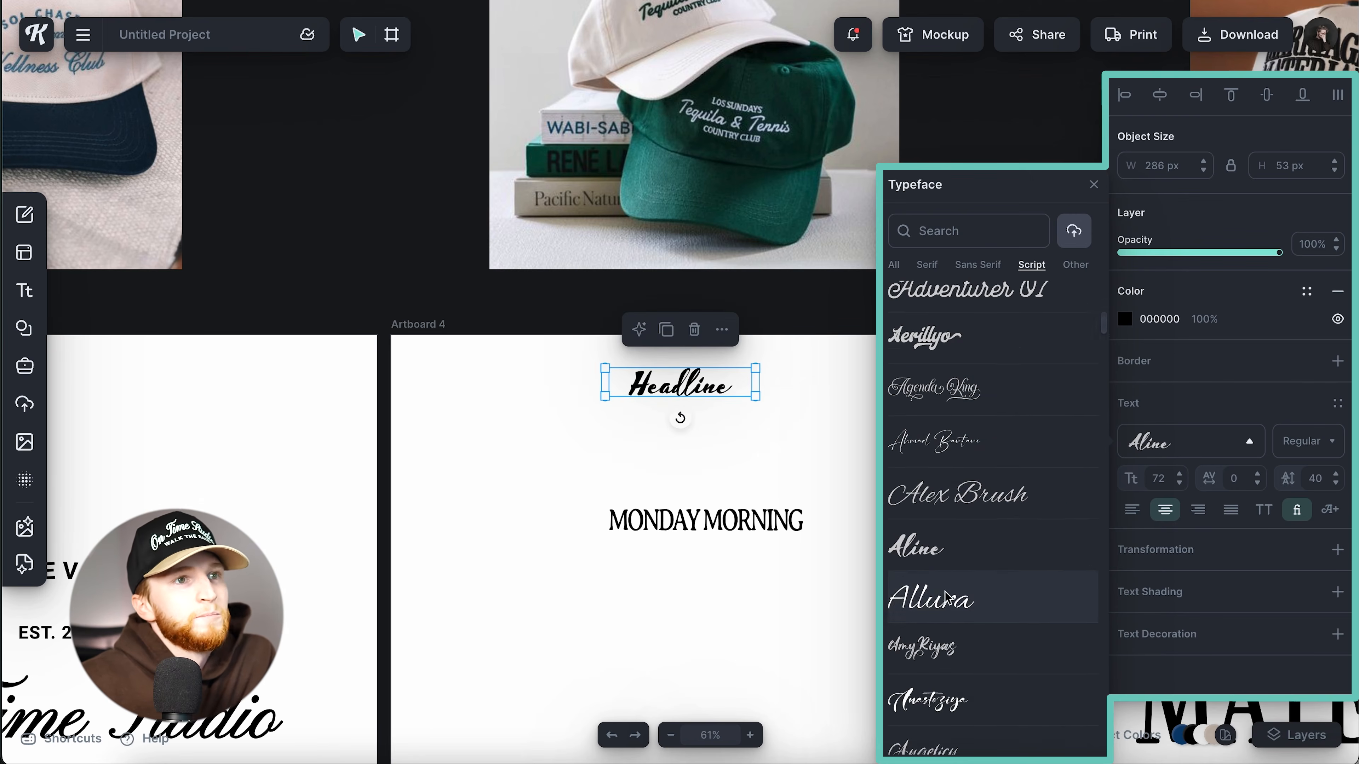
{"action": "scroll", "coordinate": [945, 597], "scroll_direction": "down", "scroll_amount": 2}
{"action": "left_click", "coordinate": [942, 487]}
{"action": "scroll", "coordinate": [940, 588], "scroll_direction": "down", "scroll_amount": 5}
{"action": "left_click", "coordinate": [940, 596]}
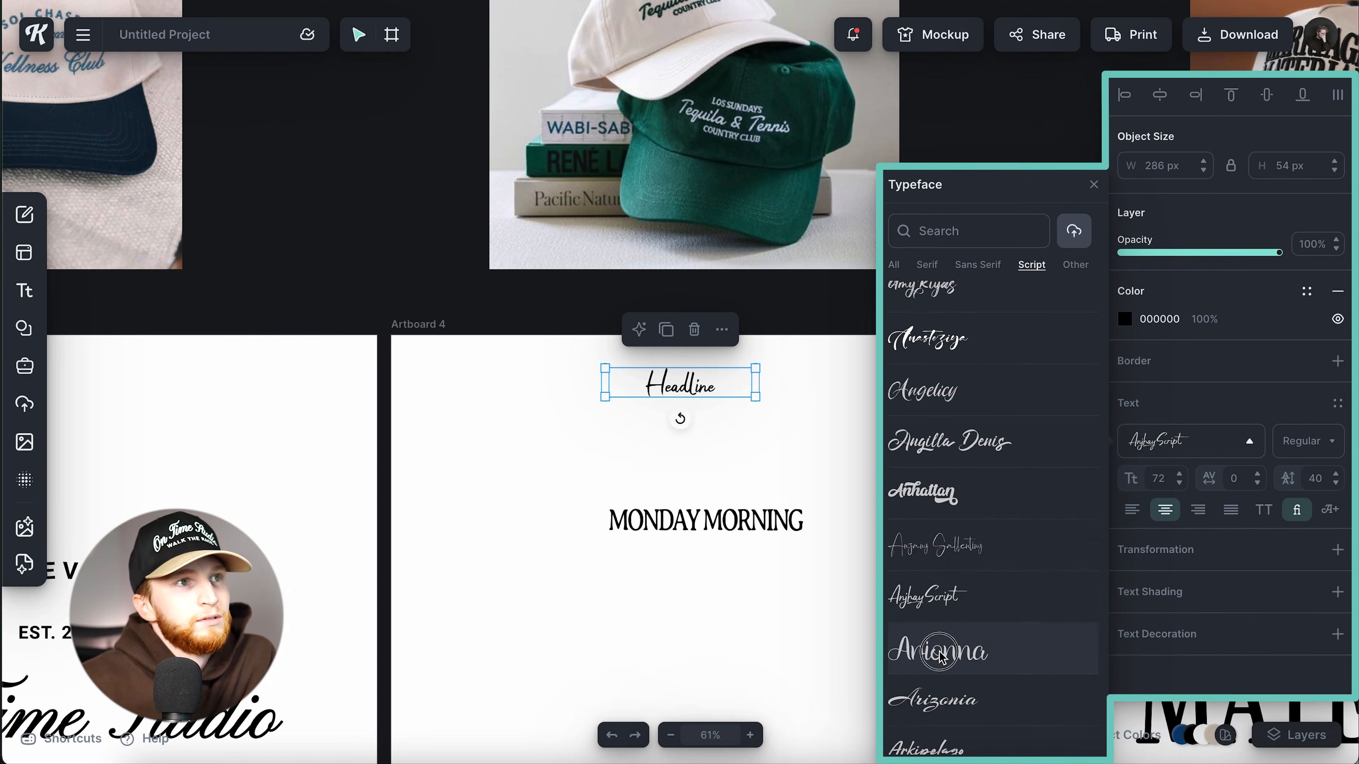
Step: Replace the script headline's text with Tequila & Tennis and enlarge it to about 603 px wide
{"action": "double_click", "coordinate": [687, 393]}
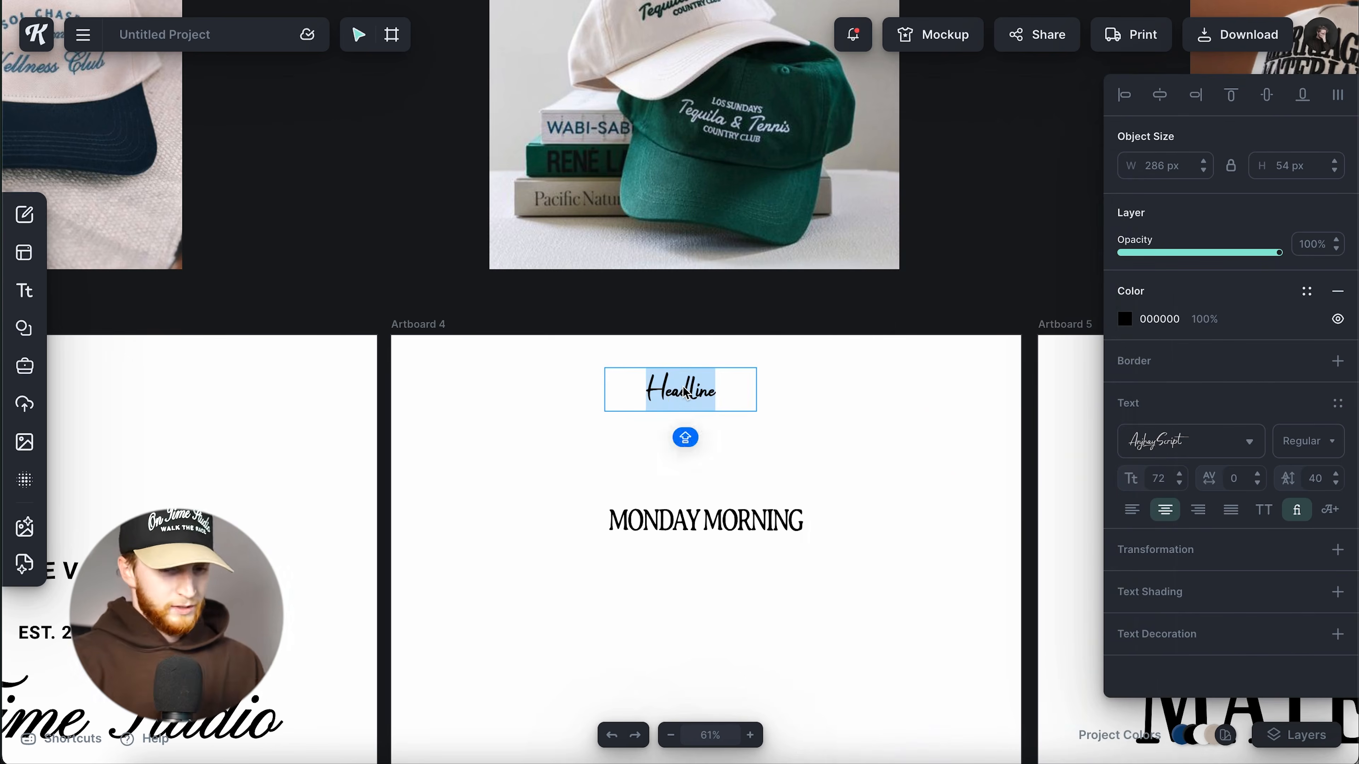
{"action": "type", "text": "Te"}
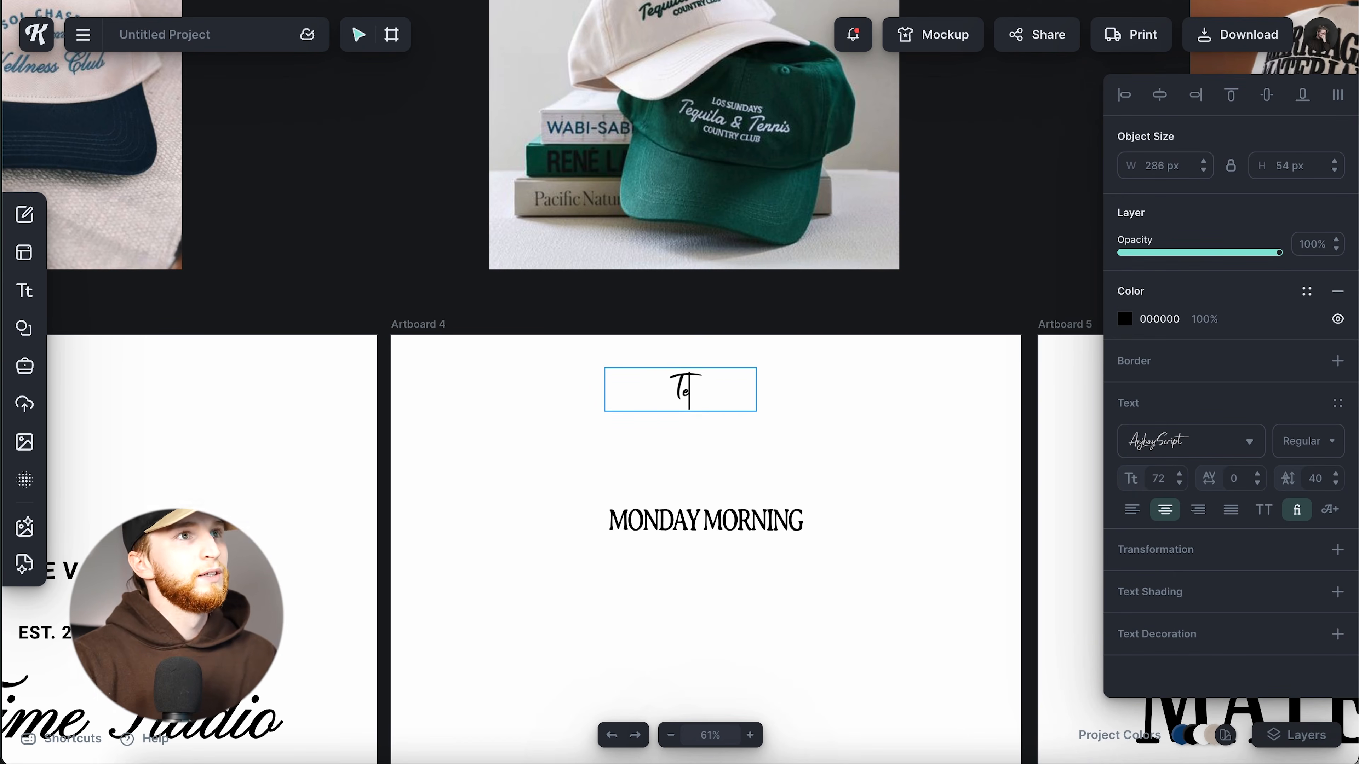
{"action": "type", "text": "quila & Tennis"}
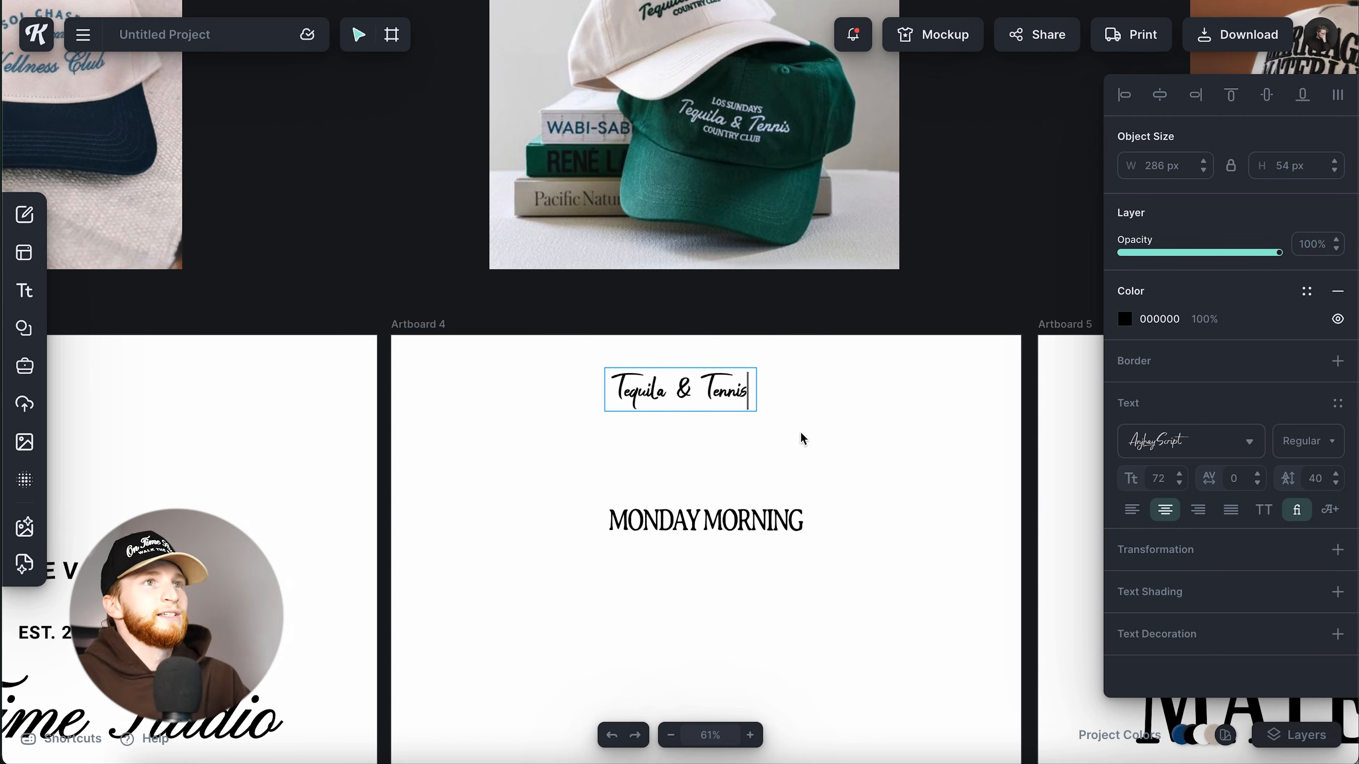
{"action": "key", "text": "Escape"}
{"action": "left_click_drag", "start_coordinate": [755, 404], "coordinate": [825, 455]}
Step: Change the Tequila & Tennis text to a signature-style script typeface with a long stroke trailing from Tequila
{"action": "left_click", "coordinate": [1198, 454]}
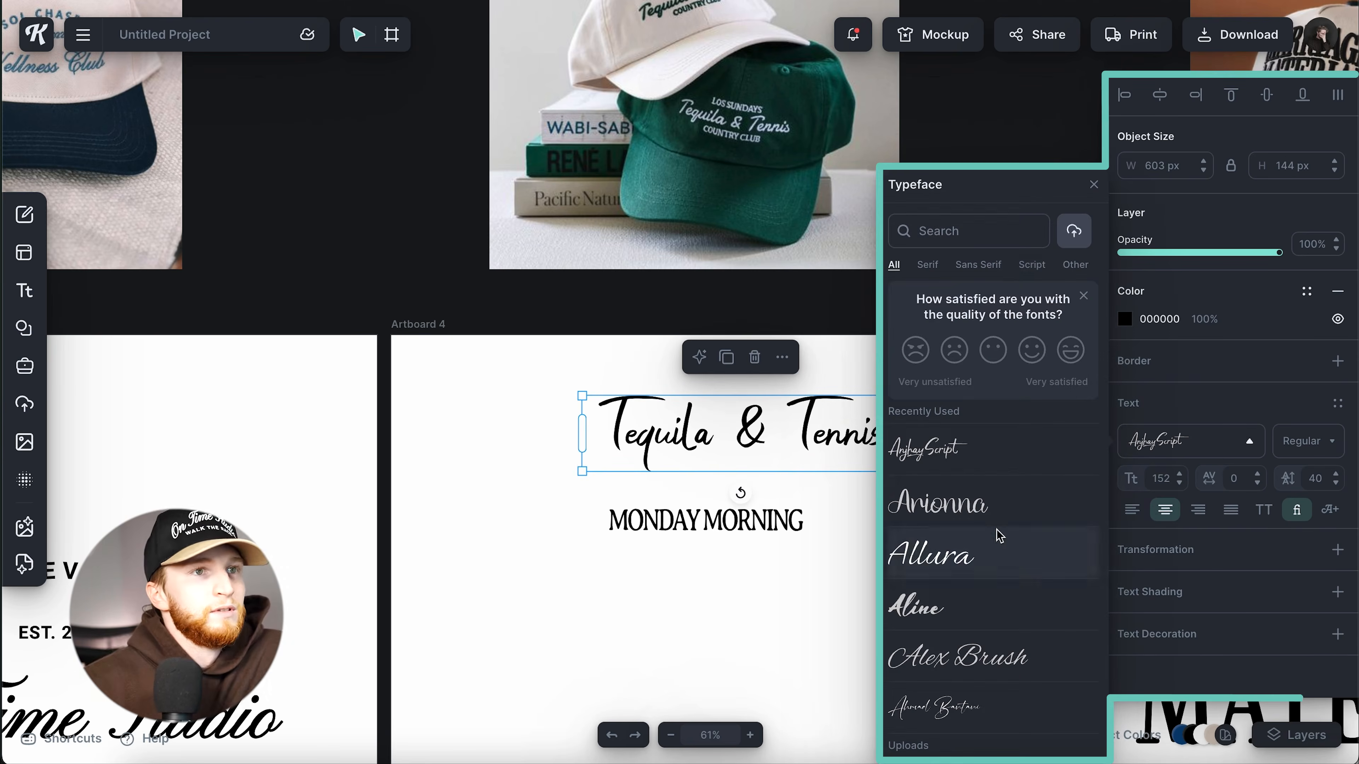
{"action": "left_click", "coordinate": [1031, 264]}
{"action": "scroll", "coordinate": [990, 562], "scroll_direction": "down", "scroll_amount": 1}
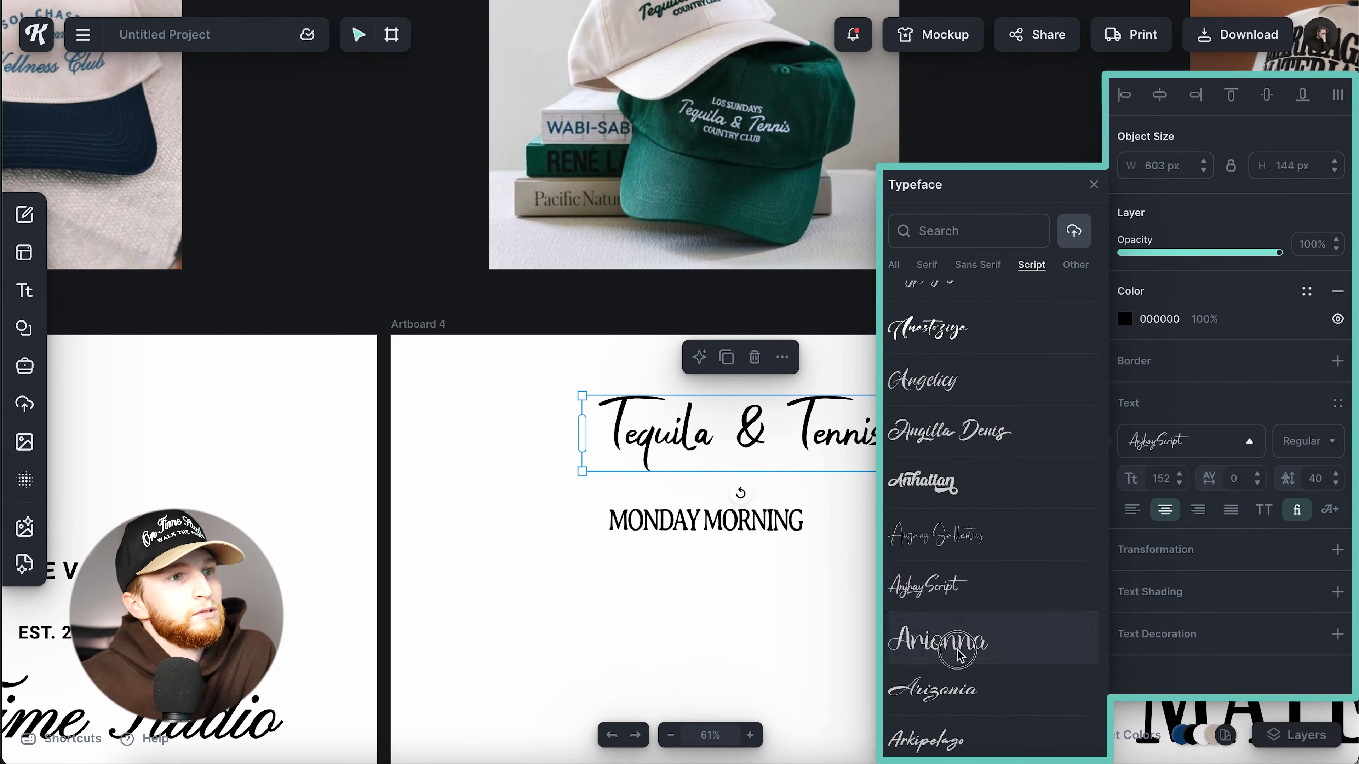
{"action": "scroll", "coordinate": [943, 633], "scroll_direction": "down", "scroll_amount": 3}
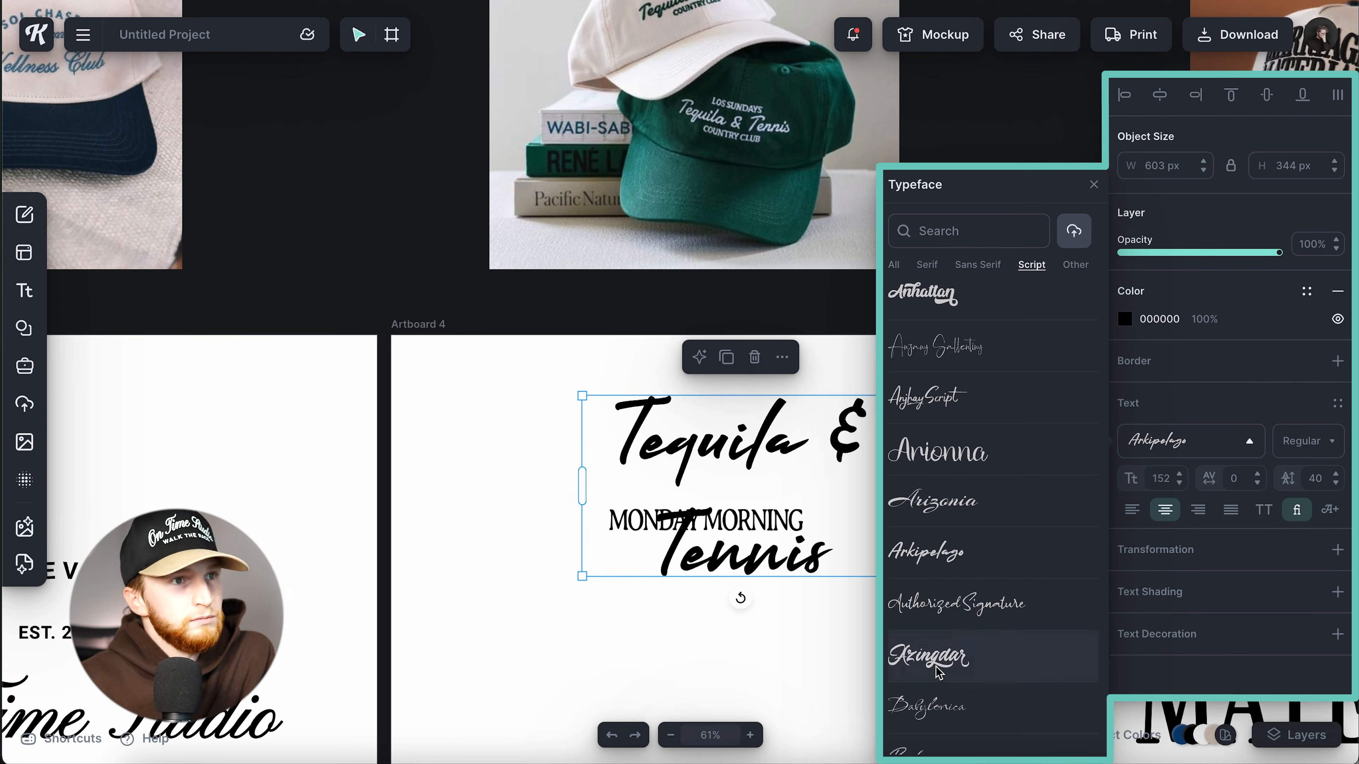
{"action": "scroll", "coordinate": [944, 643], "scroll_direction": "down", "scroll_amount": 9}
{"action": "scroll", "coordinate": [944, 691], "scroll_direction": "down", "scroll_amount": 10}
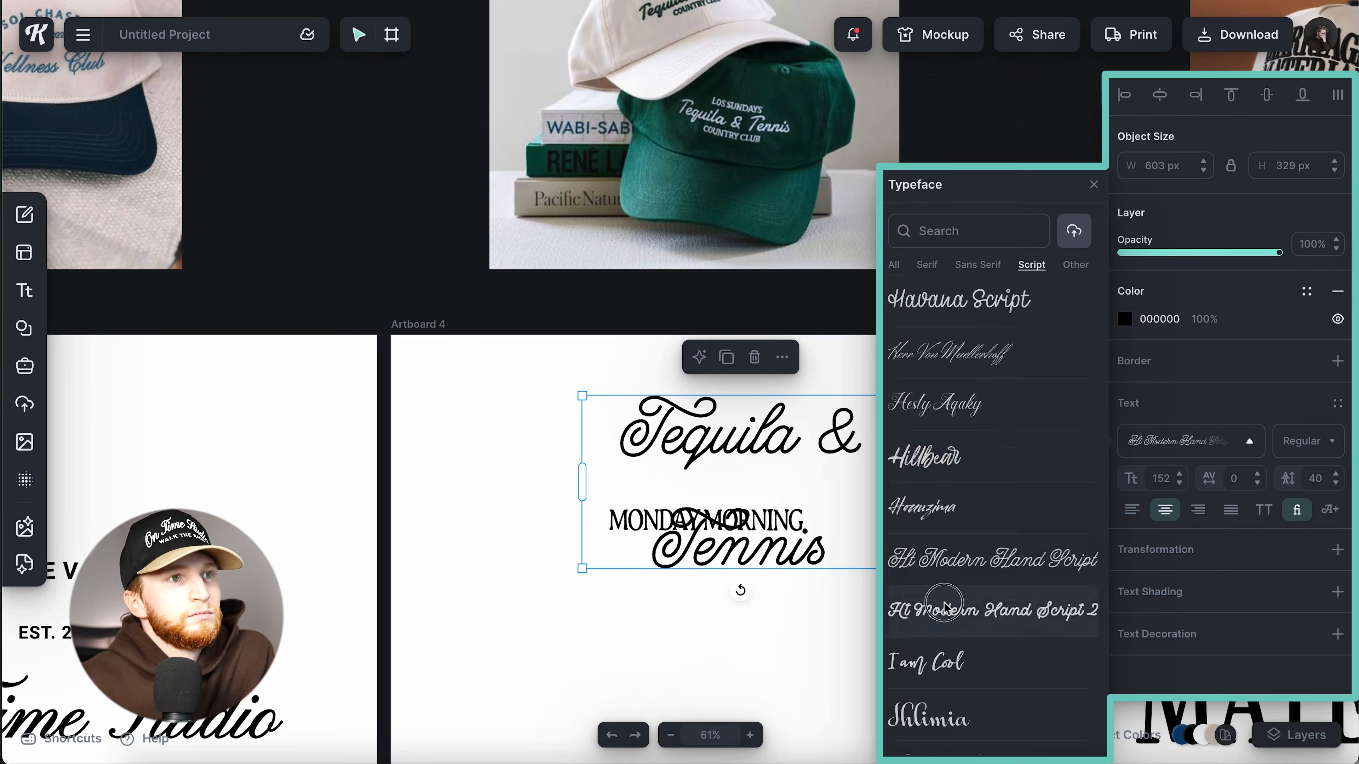
{"action": "left_click", "coordinate": [838, 625]}
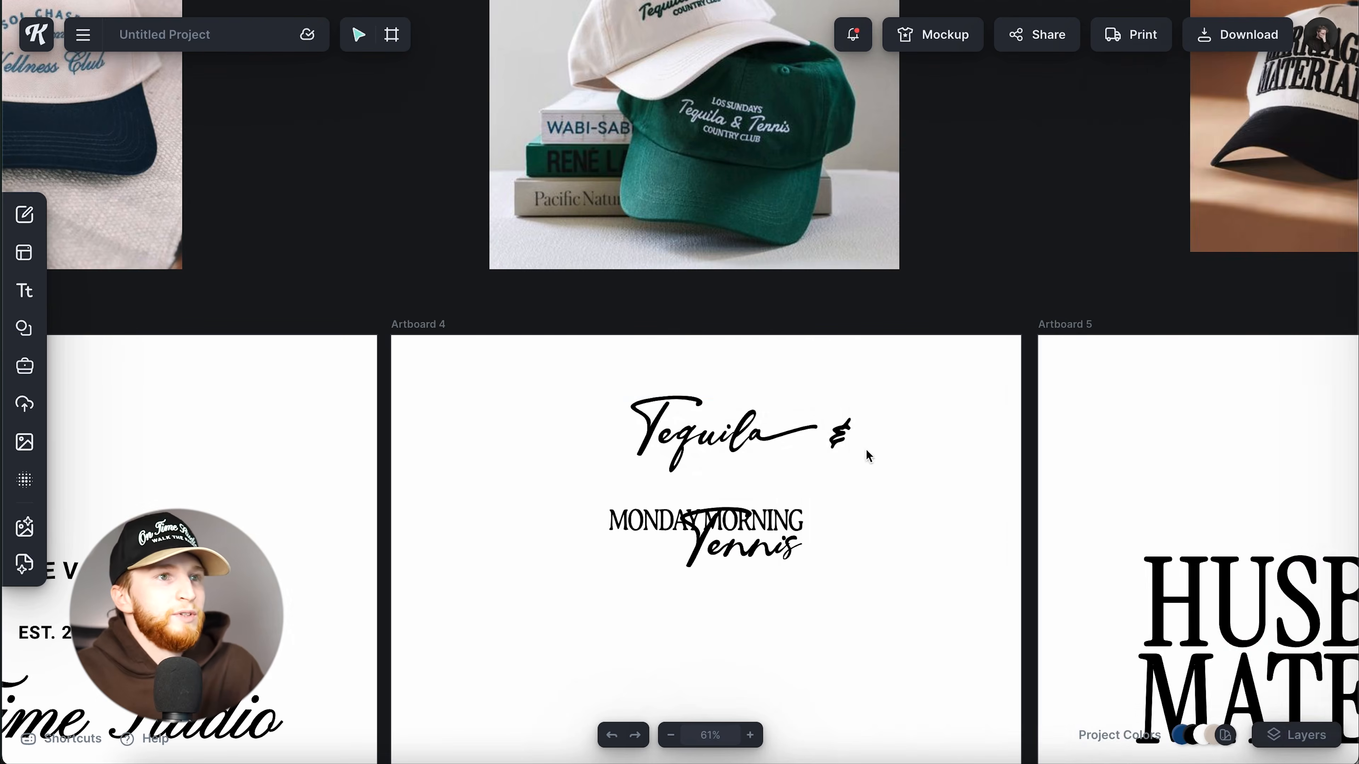
Step: Widen Tequila & Tennis to fit one line and place it horizontally centred beneath MONDAY MORNING
{"action": "left_click", "coordinate": [819, 442]}
{"action": "left_click_drag", "start_coordinate": [901, 480], "coordinate": [950, 476]}
{"action": "left_click_drag", "start_coordinate": [883, 447], "coordinate": [850, 589]}
{"action": "left_click", "coordinate": [1163, 98]}
Step: Duplicate the MONDAY MORNING line below Tequila & Tennis and change the copy's text to EVERY SINGLE WEEK
{"action": "scroll", "coordinate": [922, 446], "scroll_direction": "down", "scroll_amount": 2}
{"action": "left_click", "coordinate": [921, 444]}
{"action": "left_click_drag", "start_coordinate": [790, 395], "coordinate": [790, 509]}
{"action": "double_click", "coordinate": [758, 511]}
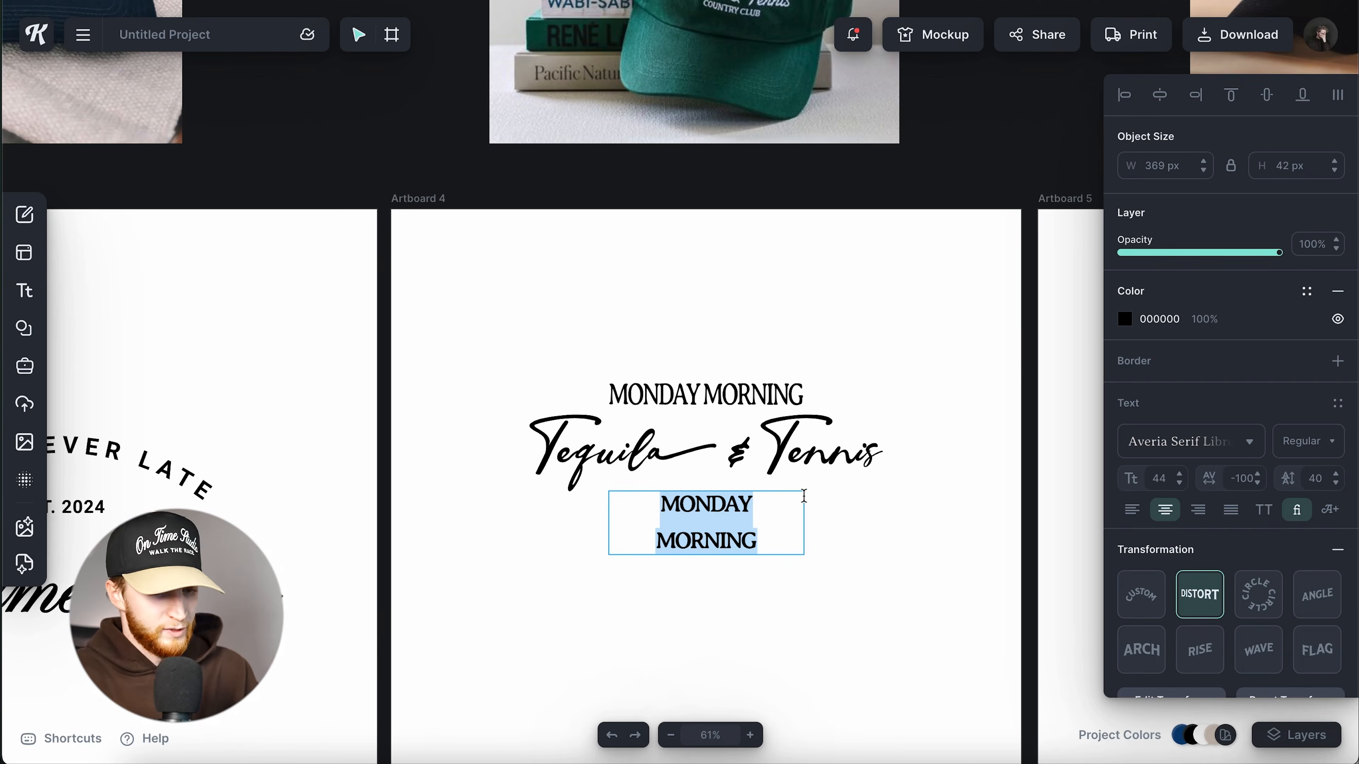
{"action": "type", "text": "EVERY SINGLE WEEK"}
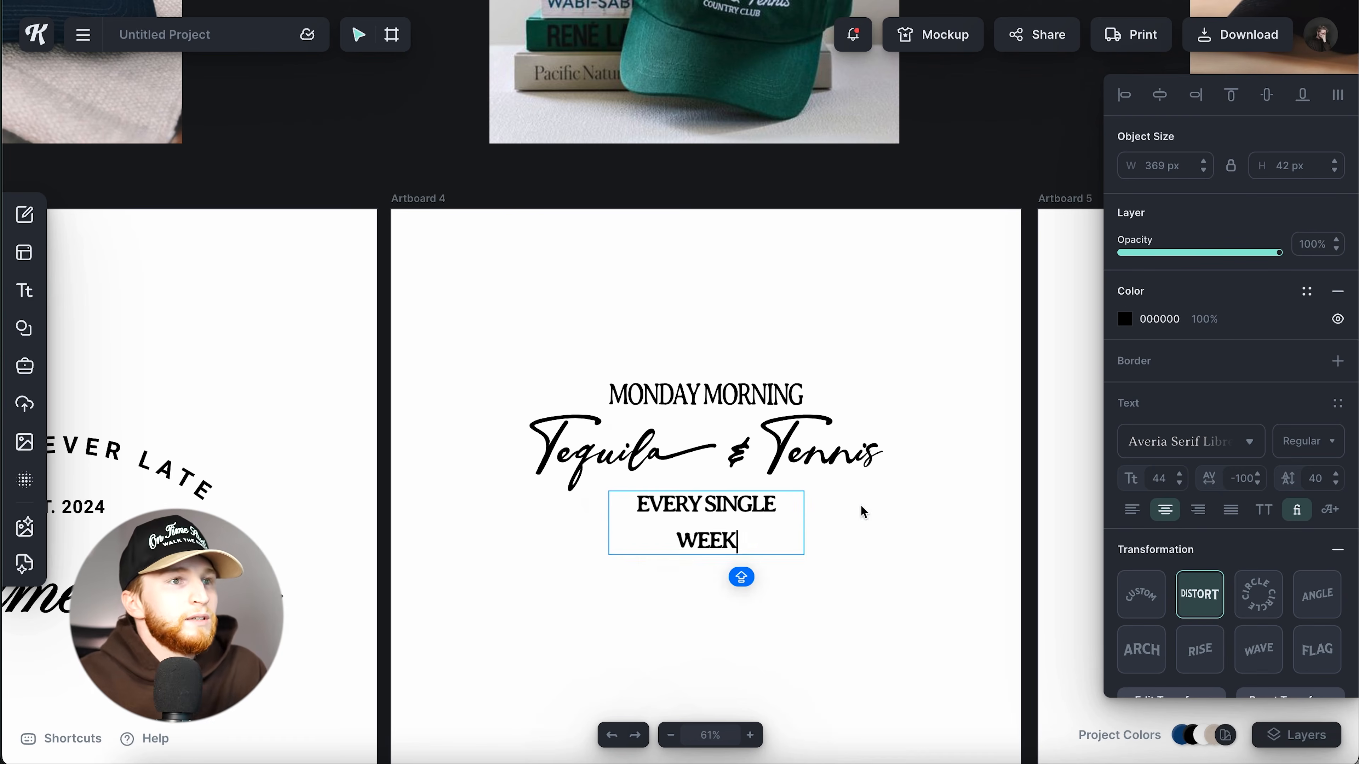
{"action": "key", "text": "Escape"}
Step: Shrink the EVERY SINGLE WEEK line slightly and align the three text lines on Artboard 4 to a common horizontal centre
{"action": "left_click", "coordinate": [818, 518]}
{"action": "left_click", "coordinate": [800, 515]}
{"action": "left_click_drag", "start_coordinate": [801, 516], "coordinate": [775, 506]}
{"action": "key", "text": "ctrl+a"}
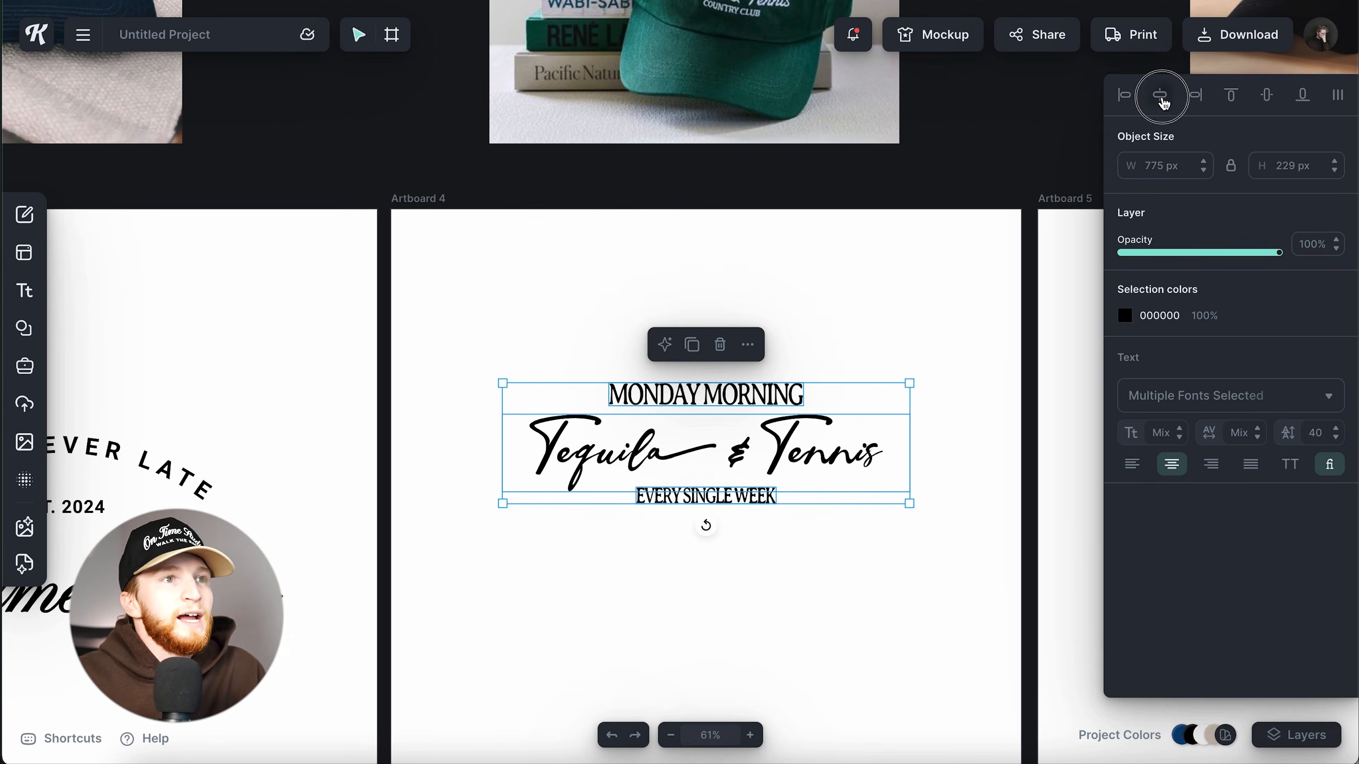
{"action": "left_click", "coordinate": [964, 403]}
{"action": "scroll", "coordinate": [965, 402], "scroll_direction": "down", "scroll_amount": 5}
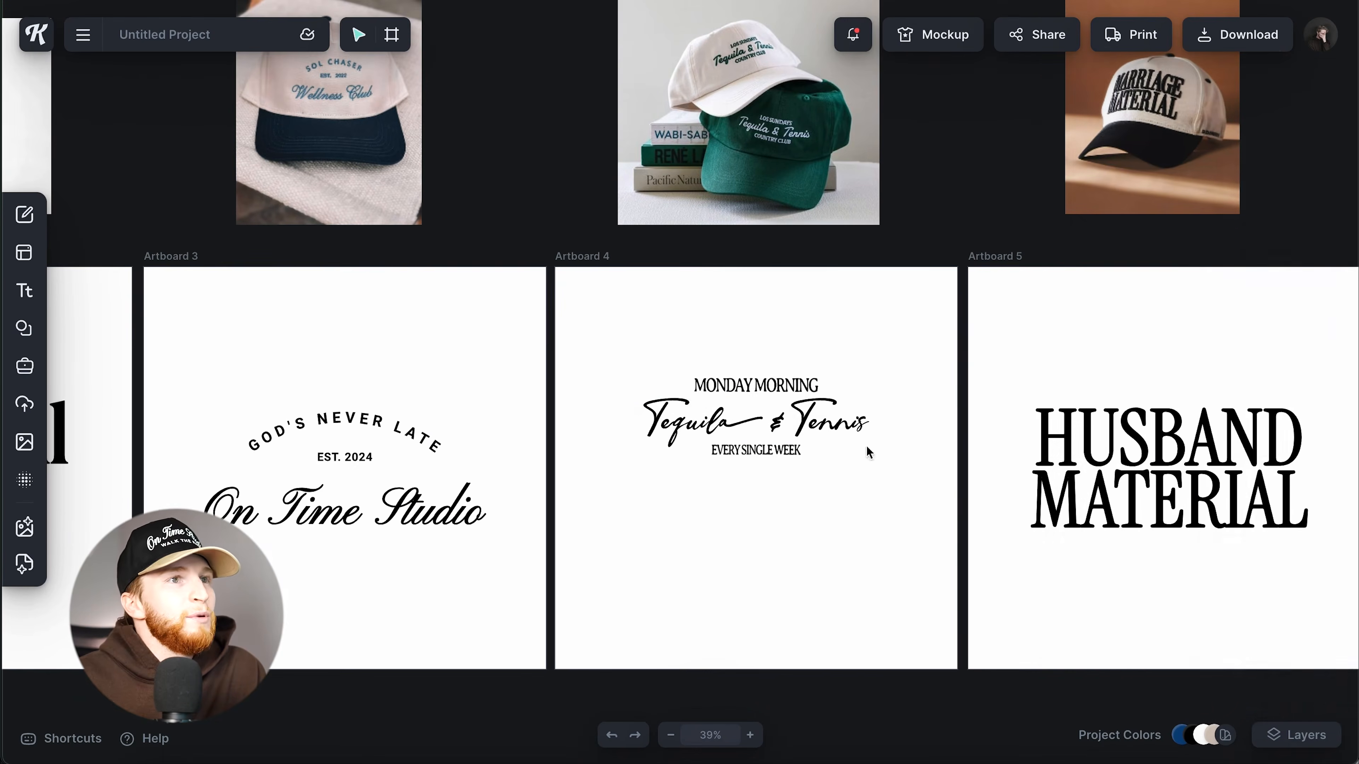
Step: Group the Tequila & Tennis text lines, center the group vertically on Artboard 4, and enlarge it slightly
{"action": "mouse_move", "coordinate": [758, 315]}
{"action": "left_mouse_down"}
{"action": "mouse_move", "coordinate": [801, 527]}
{"action": "mouse_move", "coordinate": [781, 329]}
{"action": "left_mouse_up"}
{"action": "left_click", "coordinate": [779, 567]}
{"action": "left_click", "coordinate": [808, 422]}
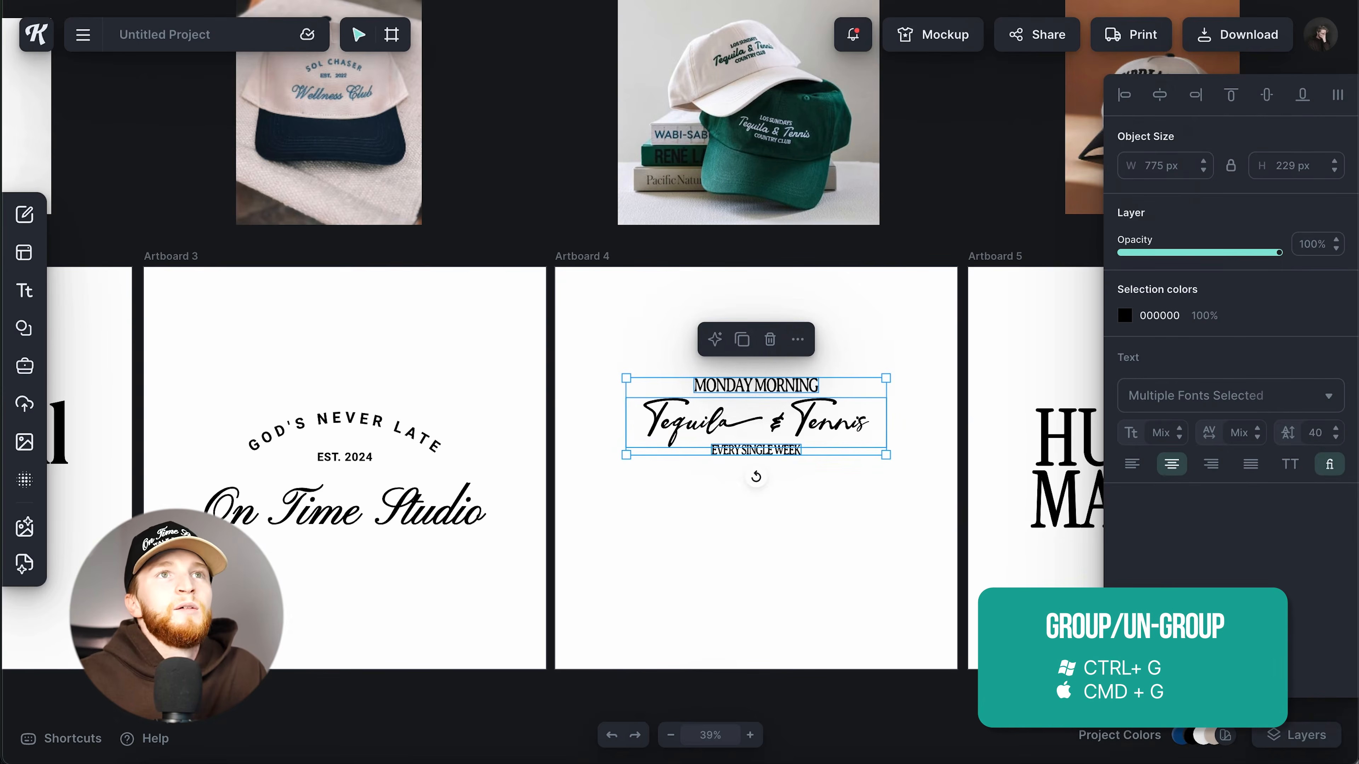
{"action": "left_click", "coordinate": [1267, 96]}
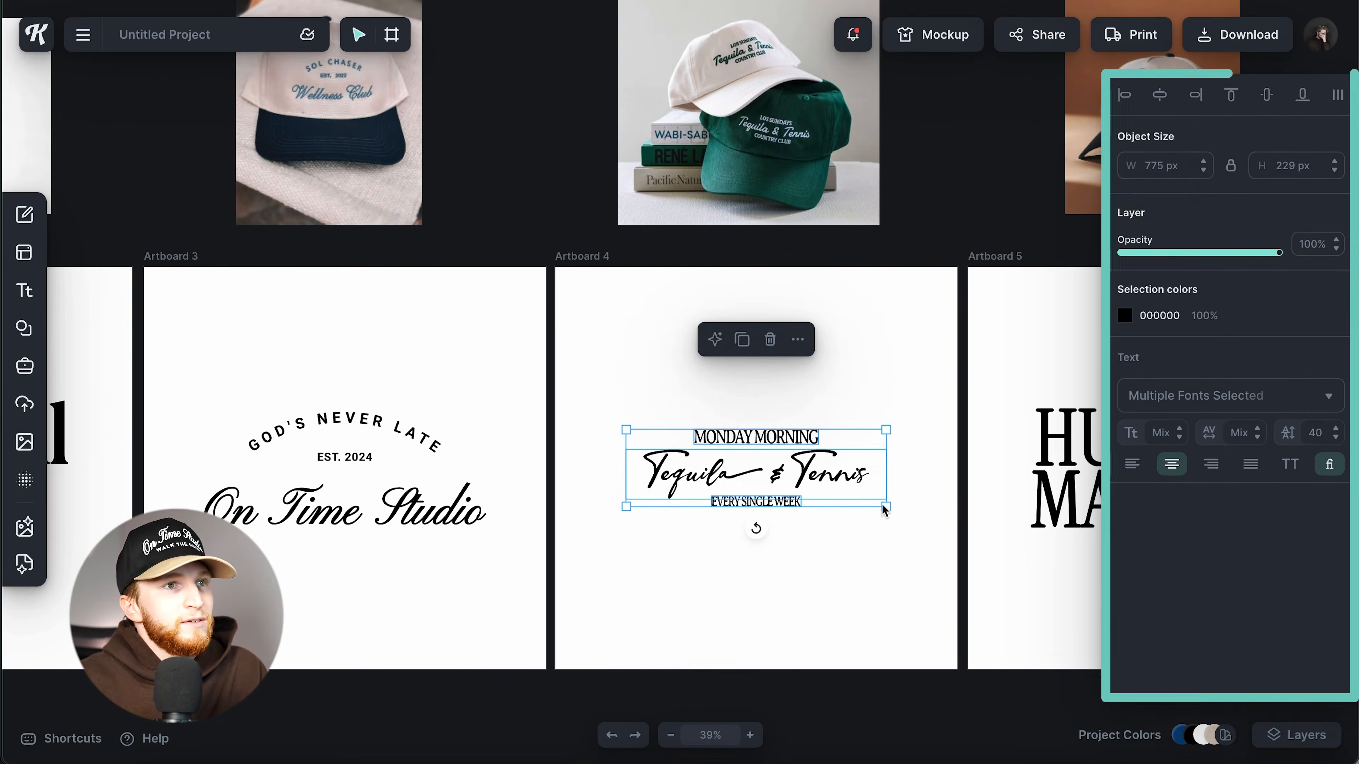
{"action": "left_click", "coordinate": [885, 585]}
Step: Add a headline text on Artboard 7 and set its font to the sans serif Archivo
{"action": "scroll", "coordinate": [802, 574], "scroll_direction": "left", "scroll_amount": 5}
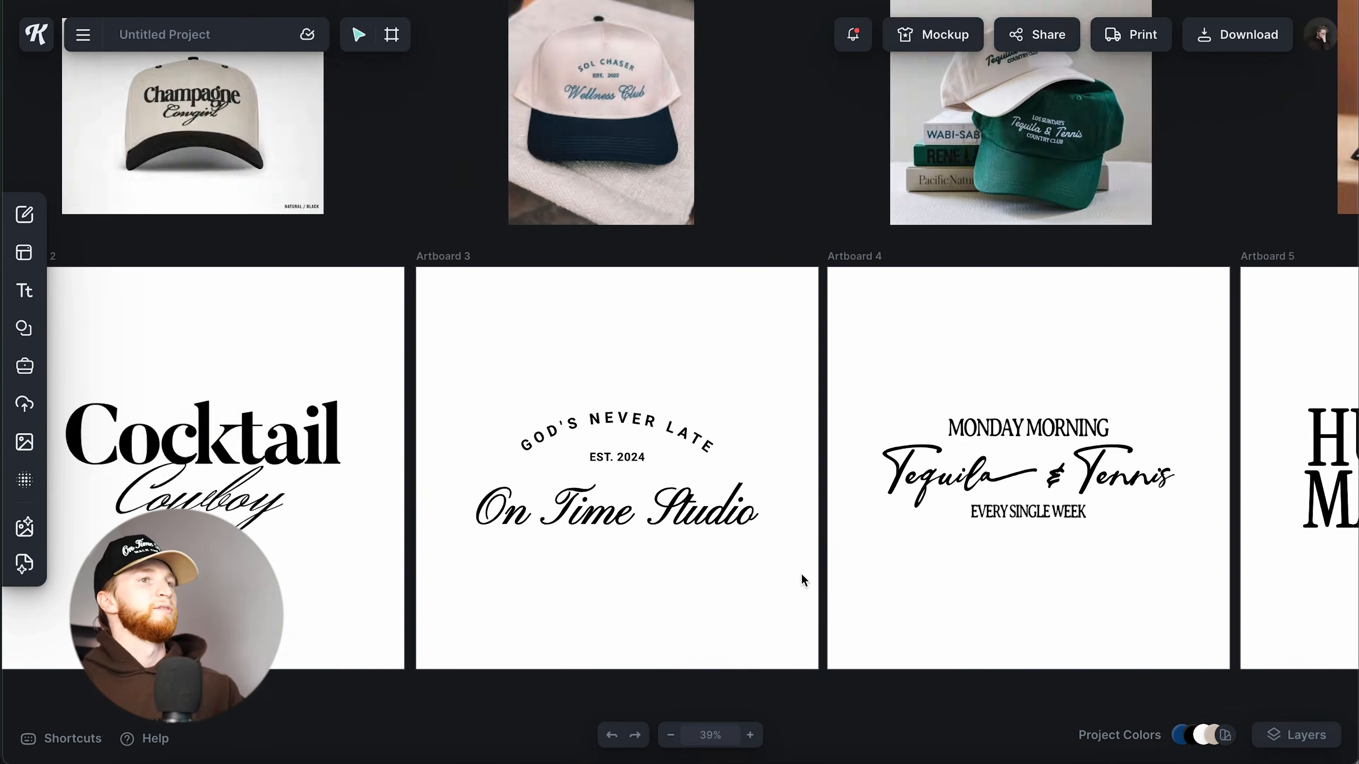
{"action": "scroll", "coordinate": [802, 574], "scroll_direction": "left", "scroll_amount": 5}
{"action": "scroll", "coordinate": [795, 571], "scroll_direction": "right", "scroll_amount": 3}
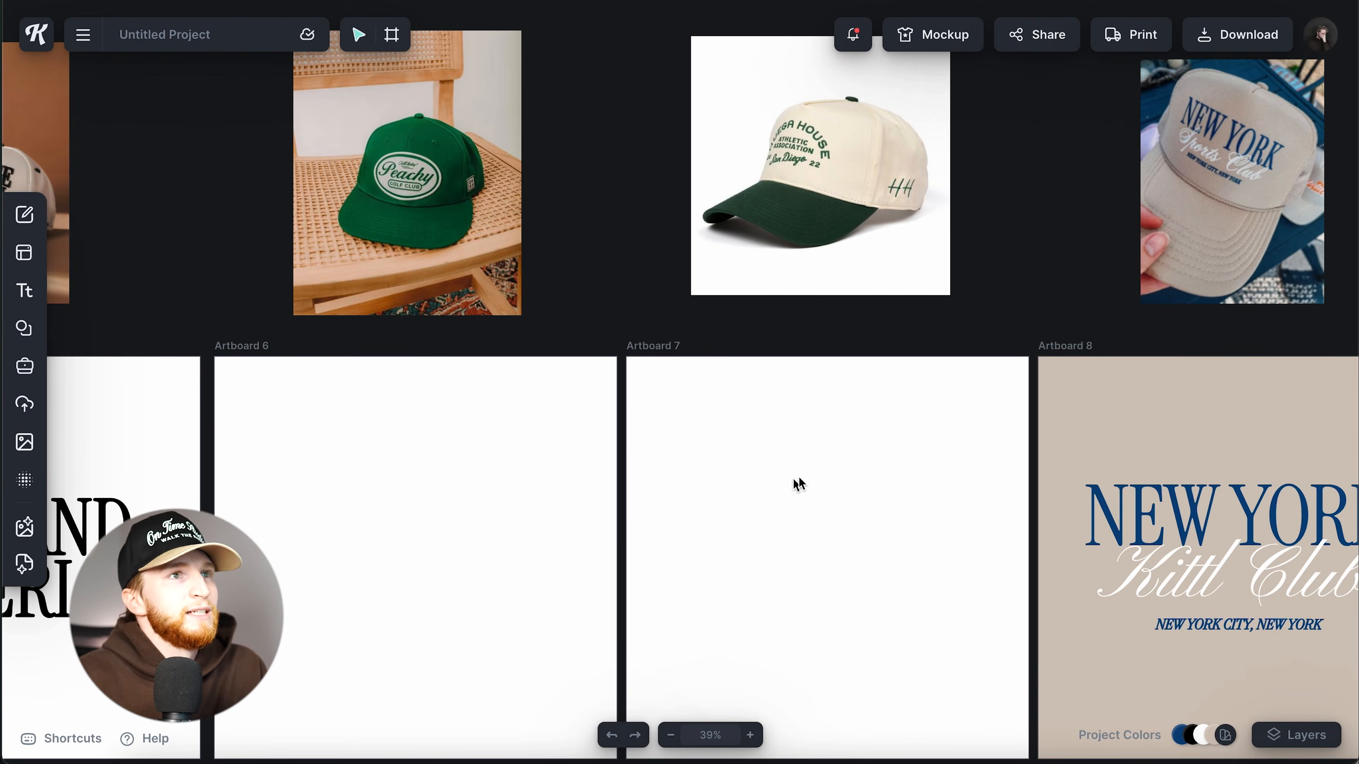
{"action": "key", "text": "t"}
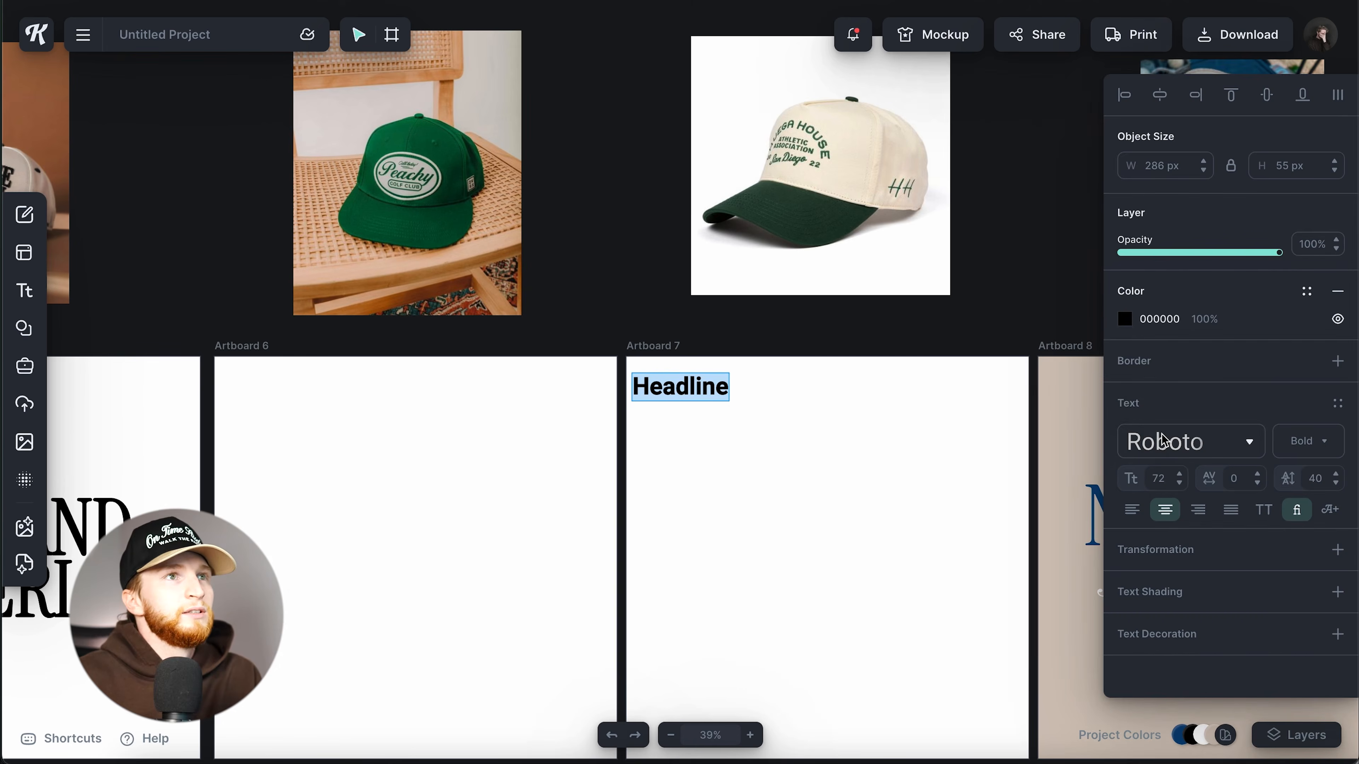
{"action": "left_click", "coordinate": [1162, 440]}
{"action": "left_click", "coordinate": [957, 270]}
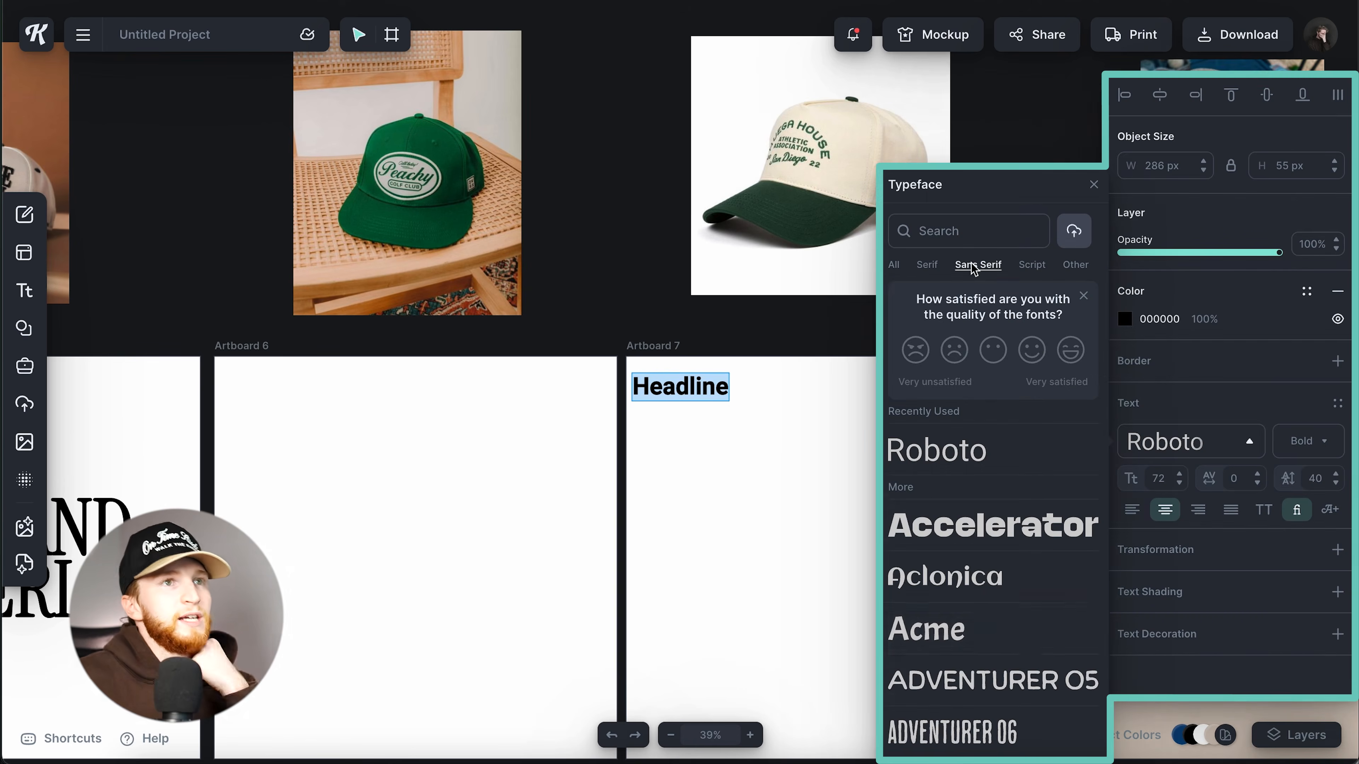
{"action": "scroll", "coordinate": [1010, 618], "scroll_direction": "down", "scroll_amount": 2}
{"action": "scroll", "coordinate": [1003, 621], "scroll_direction": "down", "scroll_amount": 8}
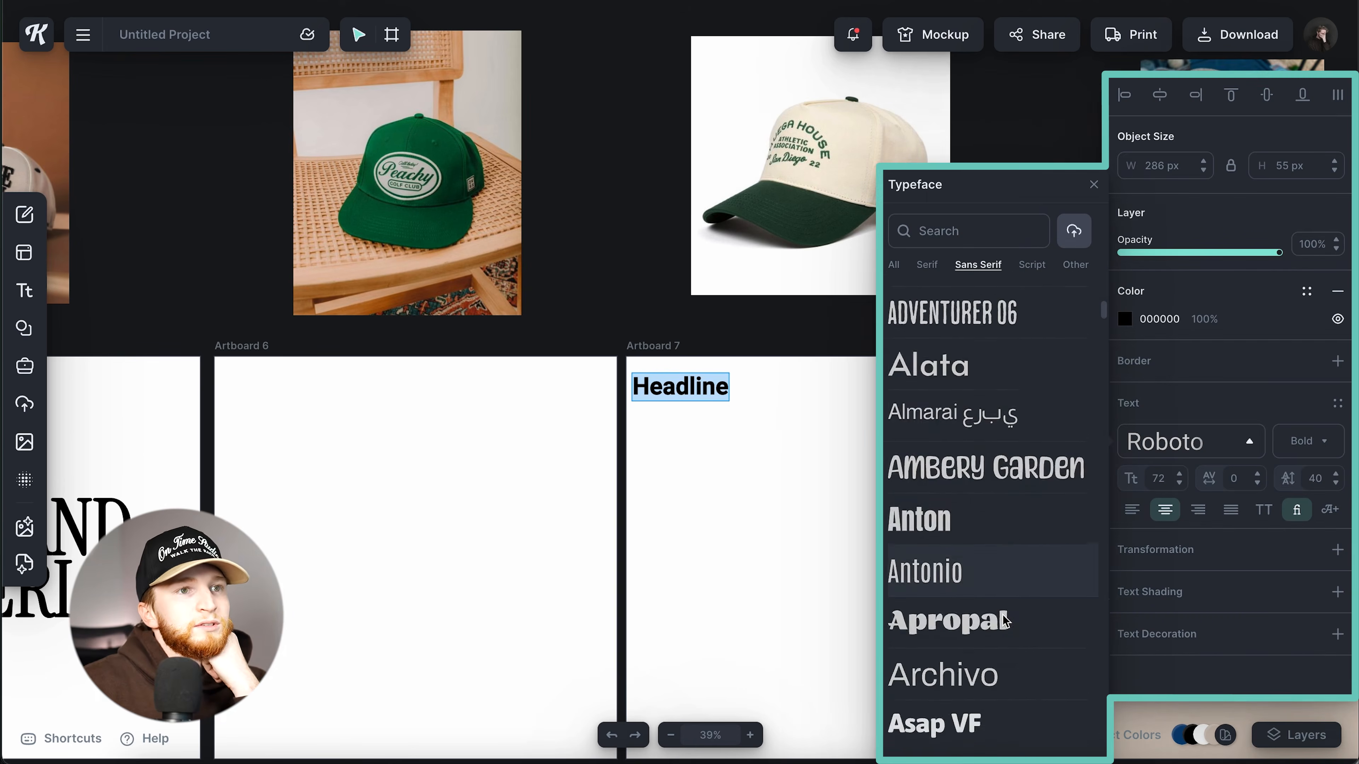
{"action": "left_click", "coordinate": [995, 546]}
{"action": "left_click", "coordinate": [786, 574]}
Step: Enlarge the headline to about 804 px wide near the middle of Artboard 7 and replace its text with DESIGN HOUSE on two lines
{"action": "left_click_drag", "start_coordinate": [692, 394], "coordinate": [885, 538]}
{"action": "key", "text": "Delete"}
{"action": "left_click", "coordinate": [787, 486]}
{"action": "left_click_drag", "start_coordinate": [798, 495], "coordinate": [830, 534]}
{"action": "double_click", "coordinate": [830, 534]}
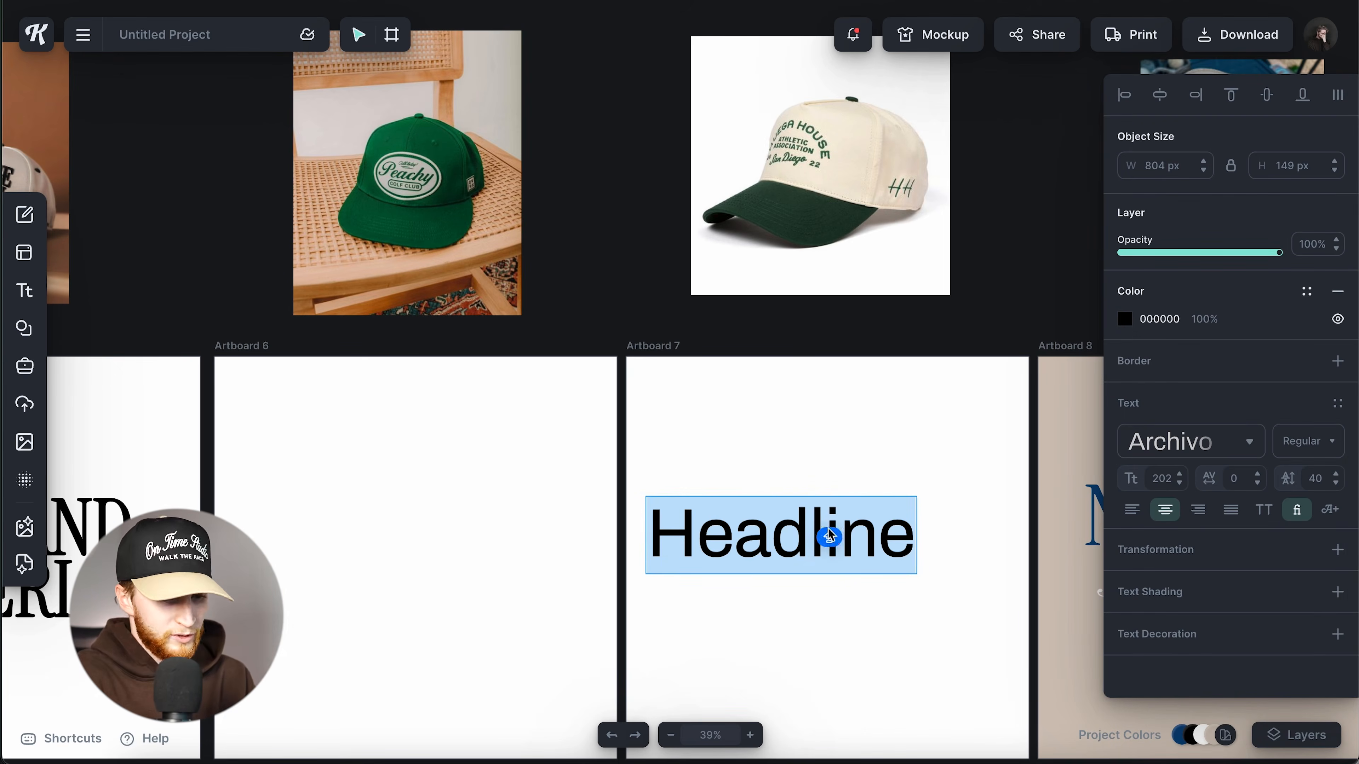
{"action": "type", "text": "DESIGN"}
{"action": "key", "text": "Return"}
{"action": "type", "text": "HOUSE"}
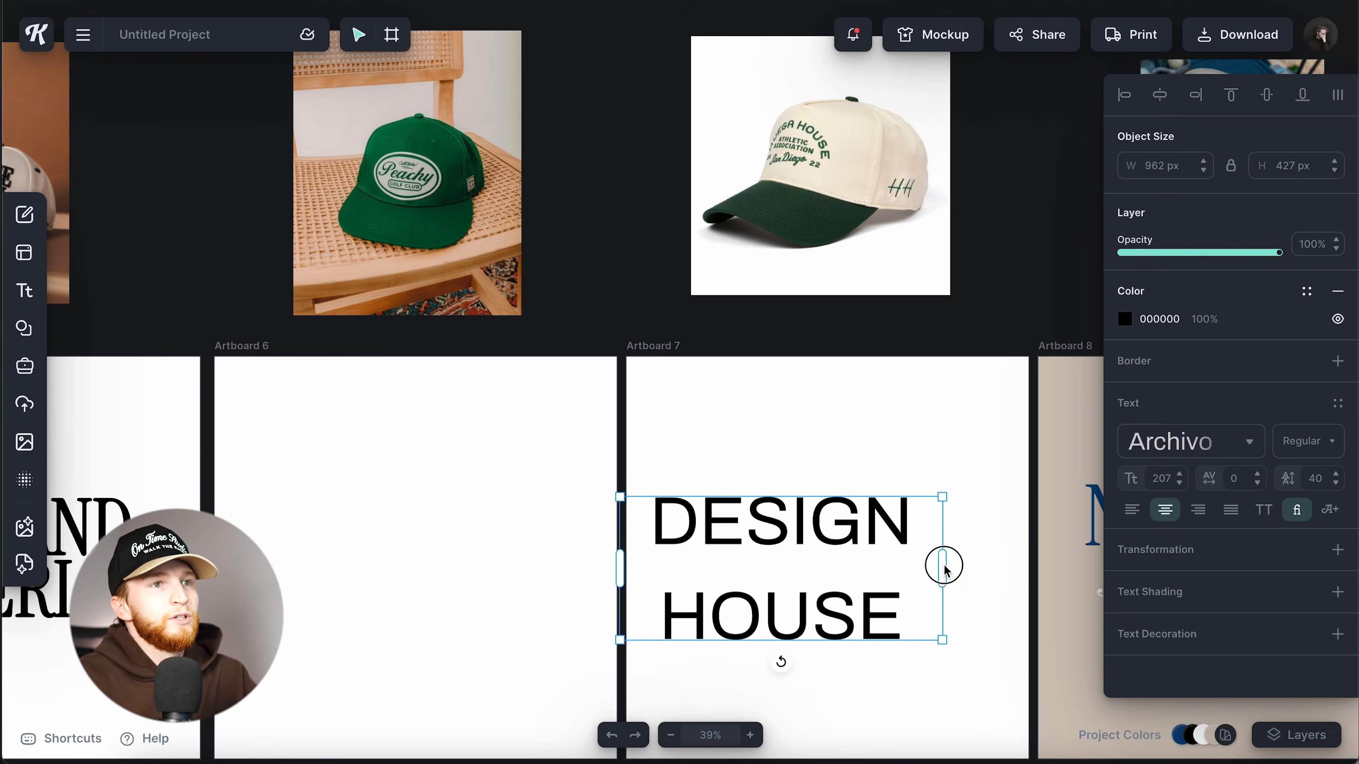
Step: Shrink DESIGN HOUSE to about size 75 on one line and bend it with the Circle transformation to about 495 px wide
{"action": "left_click_drag", "start_coordinate": [942, 564], "coordinate": [883, 531]}
{"action": "left_click", "coordinate": [1195, 554]}
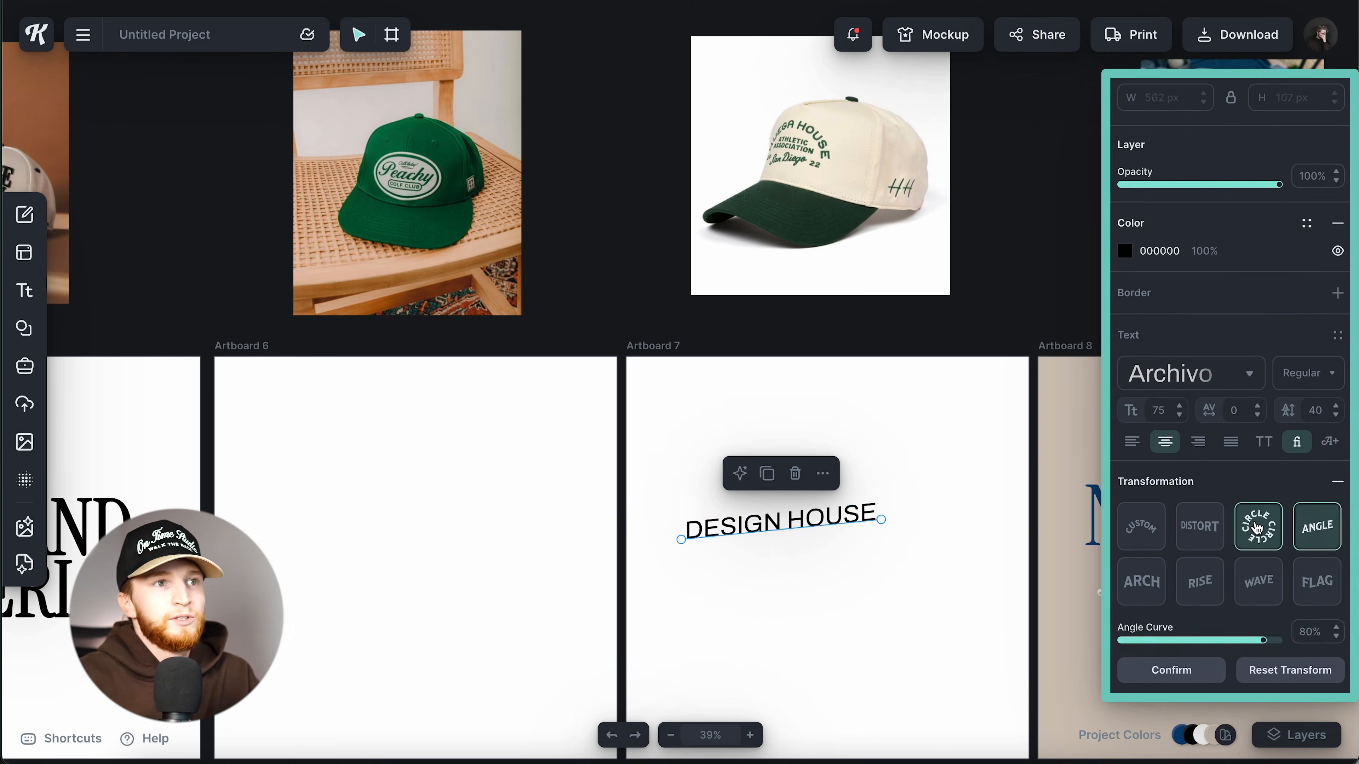
{"action": "left_click", "coordinate": [1256, 528]}
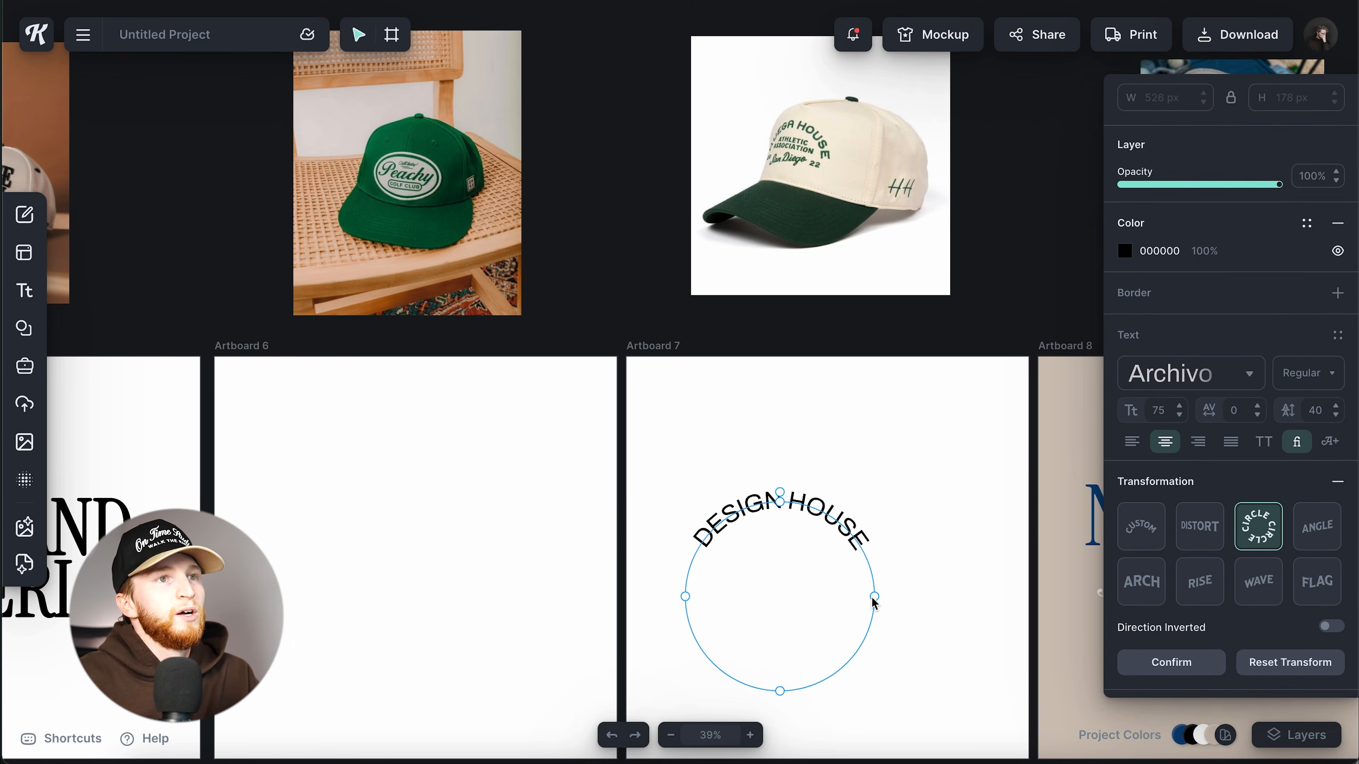
{"action": "left_click_drag", "start_coordinate": [874, 597], "coordinate": [841, 596]}
Step: Set the arched DESIGN HOUSE text's letter spacing to 60
{"action": "double_click", "coordinate": [1238, 411]}
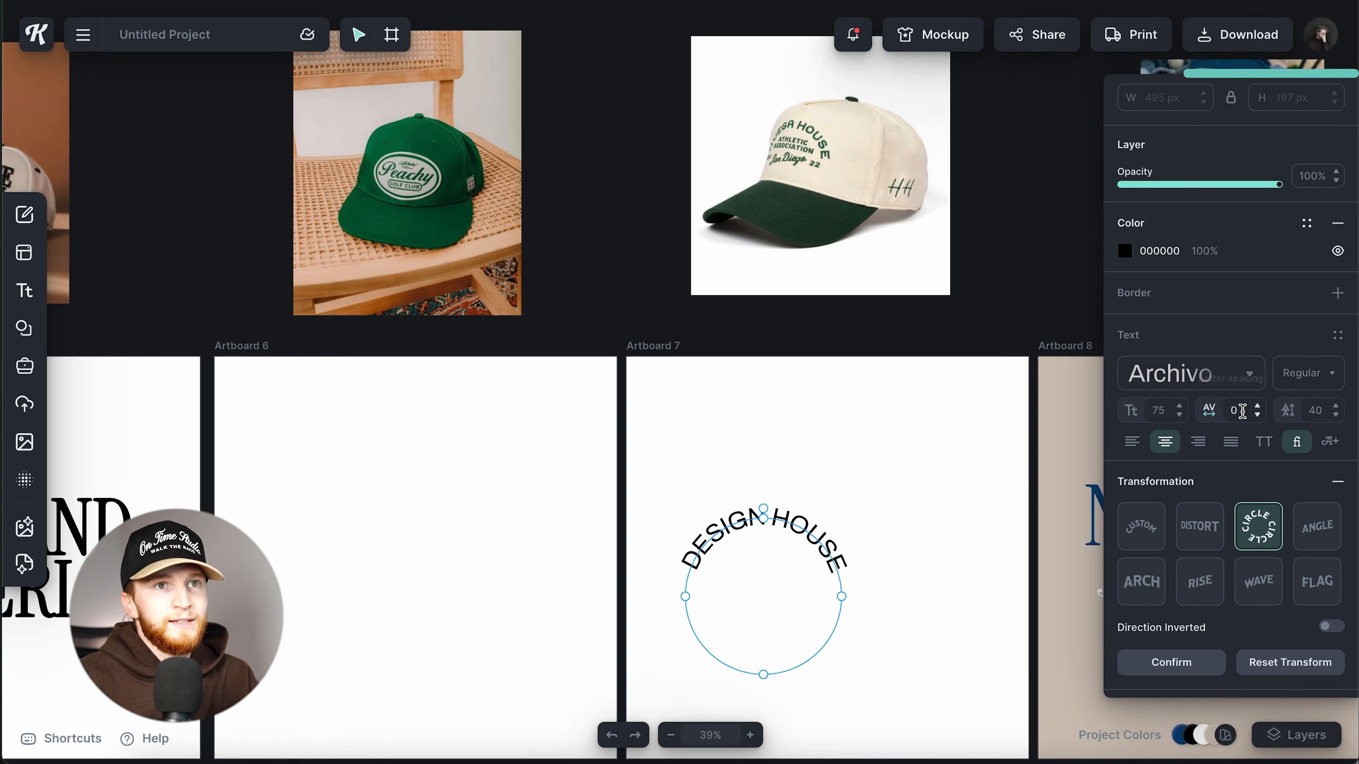
{"action": "type", "text": "20"}
{"action": "key", "text": "Return"}
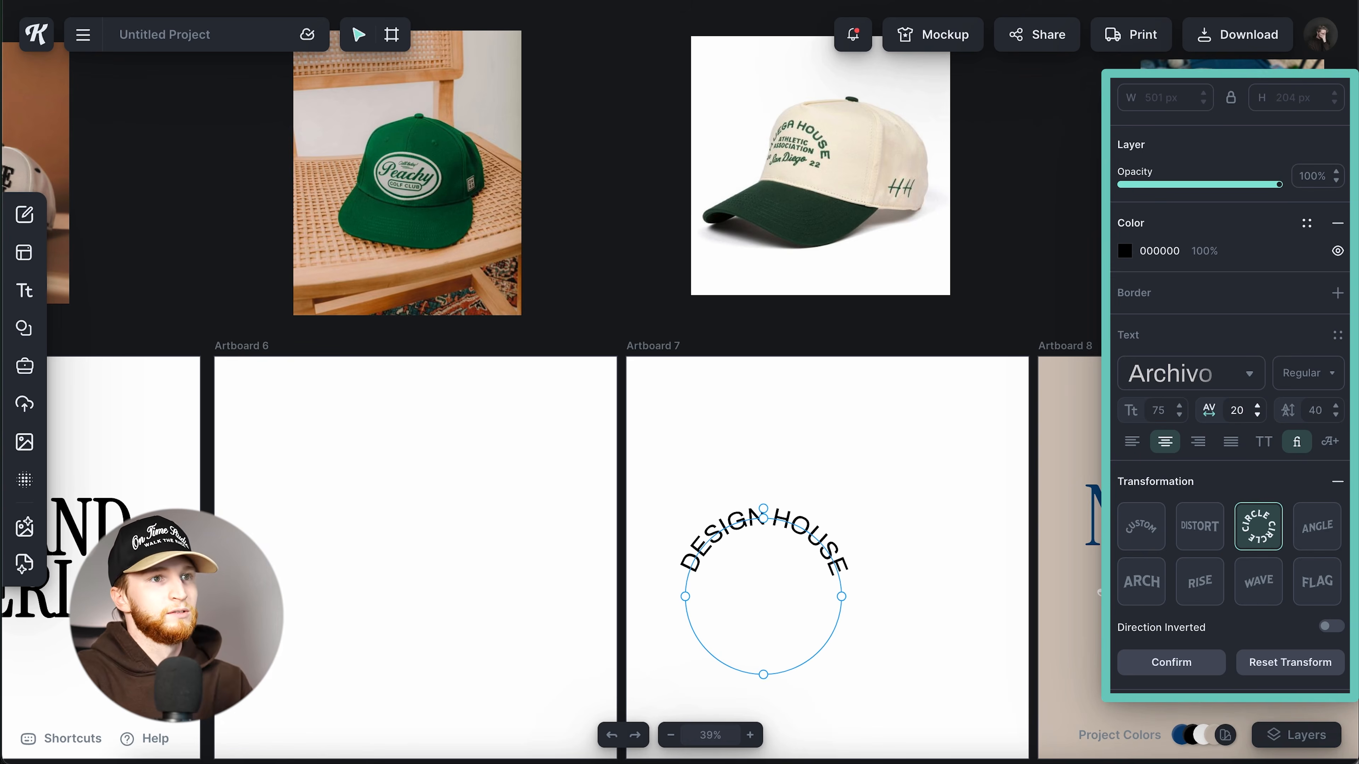
{"action": "double_click", "coordinate": [1238, 410]}
{"action": "type", "text": "60"}
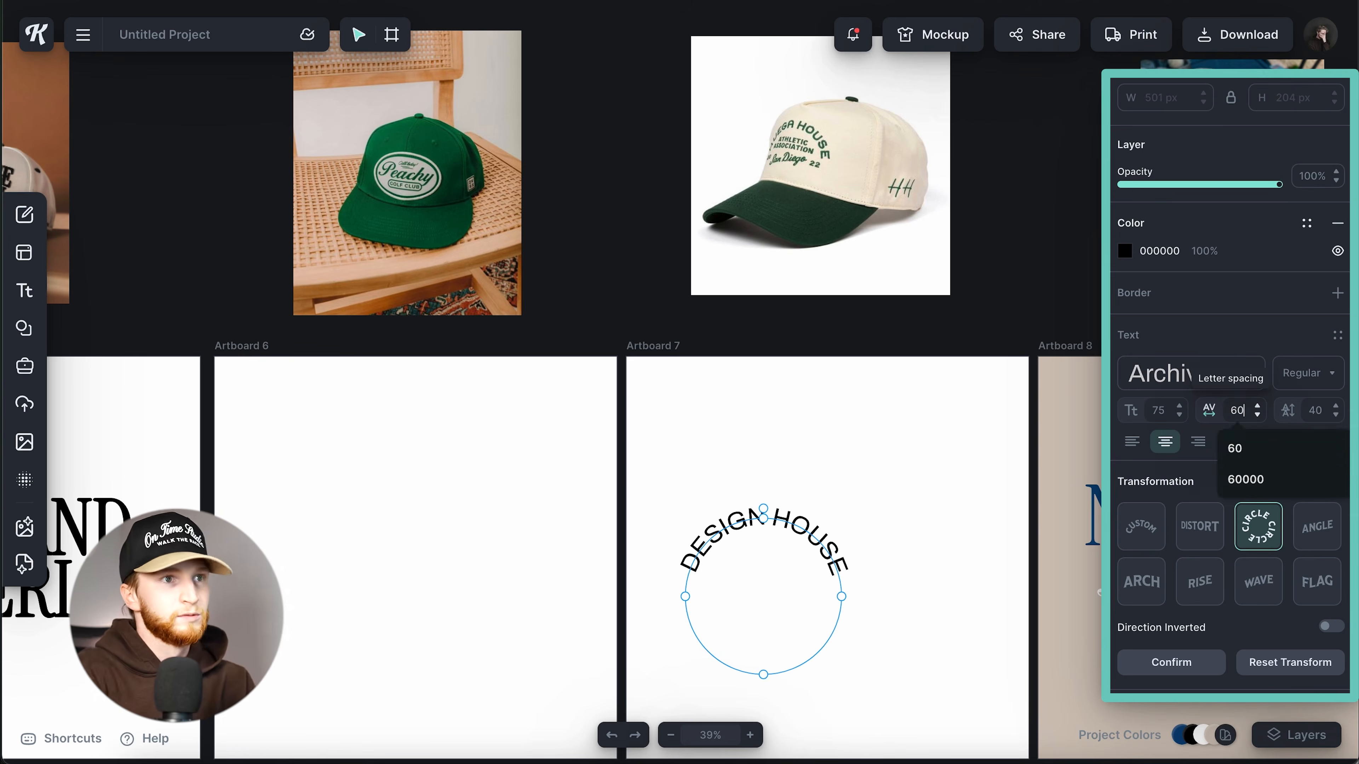
{"action": "key", "text": "Return"}
Step: Enlarge the arched DESIGN HOUSE text to about 712 px wide and set its font weight to Medium
{"action": "left_click_drag", "start_coordinate": [841, 596], "coordinate": [929, 565]}
{"action": "left_click", "coordinate": [868, 556]}
{"action": "left_click", "coordinate": [860, 559]}
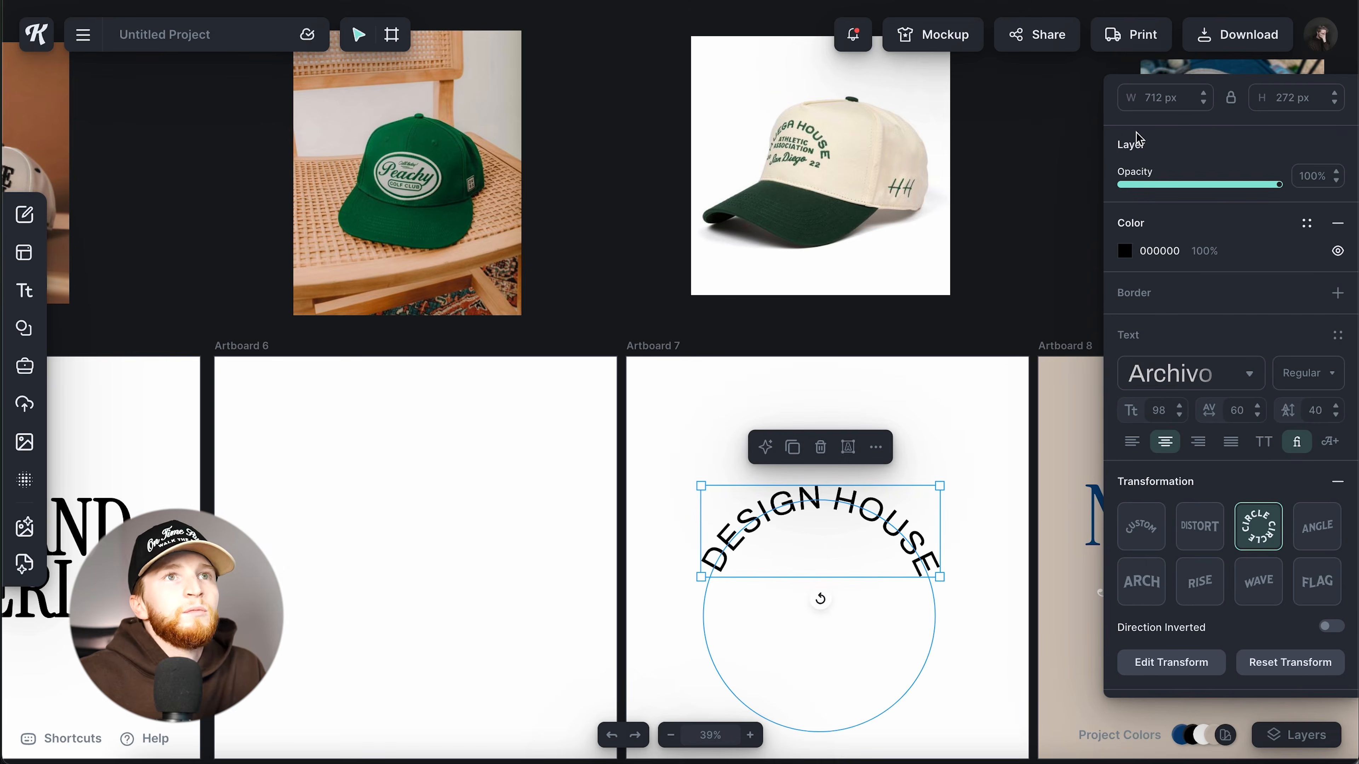
{"action": "left_click", "coordinate": [1308, 373]}
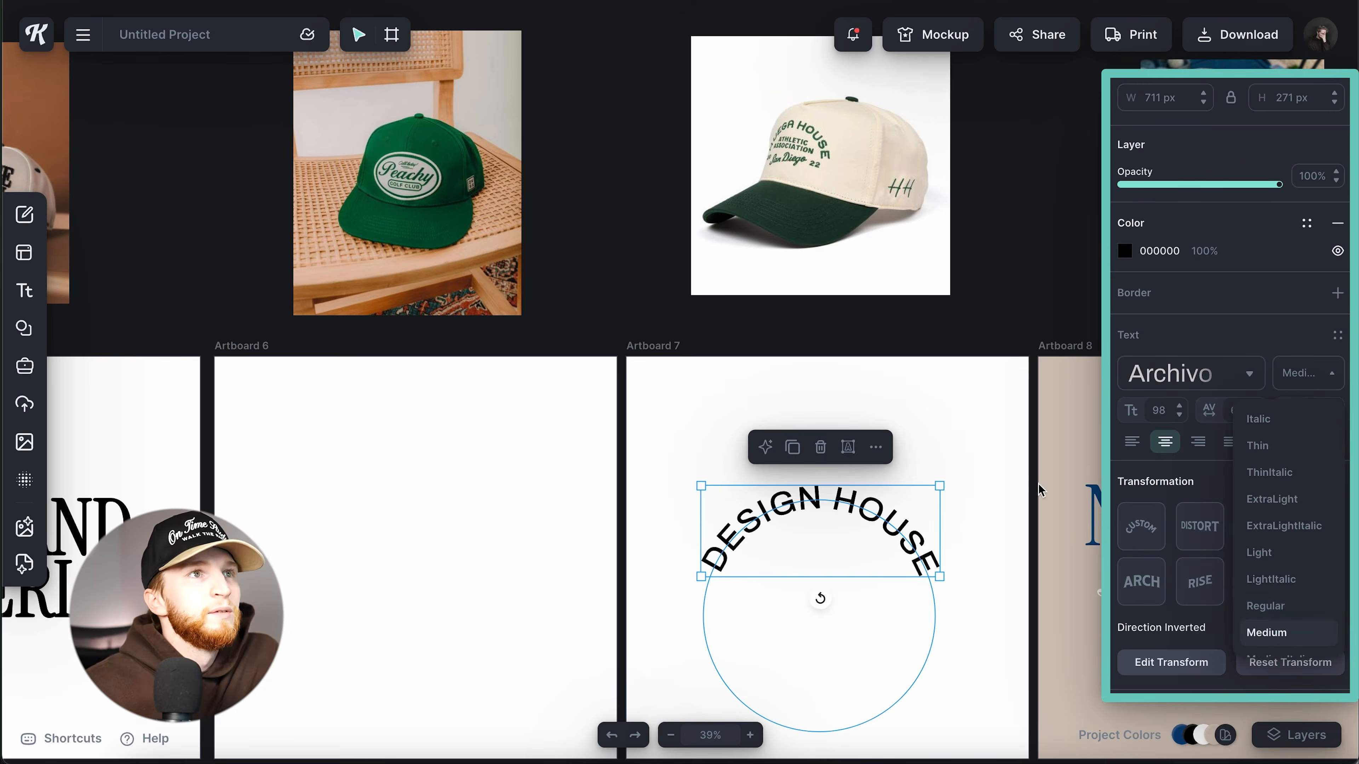
{"action": "left_click", "coordinate": [1283, 642]}
{"action": "left_click", "coordinate": [979, 470]}
Step: Duplicate the arched DESIGN HOUSE text directly below the original and remove the copy's Circle transformation
{"action": "scroll", "coordinate": [937, 472], "scroll_direction": "down", "scroll_amount": 2}
{"action": "left_click", "coordinate": [863, 443]}
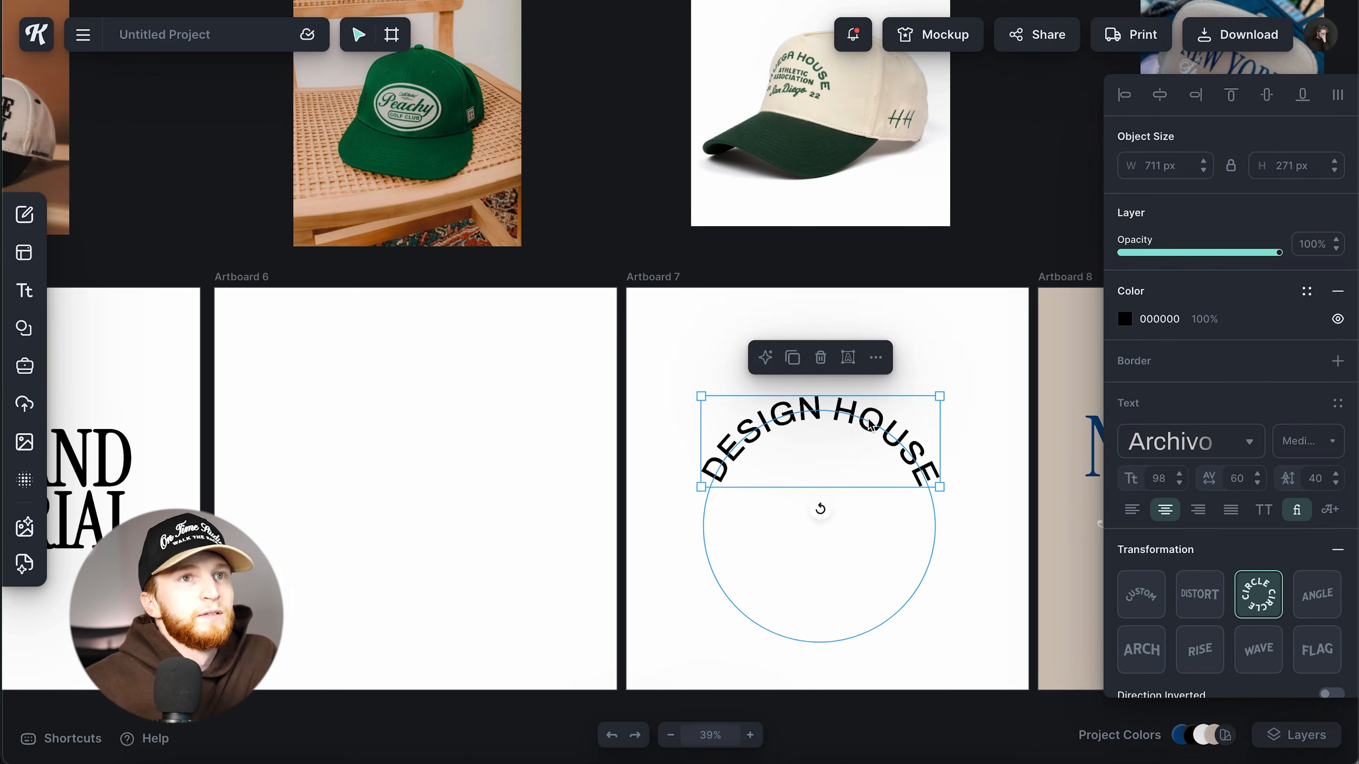
{"action": "left_click_drag", "start_coordinate": [851, 411], "coordinate": [856, 503], "text": "alt"}
{"action": "double_click", "coordinate": [856, 503]}
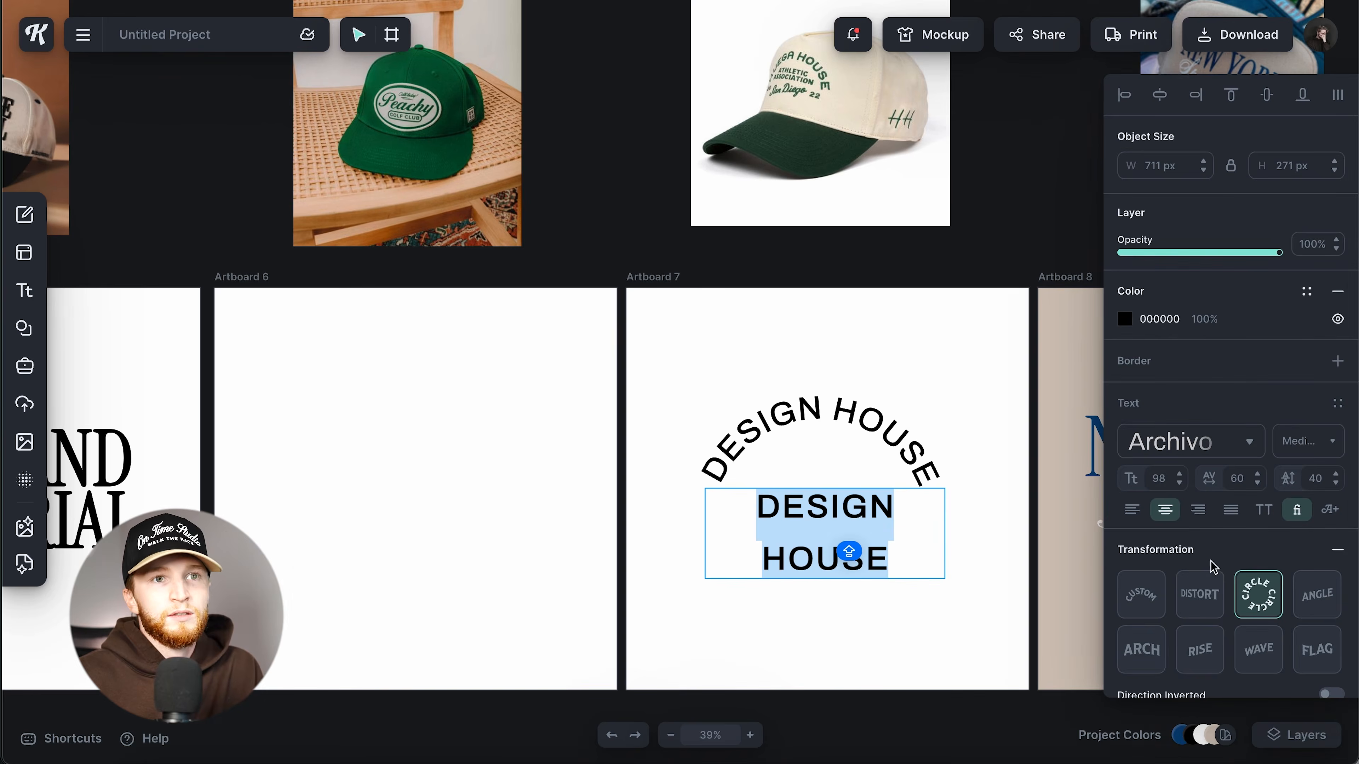
{"action": "left_click", "coordinate": [1337, 549]}
Step: Replace the copied text with TYPOGRAPHY ENTHUSIASTS CLUB and widen its box to about 1216 px so it sits on two lines
{"action": "double_click", "coordinate": [826, 507]}
{"action": "key", "text": "BackSpace"}
{"action": "type", "text": "TYPOGRAPHY"}
{"action": "key", "text": "Return"}
{"action": "type", "text": "ENTHUSIASTS"}
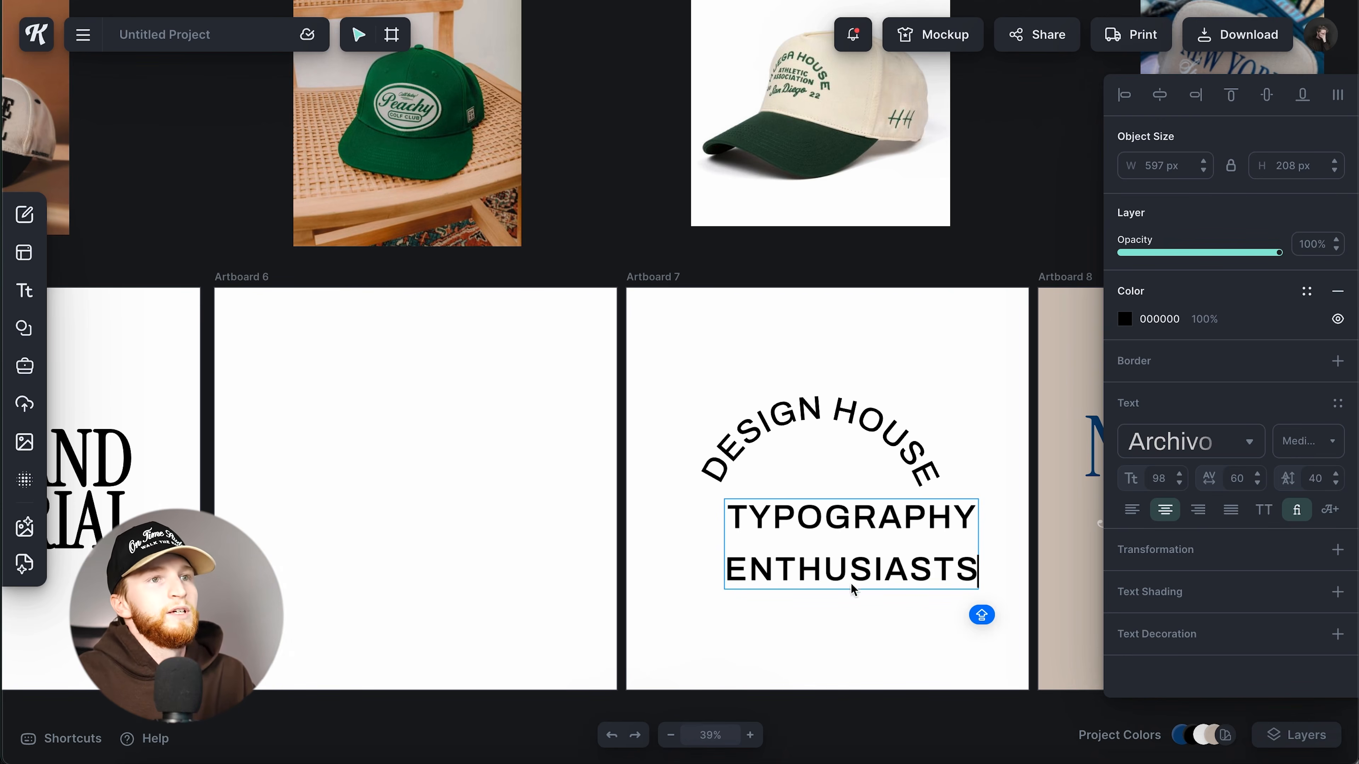
{"action": "key", "text": "Return"}
{"action": "type", "text": "CLU"}
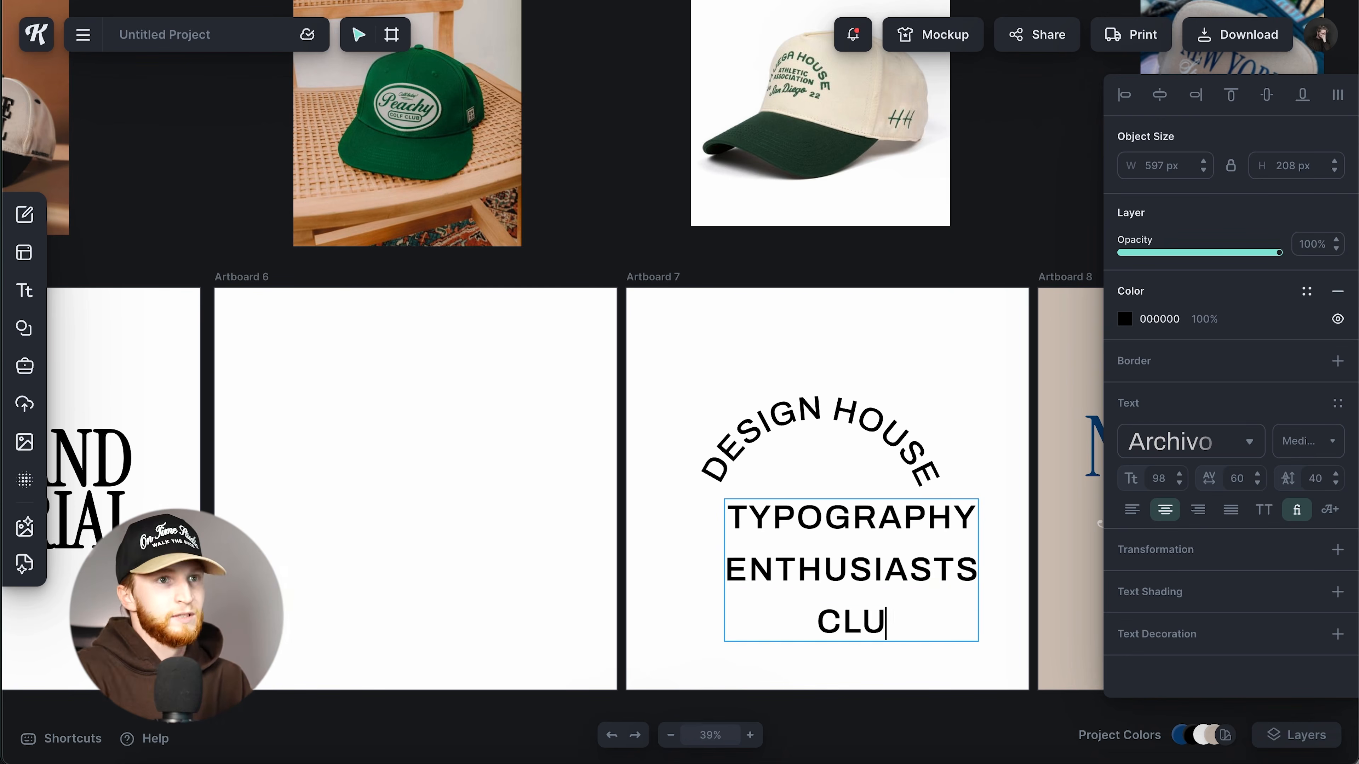
{"action": "key", "text": "Escape"}
{"action": "left_click_drag", "start_coordinate": [930, 603], "coordinate": [1031, 585]}
Step: Set the TYPOGRAPHY ENTHUSIASTS CLUB tagline's line height to -10 and its letter spacing to 40
{"action": "left_click", "coordinate": [1325, 479]}
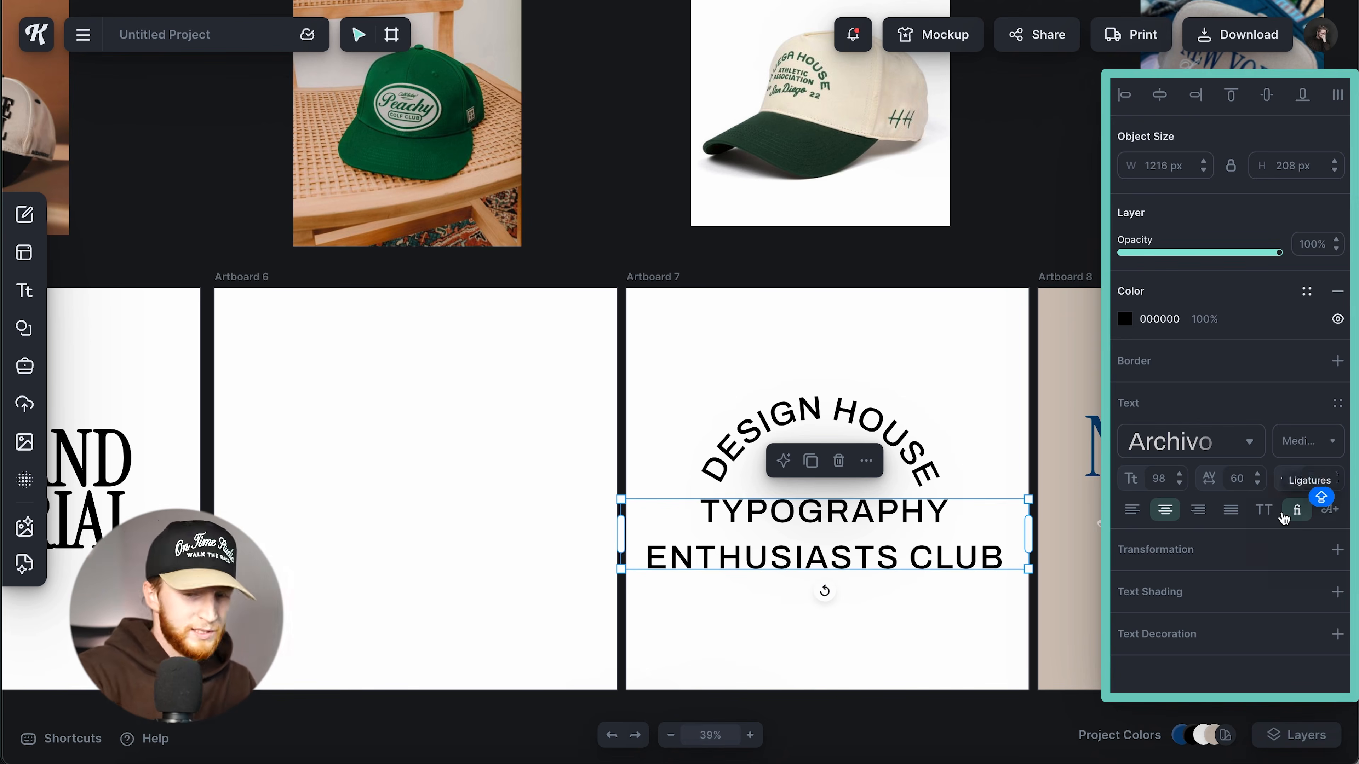
{"action": "type", "text": "-10"}
{"action": "key", "text": "Return"}
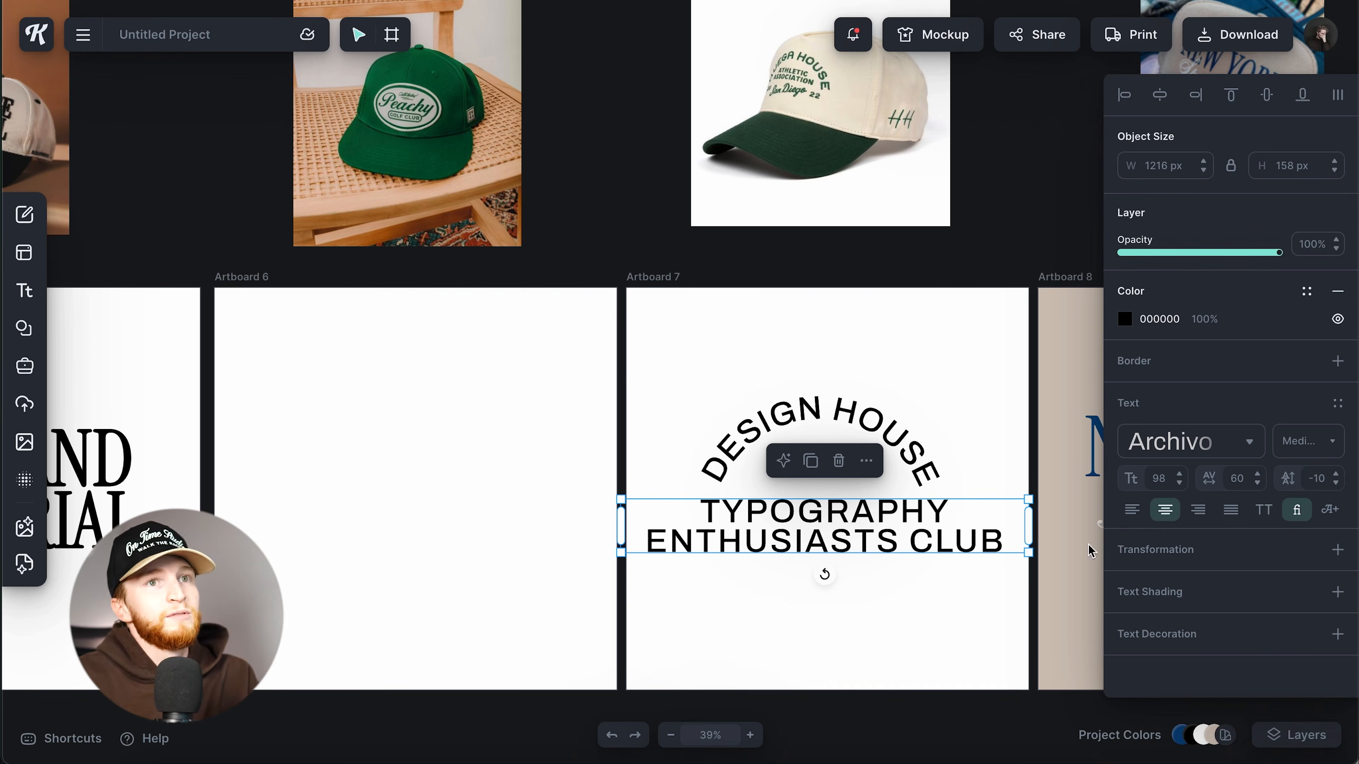
{"action": "left_click", "coordinate": [1247, 479]}
{"action": "type", "text": "40"}
{"action": "key", "text": "Return"}
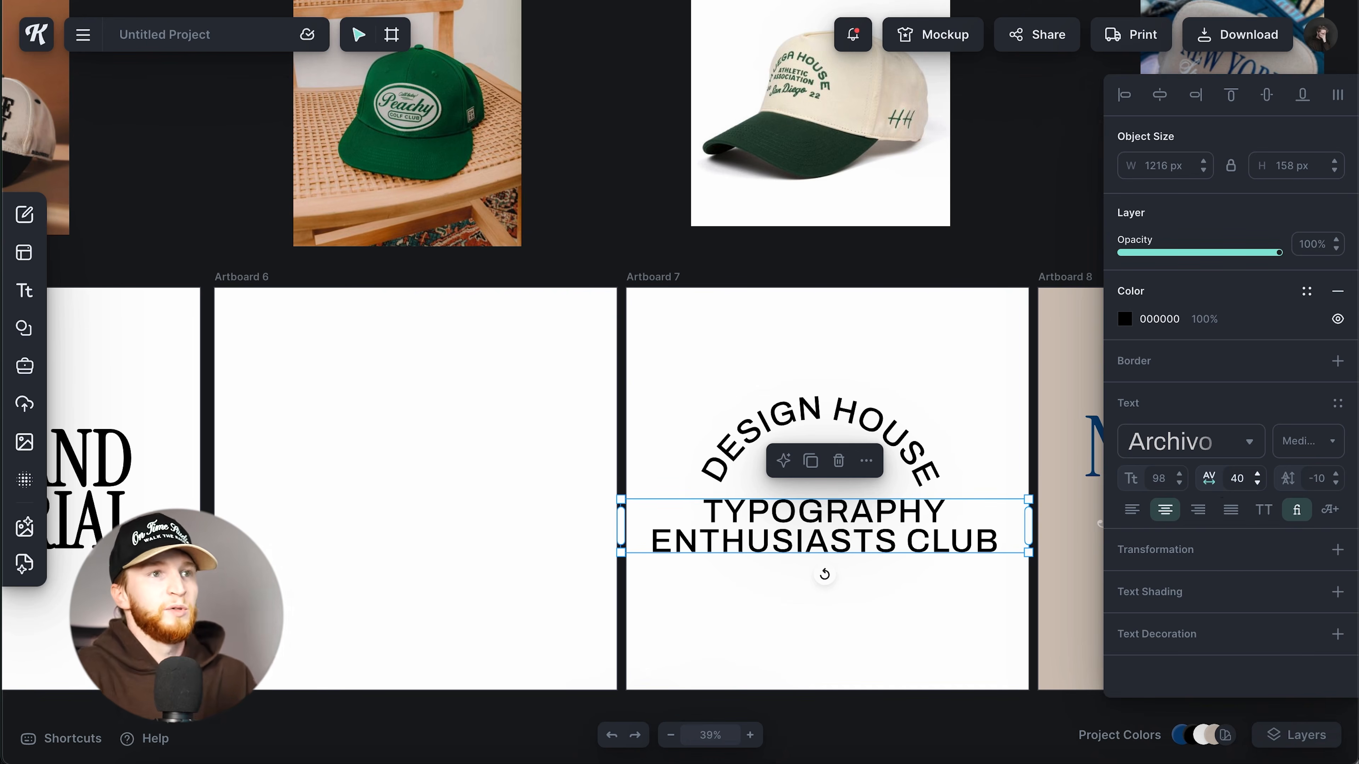
Step: Shrink the tagline to about 496 px wide and place it inside the DESIGN HOUSE arch
{"action": "left_click_drag", "start_coordinate": [1033, 559], "coordinate": [918, 541]}
{"action": "left_click_drag", "start_coordinate": [817, 537], "coordinate": [820, 499]}
{"action": "left_click", "coordinate": [845, 412], "text": "shift"}
{"action": "left_click", "coordinate": [904, 500]}
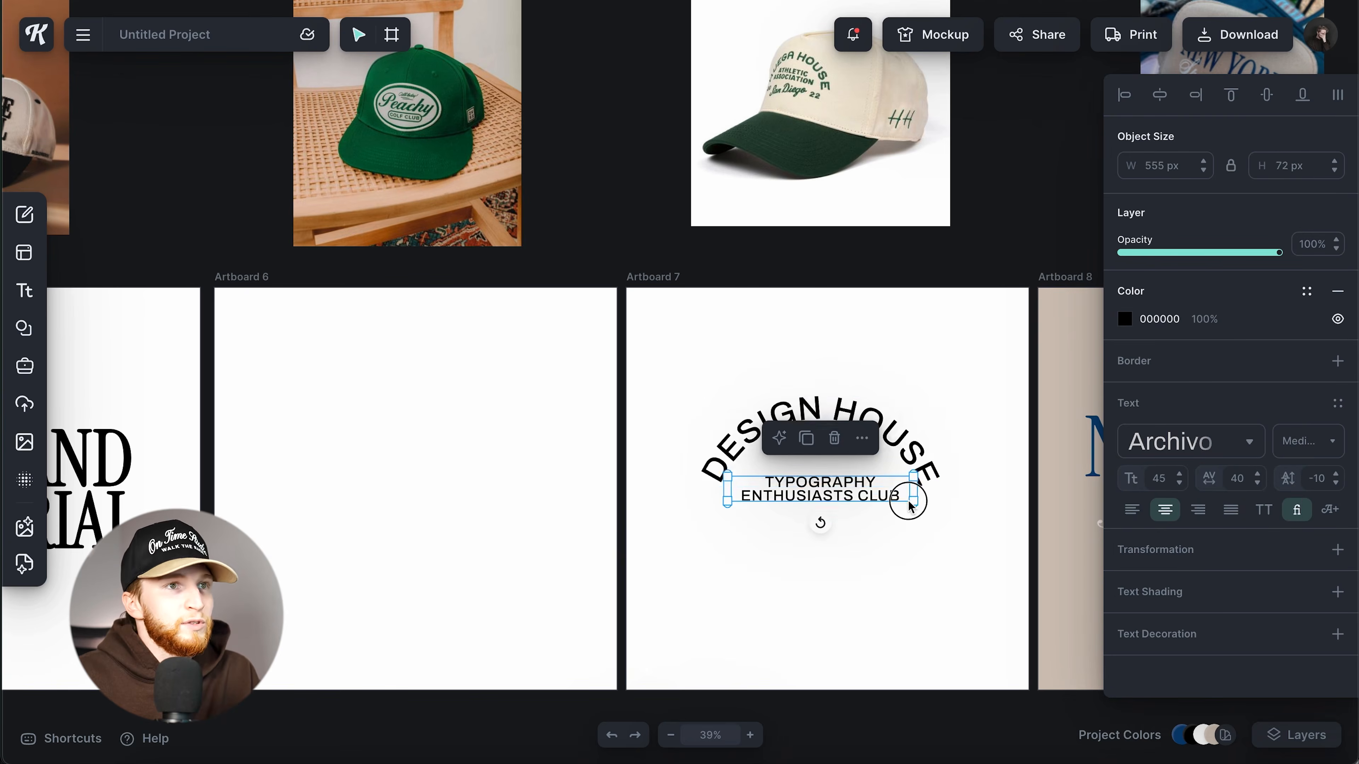
Step: Duplicate the tagline below the arch and change the copy's text to 20
{"action": "left_click_drag", "start_coordinate": [846, 495], "coordinate": [816, 546]}
{"action": "left_click", "coordinate": [854, 501]}
{"action": "double_click", "coordinate": [816, 546]}
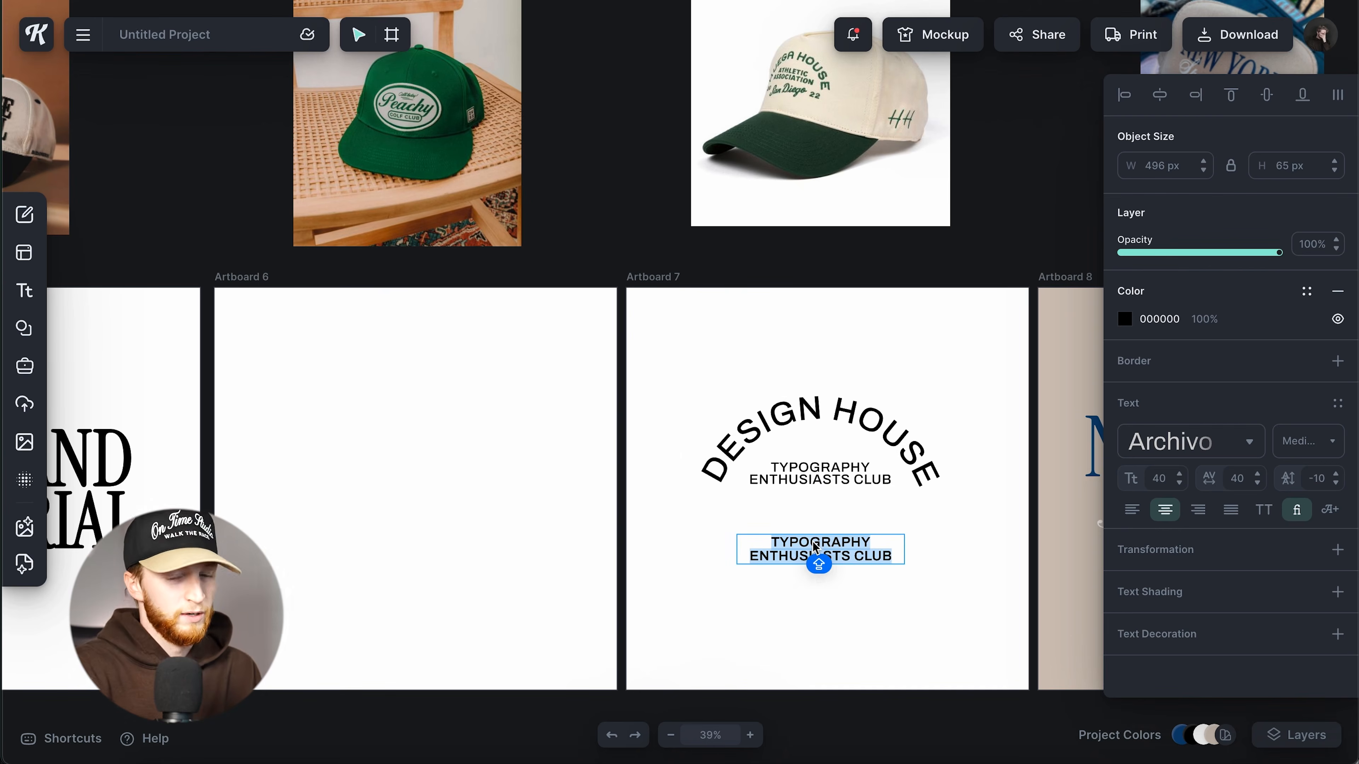
{"action": "type", "text": "20"}
{"action": "key", "text": "Escape"}
Step: Resize the 20 text to about 179 px wide at size 67 and place it below the arch's left end
{"action": "left_click_drag", "start_coordinate": [905, 547], "coordinate": [850, 546]}
{"action": "key", "text": "super+z"}
{"action": "scroll", "coordinate": [869, 544], "scroll_direction": "up", "scroll_amount": 5}
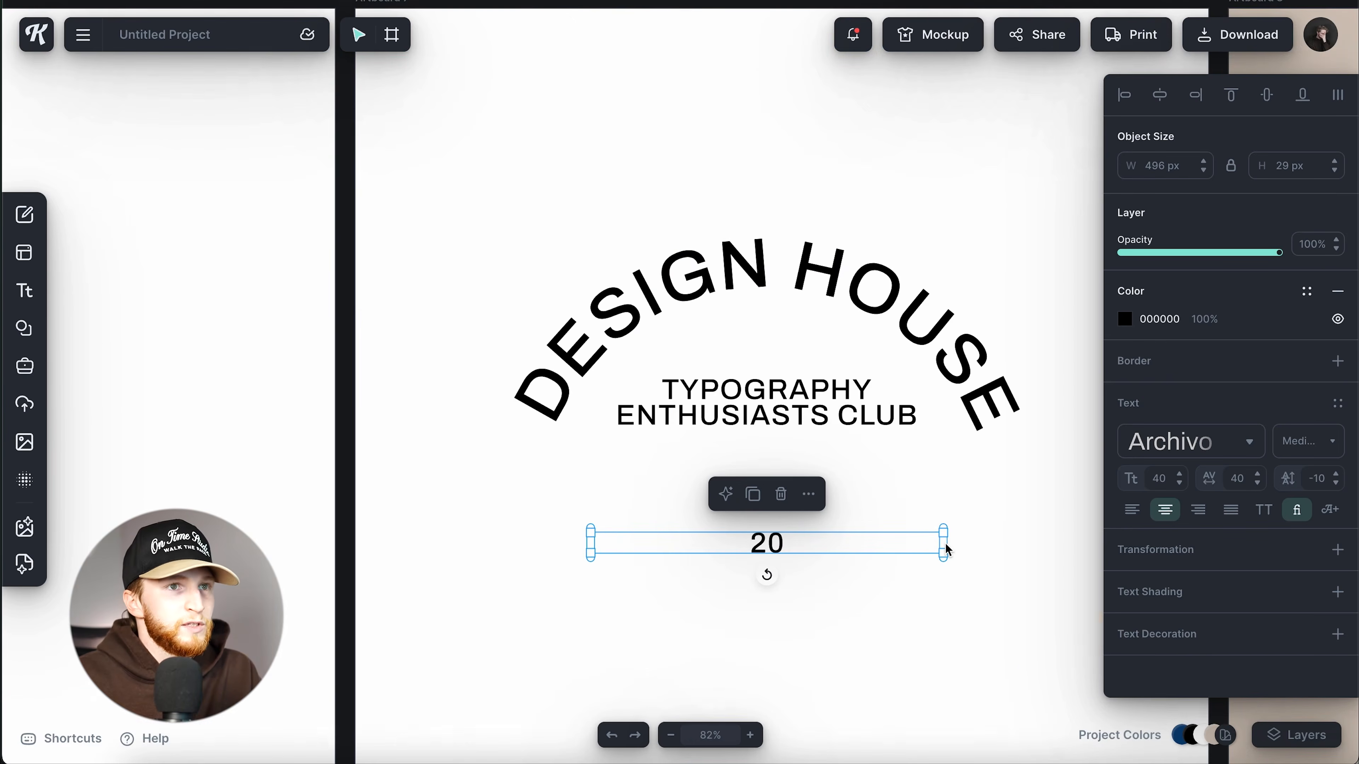
{"action": "left_click_drag", "start_coordinate": [816, 544], "coordinate": [711, 544]}
{"action": "scroll", "coordinate": [828, 562], "scroll_direction": "down", "scroll_amount": 5}
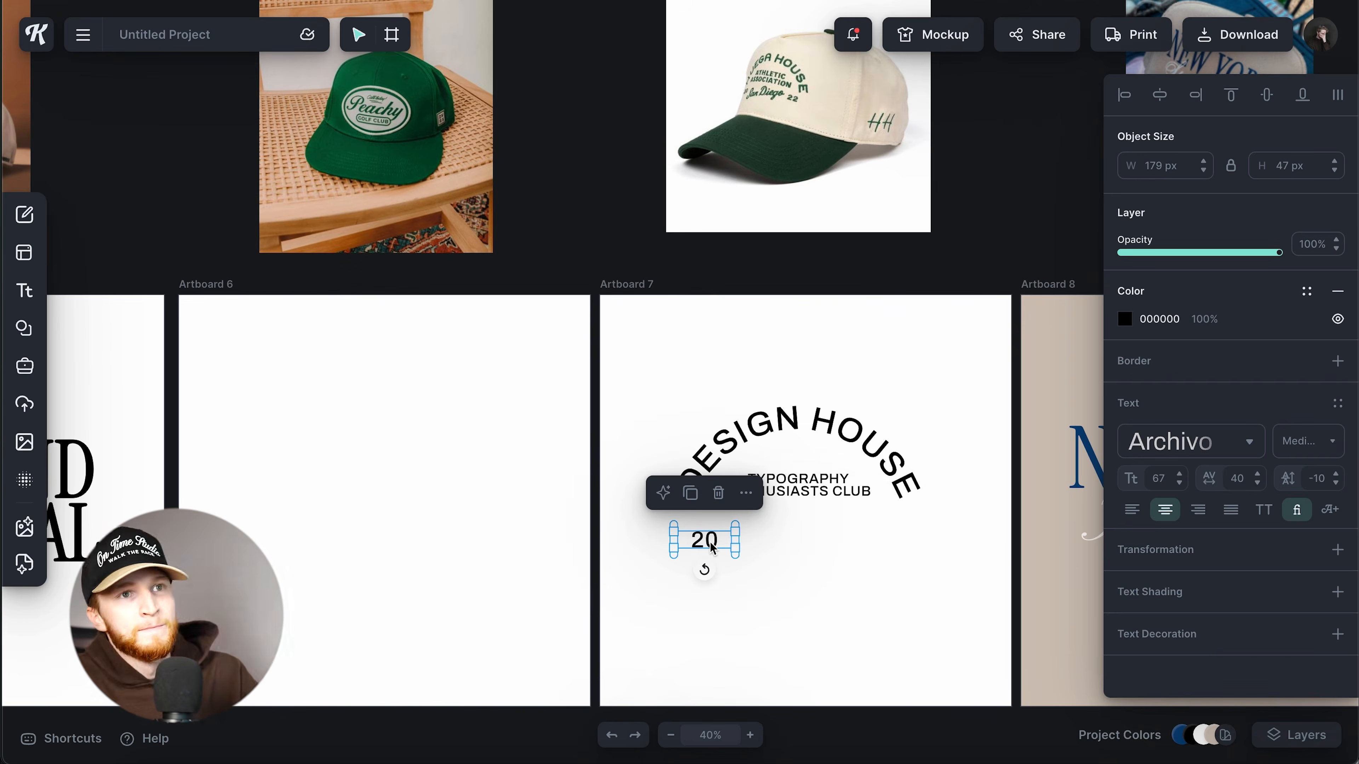
Step: Try the Hubot Sans font and an Angle transformation on the 20 text
{"action": "left_click", "coordinate": [1176, 548]}
{"action": "left_click", "coordinate": [1209, 375]}
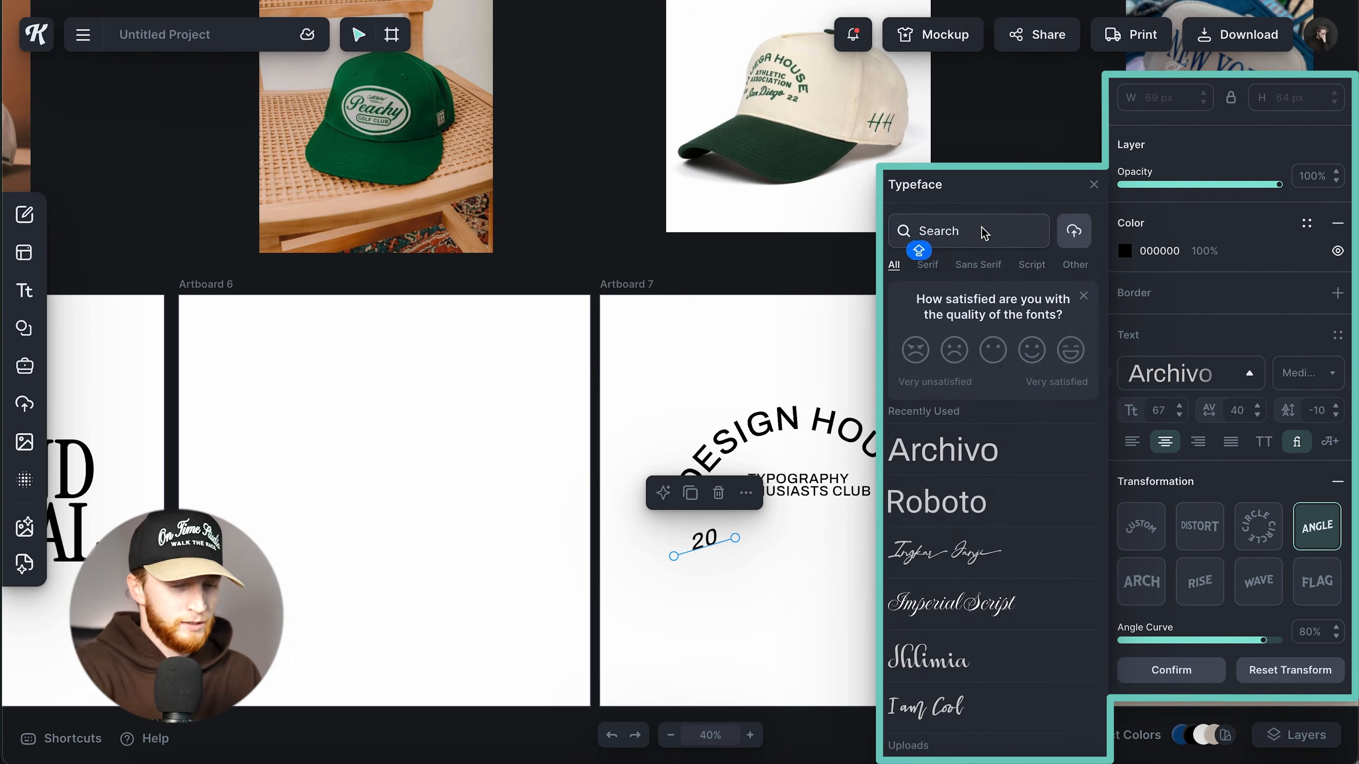
{"action": "type", "text": "HUB"}
{"action": "left_click", "coordinate": [988, 645]}
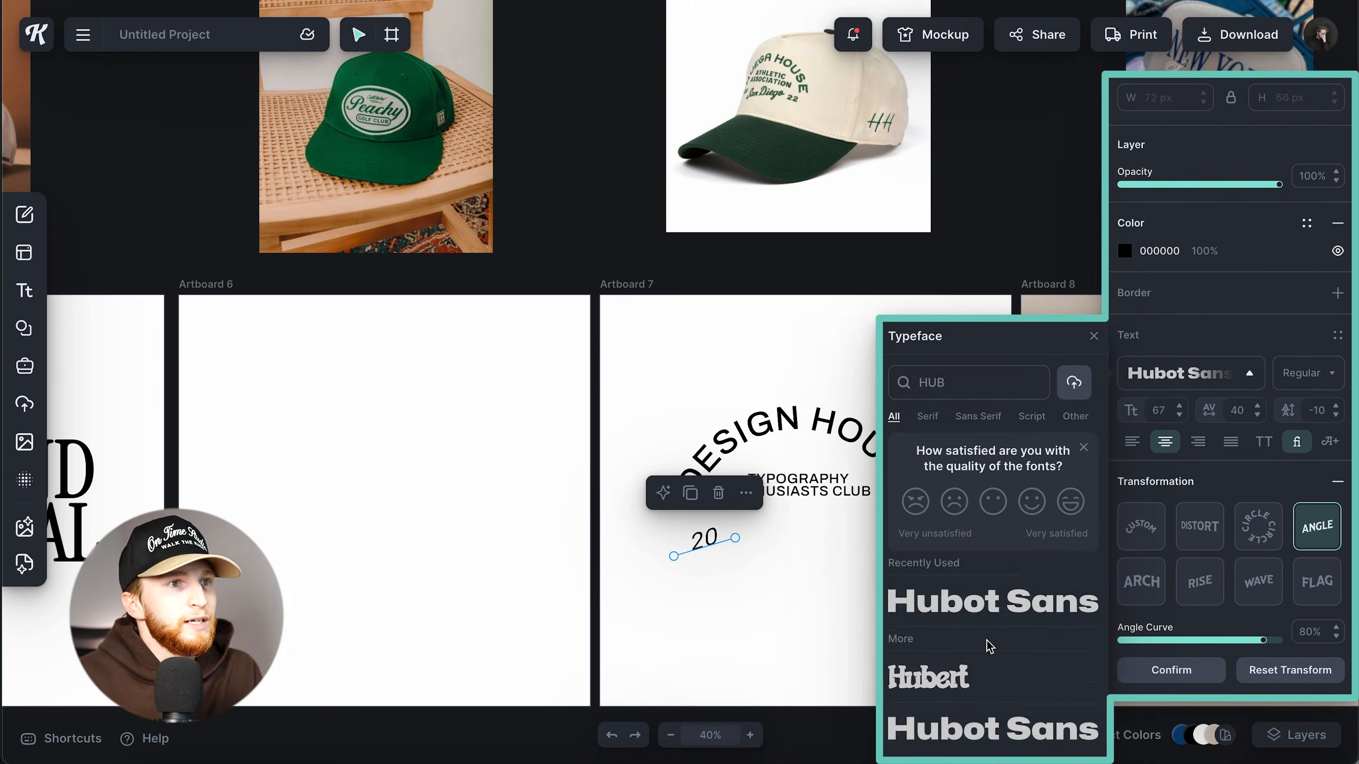
Step: Set the 20 text's typeface to the sans serif Basement Grotesque in Black weight
{"action": "left_click", "coordinate": [978, 264]}
{"action": "scroll", "coordinate": [986, 555], "scroll_direction": "down", "scroll_amount": 5}
{"action": "scroll", "coordinate": [984, 554], "scroll_direction": "down", "scroll_amount": 6}
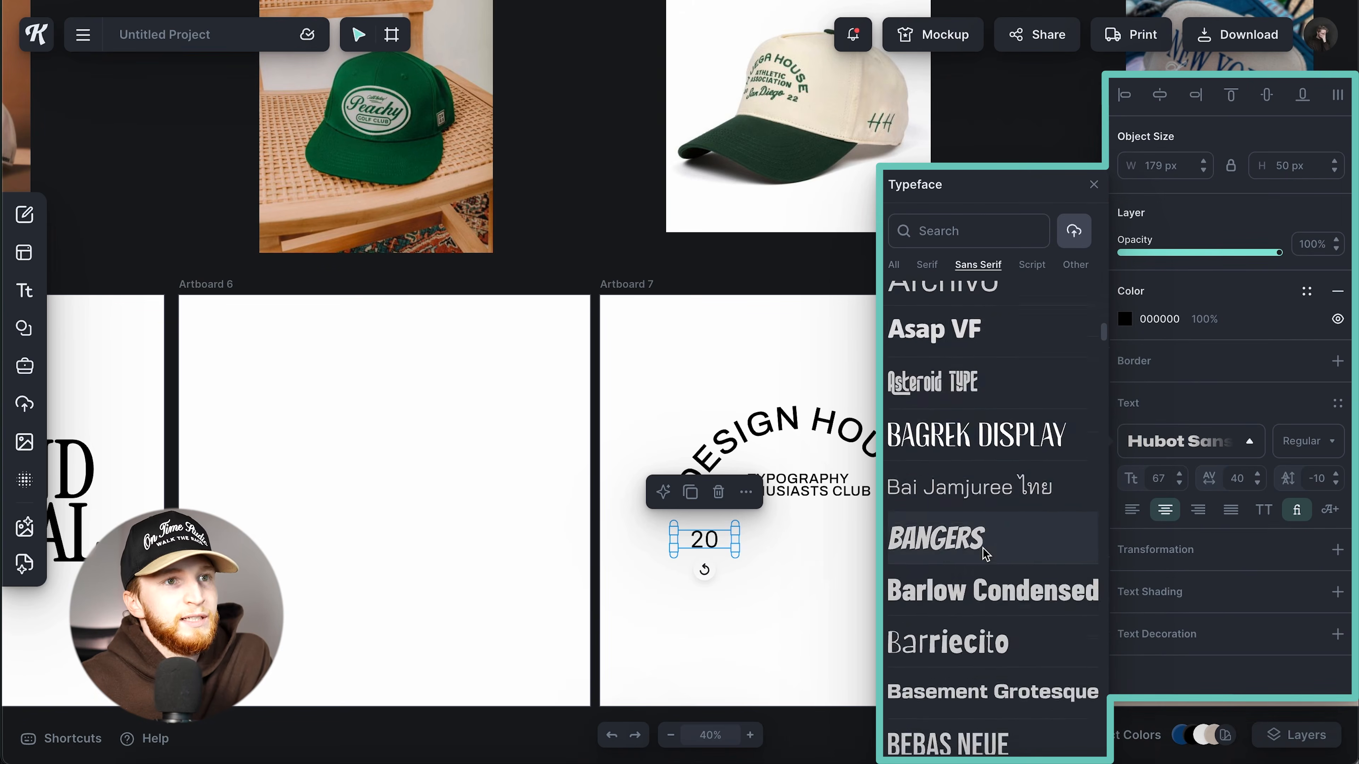
{"action": "left_click", "coordinate": [971, 556]}
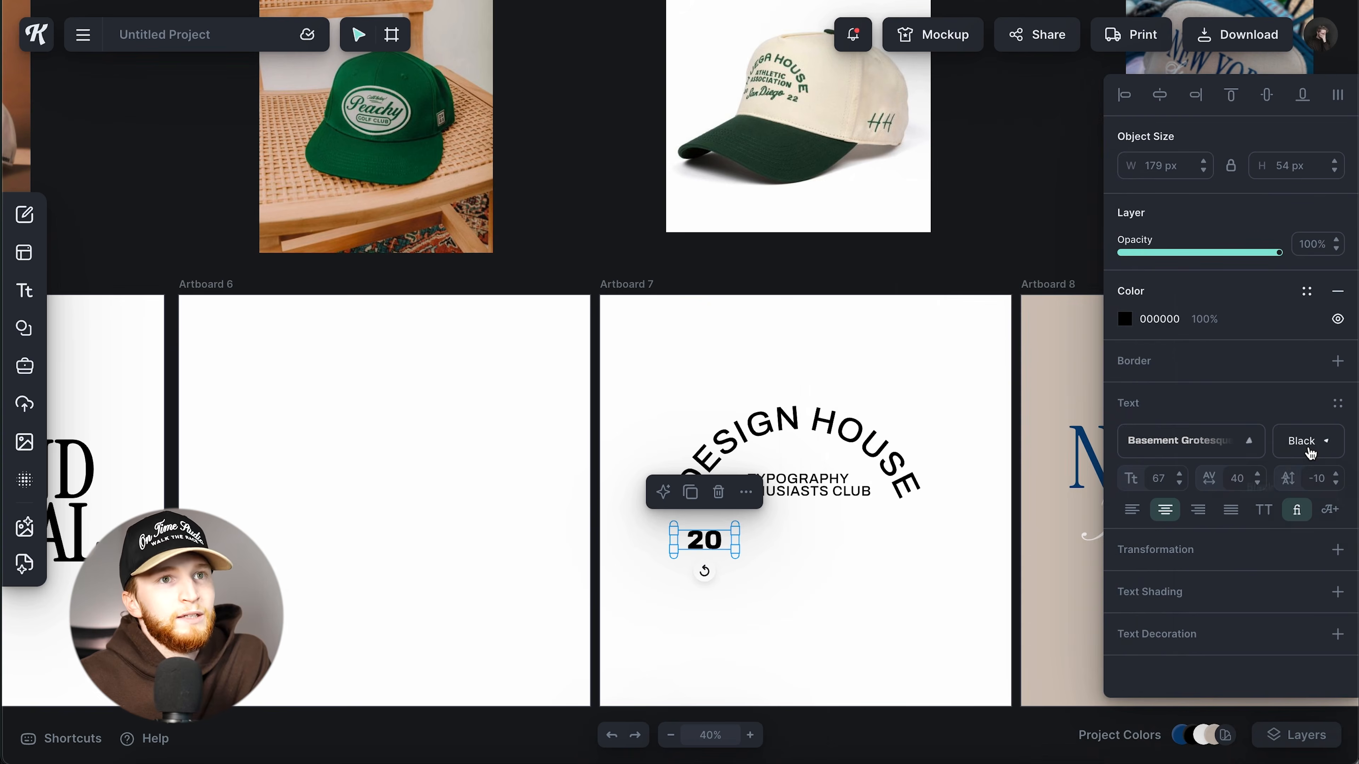
{"action": "left_click", "coordinate": [1313, 454]}
Step: Shrink the 20 to about size 38, add a matching 24 below the arch's right end, and group the two numbers
{"action": "left_click_drag", "start_coordinate": [735, 549], "coordinate": [889, 530]}
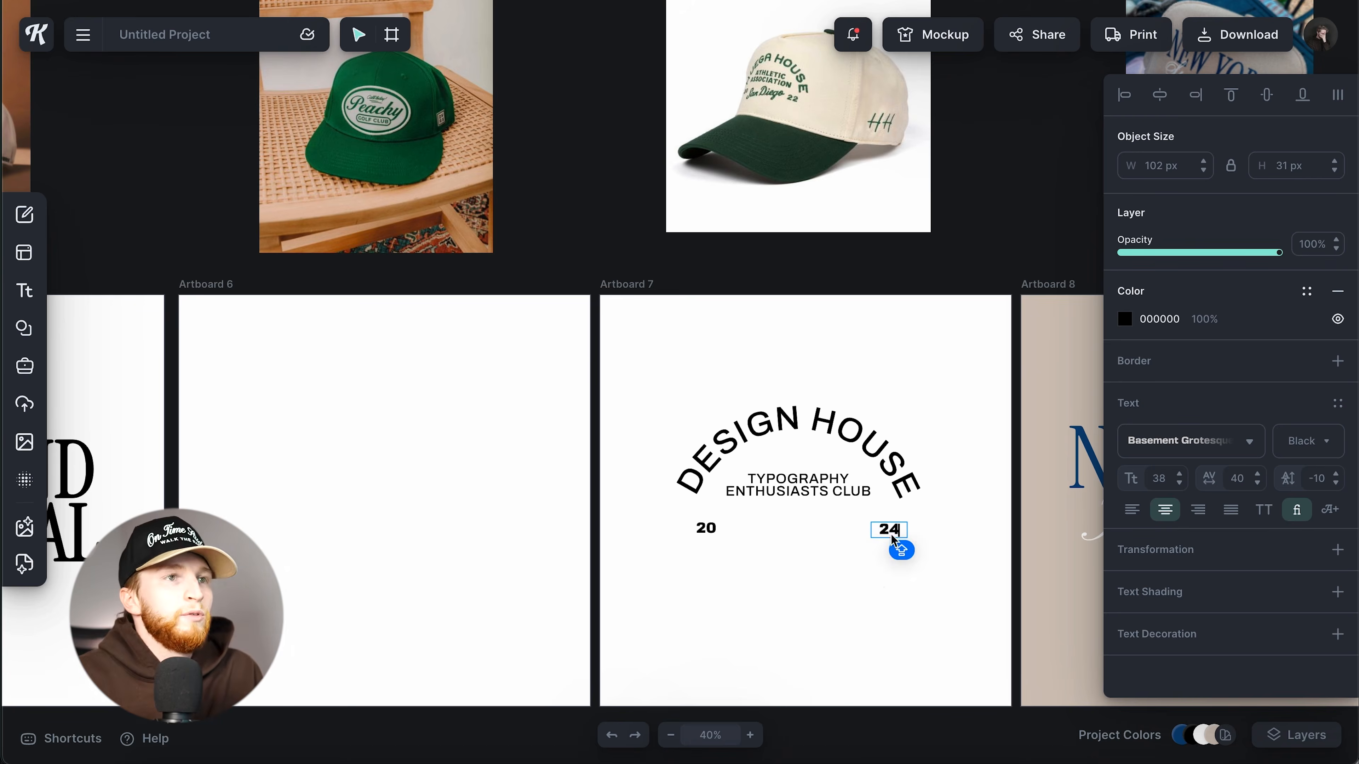
{"action": "left_click", "coordinate": [706, 528], "text": "shift"}
{"action": "key", "text": "ctrl+g"}
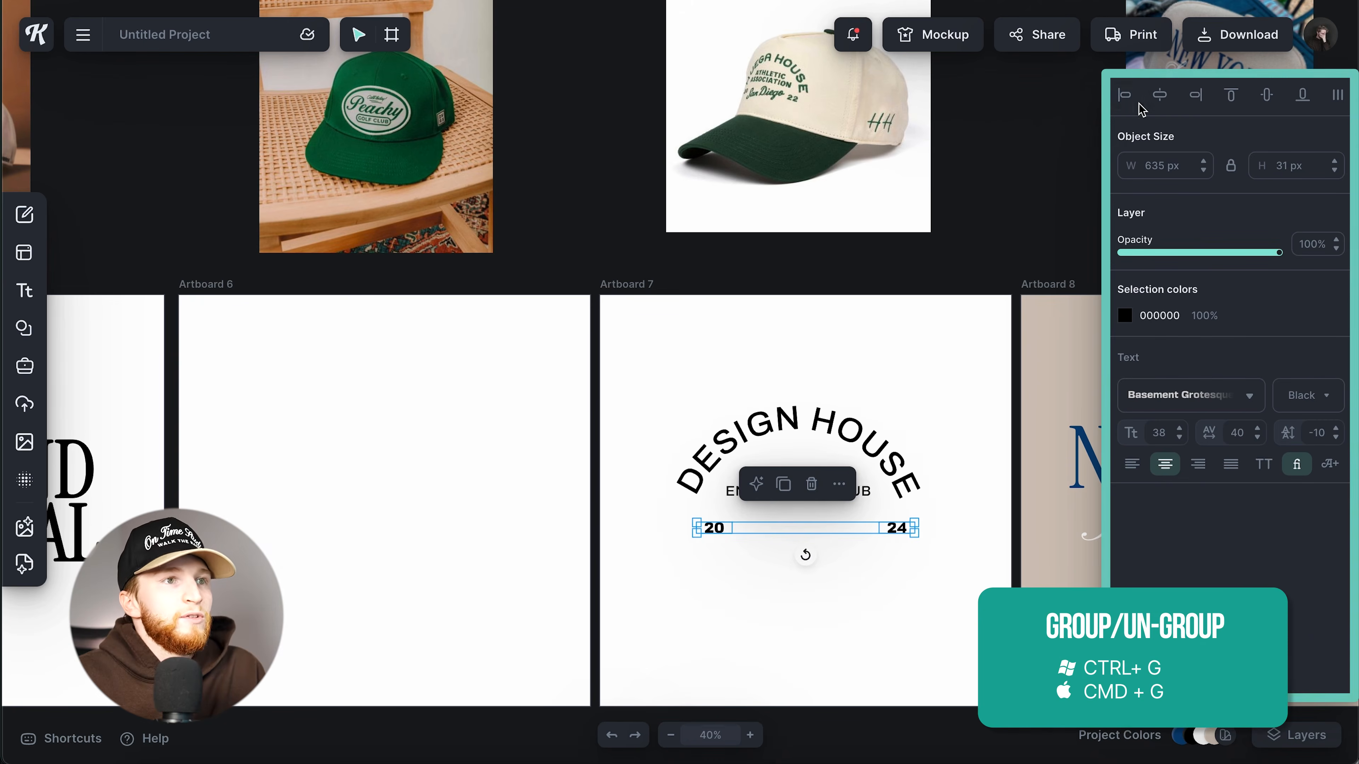
Step: Center the arched DESIGN HOUSE text and the tagline horizontally on Artboard 7
{"action": "left_click", "coordinate": [900, 480]}
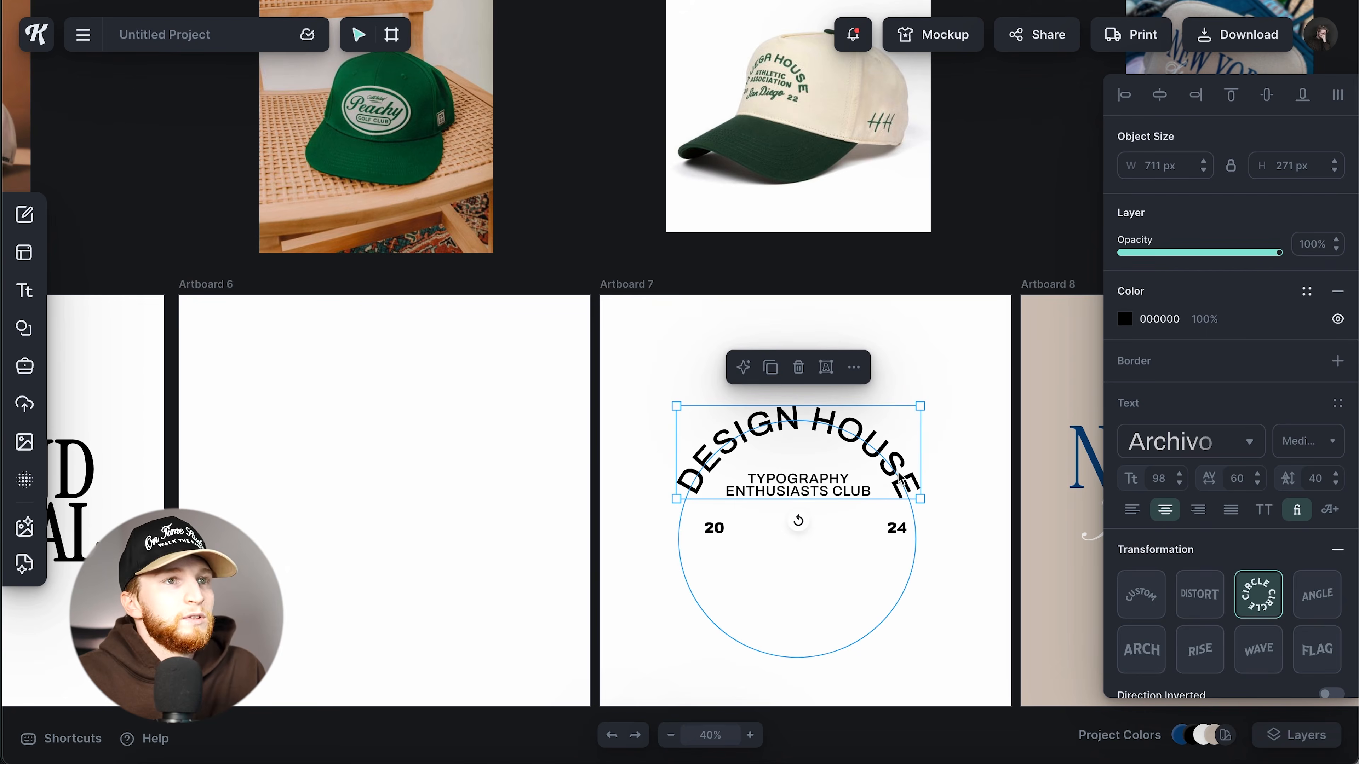
{"action": "left_click", "coordinate": [1160, 102]}
{"action": "left_click", "coordinate": [817, 478]}
{"action": "left_click", "coordinate": [1159, 102]}
{"action": "left_click", "coordinate": [995, 443]}
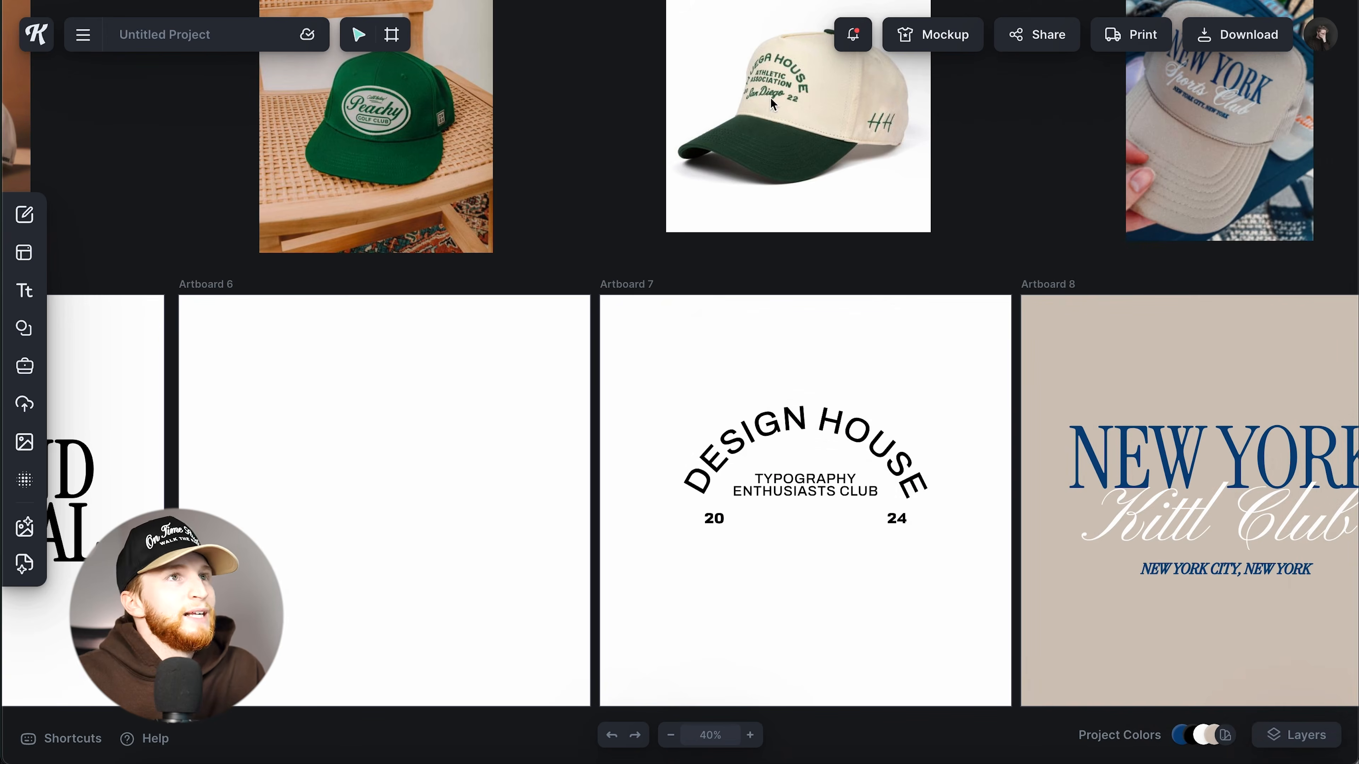
Step: Add the text Raleigh, Nc on Artboard 7 and place it on one line below the 20 and 24
{"action": "key", "text": "t"}
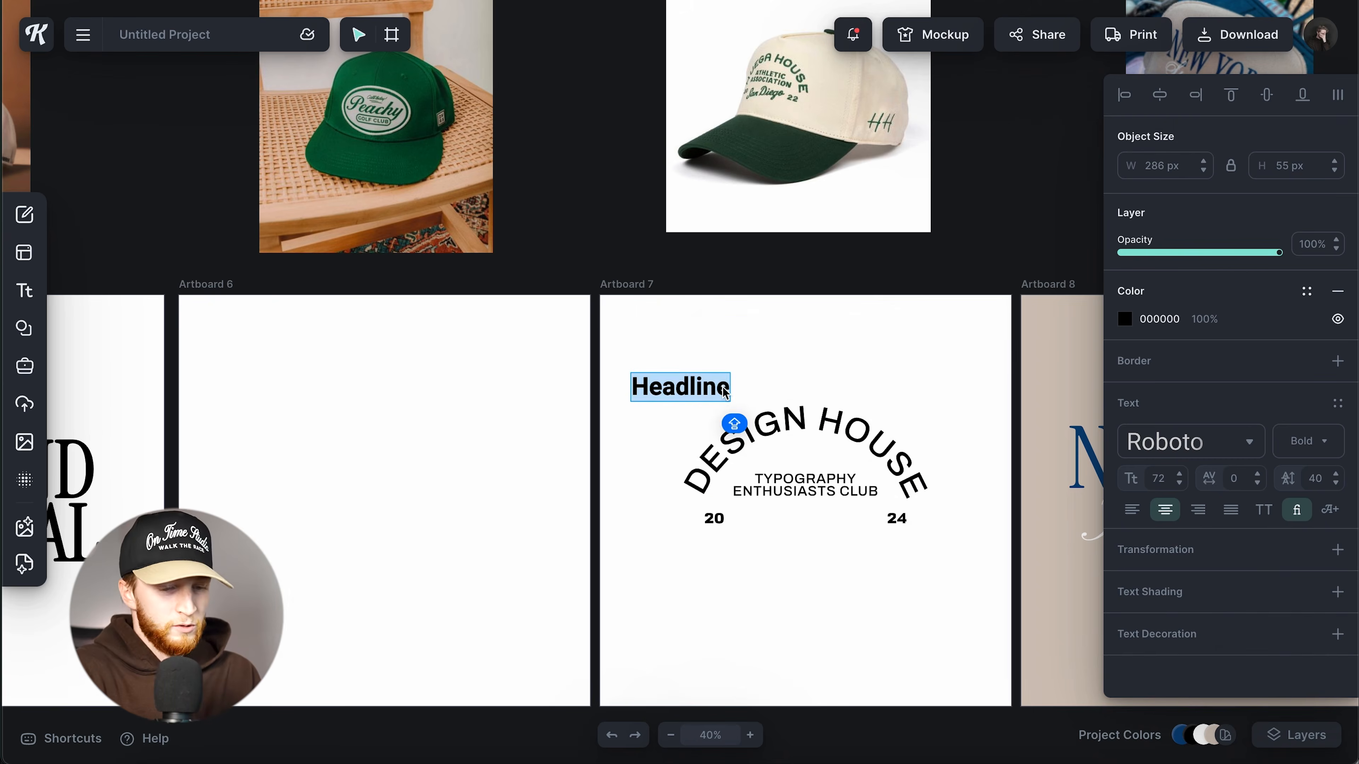
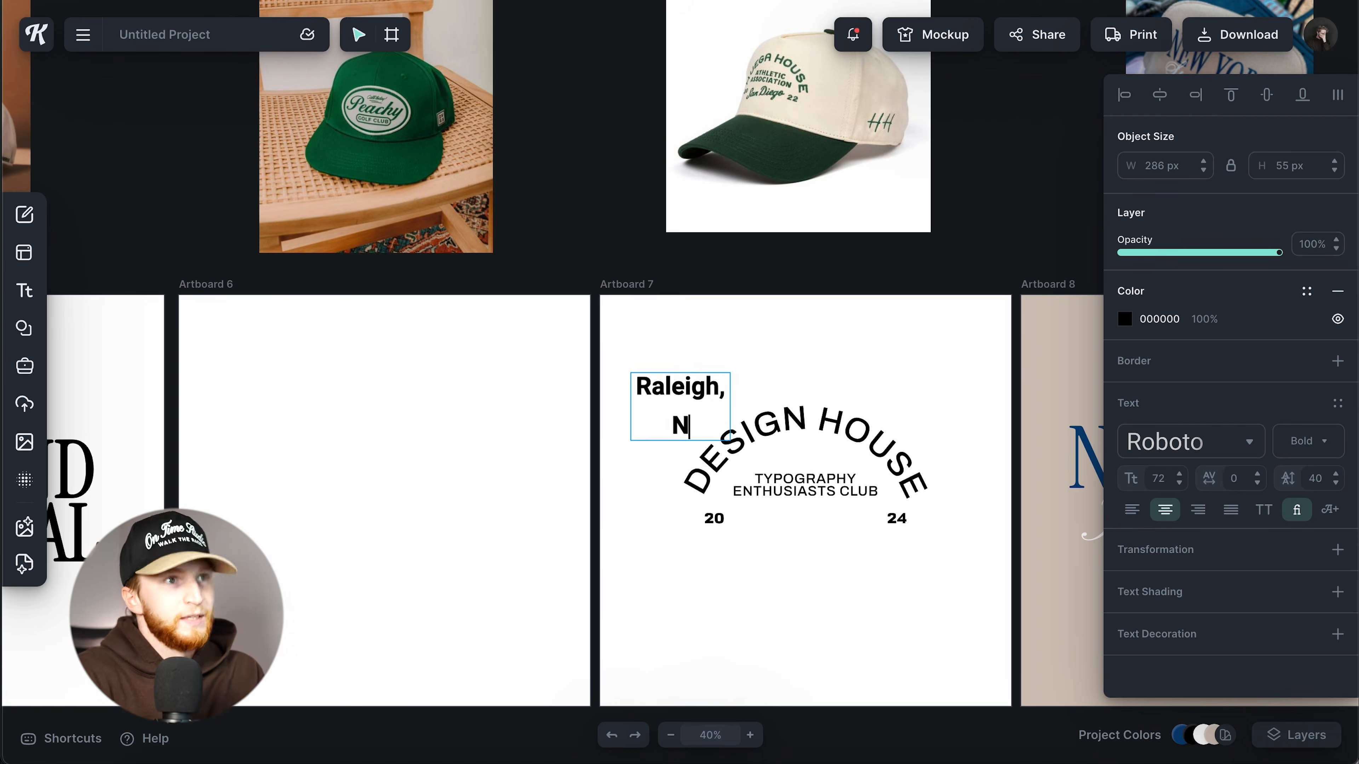
{"action": "key", "text": "Escape"}
{"action": "left_click_drag", "start_coordinate": [680, 406], "coordinate": [894, 602]}
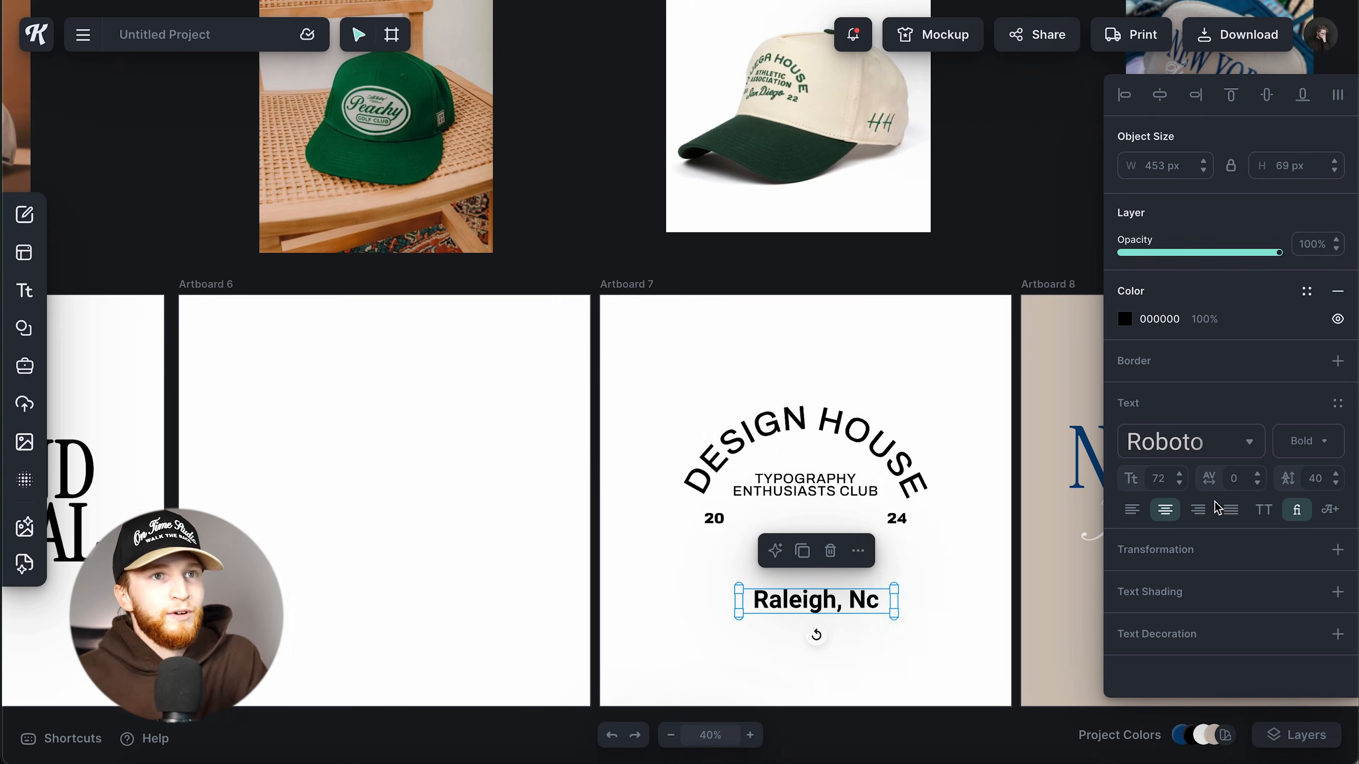
Step: Set the typeface of the Raleigh, Nc text to the script font Adventurer 01, comparing it with Adventurer 07
{"action": "left_click", "coordinate": [1173, 455]}
{"action": "left_click", "coordinate": [1030, 264]}
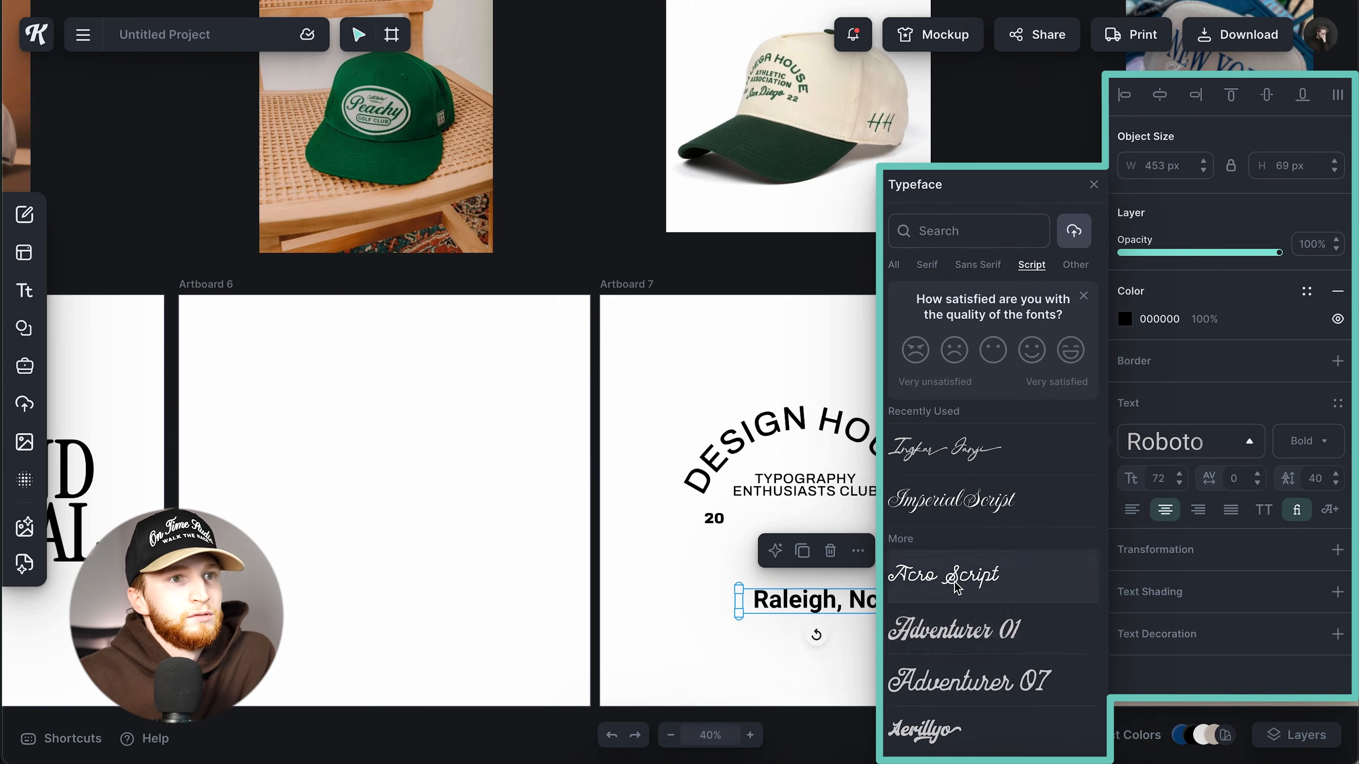
{"action": "left_click", "coordinate": [956, 631]}
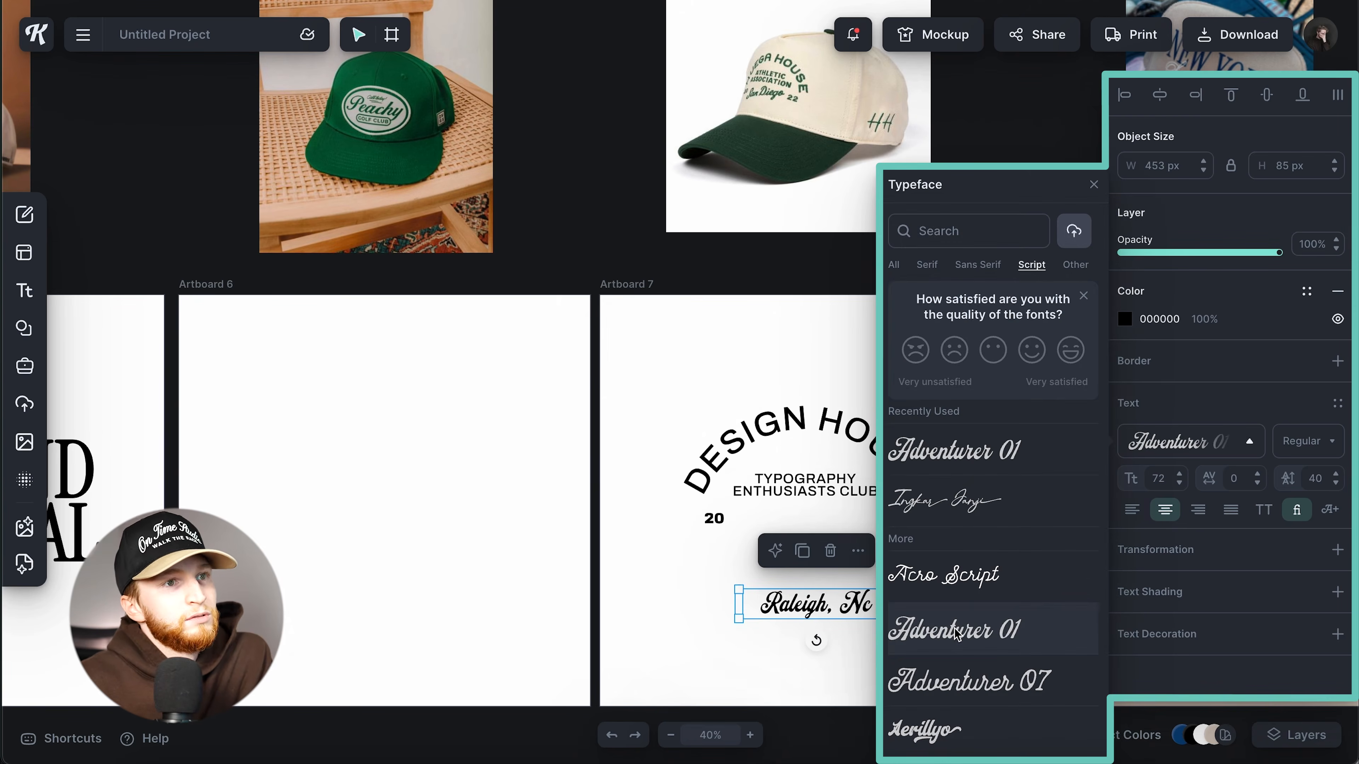
{"action": "left_click", "coordinate": [966, 680]}
{"action": "left_click", "coordinate": [957, 631]}
Step: Browse more script typefaces, try Chellyne on the Raleigh, Nc text, and return to Adventurer 01
{"action": "scroll", "coordinate": [957, 637], "scroll_direction": "down", "scroll_amount": 3}
{"action": "scroll", "coordinate": [958, 638], "scroll_direction": "down", "scroll_amount": 10}
{"action": "scroll", "coordinate": [958, 638], "scroll_direction": "down", "scroll_amount": 8}
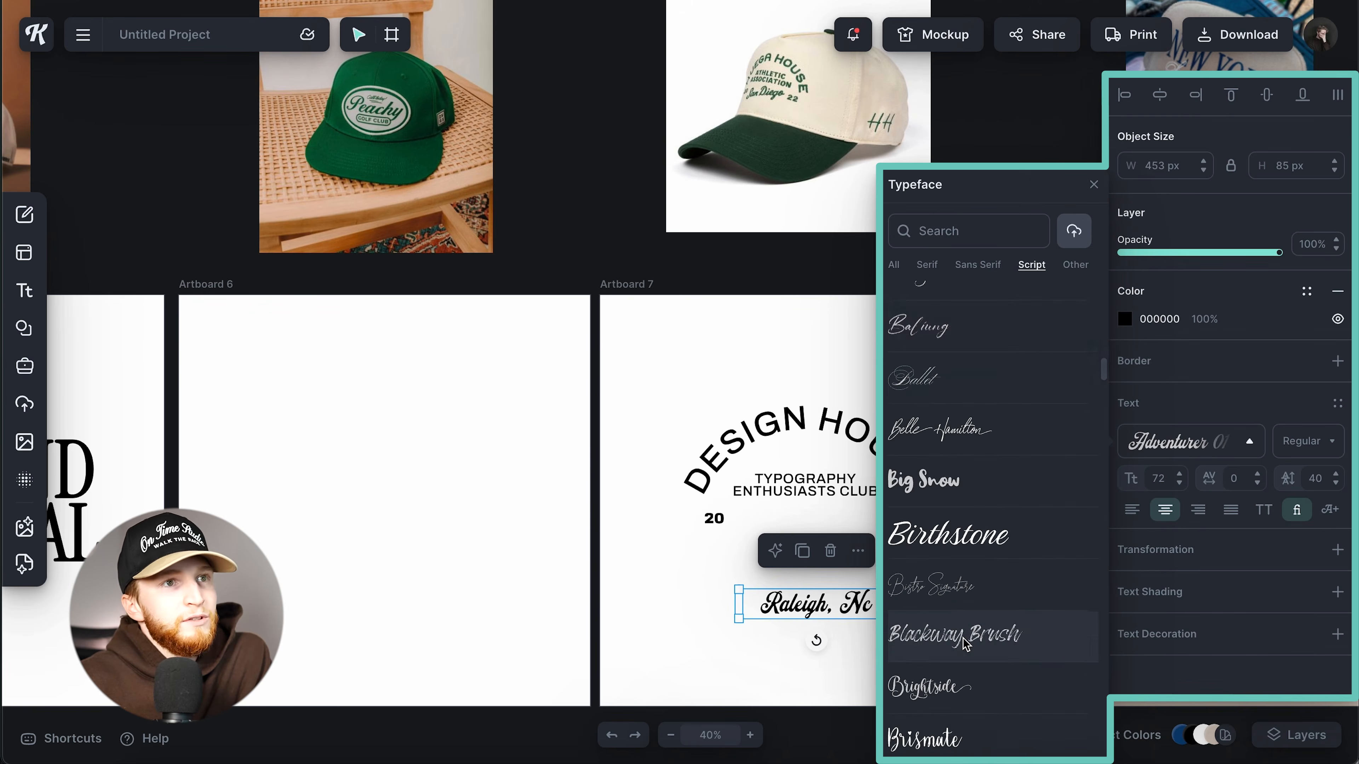
{"action": "scroll", "coordinate": [966, 644], "scroll_direction": "down", "scroll_amount": 9}
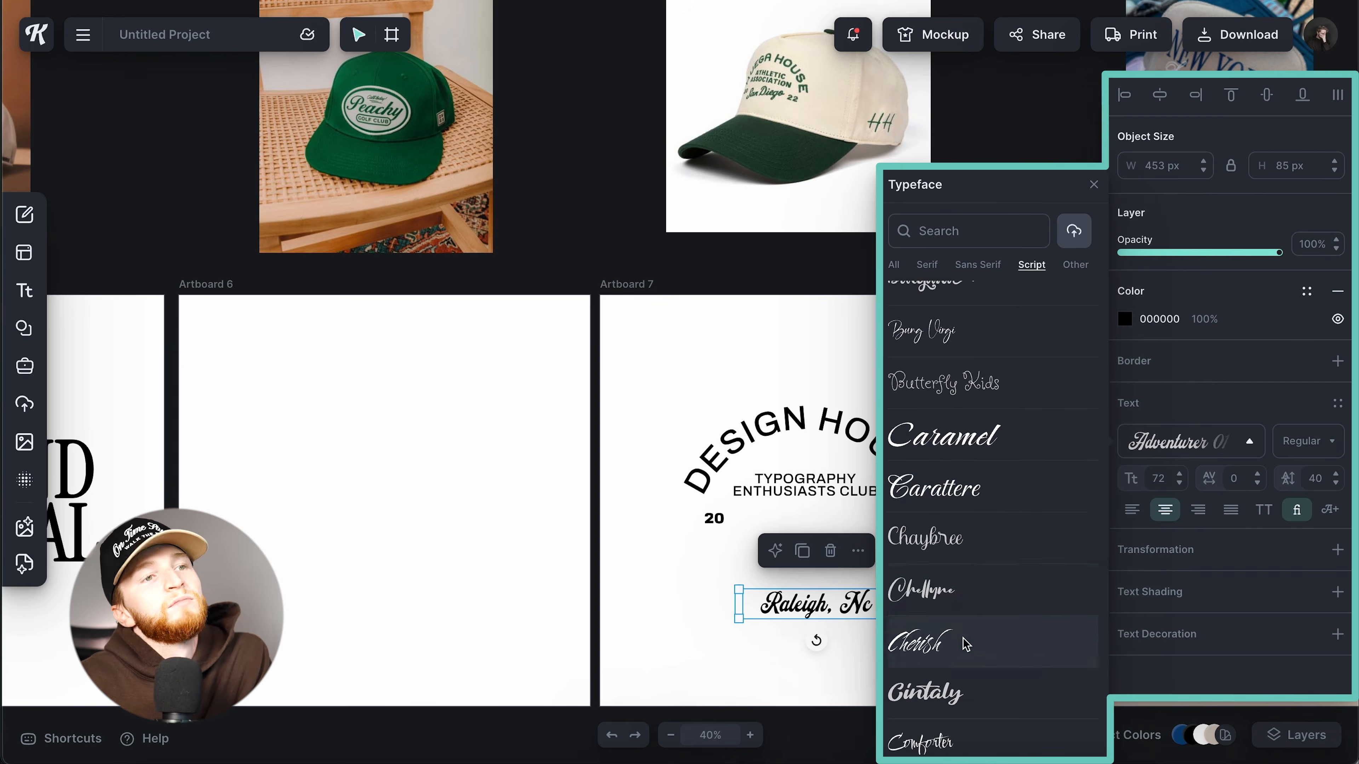
{"action": "left_click", "coordinate": [927, 601]}
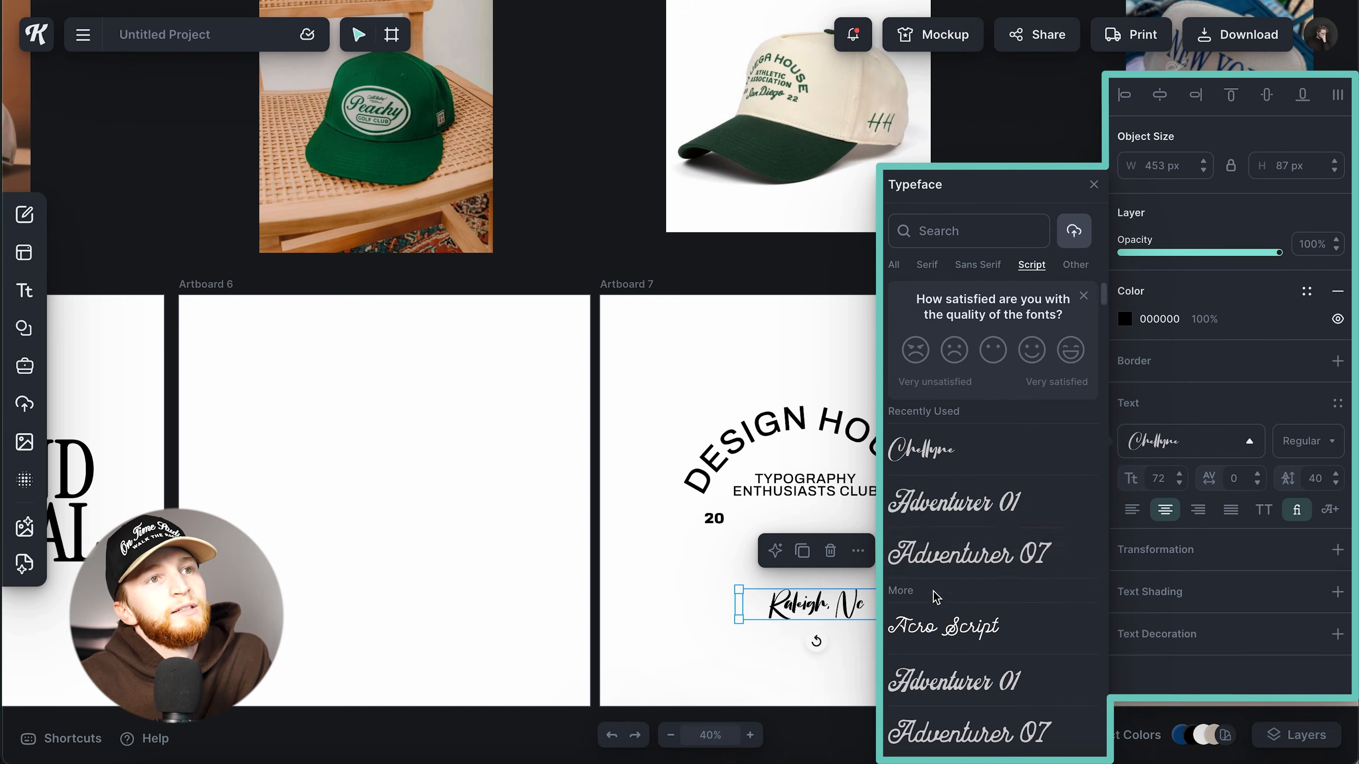
{"action": "left_click", "coordinate": [952, 501]}
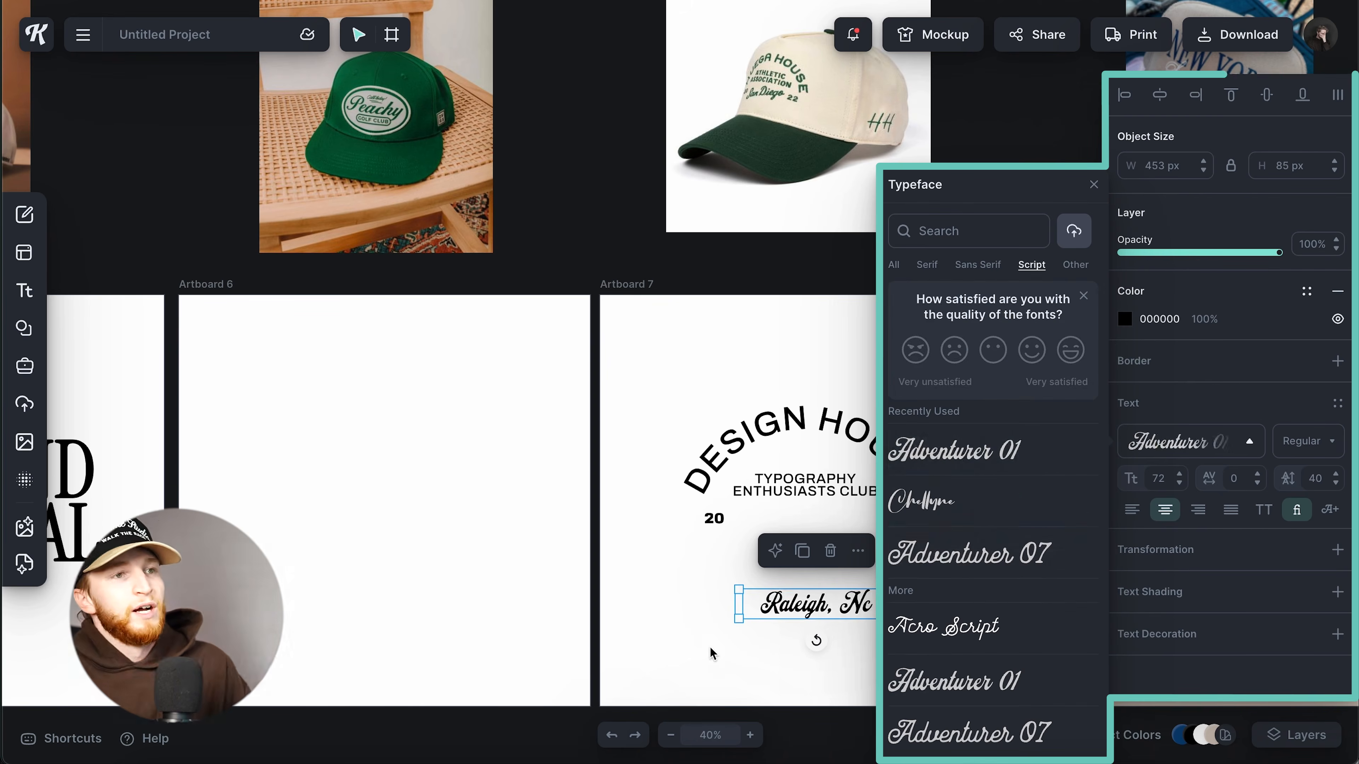
Step: Move the Raleigh, Nc text closer to the numbers and apply an Angle transformation to it
{"action": "left_click", "coordinate": [712, 647]}
{"action": "left_click_drag", "start_coordinate": [813, 613], "coordinate": [771, 590]}
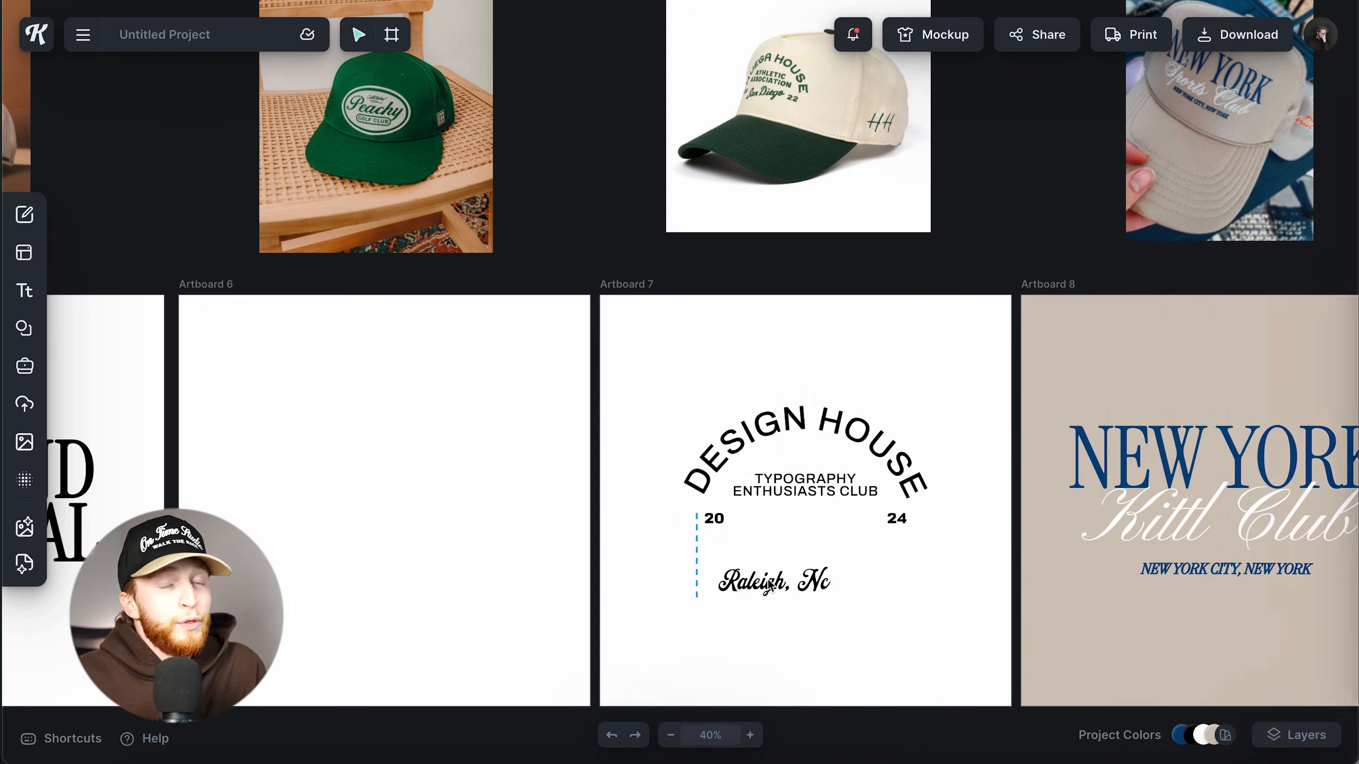
{"action": "left_click", "coordinate": [1252, 560]}
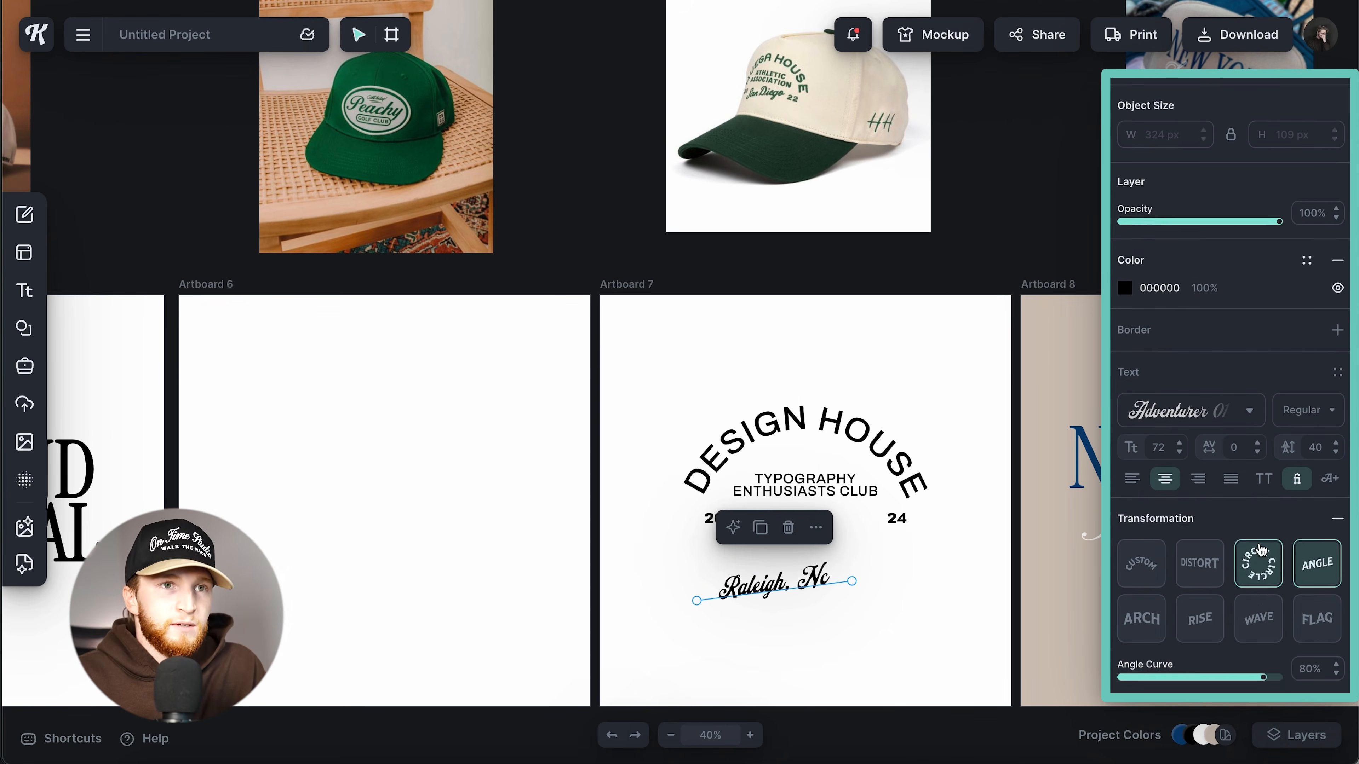
{"action": "scroll", "coordinate": [1247, 556], "scroll_direction": "down", "scroll_amount": 2}
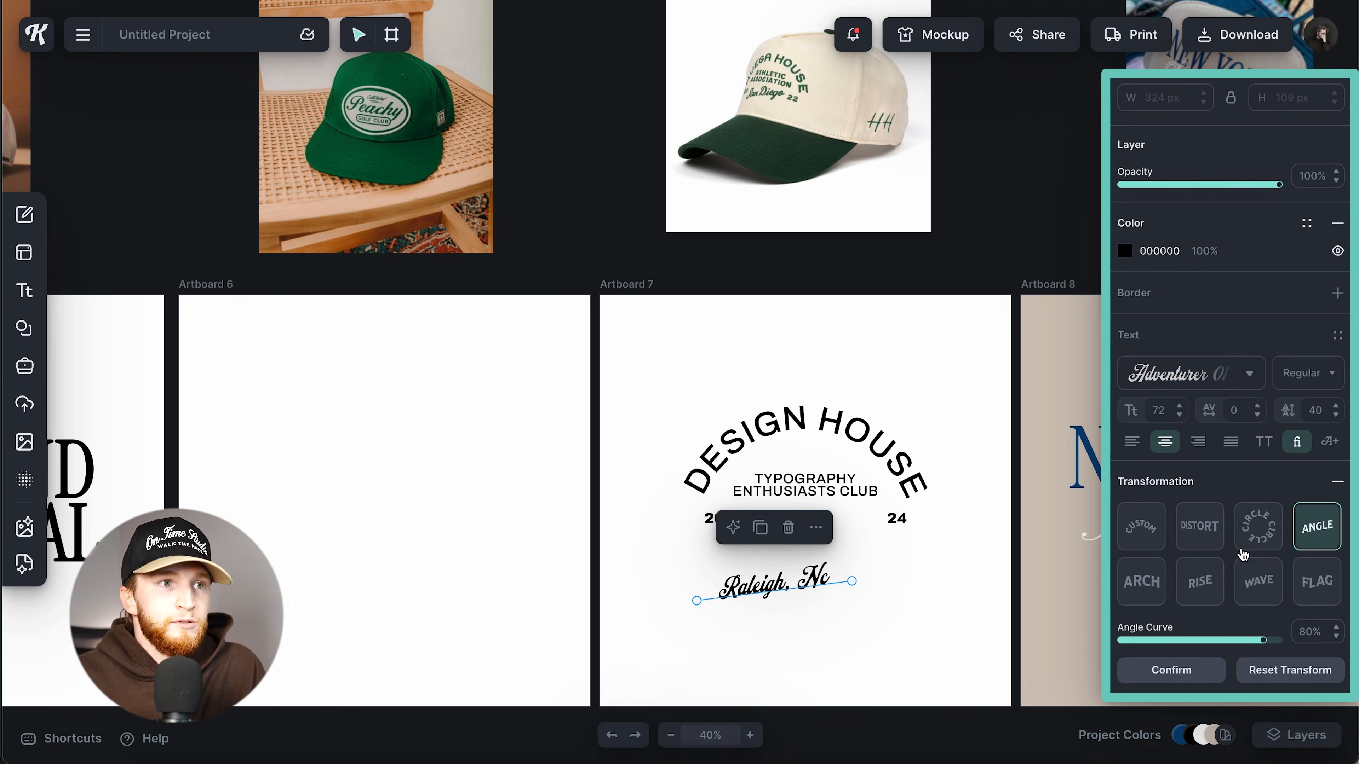
{"action": "left_click", "coordinate": [877, 593]}
{"action": "left_click", "coordinate": [841, 586]}
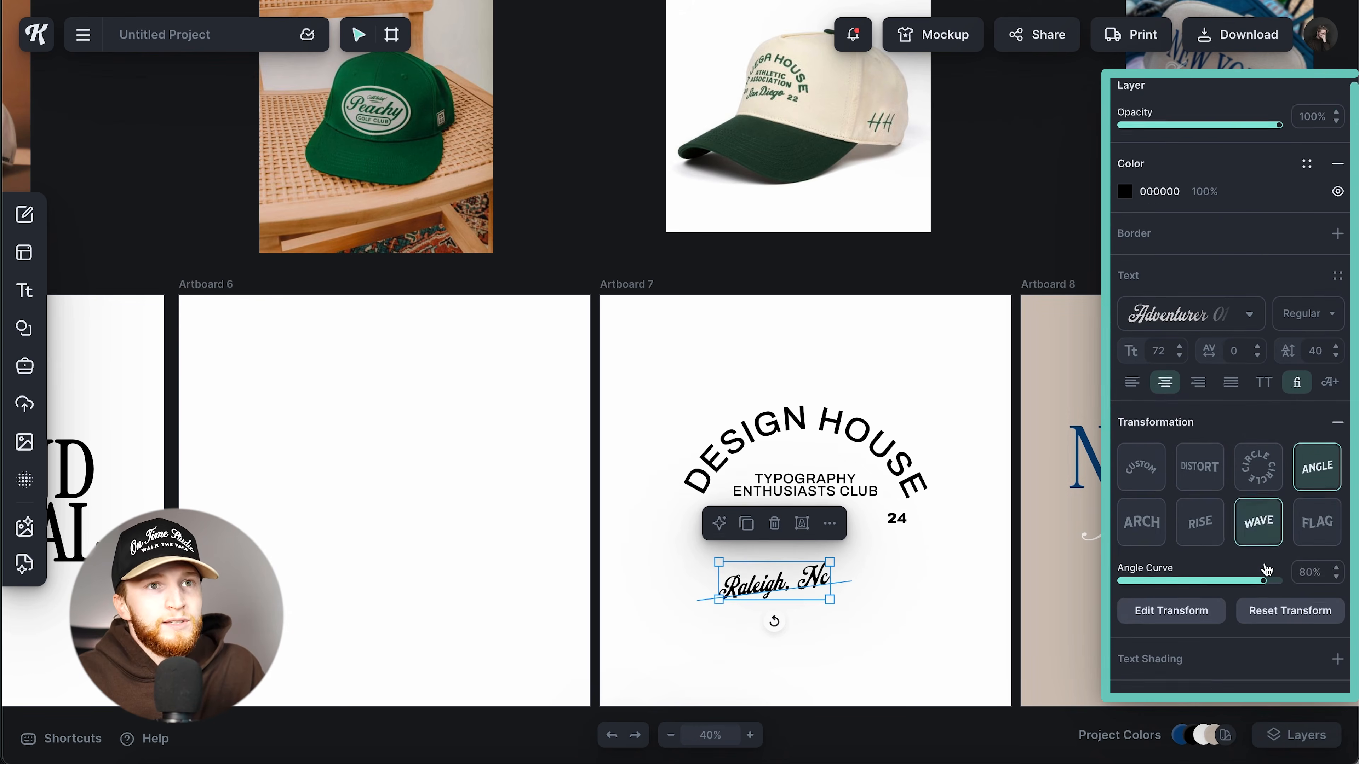
Step: Enlarge the angled Raleigh, Nc text to about size 78 with a 76% Angle Curve, placed between the 20 and 24
{"action": "scroll", "coordinate": [1267, 568], "scroll_direction": "down", "scroll_amount": 1}
{"action": "left_click_drag", "start_coordinate": [1264, 555], "coordinate": [1276, 556]}
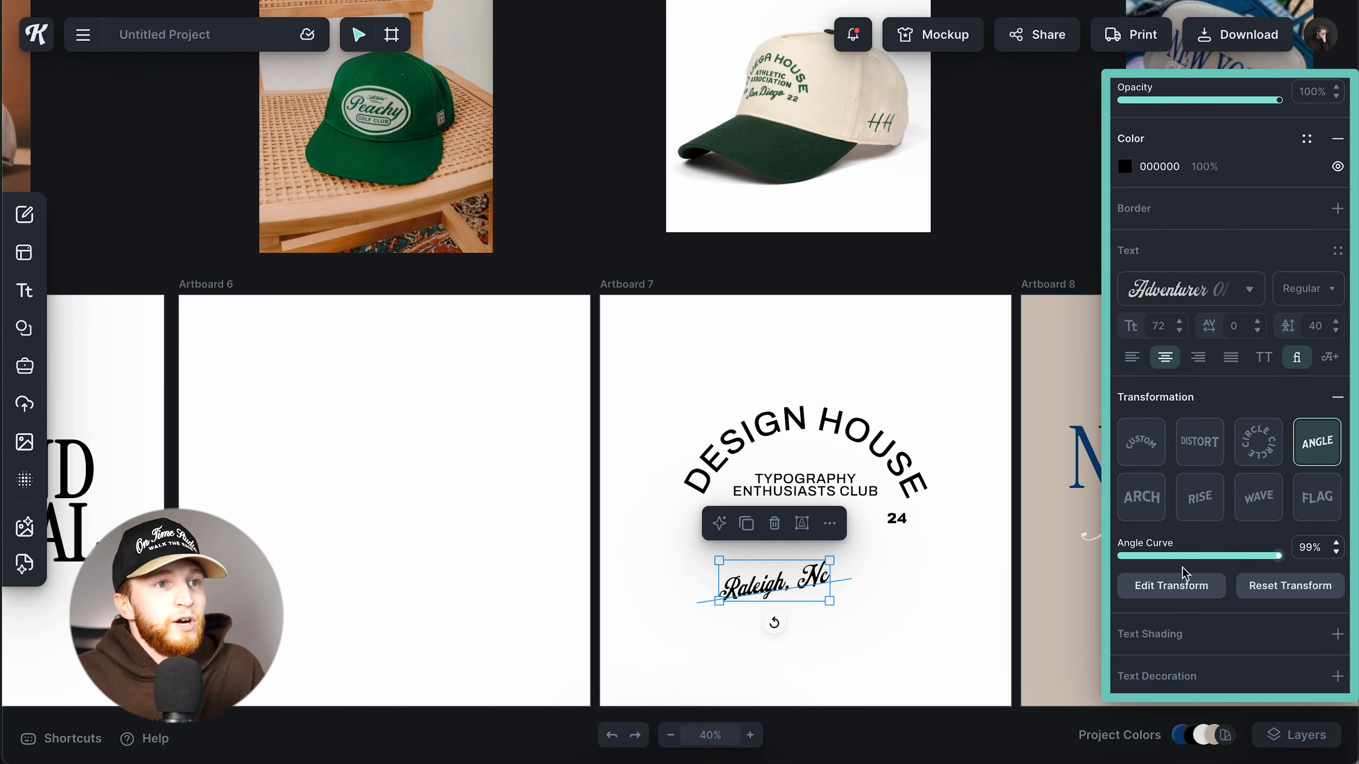
{"action": "left_click_drag", "start_coordinate": [829, 560], "coordinate": [866, 549]}
{"action": "left_click", "coordinate": [1271, 556]}
{"action": "left_click_drag", "start_coordinate": [1272, 559], "coordinate": [1262, 560]}
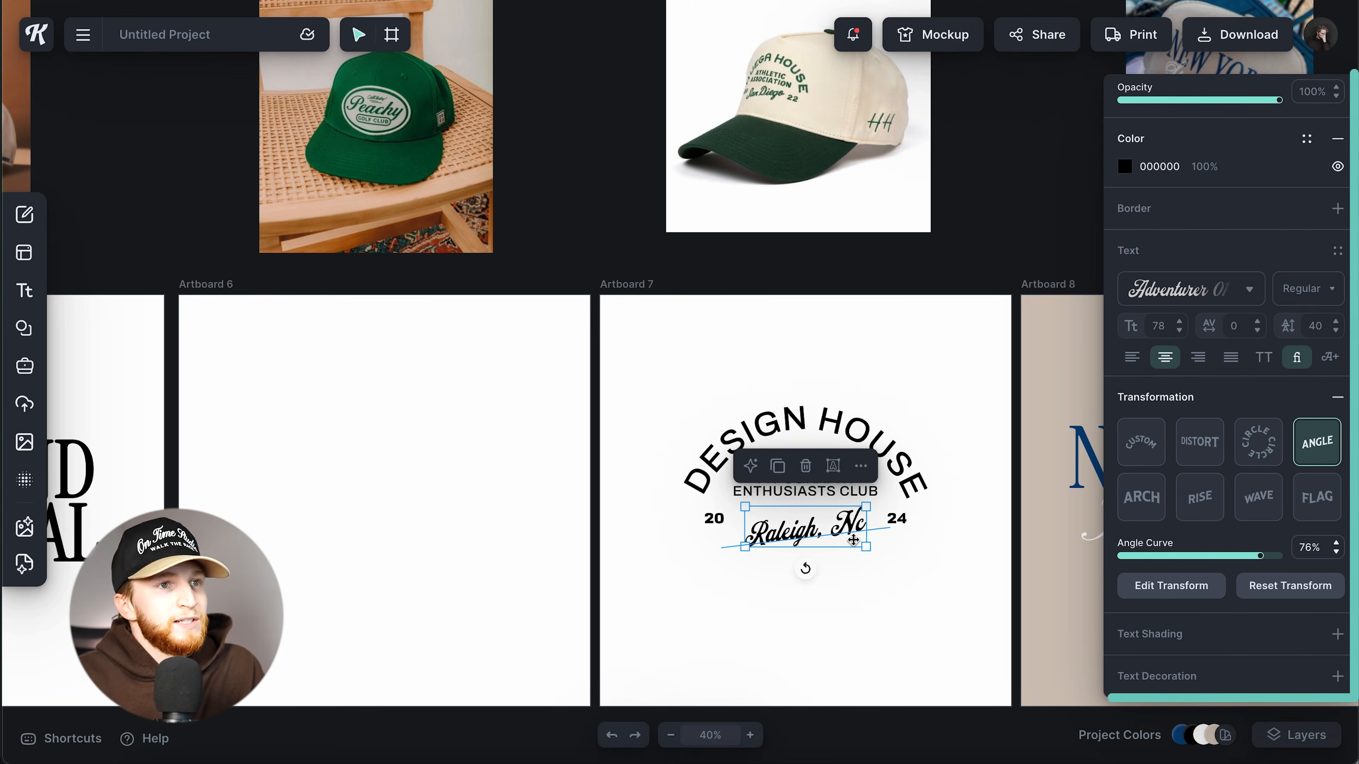
Step: Enlarge the Raleigh, Nc text slightly and shift the TYPOGRAPHY ENTHUSIASTS CLUB tagline up inside the arch
{"action": "left_click_drag", "start_coordinate": [865, 547], "coordinate": [823, 478]}
{"action": "left_click", "coordinate": [831, 511], "text": "shift"}
{"action": "key", "text": "shift+Up"}
{"action": "key", "text": "super+z"}
{"action": "left_click_drag", "start_coordinate": [843, 530], "coordinate": [842, 521]}
{"action": "left_click_drag", "start_coordinate": [843, 481], "coordinate": [843, 483]}
Step: Scale the Raleigh, Nc text up to about size 93 so it fills the gap between 20 and 24
{"action": "left_click_drag", "start_coordinate": [828, 622], "coordinate": [652, 334]}
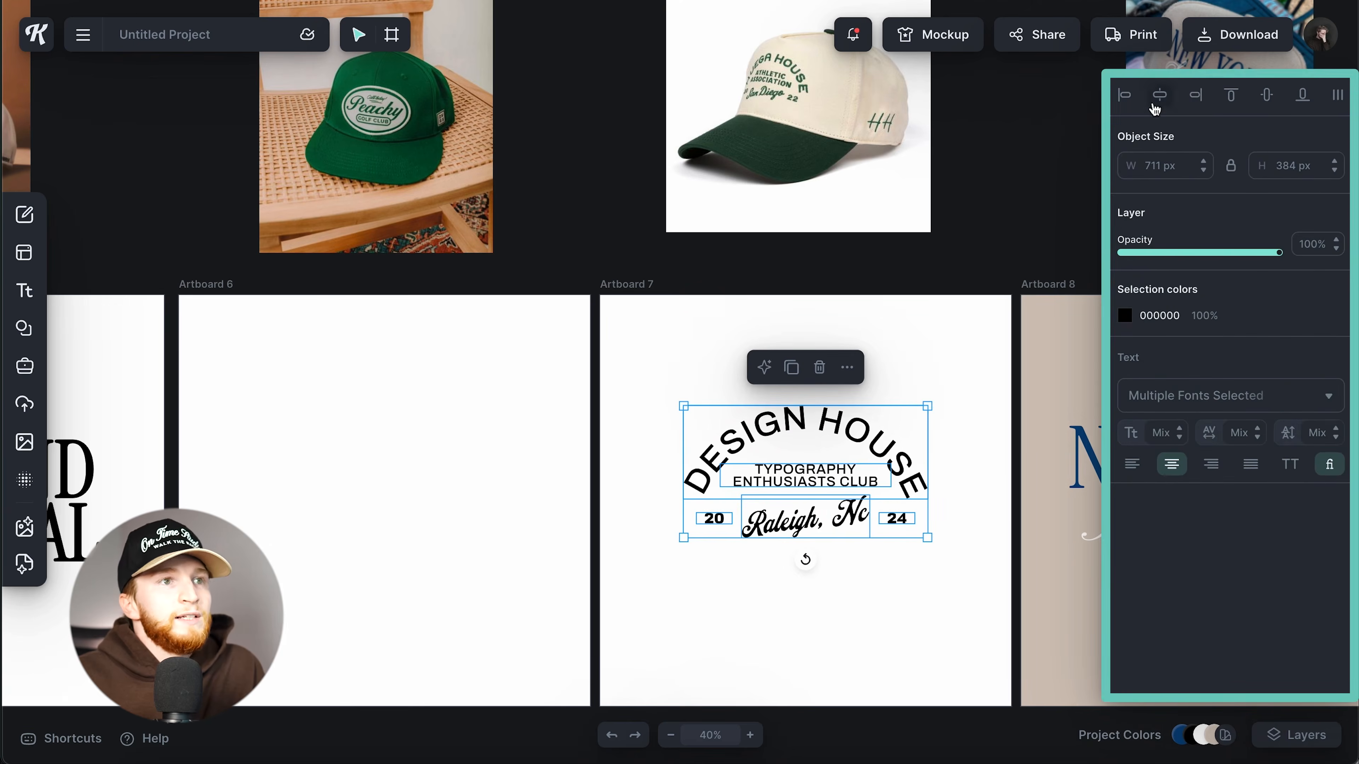
{"action": "left_click", "coordinate": [974, 343]}
{"action": "left_click", "coordinate": [861, 527]}
{"action": "left_click_drag", "start_coordinate": [870, 538], "coordinate": [878, 544]}
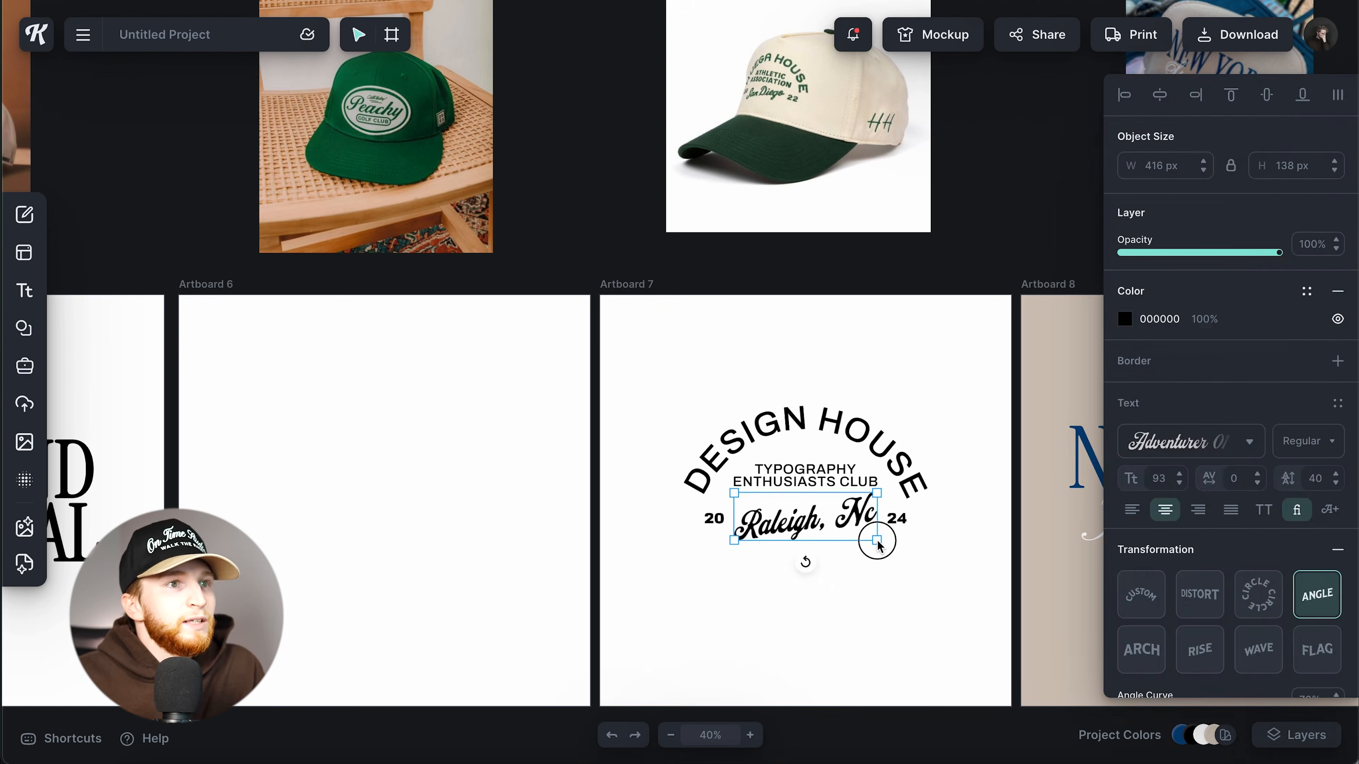
Step: Center the whole DESIGN HOUSE design horizontally and vertically on Artboard 7 and scale it up proportionally
{"action": "left_click", "coordinate": [943, 577]}
{"action": "left_click_drag", "start_coordinate": [943, 577], "coordinate": [707, 385]}
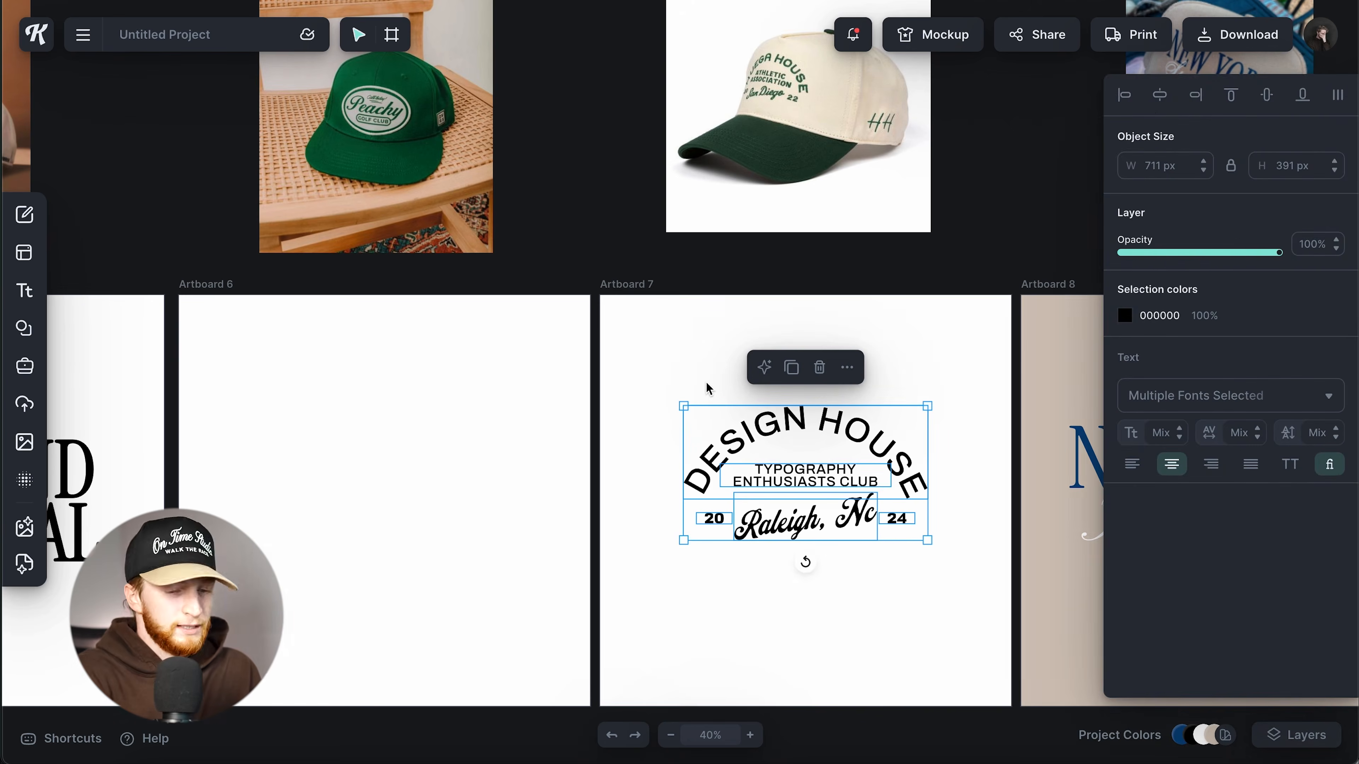
{"action": "left_click", "coordinate": [1160, 95]}
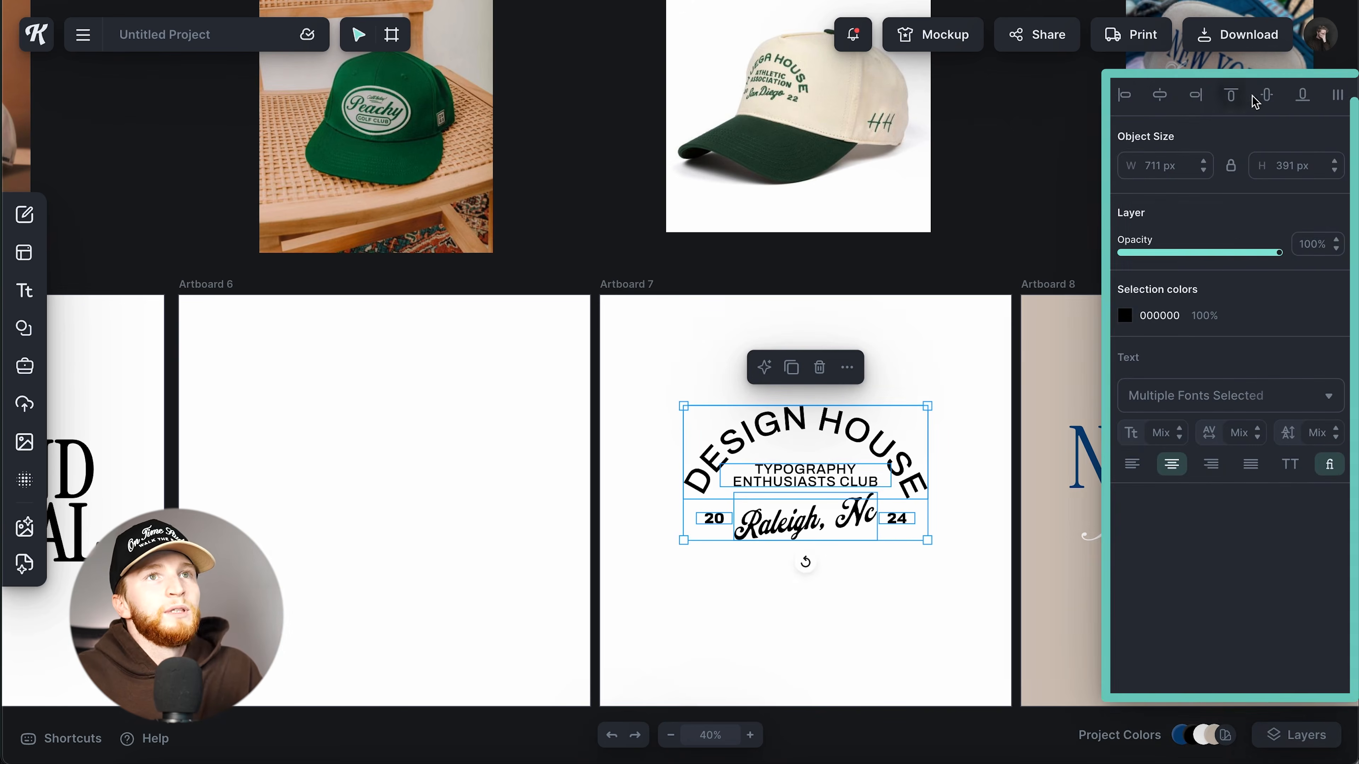
{"action": "left_click", "coordinate": [1266, 95]}
{"action": "left_click_drag", "start_coordinate": [928, 568], "coordinate": [961, 586]}
{"action": "left_click", "coordinate": [943, 643]}
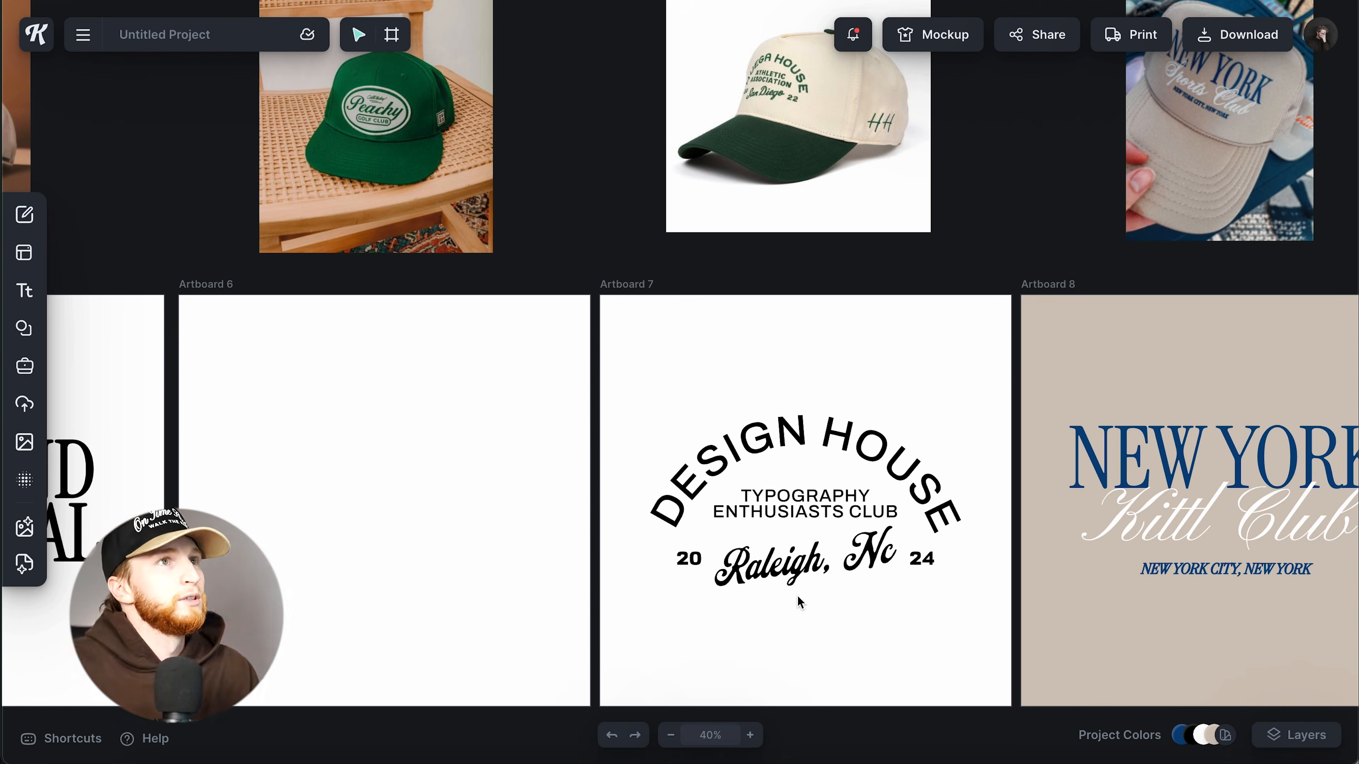
Step: Increase the font size of the arched DESIGN HOUSE text to 143
{"action": "left_click", "coordinate": [796, 578]}
{"action": "left_click", "coordinate": [802, 632]}
{"action": "left_click", "coordinate": [871, 447]}
{"action": "double_click", "coordinate": [1242, 479]}
{"action": "left_click", "coordinate": [1181, 475]}
{"action": "left_click", "coordinate": [1181, 475]}
{"action": "left_click", "coordinate": [1180, 474]}
{"action": "left_click", "coordinate": [1180, 475]}
{"action": "left_click", "coordinate": [1181, 475]}
{"action": "left_click", "coordinate": [1180, 475]}
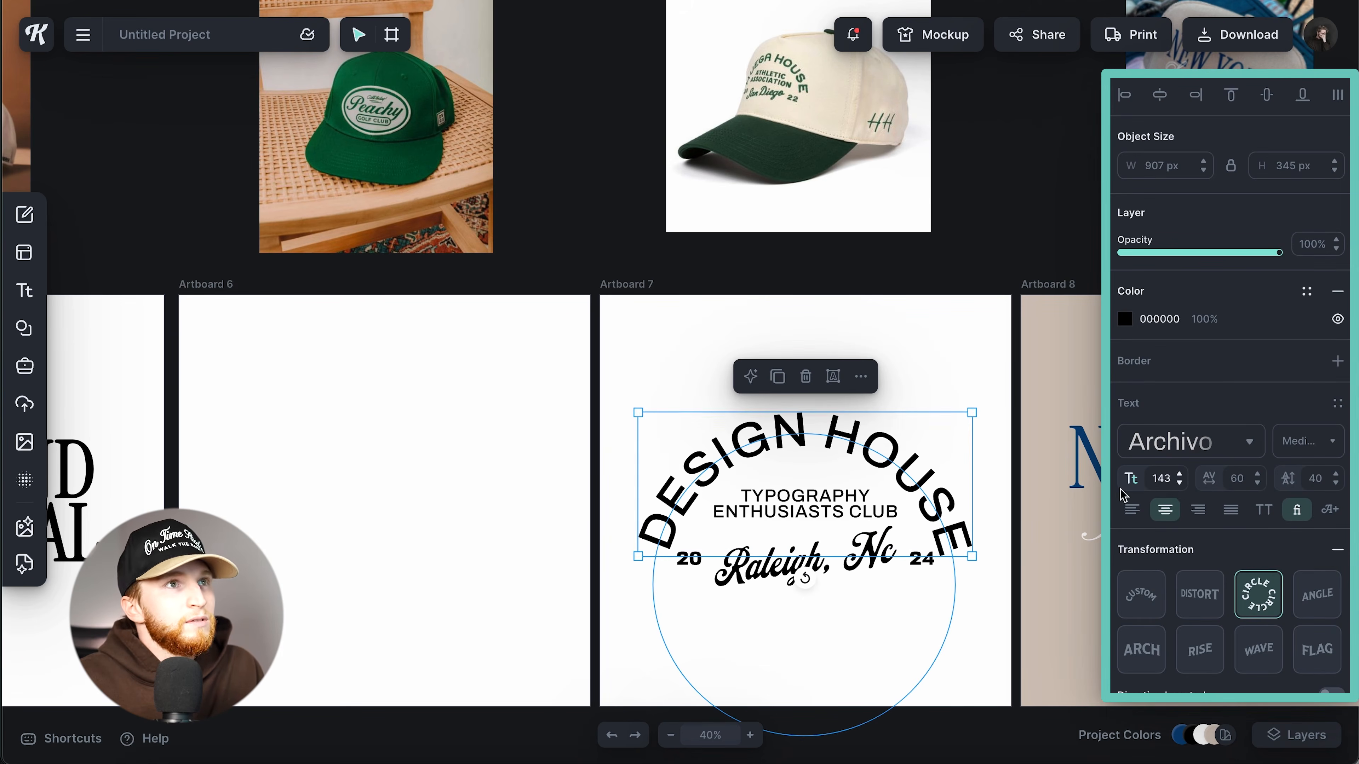
Step: Scale the DESIGN HOUSE arch down to about font size 127 and 865 px wide
{"action": "left_click", "coordinate": [974, 617]}
{"action": "left_click", "coordinate": [962, 542]}
{"action": "left_click_drag", "start_coordinate": [971, 556], "coordinate": [935, 528]}
{"action": "left_click", "coordinate": [952, 621]}
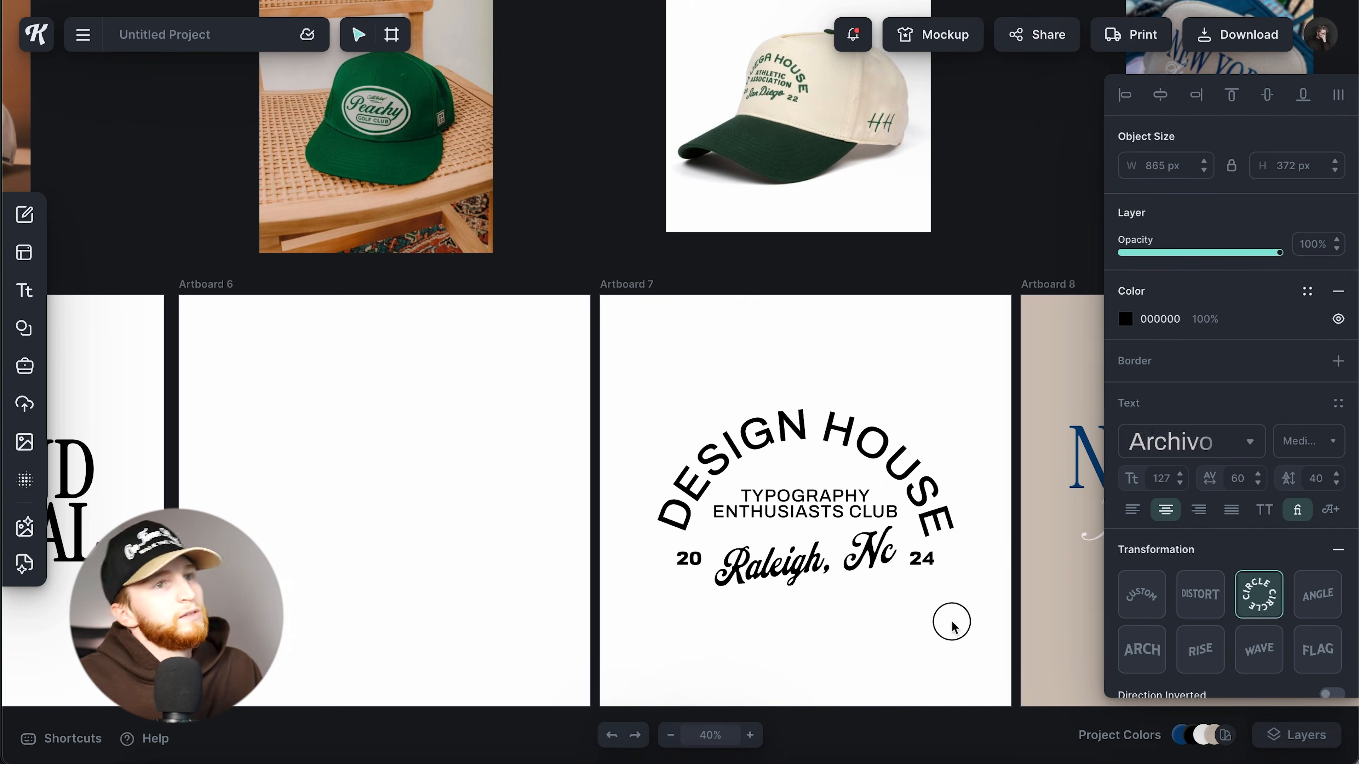
Step: Scale down the row with 20, Raleigh, Nc and 24 slightly so it fits under the arch
{"action": "left_click_drag", "start_coordinate": [971, 645], "coordinate": [660, 386]}
{"action": "left_click_drag", "start_coordinate": [925, 582], "coordinate": [594, 543]}
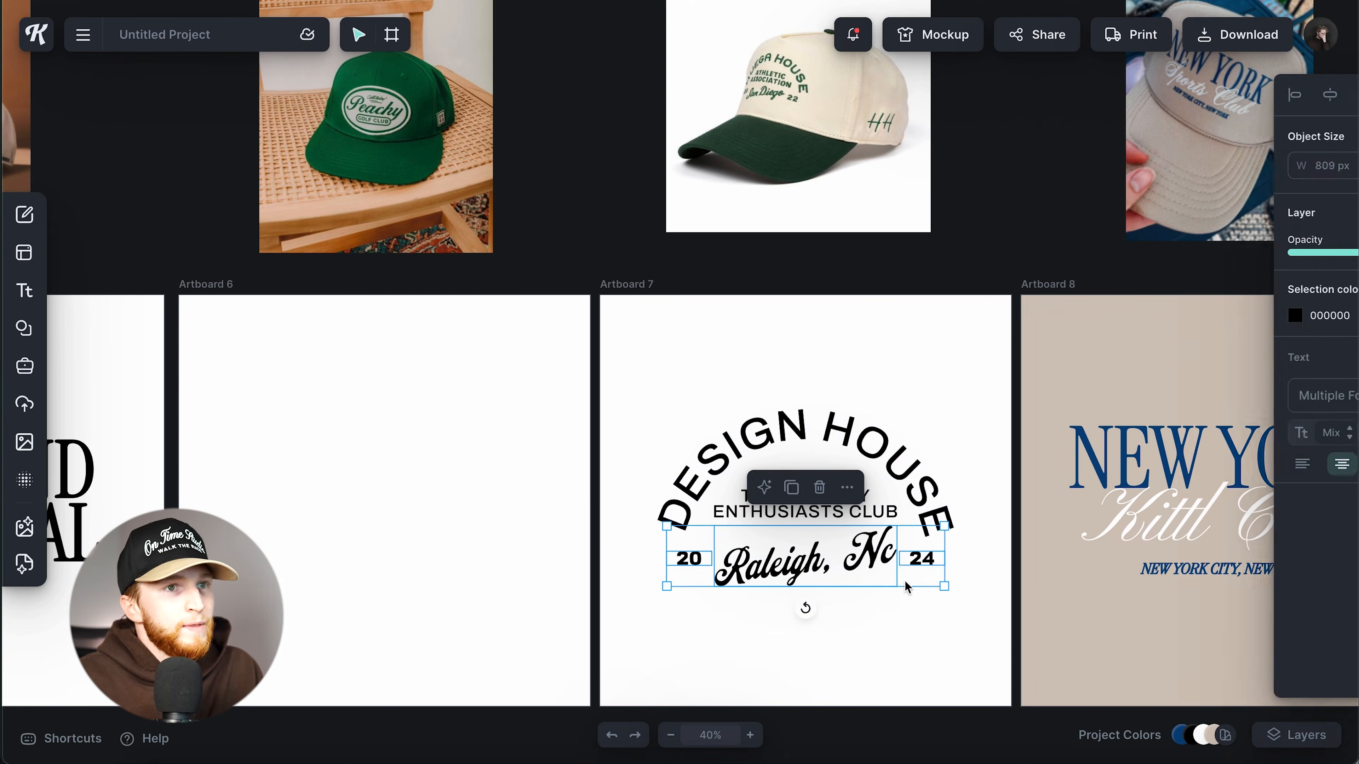
{"action": "left_click_drag", "start_coordinate": [943, 585], "coordinate": [934, 580]}
{"action": "left_click", "coordinate": [983, 683]}
Step: Center the complete DESIGN HOUSE design vertically on Artboard 7
{"action": "left_click_drag", "start_coordinate": [984, 682], "coordinate": [660, 379]}
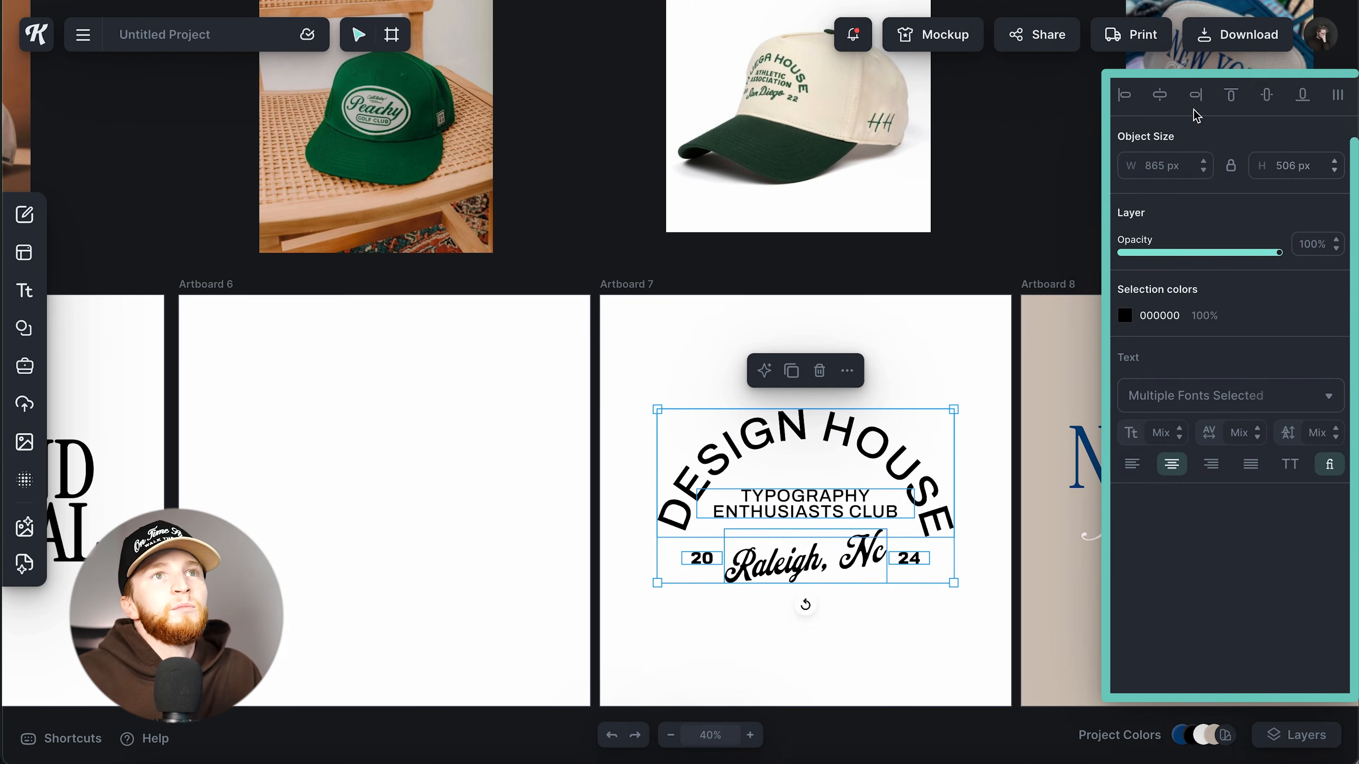
{"action": "left_click", "coordinate": [1266, 95]}
{"action": "left_click", "coordinate": [594, 398]}
Step: Add a text reading Peachy on the empty Artboard 6 below the green cap photo
{"action": "scroll", "coordinate": [612, 424], "scroll_direction": "left", "scroll_amount": 6}
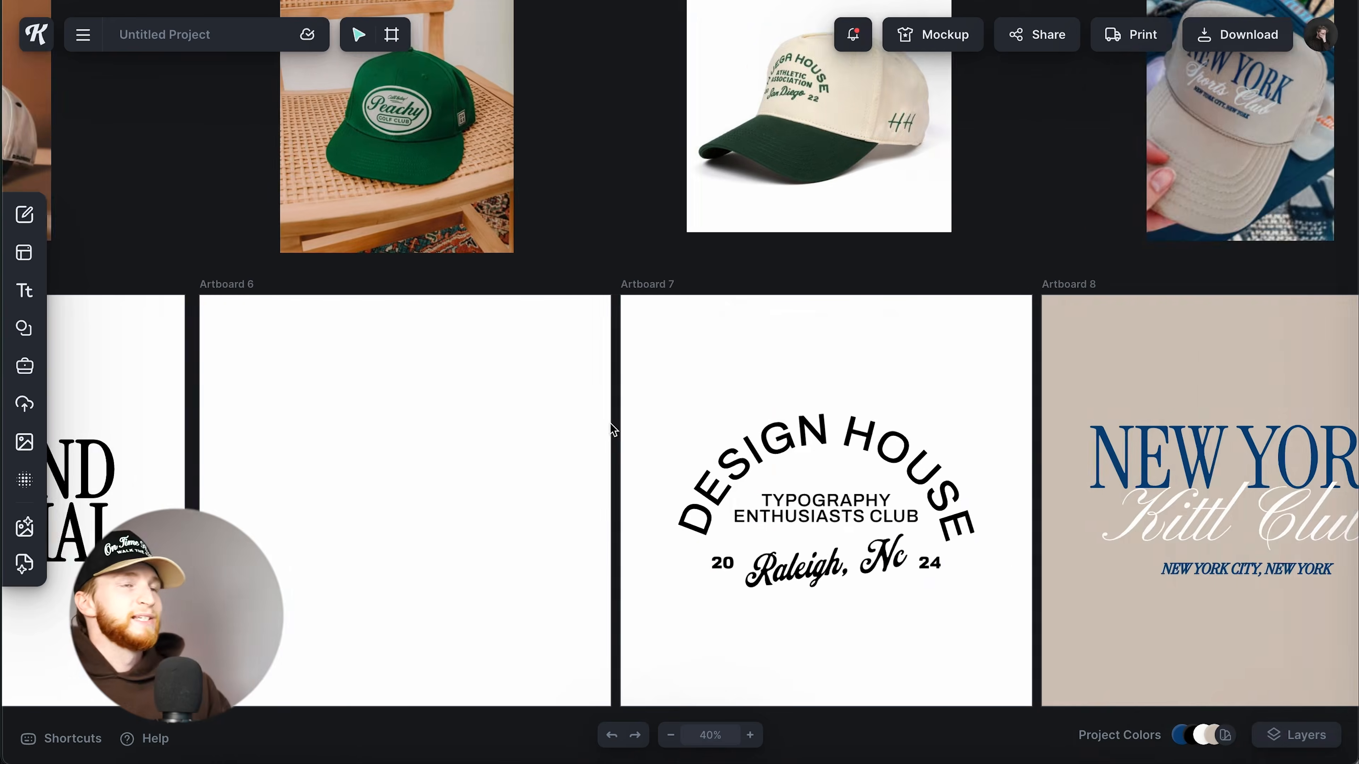
{"action": "scroll", "coordinate": [612, 428], "scroll_direction": "right", "scroll_amount": 5}
{"action": "scroll", "coordinate": [613, 424], "scroll_direction": "left", "scroll_amount": 10}
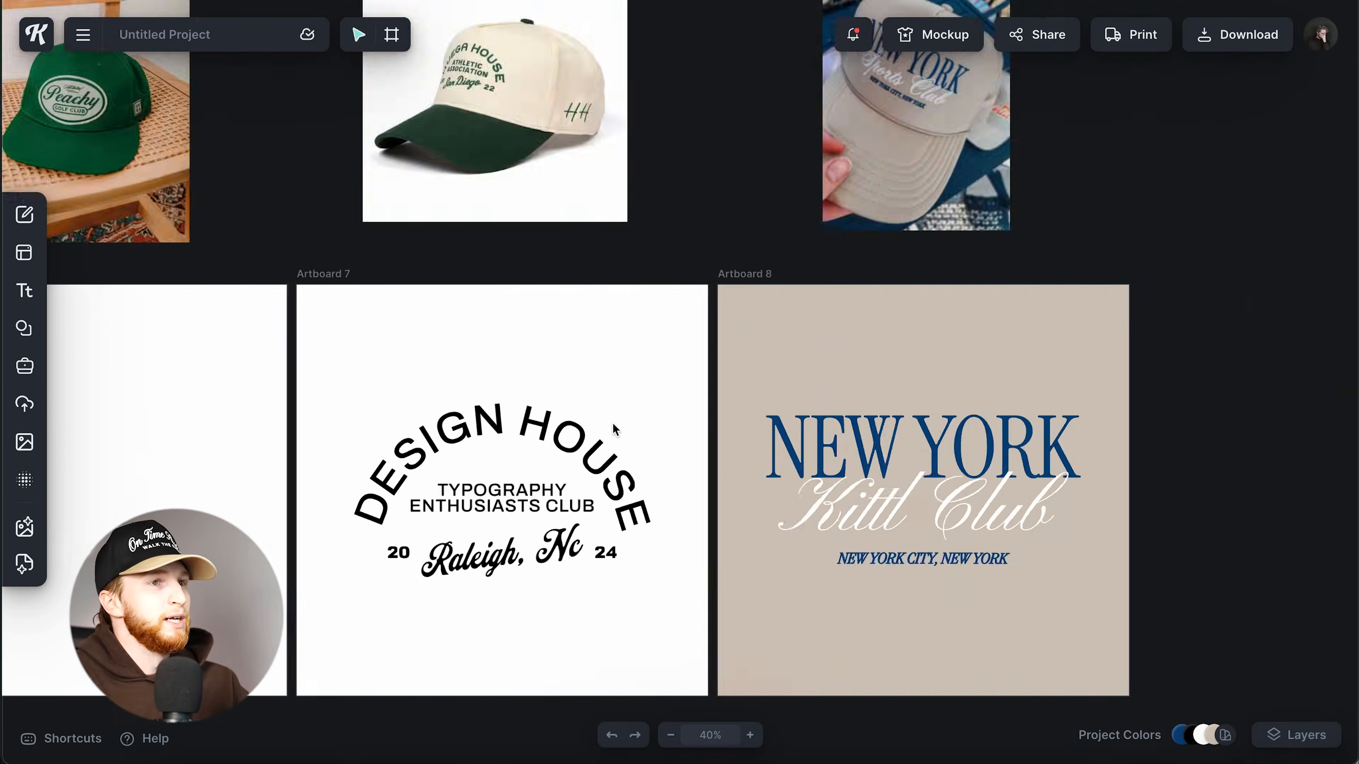
{"action": "scroll", "coordinate": [605, 420], "scroll_direction": "right", "scroll_amount": 3}
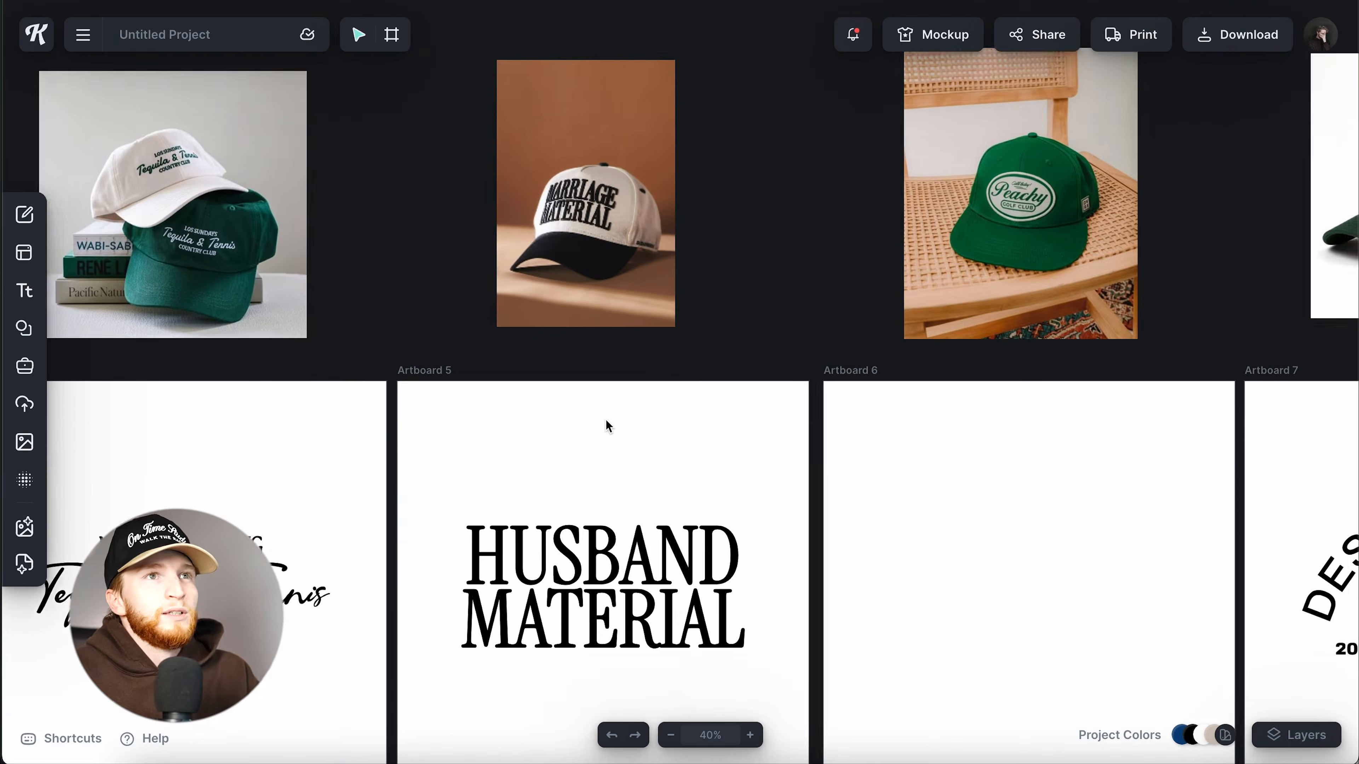
{"action": "scroll", "coordinate": [605, 420], "scroll_direction": "down", "scroll_amount": 2}
{"action": "scroll", "coordinate": [957, 108], "scroll_direction": "up", "scroll_amount": 5}
{"action": "scroll", "coordinate": [890, 273], "scroll_direction": "down", "scroll_amount": 5}
{"action": "scroll", "coordinate": [893, 280], "scroll_direction": "down", "scroll_amount": 3}
{"action": "scroll", "coordinate": [845, 348], "scroll_direction": "right", "scroll_amount": 2}
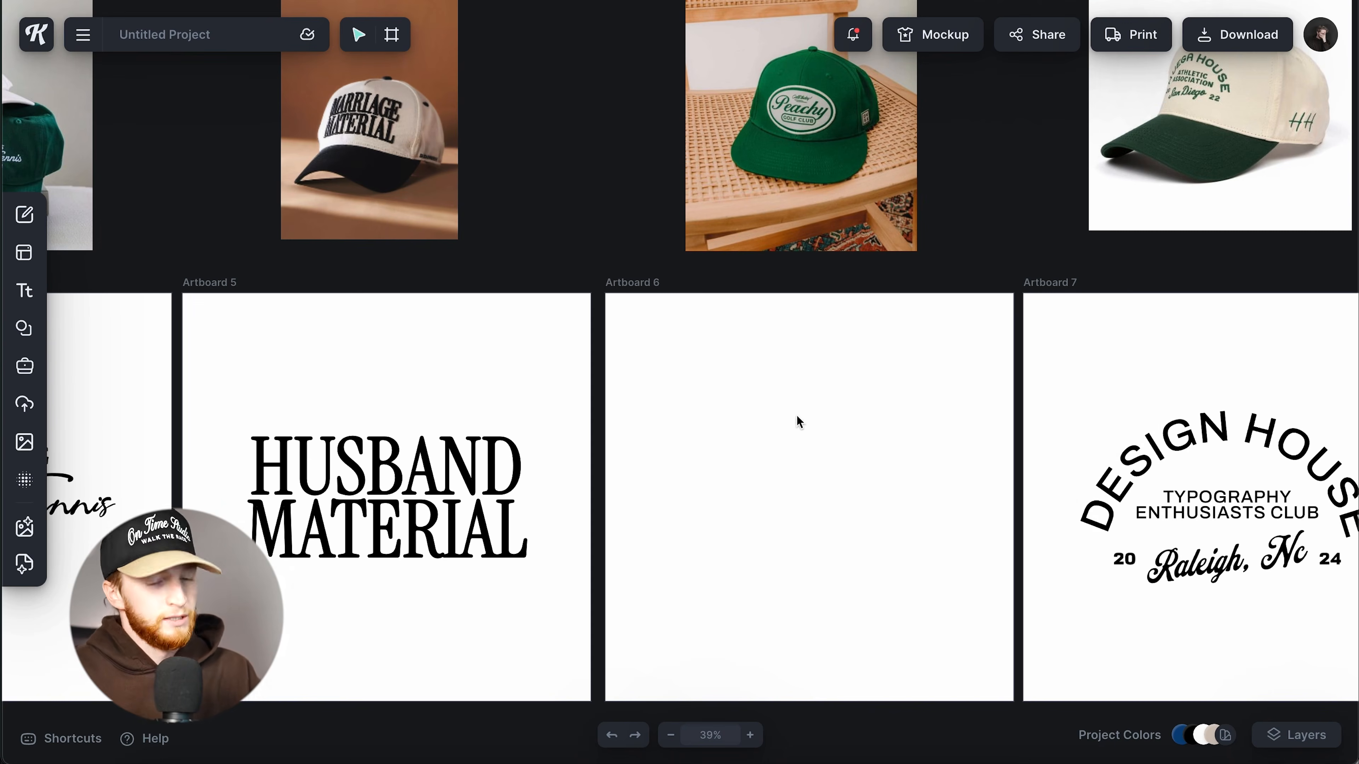
{"action": "key", "text": "t"}
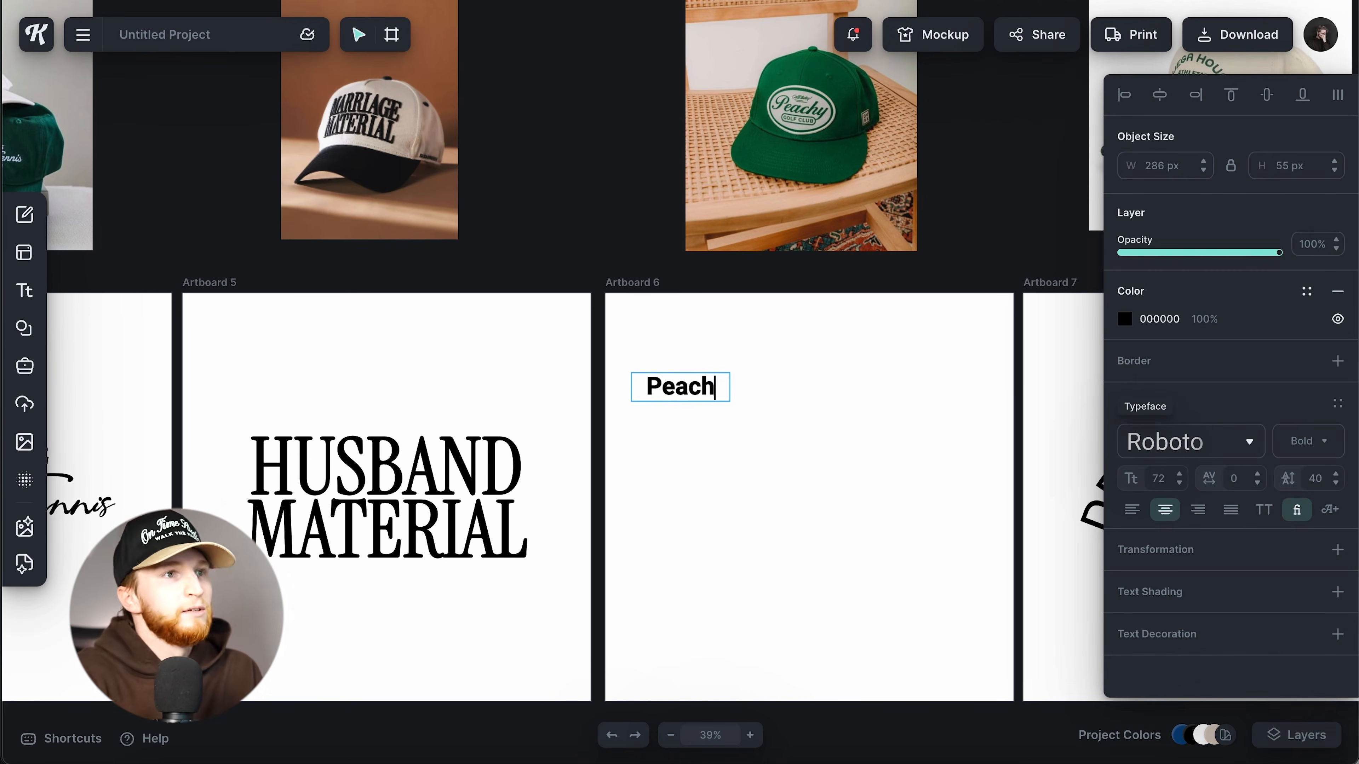
Step: Try the recently used Adventurer 01 and Adventurer 07 typefaces on the Peachy text
{"action": "left_click", "coordinate": [1202, 443]}
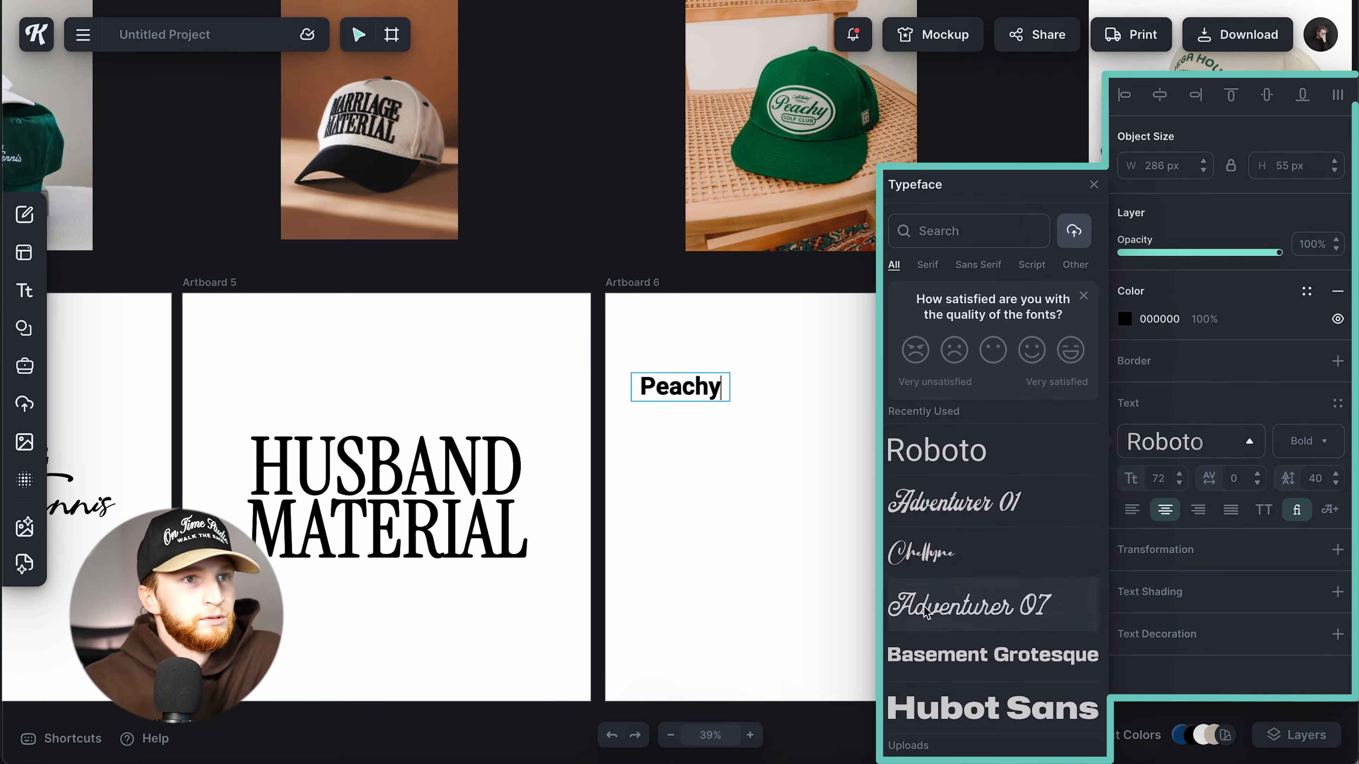
{"action": "left_click", "coordinate": [936, 554]}
{"action": "left_click", "coordinate": [966, 542]}
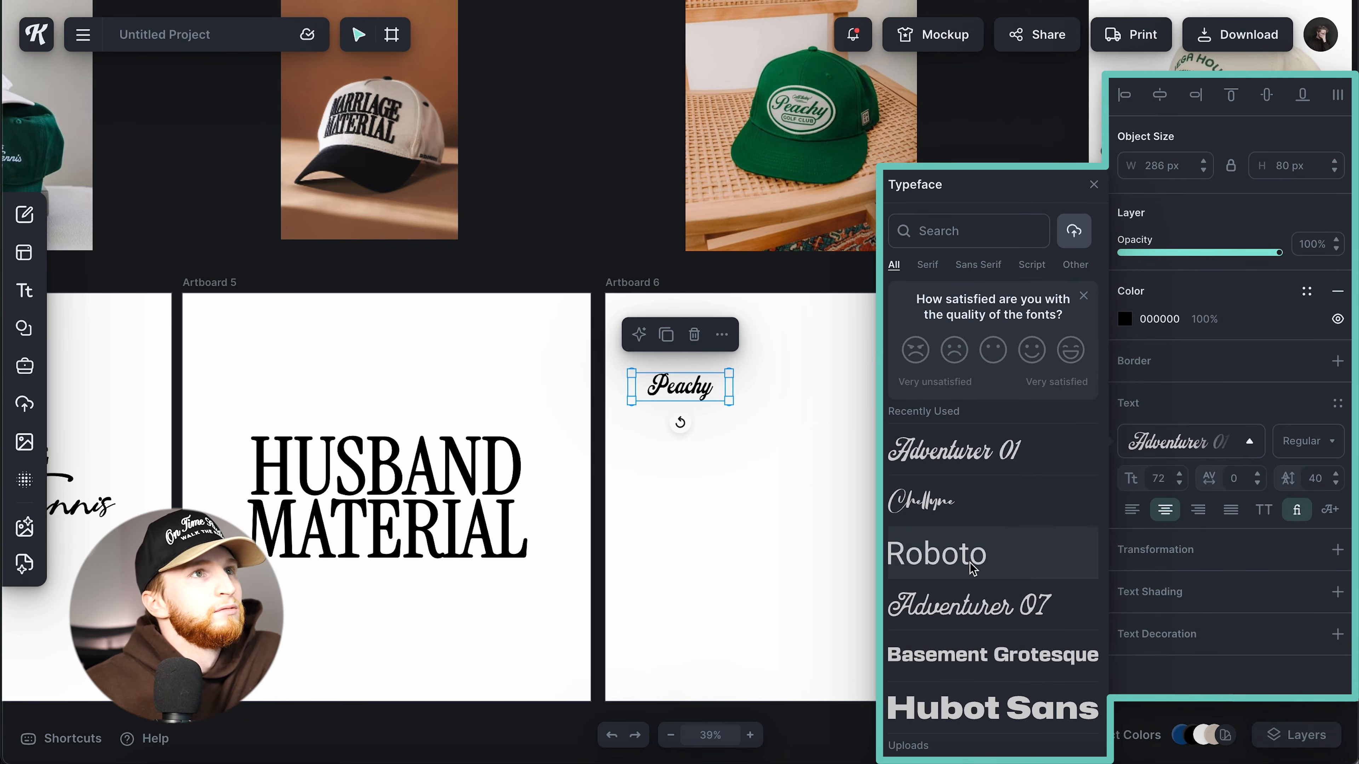
{"action": "left_click", "coordinate": [982, 604]}
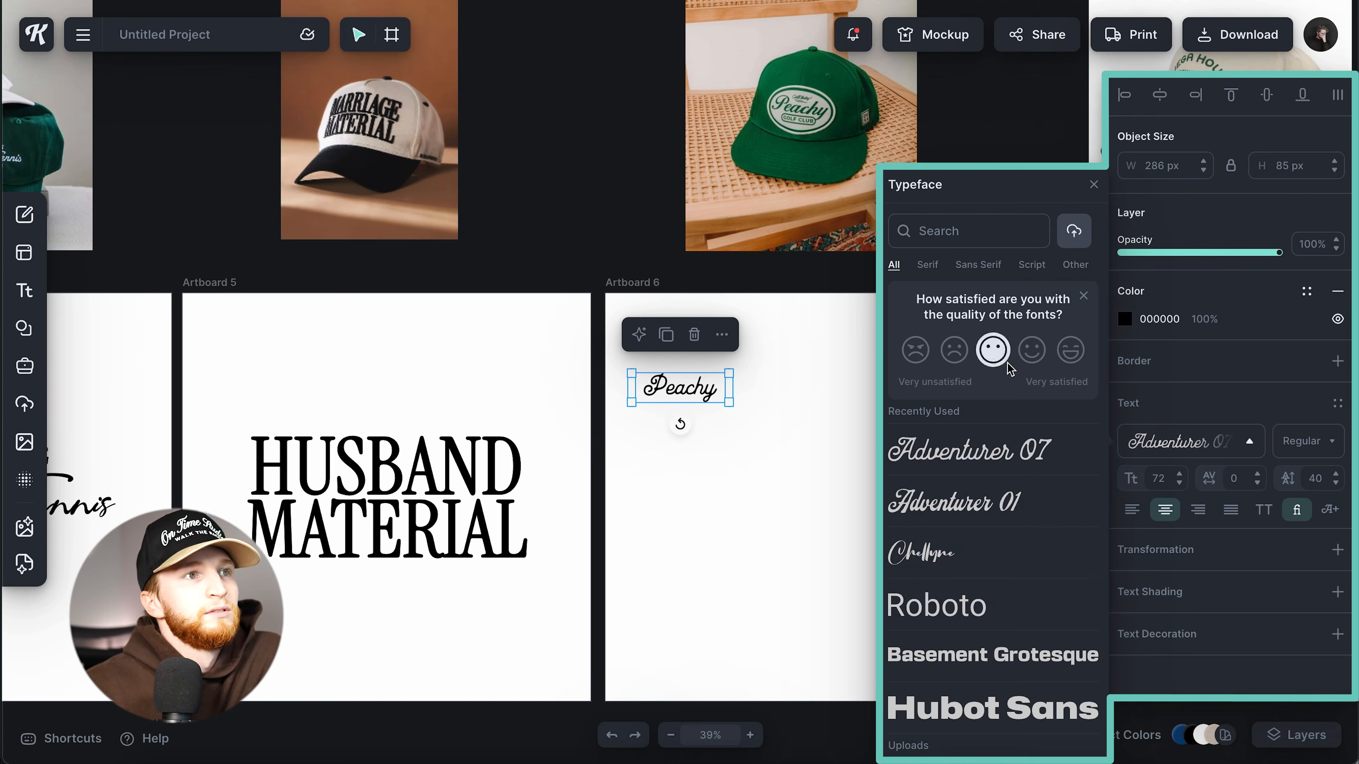
Step: Browse the Script typefaces and try Alex Brush, Anastoziya and neighbouring fonts on the Peachy text
{"action": "left_click", "coordinate": [1033, 264]}
{"action": "scroll", "coordinate": [954, 561], "scroll_direction": "down", "scroll_amount": 3}
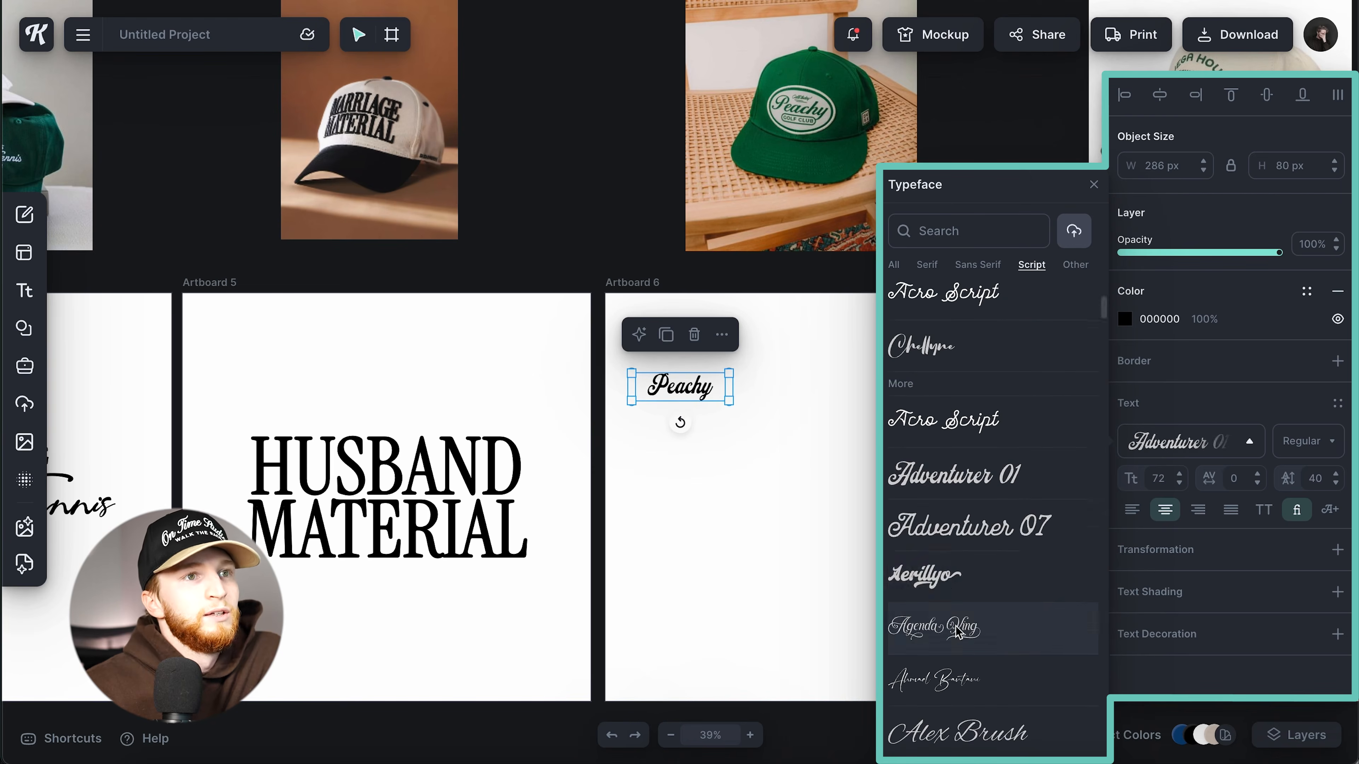
{"action": "left_click", "coordinate": [941, 628]}
{"action": "scroll", "coordinate": [949, 590], "scroll_direction": "down", "scroll_amount": 2}
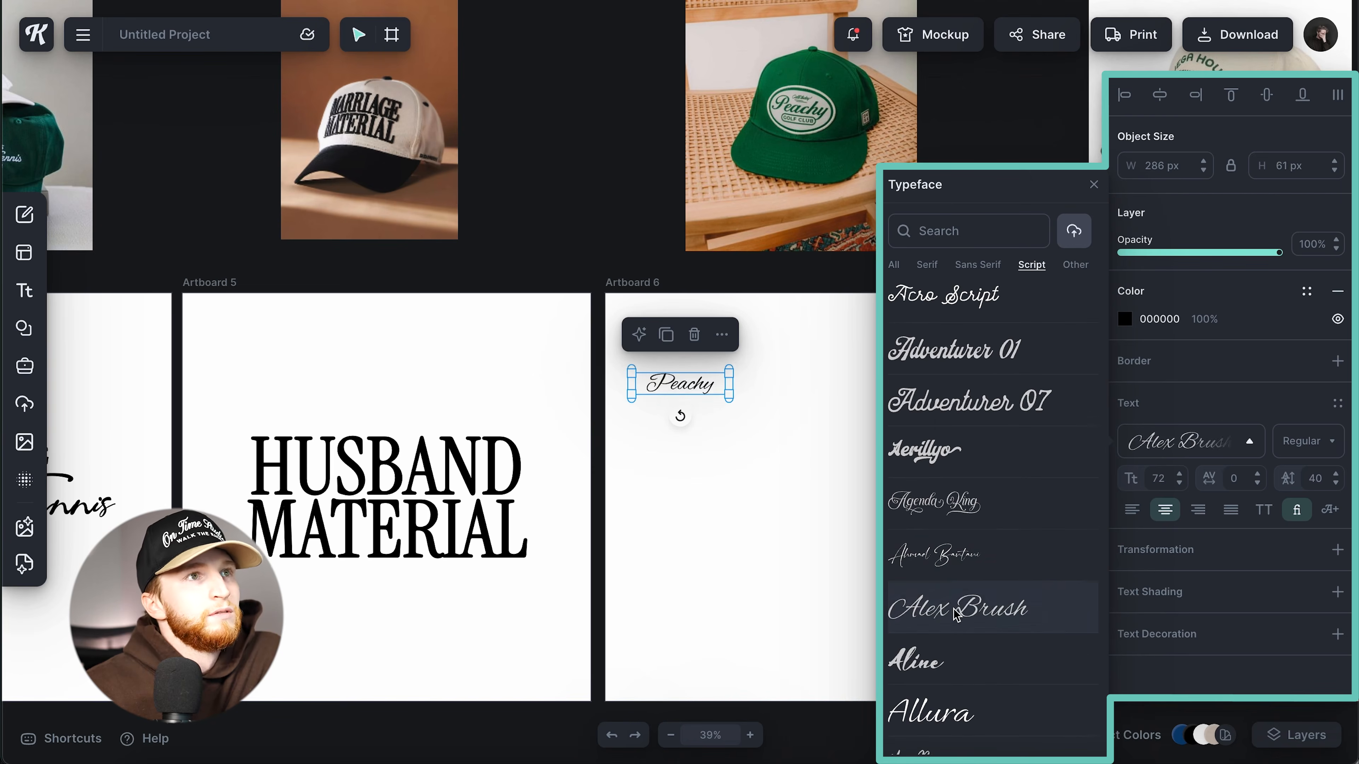
{"action": "scroll", "coordinate": [957, 614], "scroll_direction": "down", "scroll_amount": 2}
{"action": "left_click", "coordinate": [949, 567]}
{"action": "scroll", "coordinate": [950, 566], "scroll_direction": "down", "scroll_amount": 2}
{"action": "left_click", "coordinate": [955, 578]}
{"action": "left_click", "coordinate": [949, 631]}
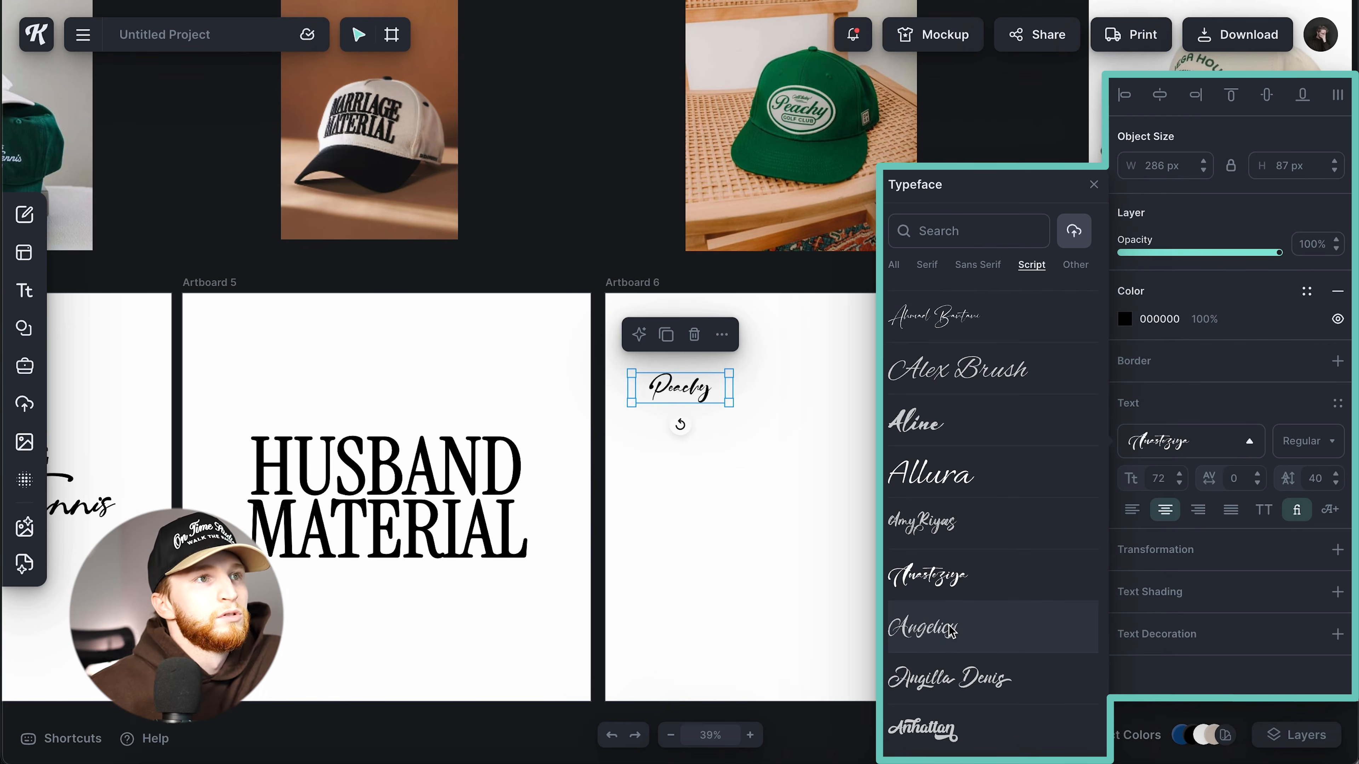
{"action": "left_click", "coordinate": [951, 663]}
Step: Try further script typefaces such as Azingdar and Ballet on the Peachy text
{"action": "scroll", "coordinate": [951, 664], "scroll_direction": "down", "scroll_amount": 7}
{"action": "left_click", "coordinate": [942, 464]}
{"action": "left_click", "coordinate": [942, 516]}
{"action": "left_click", "coordinate": [947, 567]}
{"action": "left_click", "coordinate": [950, 570]}
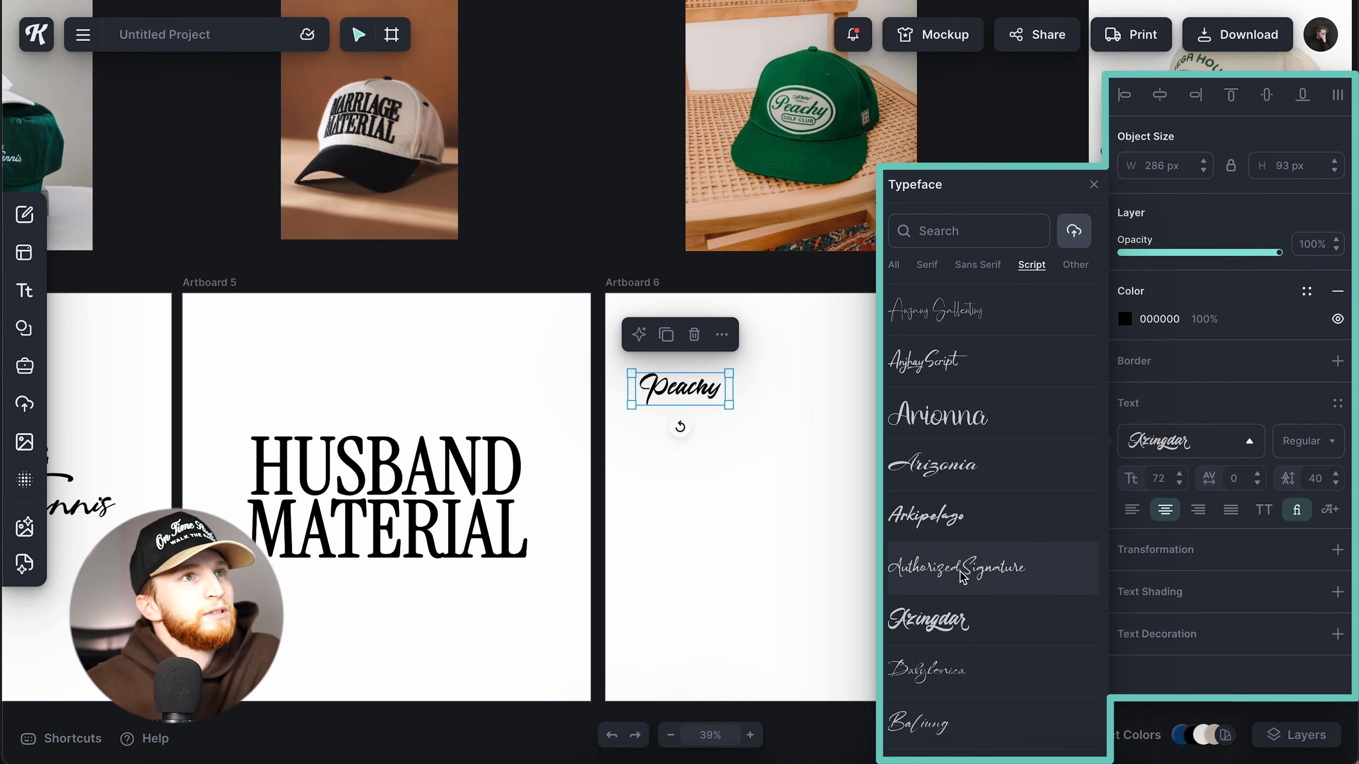
{"action": "left_click", "coordinate": [957, 620]}
{"action": "left_click", "coordinate": [952, 671]}
{"action": "scroll", "coordinate": [950, 647], "scroll_direction": "down", "scroll_amount": 2}
{"action": "left_click", "coordinate": [948, 602]}
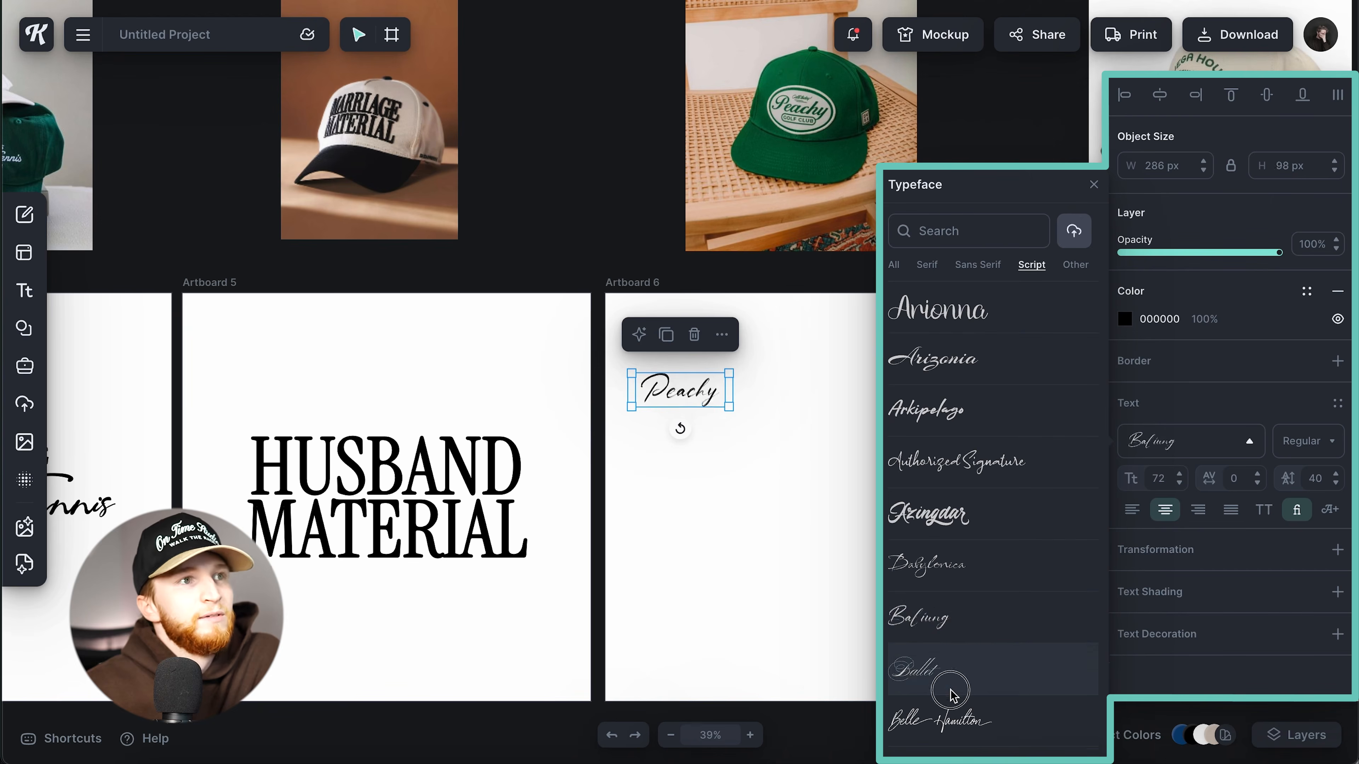
Step: Continue through the script typefaces and set the Peachy text in Carattere
{"action": "scroll", "coordinate": [949, 642], "scroll_direction": "down", "scroll_amount": 10}
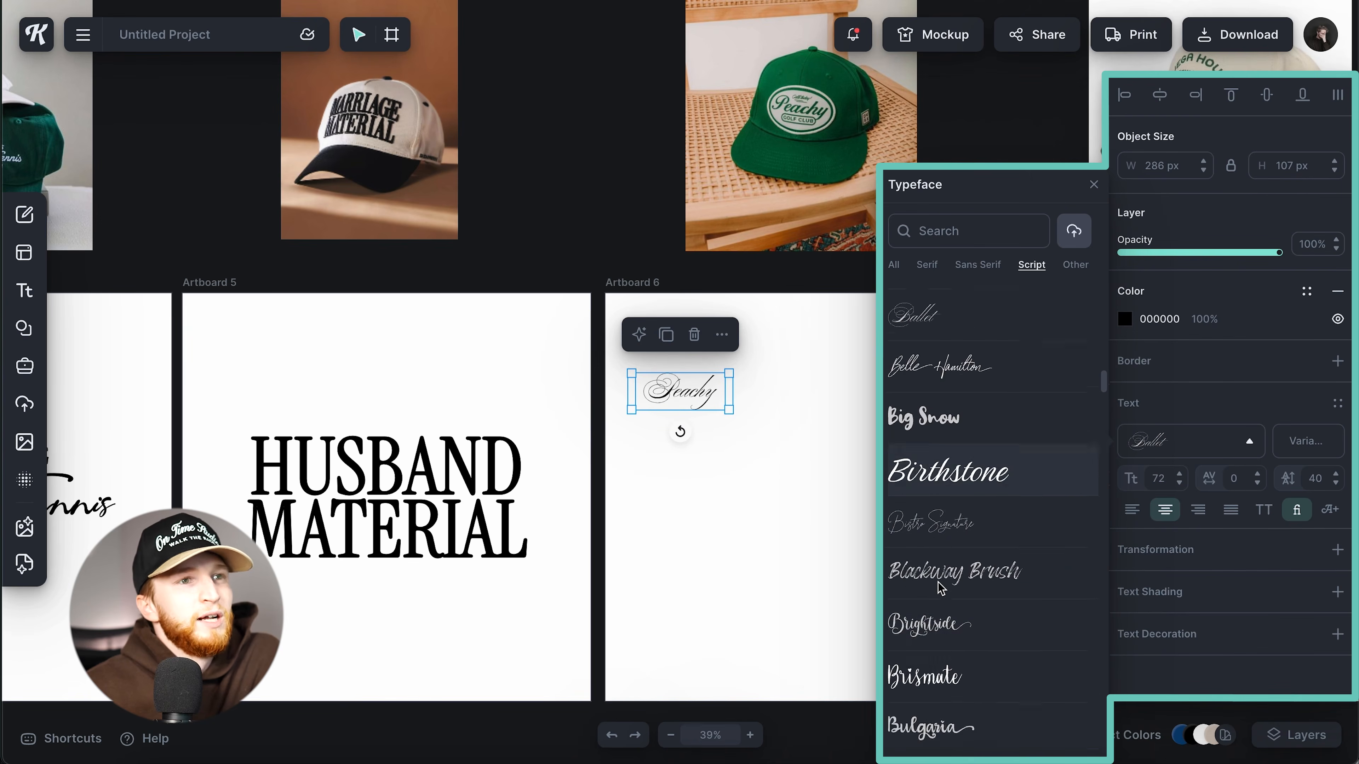
{"action": "left_click", "coordinate": [944, 493]}
{"action": "left_click", "coordinate": [943, 564]}
{"action": "left_click", "coordinate": [943, 615]}
{"action": "left_click", "coordinate": [942, 650]}
{"action": "scroll", "coordinate": [947, 535], "scroll_direction": "down", "scroll_amount": 5}
{"action": "left_click", "coordinate": [946, 508]}
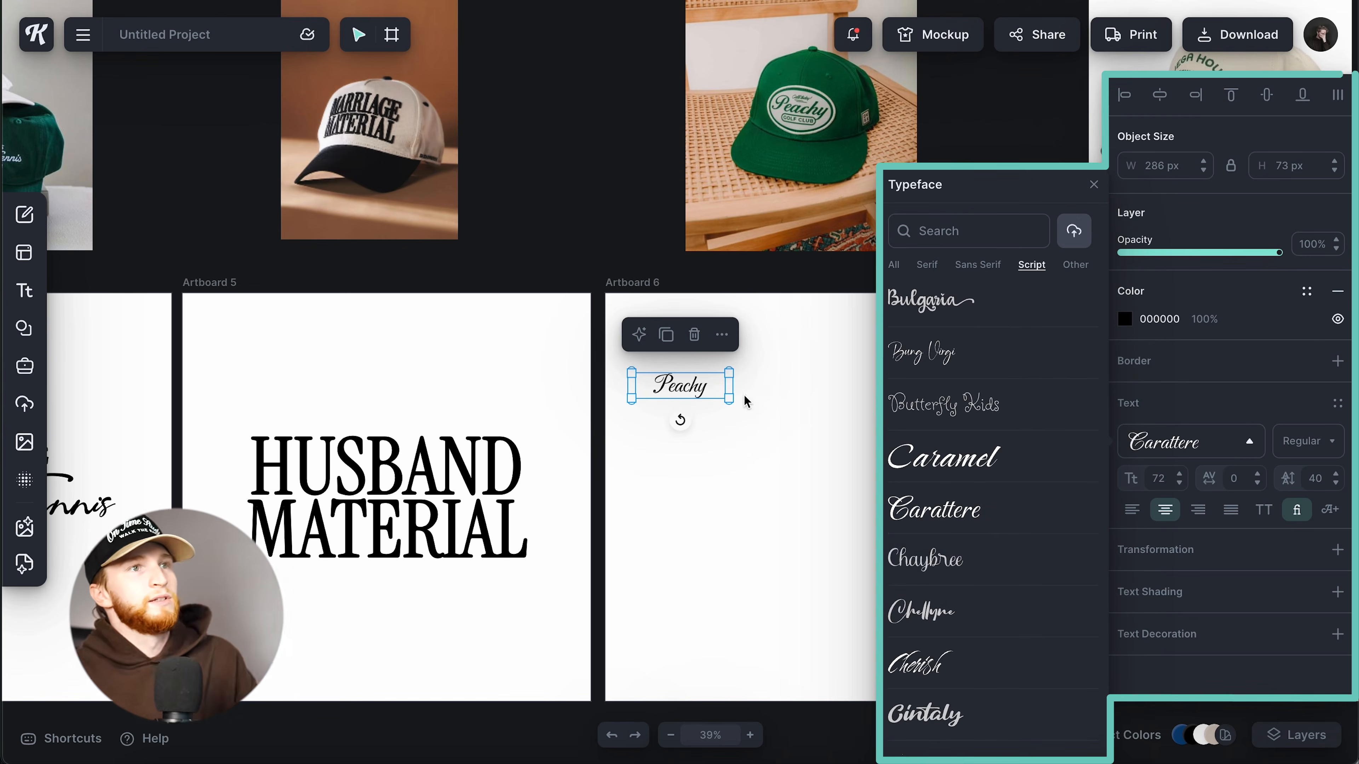
Step: Enlarge the Peachy text to about 942 px wide and place it near the middle of Artboard 6
{"action": "left_click", "coordinate": [771, 376]}
{"action": "left_click", "coordinate": [676, 390]}
{"action": "left_click_drag", "start_coordinate": [729, 399], "coordinate": [858, 404]}
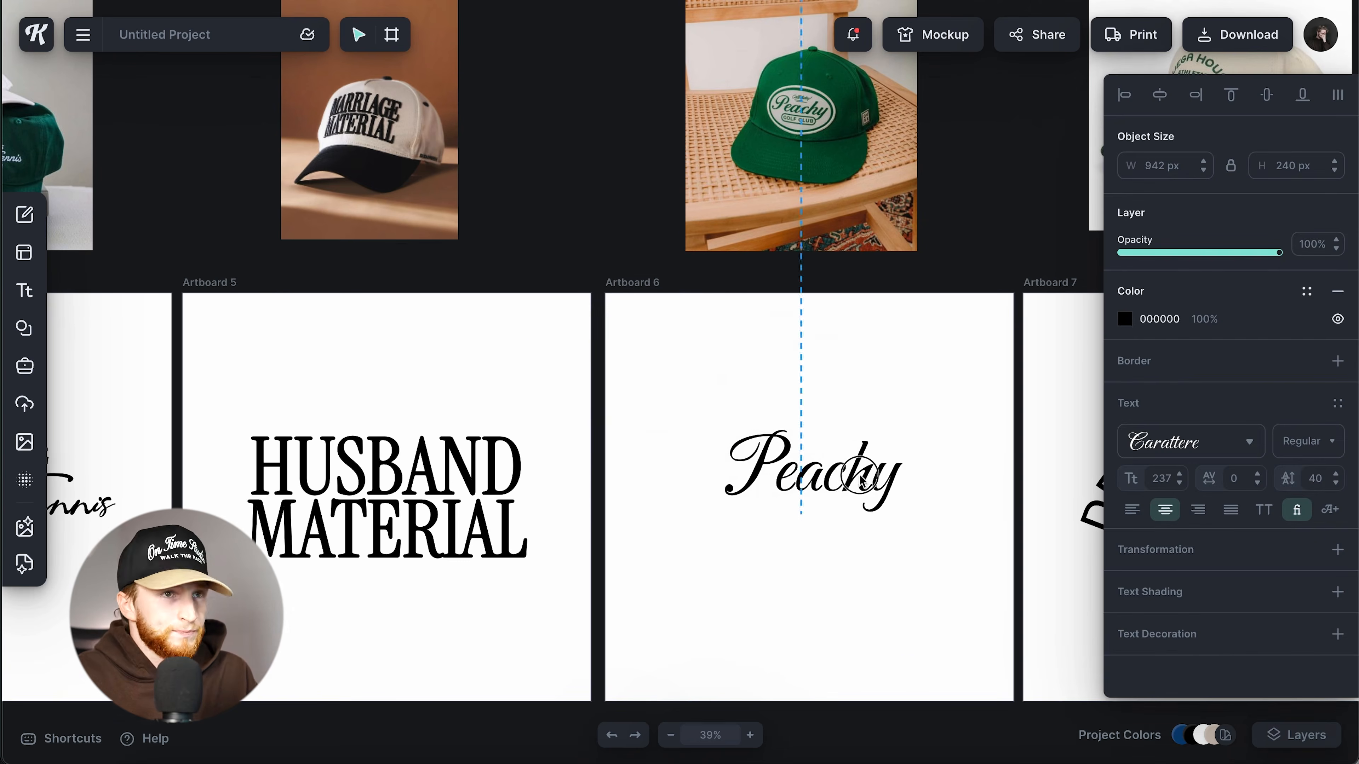
Step: Replace the word Peachy on Artboard 6 with Lemons
{"action": "left_click", "coordinate": [847, 477]}
{"action": "double_click", "coordinate": [850, 474]}
{"action": "type", "text": "Lemons"}
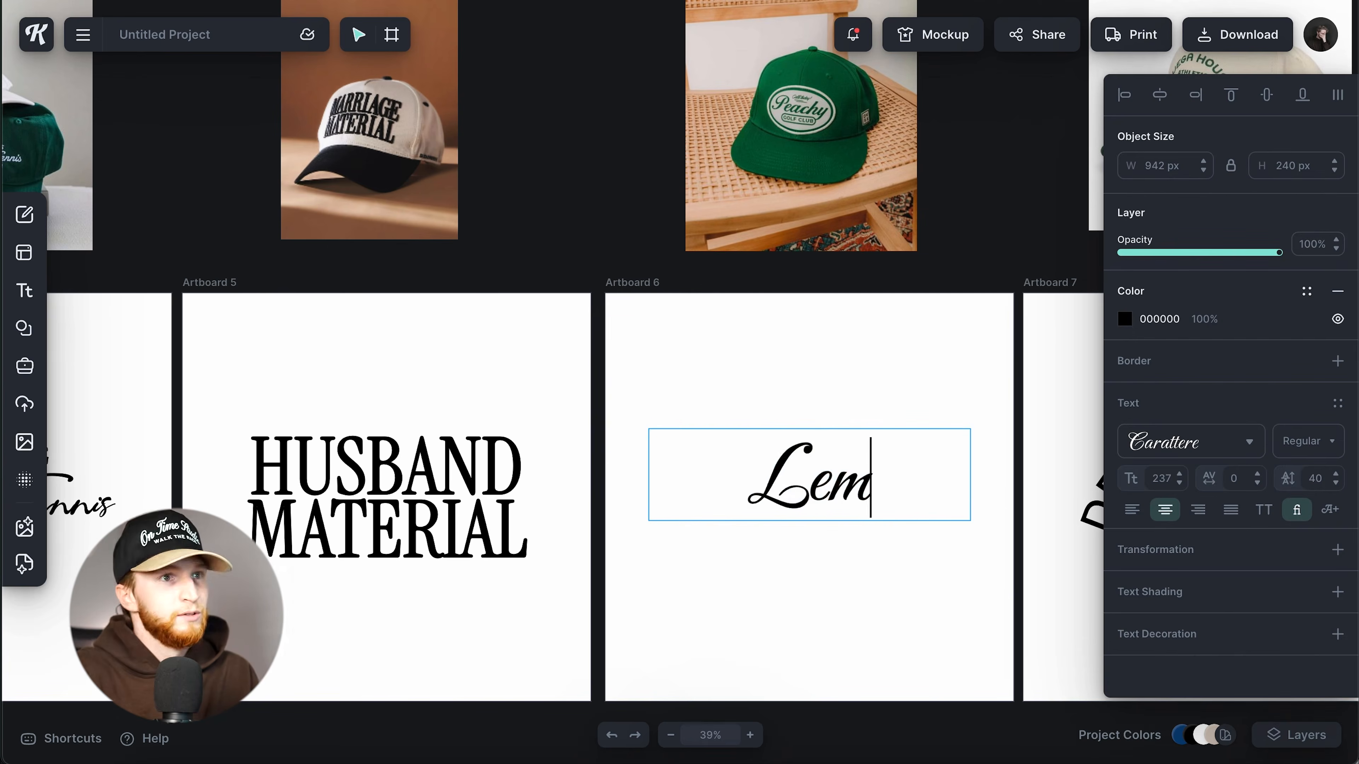
{"action": "key", "text": "Escape"}
Step: Center the Lemons text horizontally on Artboard 6
{"action": "scroll", "coordinate": [849, 556], "scroll_direction": "right", "scroll_amount": 5}
{"action": "scroll", "coordinate": [799, 516], "scroll_direction": "left", "scroll_amount": 3}
{"action": "left_click_drag", "start_coordinate": [782, 477], "coordinate": [773, 477]}
{"action": "left_click", "coordinate": [1160, 104]}
{"action": "left_click", "coordinate": [849, 388]}
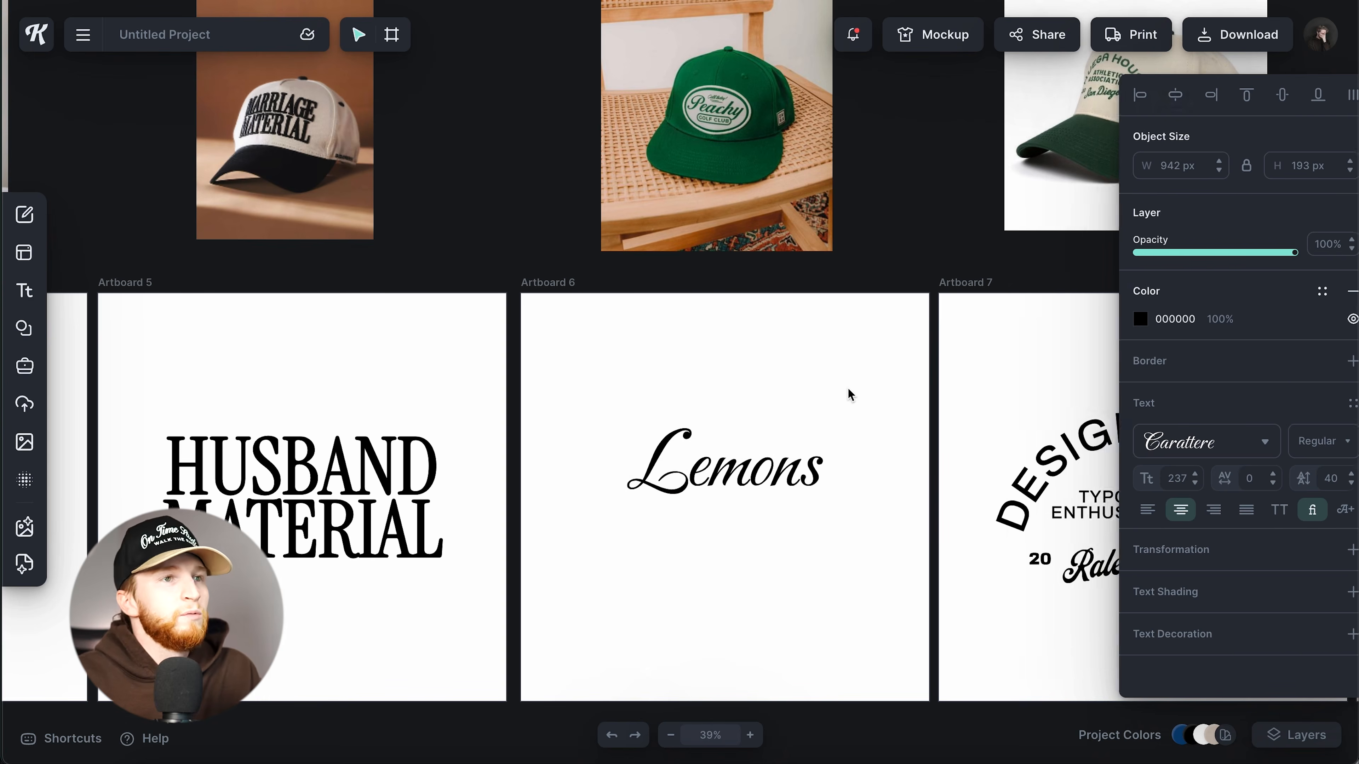
Step: Add a one-line FRUIT CLUB text above Lemons in the Archivo typeface with letter spacing 50
{"action": "left_click", "coordinate": [813, 436]}
{"action": "key", "text": "t"}
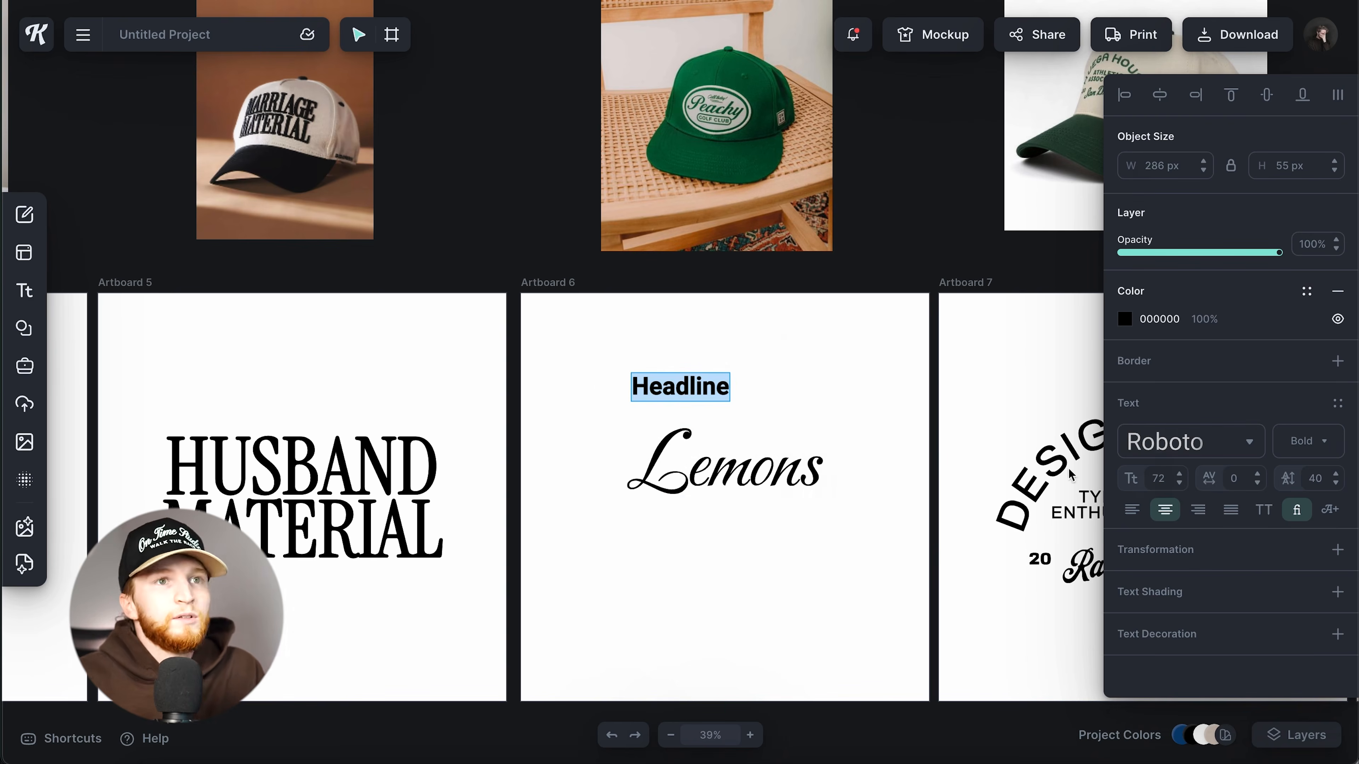
{"action": "left_click", "coordinate": [1172, 446]}
{"action": "type", "text": "archivo"}
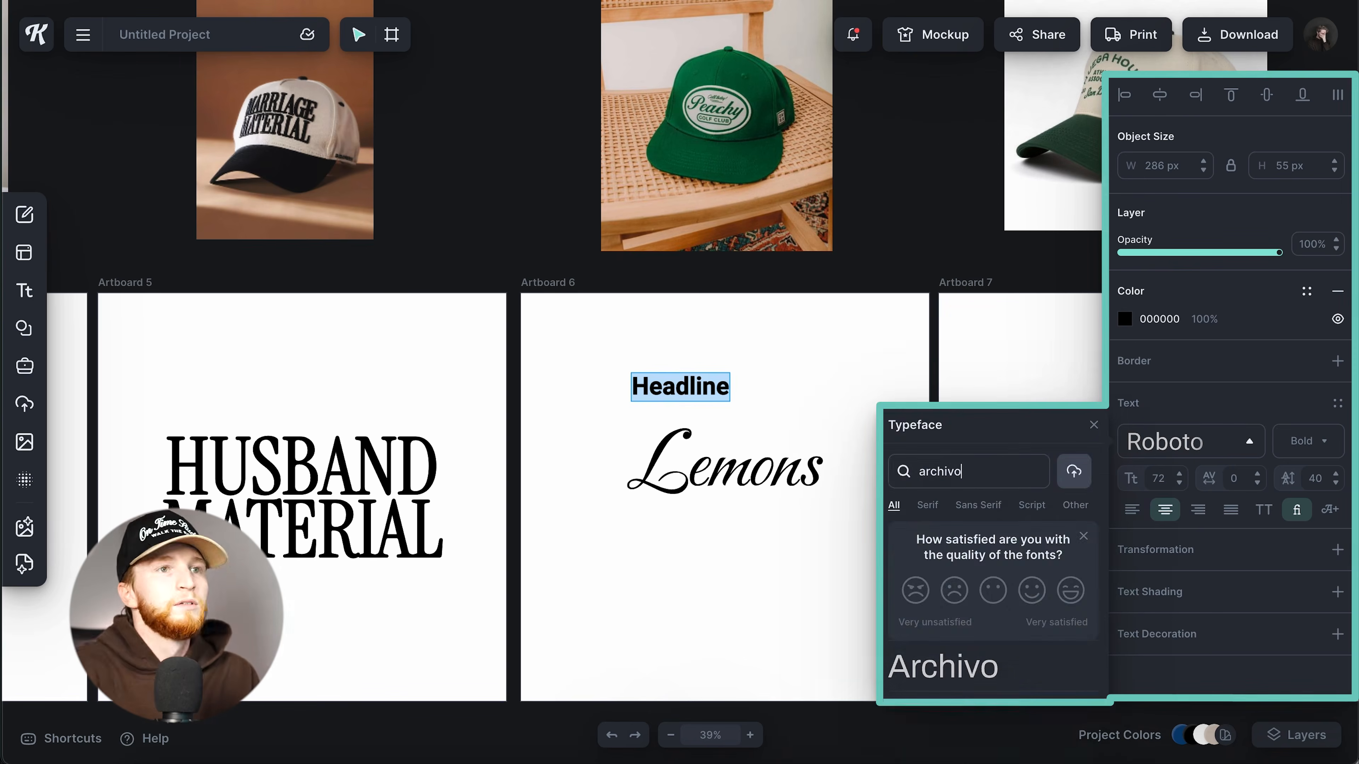
{"action": "left_click", "coordinate": [942, 662]}
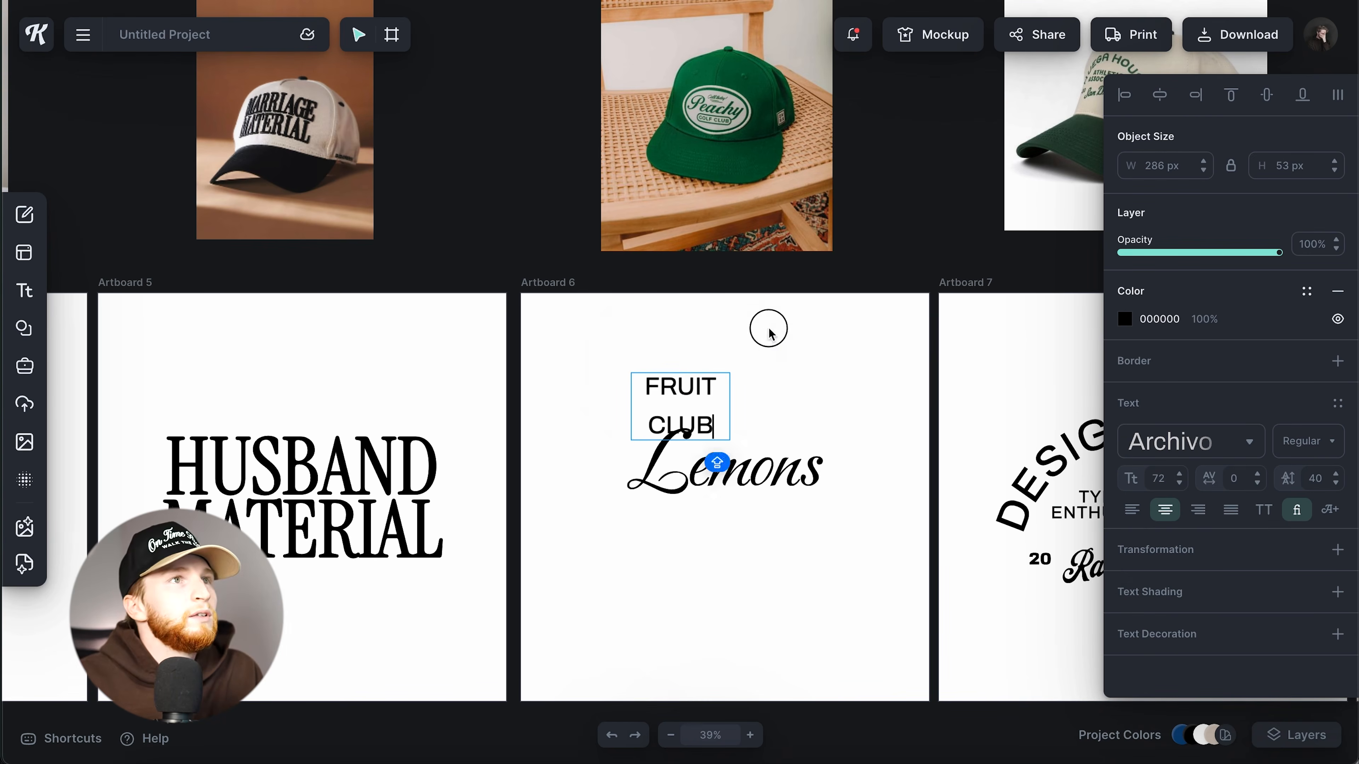
{"action": "key", "text": "Escape"}
{"action": "left_click_drag", "start_coordinate": [731, 405], "coordinate": [761, 397]}
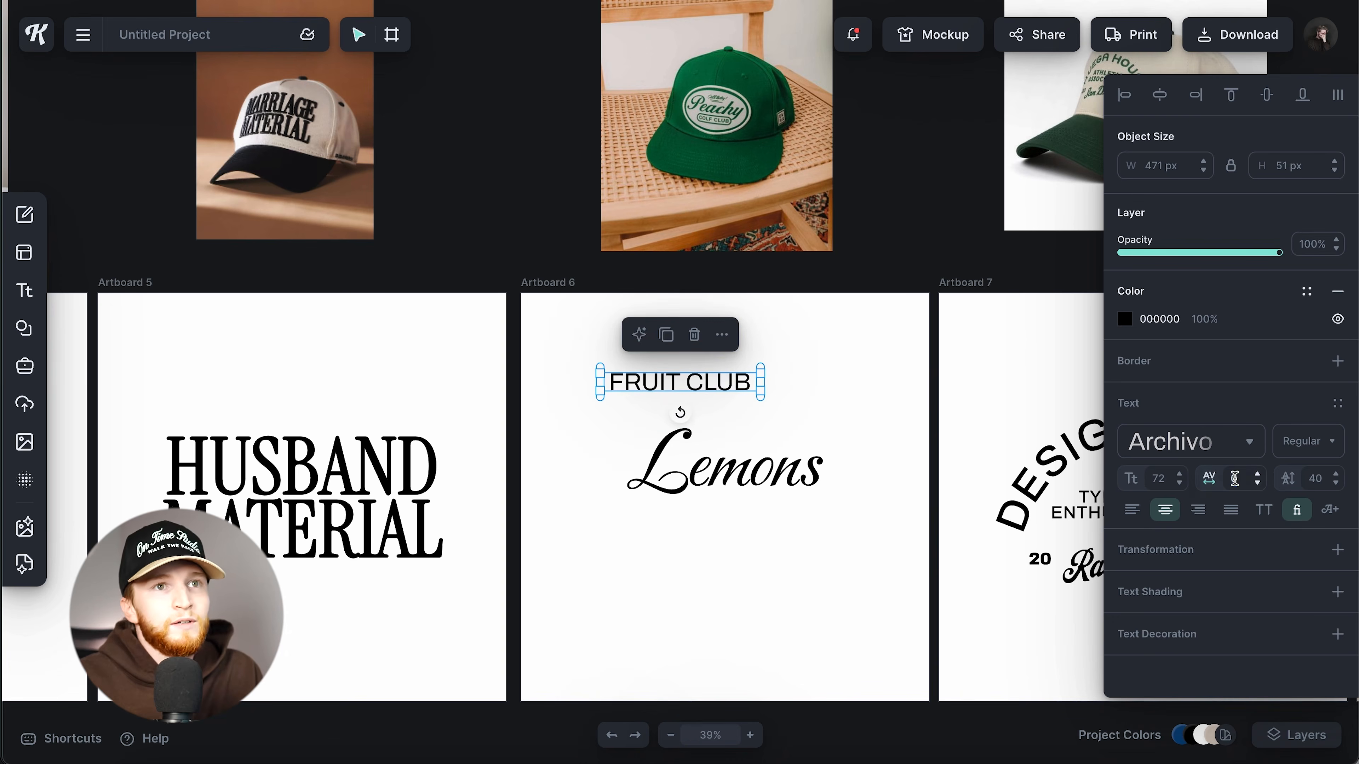
{"action": "type", "text": "50"}
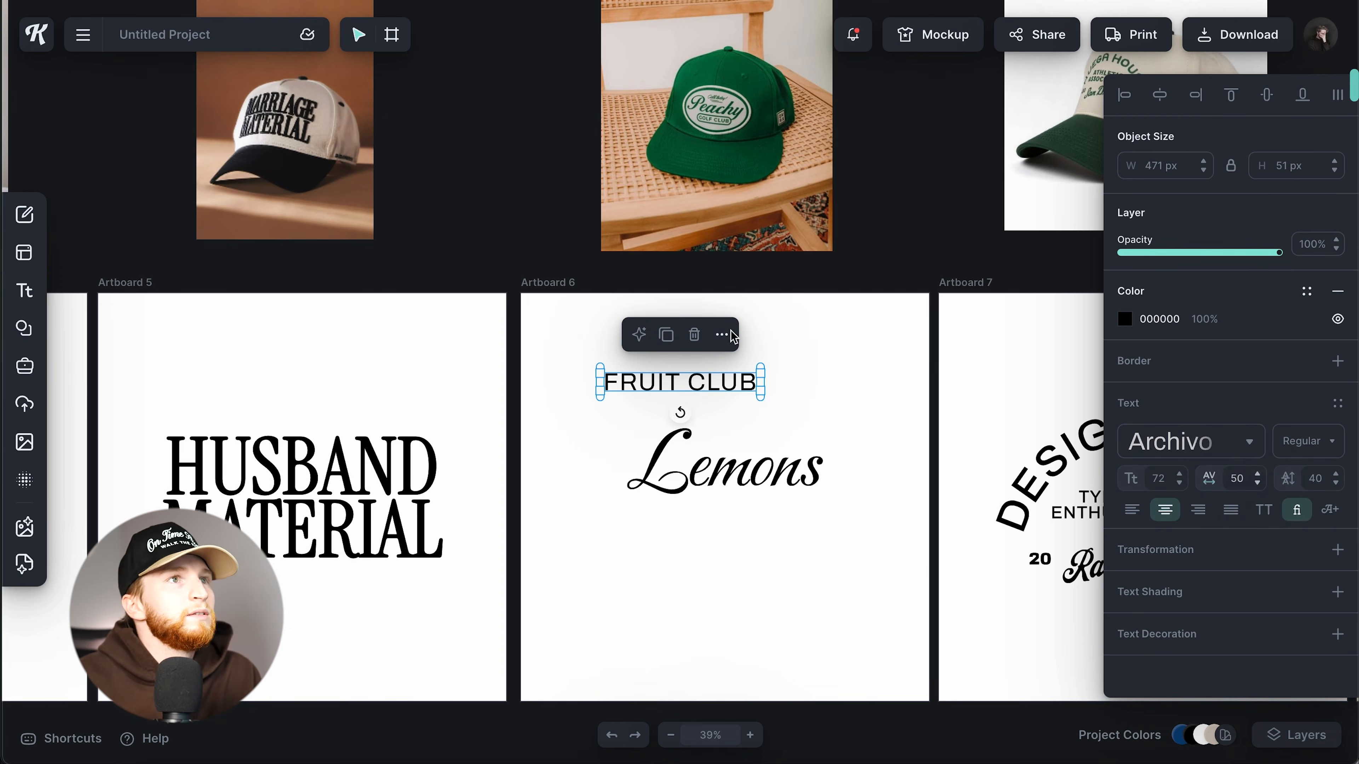
Step: Shrink FRUIT CLUB to about 351 px wide, set it to Medium weight and center it below Lemons
{"action": "left_click_drag", "start_coordinate": [725, 382], "coordinate": [824, 581]}
{"action": "left_click_drag", "start_coordinate": [765, 543], "coordinate": [784, 533]}
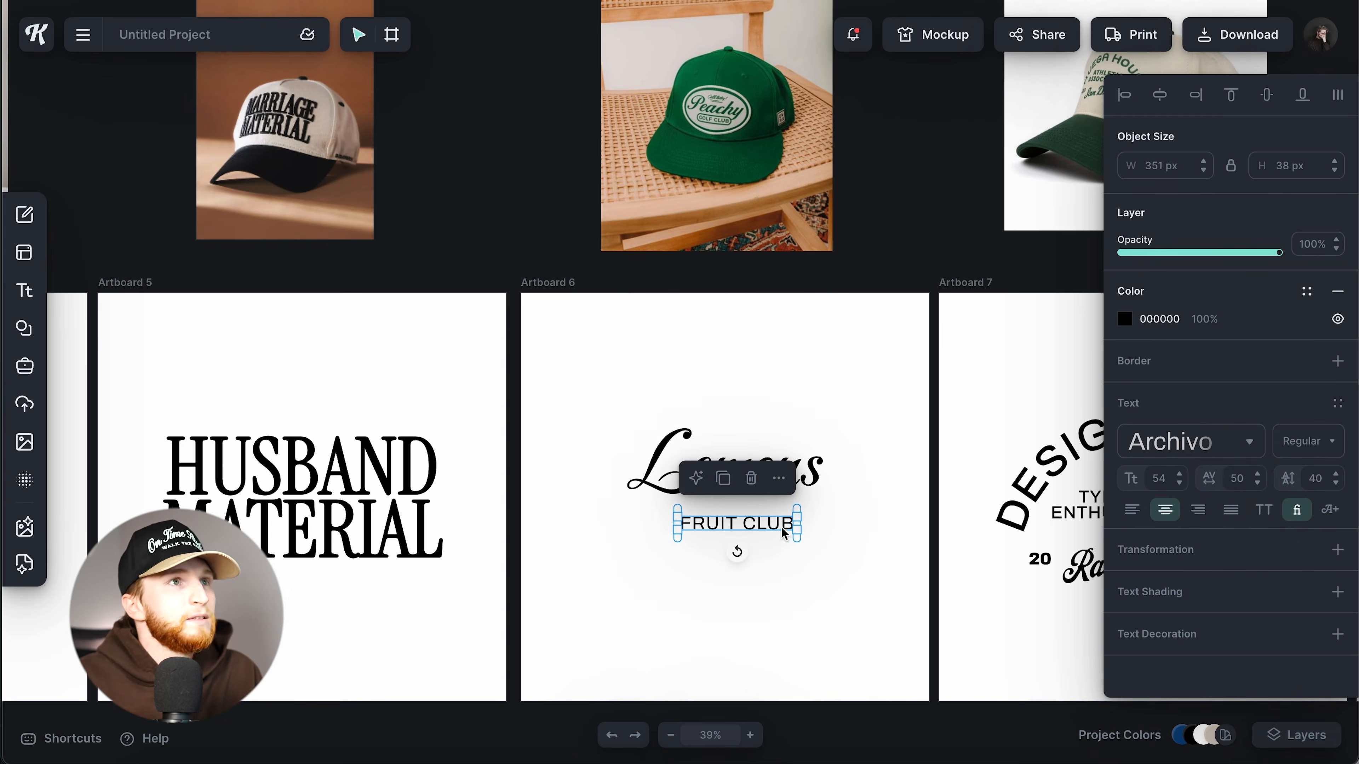
{"action": "left_click", "coordinate": [1308, 440]}
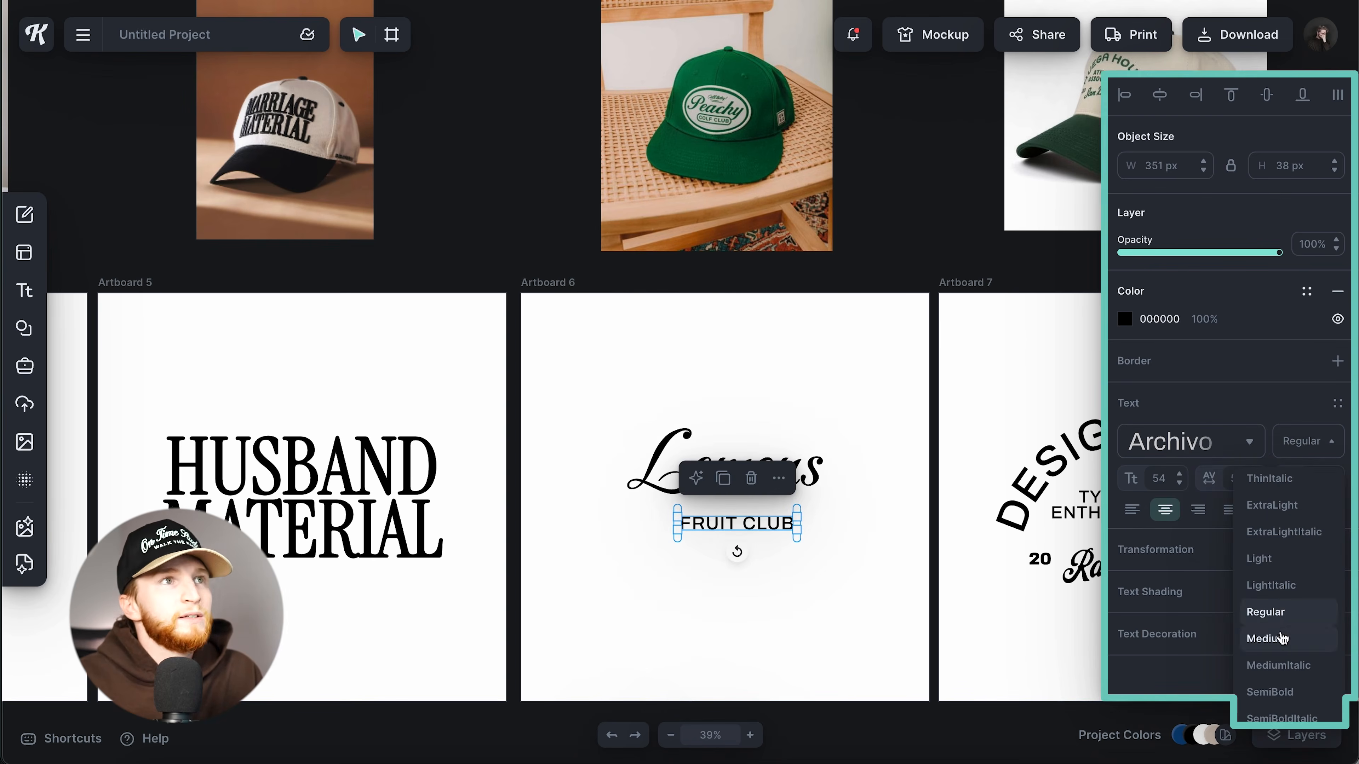
{"action": "left_click", "coordinate": [830, 371]}
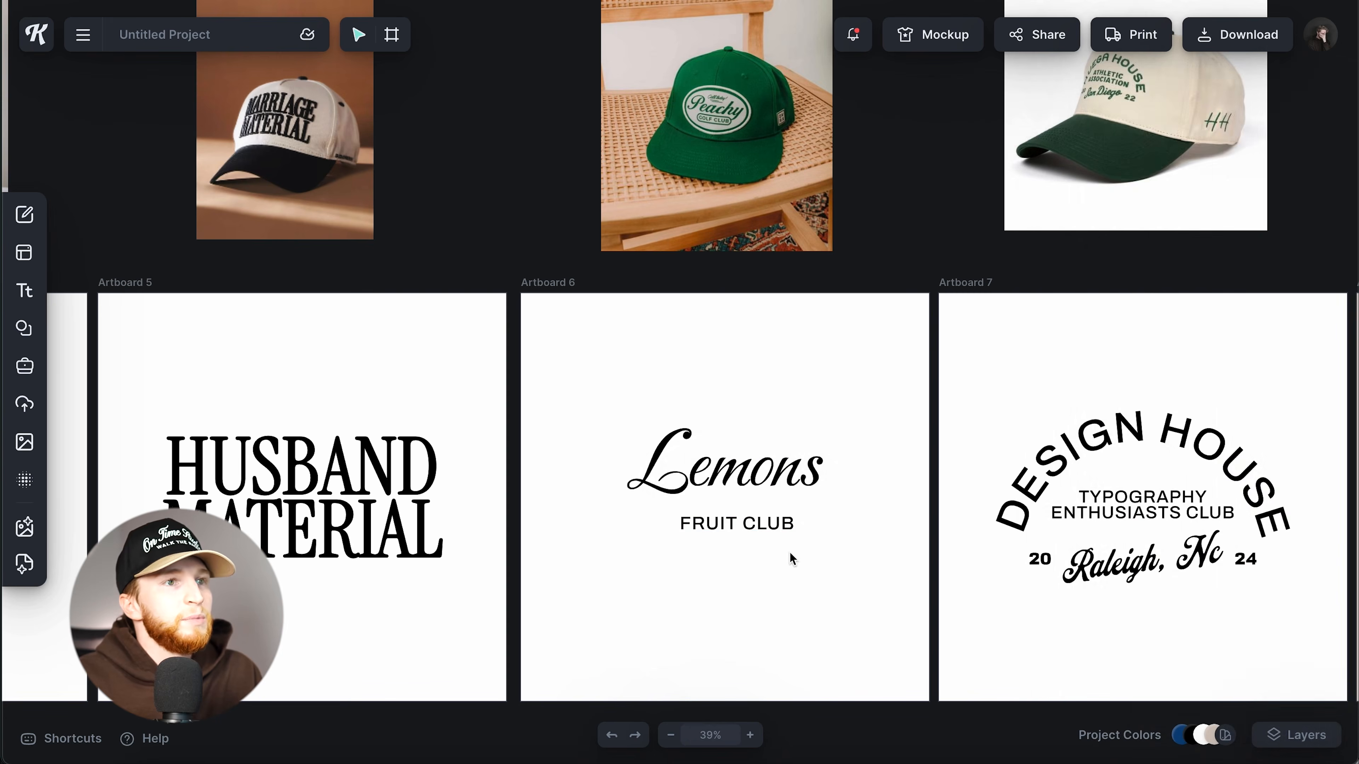
{"action": "left_click_drag", "start_coordinate": [741, 525], "coordinate": [728, 522]}
{"action": "left_click", "coordinate": [607, 629]}
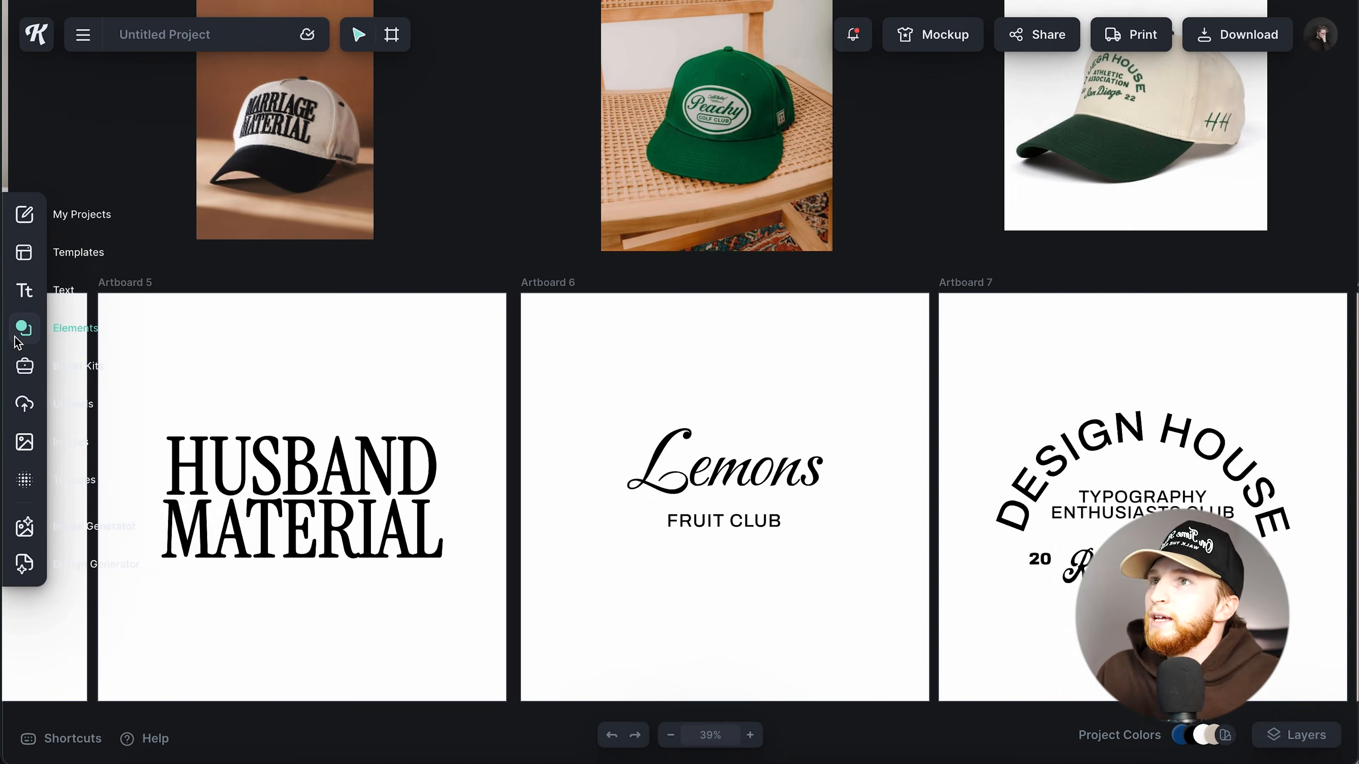
Step: Insert the basic shape with a straight top, flared sides and arched bottom edge above Lemons on Artboard 6
{"action": "left_click", "coordinate": [19, 336]}
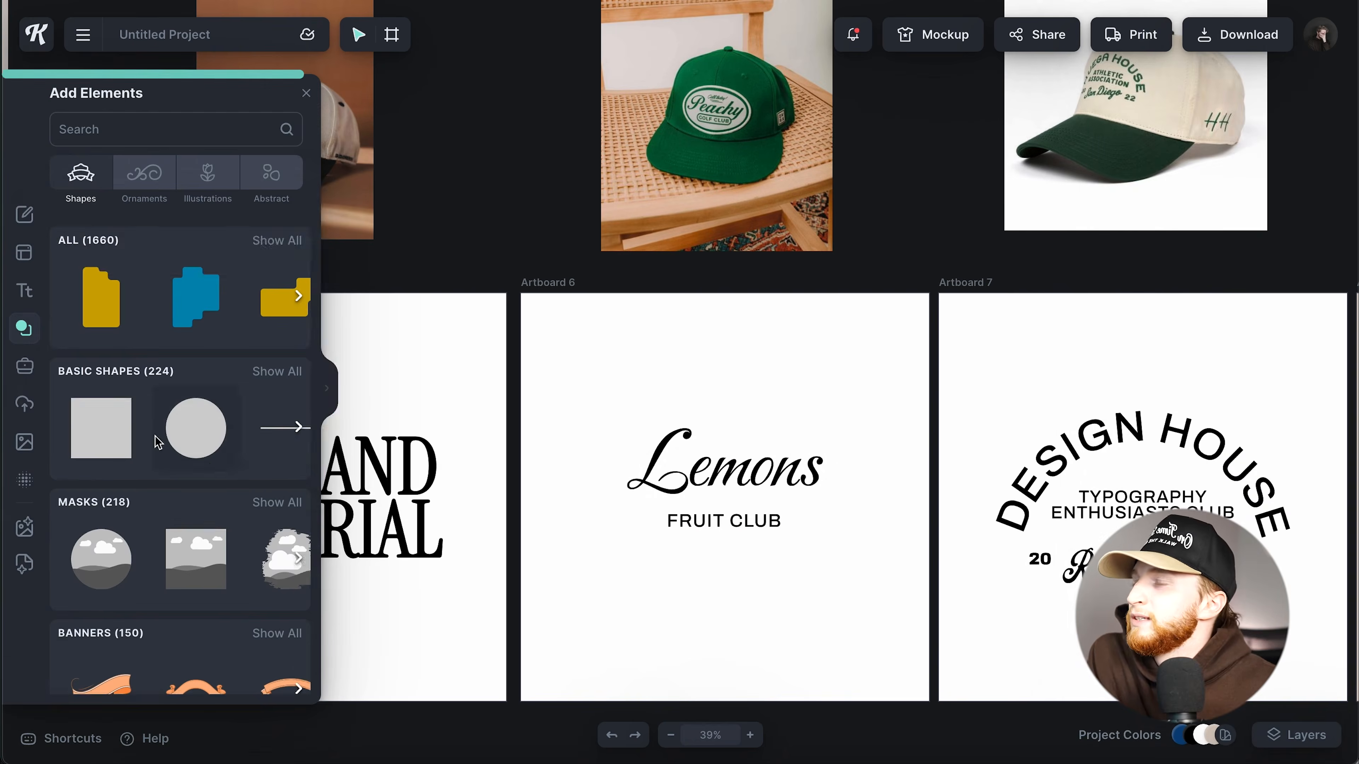
{"action": "scroll", "coordinate": [309, 365], "scroll_direction": "down", "scroll_amount": 1}
{"action": "left_click", "coordinate": [299, 372]}
{"action": "left_click", "coordinate": [298, 371]}
{"action": "left_click", "coordinate": [299, 372]}
{"action": "left_click", "coordinate": [299, 372]}
{"action": "left_click", "coordinate": [300, 372]}
{"action": "left_click", "coordinate": [299, 372]}
{"action": "left_click", "coordinate": [299, 372]}
{"action": "left_click", "coordinate": [300, 372]}
{"action": "left_click", "coordinate": [300, 371]}
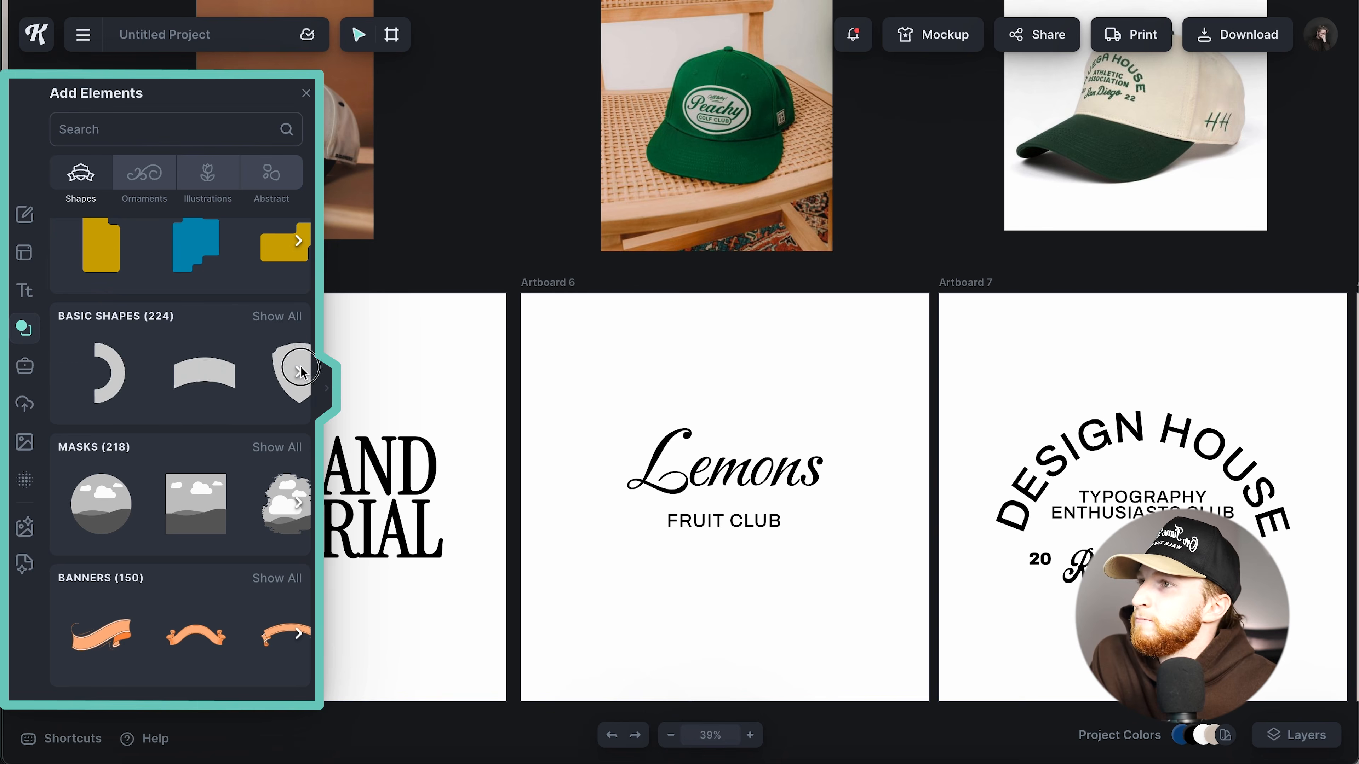
{"action": "left_click", "coordinate": [300, 372]}
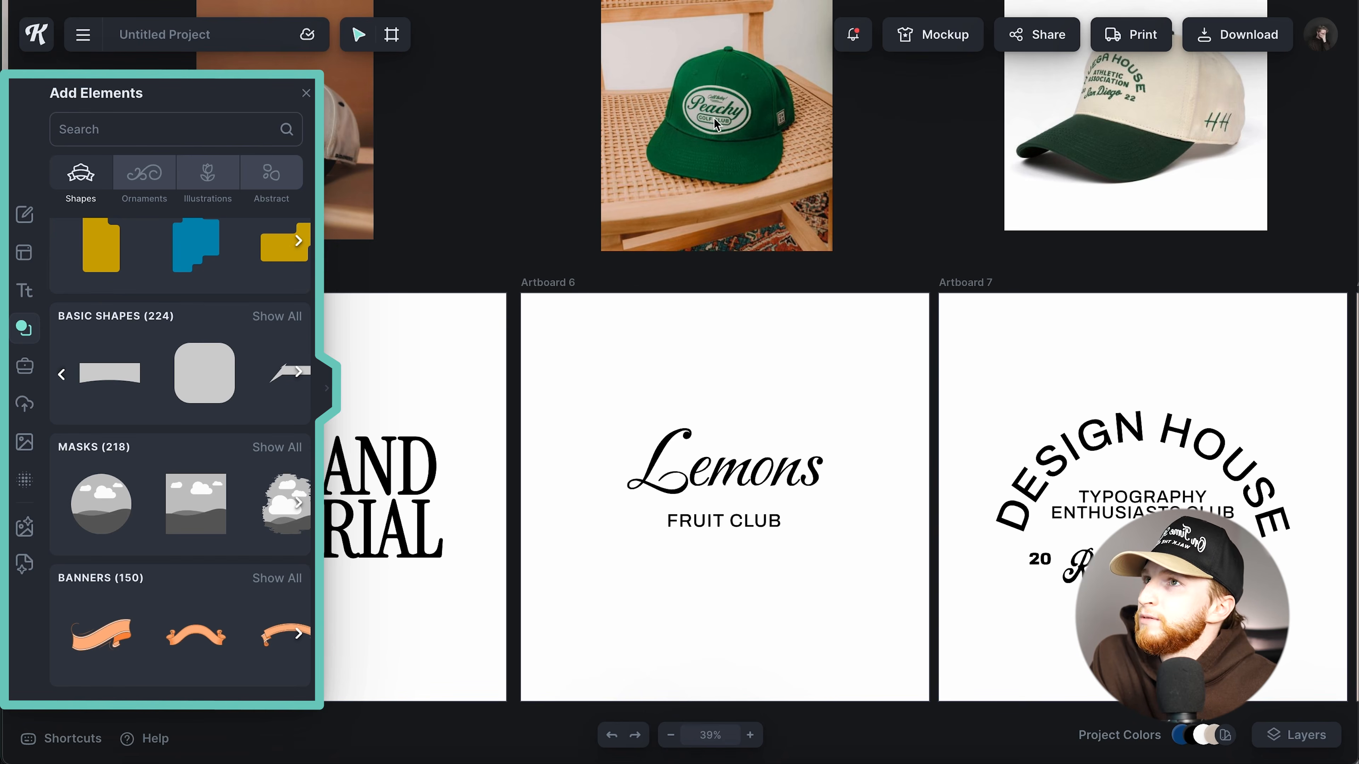
{"action": "left_click", "coordinate": [300, 373]}
{"action": "left_click", "coordinate": [300, 373]}
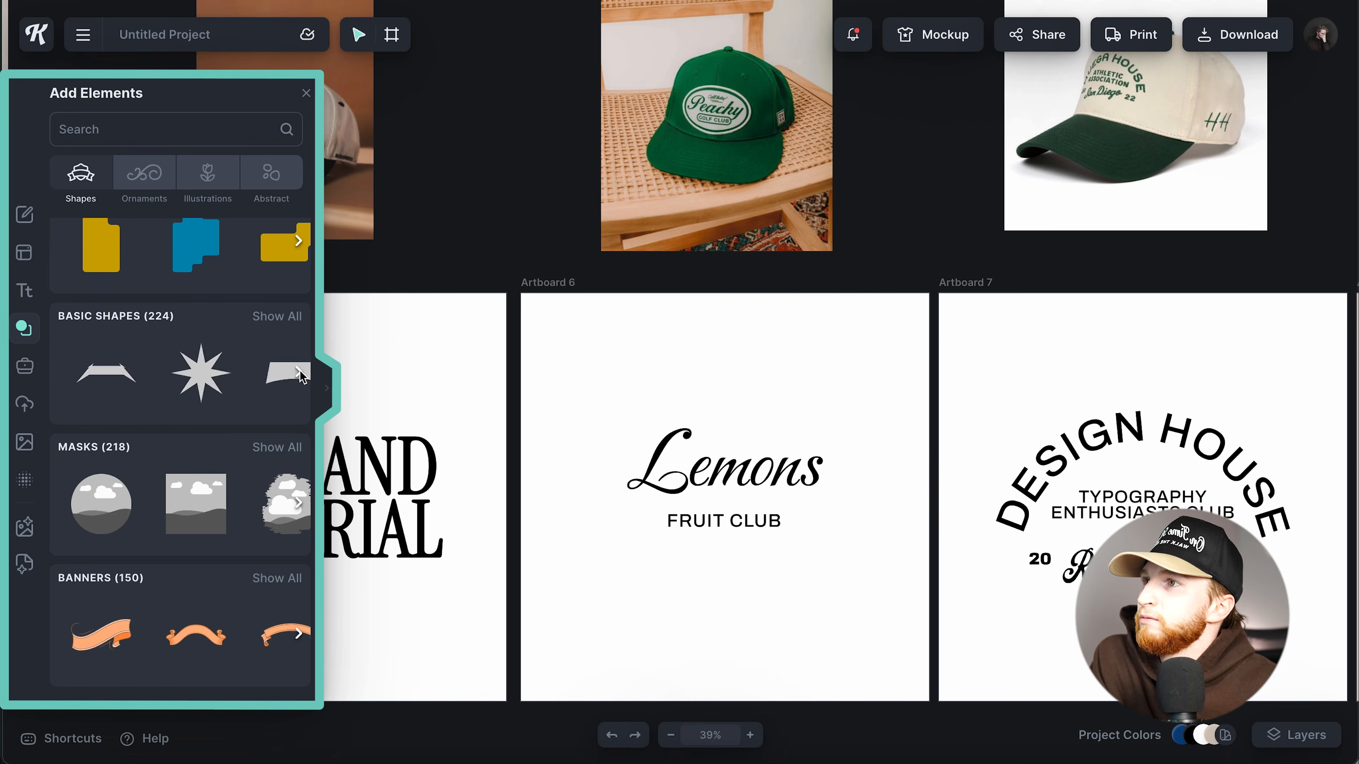
{"action": "left_click", "coordinate": [299, 373]}
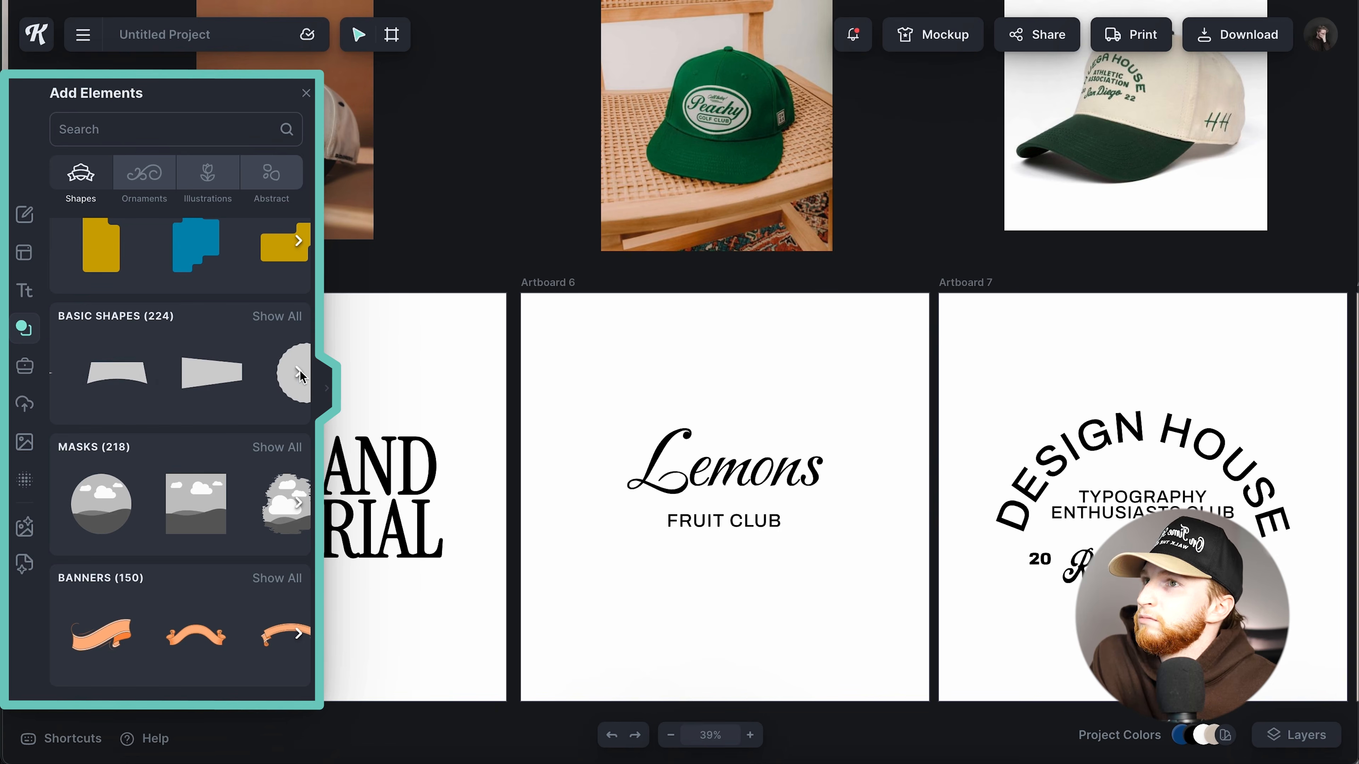
{"action": "left_click", "coordinate": [116, 383]}
{"action": "left_click_drag", "start_coordinate": [705, 375], "coordinate": [755, 378]}
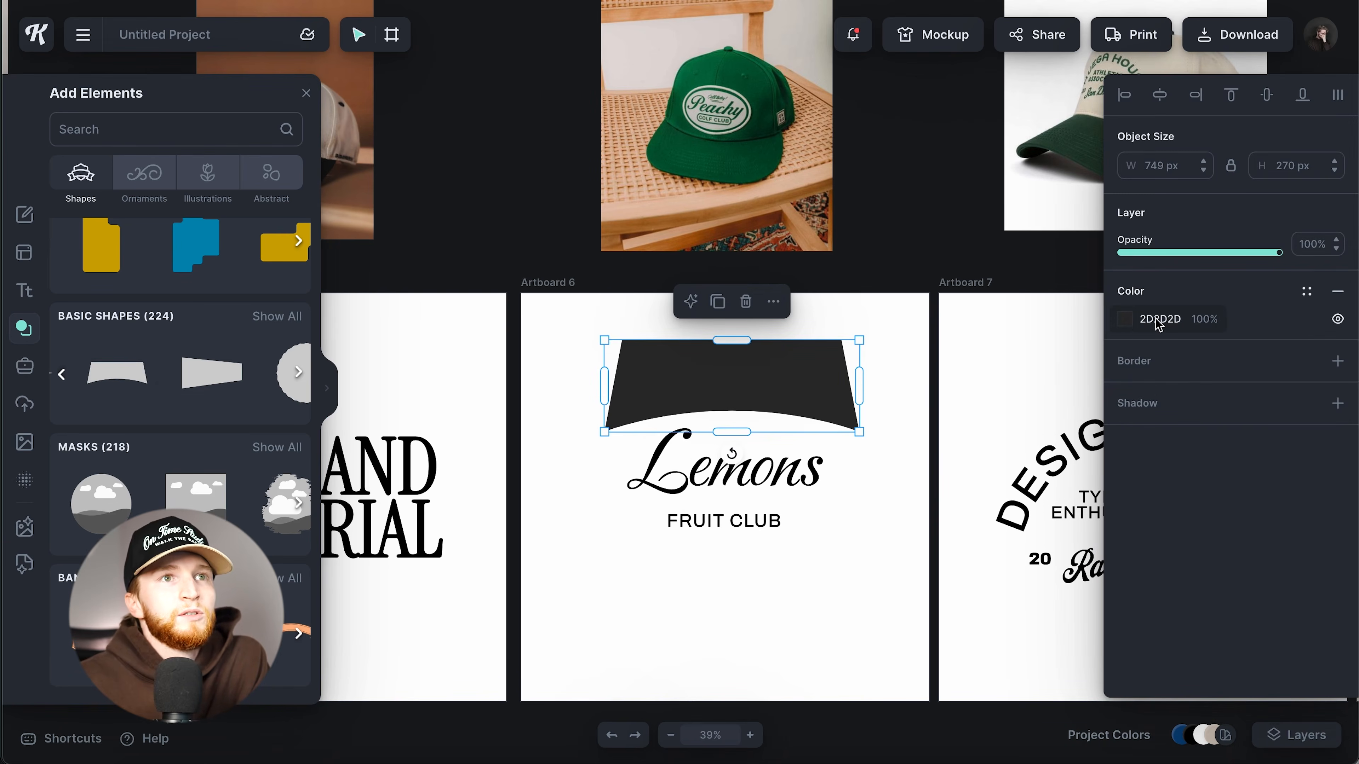
Step: Remove the shape's fill and give it a black border with a weight of about 6.02
{"action": "left_click", "coordinate": [1338, 291]}
{"action": "left_click", "coordinate": [1337, 334]}
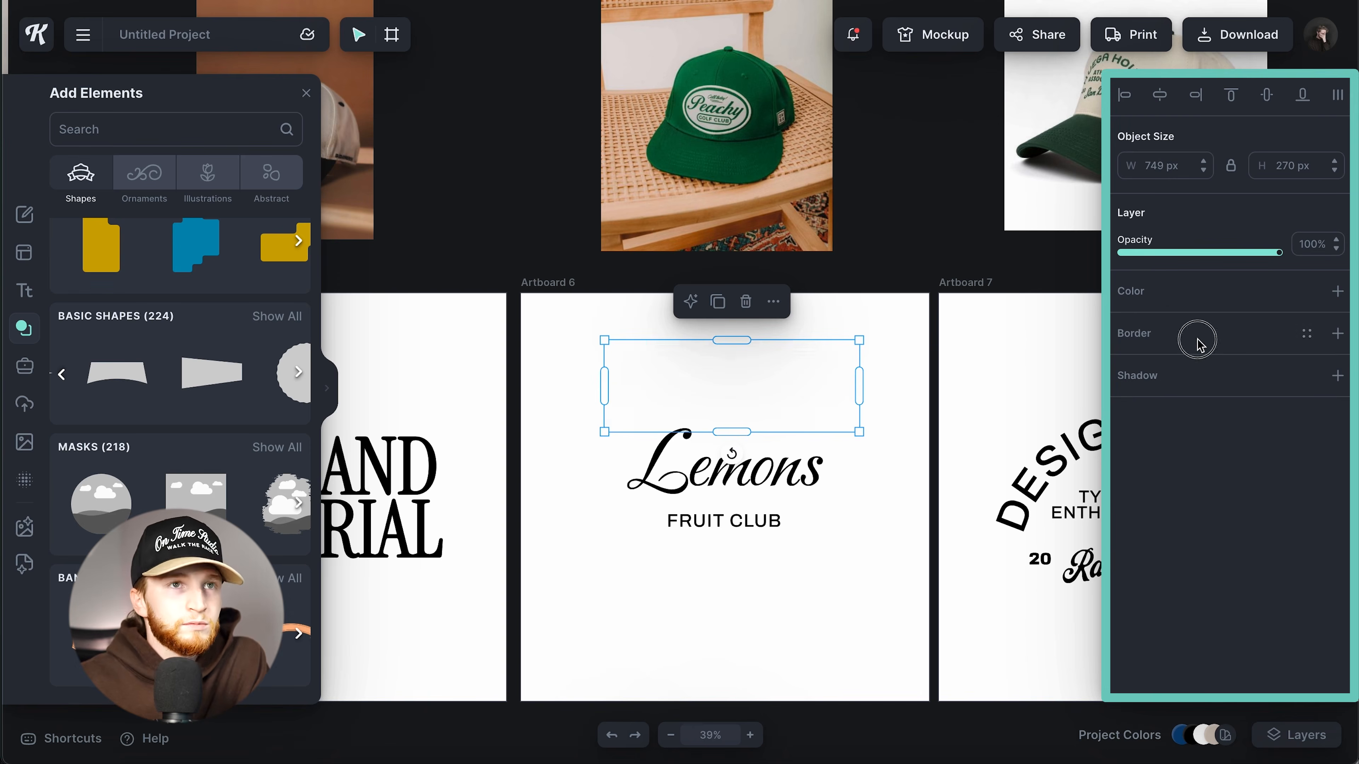
{"action": "left_click_drag", "start_coordinate": [1130, 403], "coordinate": [1136, 402]}
{"action": "left_click", "coordinate": [963, 426]}
Step: Move the outlined shape below FRUIT CLUB and resize it to about 429 by 100 px
{"action": "left_click_drag", "start_coordinate": [853, 384], "coordinate": [862, 608]}
{"action": "left_click_drag", "start_coordinate": [871, 662], "coordinate": [821, 633]}
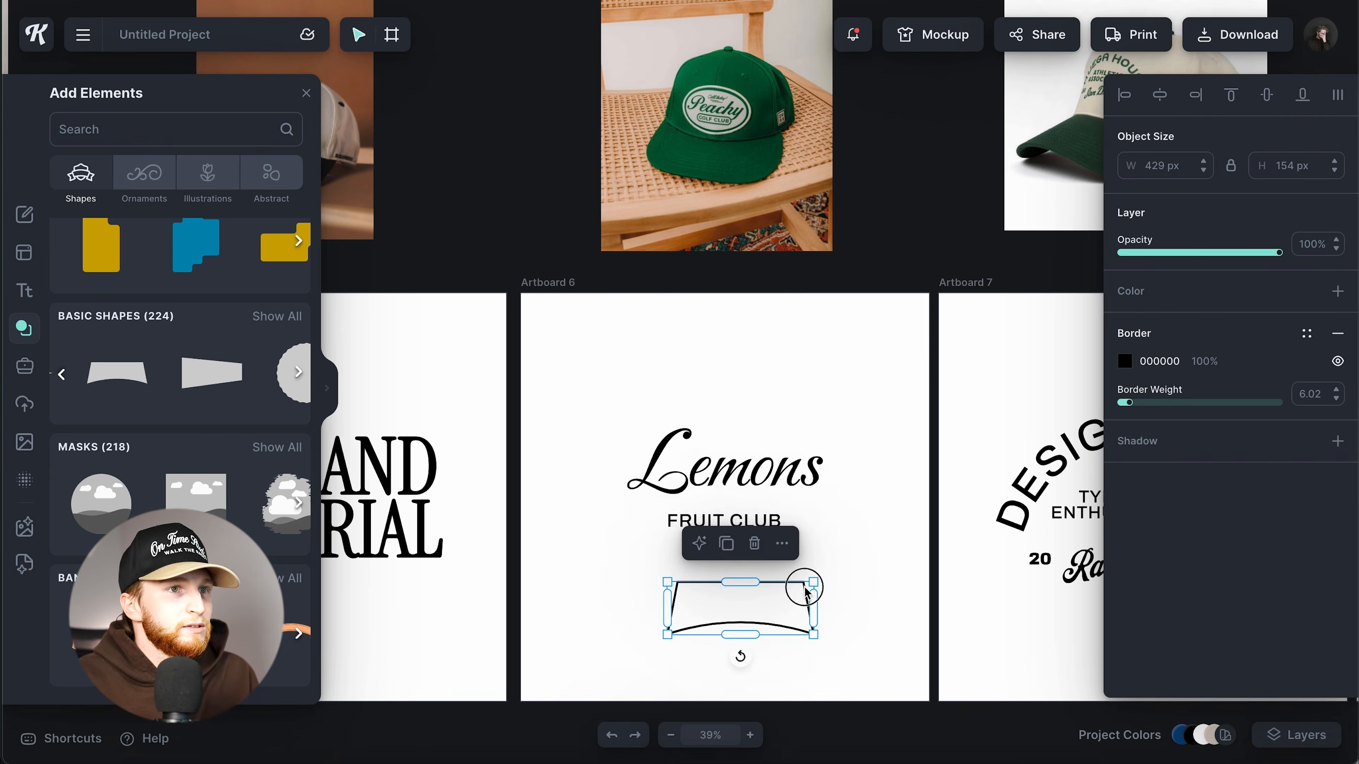
{"action": "left_click_drag", "start_coordinate": [804, 588], "coordinate": [796, 567]}
{"action": "left_click_drag", "start_coordinate": [737, 611], "coordinate": [735, 592]}
Step: Place FRUIT CLUB inside the outlined shape and center both directly beneath Lemons
{"action": "left_click", "coordinate": [819, 527]}
{"action": "left_click_drag", "start_coordinate": [759, 522], "coordinate": [765, 571]}
{"action": "left_click_drag", "start_coordinate": [814, 624], "coordinate": [755, 570]}
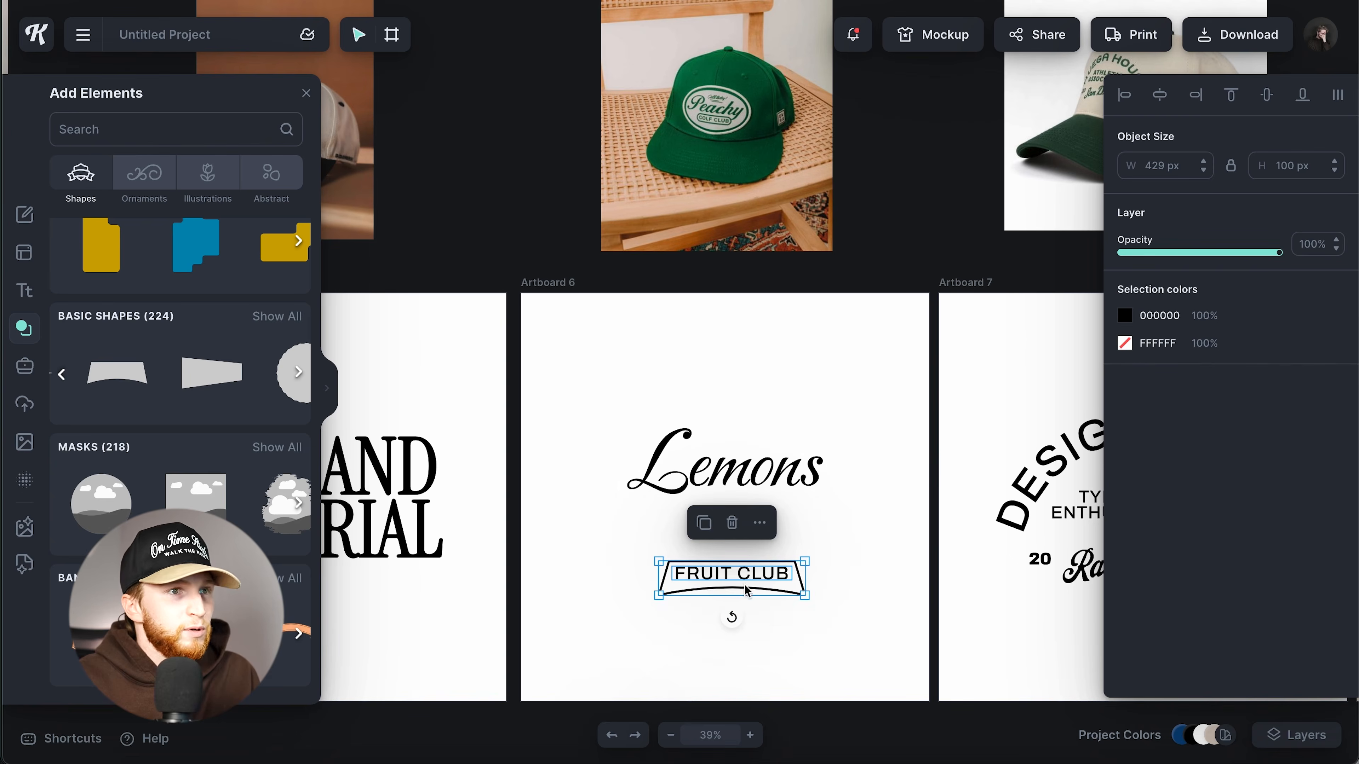
{"action": "left_click_drag", "start_coordinate": [747, 581], "coordinate": [764, 511]}
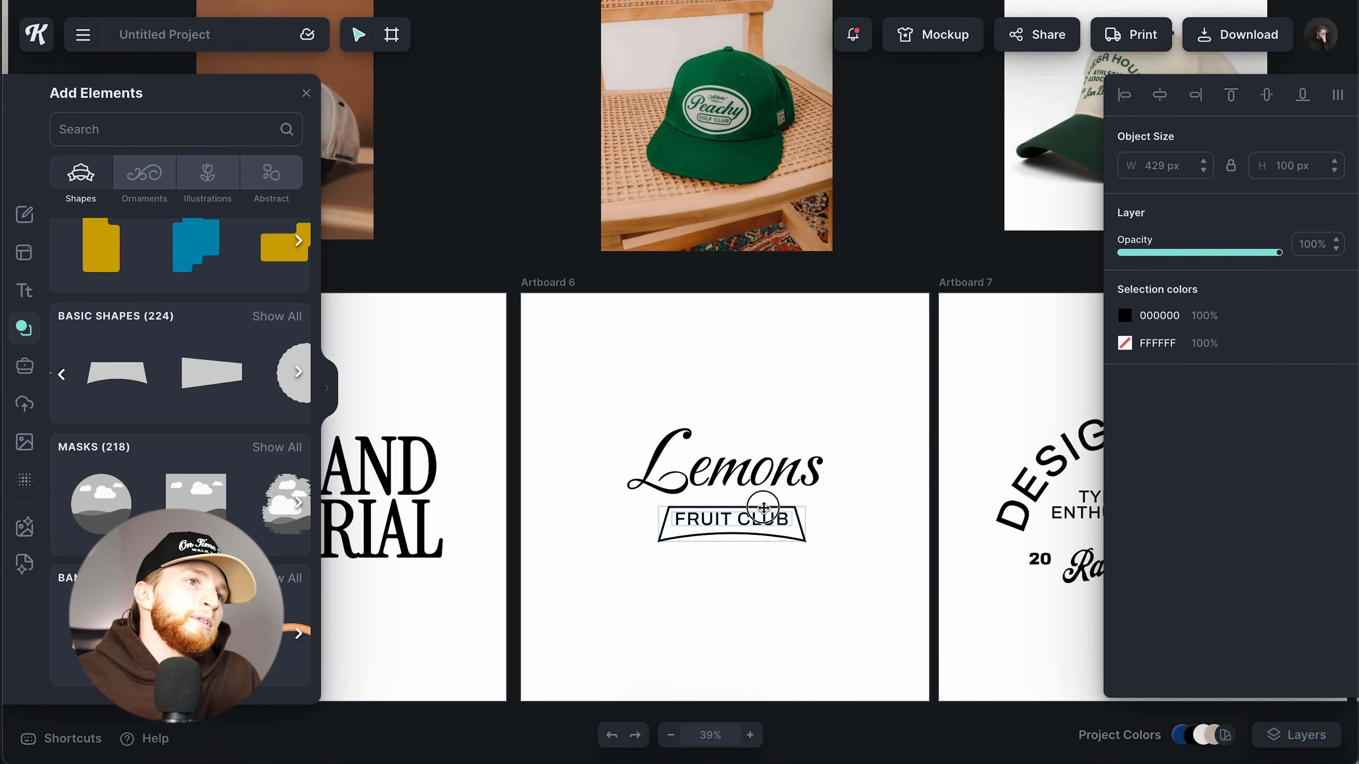
{"action": "left_click_drag", "start_coordinate": [765, 335], "coordinate": [768, 517]}
{"action": "left_click", "coordinate": [1165, 95]}
{"action": "left_click", "coordinate": [909, 372]}
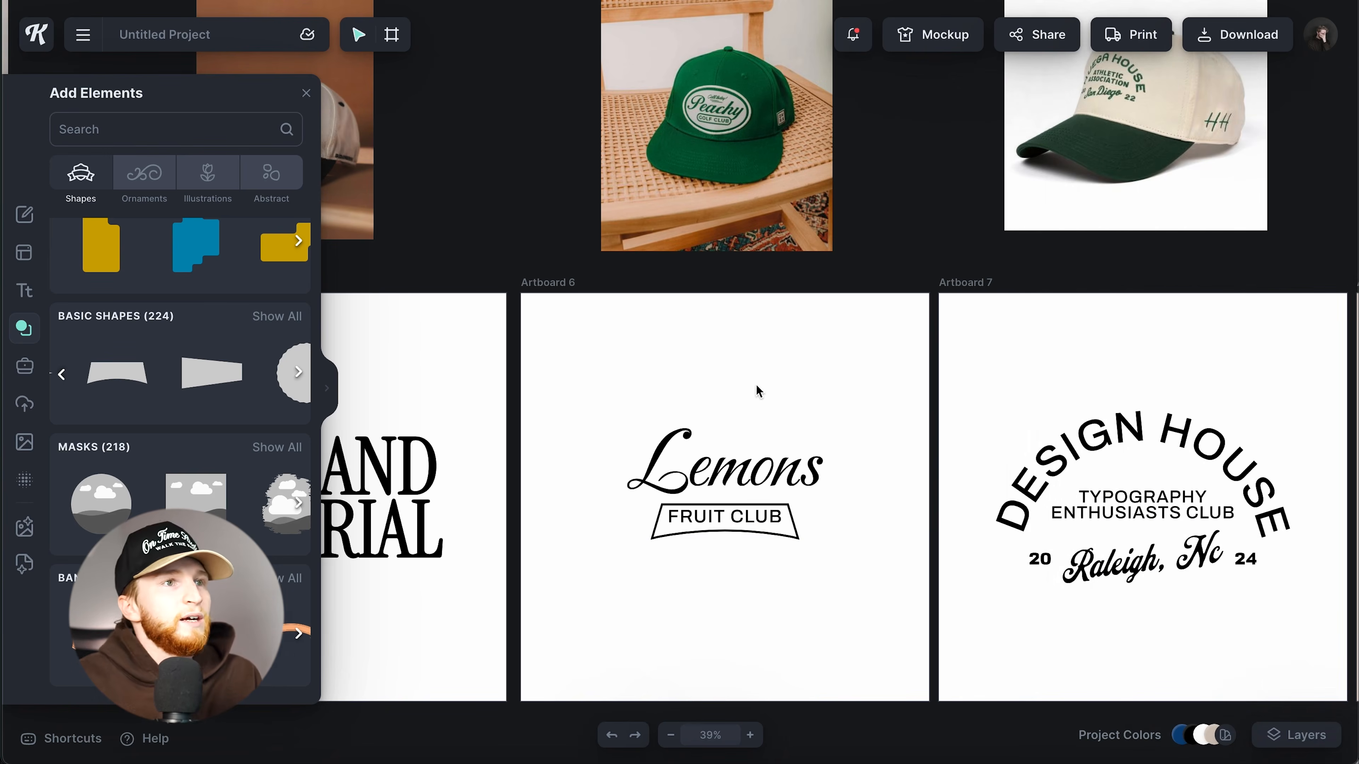
Step: Duplicate the Lemons text above the original and change the copy to a one-line Join the Club!
{"action": "left_click_drag", "start_coordinate": [742, 459], "coordinate": [742, 372], "text": "alt"}
{"action": "double_click", "coordinate": [742, 372]}
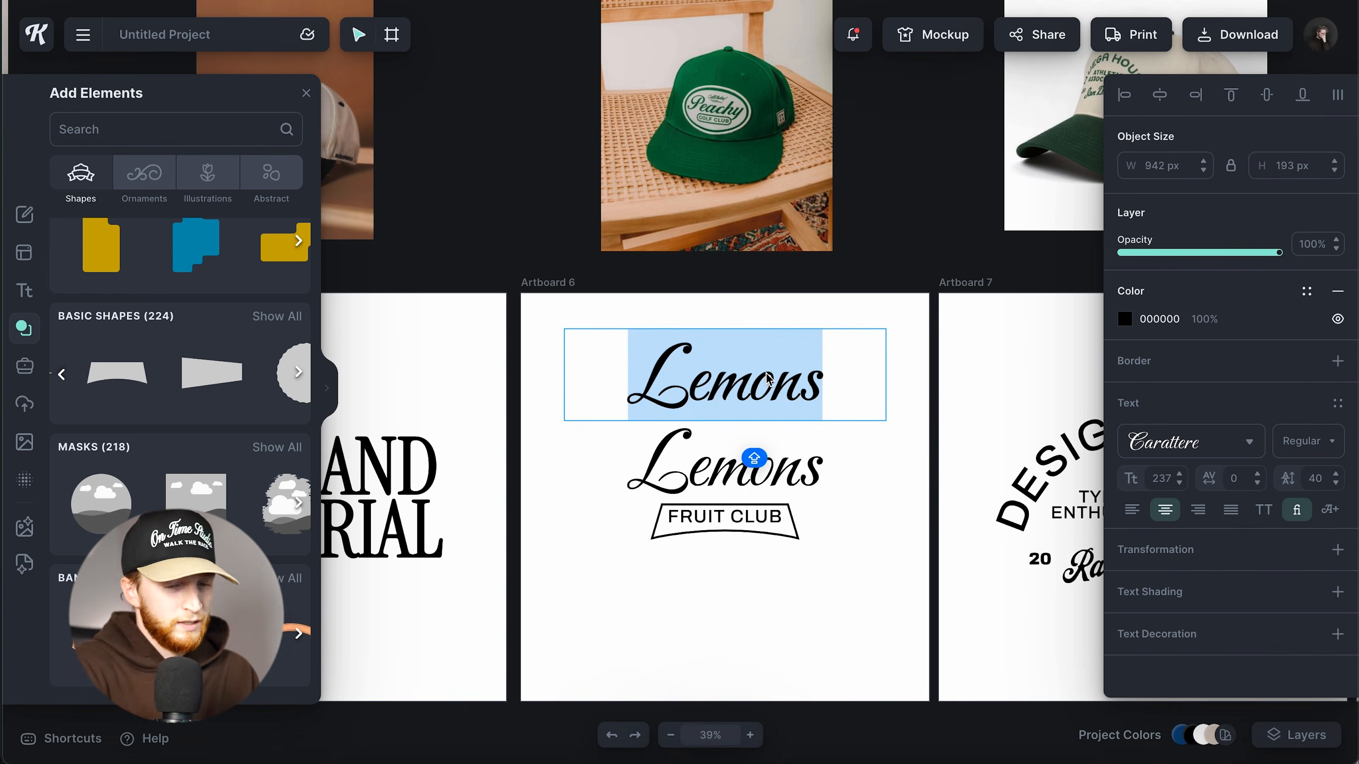
{"action": "type", "text": "Join the Club@"}
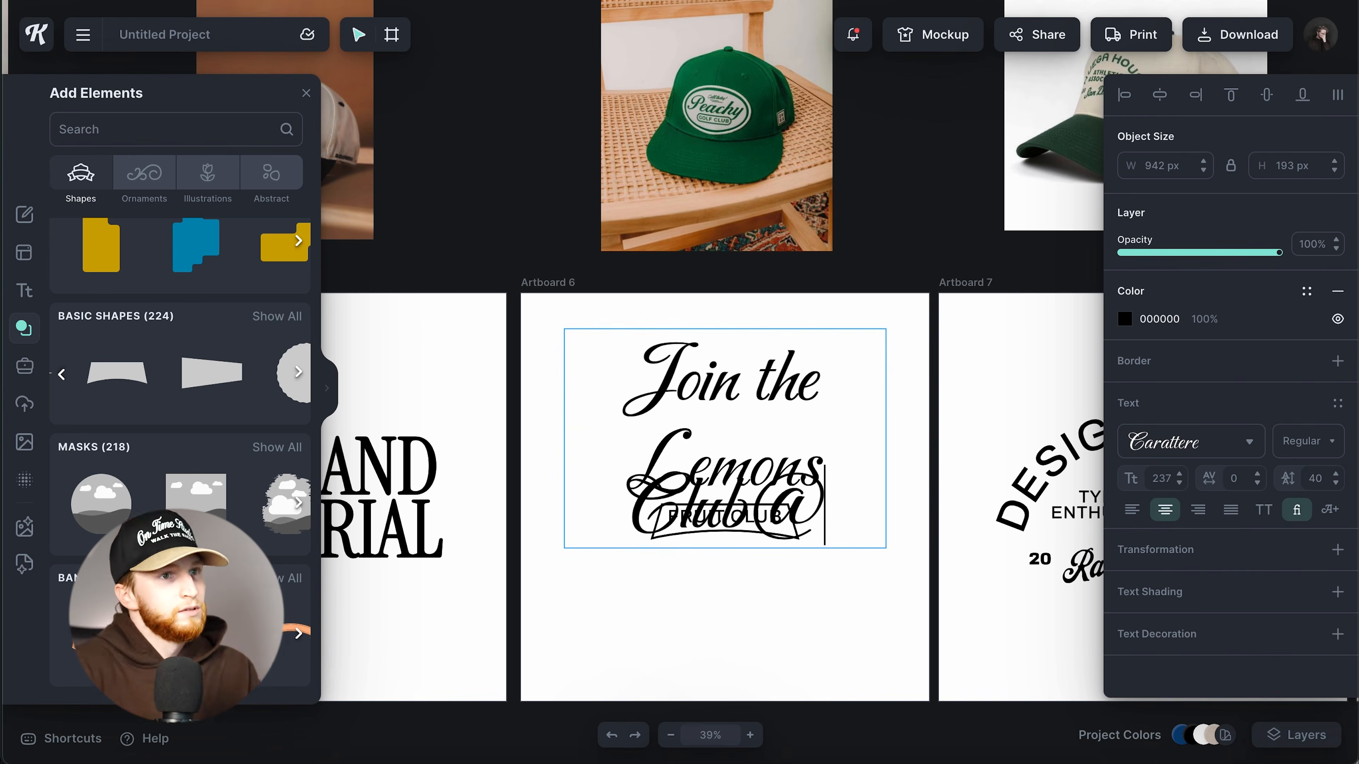
{"action": "key", "text": "BackSpace"}
{"action": "type", "text": "!"}
{"action": "key", "text": "Escape"}
{"action": "left_click_drag", "start_coordinate": [885, 431], "coordinate": [923, 419]}
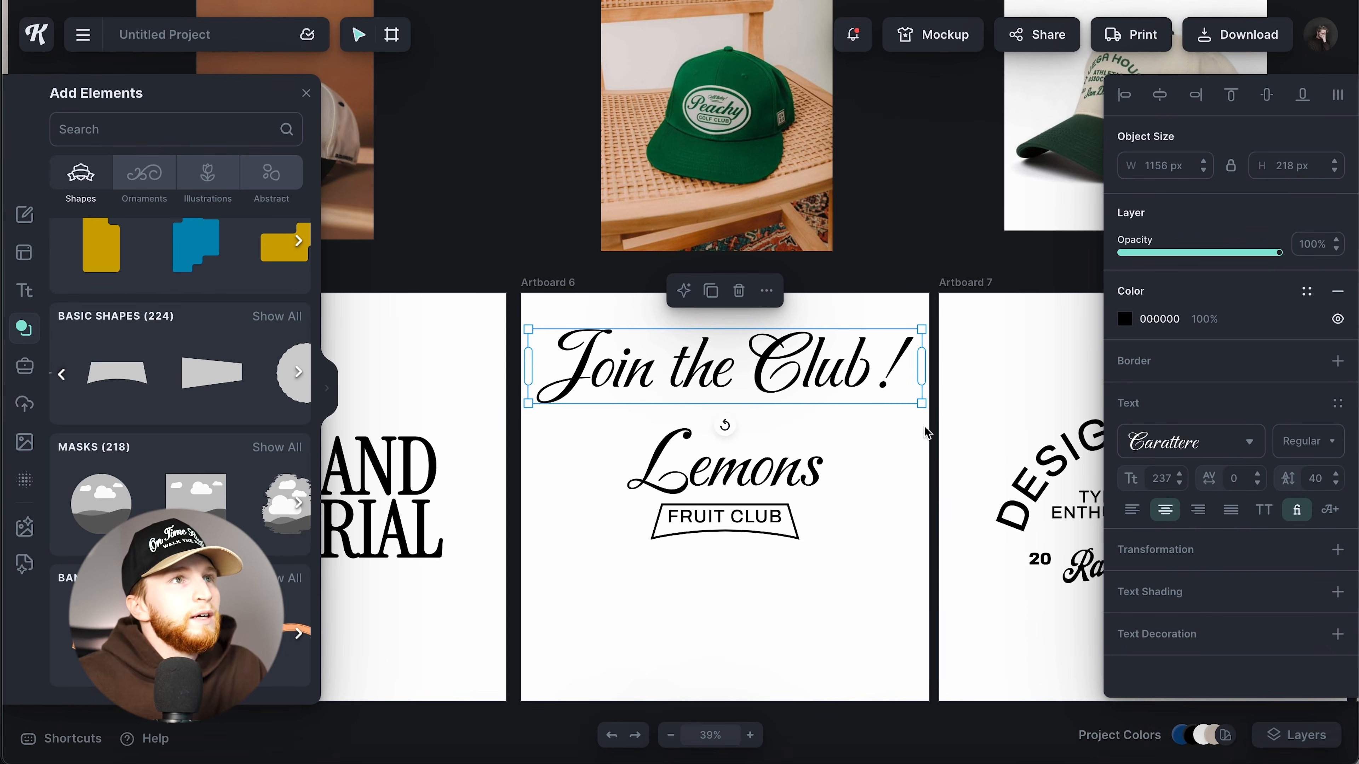
Step: Apply an Angle transformation to Join the Club! and shrink it to about 324 px wide above Lemons
{"action": "left_click", "coordinate": [1208, 550]}
{"action": "mouse_move", "coordinate": [1262, 644]}
{"action": "left_mouse_down"}
{"action": "mouse_move", "coordinate": [1224, 643]}
{"action": "mouse_move", "coordinate": [1236, 642]}
{"action": "left_mouse_up"}
{"action": "left_click", "coordinate": [888, 444]}
{"action": "left_click", "coordinate": [857, 362]}
{"action": "left_click_drag", "start_coordinate": [913, 420], "coordinate": [745, 401]}
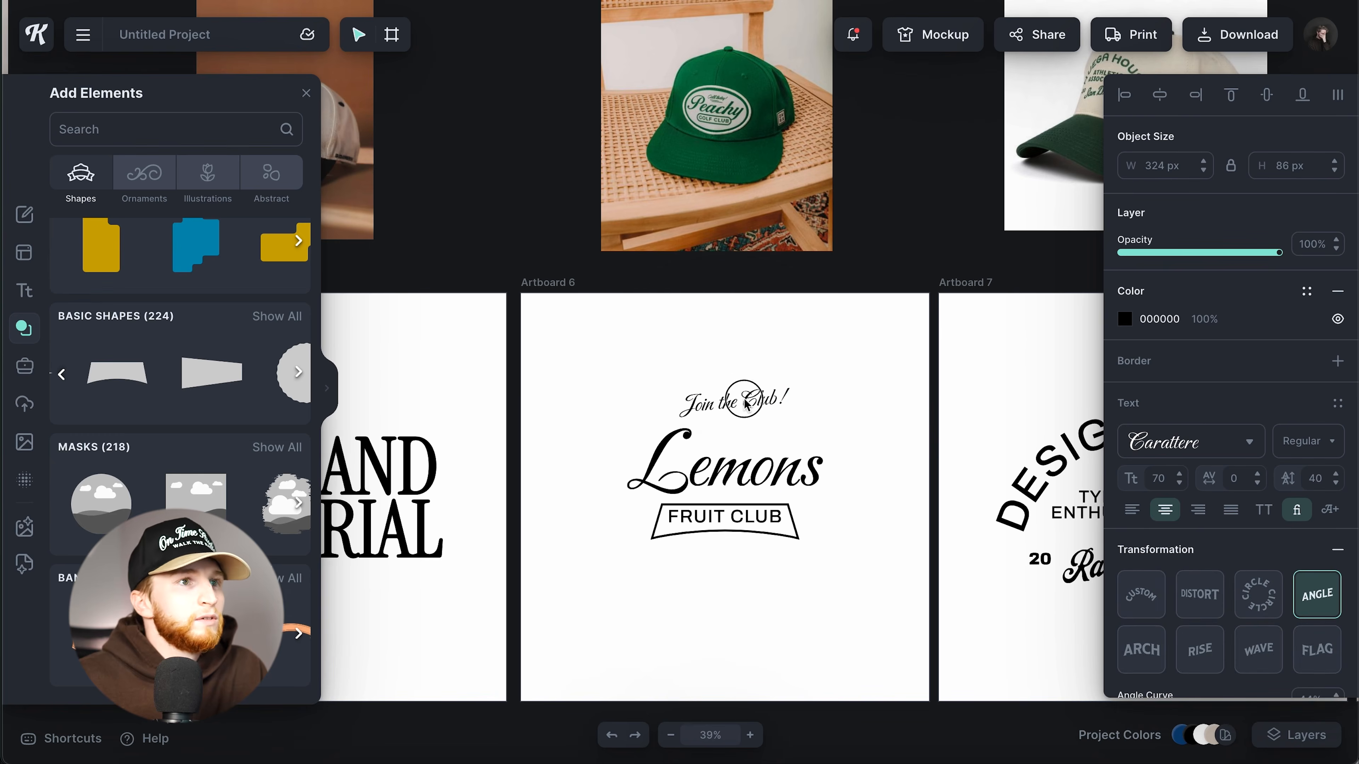
Step: Search the elements library for "underline"
{"action": "left_click", "coordinate": [172, 124]}
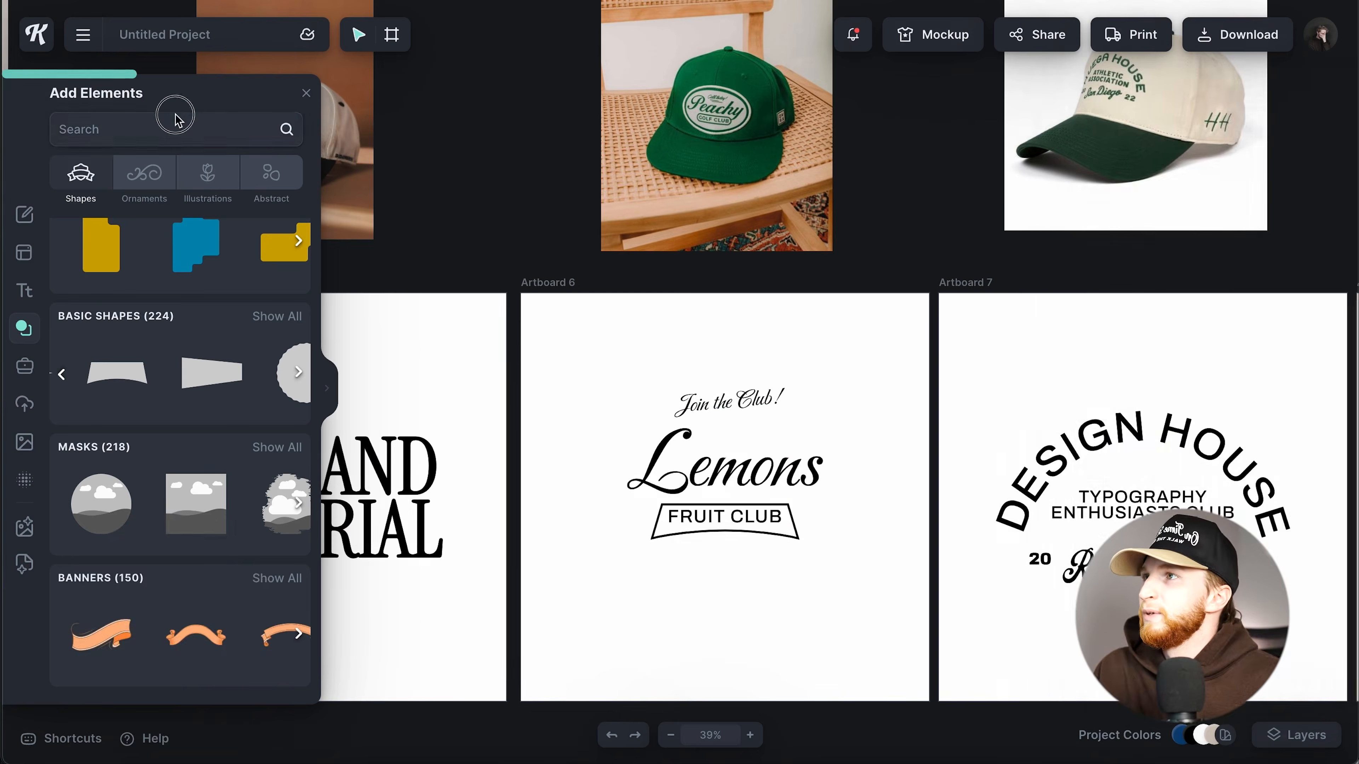
{"action": "type", "text": "underline"}
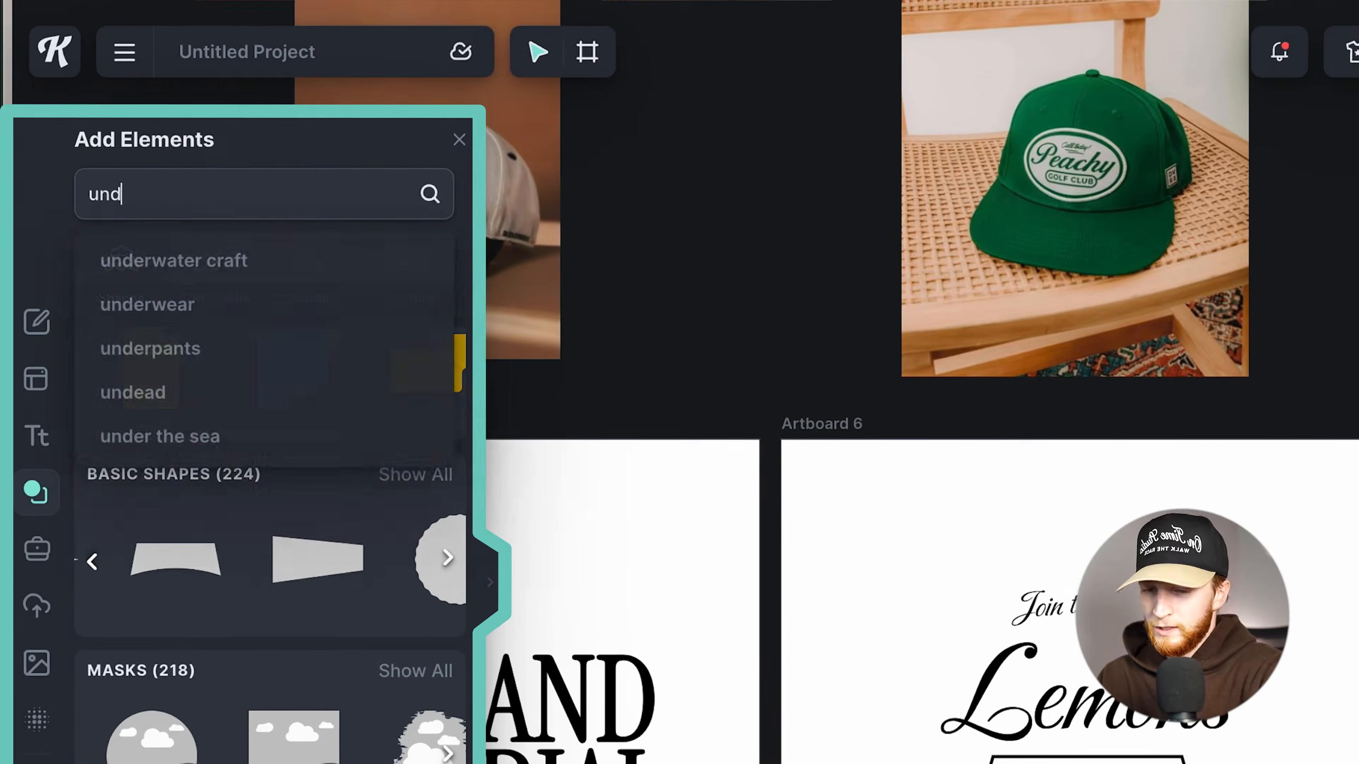
{"action": "key", "text": "Return"}
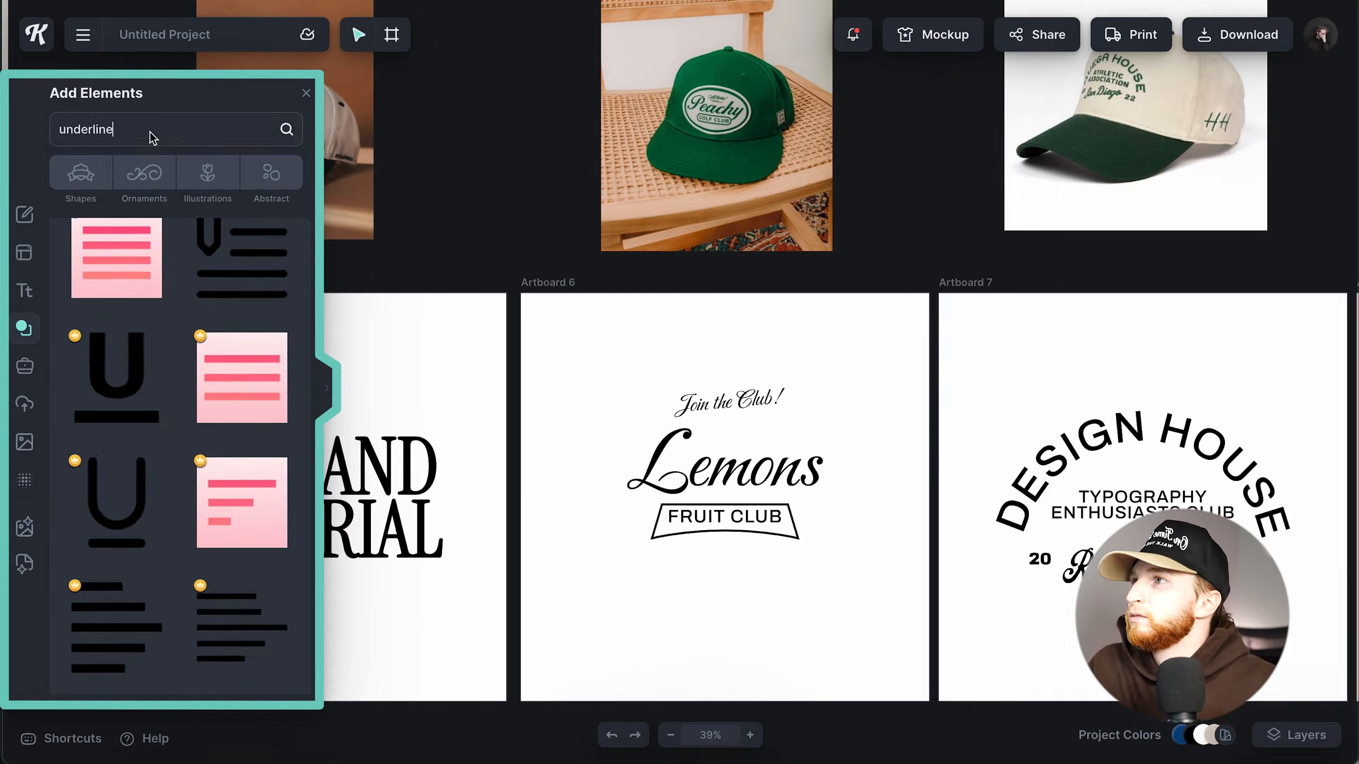
Step: Search the elements library for "scribble" and add a wavy brush stroke to Artboard 6
{"action": "triple_click", "coordinate": [152, 138]}
{"action": "type", "text": "scribble"}
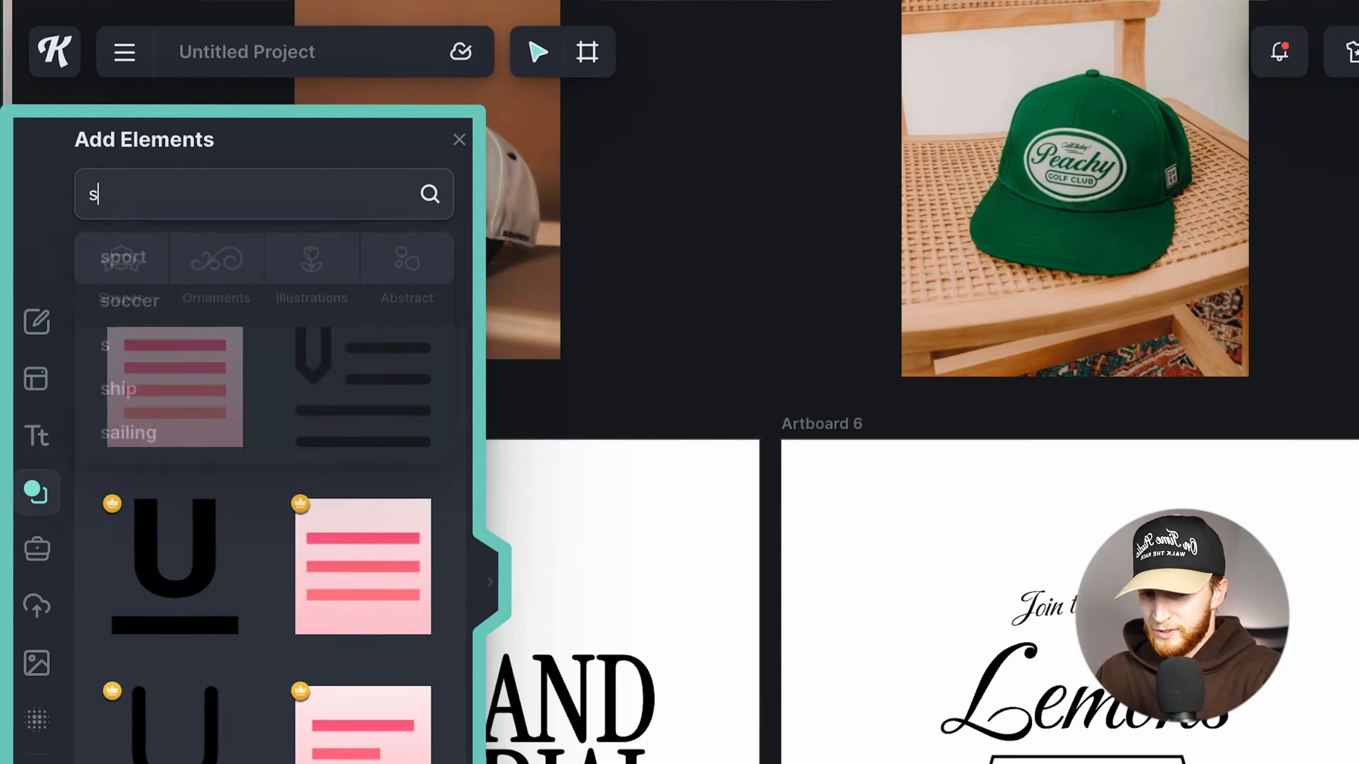
{"action": "key", "text": "Return"}
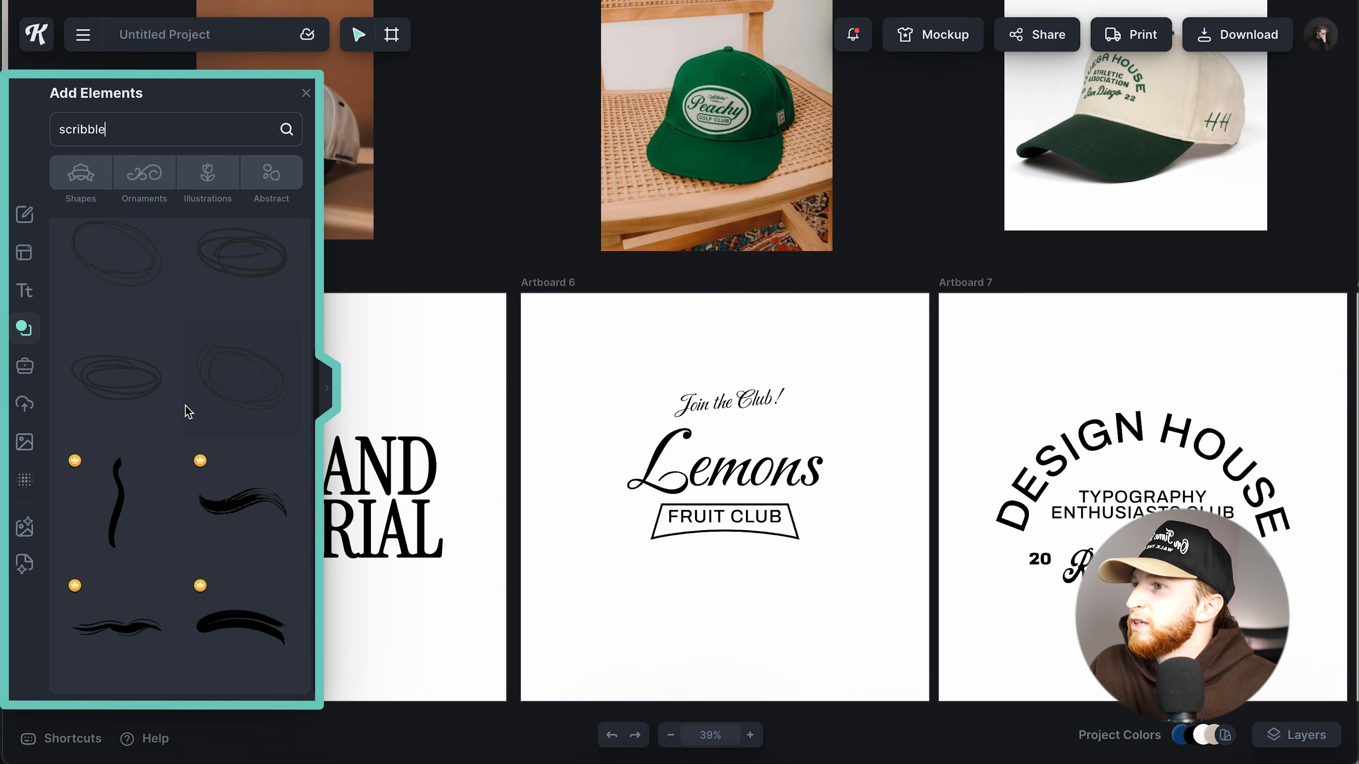
{"action": "scroll", "coordinate": [203, 452], "scroll_direction": "down", "scroll_amount": 10}
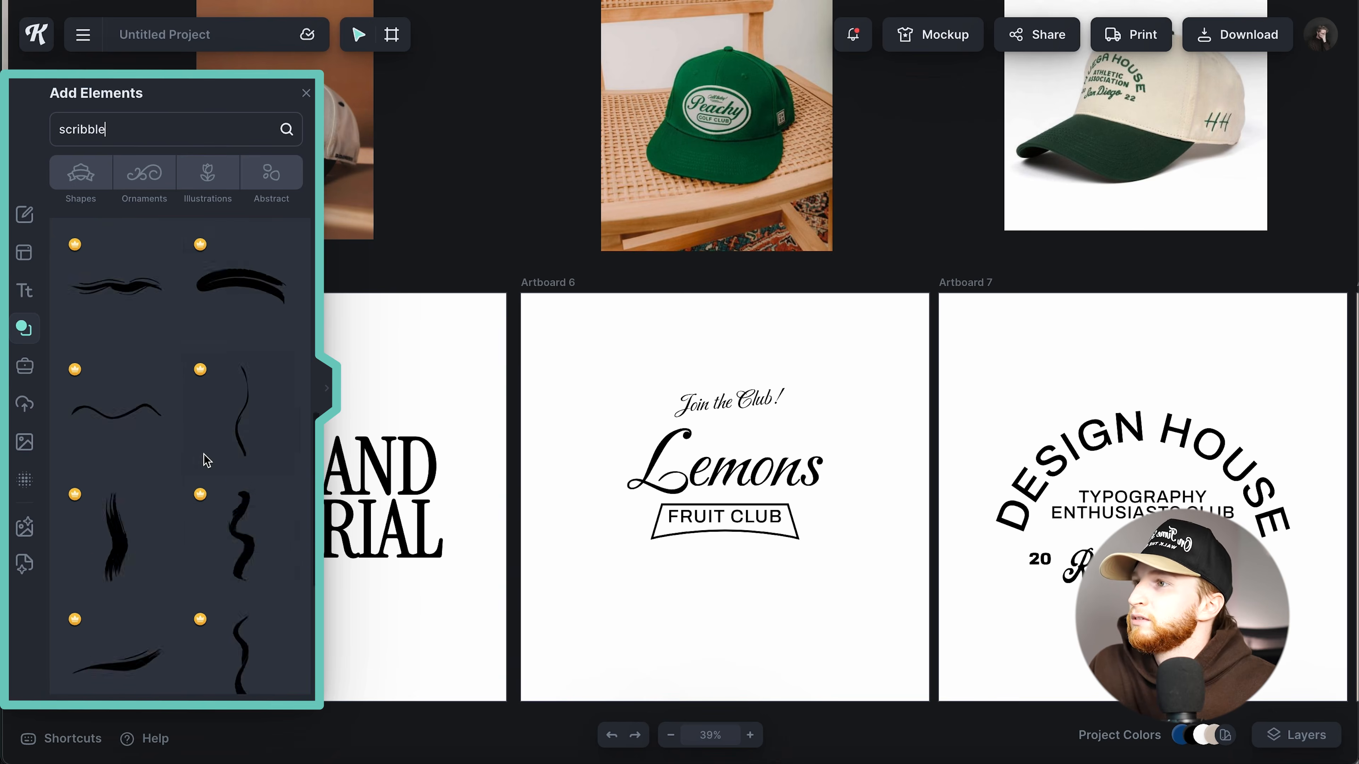
{"action": "scroll", "coordinate": [203, 455], "scroll_direction": "down", "scroll_amount": 1}
{"action": "left_click", "coordinate": [257, 509]}
Step: Shrink the brush stroke to about 298 by 56 px and place it between Join the Club! and Lemons
{"action": "left_click_drag", "start_coordinate": [685, 394], "coordinate": [734, 432]}
{"action": "mouse_move", "coordinate": [856, 446]}
{"action": "left_mouse_down"}
{"action": "mouse_move", "coordinate": [749, 437]}
{"action": "mouse_move", "coordinate": [731, 421]}
{"action": "mouse_move", "coordinate": [742, 421]}
{"action": "left_mouse_up"}
{"action": "left_click", "coordinate": [868, 414]}
Step: Enlarge the Lemons lettering evenly around its center so it extends well past both ends of the FRUIT CLUB shape
{"action": "scroll", "coordinate": [791, 412], "scroll_direction": "up", "scroll_amount": 5}
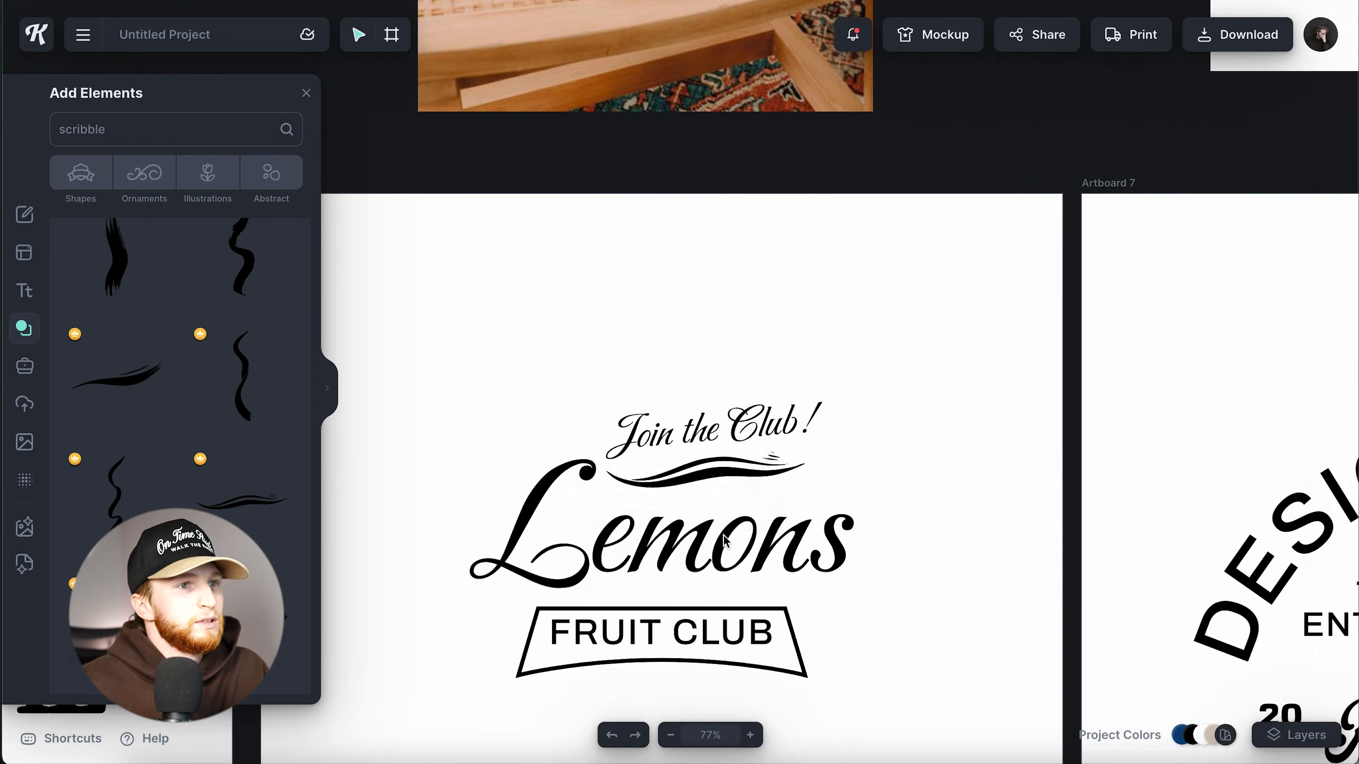
{"action": "left_click", "coordinate": [728, 530]}
{"action": "left_click_drag", "start_coordinate": [976, 588], "coordinate": [858, 546]}
Step: Reposition the brush stroke beneath Join the Club! and move both together higher above Lemons
{"action": "left_click_drag", "start_coordinate": [758, 468], "coordinate": [733, 447]}
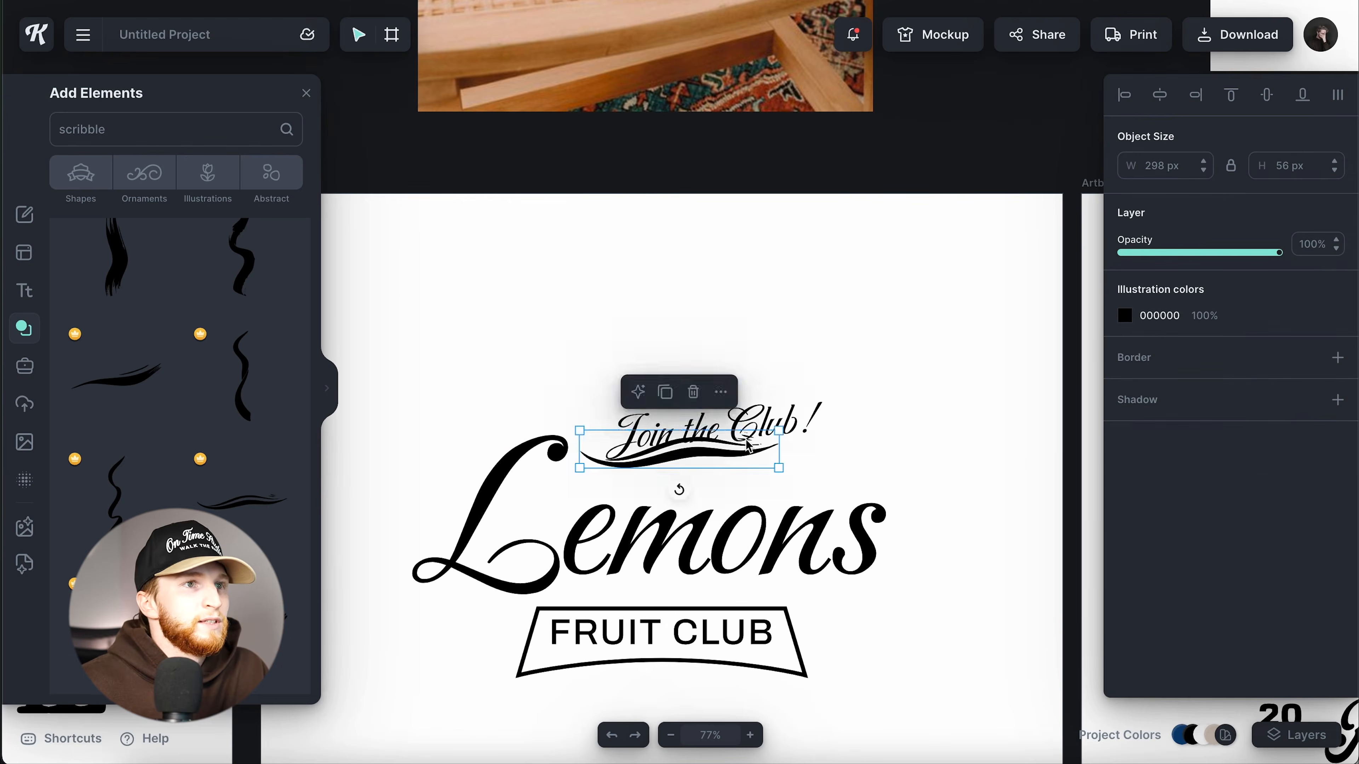
{"action": "left_click_drag", "start_coordinate": [796, 412], "coordinate": [771, 399]}
{"action": "scroll", "coordinate": [770, 399], "scroll_direction": "up", "scroll_amount": 8}
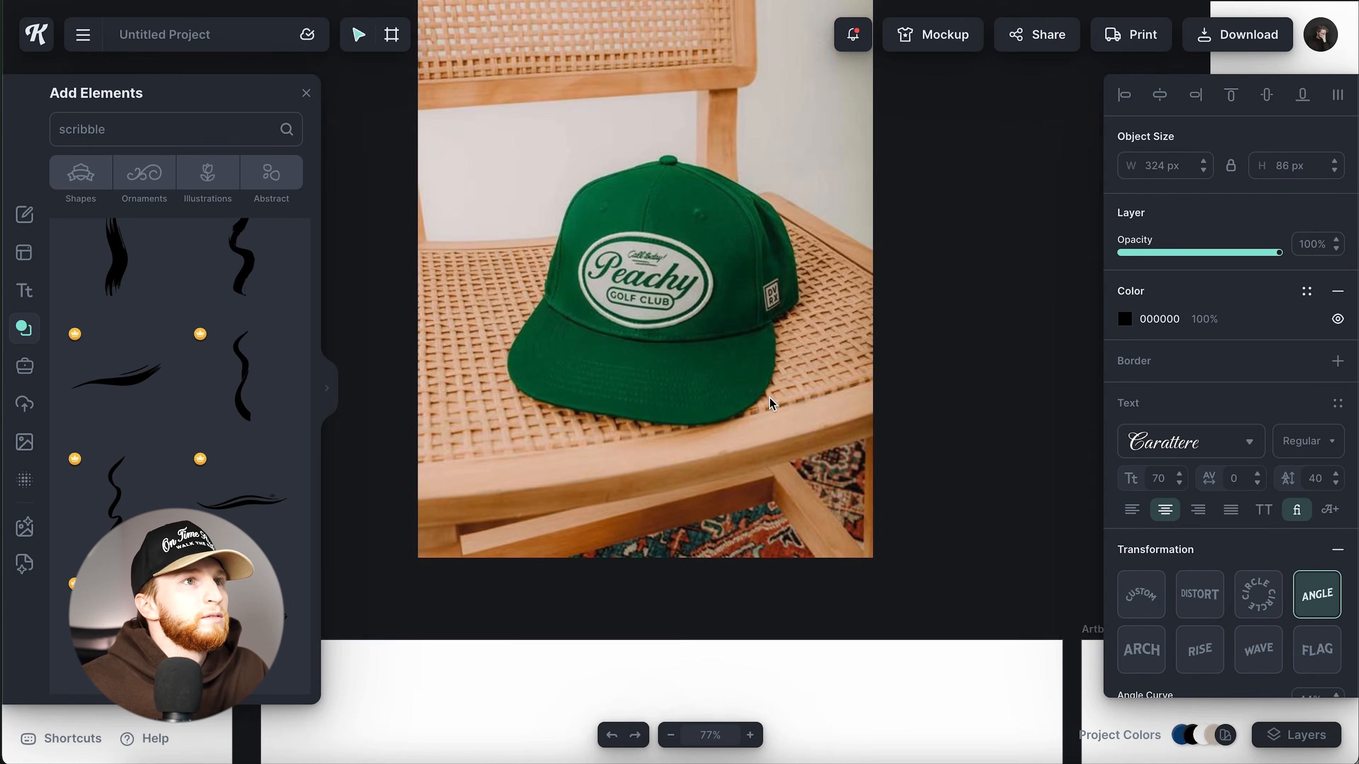
{"action": "scroll", "coordinate": [770, 399], "scroll_direction": "down", "scroll_amount": 11}
{"action": "left_click", "coordinate": [733, 280], "text": "shift"}
{"action": "left_click", "coordinate": [749, 173]}
{"action": "left_click", "coordinate": [769, 200]}
{"action": "left_click", "coordinate": [706, 262], "text": "shift"}
{"action": "left_click_drag", "start_coordinate": [720, 264], "coordinate": [712, 241]}
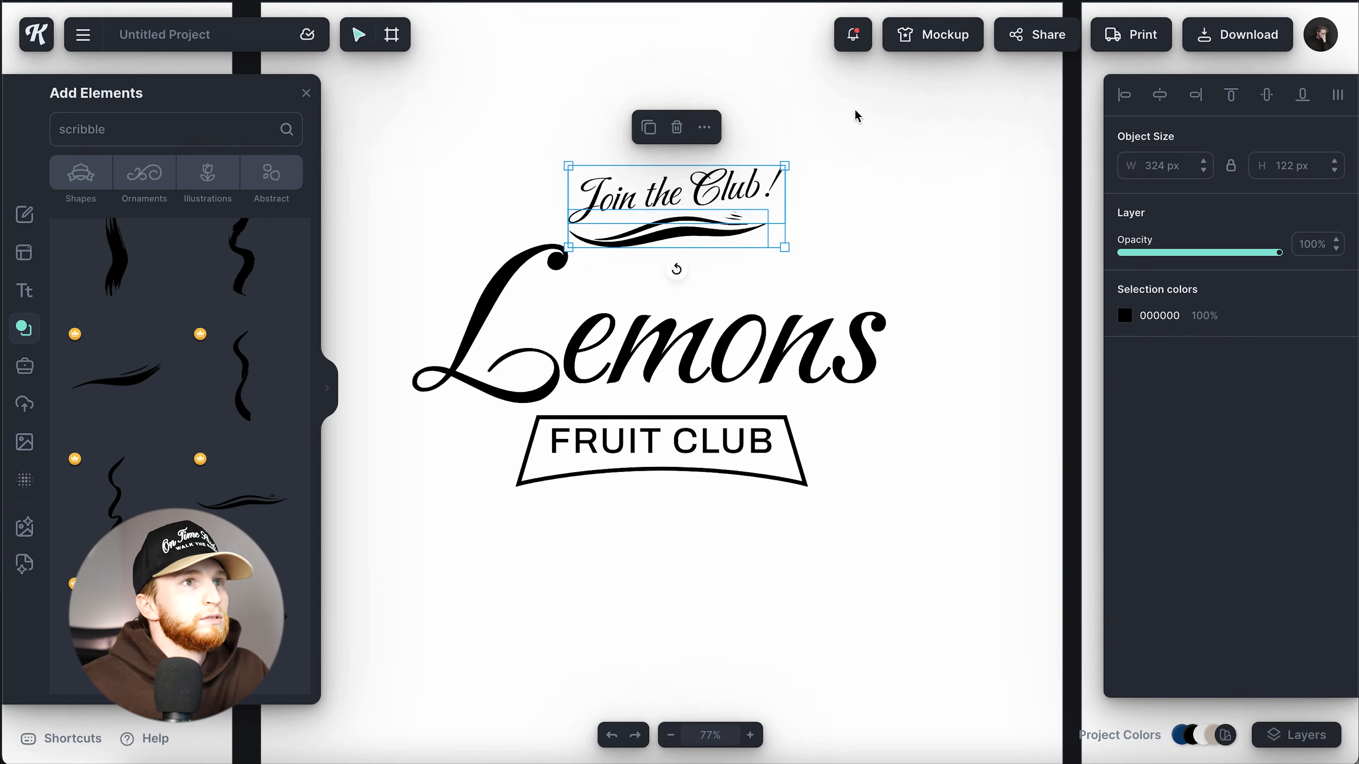
Step: Resize the brush stroke to about 292 by 29 px and tilt it slightly to follow Join the Club!
{"action": "left_click", "coordinate": [669, 240]}
{"action": "mouse_move", "coordinate": [768, 247]}
{"action": "left_mouse_down"}
{"action": "mouse_move", "coordinate": [781, 220]}
{"action": "mouse_move", "coordinate": [779, 234]}
{"action": "left_mouse_up"}
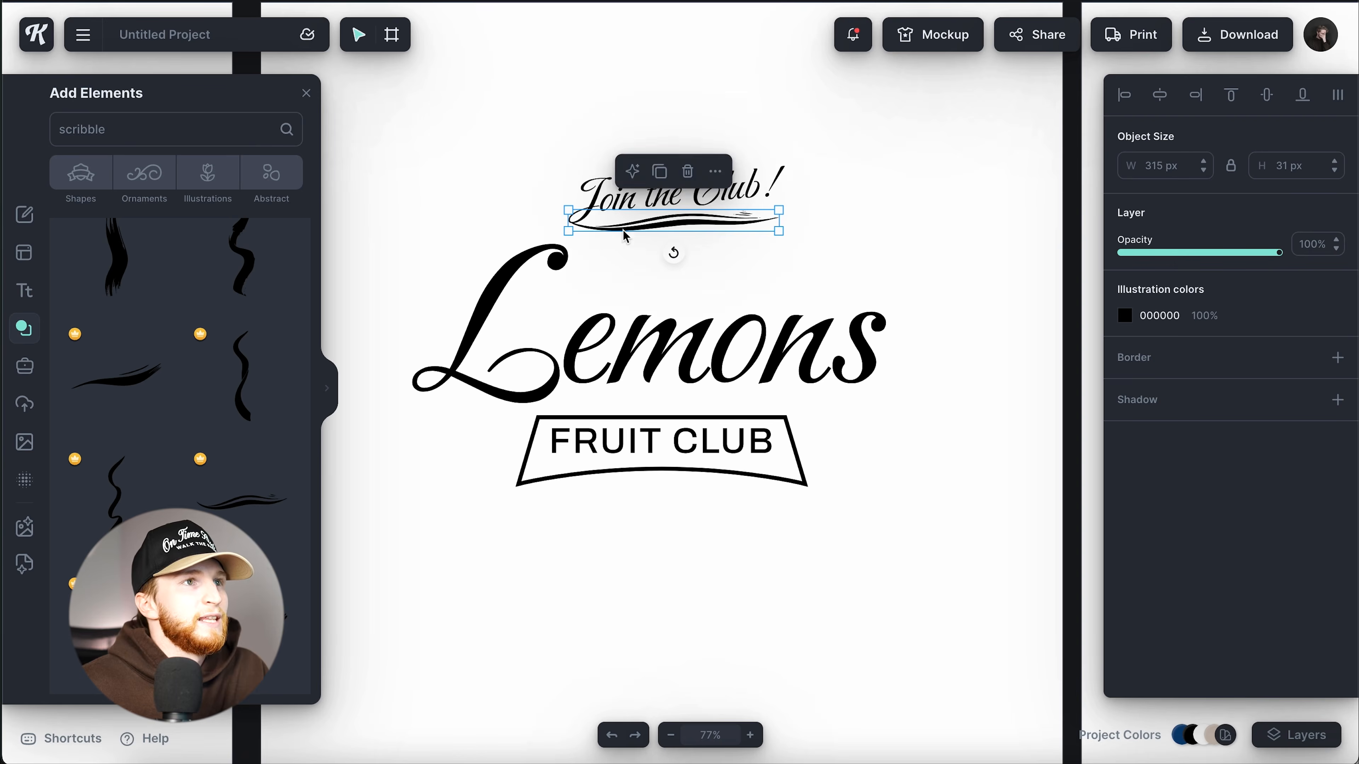
{"action": "left_click_drag", "start_coordinate": [568, 234], "coordinate": [585, 235]}
{"action": "left_click_drag", "start_coordinate": [686, 257], "coordinate": [690, 262]}
{"action": "left_click", "coordinate": [898, 240]}
Step: Delete the Join the Club! text and its brush stroke from Artboard 6
{"action": "scroll", "coordinate": [898, 240], "scroll_direction": "down", "scroll_amount": 5}
{"action": "scroll", "coordinate": [898, 241], "scroll_direction": "up", "scroll_amount": 5}
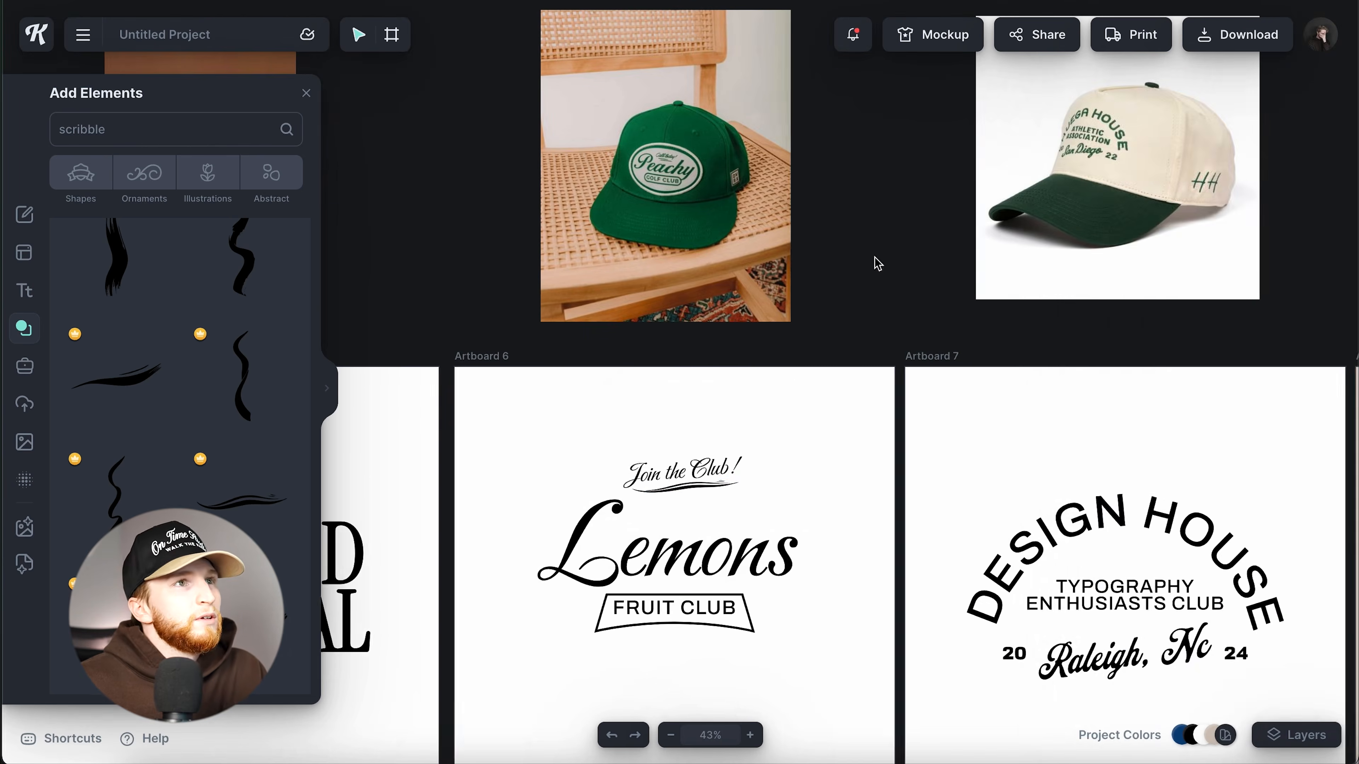
{"action": "left_click", "coordinate": [715, 484]}
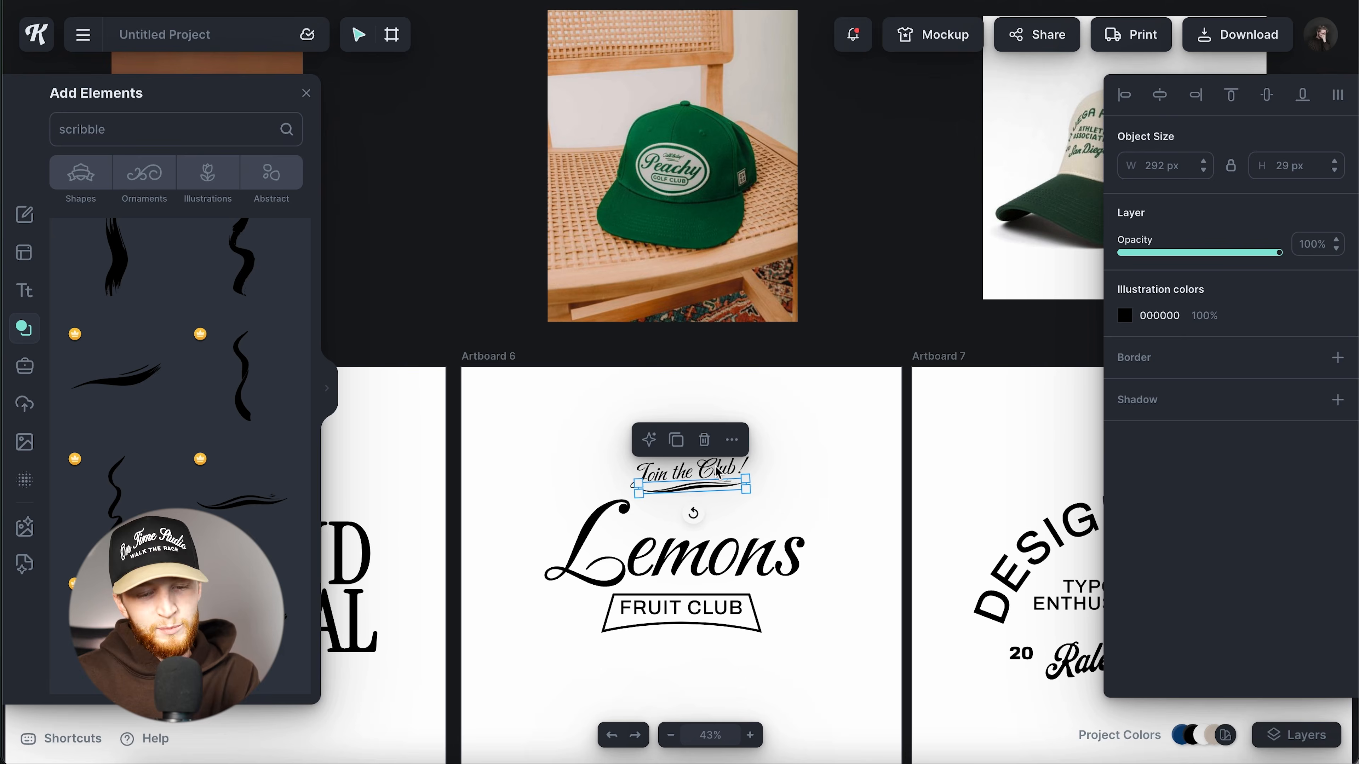
{"action": "key", "text": "Delete"}
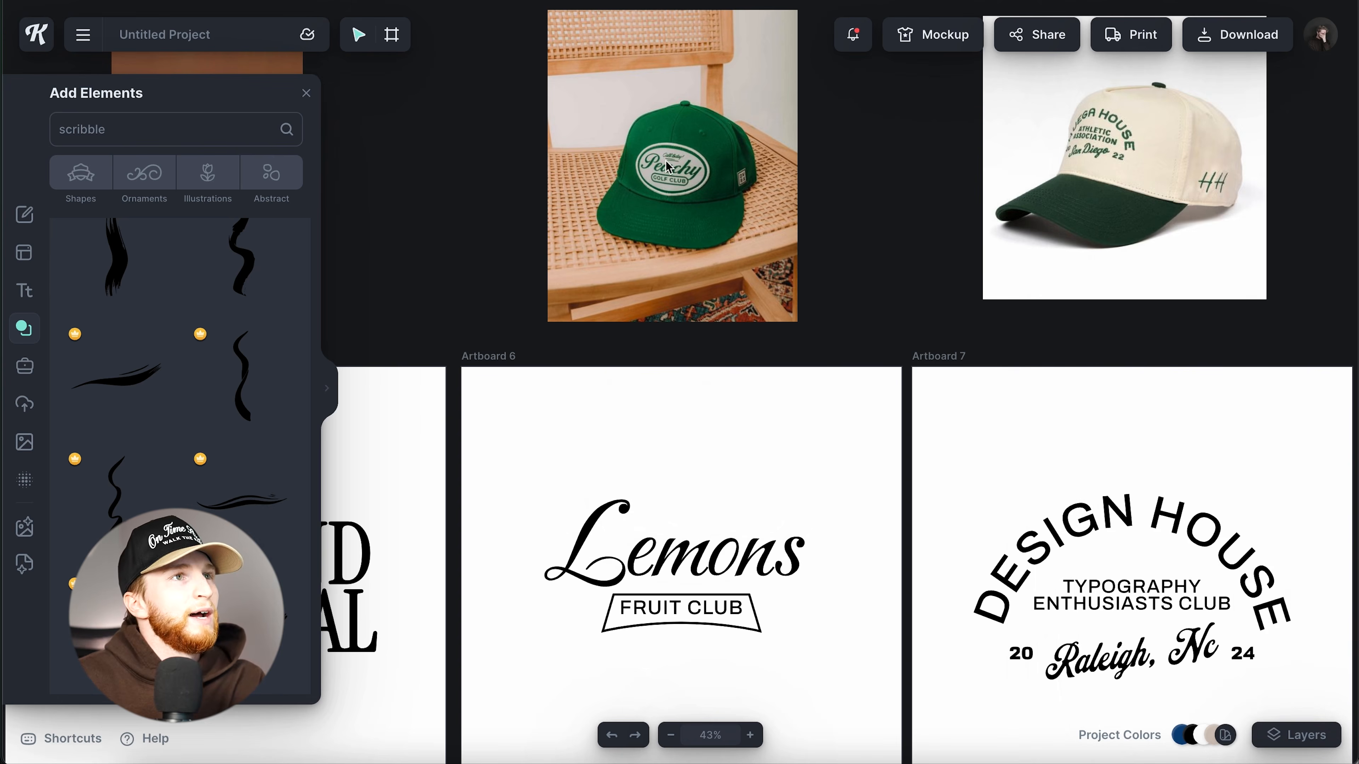
Step: Fill the Artboard 6 background with dark green 024526 sampled from the green cap photo
{"action": "scroll", "coordinate": [735, 537], "scroll_direction": "down", "scroll_amount": 2}
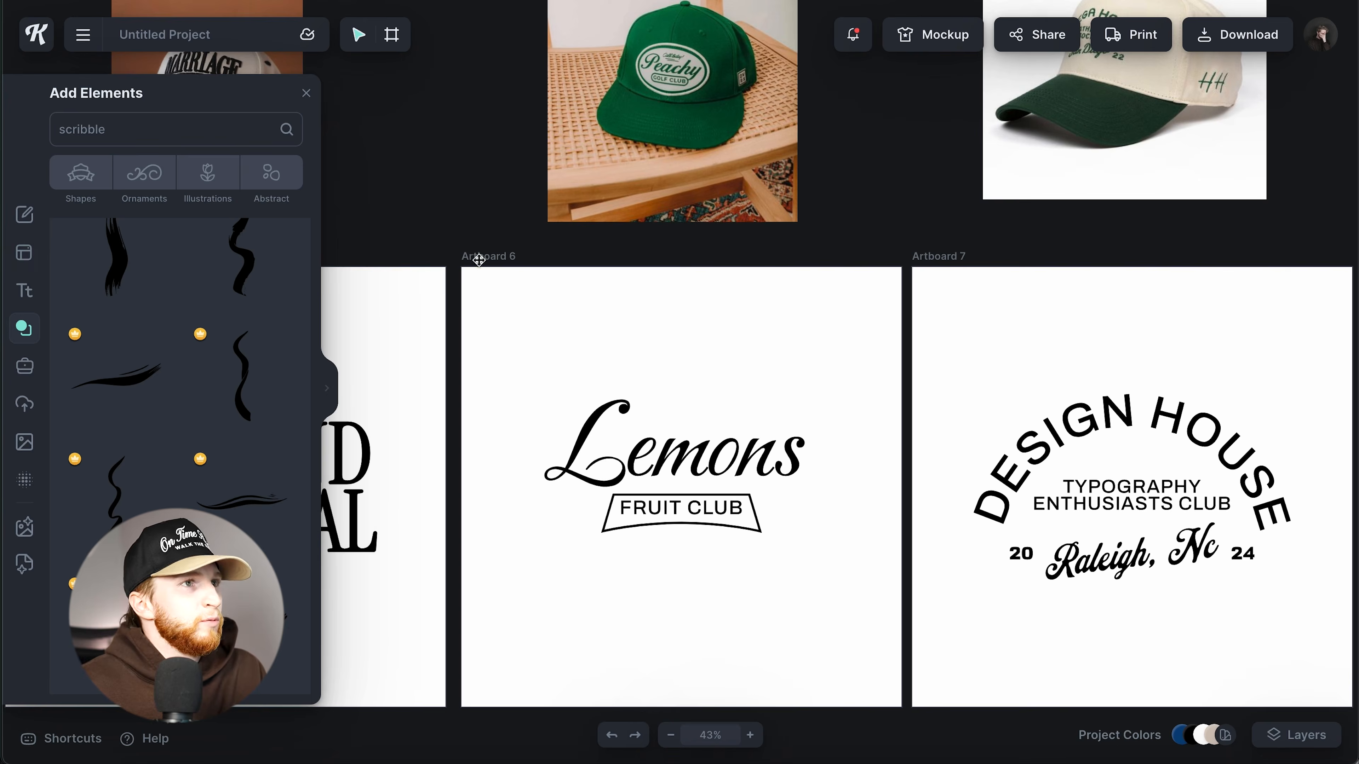
{"action": "left_click", "coordinate": [474, 261]}
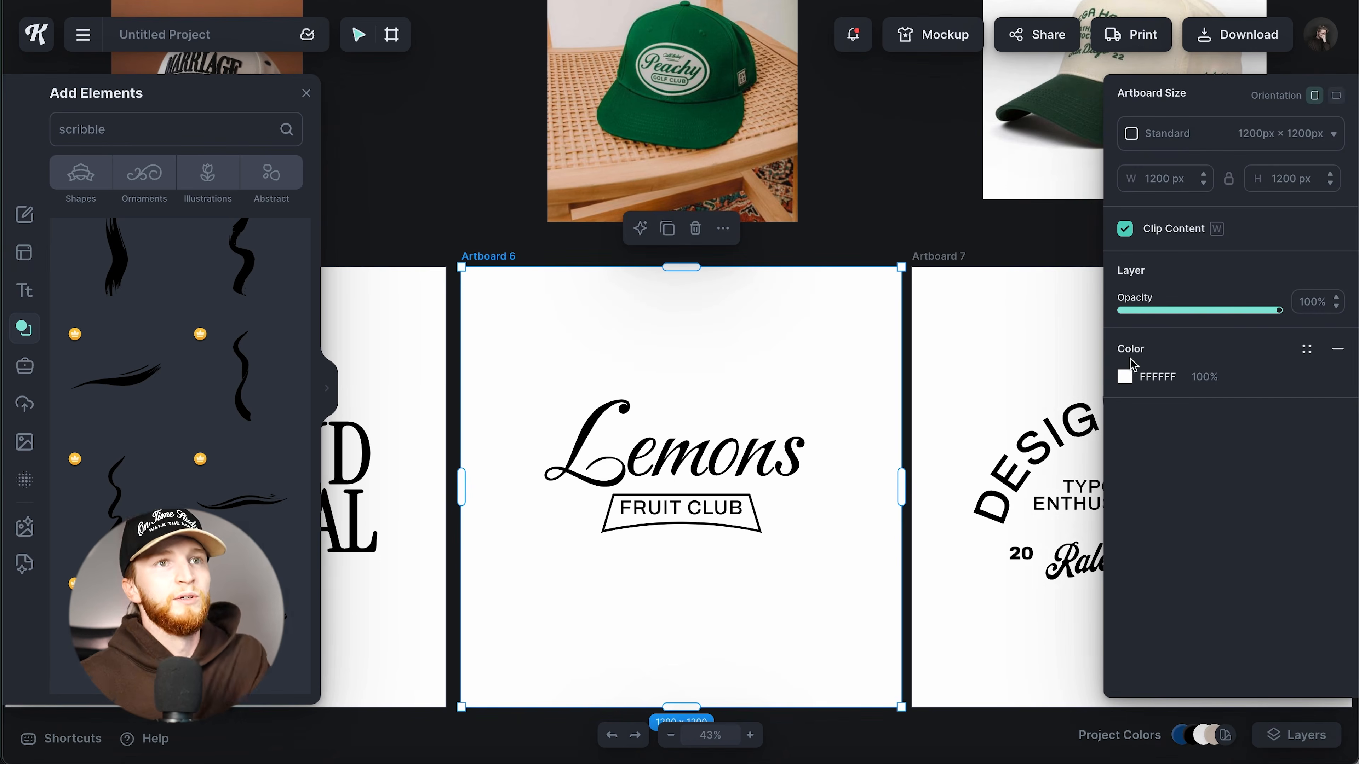
{"action": "left_click", "coordinate": [1124, 376]}
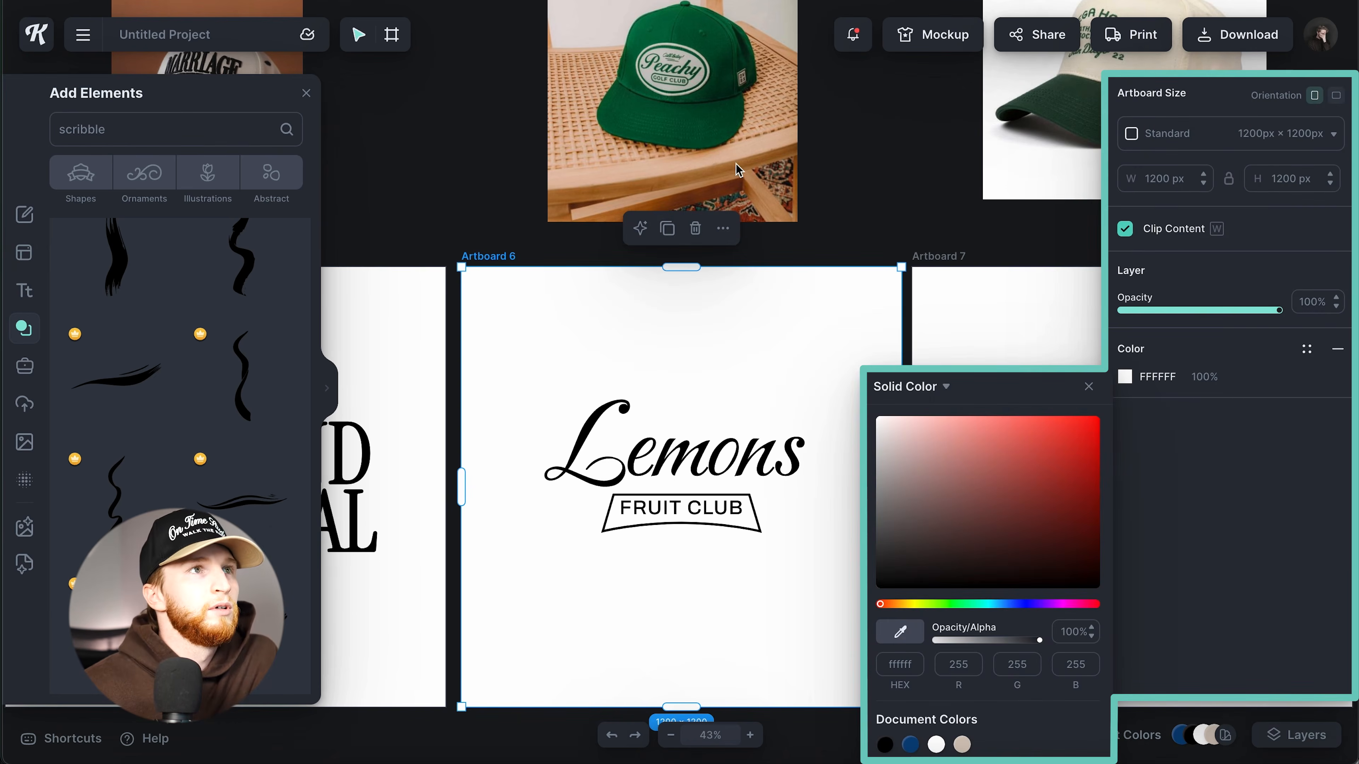
{"action": "left_click", "coordinate": [735, 108]}
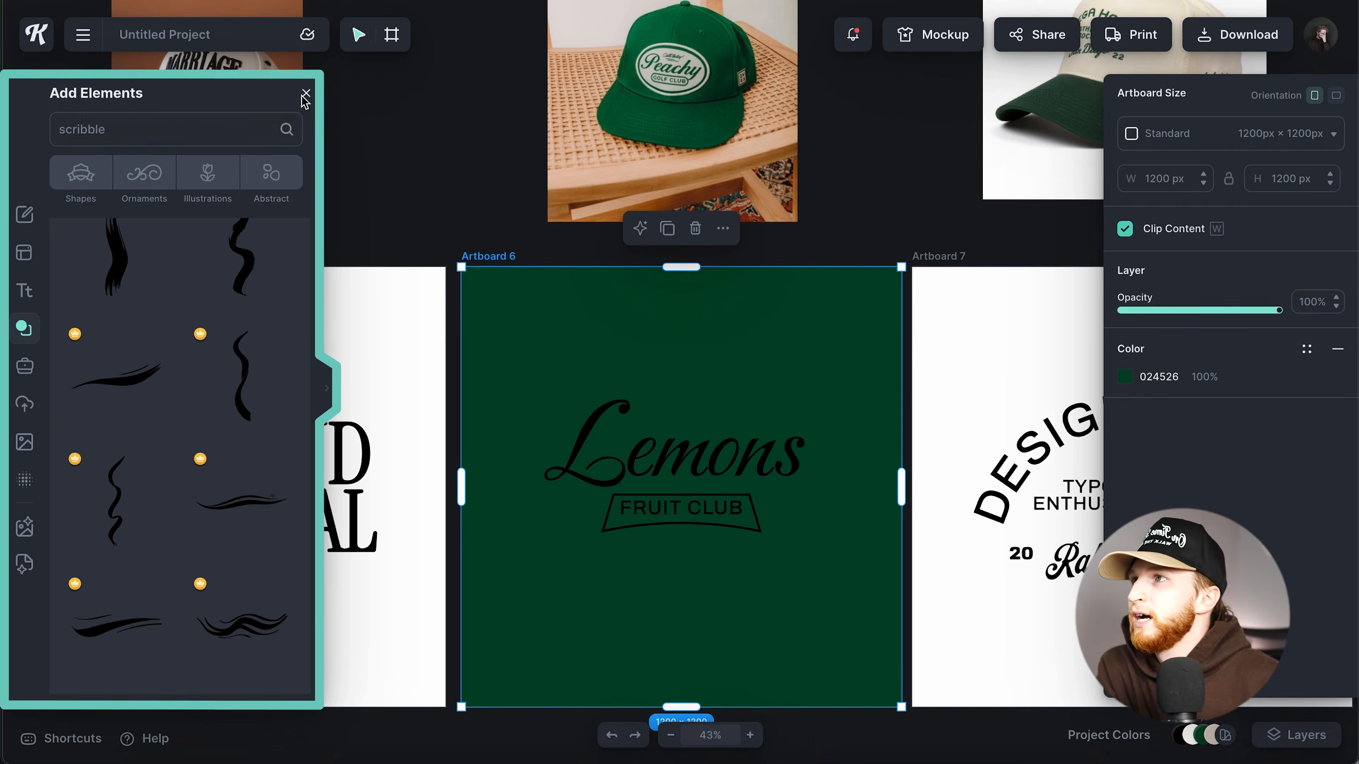
Step: Add a basic circle to Artboard 6 and stretch it into an oval about 1090 by 696 px
{"action": "double_click", "coordinate": [82, 129]}
{"action": "key", "text": "BackSpace"}
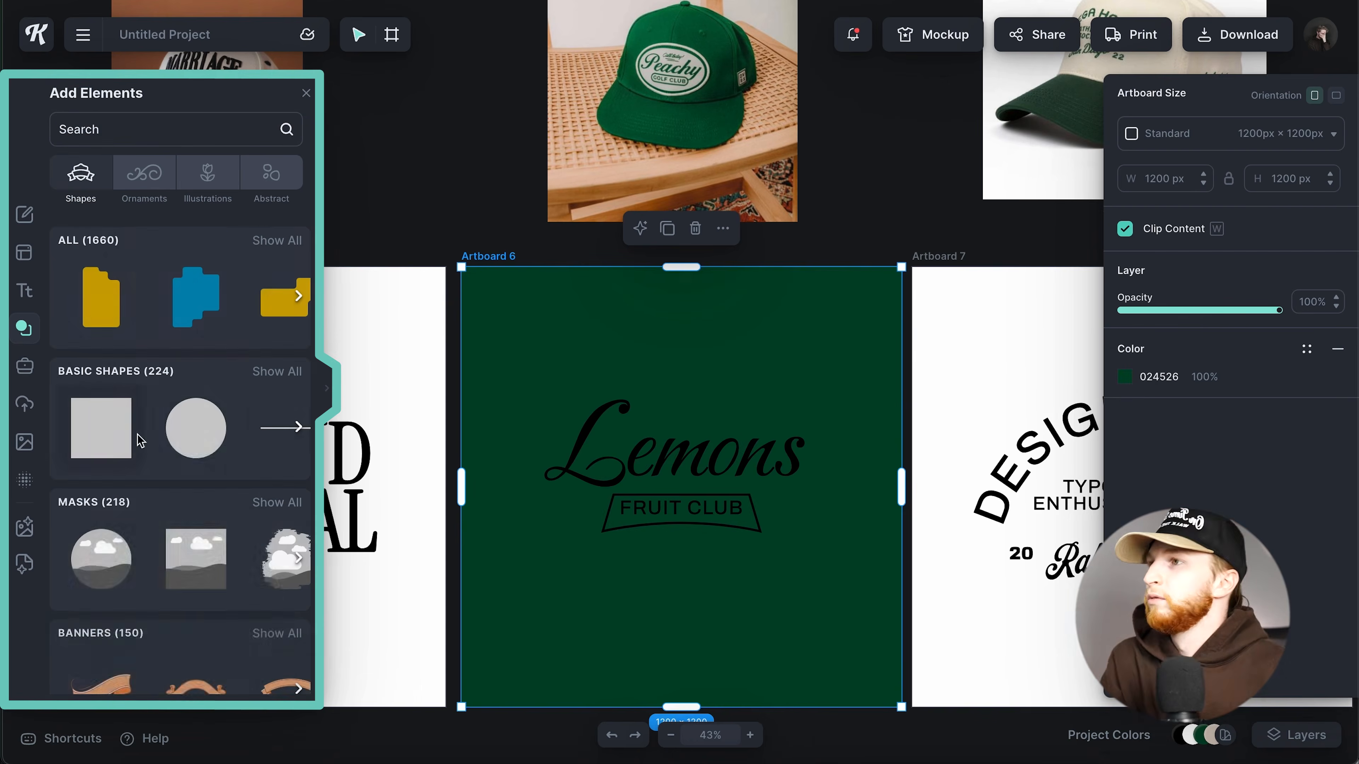
{"action": "left_click", "coordinate": [184, 430]}
{"action": "left_click", "coordinate": [306, 94]}
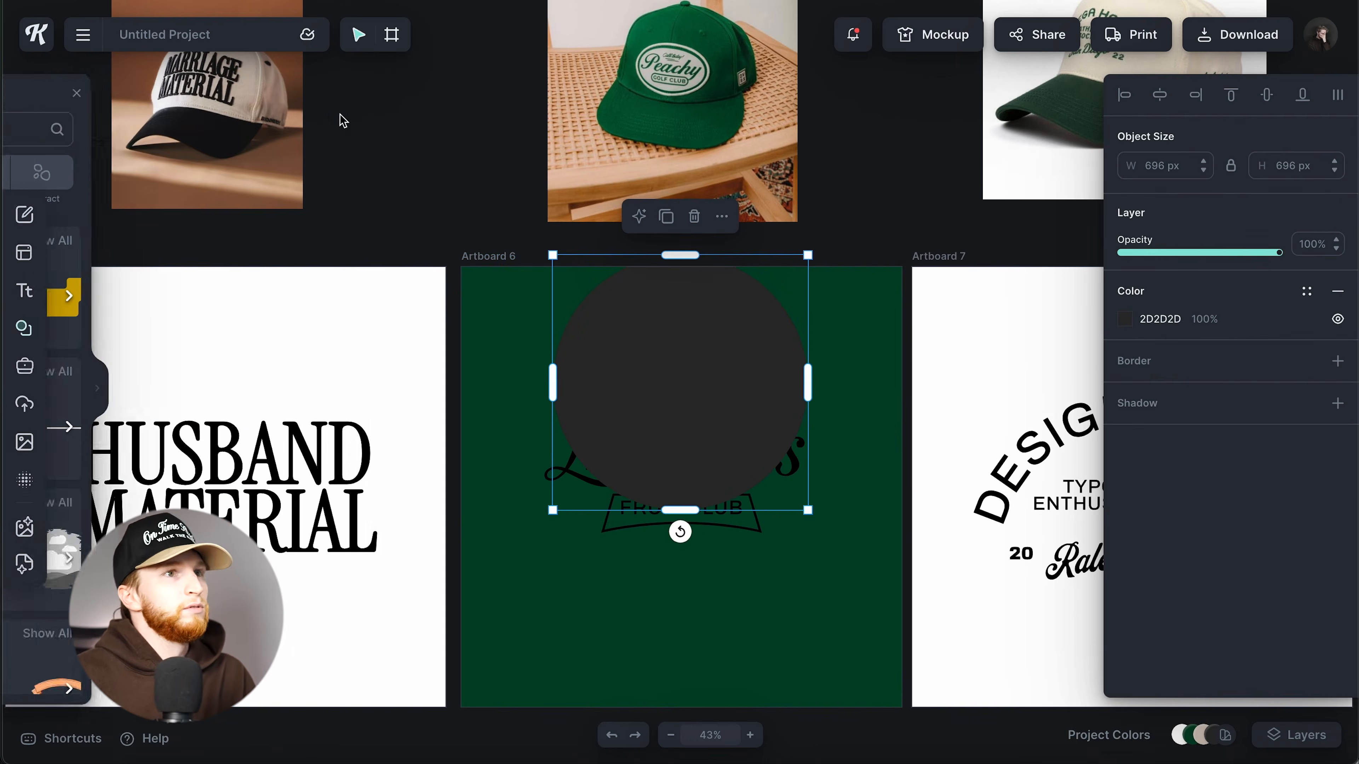
{"action": "left_click_drag", "start_coordinate": [809, 382], "coordinate": [949, 383]}
Step: Recolor the oval to cream EDEBDE, starting from a color sampled from the reference photo
{"action": "left_click", "coordinate": [1125, 319]}
{"action": "left_click", "coordinate": [900, 573]}
{"action": "left_click", "coordinate": [927, 407]}
{"action": "left_click_drag", "start_coordinate": [894, 395], "coordinate": [890, 369]}
{"action": "left_click_drag", "start_coordinate": [909, 549], "coordinate": [913, 548]}
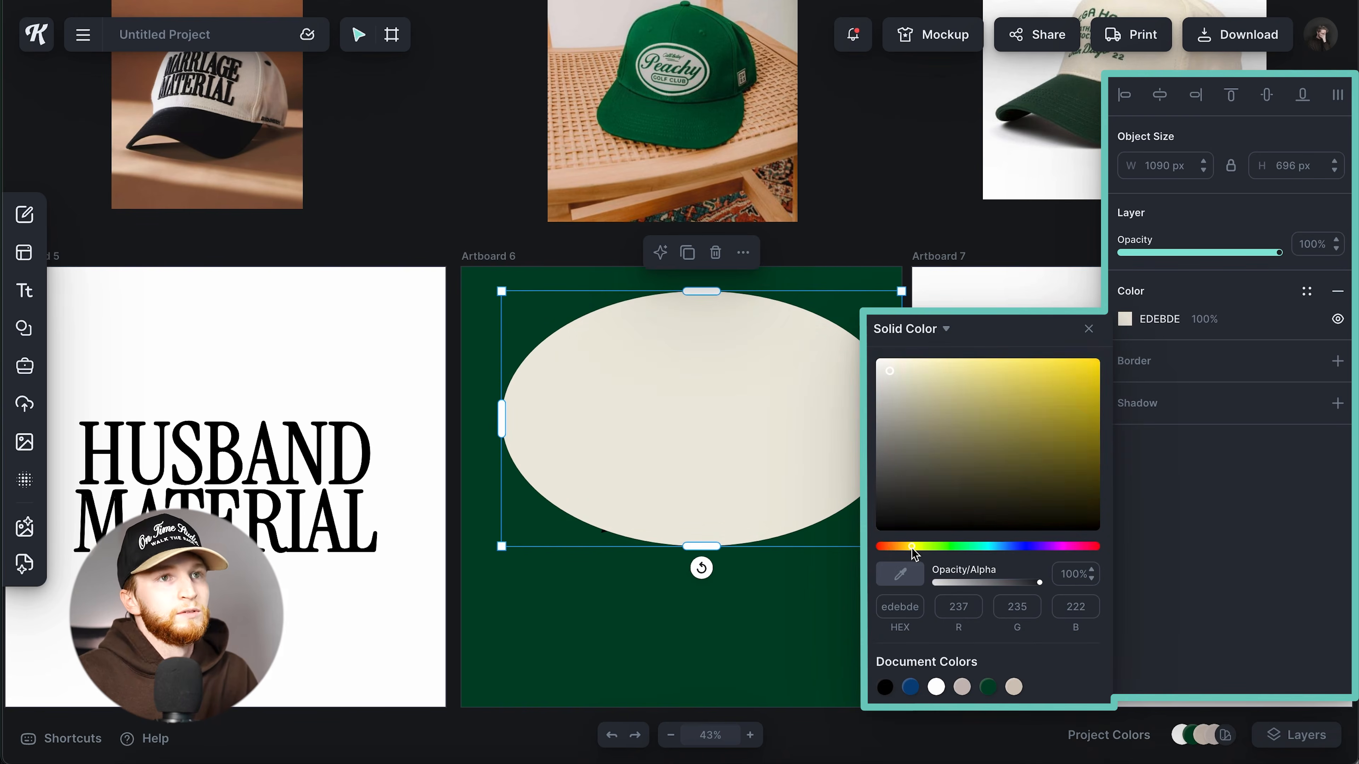
{"action": "left_click", "coordinate": [1089, 329]}
Step: Center the cream oval around the Lemons lettering and send it to the back
{"action": "left_click_drag", "start_coordinate": [749, 377], "coordinate": [721, 444]}
{"action": "right_click", "coordinate": [722, 444]}
{"action": "left_click", "coordinate": [810, 740]}
Step: Duplicate the cream oval, recolor the copy to green 024526 and reduce it to about 994 by 600 px
{"action": "left_click_drag", "start_coordinate": [773, 562], "coordinate": [812, 524]}
{"action": "left_click", "coordinate": [1124, 319]}
{"action": "left_click", "coordinate": [989, 687]}
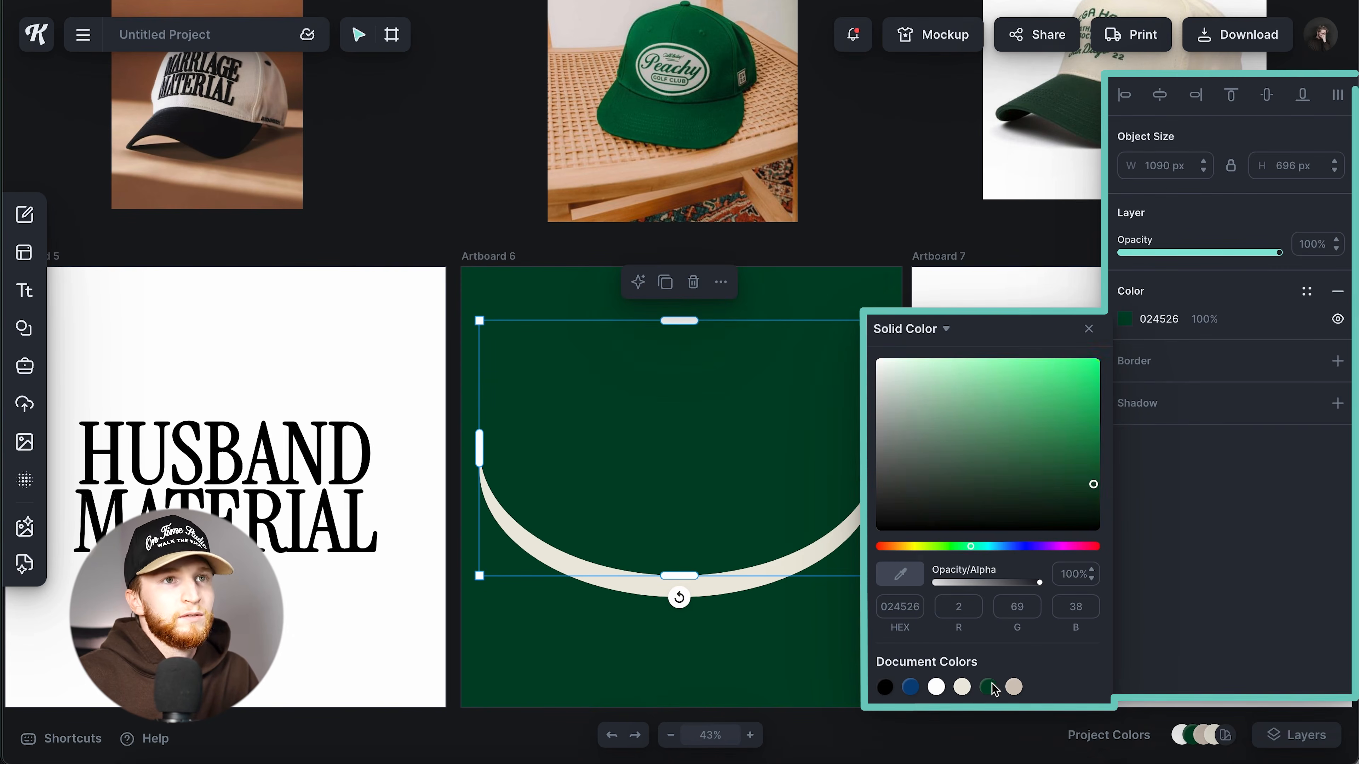
{"action": "left_click", "coordinate": [1088, 329]}
{"action": "left_click_drag", "start_coordinate": [684, 324], "coordinate": [684, 360]}
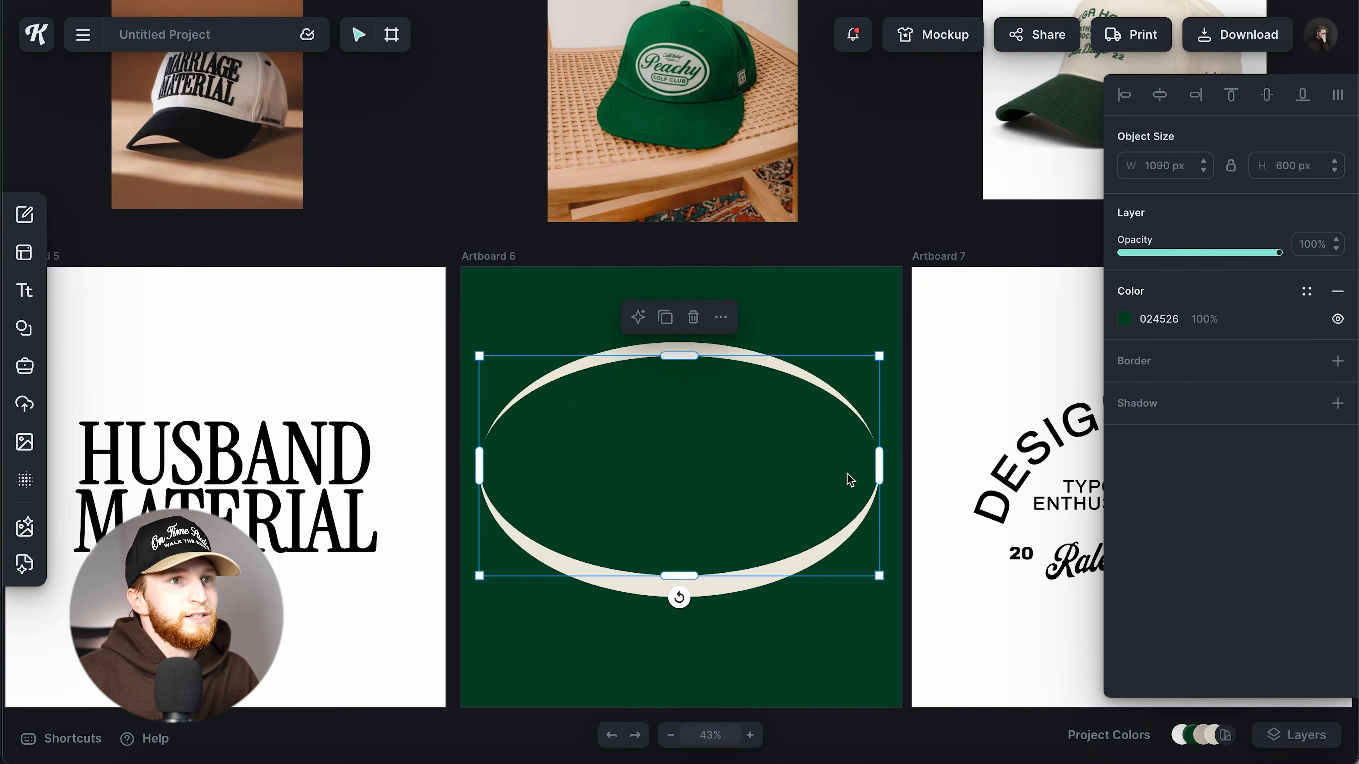
{"action": "left_click_drag", "start_coordinate": [884, 471], "coordinate": [850, 471]}
Step: Center the green oval inside the cream one and send both behind the lettering
{"action": "left_click", "coordinate": [868, 488], "text": "shift"}
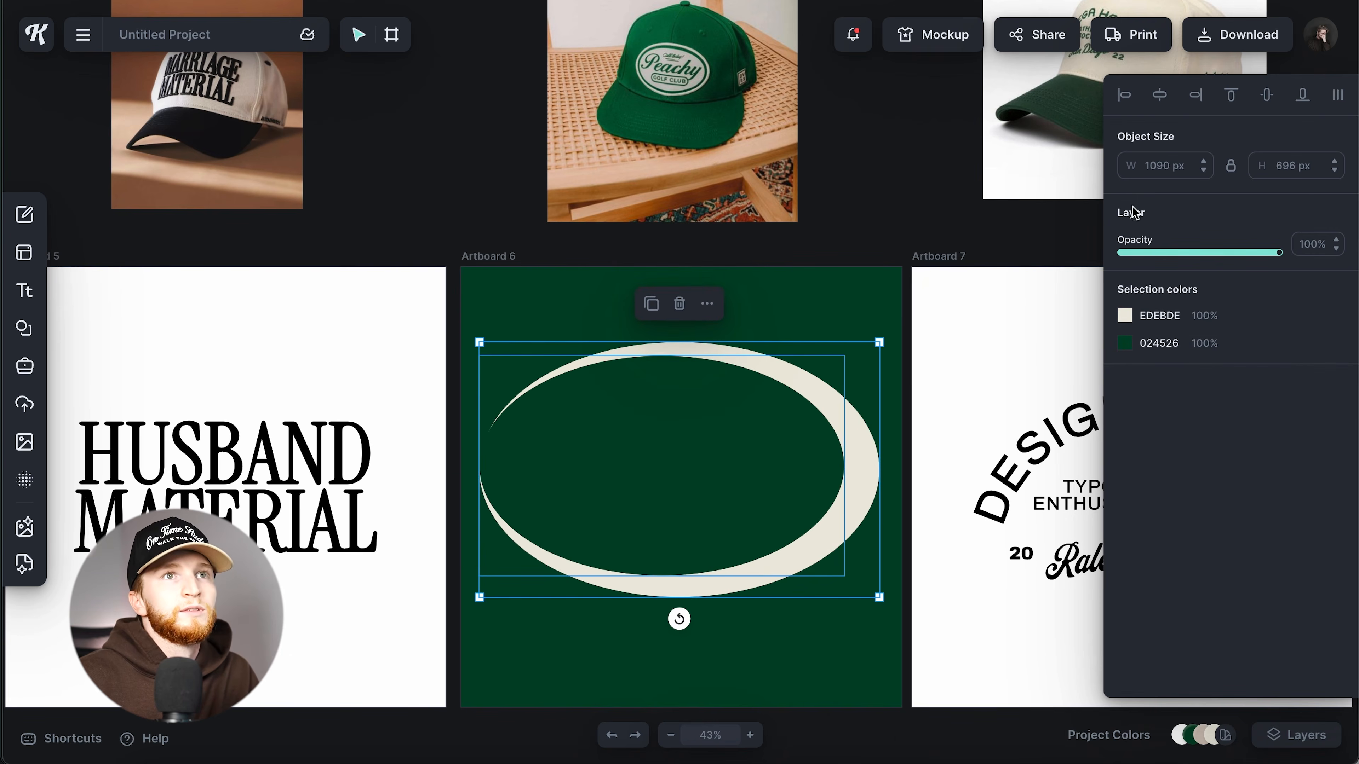
{"action": "left_click", "coordinate": [1161, 102]}
{"action": "right_click", "coordinate": [751, 538]}
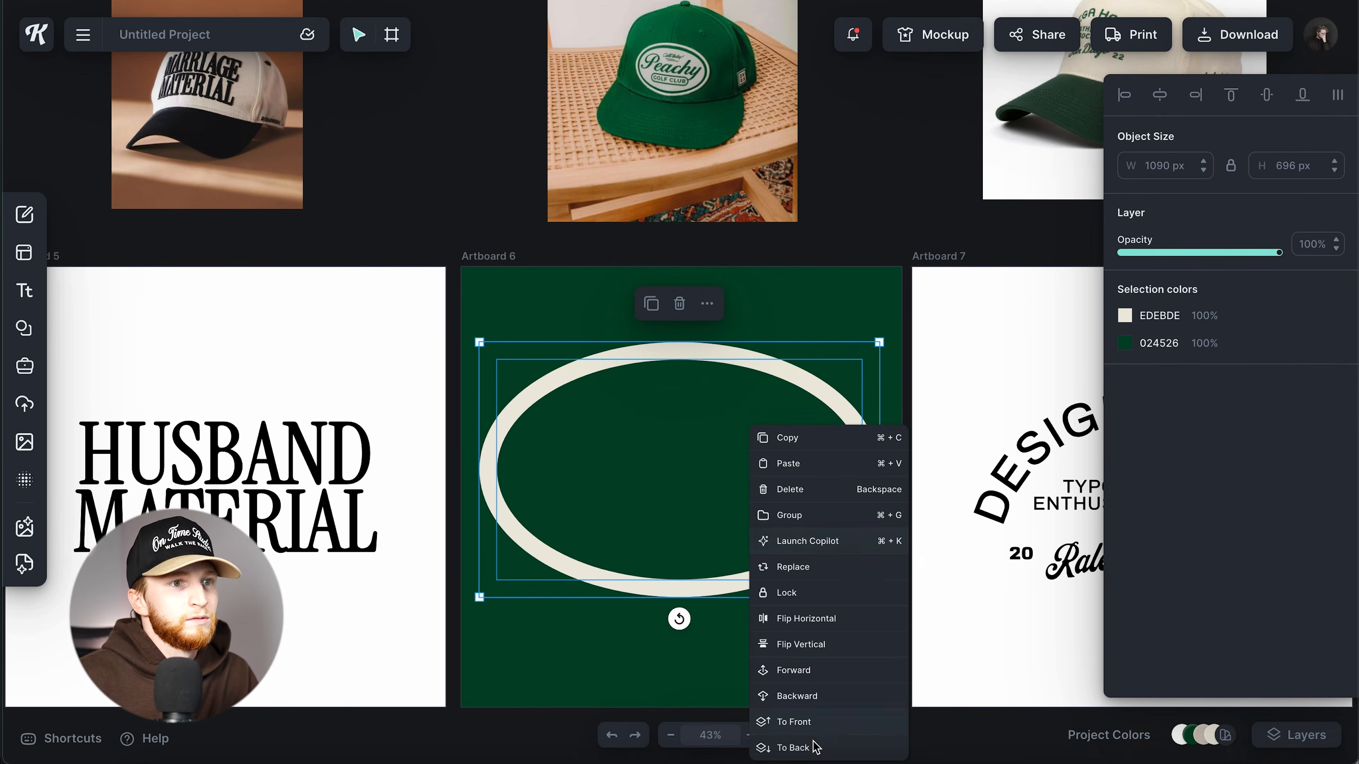
{"action": "left_click", "coordinate": [811, 750]}
Step: Enlarge the inner green oval to about 1041 by 643 px to thin the cream ring
{"action": "left_click", "coordinate": [865, 579]}
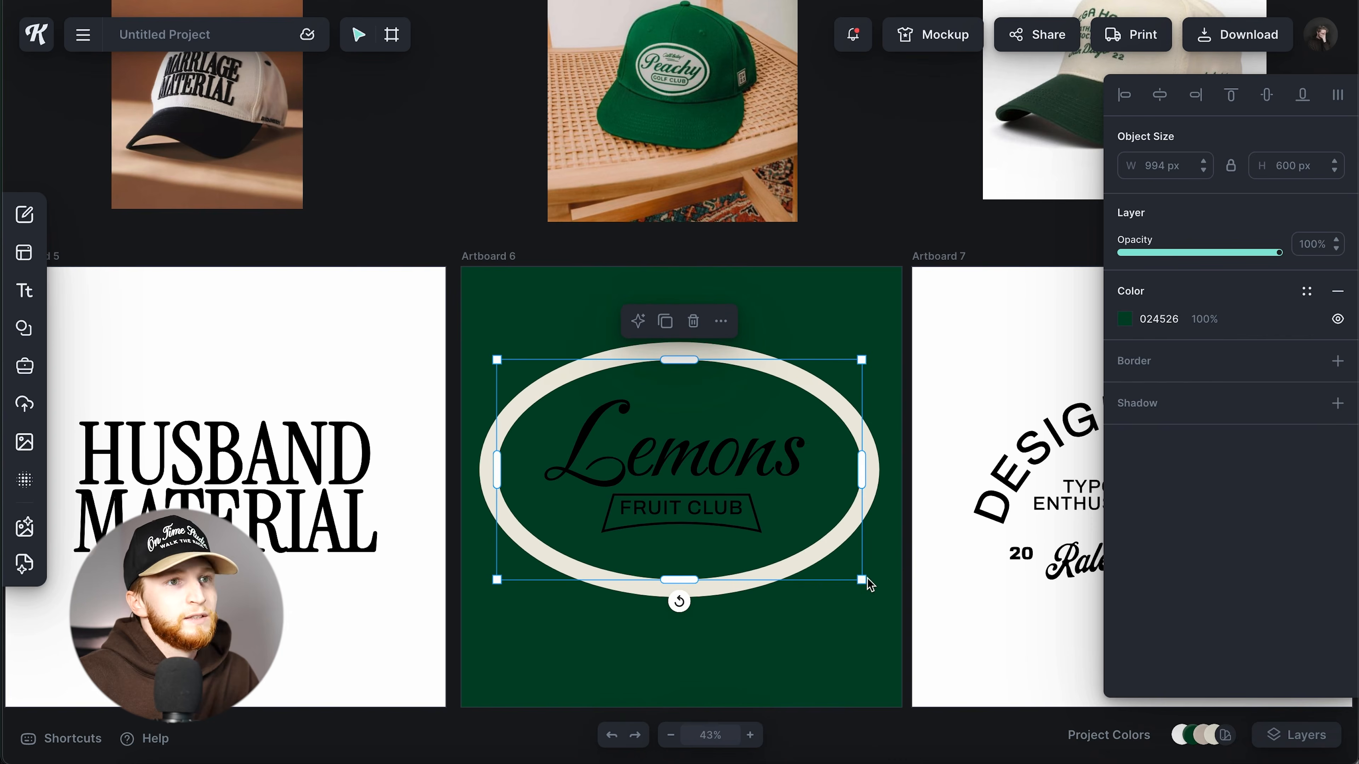
{"action": "left_click_drag", "start_coordinate": [864, 581], "coordinate": [871, 584]}
{"action": "left_click_drag", "start_coordinate": [677, 356], "coordinate": [676, 354]}
Step: Select the lettering together with the ovals and align everything to the horizontal and vertical centers
{"action": "left_click_drag", "start_coordinate": [892, 607], "coordinate": [835, 420]}
{"action": "left_click", "coordinate": [1161, 96]}
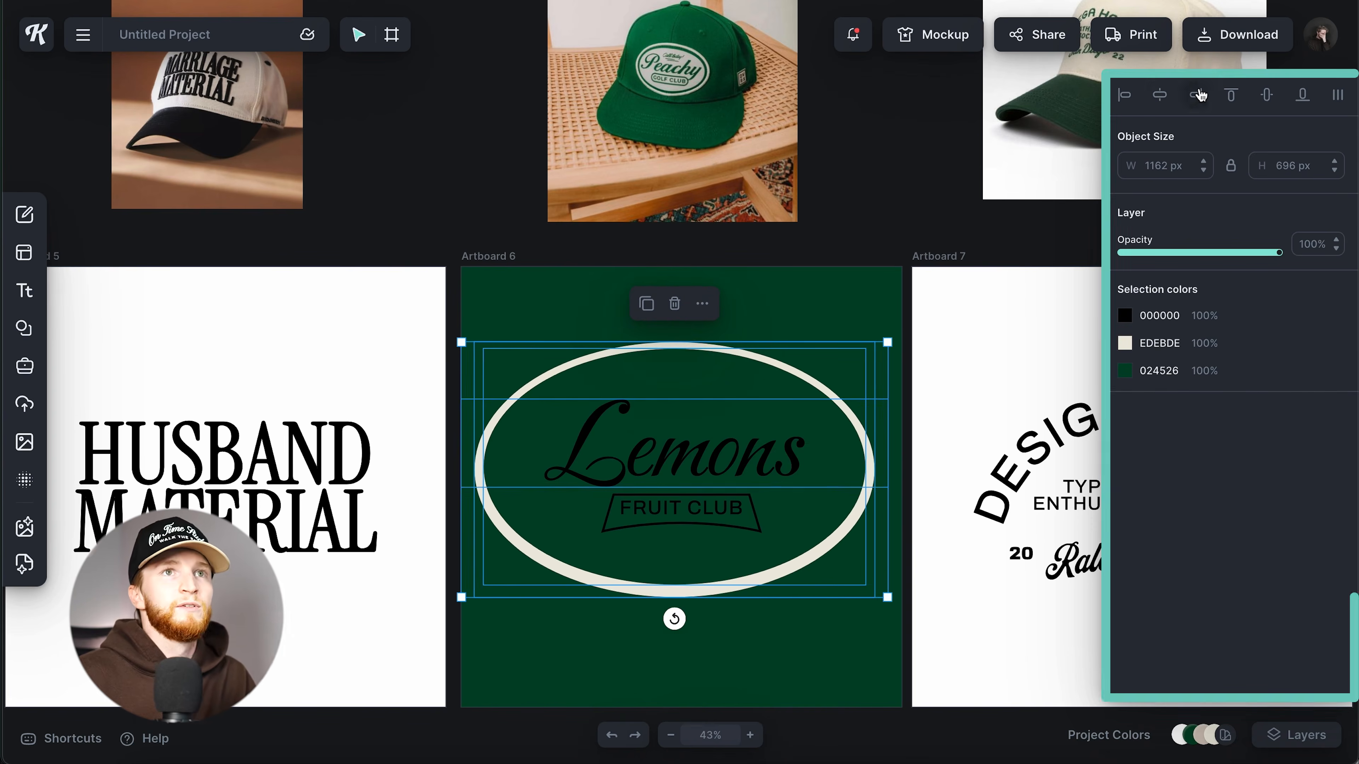
{"action": "left_click", "coordinate": [1268, 96]}
{"action": "left_click", "coordinate": [816, 274]}
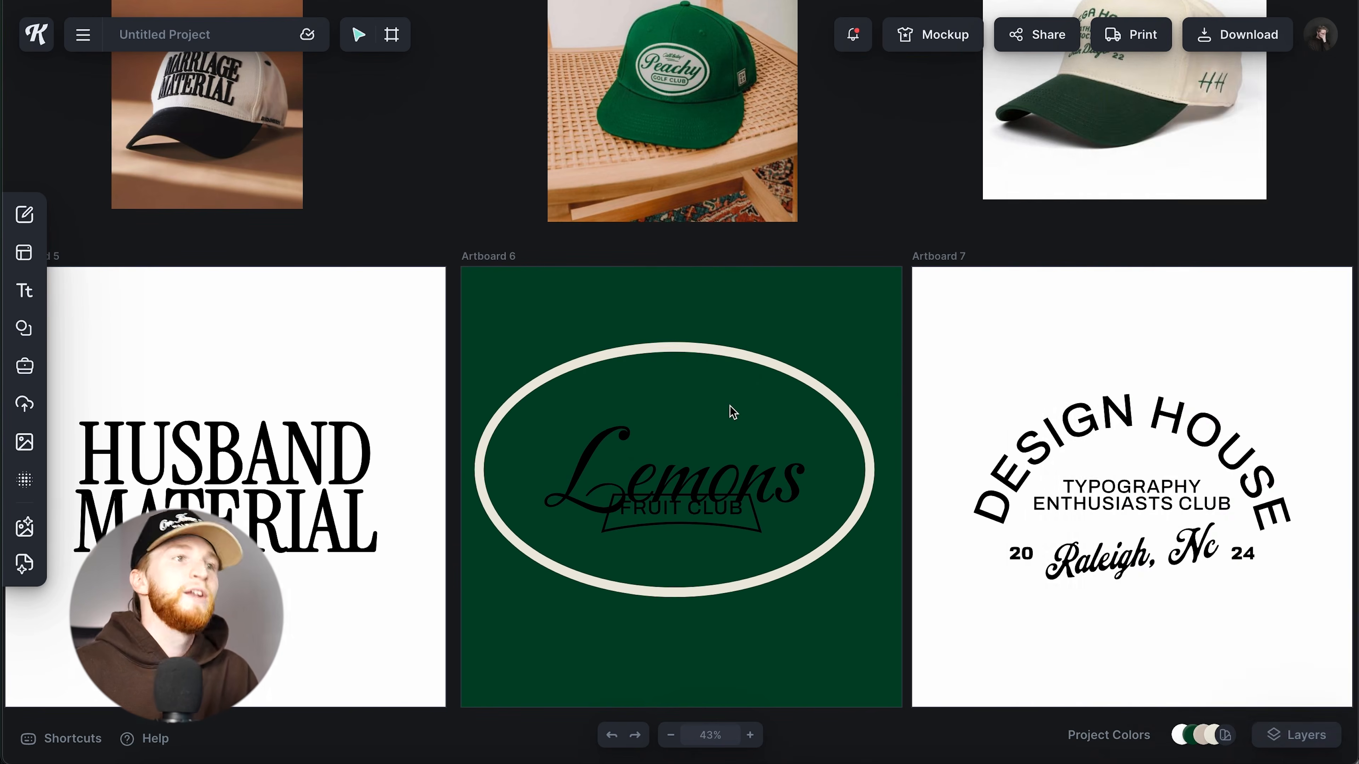
Step: Duplicate the inner green oval above the original and recolor the copy to cream EDEBDE
{"action": "left_click", "coordinate": [730, 404]}
{"action": "left_click_drag", "start_coordinate": [730, 404], "coordinate": [730, 336]}
{"action": "left_click", "coordinate": [1124, 319]}
{"action": "left_click", "coordinate": [1013, 687]}
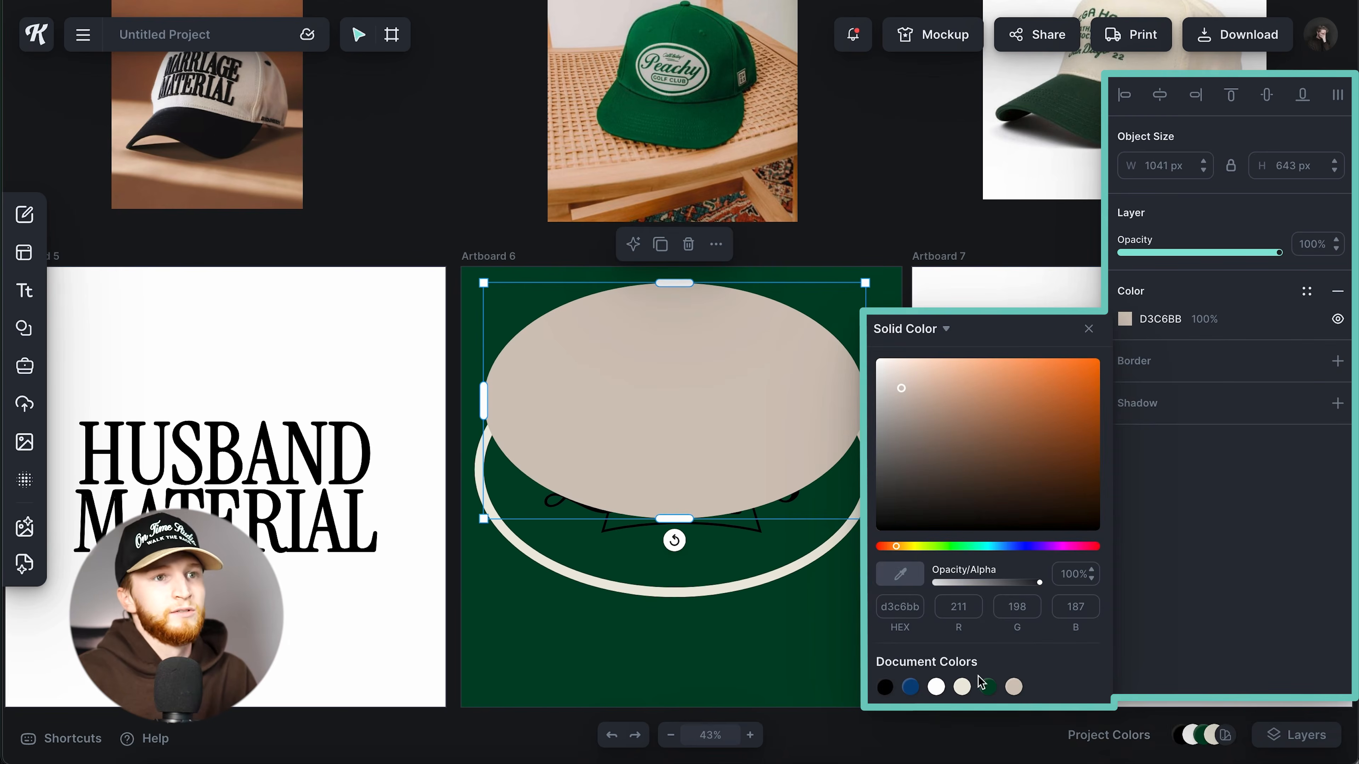
{"action": "left_click", "coordinate": [969, 686]}
{"action": "left_click", "coordinate": [1093, 329]}
Step: Move the new cream oval over the ring and center the ovals on Artboard 6
{"action": "left_click_drag", "start_coordinate": [813, 410], "coordinate": [804, 444]}
{"action": "left_click", "coordinate": [1159, 94]}
{"action": "left_click", "coordinate": [1266, 95]}
{"action": "left_click", "coordinate": [779, 388]}
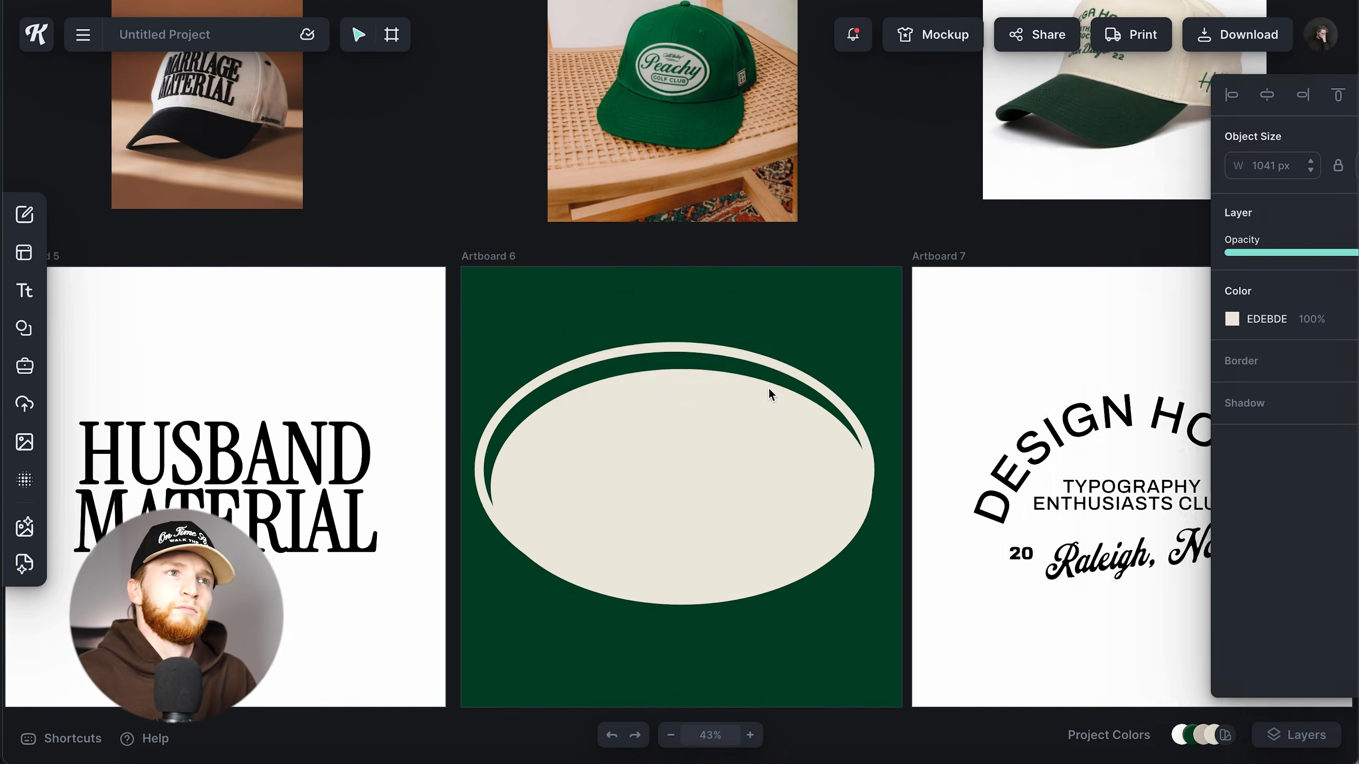
{"action": "left_click", "coordinate": [1159, 95]}
{"action": "left_click", "coordinate": [1266, 95]}
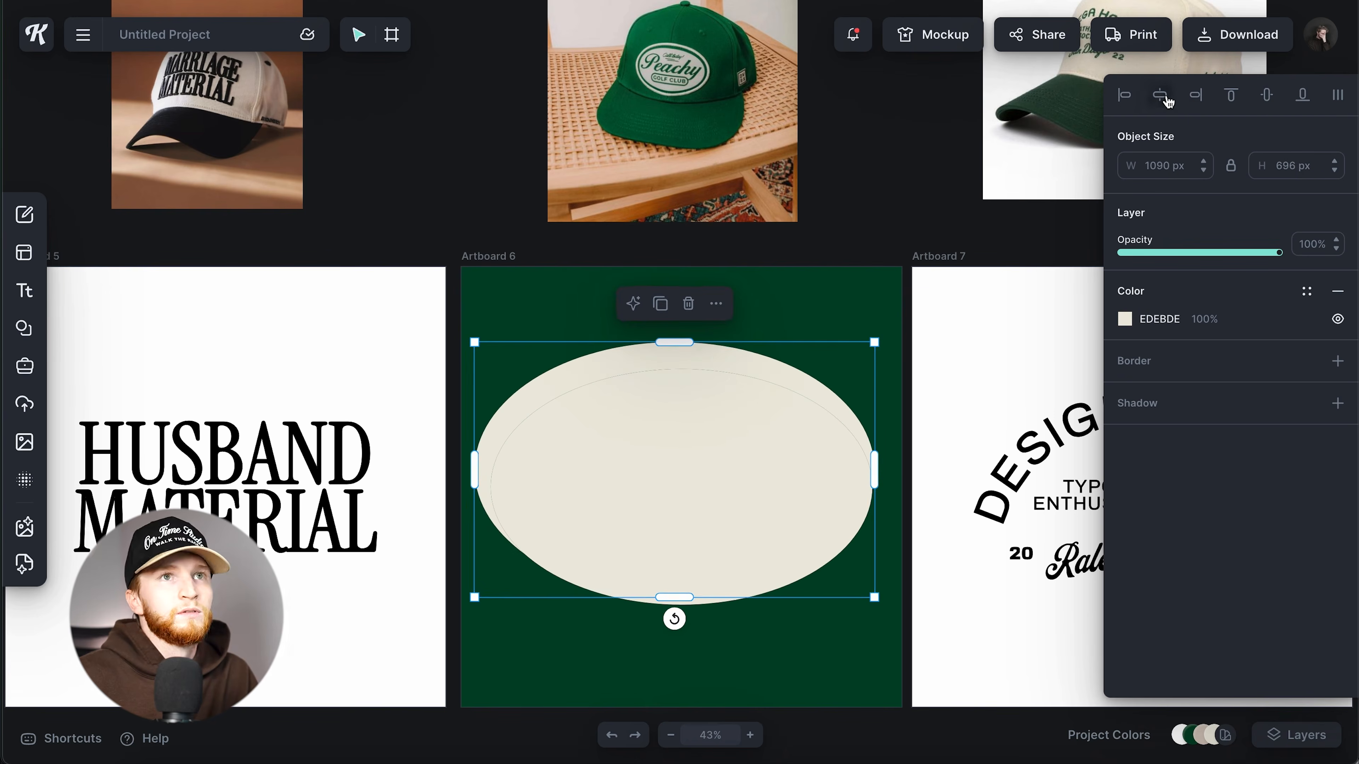
Step: Resize the front cream oval to about 978 by 592 px and center it inside the ring
{"action": "mouse_move", "coordinate": [778, 517]}
{"action": "left_mouse_down"}
{"action": "mouse_move", "coordinate": [683, 434]}
{"action": "mouse_move", "coordinate": [764, 510]}
{"action": "left_mouse_up"}
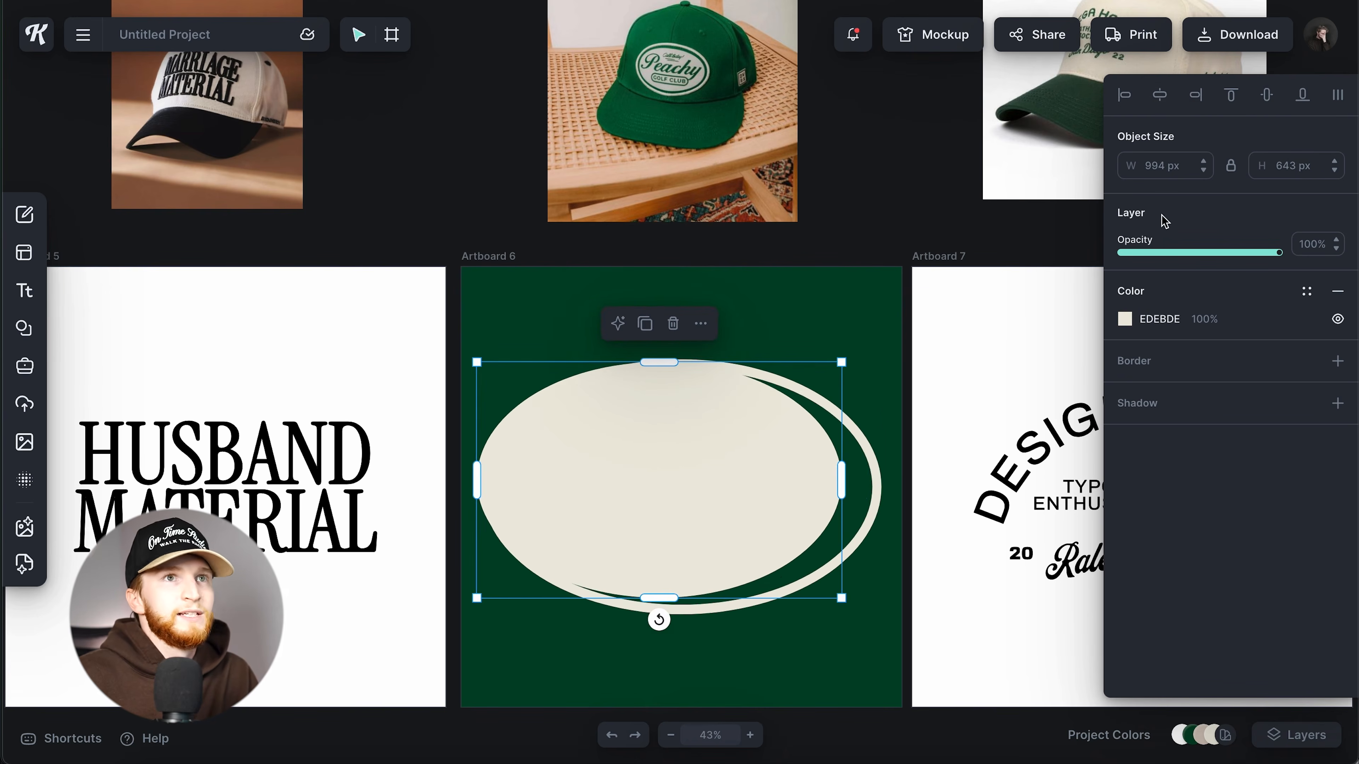
{"action": "left_click", "coordinate": [1168, 105]}
{"action": "left_click", "coordinate": [1266, 95]}
{"action": "left_click_drag", "start_coordinate": [684, 370], "coordinate": [683, 376]}
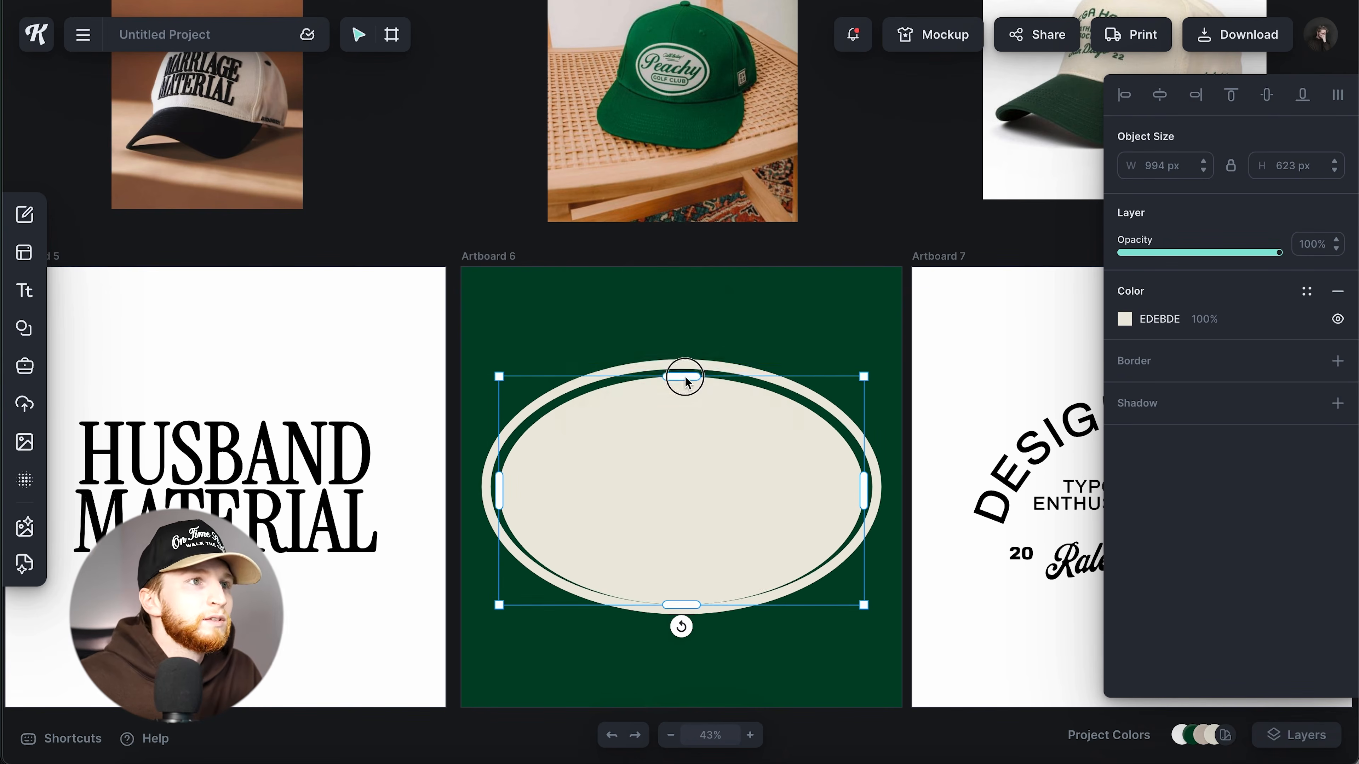
{"action": "left_click_drag", "start_coordinate": [677, 609], "coordinate": [677, 595]}
{"action": "left_click_drag", "start_coordinate": [863, 485], "coordinate": [858, 484]}
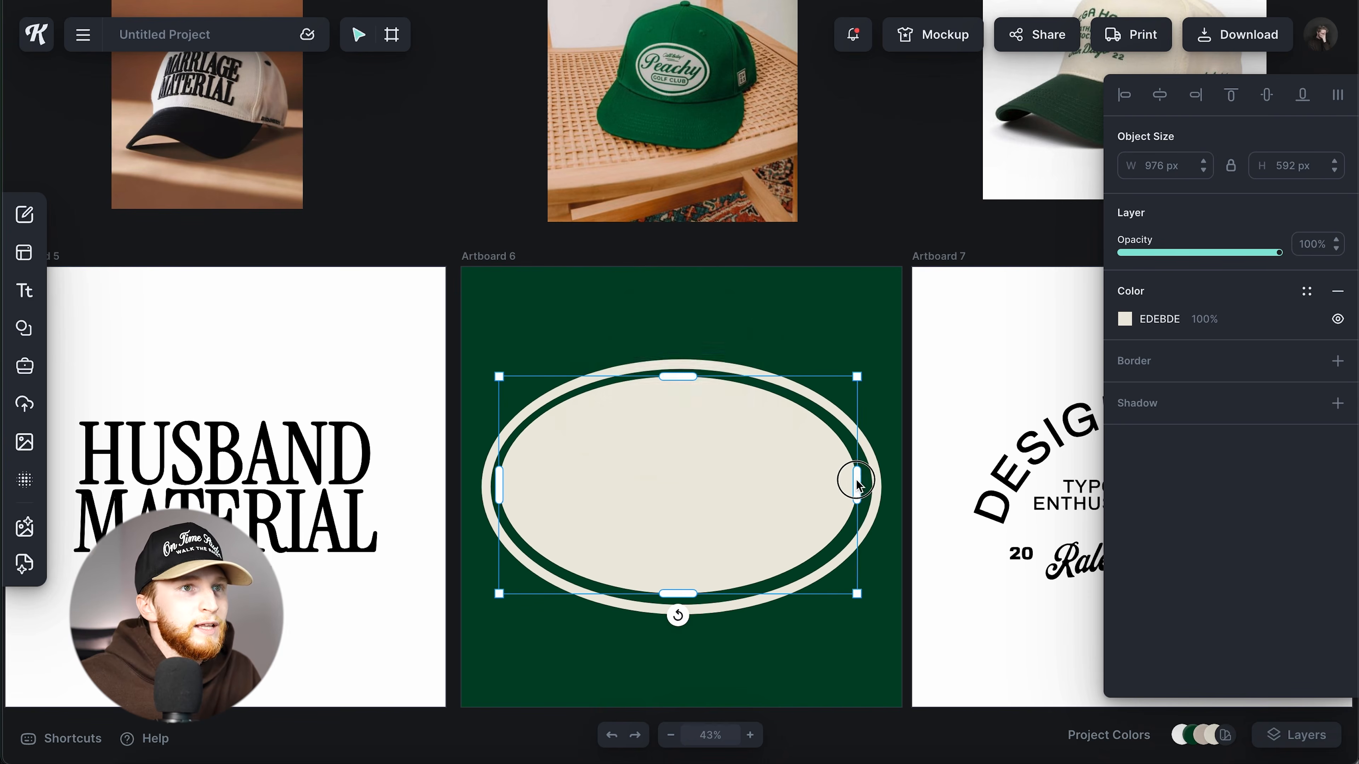
{"action": "left_click", "coordinate": [1160, 98]}
{"action": "left_click", "coordinate": [1266, 96]}
Step: Send the front cream oval backward until it sits behind the Lemons and FRUIT CLUB lettering
{"action": "right_click", "coordinate": [752, 446]}
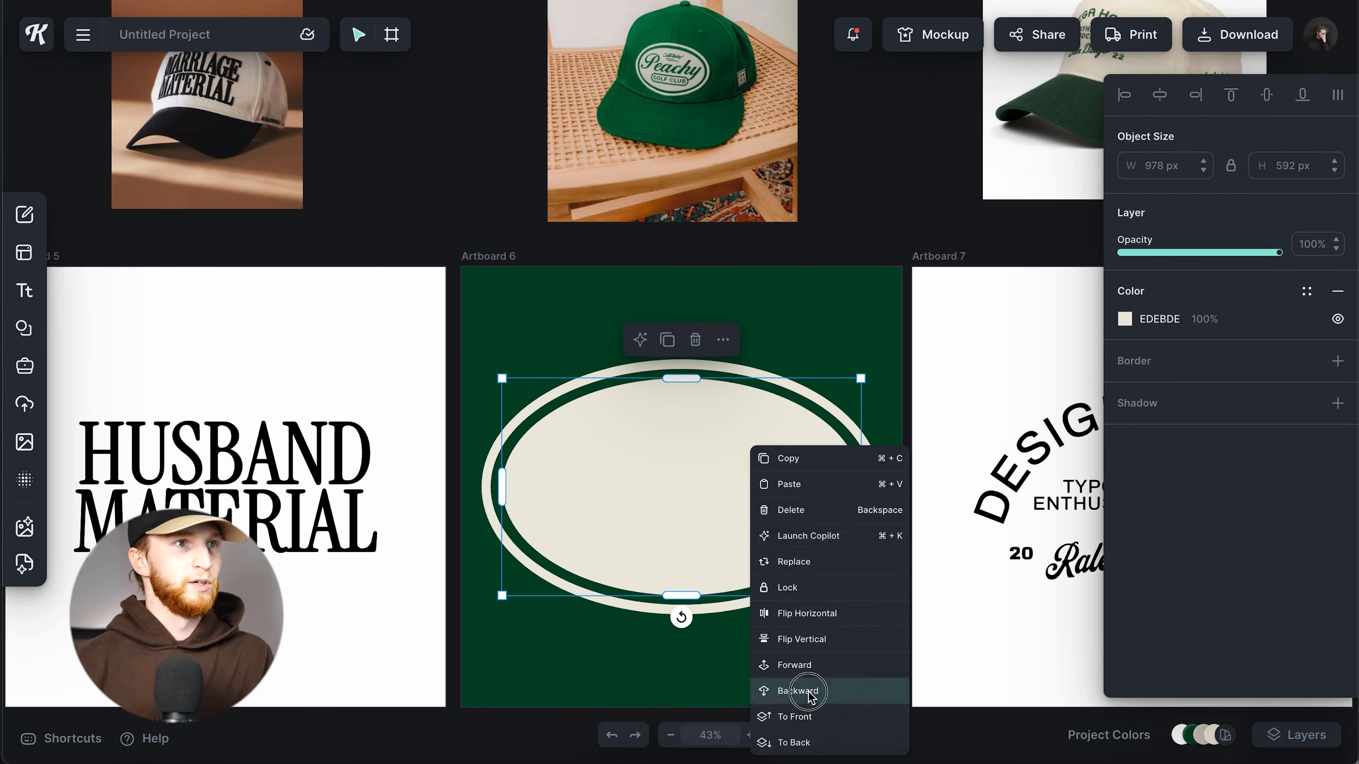
{"action": "left_click", "coordinate": [797, 691]}
{"action": "right_click", "coordinate": [805, 522]}
{"action": "left_click", "coordinate": [865, 696]}
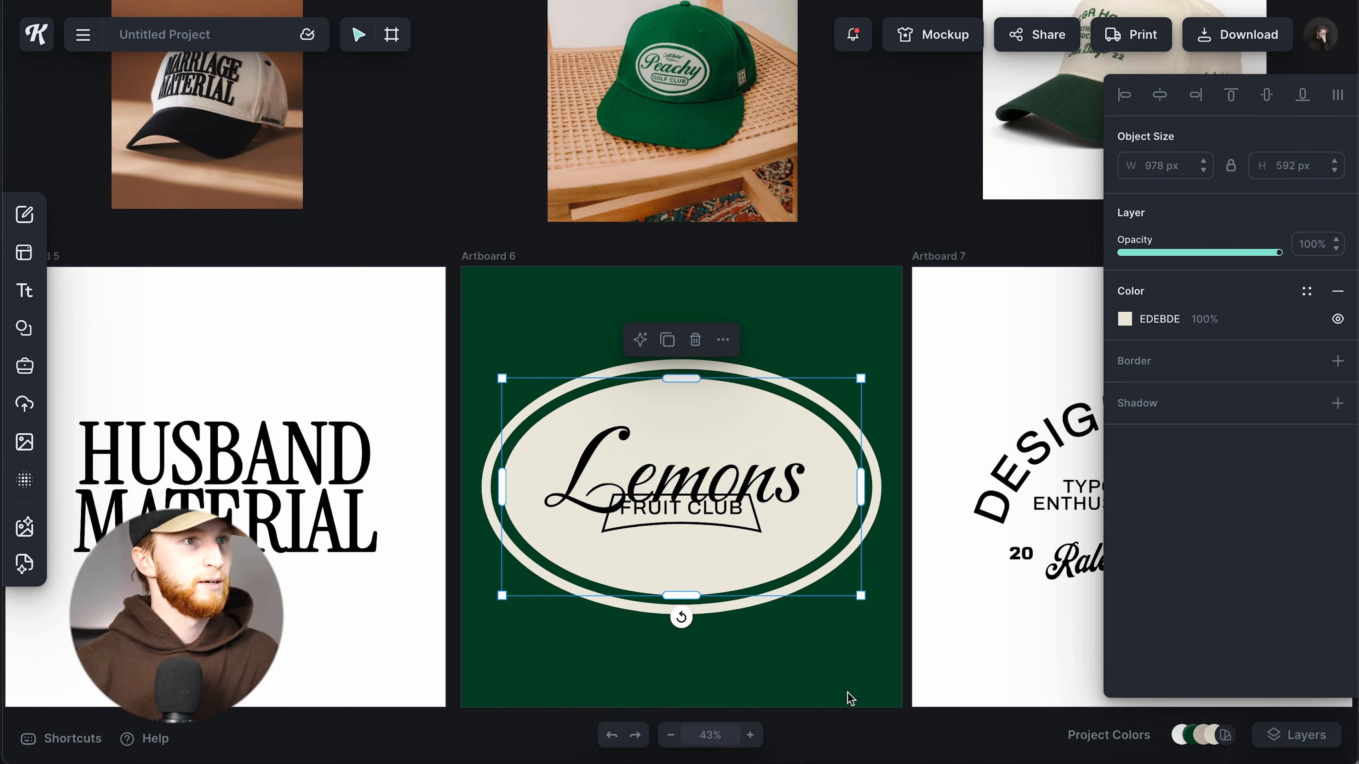
Step: Recolor the Lemons text and the FRUIT CLUB badge from black to the dark green document color 024526
{"action": "left_click", "coordinate": [759, 516]}
{"action": "left_click", "coordinate": [754, 482], "text": "shift"}
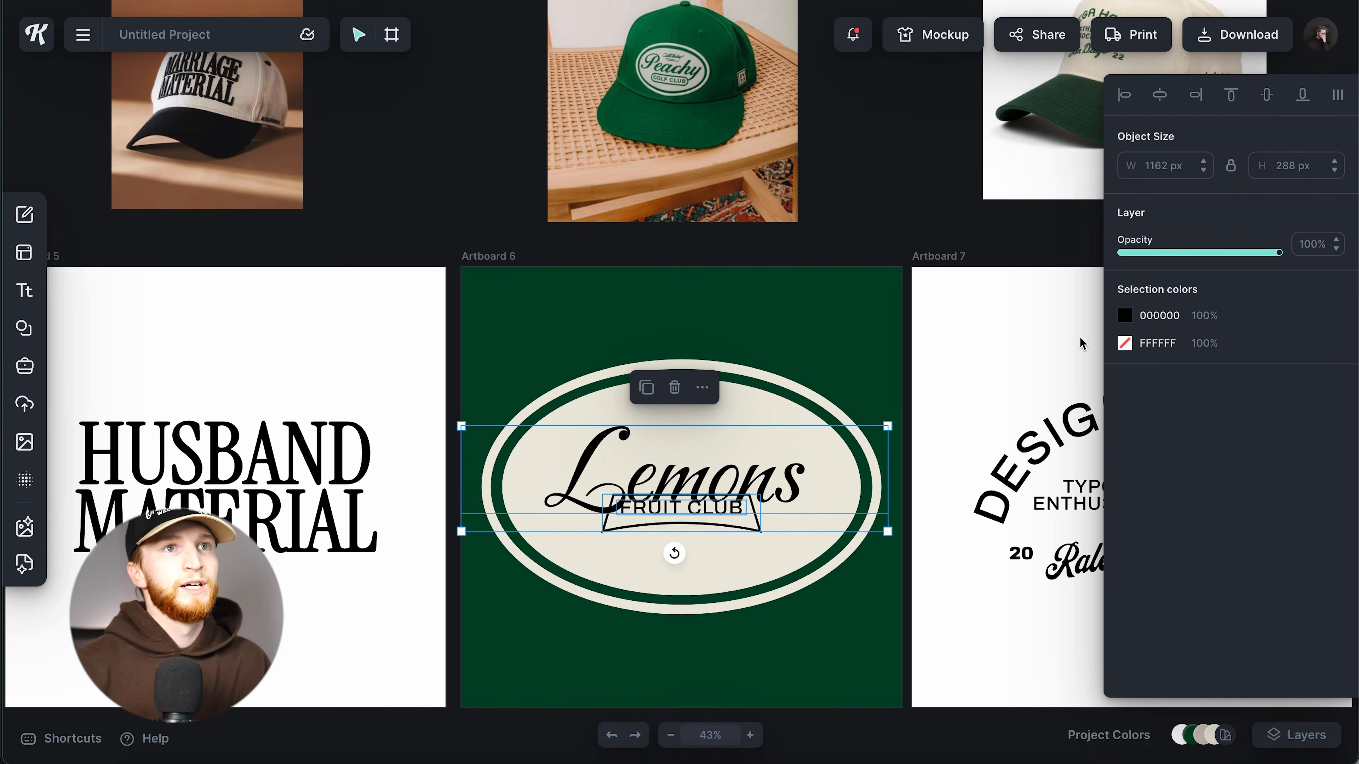
{"action": "left_click", "coordinate": [1124, 315]}
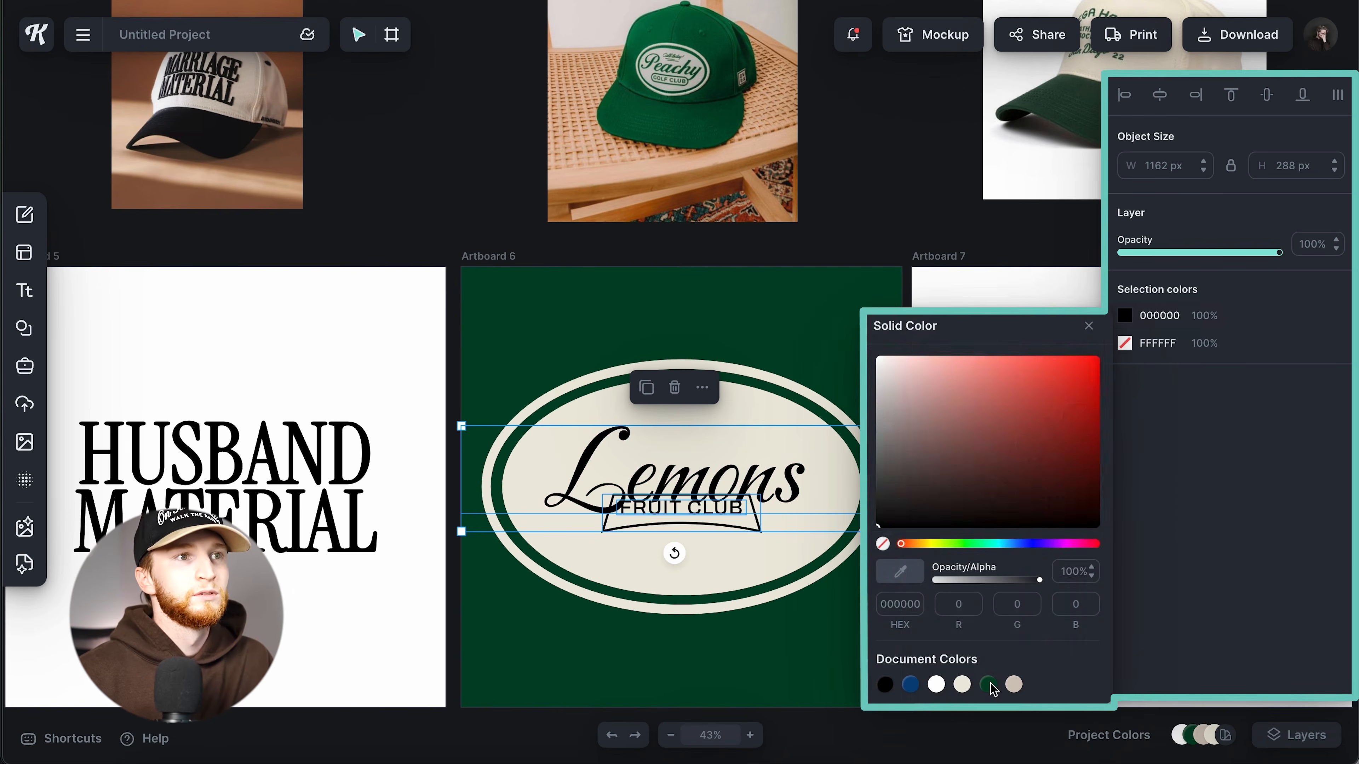
{"action": "left_click", "coordinate": [988, 684]}
{"action": "left_click", "coordinate": [1088, 326]}
{"action": "left_click", "coordinate": [776, 626]}
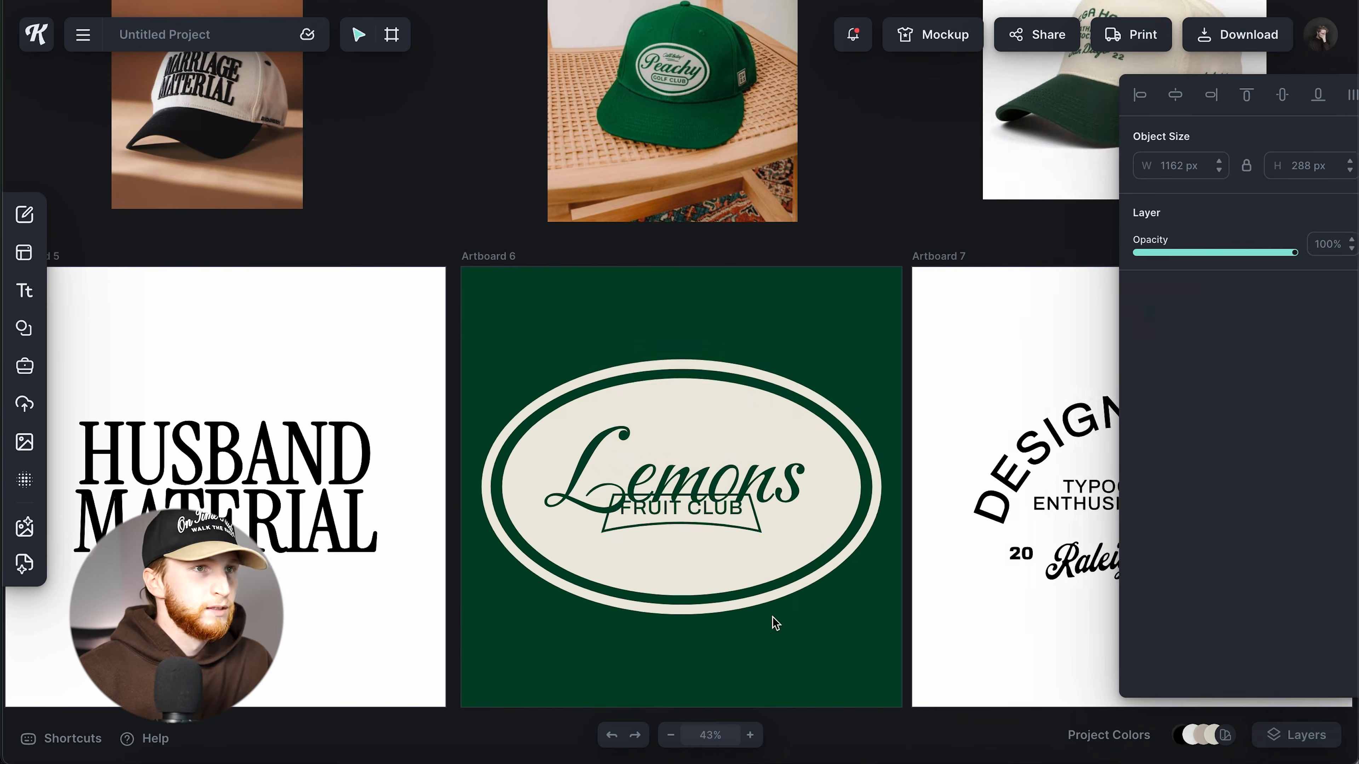
Step: Move the FRUIT CLUB badge below Lemons and enlarge the Lemons text to a font size of 344
{"action": "left_click_drag", "start_coordinate": [721, 527], "coordinate": [719, 558]}
{"action": "left_click", "coordinate": [767, 490]}
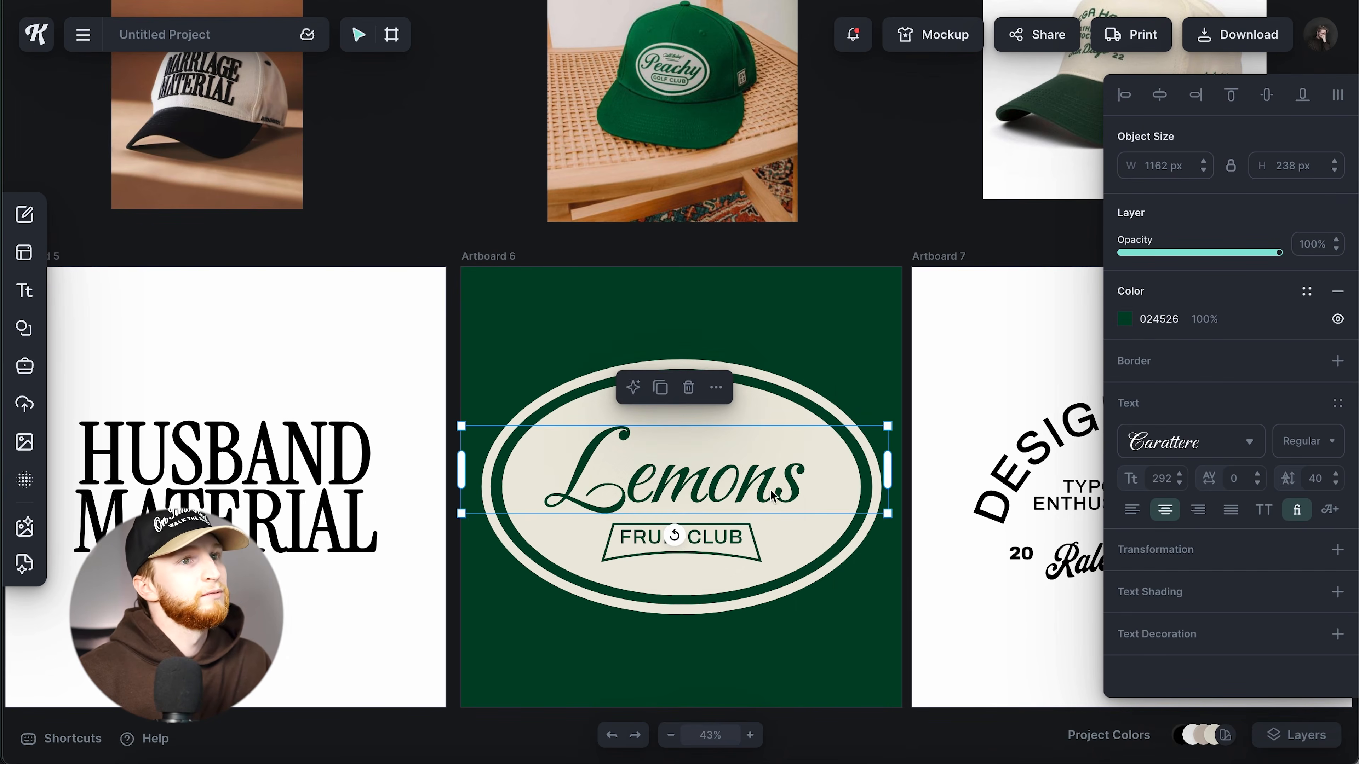
{"action": "left_click_drag", "start_coordinate": [891, 517], "coordinate": [914, 521]}
{"action": "left_click_drag", "start_coordinate": [807, 493], "coordinate": [800, 494]}
{"action": "left_click_drag", "start_coordinate": [904, 519], "coordinate": [918, 522]}
Step: Apply an Angle transformation with a 33% curve to Lemons and shift it slightly down inside the oval
{"action": "left_click", "coordinate": [1198, 556]}
{"action": "scroll", "coordinate": [1201, 567], "scroll_direction": "down", "scroll_amount": 2}
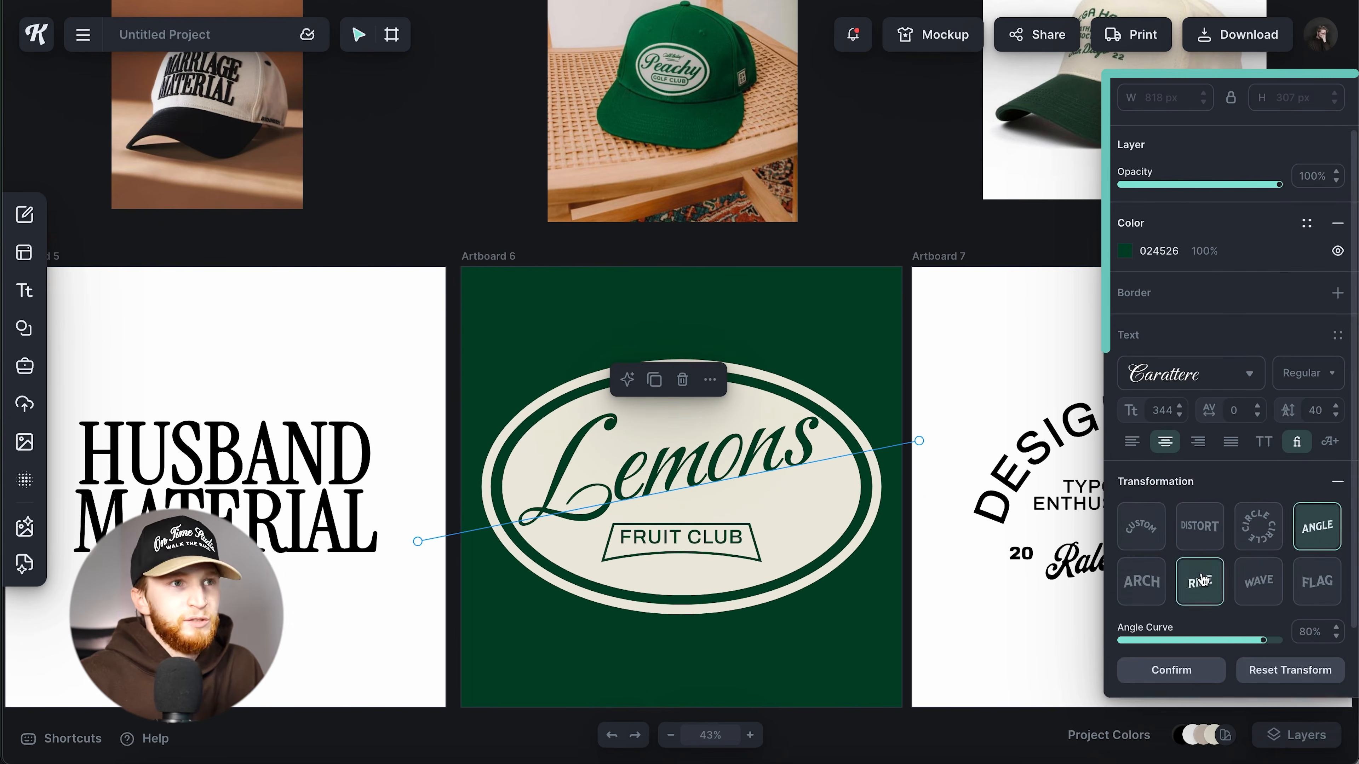
{"action": "left_click_drag", "start_coordinate": [1261, 647], "coordinate": [1225, 642]}
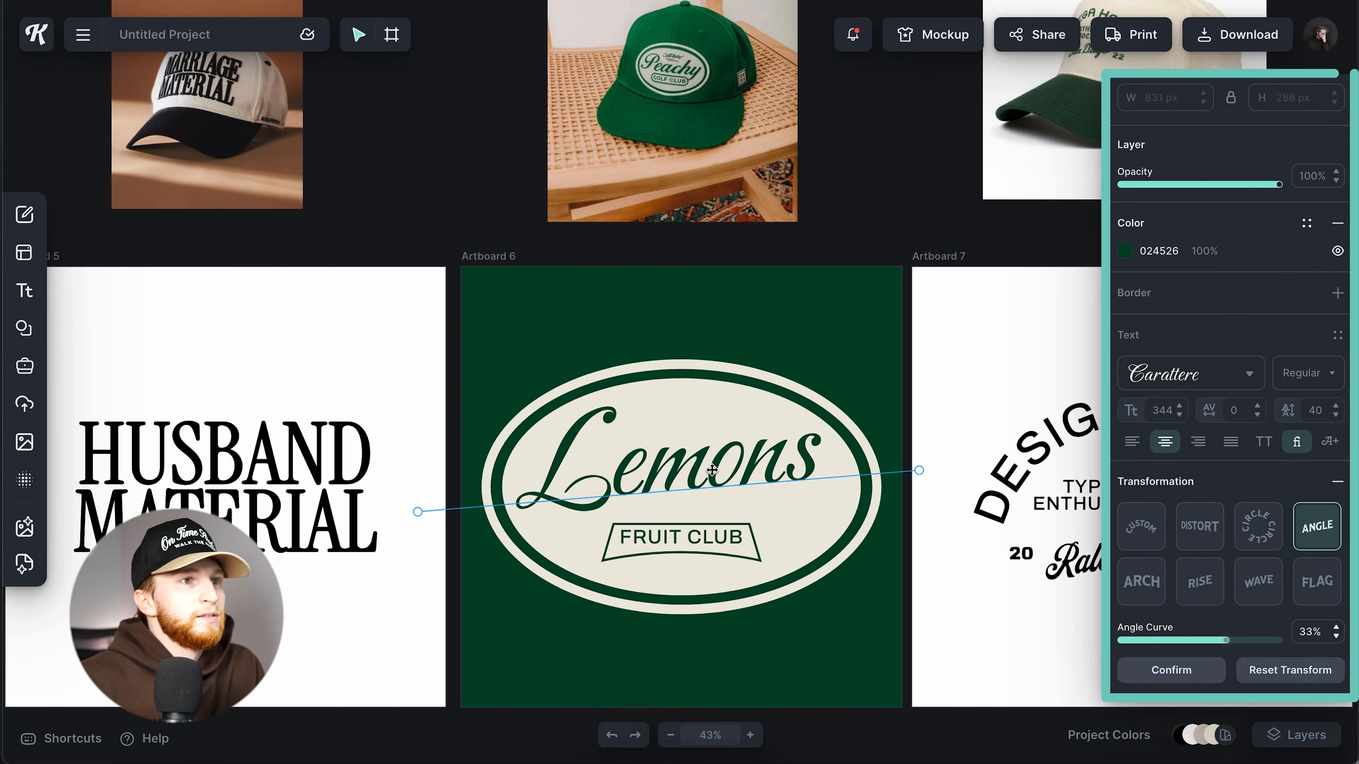
{"action": "left_click", "coordinate": [687, 475]}
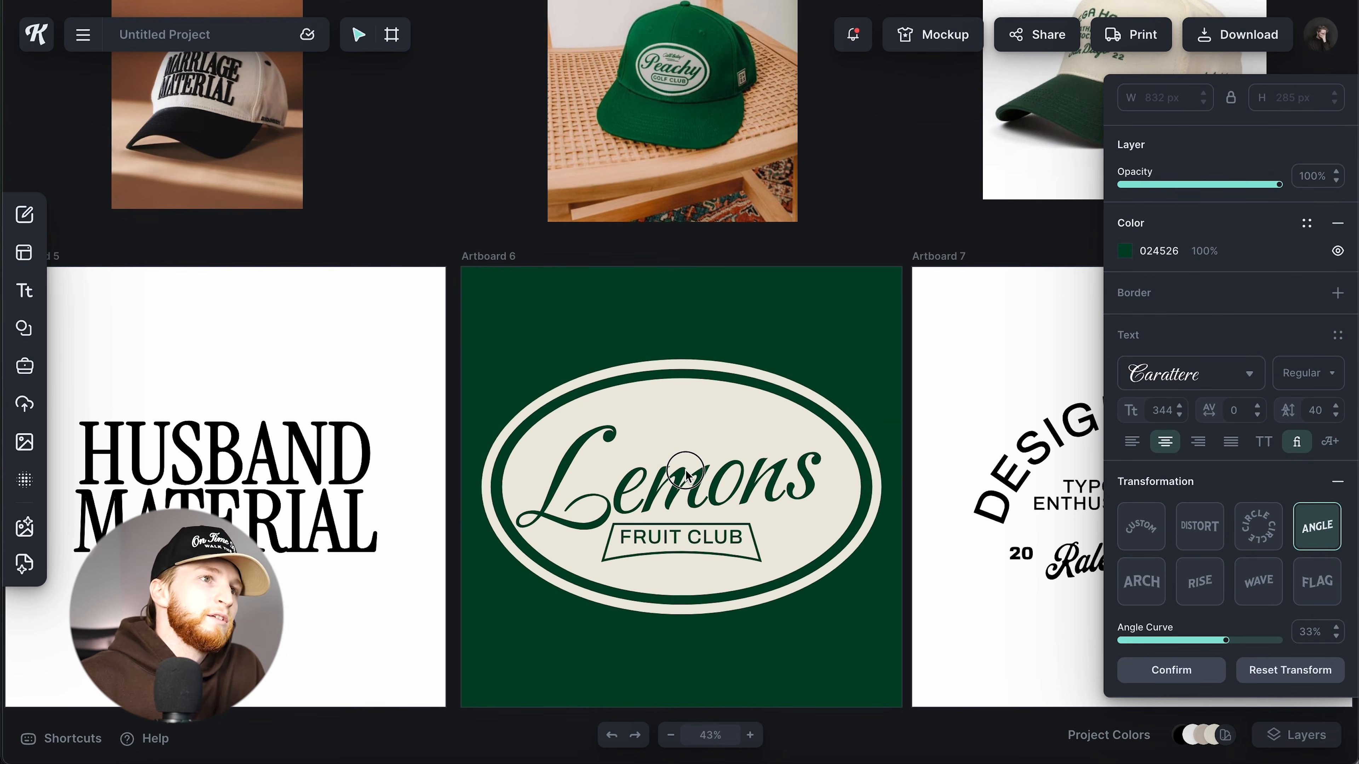
Step: Shrink the FRUIT CLUB badge slightly and center it beneath Lemons
{"action": "left_click", "coordinate": [739, 557]}
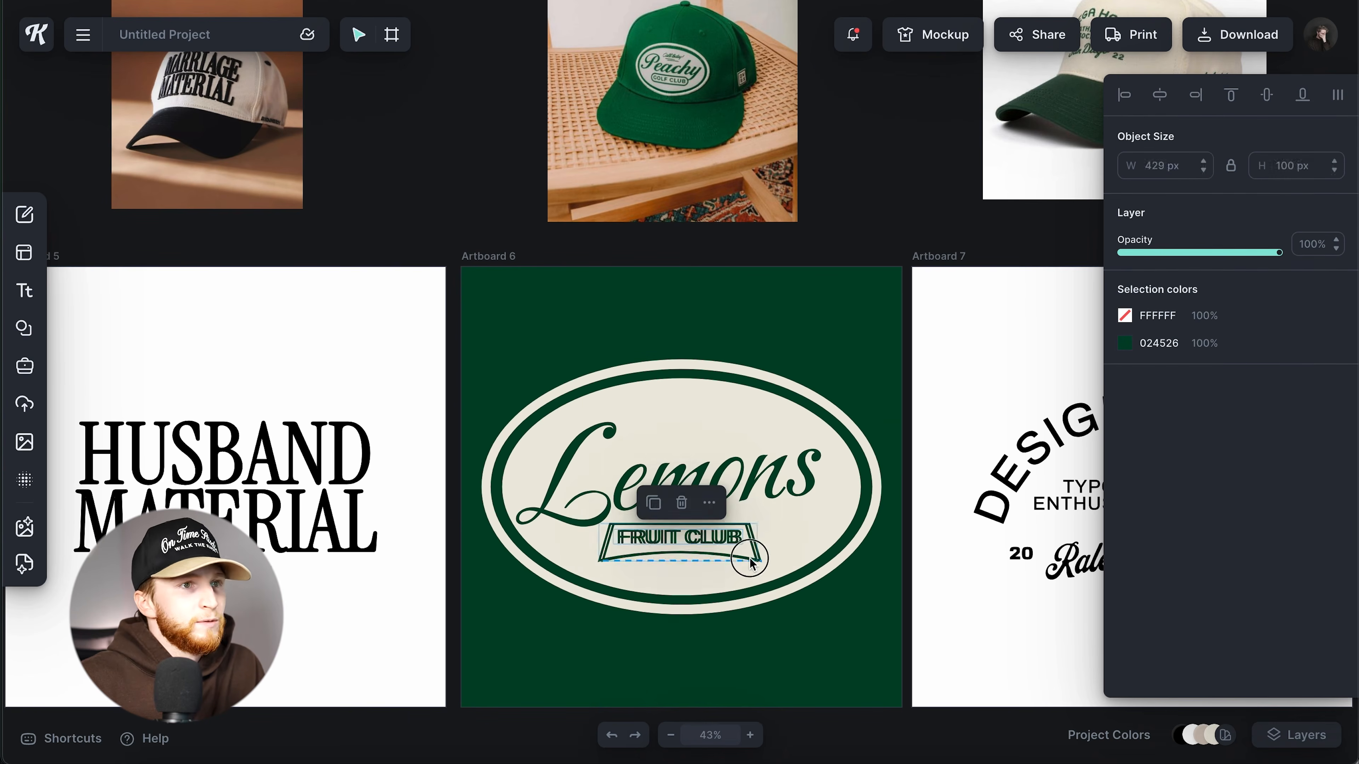
{"action": "left_click", "coordinate": [752, 559]}
{"action": "left_click", "coordinate": [758, 559]}
{"action": "left_click_drag", "start_coordinate": [760, 560], "coordinate": [705, 549]}
{"action": "left_click", "coordinate": [831, 645]}
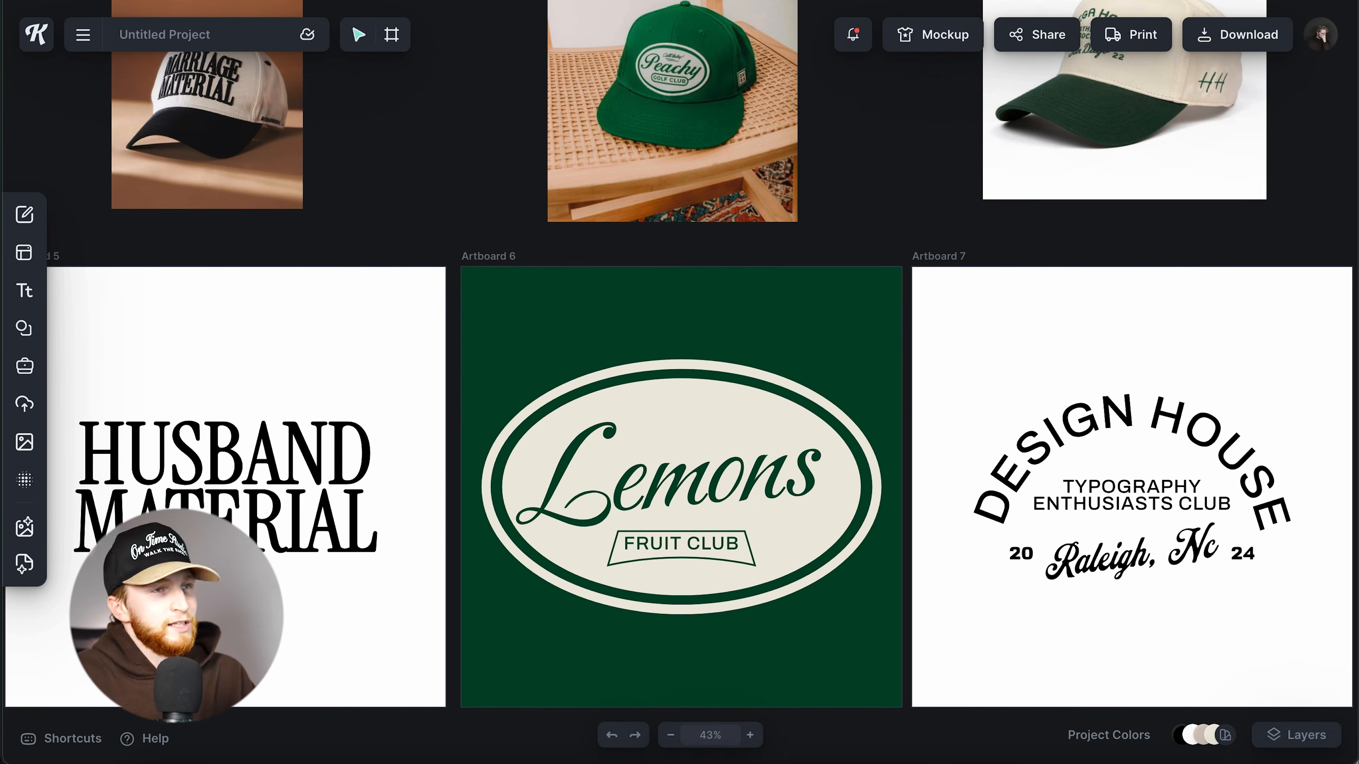
Step: Add a headline text to the empty Artboard 1
{"action": "scroll", "coordinate": [793, 373], "scroll_direction": "left", "scroll_amount": 3}
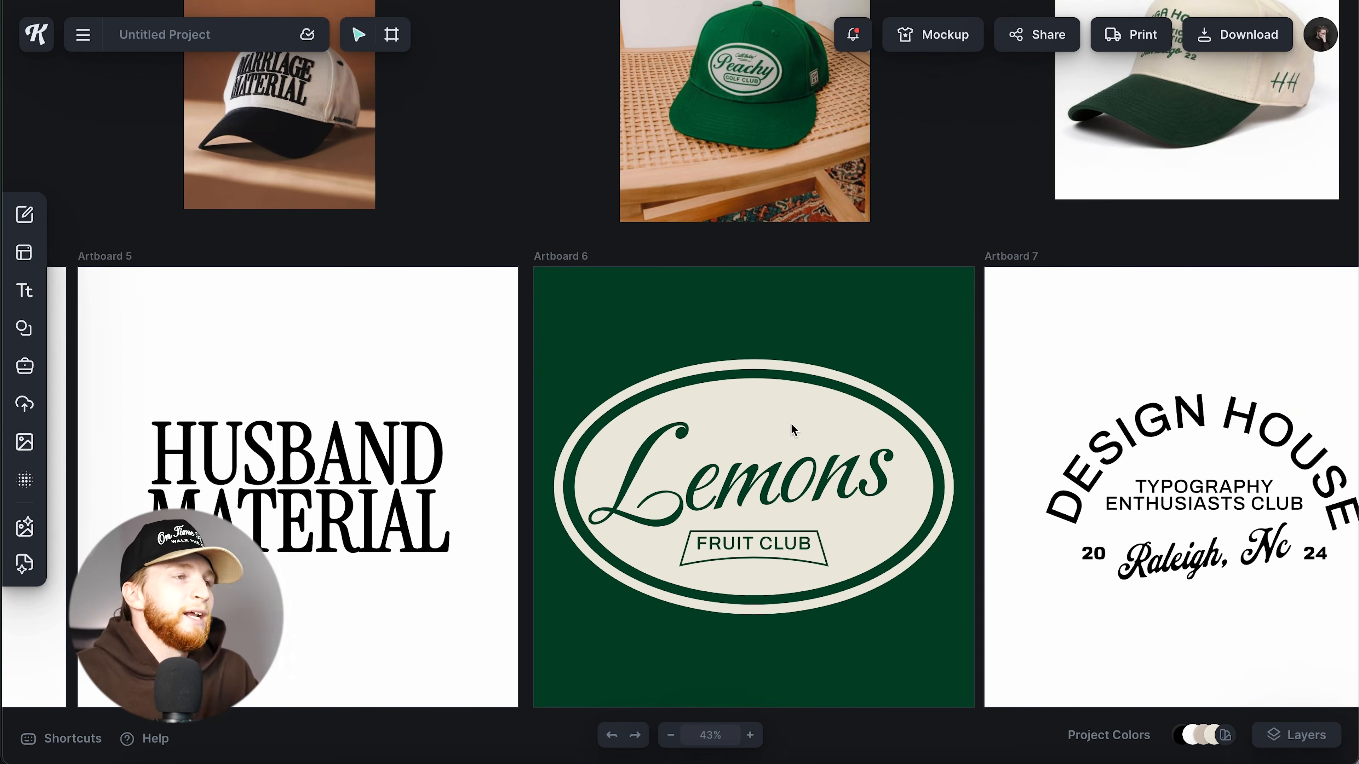
{"action": "scroll", "coordinate": [791, 422], "scroll_direction": "left", "scroll_amount": 20}
{"action": "scroll", "coordinate": [791, 423], "scroll_direction": "left", "scroll_amount": 20}
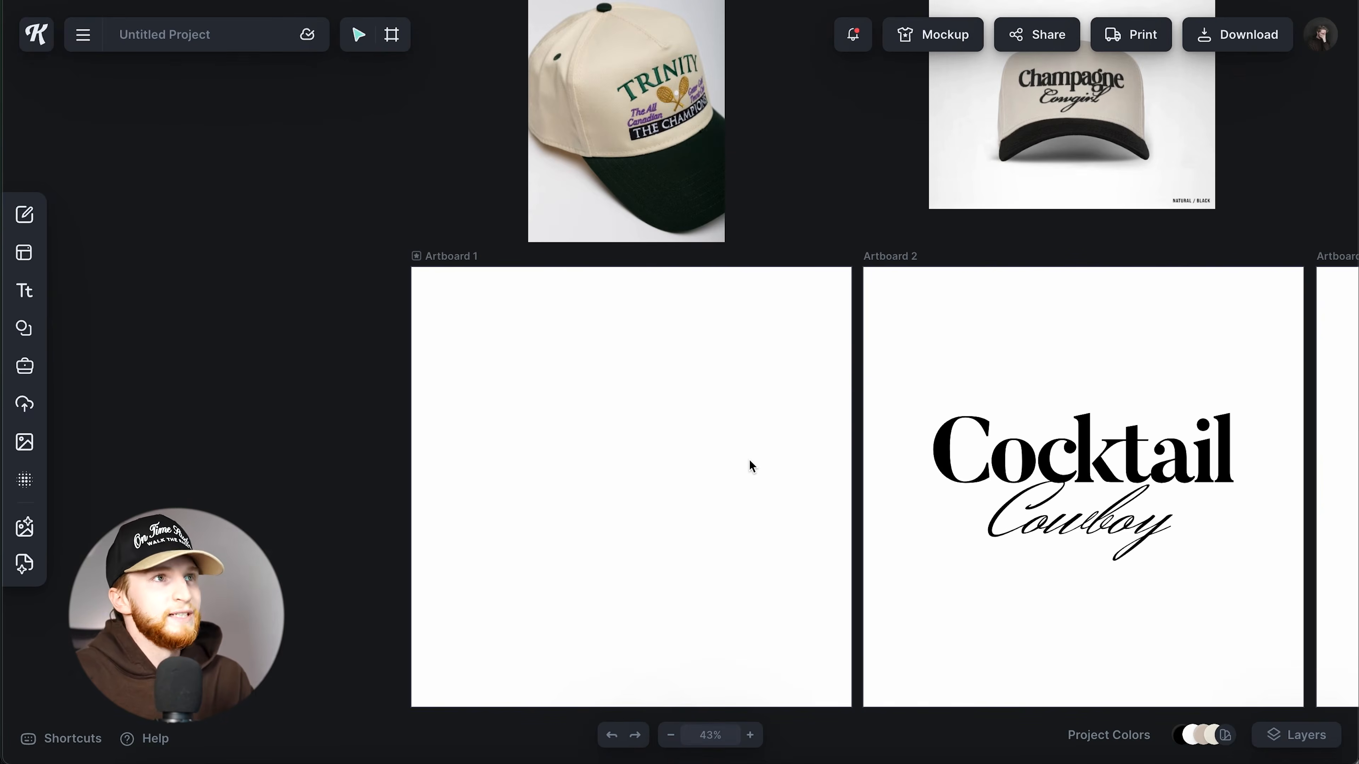
{"action": "key", "text": "t"}
Step: Try several serif typefaces on the headline and set it to Butler
{"action": "left_click", "coordinate": [1194, 450]}
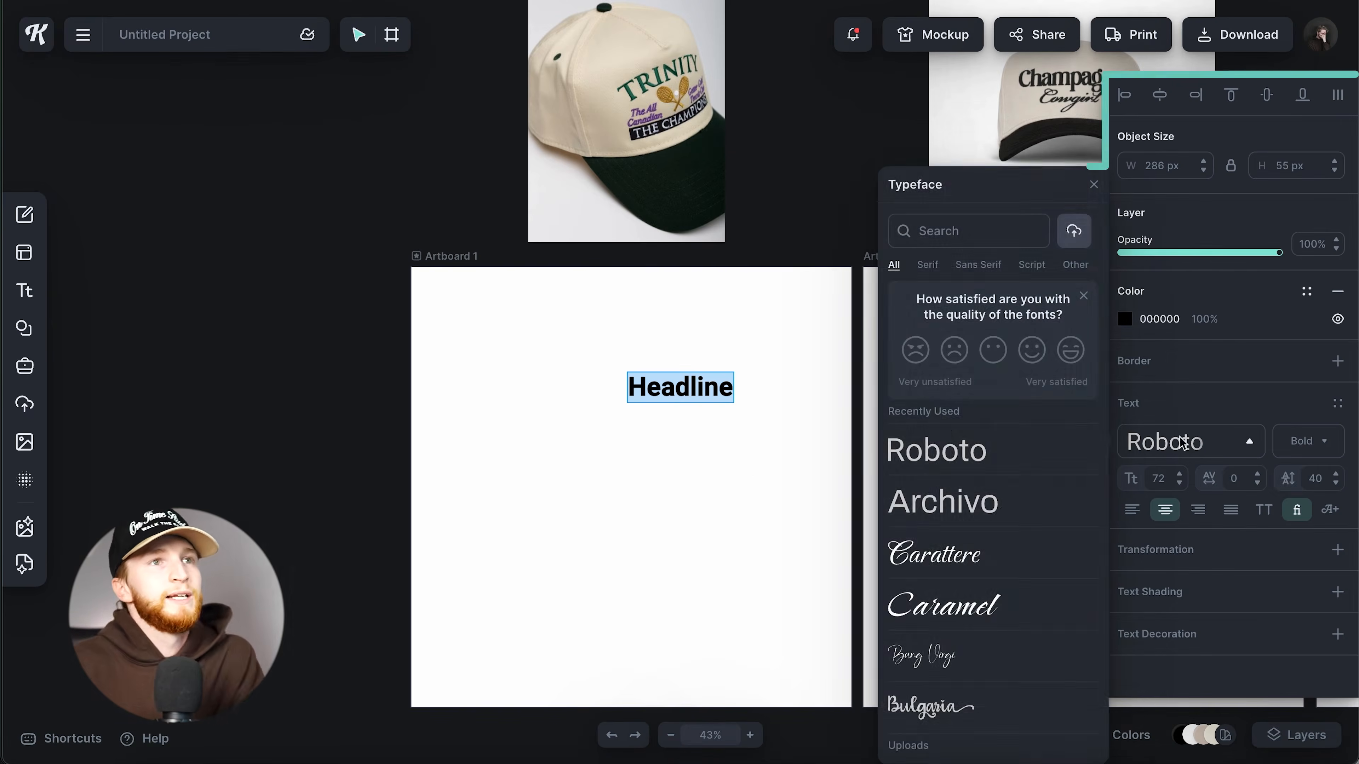
{"action": "left_click", "coordinate": [926, 264]}
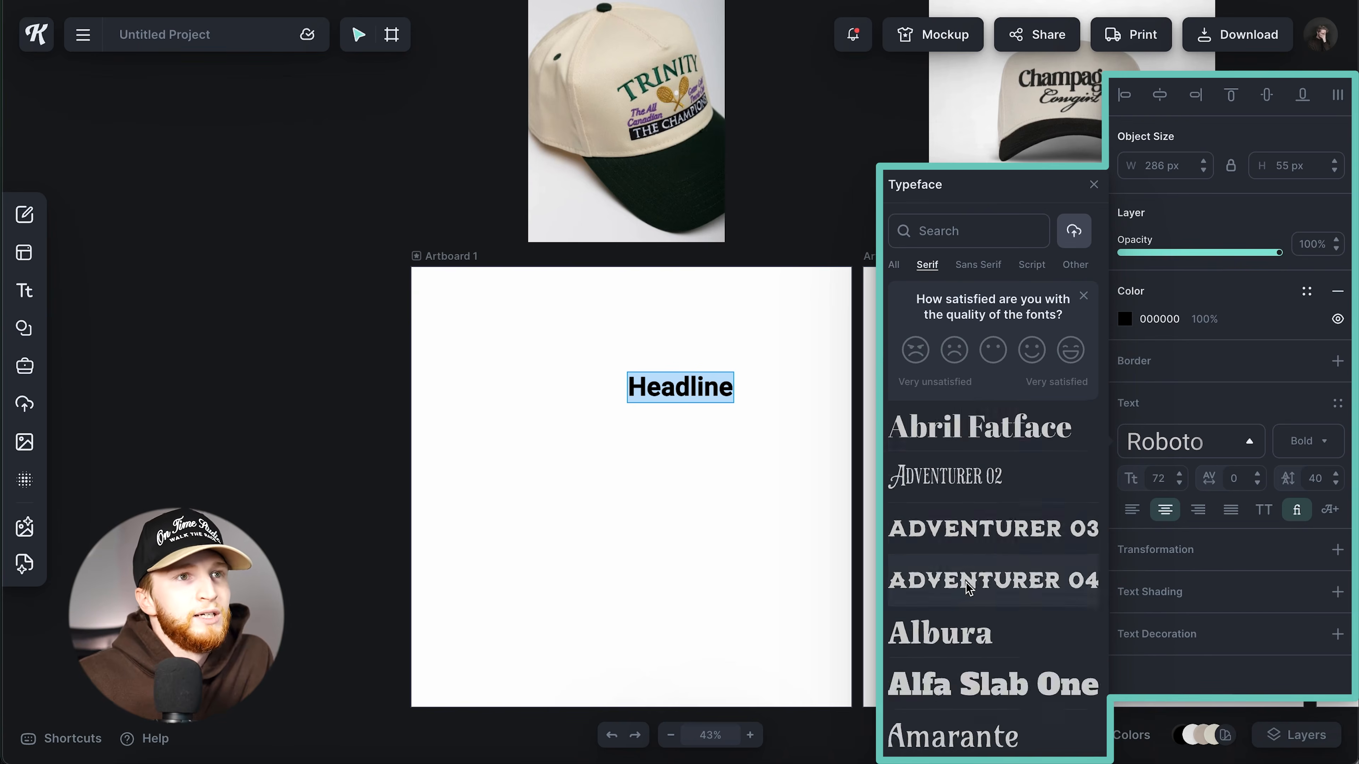
{"action": "scroll", "coordinate": [971, 582], "scroll_direction": "down", "scroll_amount": 2}
{"action": "scroll", "coordinate": [971, 482], "scroll_direction": "down", "scroll_amount": 8}
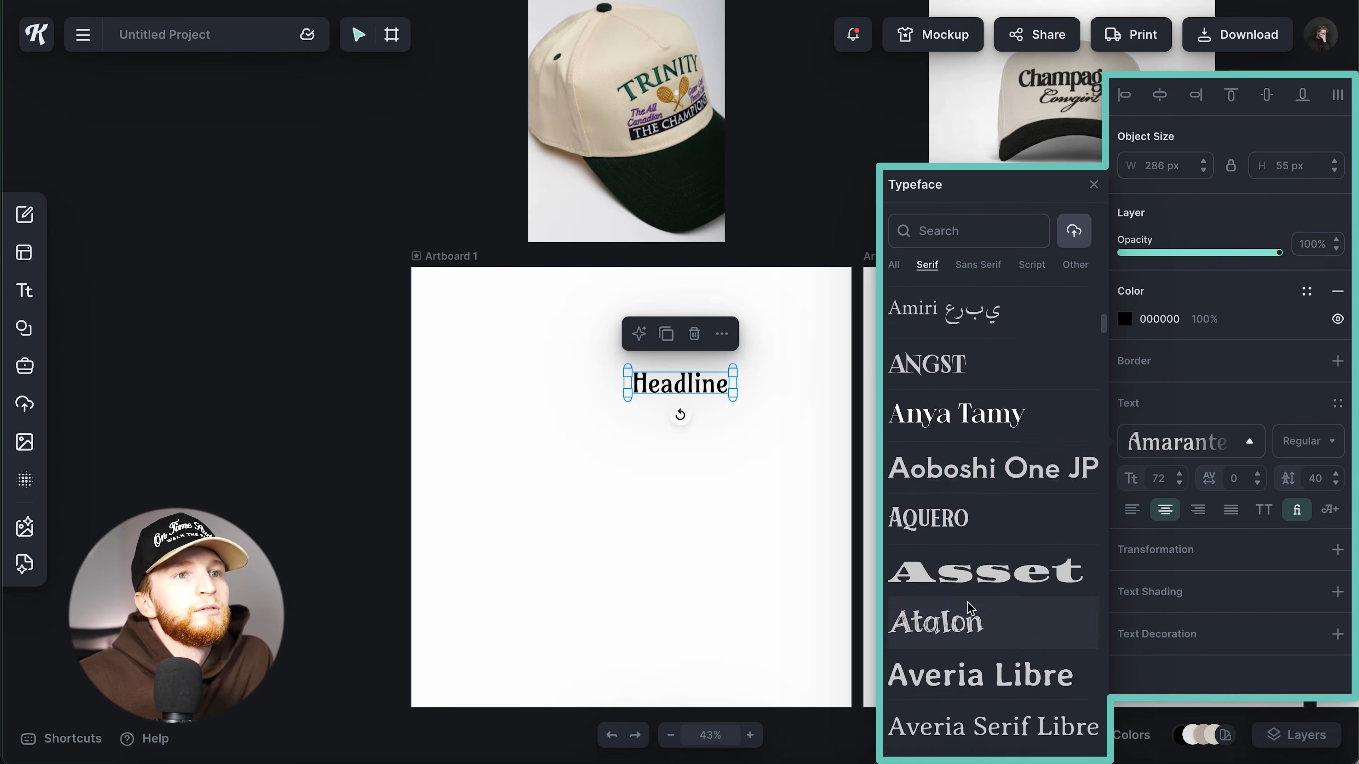
{"action": "left_click", "coordinate": [965, 571]}
{"action": "left_click", "coordinate": [978, 661]}
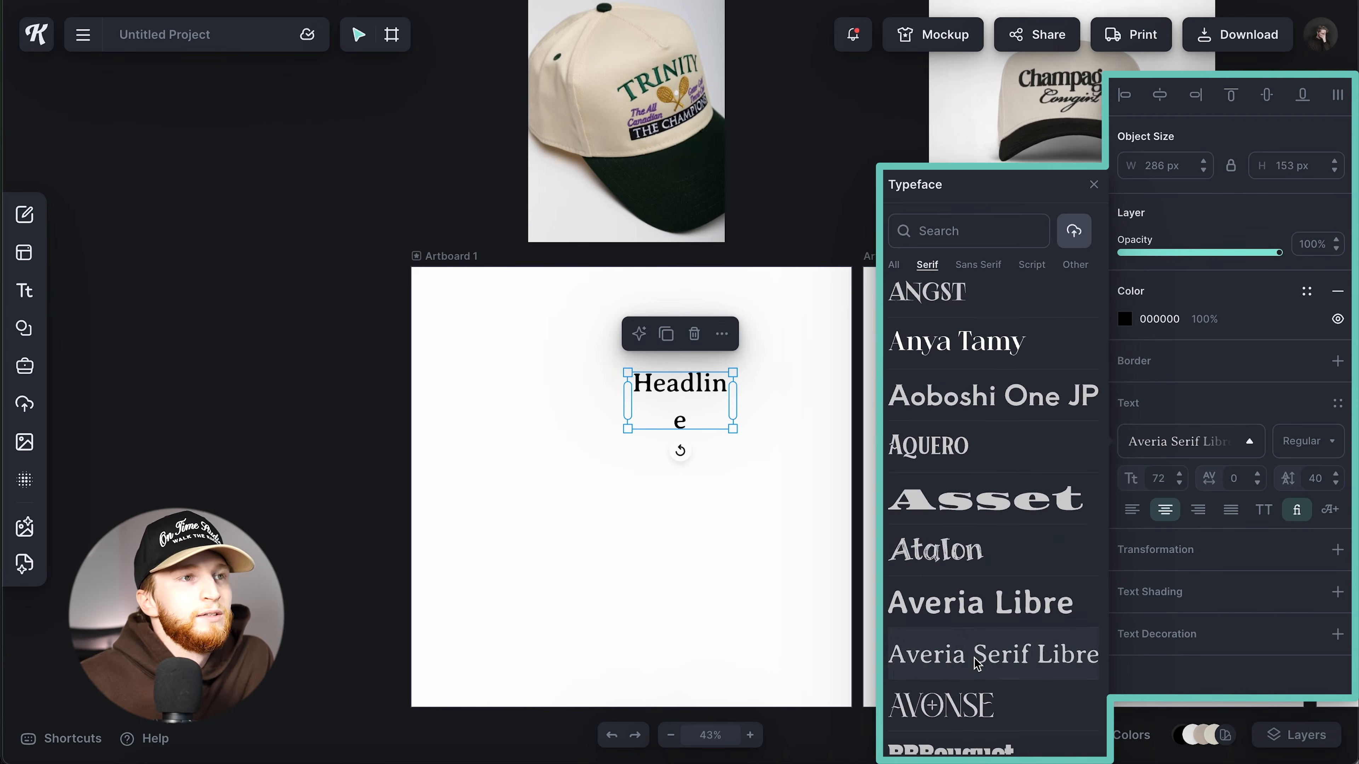
{"action": "scroll", "coordinate": [978, 664], "scroll_direction": "down", "scroll_amount": 5}
{"action": "scroll", "coordinate": [978, 664], "scroll_direction": "down", "scroll_amount": 5}
{"action": "left_click", "coordinate": [957, 601]}
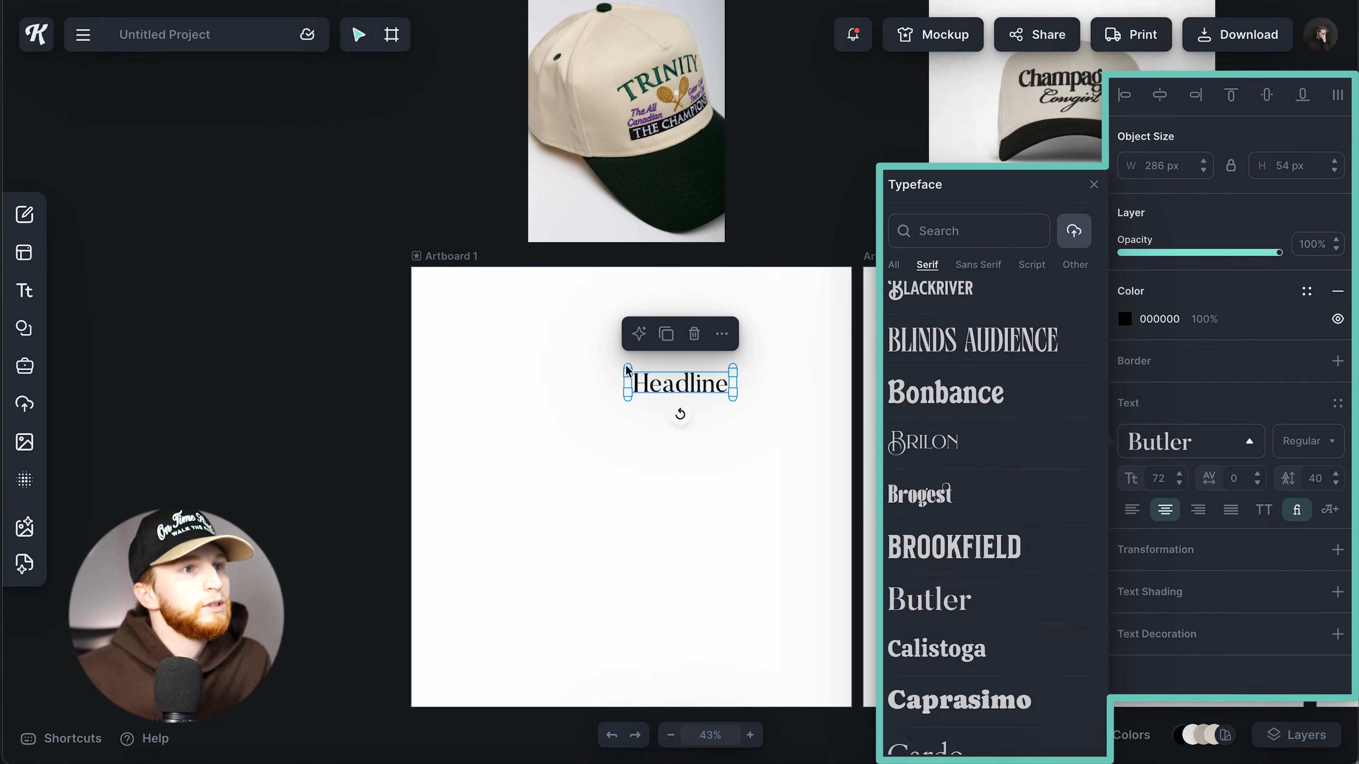
Step: Change the headline text to PICKLE and enlarge it to a font size of 140
{"action": "left_click", "coordinate": [690, 387]}
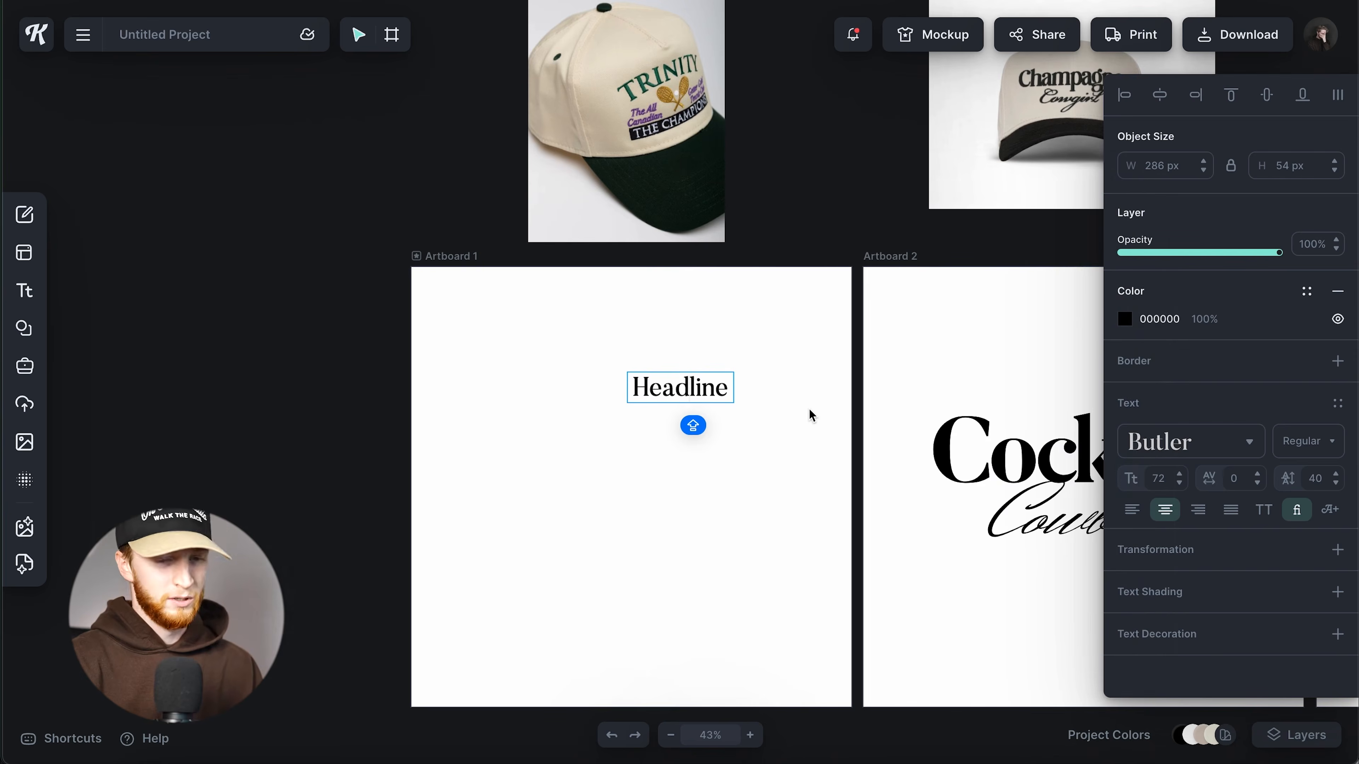
{"action": "type", "text": "PI"}
{"action": "key", "text": "ctrl+a"}
{"action": "type", "text": "PICKLE"}
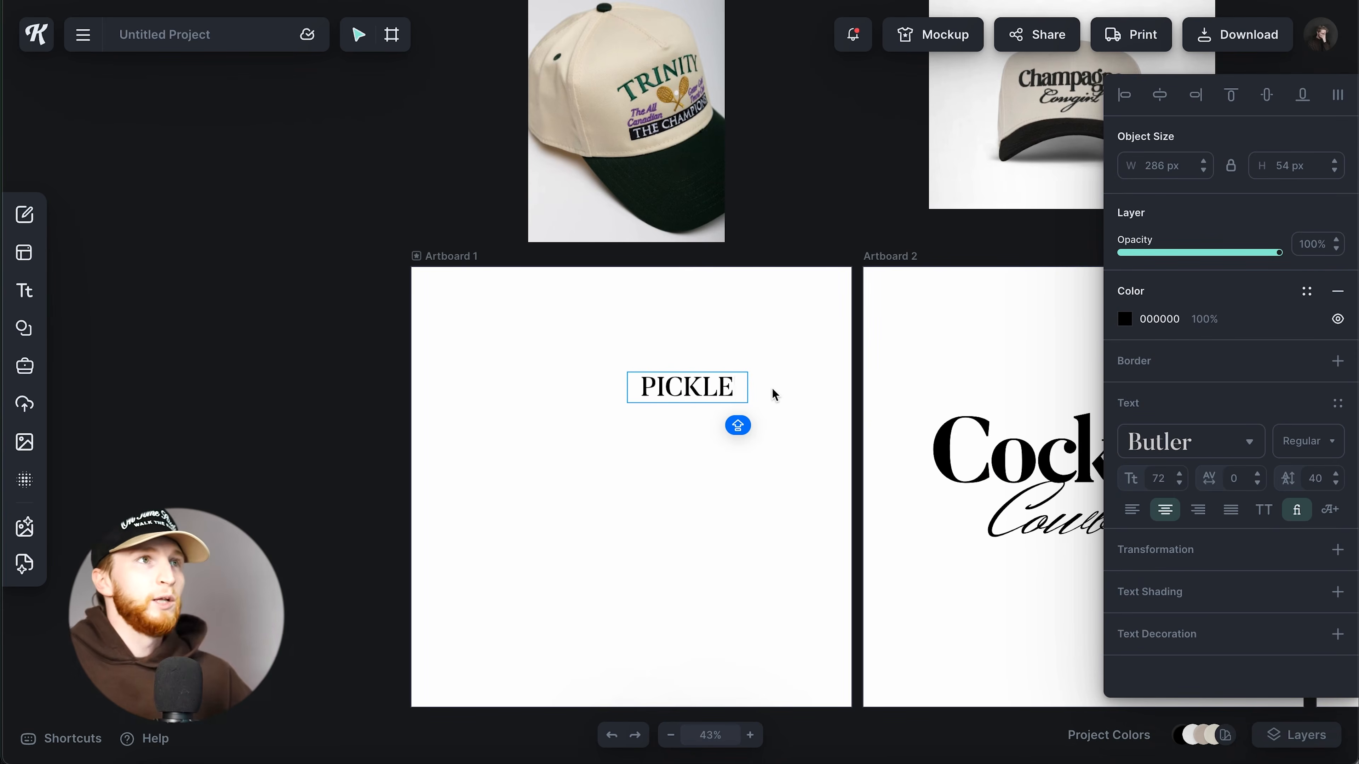
{"action": "key", "text": "Escape"}
{"action": "left_click_drag", "start_coordinate": [698, 394], "coordinate": [752, 445]}
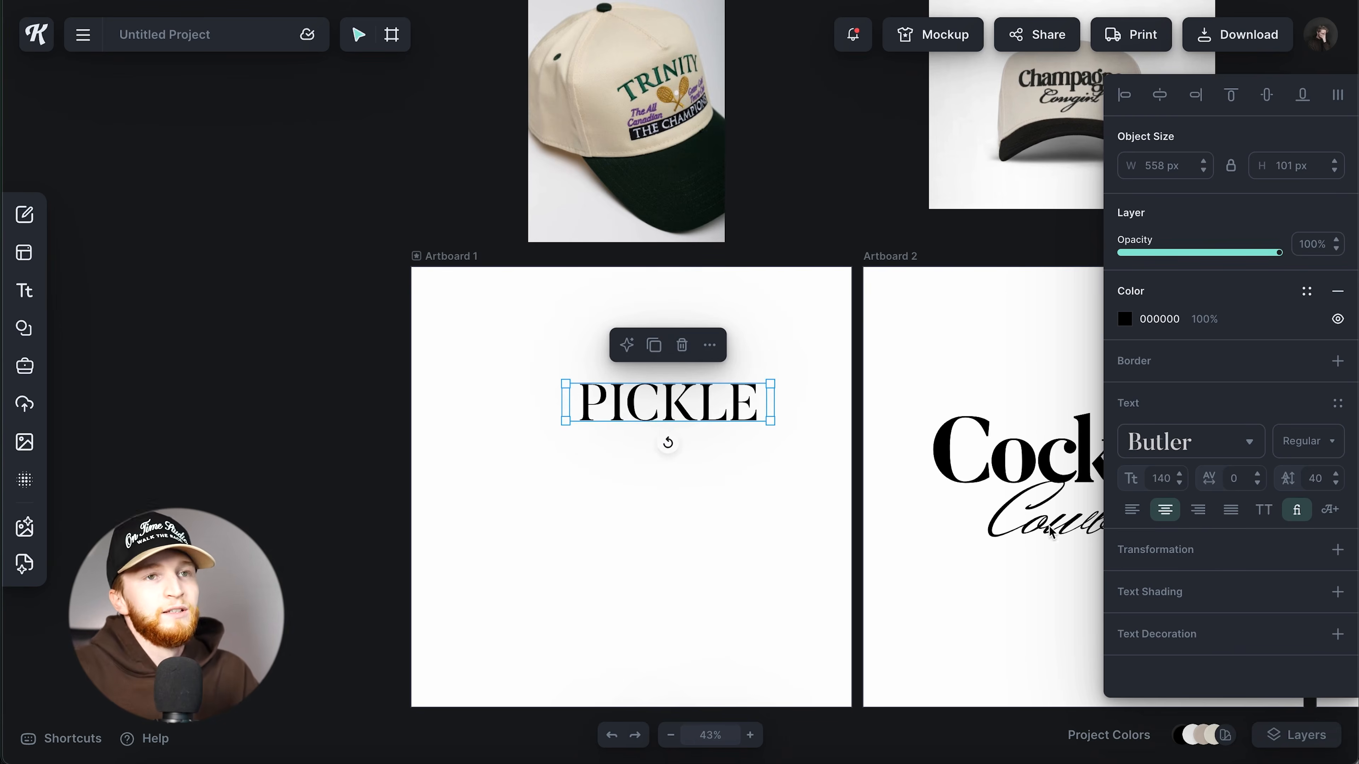
Step: Bend PICKLE with a widened Circle transformation in the upper part of Artboard 1 and set its letter spacing to 20
{"action": "left_click", "coordinate": [1205, 551]}
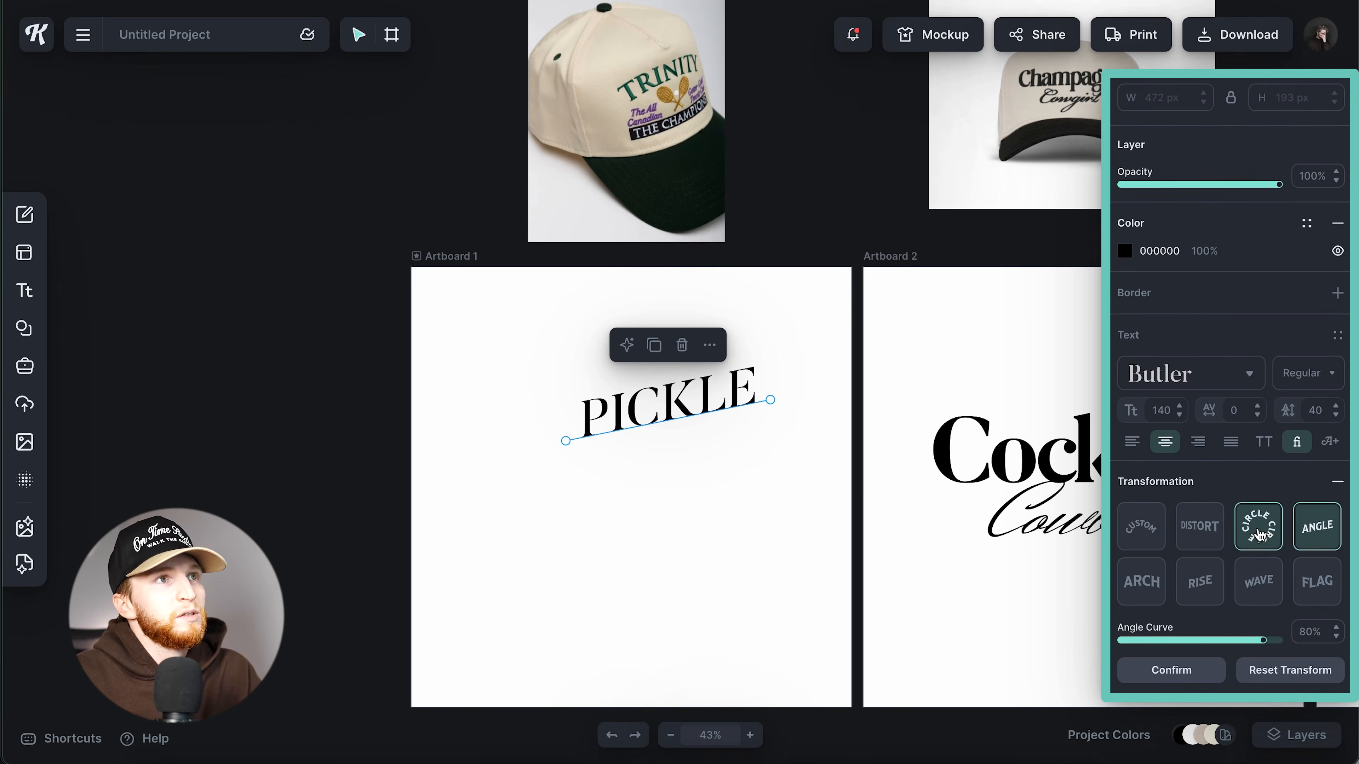
{"action": "left_click", "coordinate": [1259, 533]}
{"action": "left_click_drag", "start_coordinate": [756, 482], "coordinate": [915, 478]}
{"action": "left_click_drag", "start_coordinate": [807, 308], "coordinate": [740, 357]}
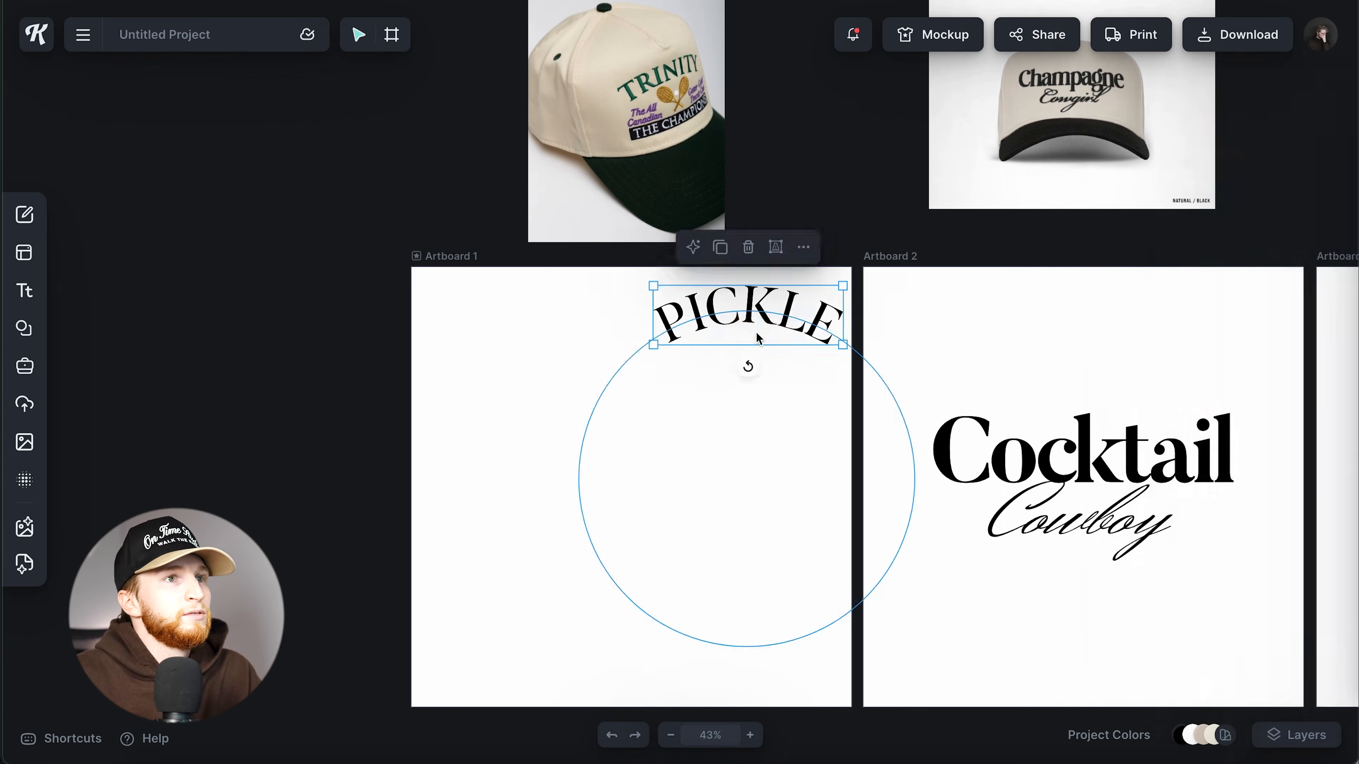
{"action": "left_click_drag", "start_coordinate": [738, 350], "coordinate": [717, 359]}
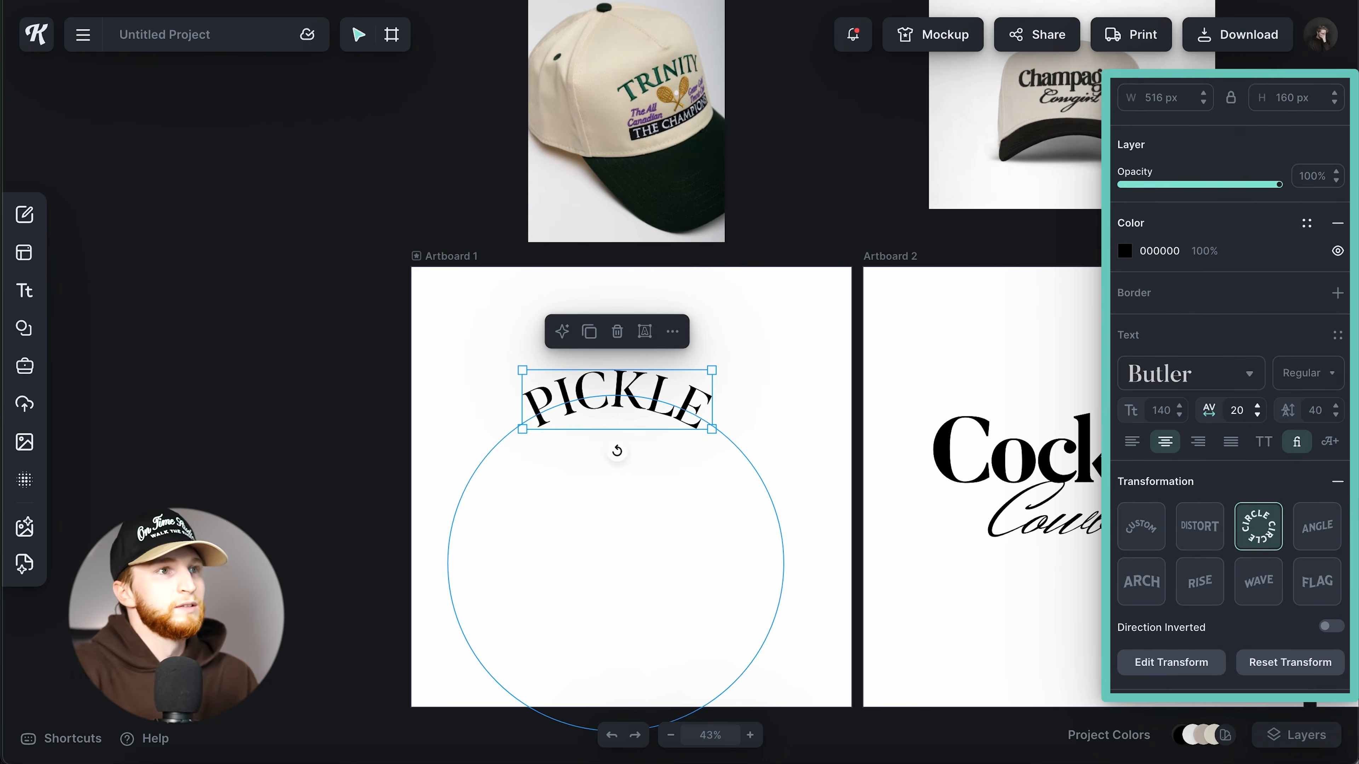
{"action": "key", "text": "Return"}
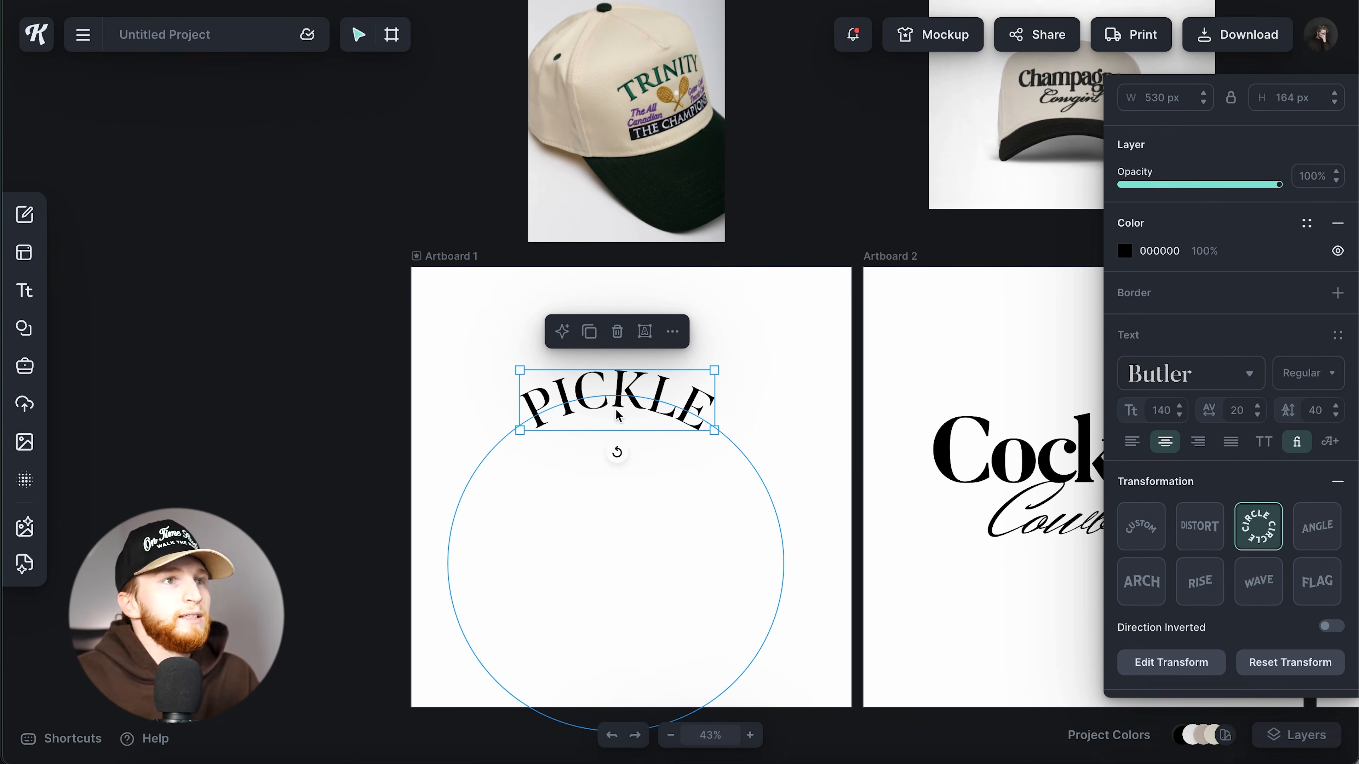
Step: Enlarge PICKLE's transformation circle for a flatter arc and center the text horizontally on Artboard 1
{"action": "left_click", "coordinate": [645, 331]}
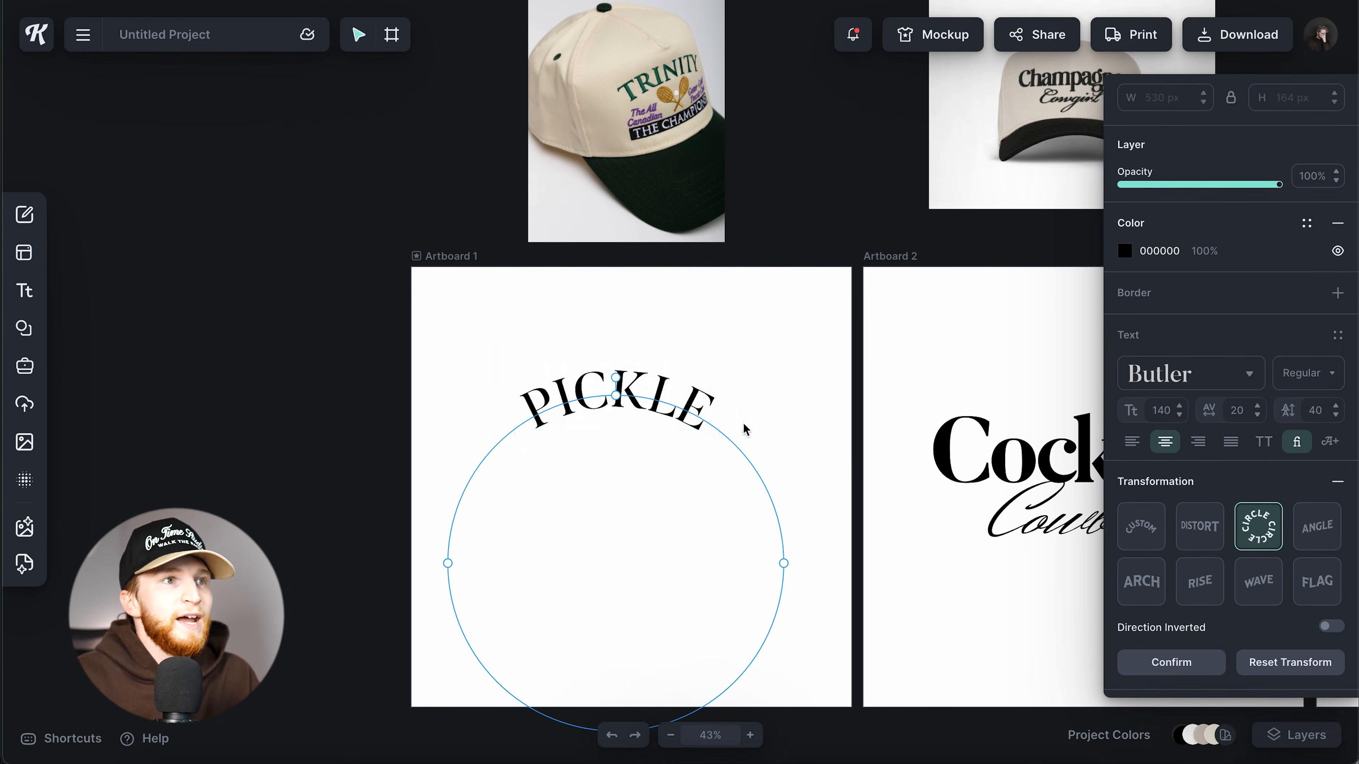
{"action": "left_click_drag", "start_coordinate": [787, 565], "coordinate": [979, 525]}
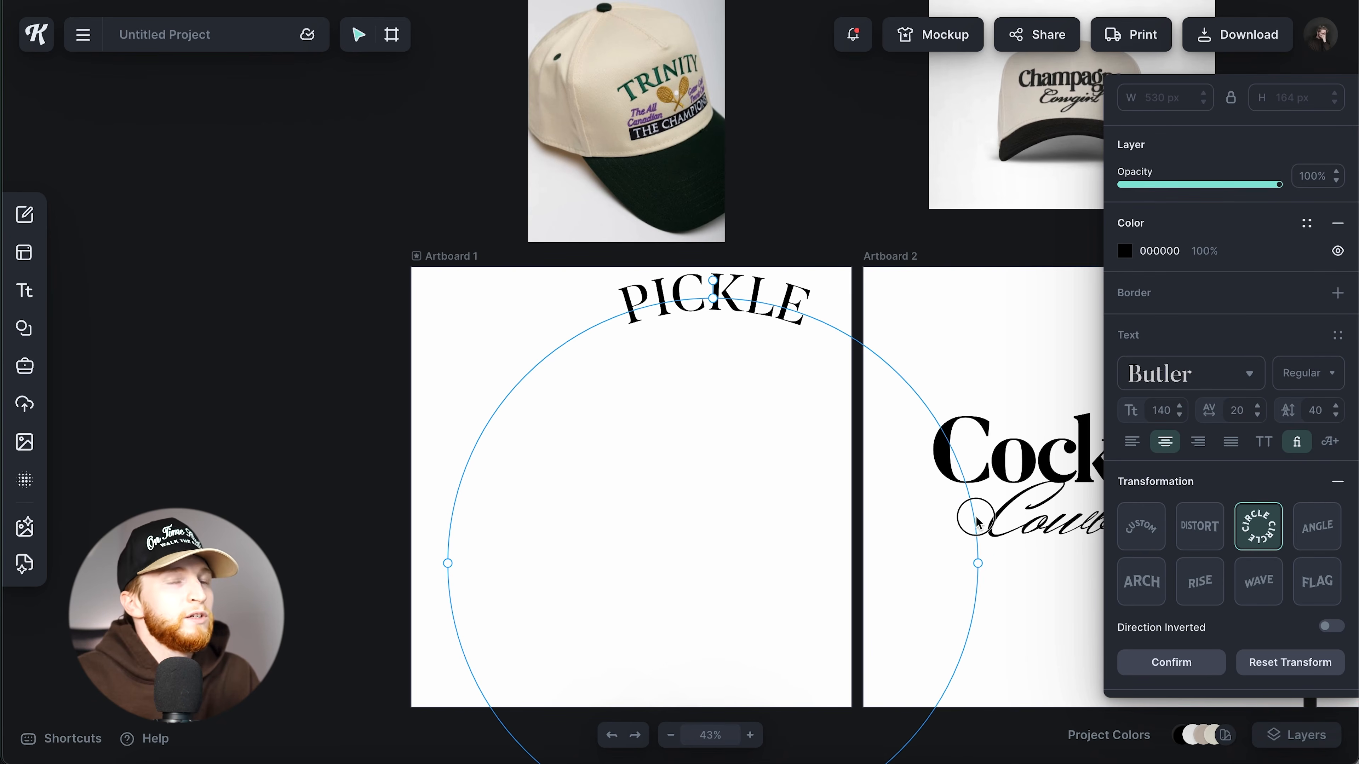
{"action": "left_click_drag", "start_coordinate": [768, 320], "coordinate": [694, 407]}
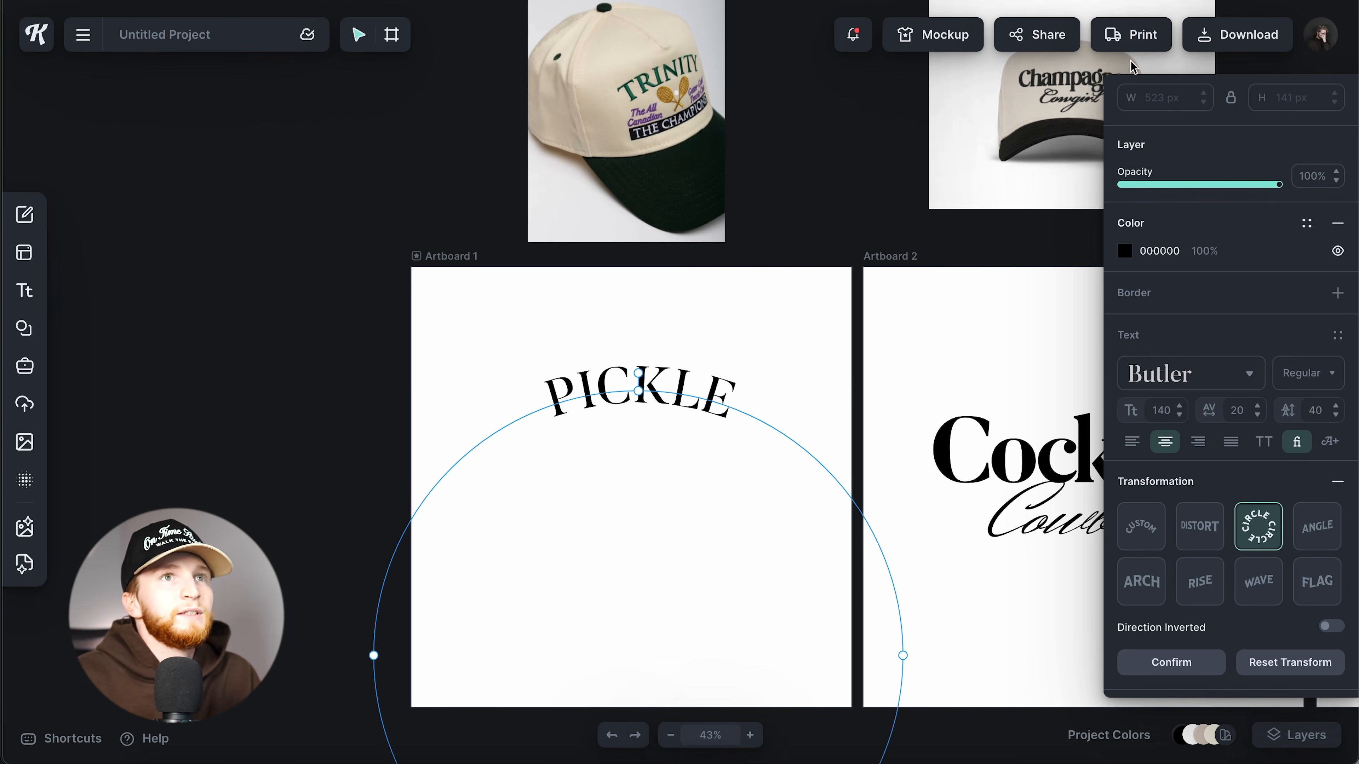
{"action": "scroll", "coordinate": [1186, 278], "scroll_direction": "up", "scroll_amount": 2}
{"action": "left_click", "coordinate": [1152, 103]}
{"action": "left_click", "coordinate": [818, 298]}
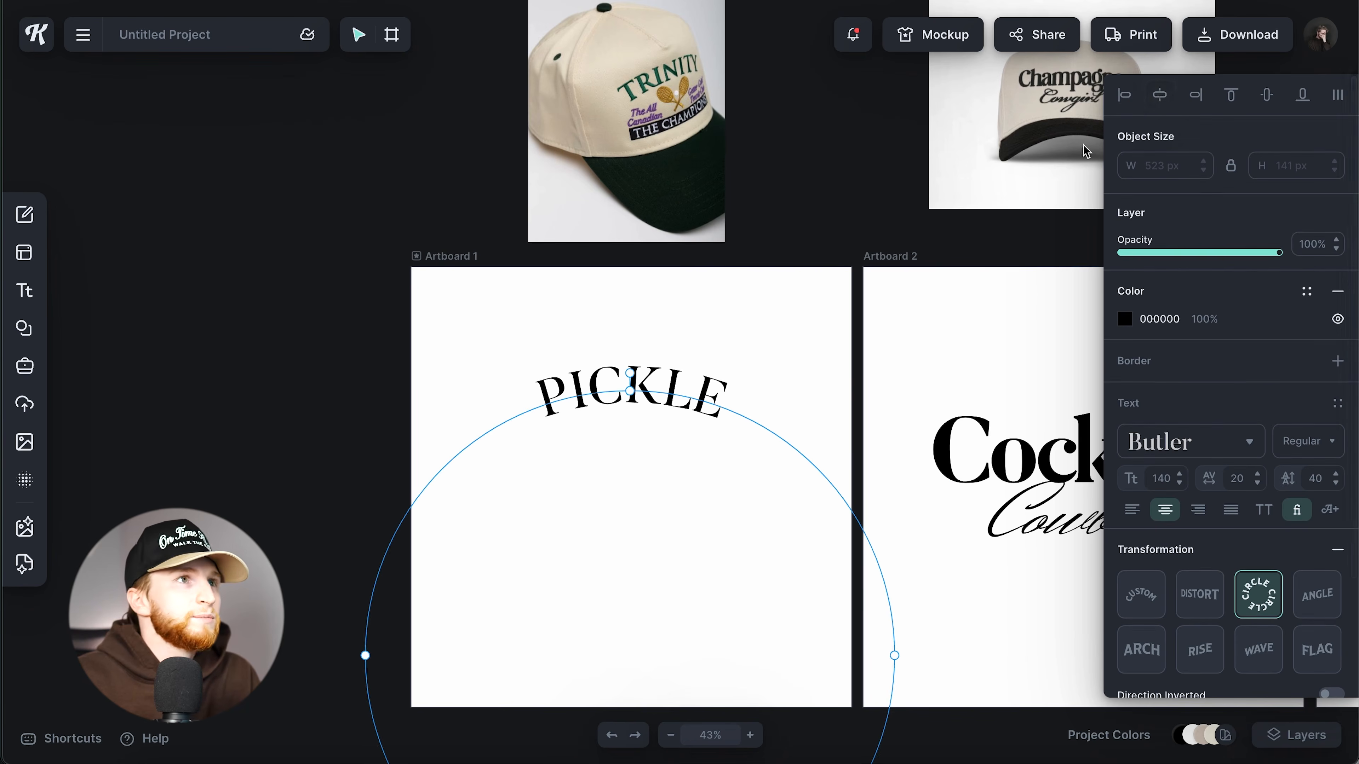
Step: Add a basic square shape and reshape it into a thin, wide dark bar beneath PICKLE
{"action": "left_click", "coordinate": [25, 328]}
{"action": "left_click", "coordinate": [122, 414]}
{"action": "left_click", "coordinate": [306, 93]}
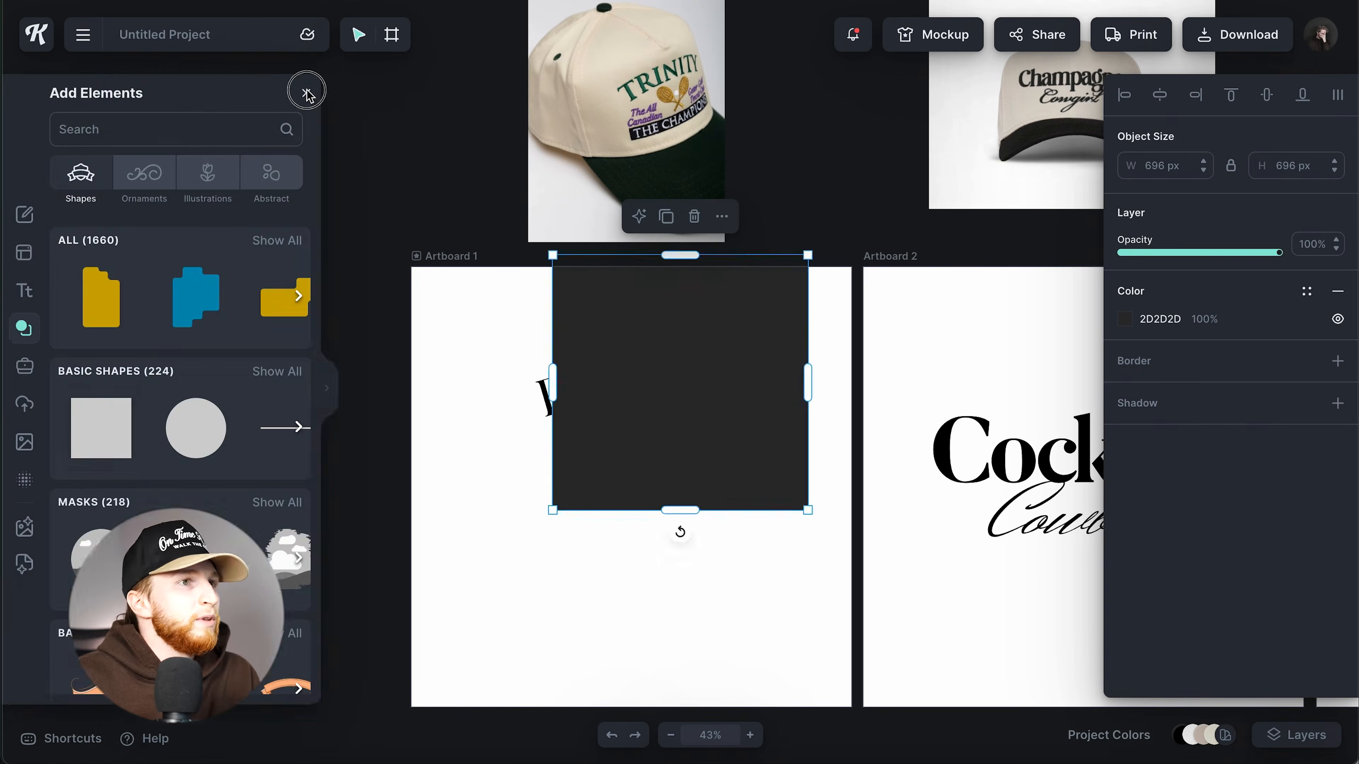
{"action": "left_click_drag", "start_coordinate": [609, 455], "coordinate": [539, 604]}
{"action": "left_click_drag", "start_coordinate": [592, 474], "coordinate": [588, 703]}
{"action": "left_click_drag", "start_coordinate": [634, 704], "coordinate": [670, 478]}
{"action": "left_click_drag", "start_coordinate": [758, 492], "coordinate": [748, 492]}
Step: Place a copy of PICKLE without the circle transformation below the bar and change its text to BALL CHAMPIONS
{"action": "left_click_drag", "start_coordinate": [670, 397], "coordinate": [666, 591]}
{"action": "left_click", "coordinate": [1337, 550]}
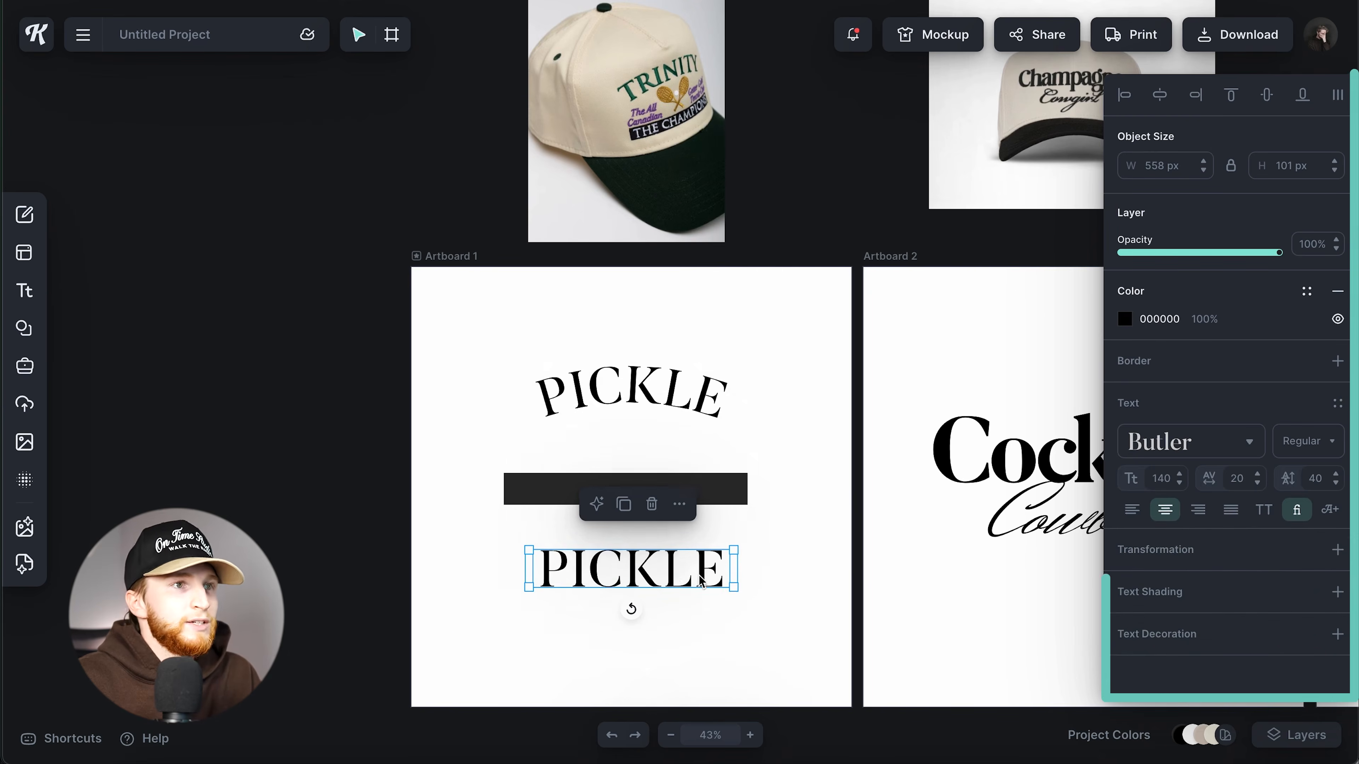
{"action": "key", "text": "ctrl+a"}
{"action": "double_click", "coordinate": [685, 572]}
{"action": "type", "text": "BALL"}
{"action": "key", "text": "Return"}
{"action": "type", "text": "CHAMPIONS"}
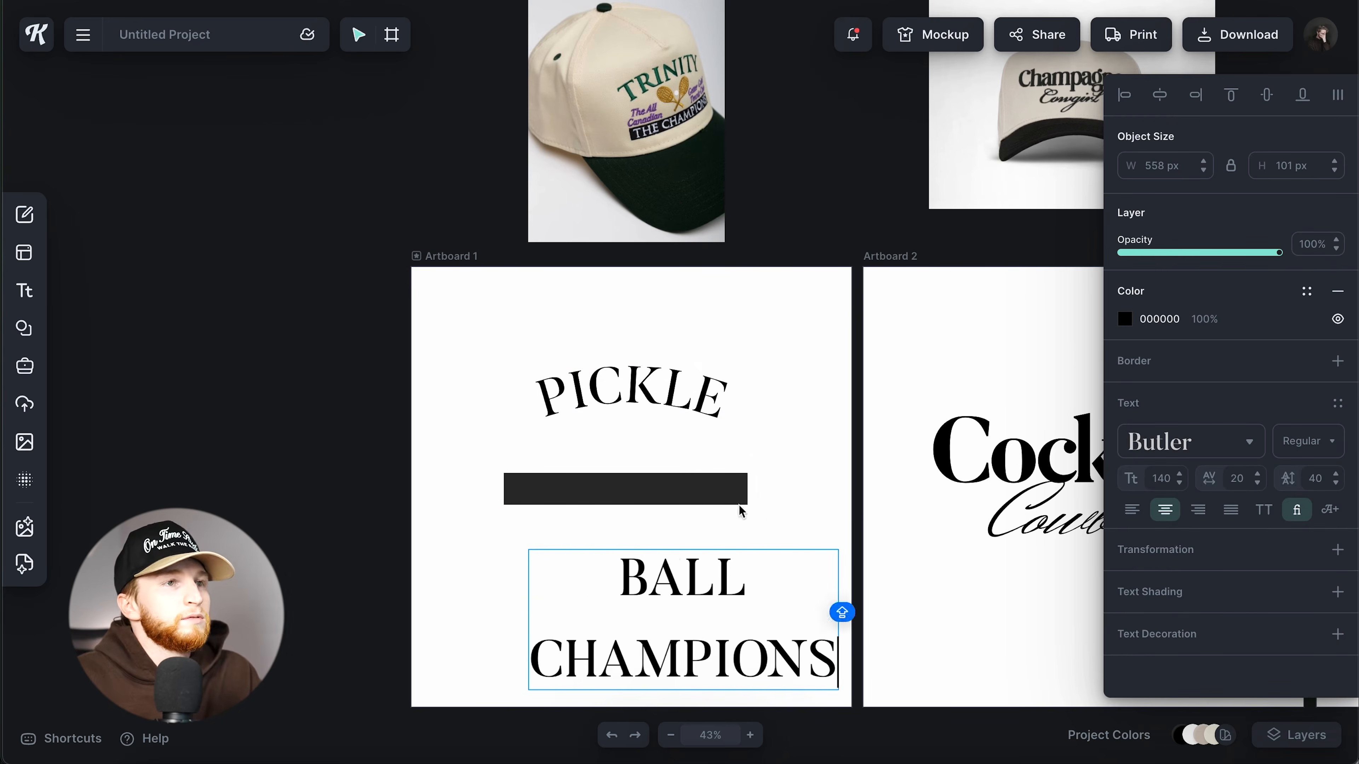
Step: Widen the BALL CHAMPIONS text box so it fits on one line and move it over the dark bar
{"action": "key", "text": "Escape"}
{"action": "left_click_drag", "start_coordinate": [737, 628], "coordinate": [873, 626]}
{"action": "left_click_drag", "start_coordinate": [840, 572], "coordinate": [807, 513]}
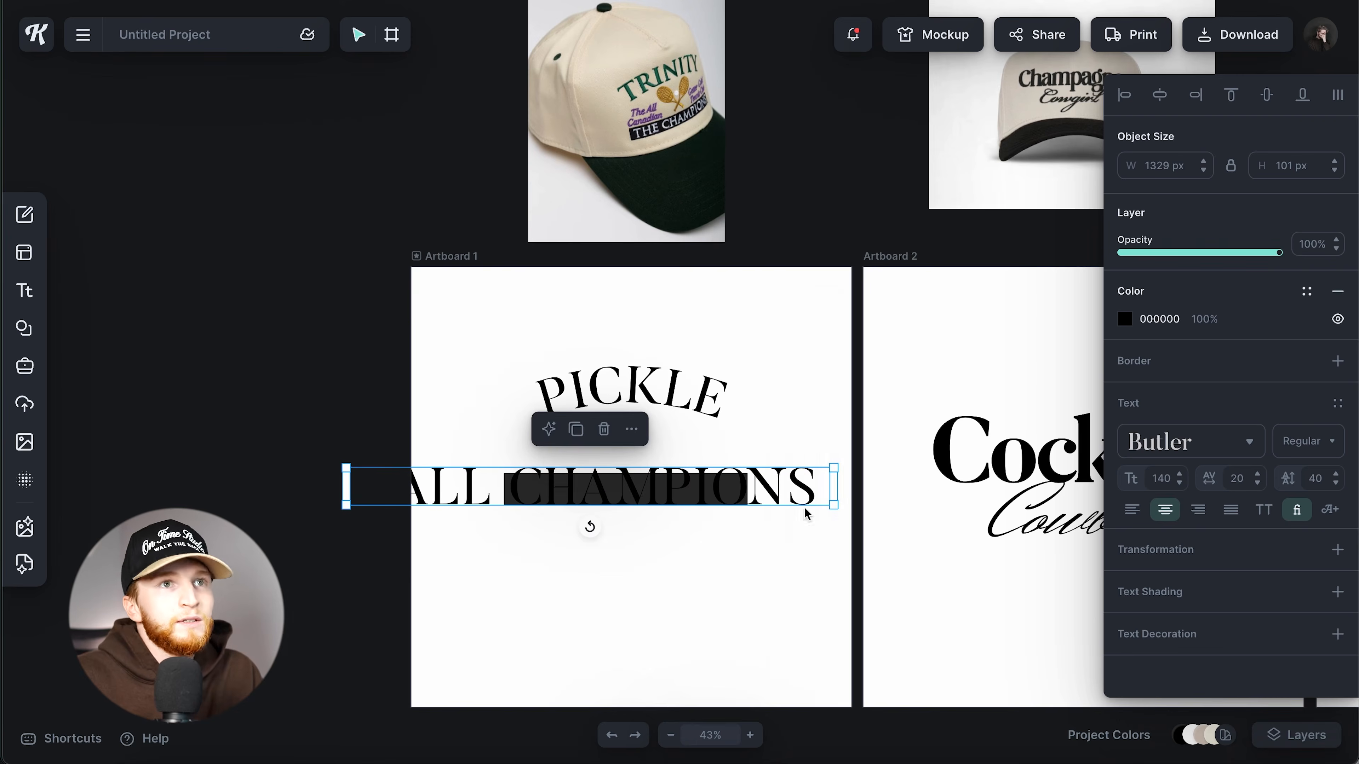
Step: Recolor the BALL CHAMPIONS text to white FFFFFF
{"action": "left_click", "coordinate": [1127, 319]}
{"action": "left_click_drag", "start_coordinate": [925, 382], "coordinate": [874, 355]}
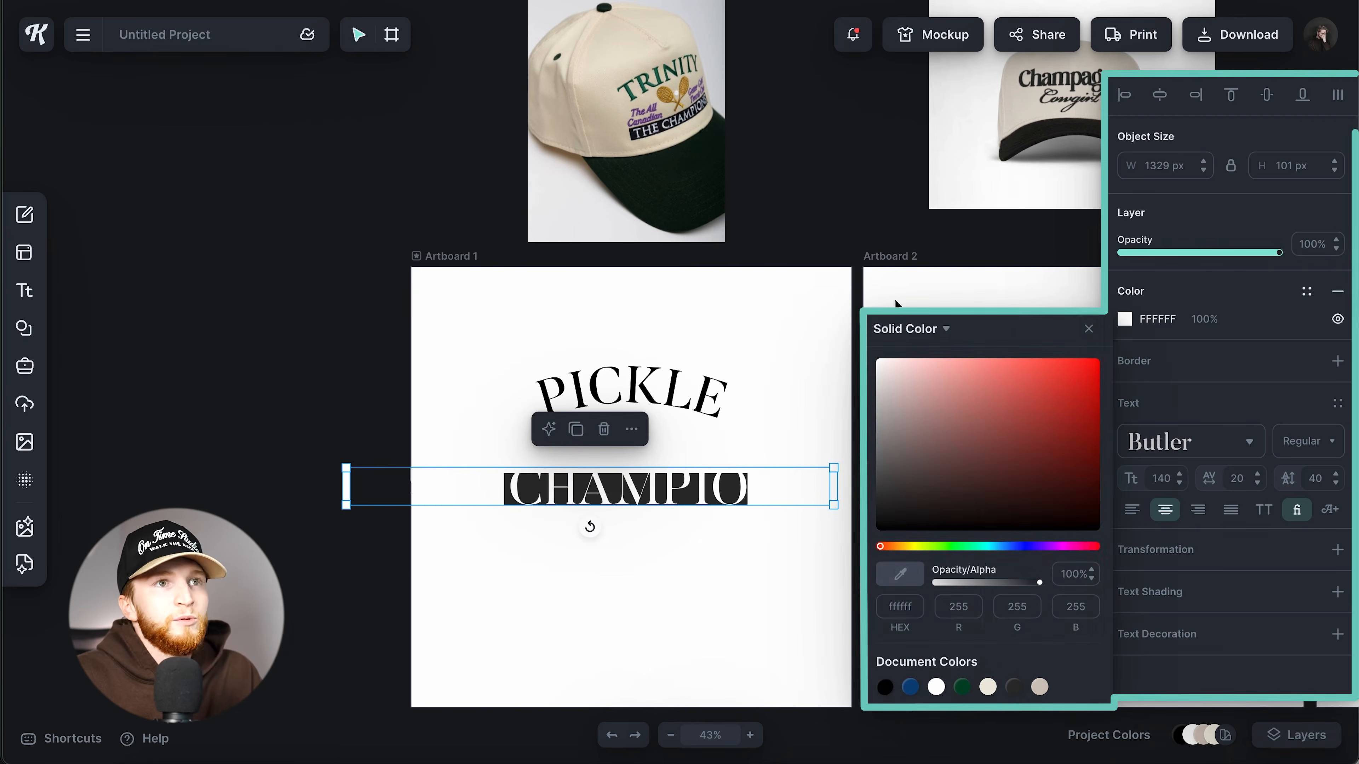
{"action": "left_click", "coordinate": [1086, 331]}
Step: Shrink the BALL CHAMPIONS text to fit inside the dark bar and center both on each other horizontally and vertically
{"action": "left_click_drag", "start_coordinate": [798, 500], "coordinate": [717, 489]}
{"action": "left_click", "coordinate": [742, 491]}
{"action": "scroll", "coordinate": [742, 490], "scroll_direction": "up", "scroll_amount": 5}
{"action": "left_click", "coordinate": [689, 488]}
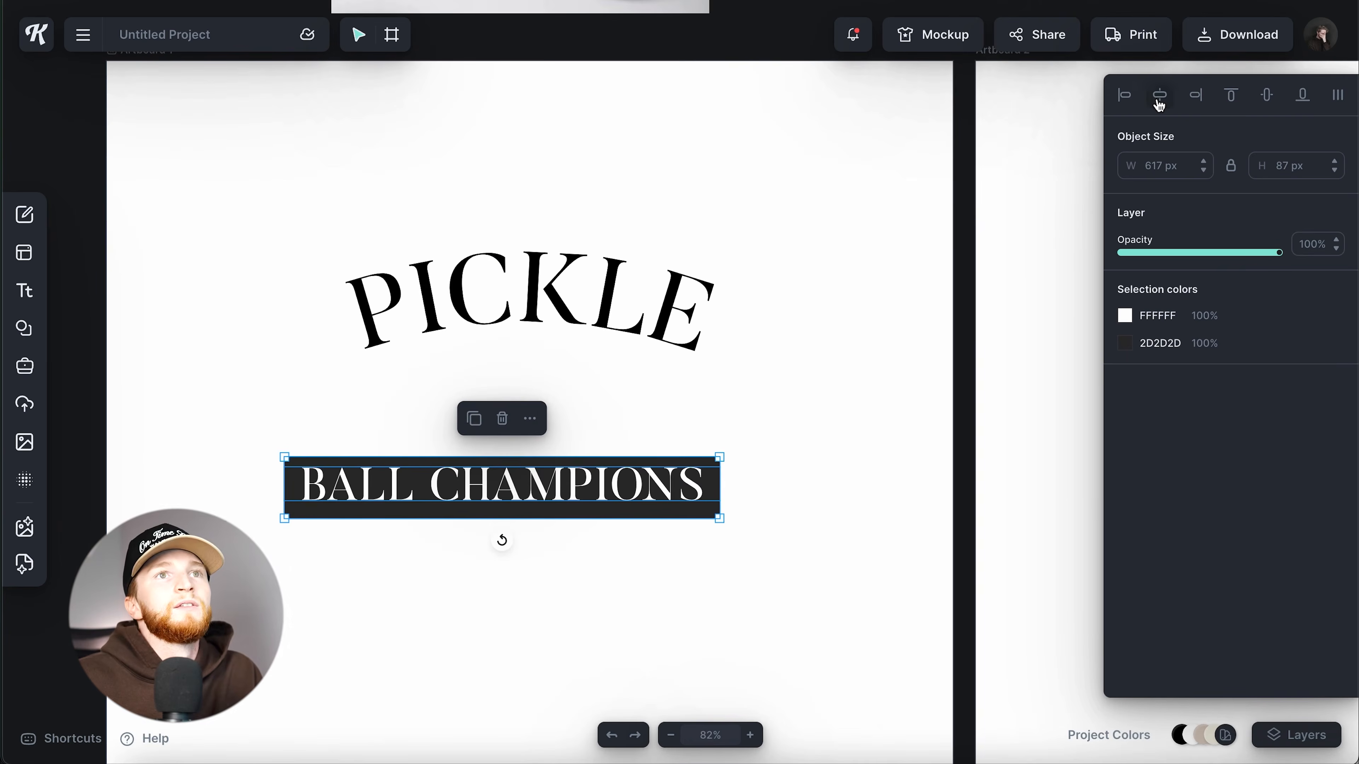
{"action": "left_click", "coordinate": [1266, 96]}
{"action": "left_click", "coordinate": [836, 455]}
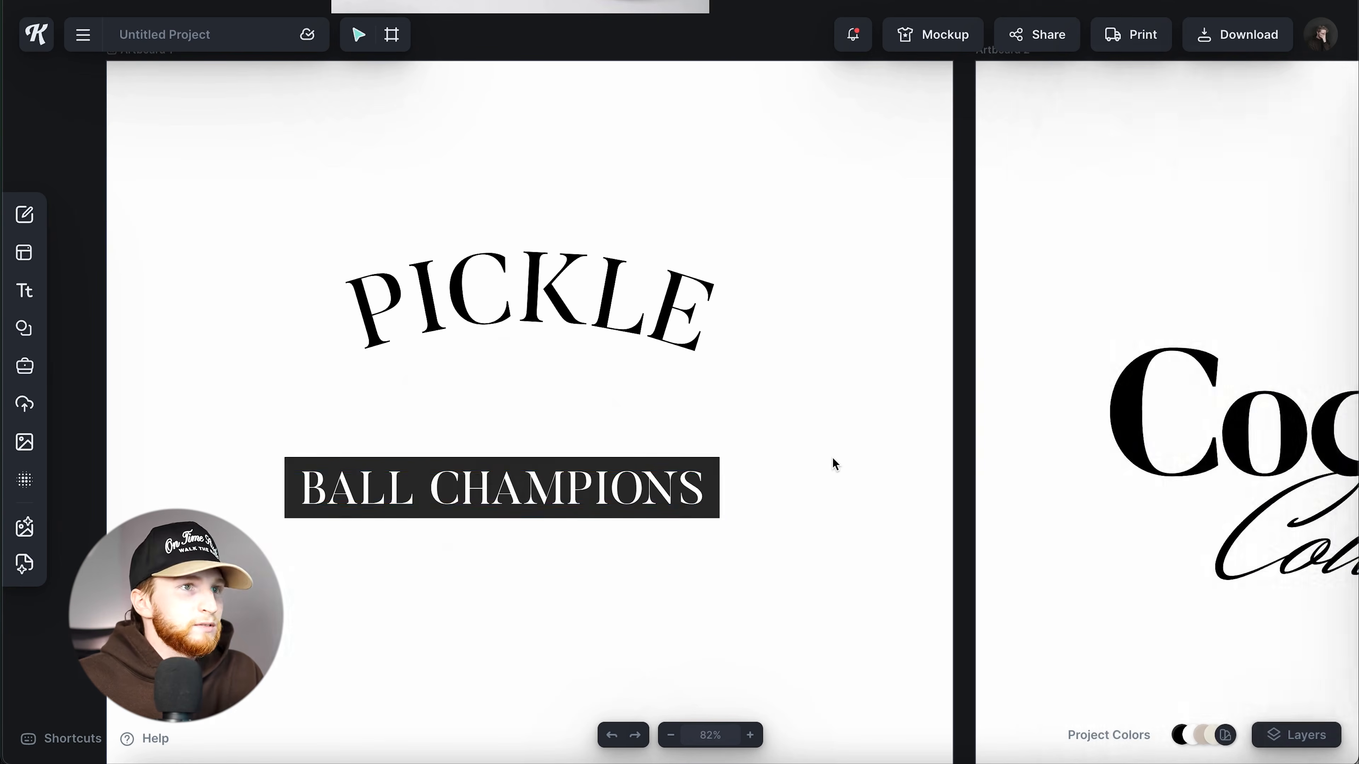
Step: Recolor the bar behind BALL CHAMPIONS to black 000000
{"action": "scroll", "coordinate": [832, 457], "scroll_direction": "down", "scroll_amount": 5}
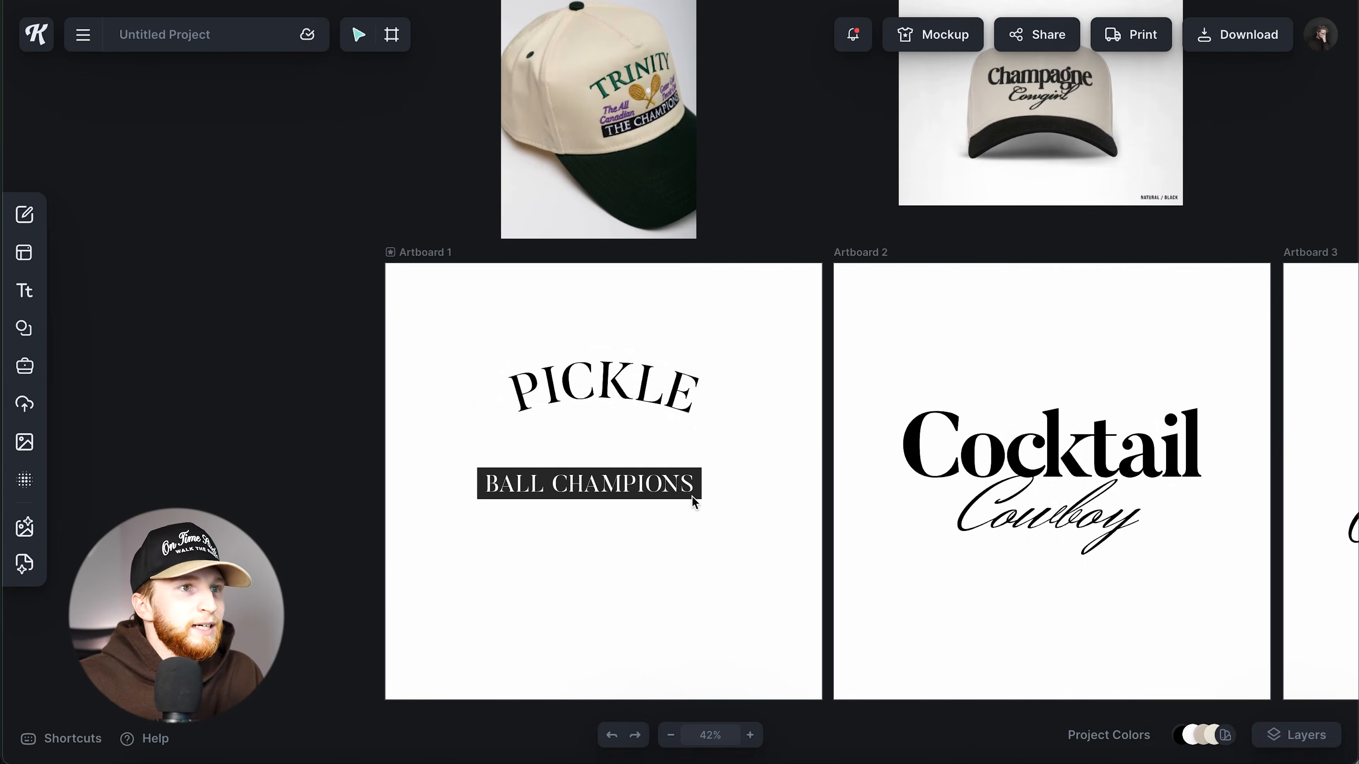
{"action": "left_click", "coordinate": [692, 496]}
{"action": "left_click", "coordinate": [1126, 316]}
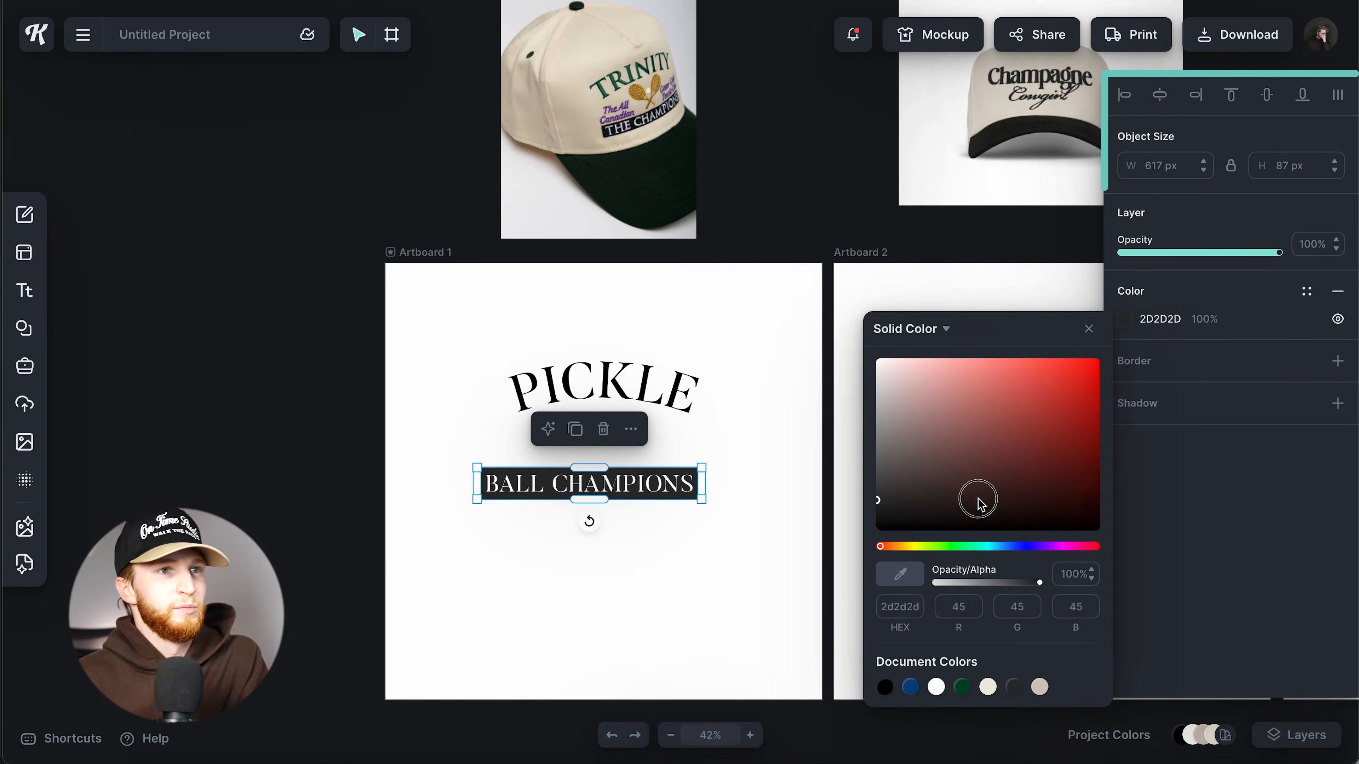
{"action": "left_click", "coordinate": [885, 687]}
{"action": "left_click", "coordinate": [1089, 329]}
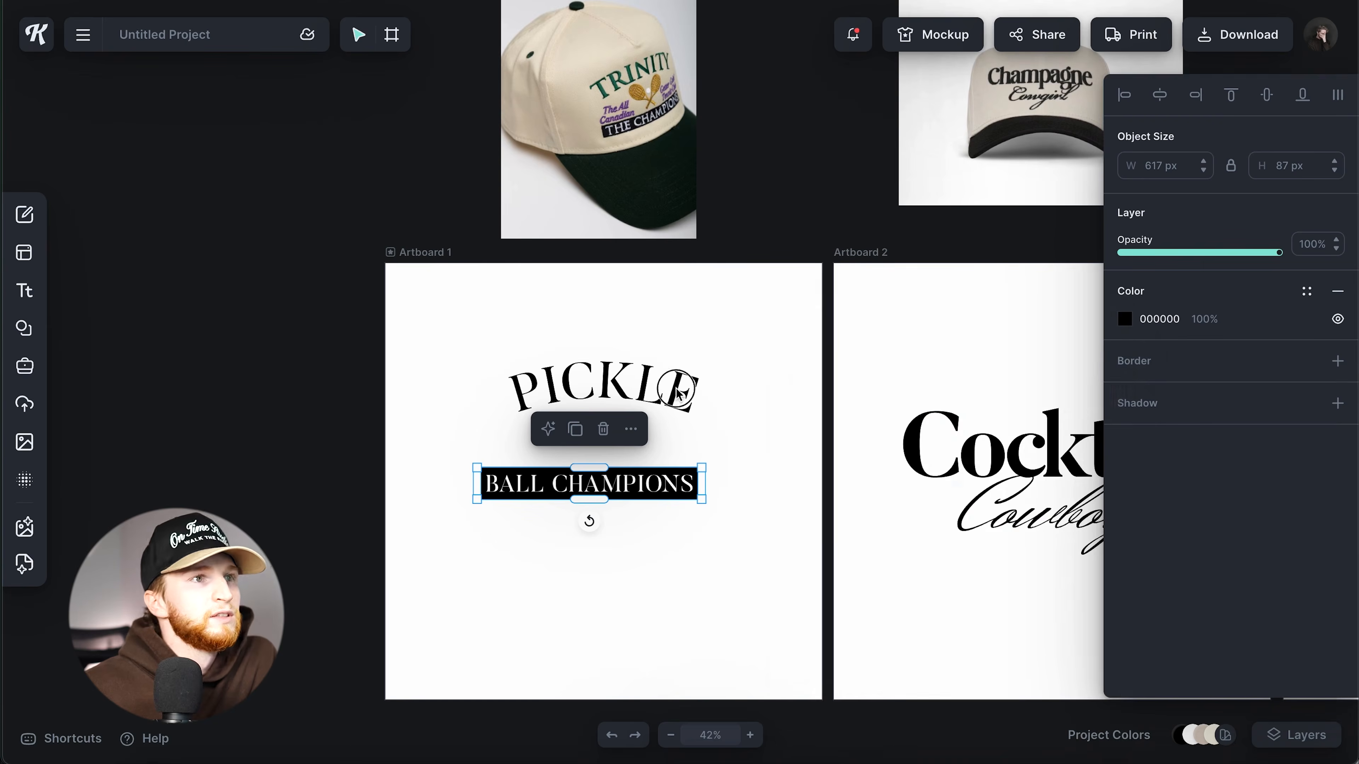
Step: Recolor the arched PICKLE text to dark green 024526 from the document colors
{"action": "left_click", "coordinate": [678, 393]}
{"action": "left_click", "coordinate": [1126, 319]}
{"action": "left_click", "coordinate": [969, 690]}
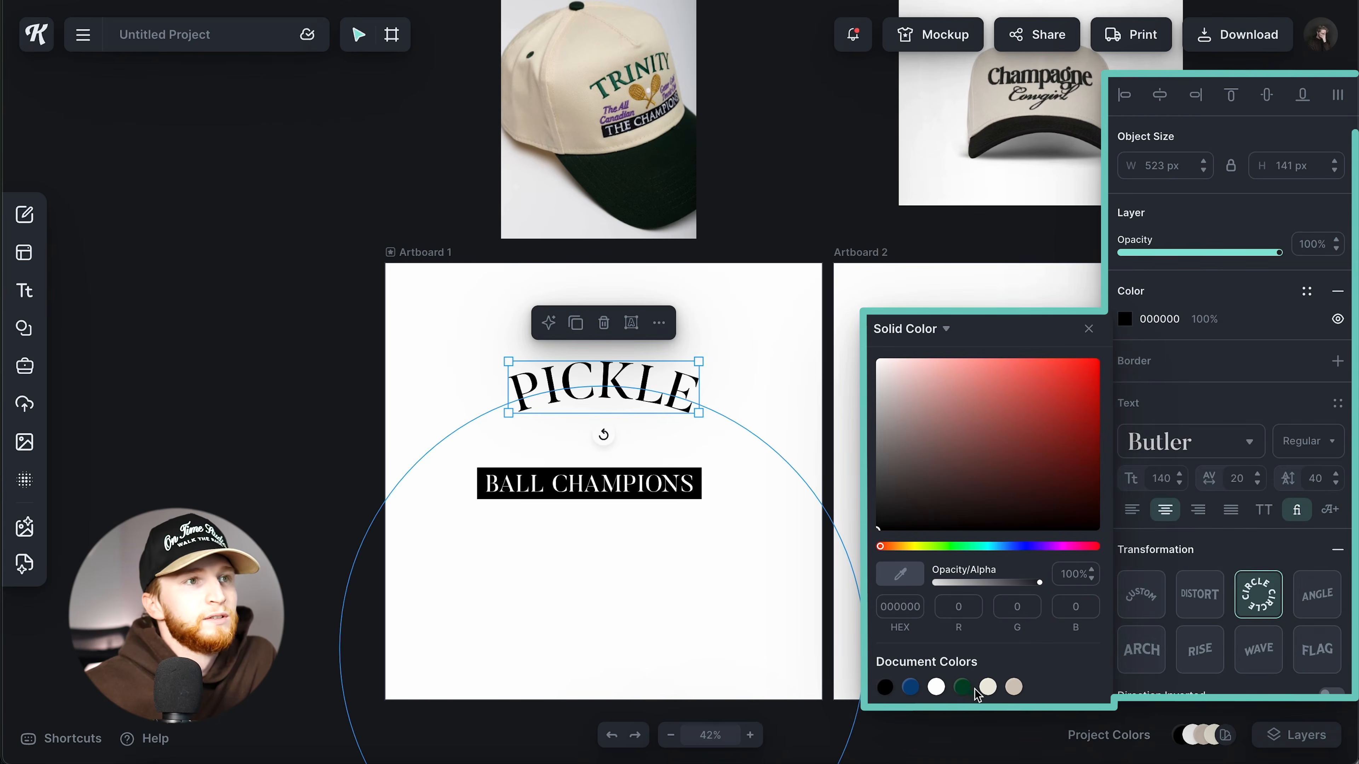
{"action": "left_click", "coordinate": [1089, 329]}
Step: Set the Artboard 1 background to cream E8DFCE sampled from the front of the TRINITY cap photo
{"action": "left_click", "coordinate": [417, 254]}
{"action": "left_click", "coordinate": [1125, 377]}
{"action": "left_click", "coordinate": [1014, 745]}
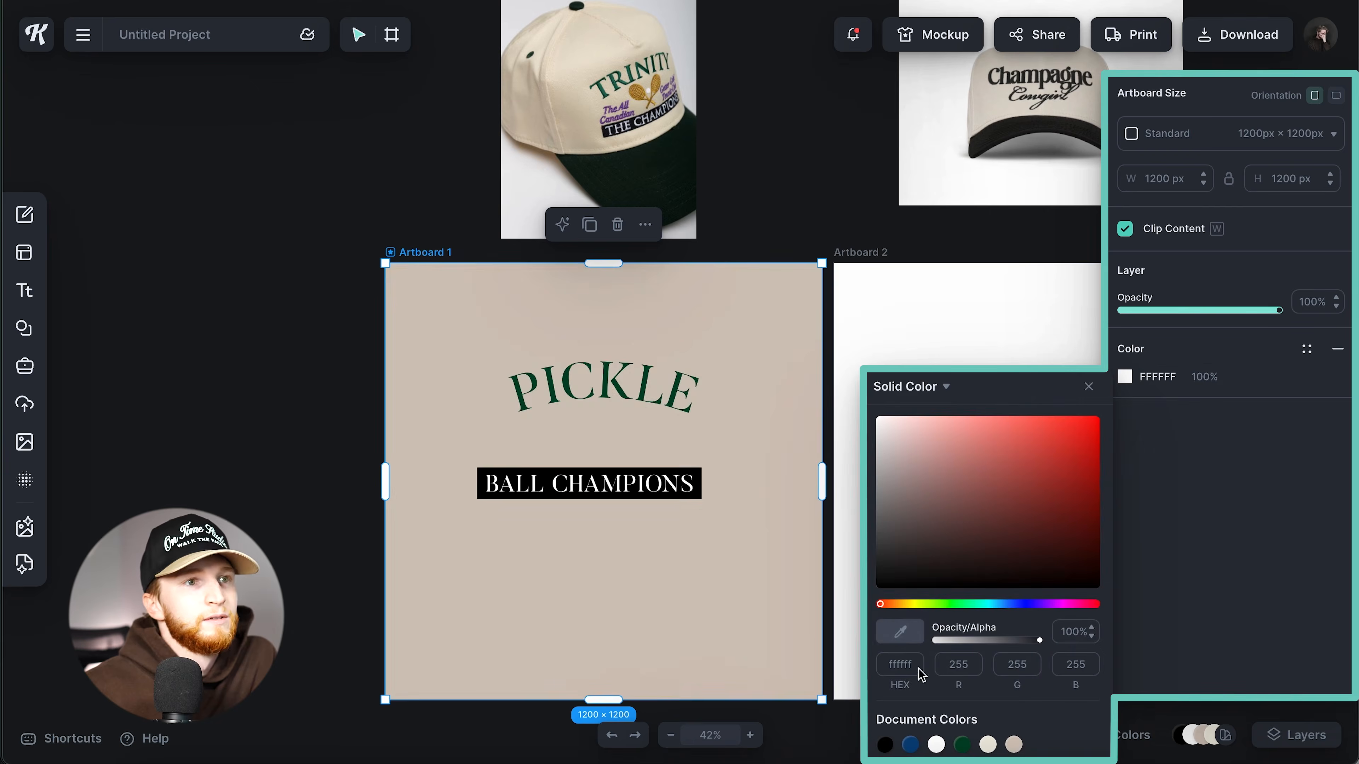
{"action": "left_click", "coordinate": [898, 635]}
{"action": "left_click", "coordinate": [599, 48]}
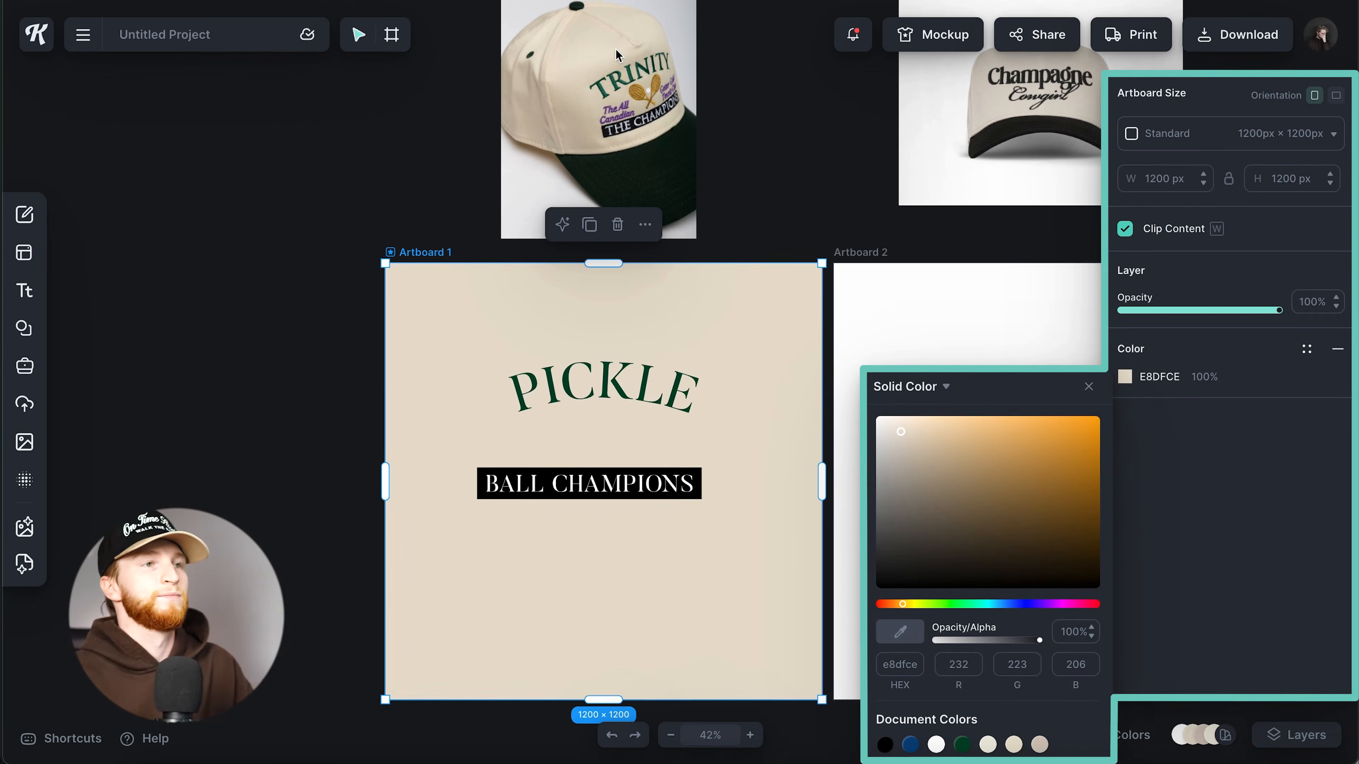
Step: Enlarge PICKLE to about 620 px wide to match the bar and move it up to widen the gap between them
{"action": "left_click", "coordinate": [784, 384]}
{"action": "left_click_drag", "start_coordinate": [650, 394], "coordinate": [710, 417]}
{"action": "left_click_drag", "start_coordinate": [665, 399], "coordinate": [672, 354]}
Step: Center PICKLE and the BALL CHAMPIONS bar horizontally on Artboard 1 and move the whole design down toward its middle
{"action": "left_click_drag", "start_coordinate": [656, 570], "coordinate": [603, 296]}
{"action": "left_click", "coordinate": [1154, 98]}
{"action": "left_click", "coordinate": [757, 344]}
{"action": "left_click_drag", "start_coordinate": [722, 532], "coordinate": [570, 308]}
{"action": "left_click_drag", "start_coordinate": [639, 342], "coordinate": [662, 404]}
{"action": "left_click", "coordinate": [751, 344]}
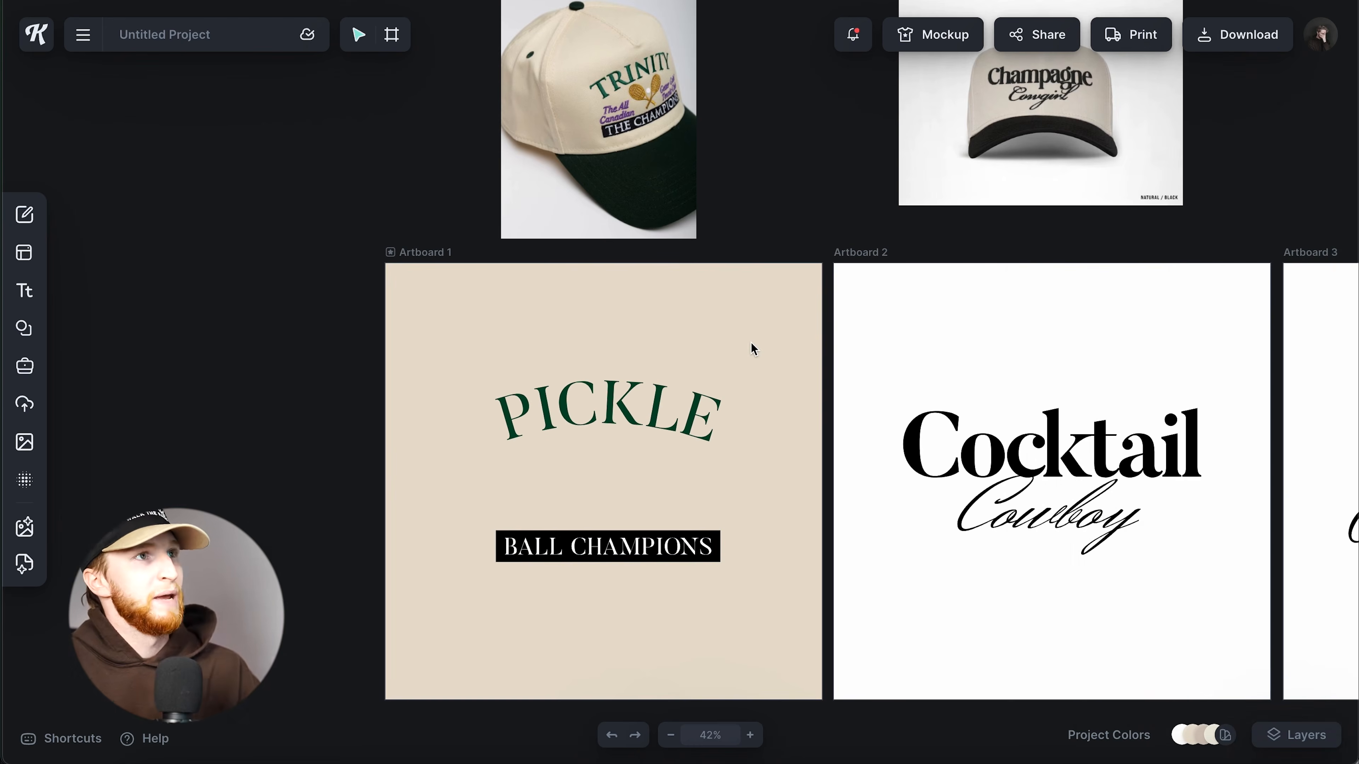
{"action": "key", "text": "t"}
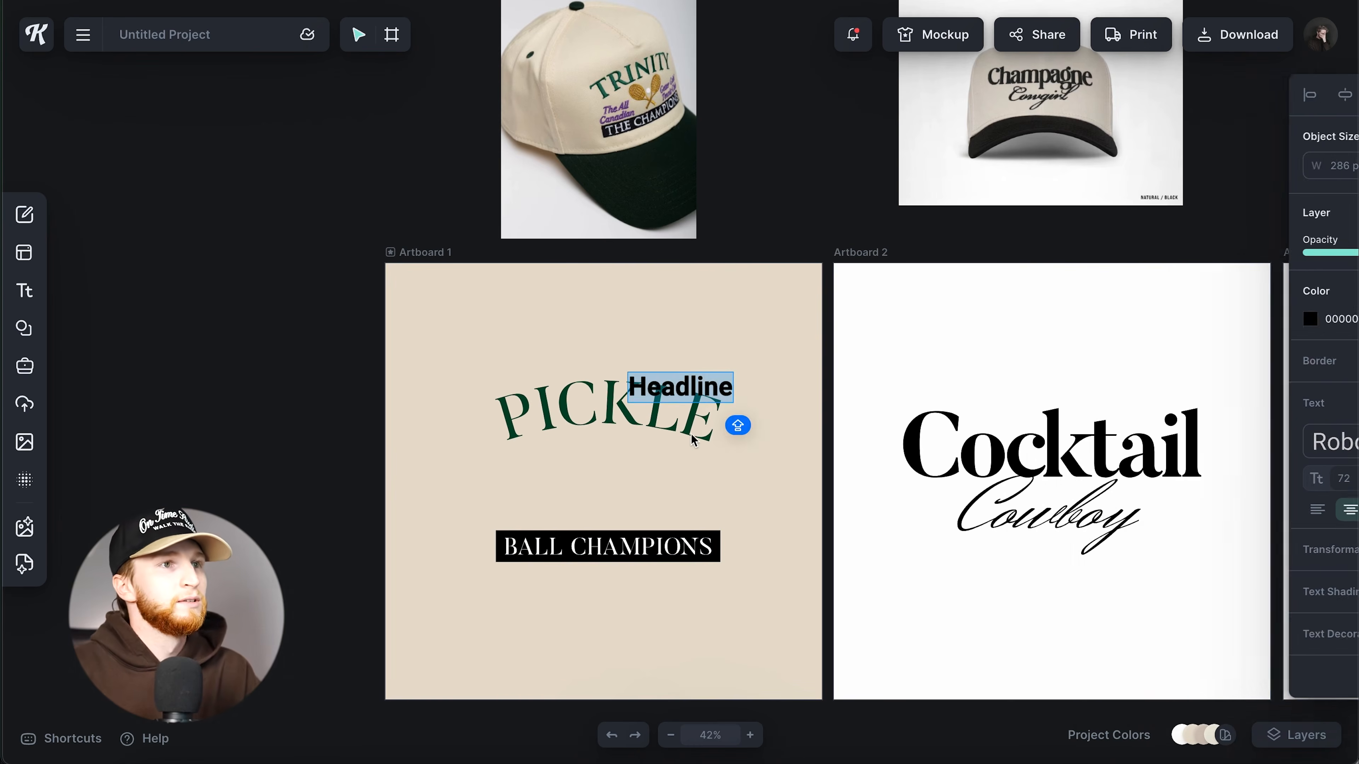
{"action": "key", "text": "Escape"}
{"action": "key", "text": "Delete"}
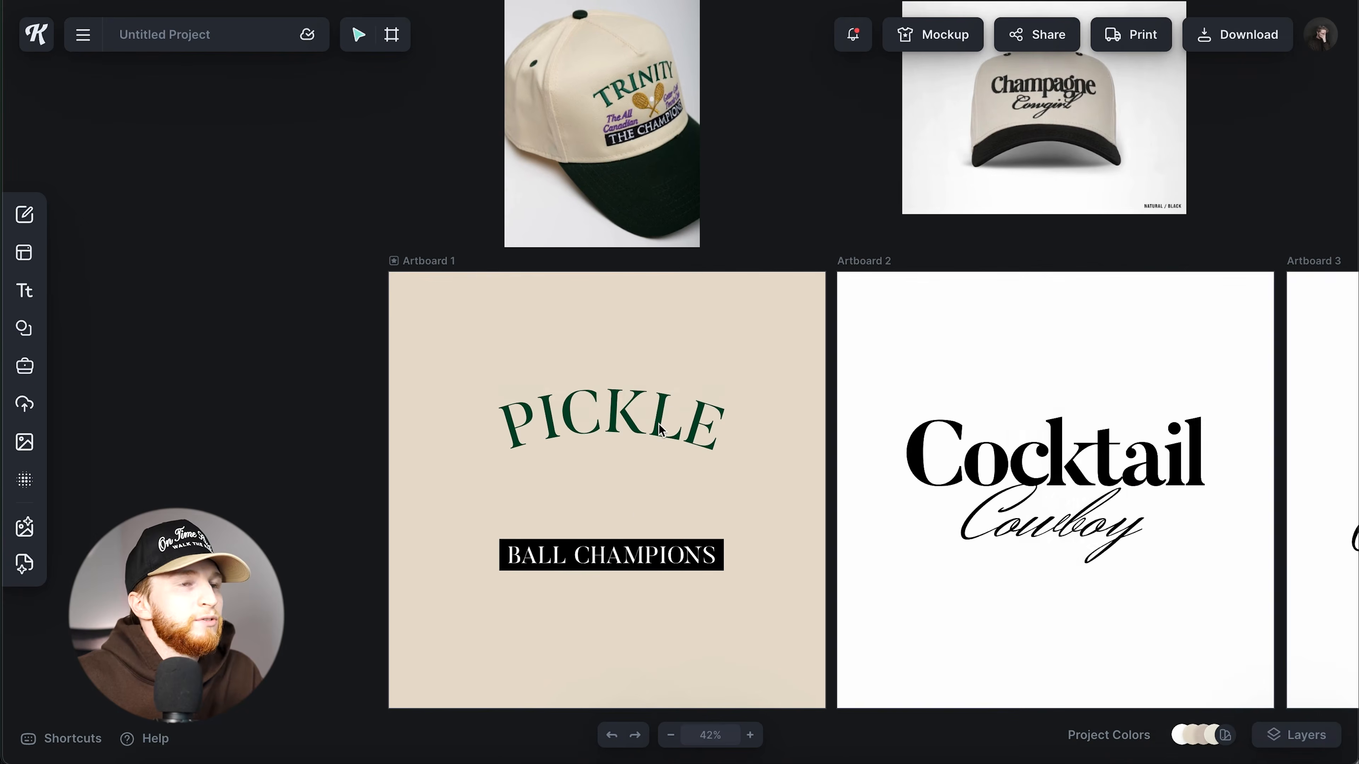
Step: Duplicate PICKLE above the original and remove the circle transformation from the copy
{"action": "left_click_drag", "start_coordinate": [661, 425], "coordinate": [662, 349], "text": "alt"}
{"action": "left_click", "coordinate": [1300, 437]}
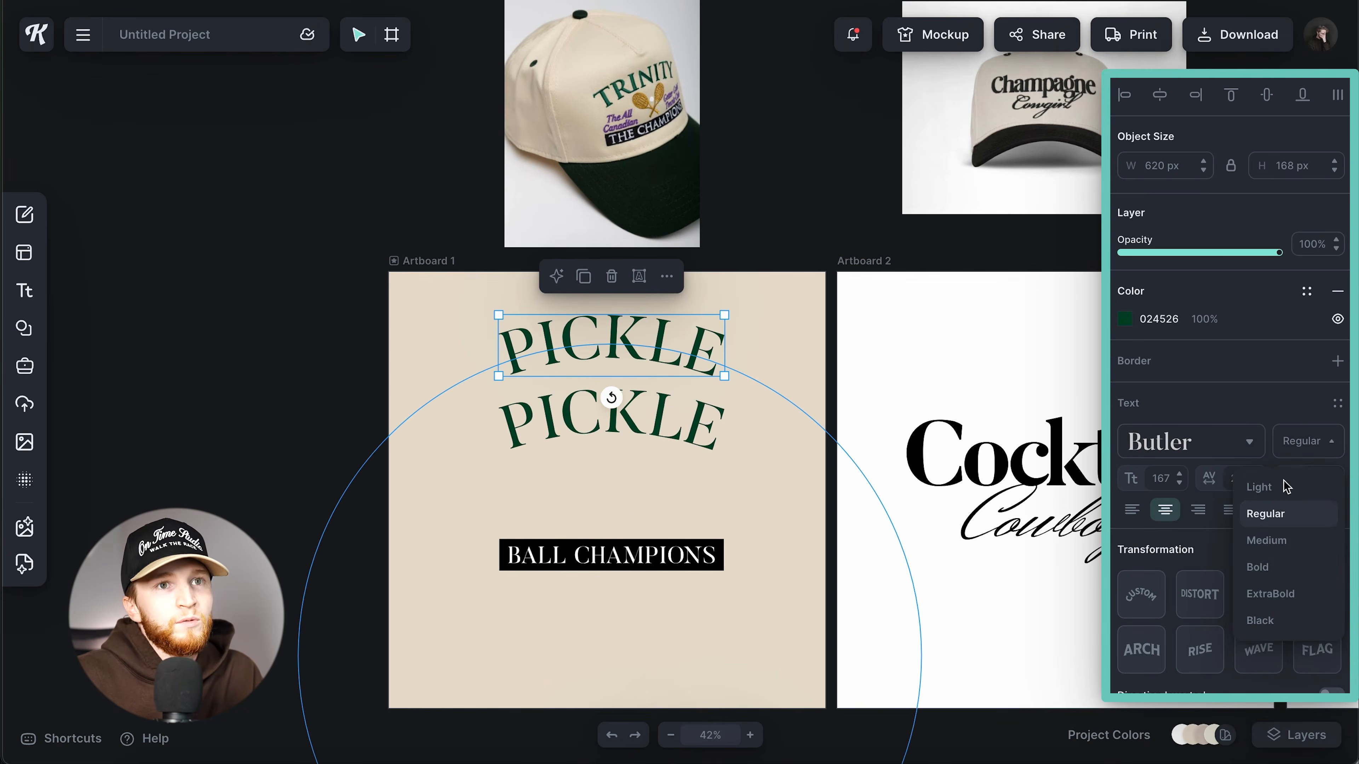
{"action": "left_click", "coordinate": [1063, 391]}
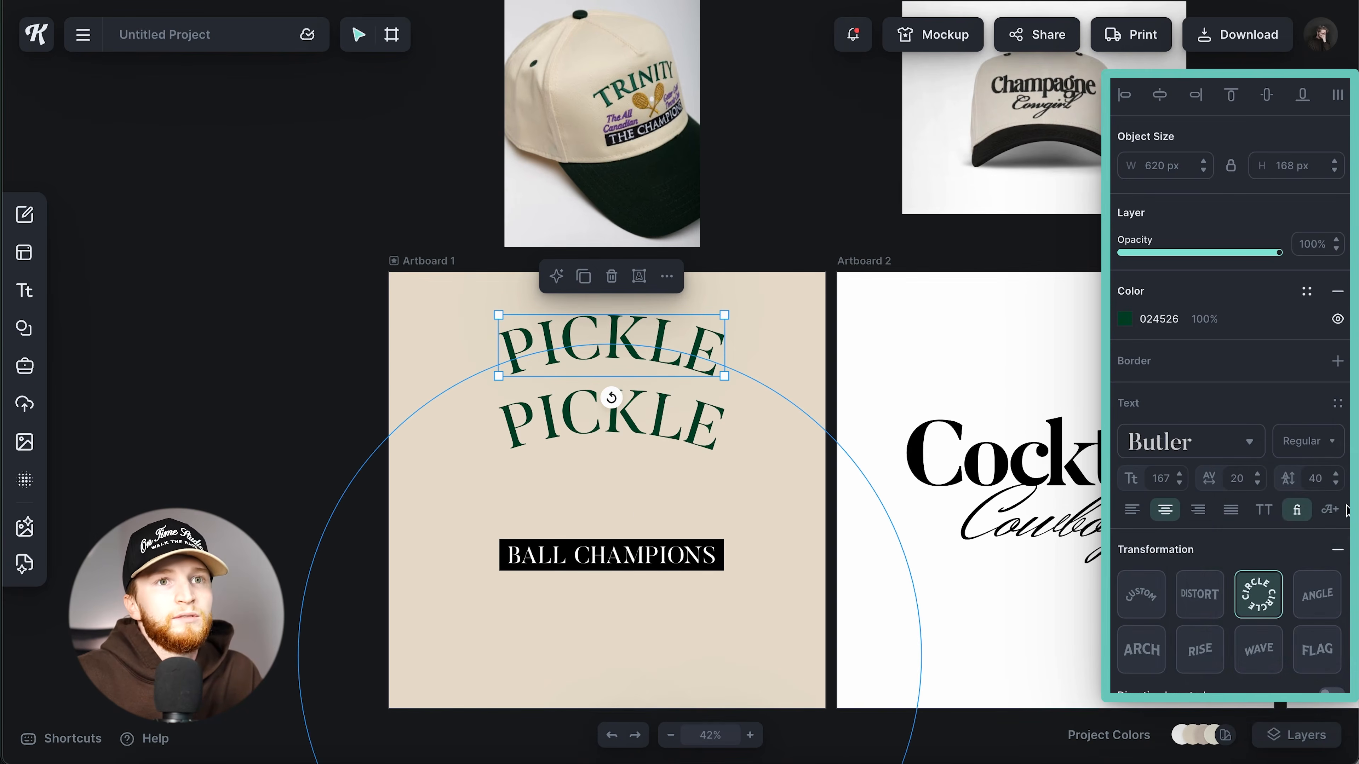
{"action": "left_click", "coordinate": [1334, 554]}
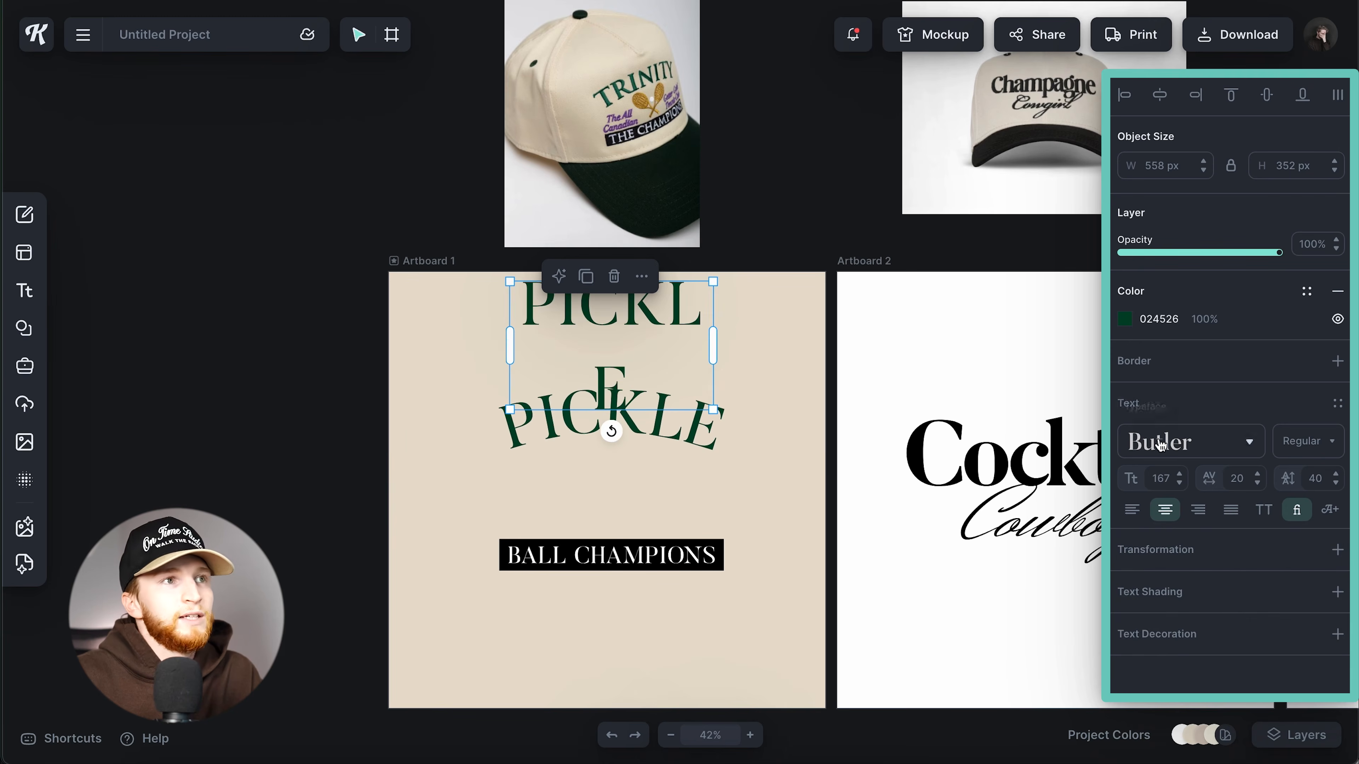
Step: Search the typefaces for ITALIC and set the straight PICKLE copy to Crimson Text in SemiBoldItalic
{"action": "left_click", "coordinate": [1182, 441]}
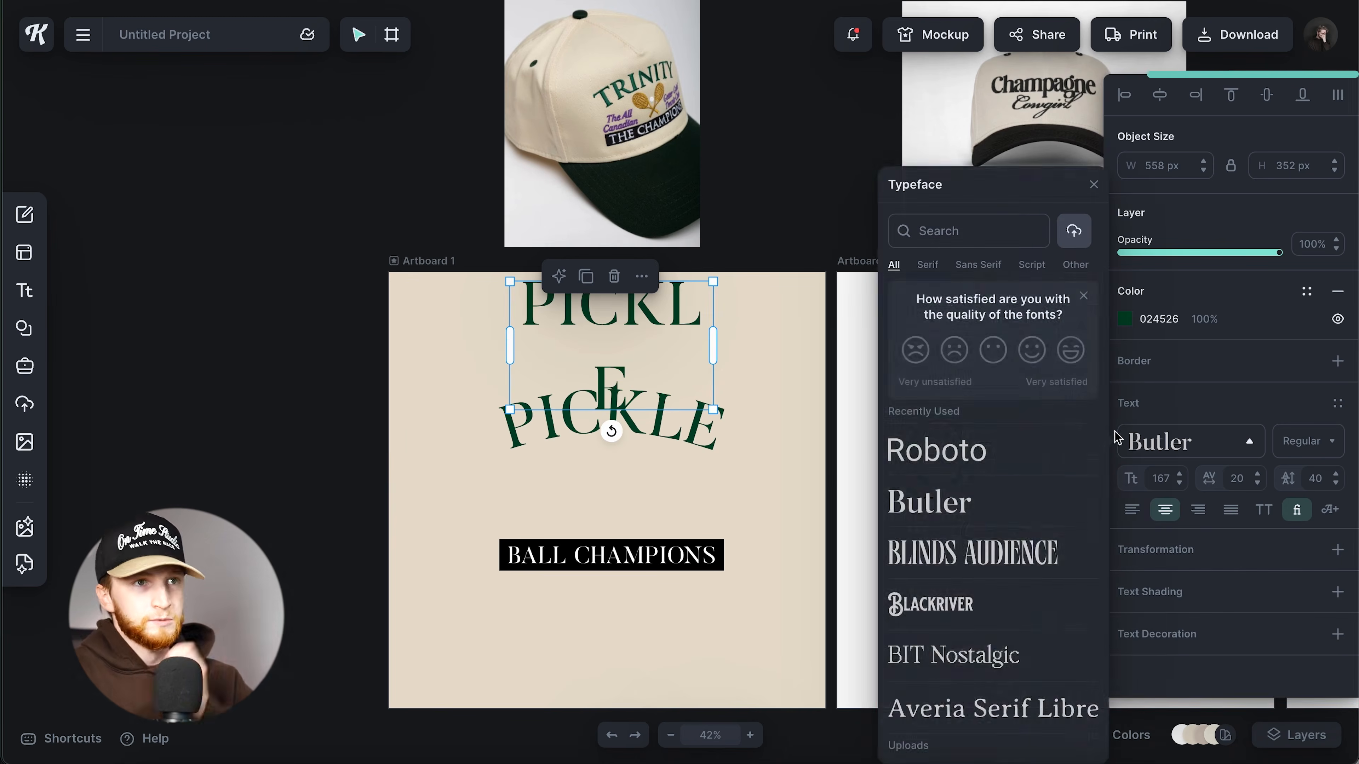
{"action": "scroll", "coordinate": [904, 503], "scroll_direction": "down", "scroll_amount": 4}
{"action": "left_click", "coordinate": [909, 231]}
{"action": "type", "text": "ITALIC"}
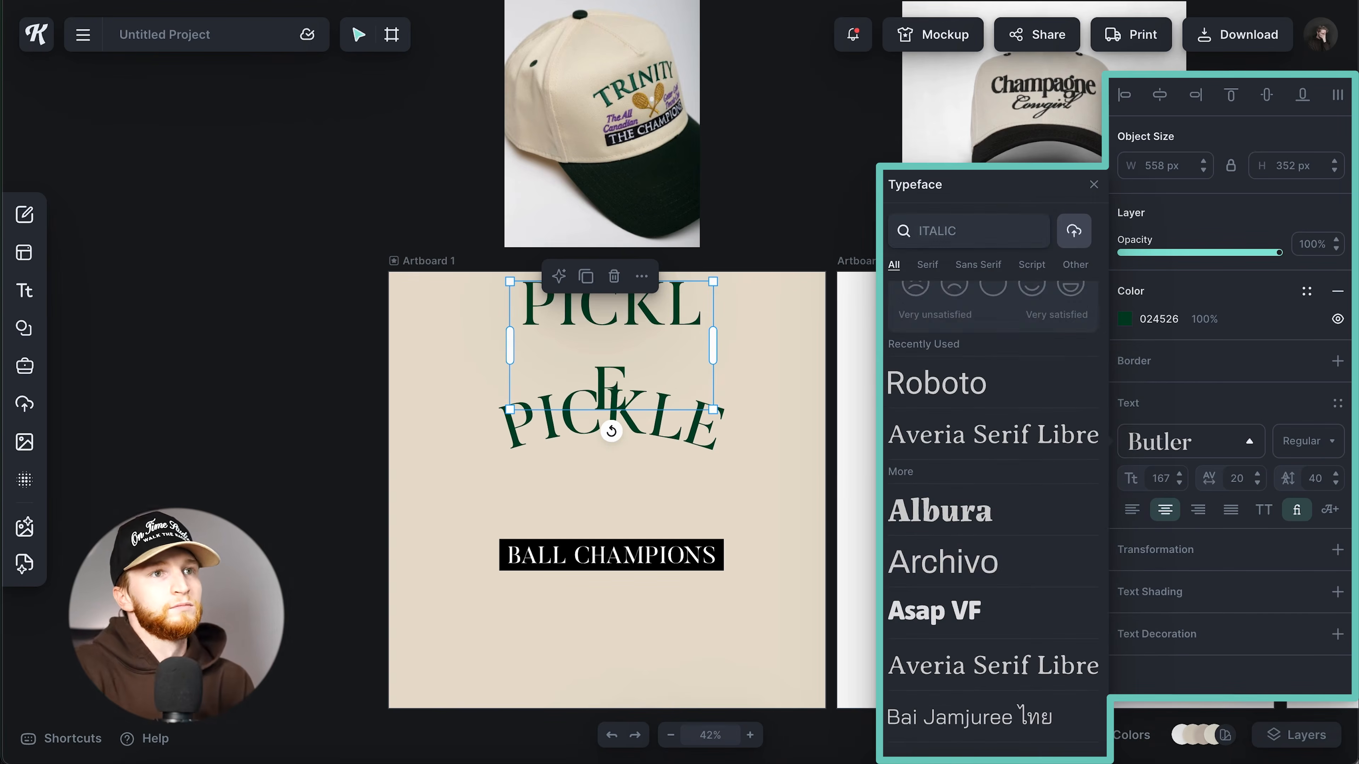
{"action": "scroll", "coordinate": [975, 554], "scroll_direction": "down", "scroll_amount": 10}
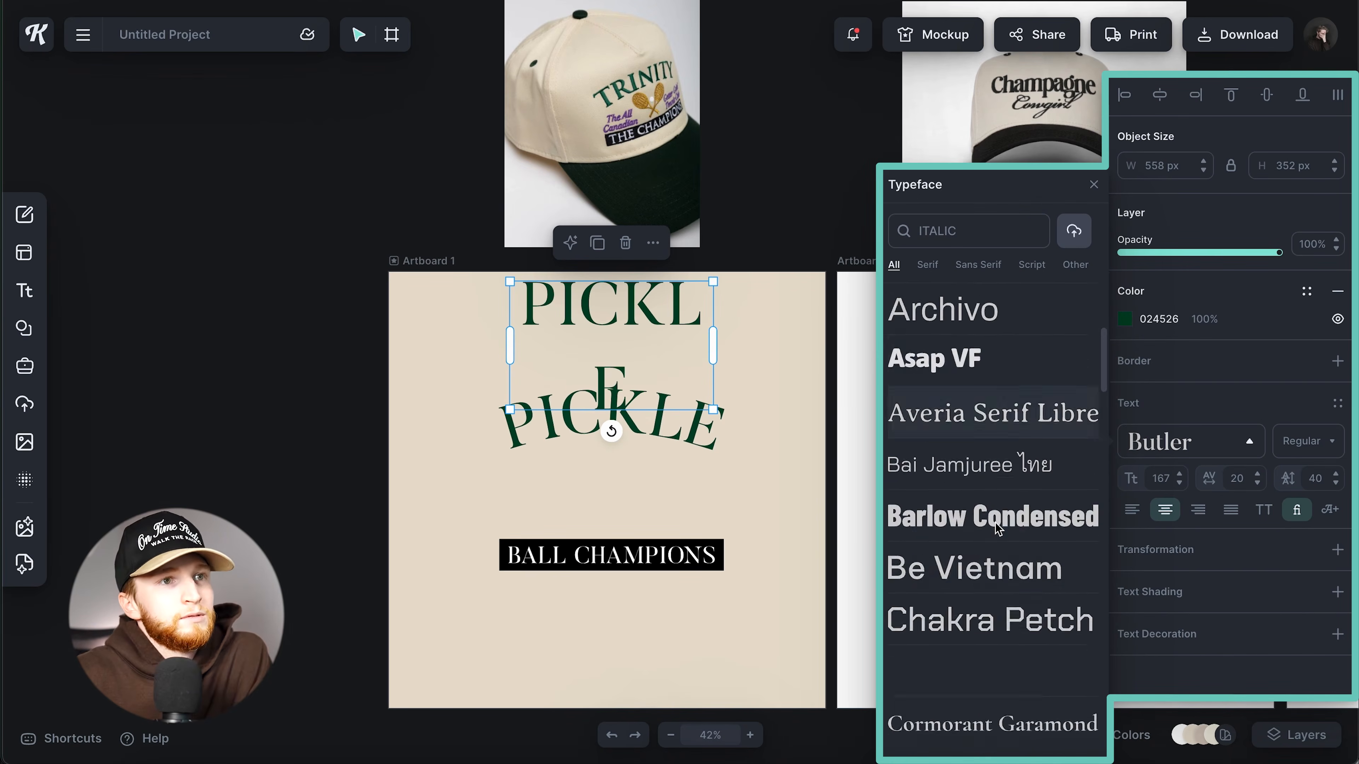
{"action": "left_click", "coordinate": [904, 382]}
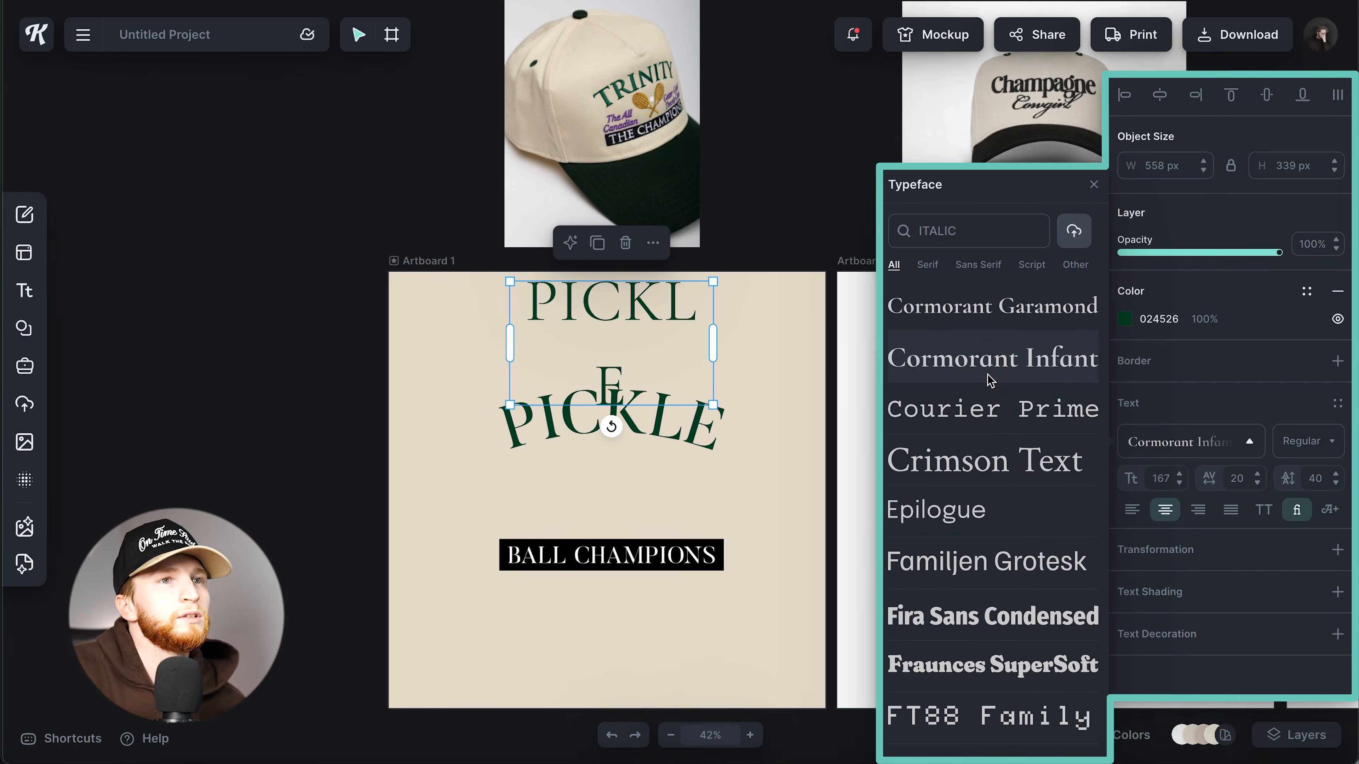
{"action": "left_click", "coordinate": [996, 471]}
{"action": "left_click", "coordinate": [1276, 444]}
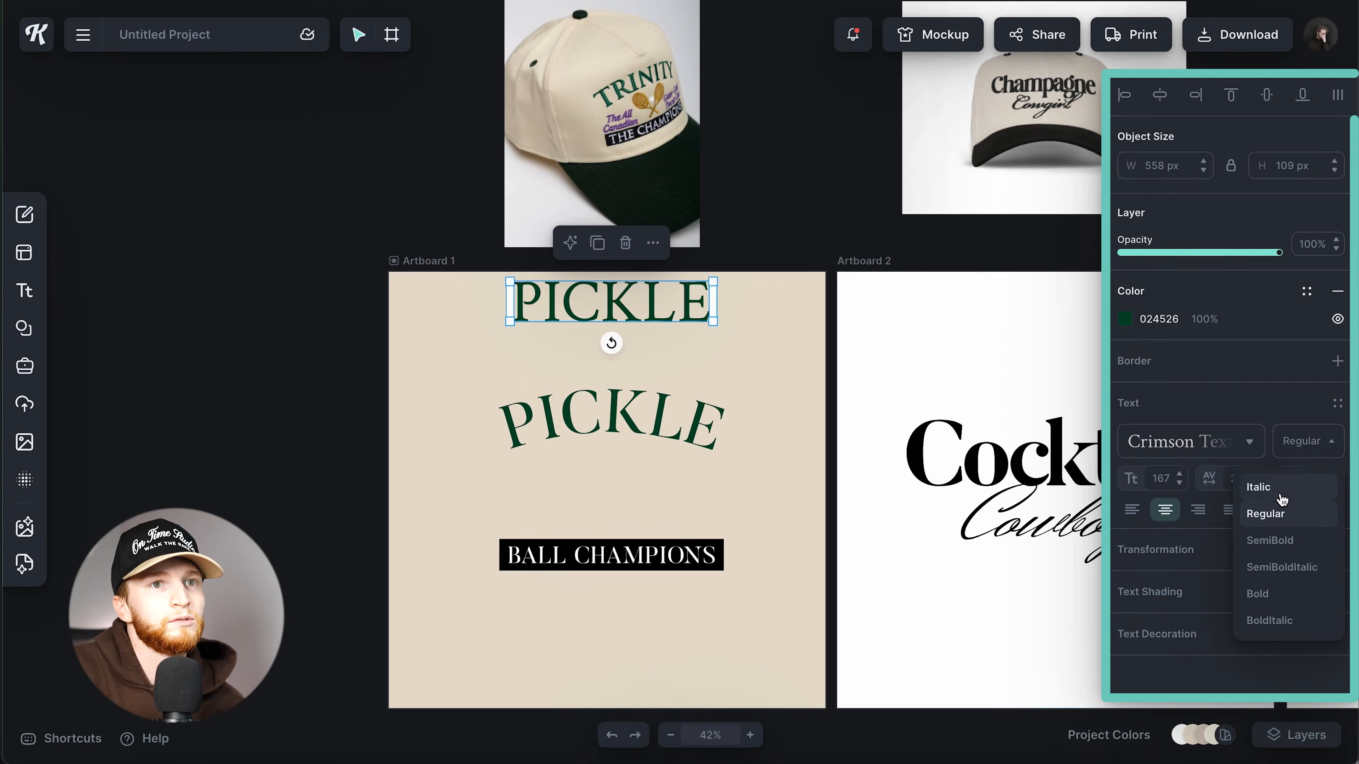
{"action": "left_click", "coordinate": [1282, 567]}
Step: Change the straight PICKLE copy's text to The All American, broken onto two lines after All
{"action": "left_click_drag", "start_coordinate": [651, 312], "coordinate": [633, 341]}
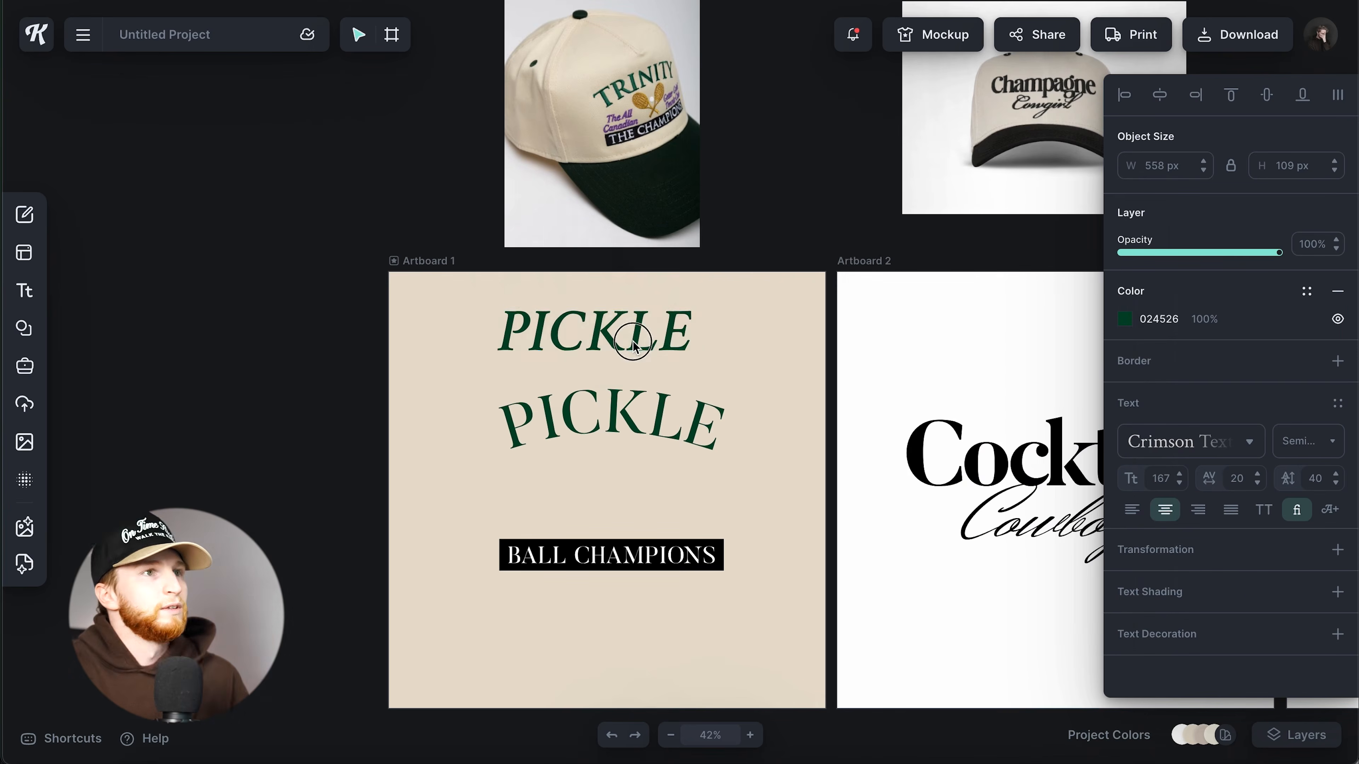
{"action": "double_click", "coordinate": [633, 341]}
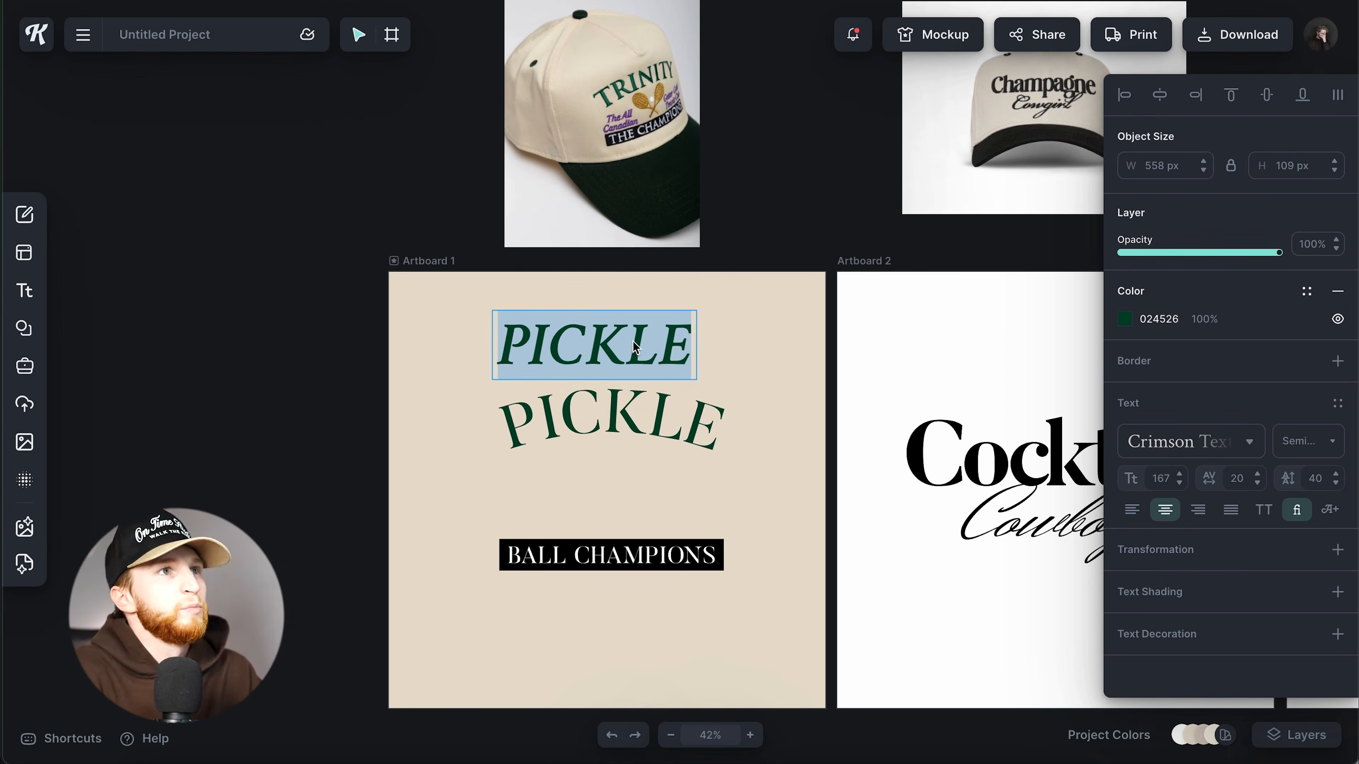
{"action": "type", "text": "The"}
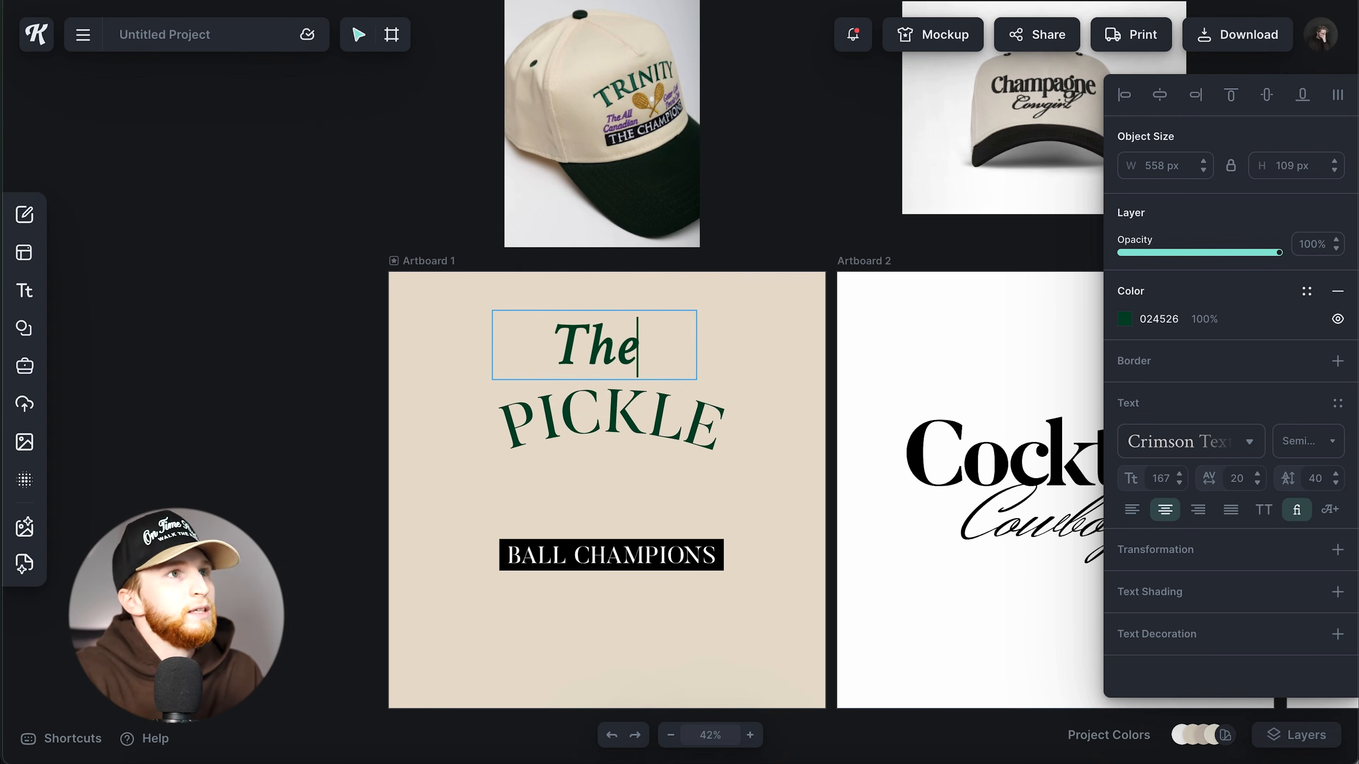
{"action": "type", "text": "l"}
{"action": "key", "text": "Return"}
{"action": "type", "text": "American"}
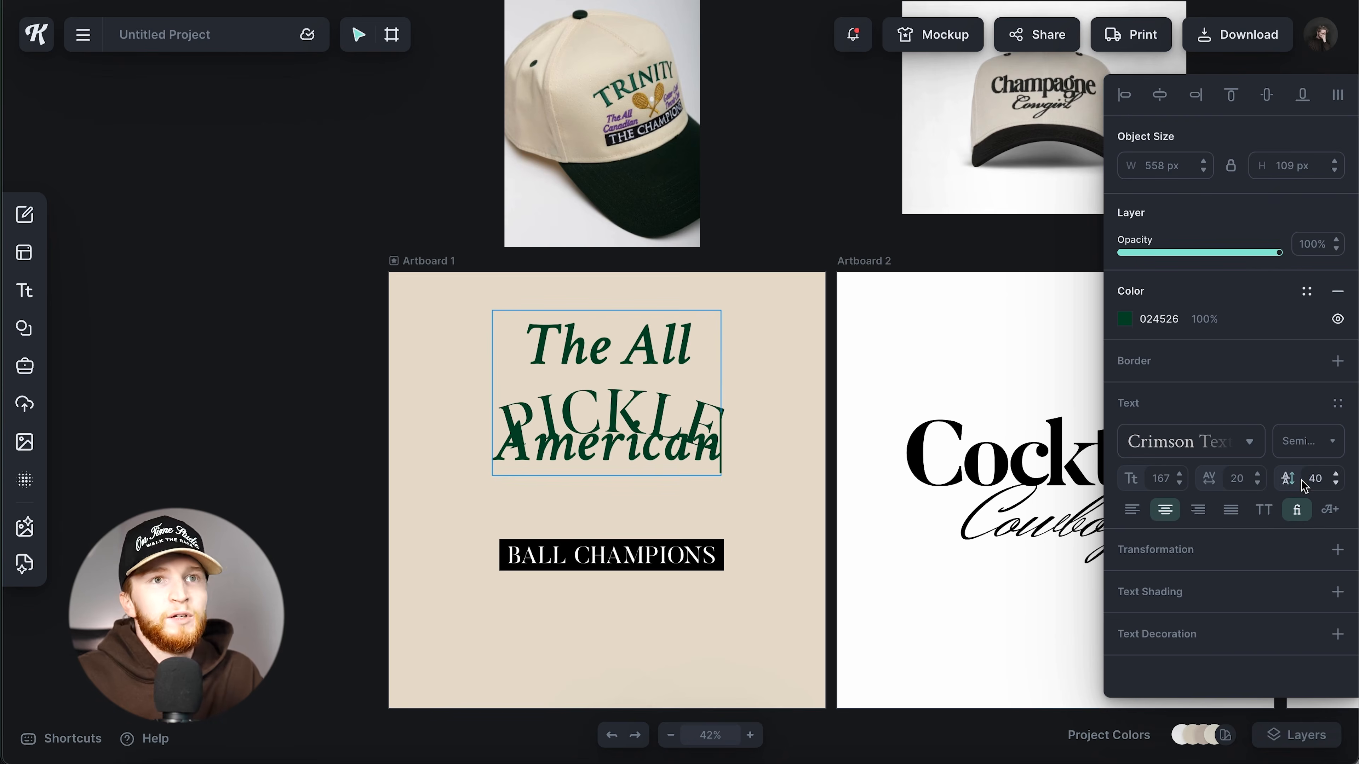
Step: Set the line spacing of The All American to 0 and widen its text box to about 795 px so American fits on one line
{"action": "type", "text": "0"}
{"action": "key", "text": "Return"}
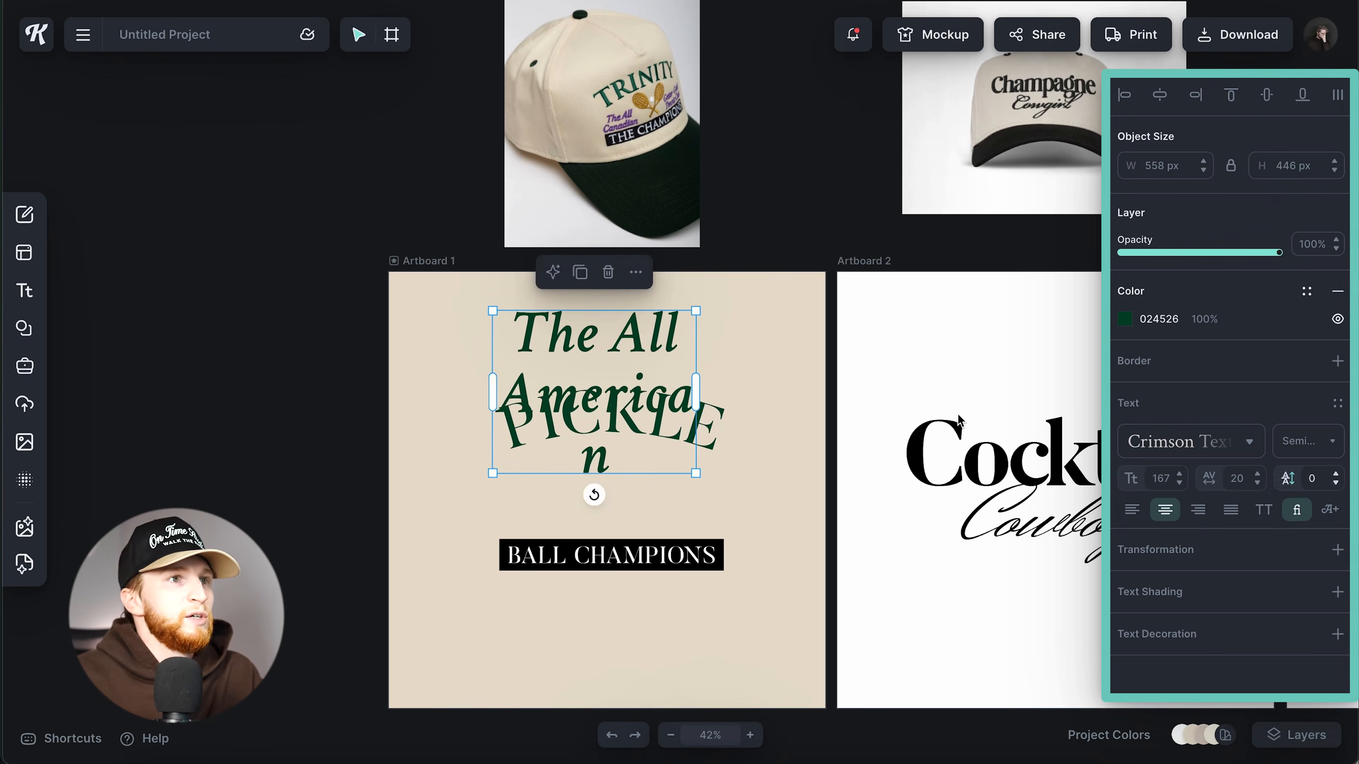
{"action": "left_click_drag", "start_coordinate": [698, 394], "coordinate": [782, 363]}
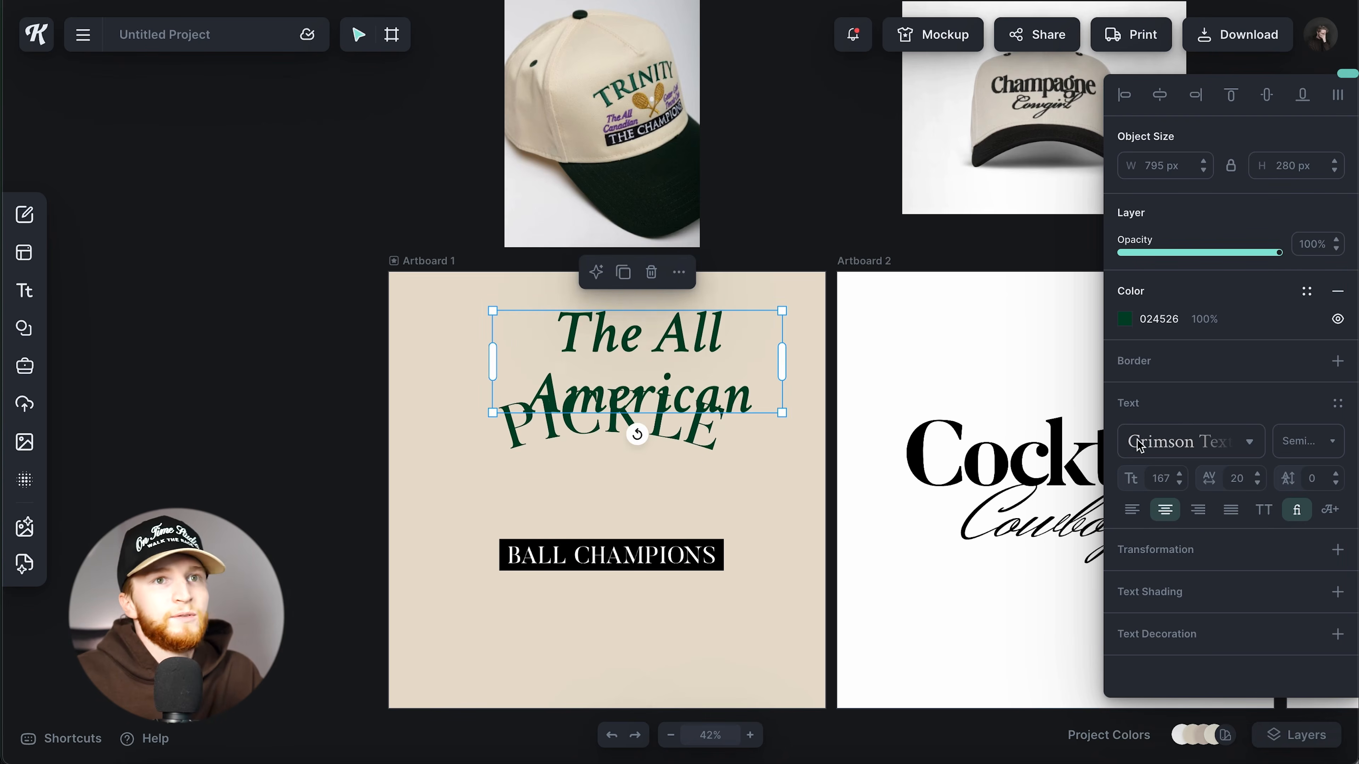
Step: Tighten The All American to a line spacing of -20 and a letter spacing of -60
{"action": "left_click", "coordinate": [1325, 478]}
{"action": "type", "text": "-20"}
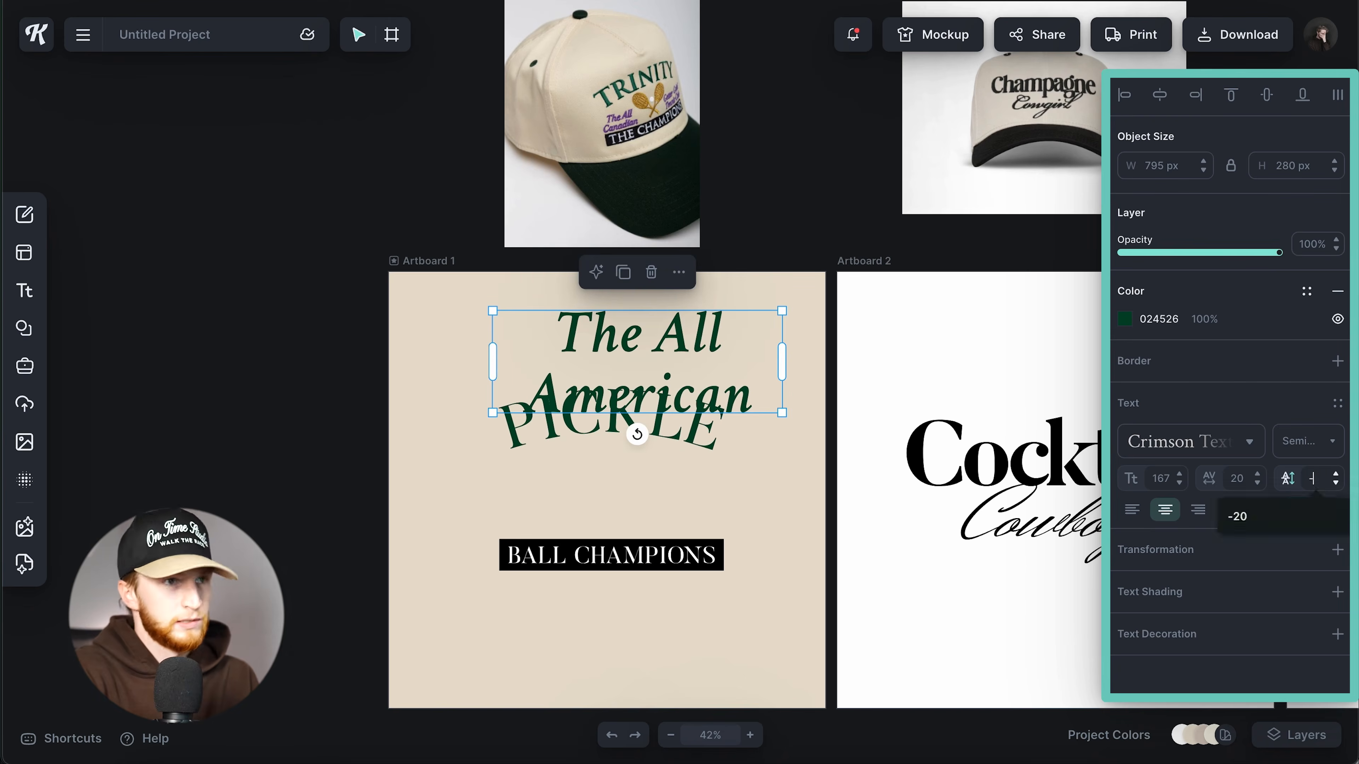
{"action": "key", "text": "Return"}
{"action": "left_click", "coordinate": [1249, 477]}
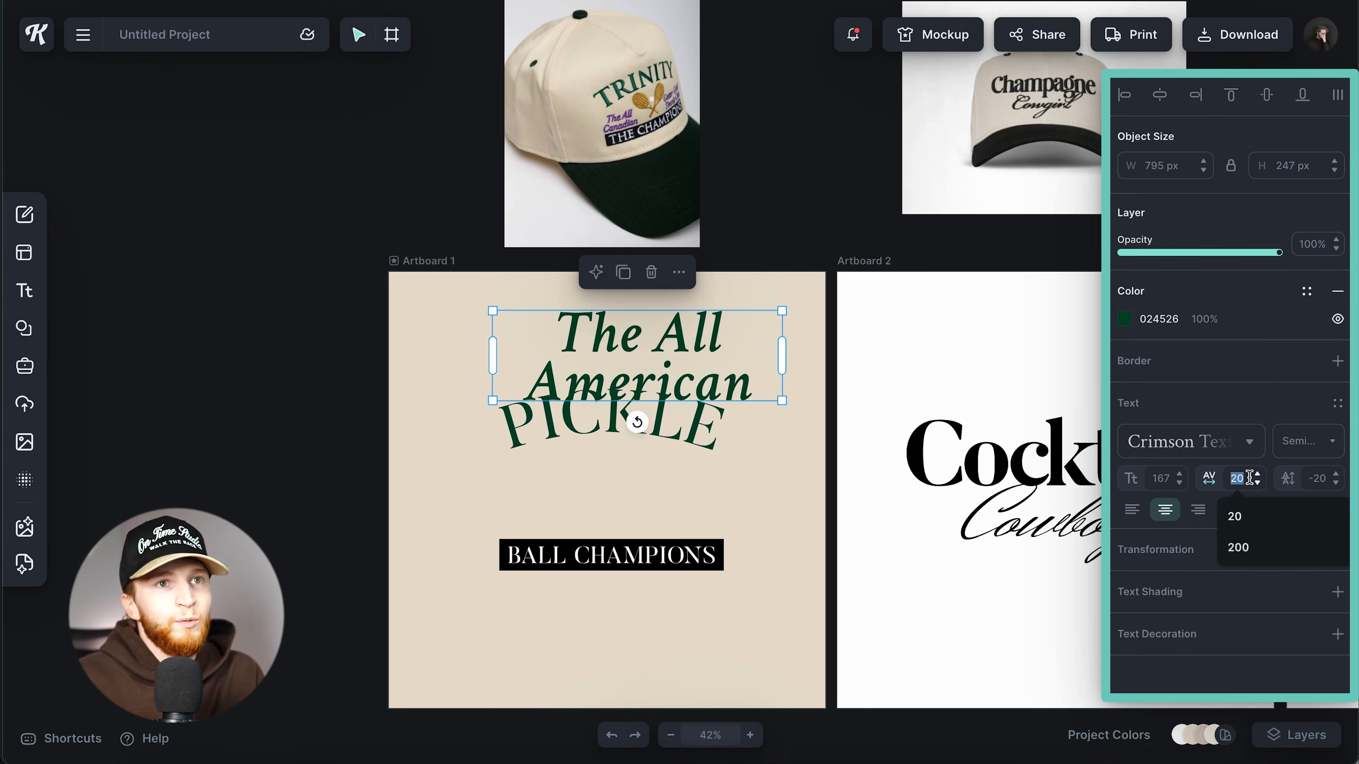
{"action": "type", "text": "-60"}
{"action": "key", "text": "Return"}
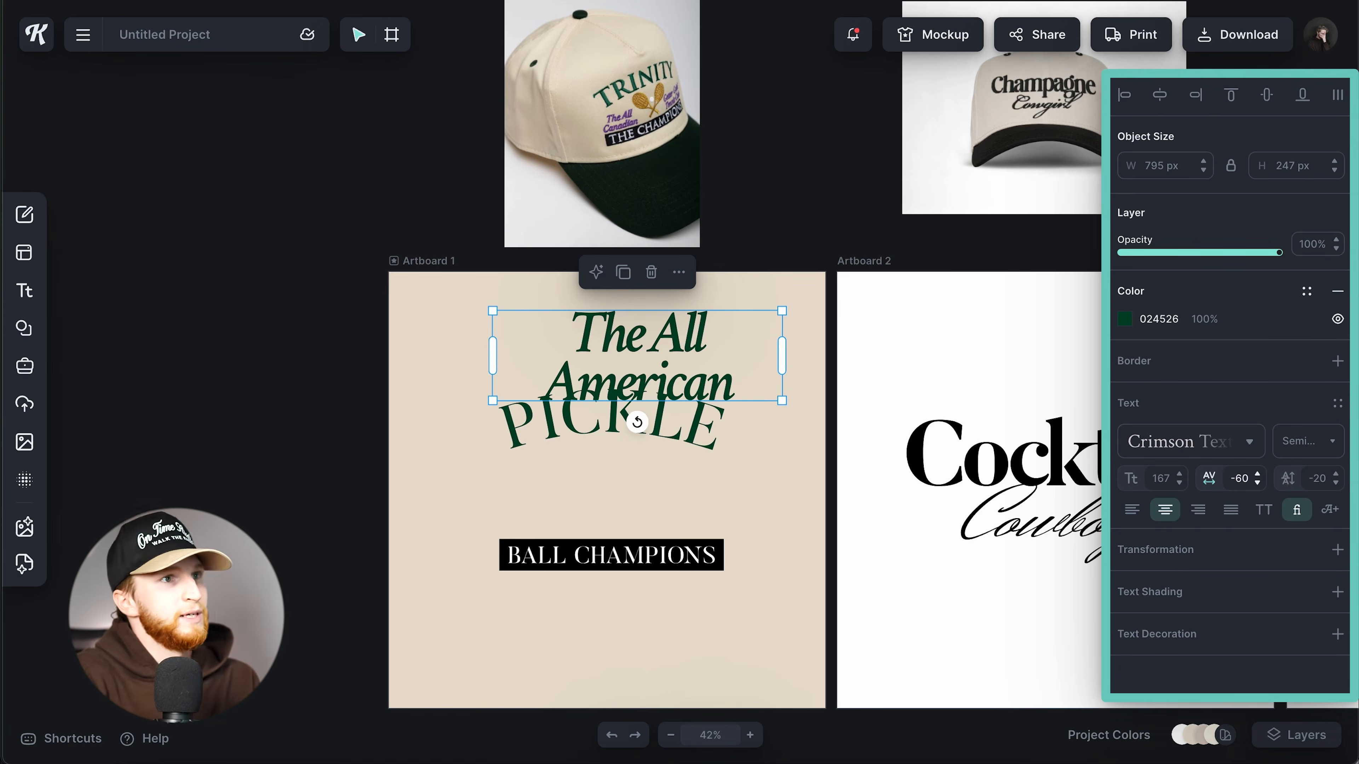
Step: Shrink The All American to about 394 px wide, place it left below PICKLE, and set letter spacing -80 and line spacing -30
{"action": "left_click_drag", "start_coordinate": [782, 400], "coordinate": [522, 489]}
{"action": "left_click", "coordinate": [1243, 478]}
{"action": "type", "text": "-80"}
{"action": "key", "text": "Return"}
{"action": "type", "text": "-30"}
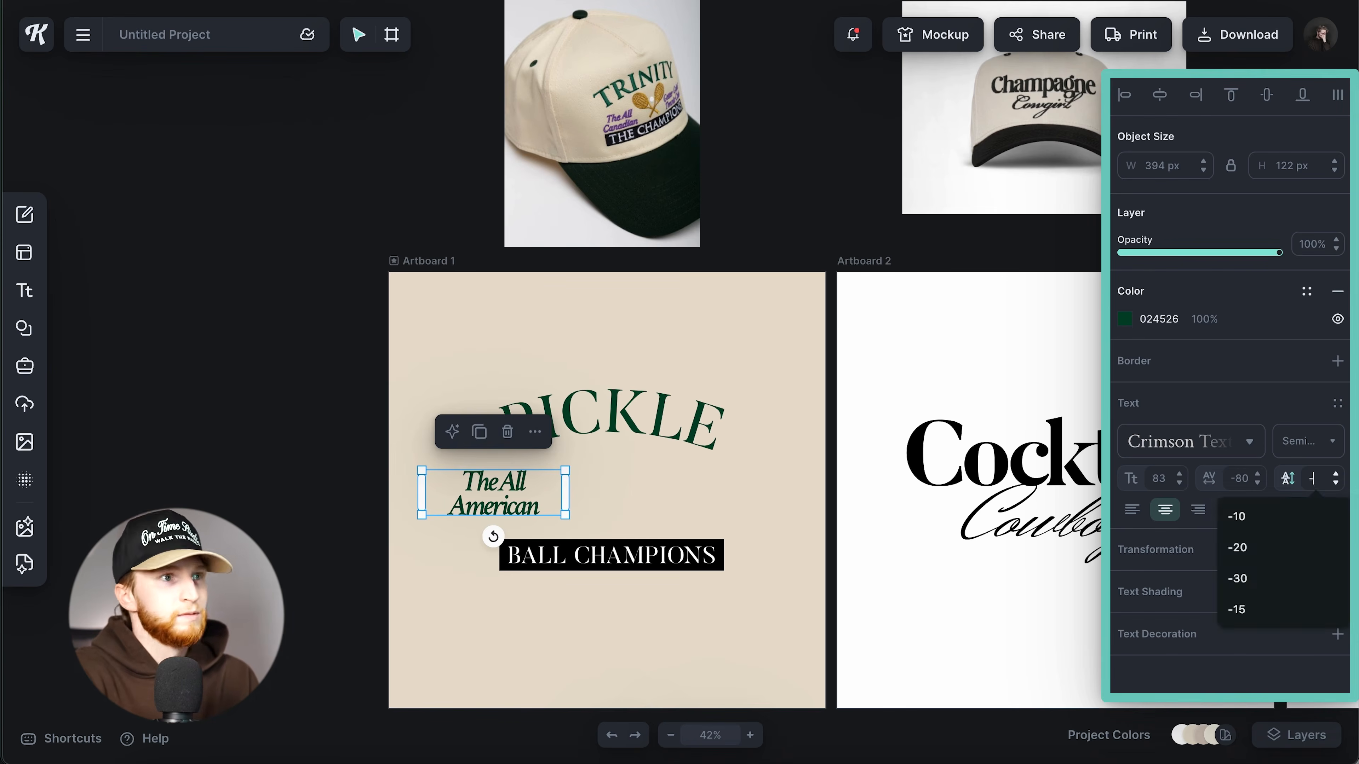
{"action": "key", "text": "Return"}
Step: Place a copy of The All American on the opposite side of the design and change its text to PickleBall Team on two lines
{"action": "left_click_drag", "start_coordinate": [510, 488], "coordinate": [731, 499]}
{"action": "double_click", "coordinate": [732, 500]}
{"action": "type", "text": "PickleBall"}
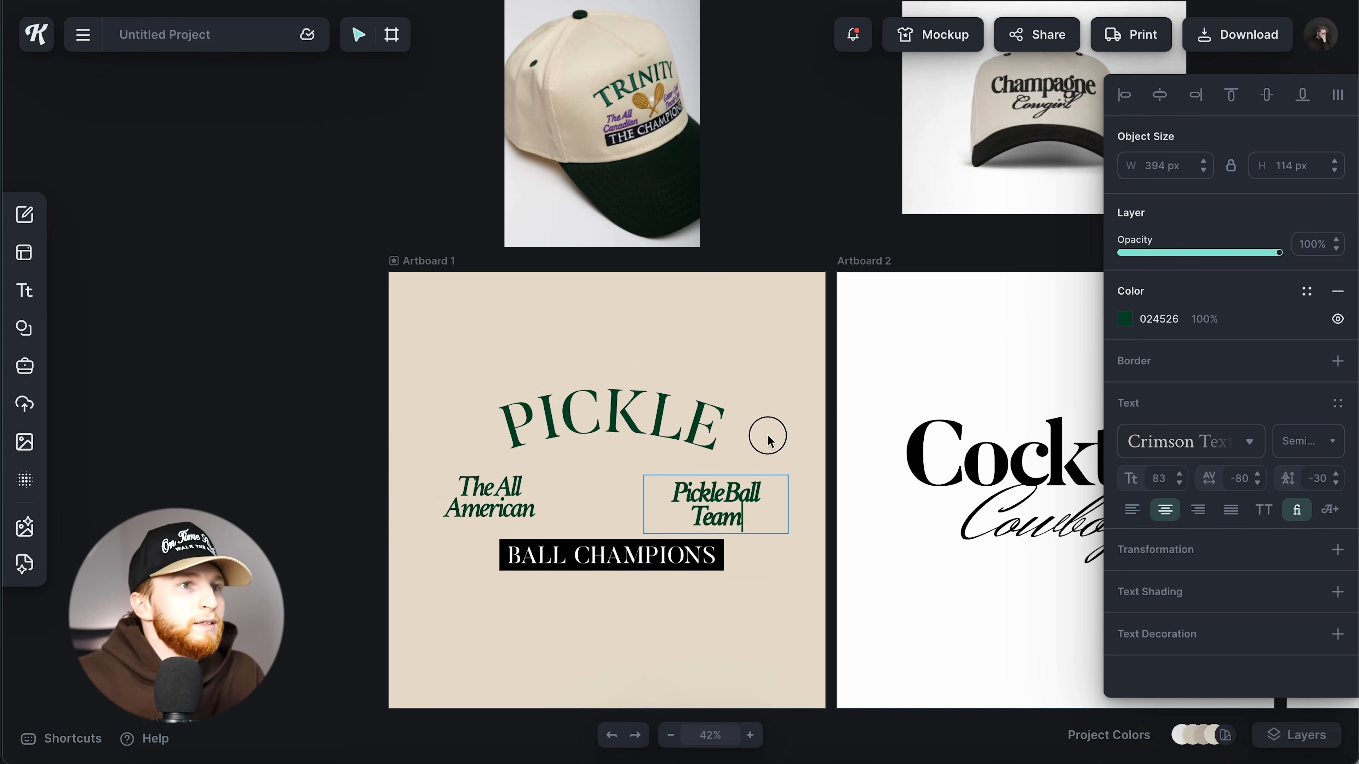
{"action": "left_click", "coordinate": [768, 440]}
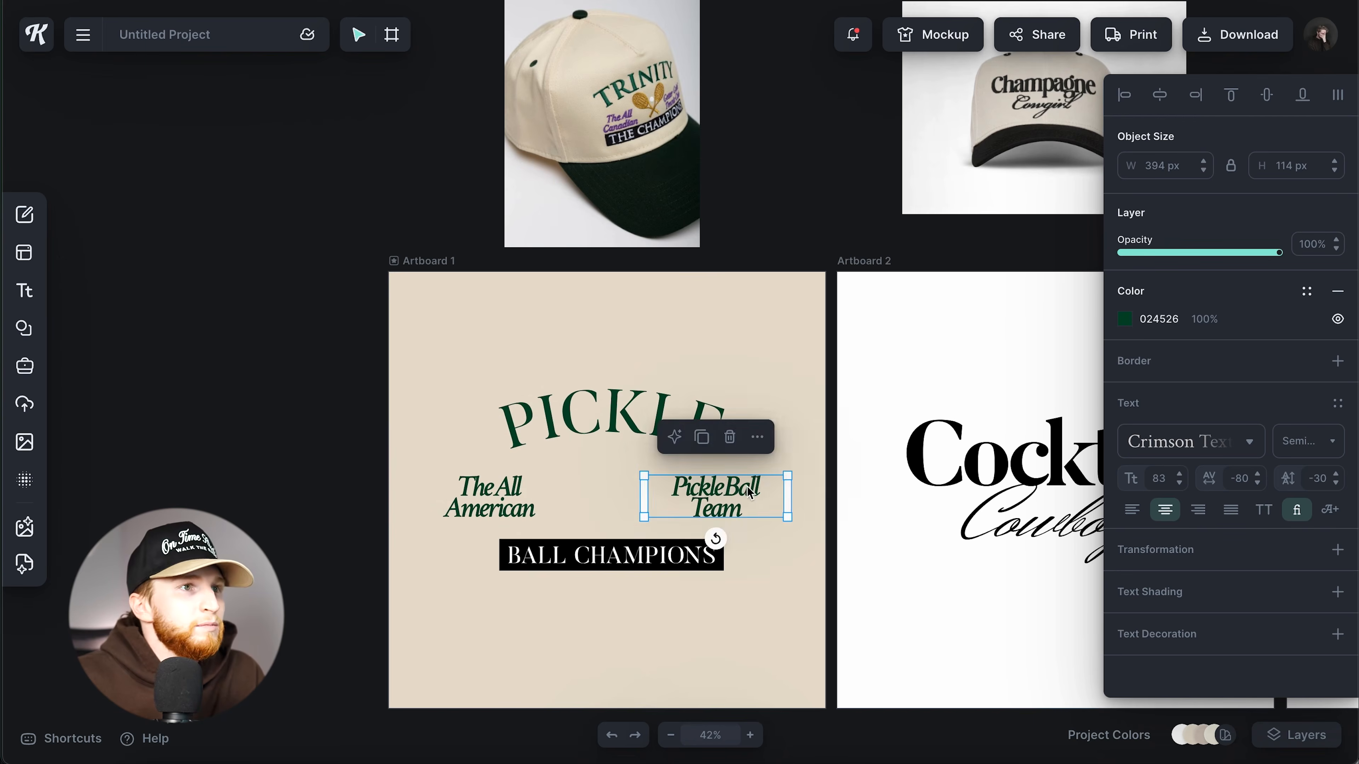
{"action": "left_click_drag", "start_coordinate": [742, 485], "coordinate": [749, 485]}
{"action": "left_click", "coordinate": [774, 381]}
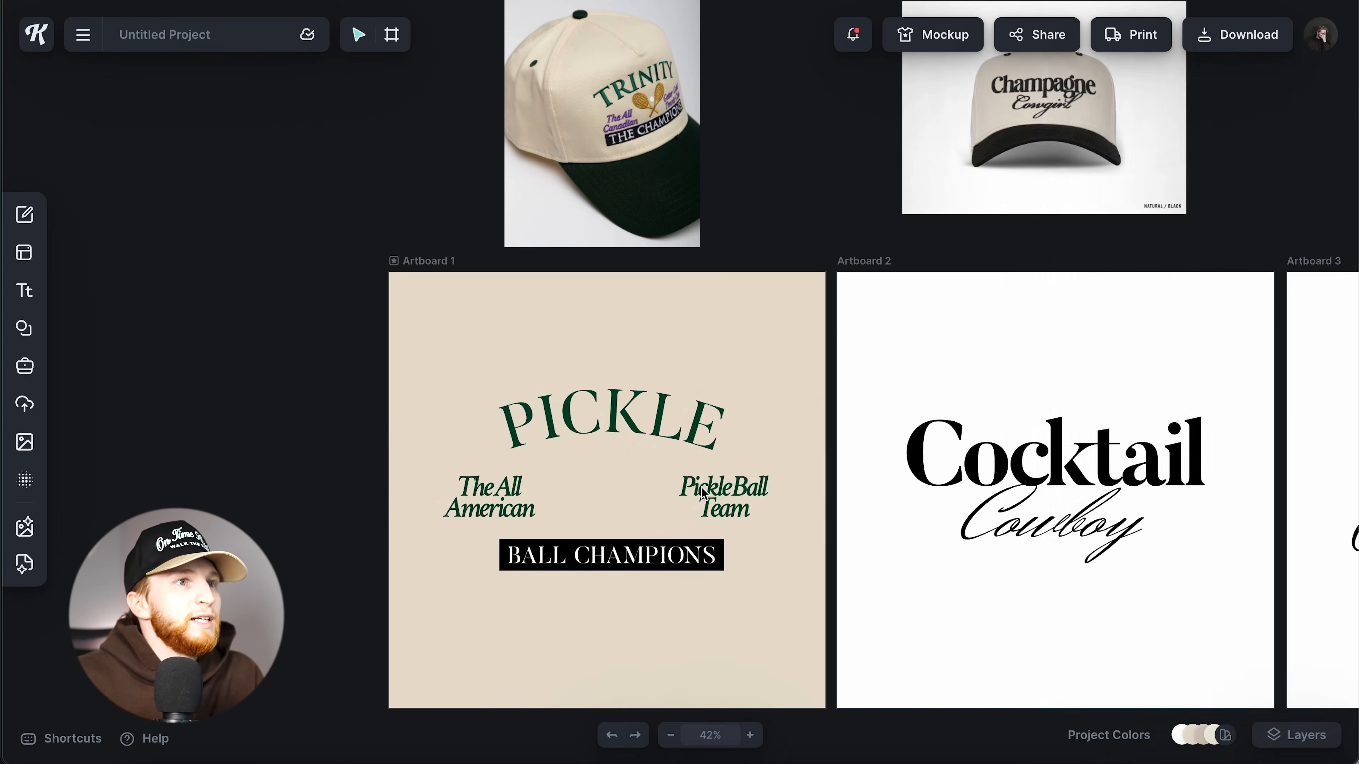
Step: Recolor The All American and PickleBall Team together to purple 6D407A, starting from a color sampled from the TRINITY cap's lettering
{"action": "left_click", "coordinate": [726, 484]}
{"action": "left_click", "coordinate": [477, 498], "text": "shift"}
{"action": "left_click", "coordinate": [1125, 317]}
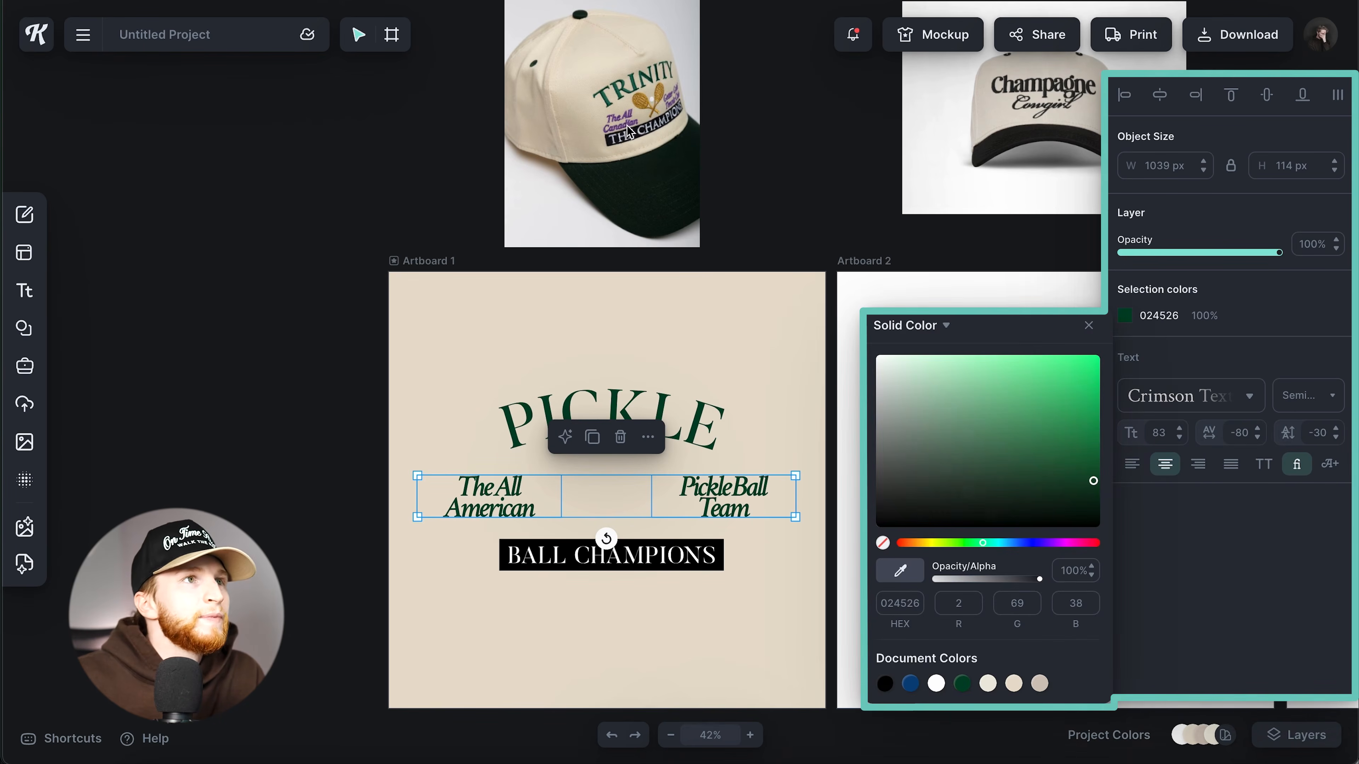
{"action": "left_click", "coordinate": [627, 130]}
{"action": "mouse_move", "coordinate": [951, 456]}
{"action": "left_mouse_down"}
{"action": "mouse_move", "coordinate": [934, 424]}
{"action": "mouse_move", "coordinate": [986, 467]}
{"action": "mouse_move", "coordinate": [970, 428]}
{"action": "mouse_move", "coordinate": [975, 444]}
{"action": "left_mouse_up"}
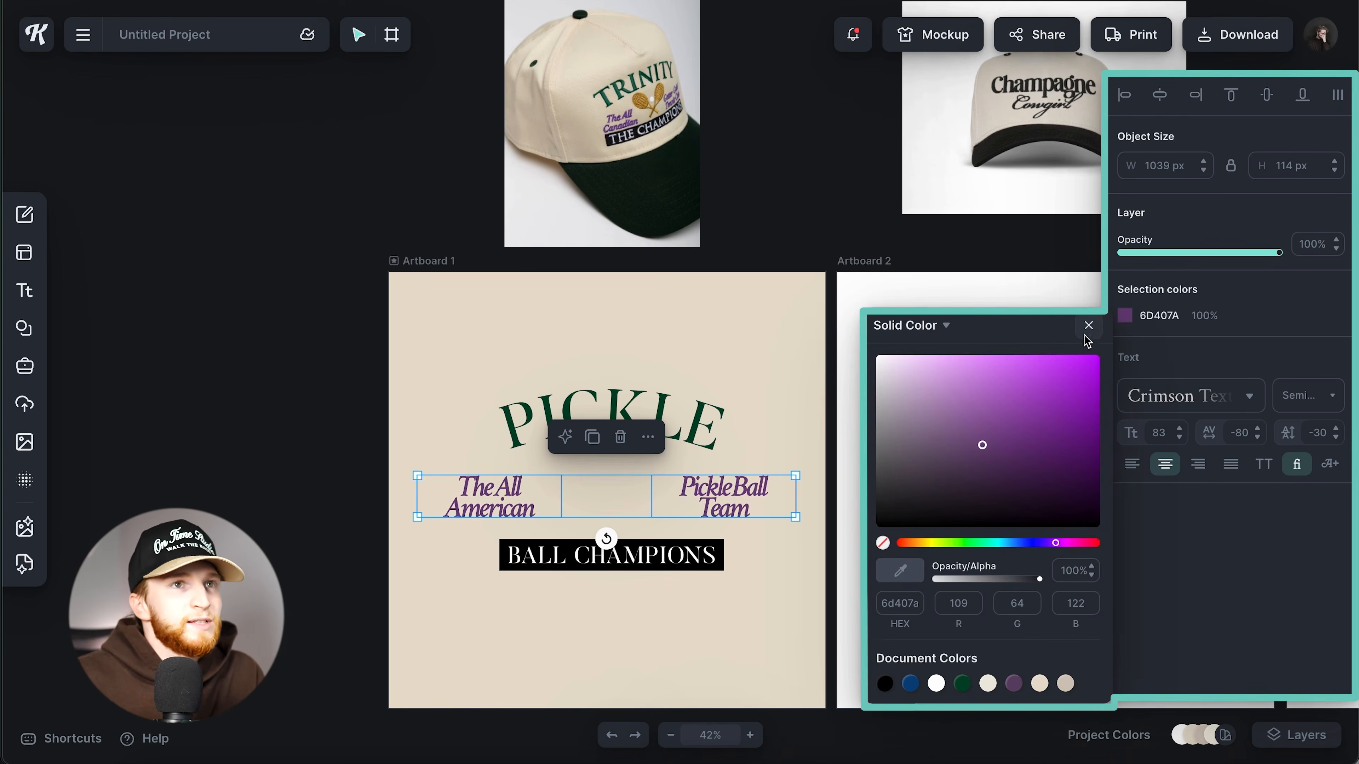
{"action": "left_click", "coordinate": [1088, 327]}
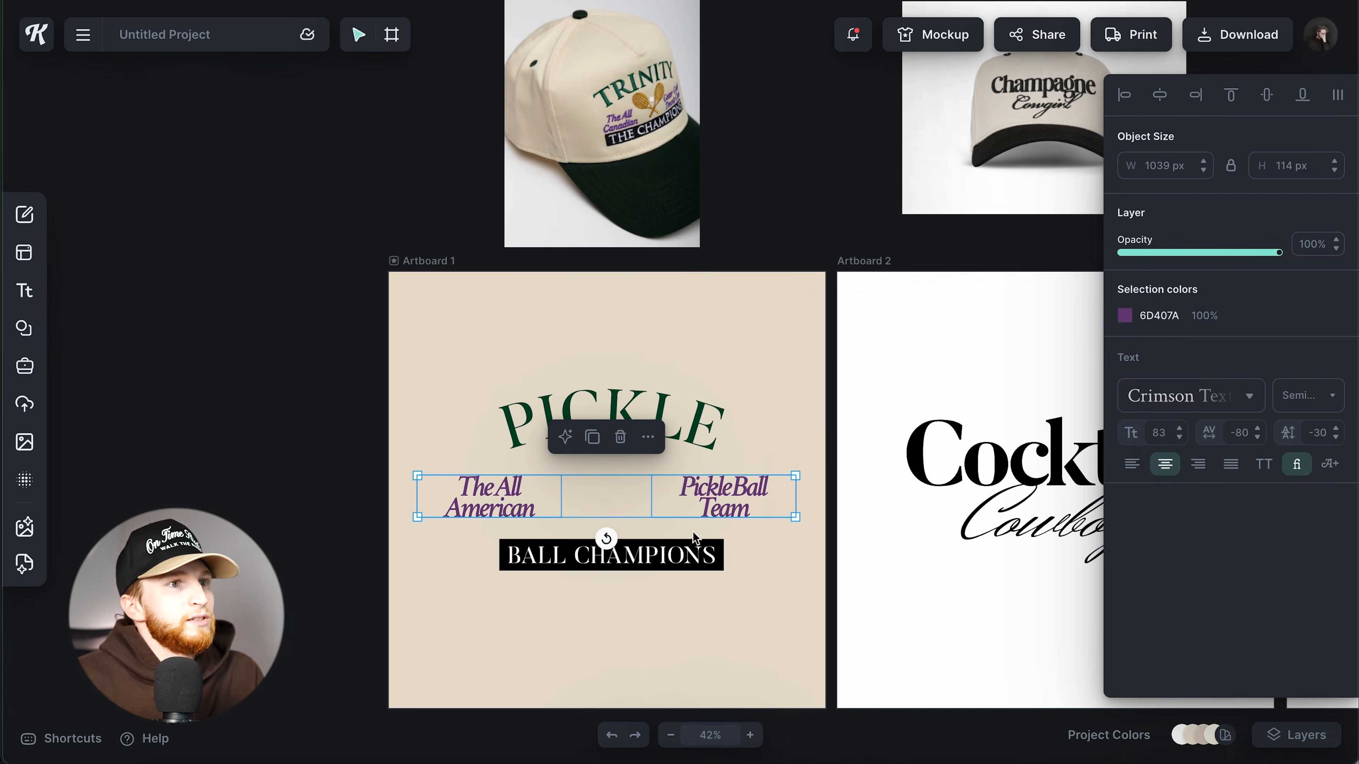
Step: Lower PICKLE and the two purple side texts toward the BALL CHAMPIONS banner, and place the side texts closer together just above it
{"action": "left_click_drag", "start_coordinate": [726, 497], "coordinate": [726, 513]}
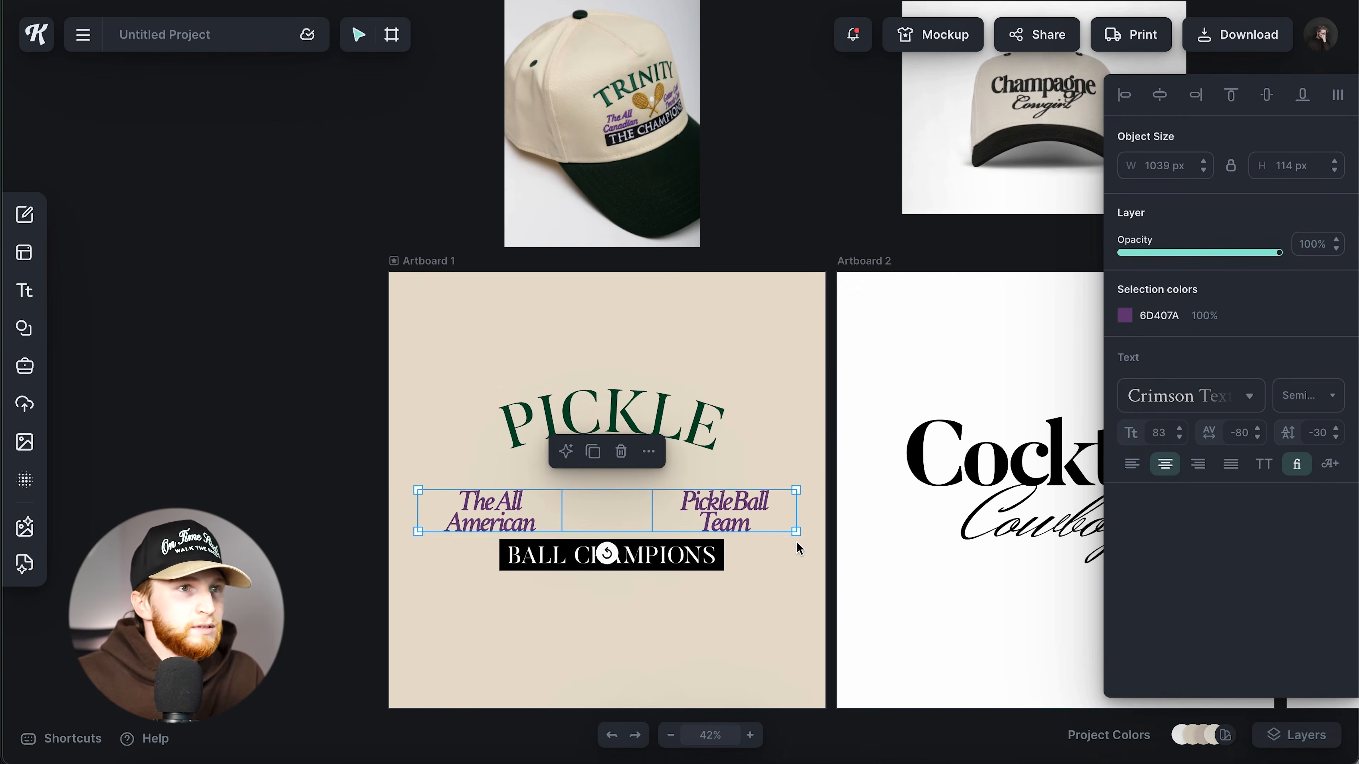
{"action": "left_click", "coordinate": [792, 540]}
{"action": "left_click_drag", "start_coordinate": [499, 506], "coordinate": [577, 509]}
{"action": "left_click", "coordinate": [720, 504], "text": "shift"}
{"action": "left_click_drag", "start_coordinate": [722, 504], "coordinate": [685, 503]}
{"action": "left_click_drag", "start_coordinate": [695, 428], "coordinate": [695, 446]}
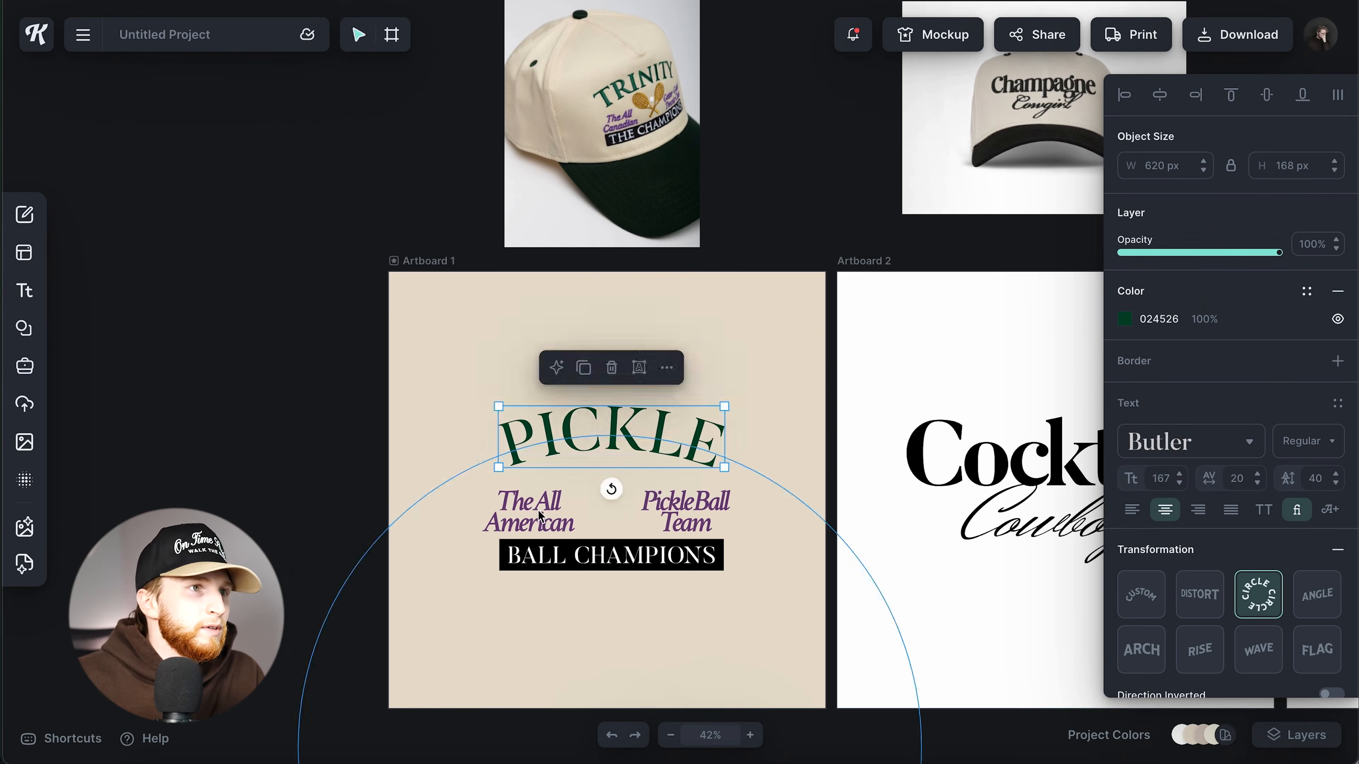
{"action": "left_click_drag", "start_coordinate": [538, 511], "coordinate": [517, 502]}
{"action": "left_click_drag", "start_coordinate": [697, 503], "coordinate": [734, 503]}
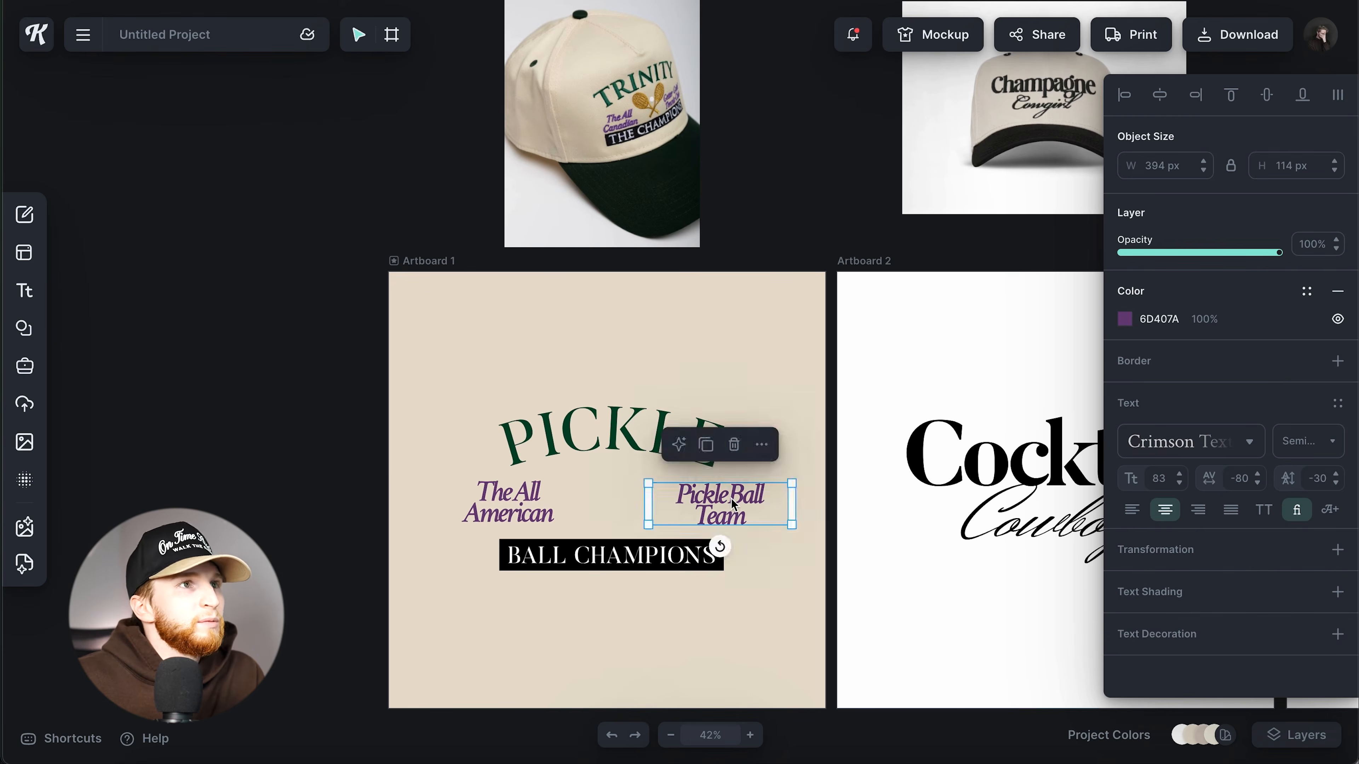
Step: Try aligning all the design's texts on a common horizontal center, and undo the alignment
{"action": "left_click", "coordinate": [760, 548]}
{"action": "left_click_drag", "start_coordinate": [746, 565], "coordinate": [476, 370]}
{"action": "left_click", "coordinate": [1160, 100]}
{"action": "key", "text": "super+z"}
{"action": "left_click", "coordinate": [773, 345]}
Step: Search the elements library for pickleball and place the green paddle with the blue handle on Artboard 1
{"action": "left_click", "coordinate": [21, 325]}
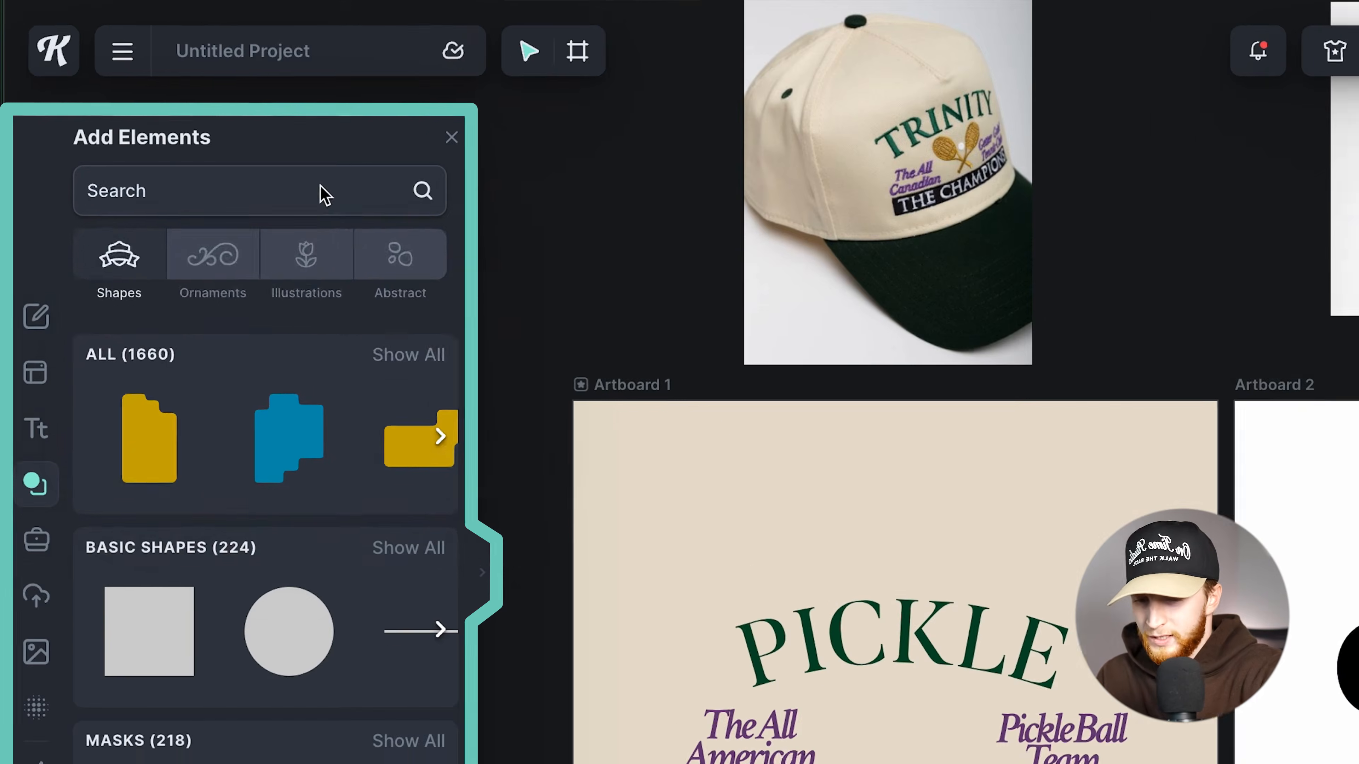
{"action": "left_click", "coordinate": [217, 128]}
{"action": "type", "text": "pickleball"}
{"action": "key", "text": "Return"}
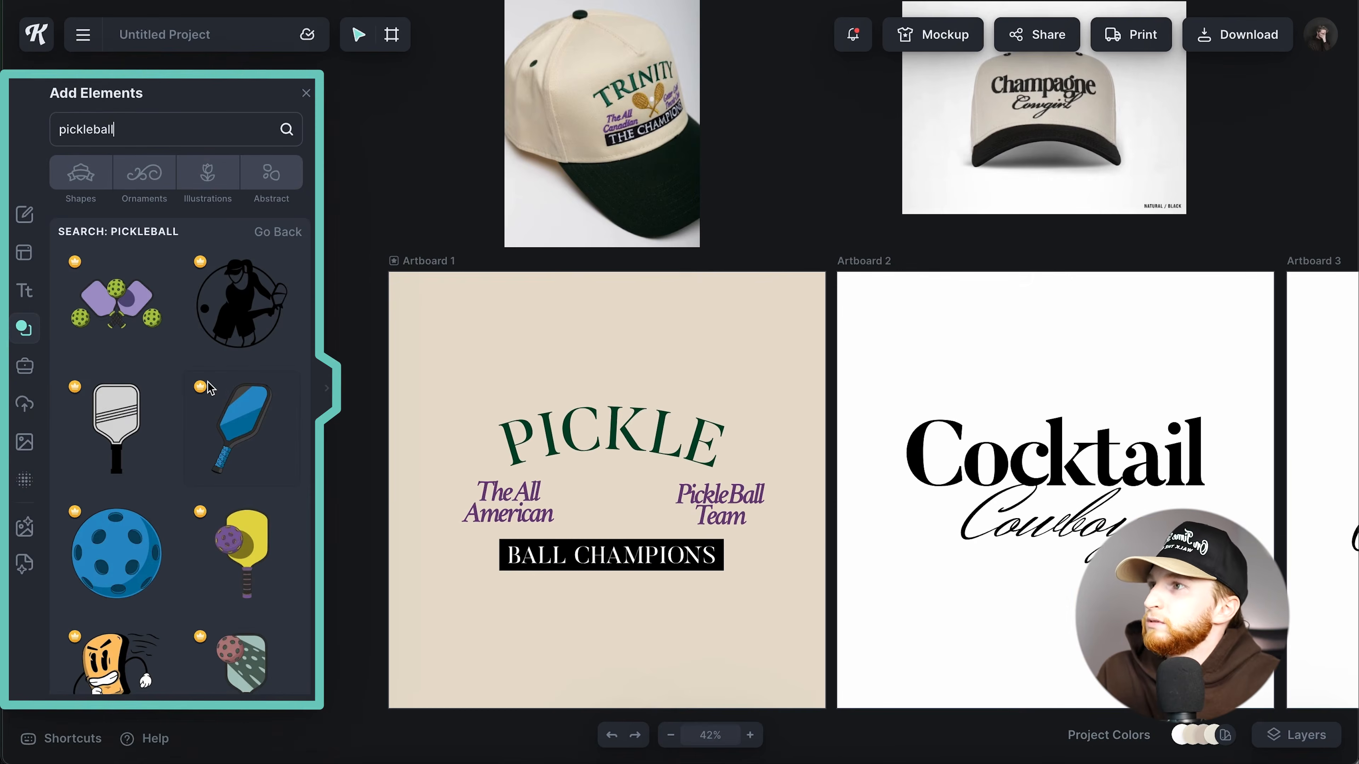
{"action": "scroll", "coordinate": [188, 401], "scroll_direction": "down", "scroll_amount": 10}
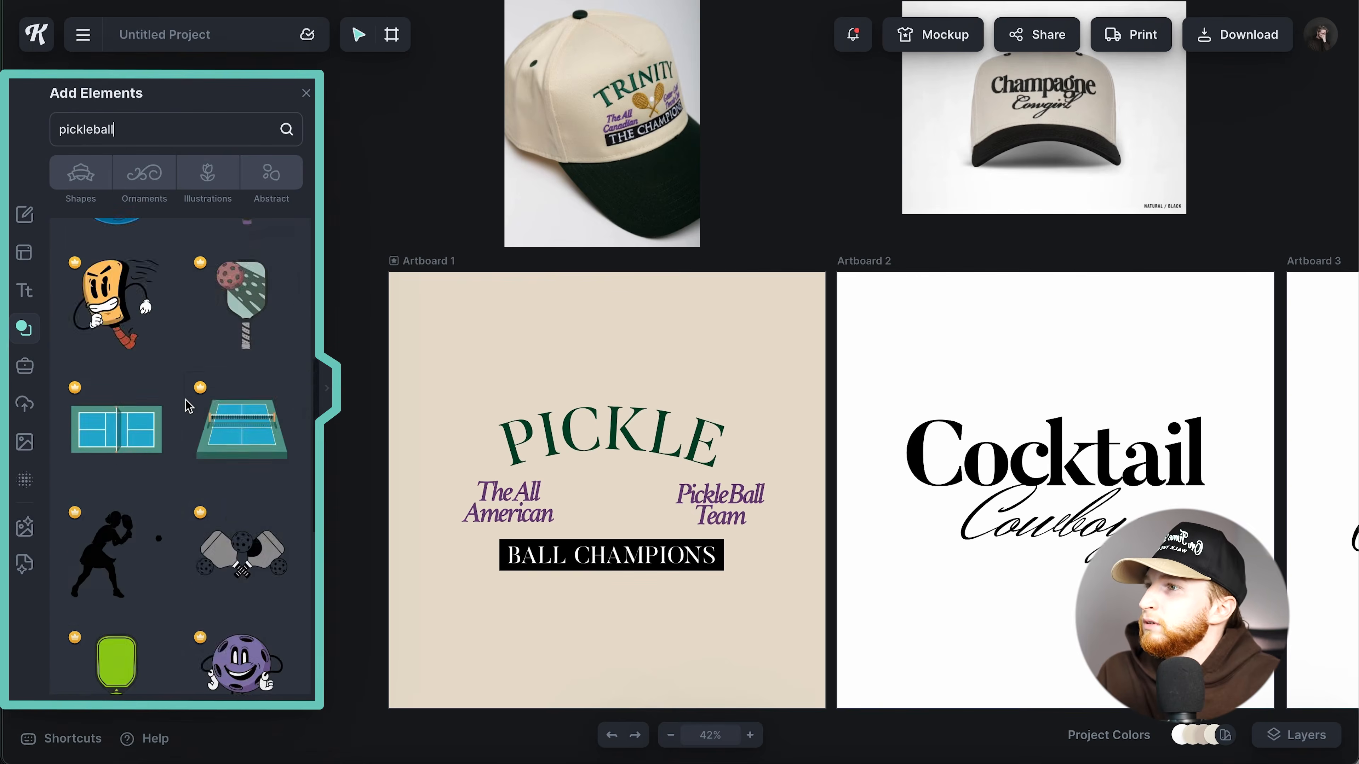
{"action": "scroll", "coordinate": [188, 402], "scroll_direction": "down", "scroll_amount": 4}
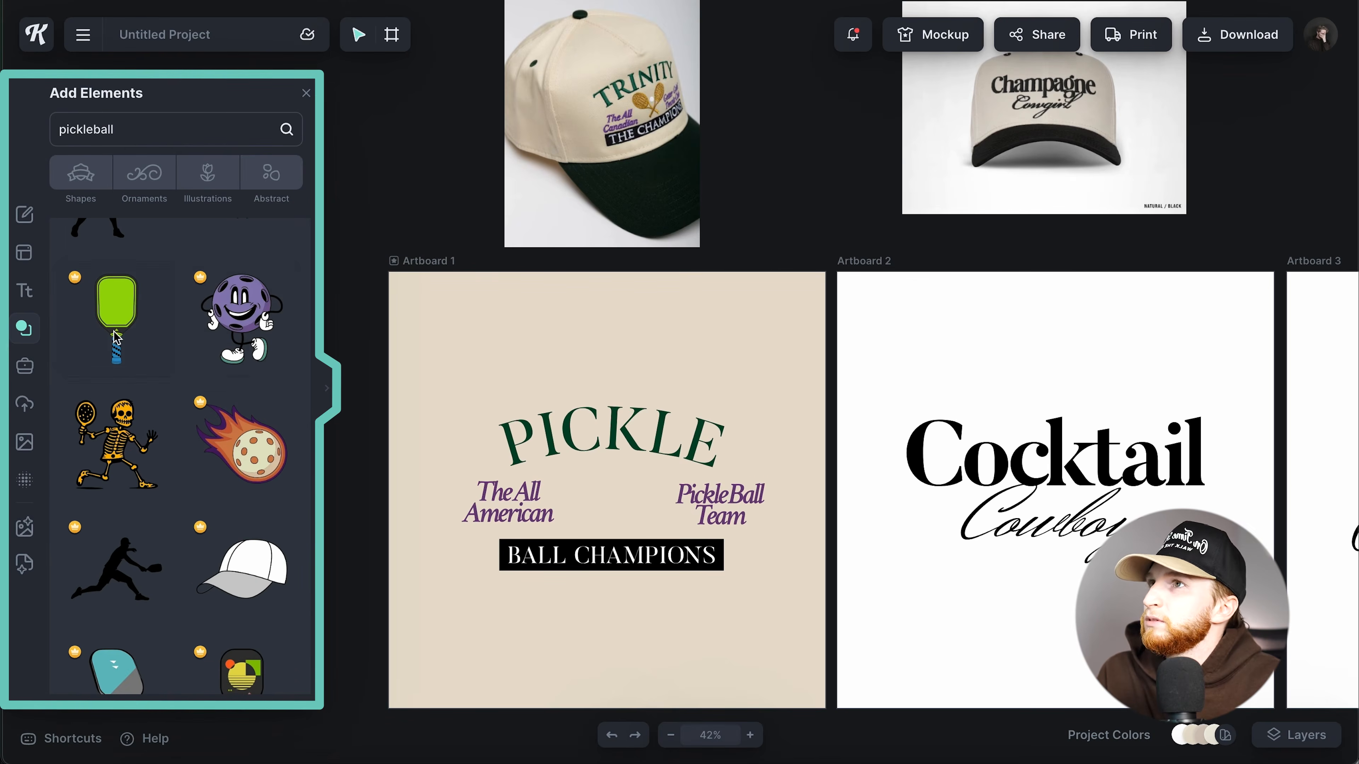
{"action": "left_click_drag", "start_coordinate": [116, 336], "coordinate": [679, 355]}
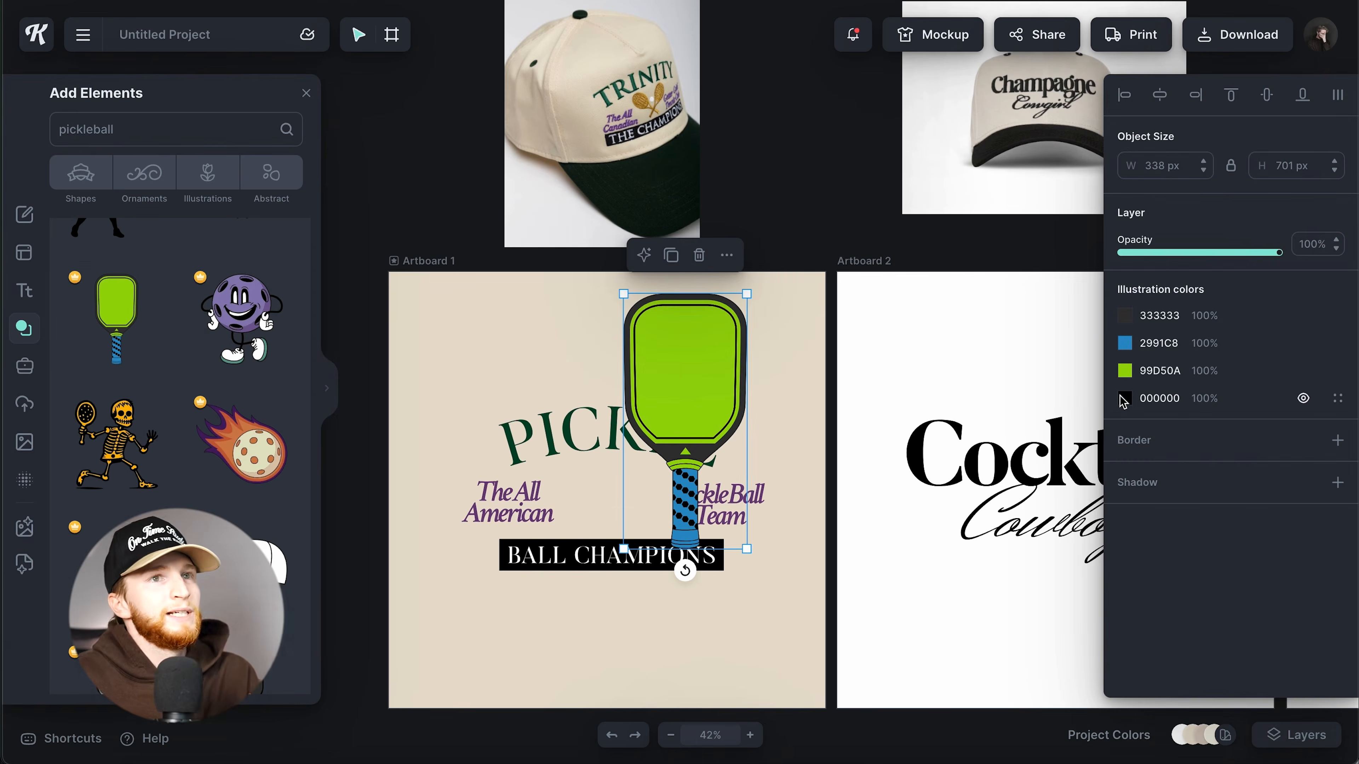
Step: Hide the paddle's 333333, 99D50A and 2991C8 colors so that only its black 000000 linework is used
{"action": "left_click", "coordinate": [1126, 371]}
{"action": "left_click", "coordinate": [1303, 370]}
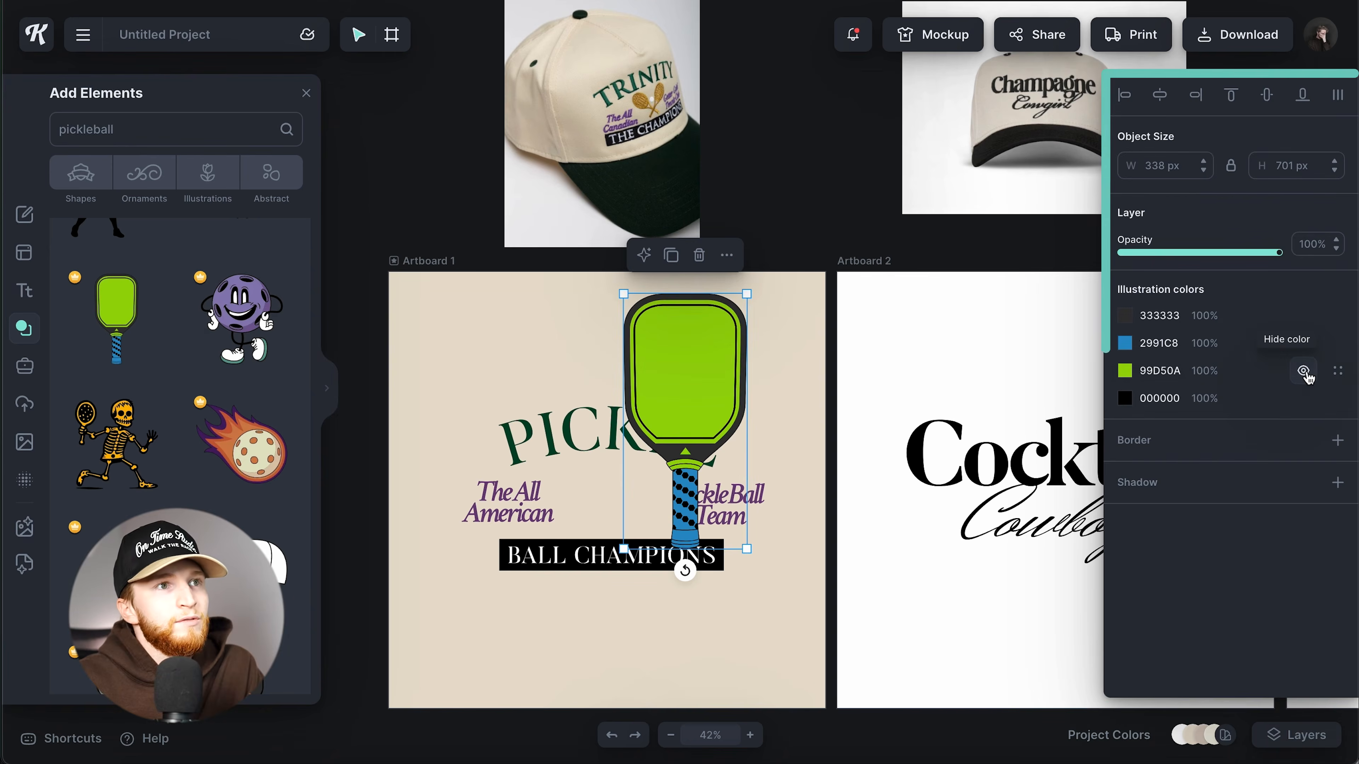
{"action": "left_click", "coordinate": [1303, 370]}
{"action": "left_click", "coordinate": [1304, 371]}
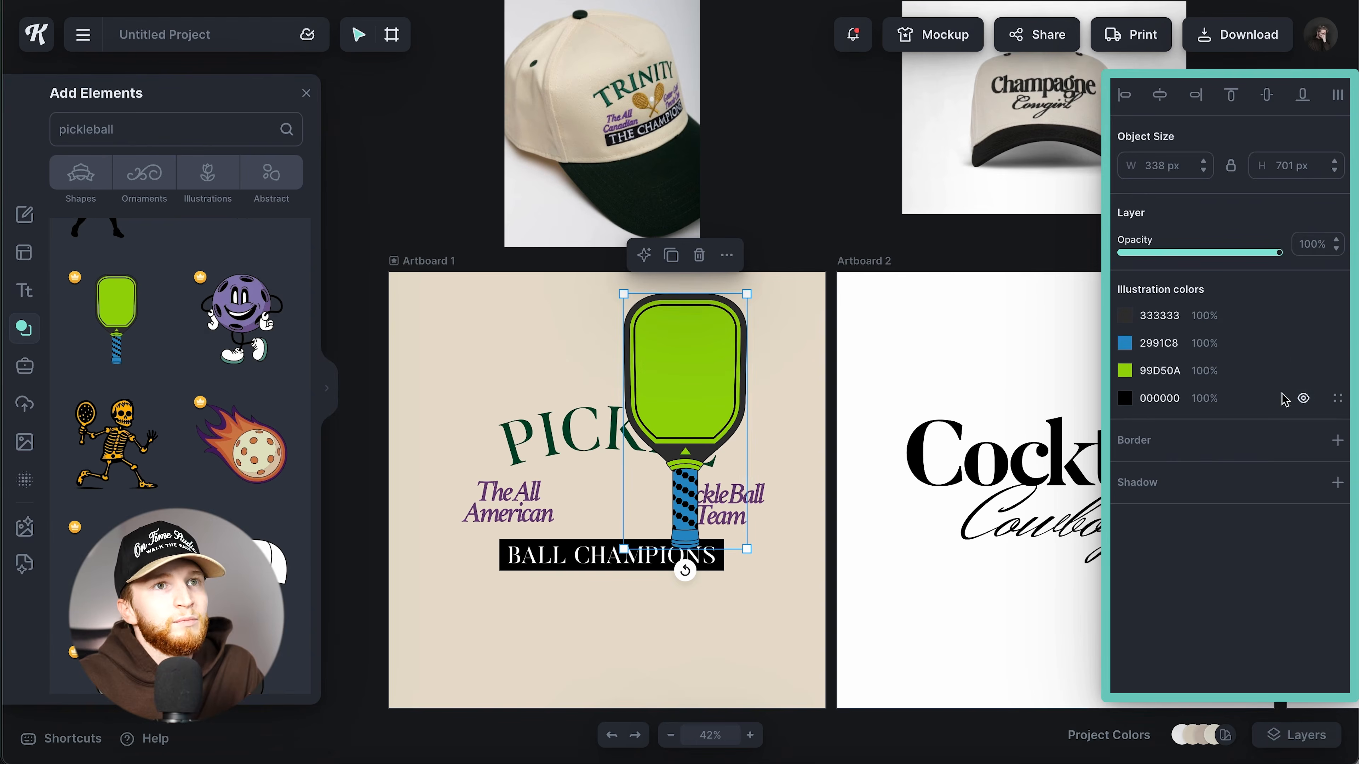
{"action": "left_click", "coordinate": [1302, 315]}
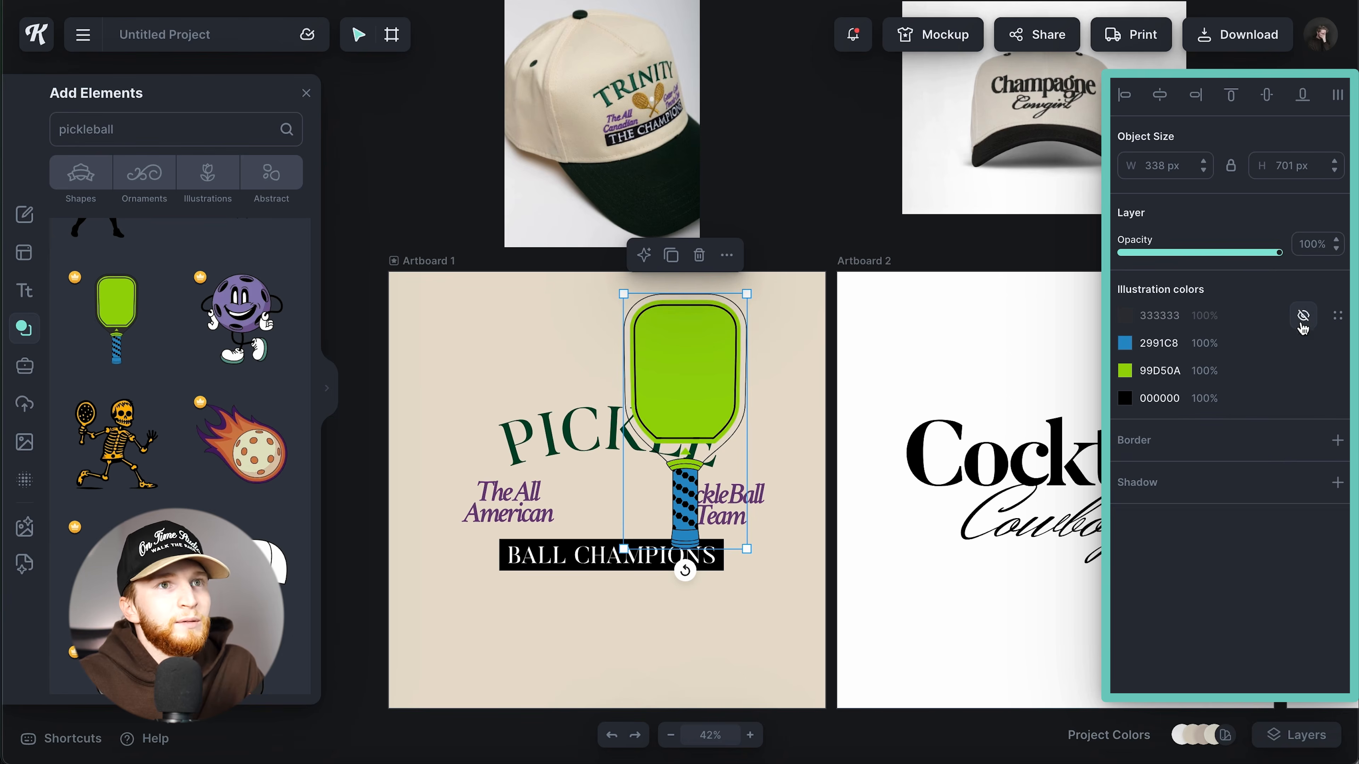
{"action": "left_click", "coordinate": [1303, 371]}
{"action": "left_click", "coordinate": [1303, 343]}
Step: Give the paddle a thin black border, shrink it to about 88 by 182 px, and tilt it between the side texts
{"action": "left_click", "coordinate": [1337, 440]}
{"action": "mouse_move", "coordinate": [1144, 505]}
{"action": "left_mouse_down"}
{"action": "mouse_move", "coordinate": [1129, 509]}
{"action": "mouse_move", "coordinate": [1143, 512]}
{"action": "left_mouse_up"}
{"action": "left_click_drag", "start_coordinate": [747, 548], "coordinate": [669, 373]}
{"action": "left_click_drag", "start_coordinate": [647, 347], "coordinate": [594, 514]}
Step: Place a copy of the paddle beside the original, mirror it horizontally so the handles meet, and group the two paddles
{"action": "left_click_drag", "start_coordinate": [617, 538], "coordinate": [637, 512]}
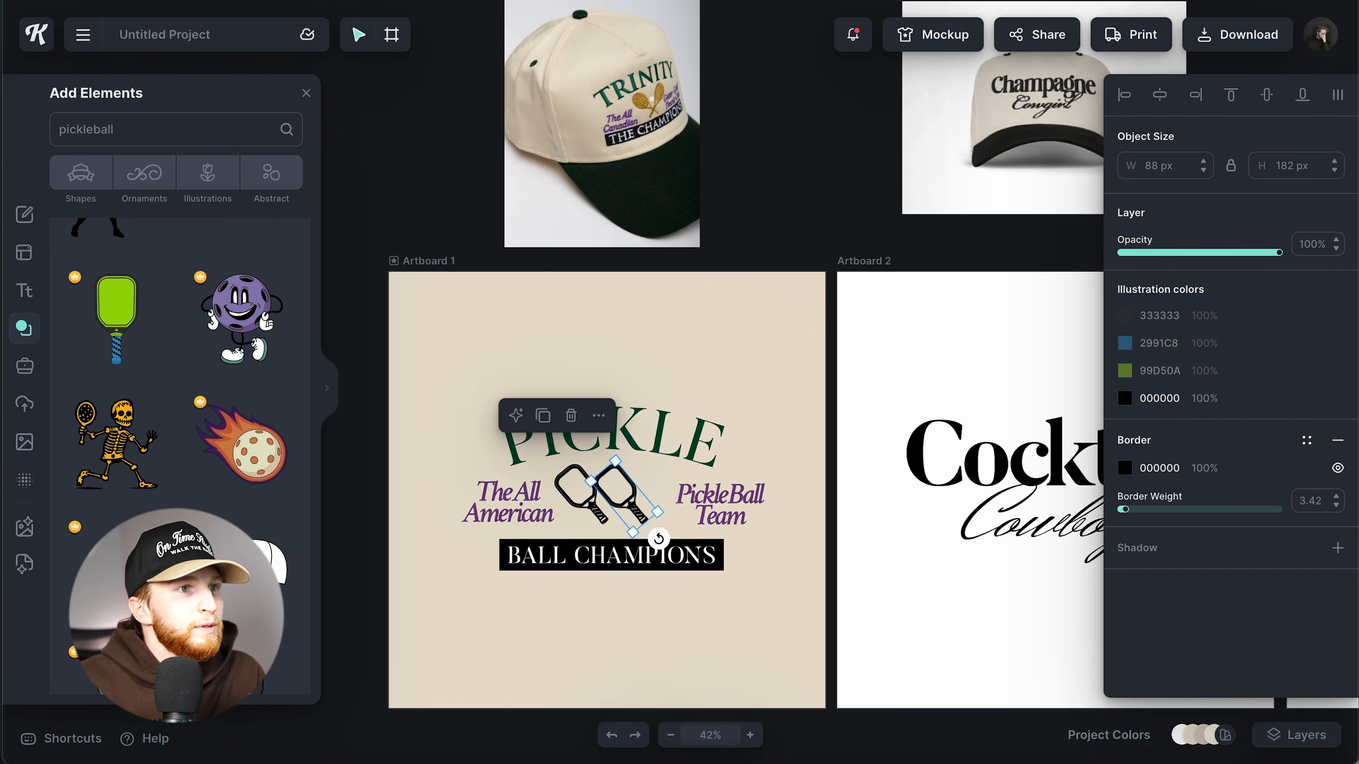
{"action": "right_click", "coordinate": [637, 513]}
{"action": "left_click", "coordinate": [708, 620]}
{"action": "left_click_drag", "start_coordinate": [600, 515], "coordinate": [625, 506]}
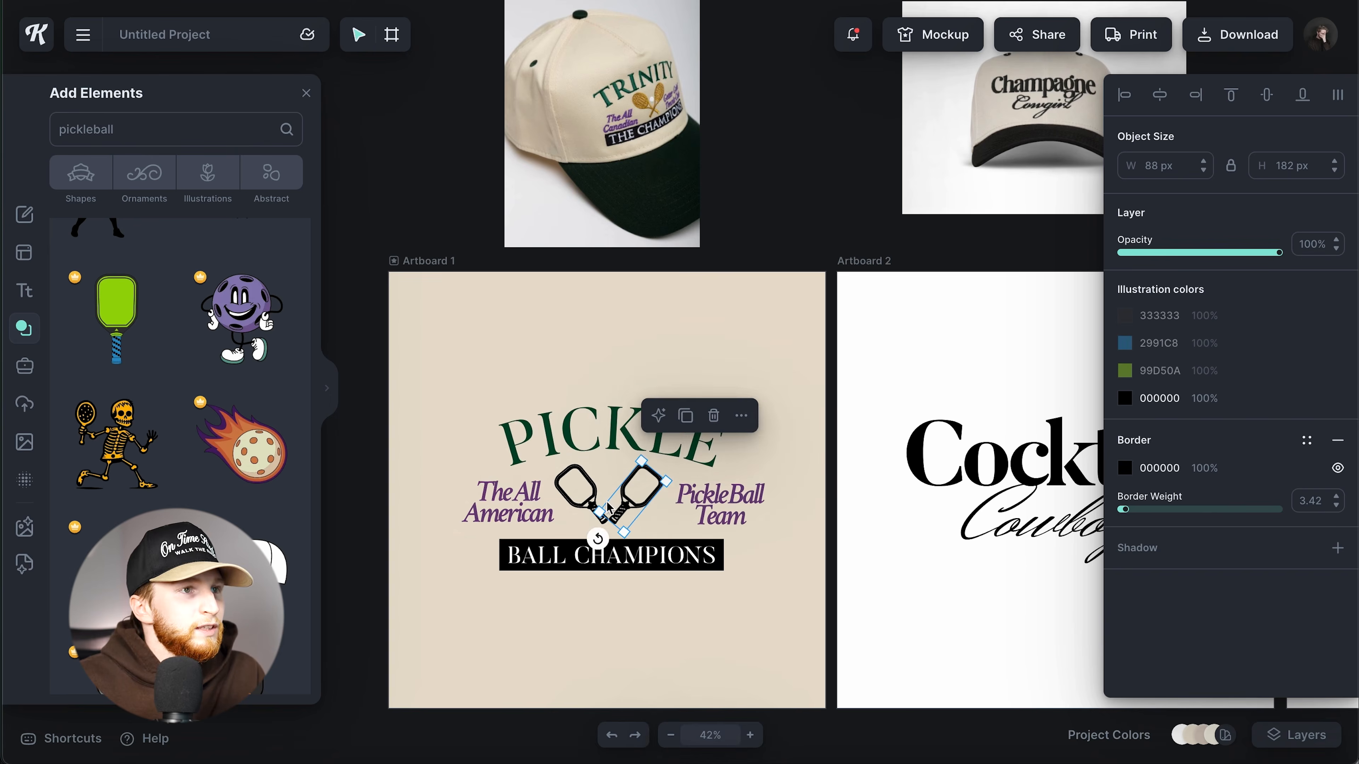
{"action": "left_click", "coordinate": [591, 491], "text": "shift"}
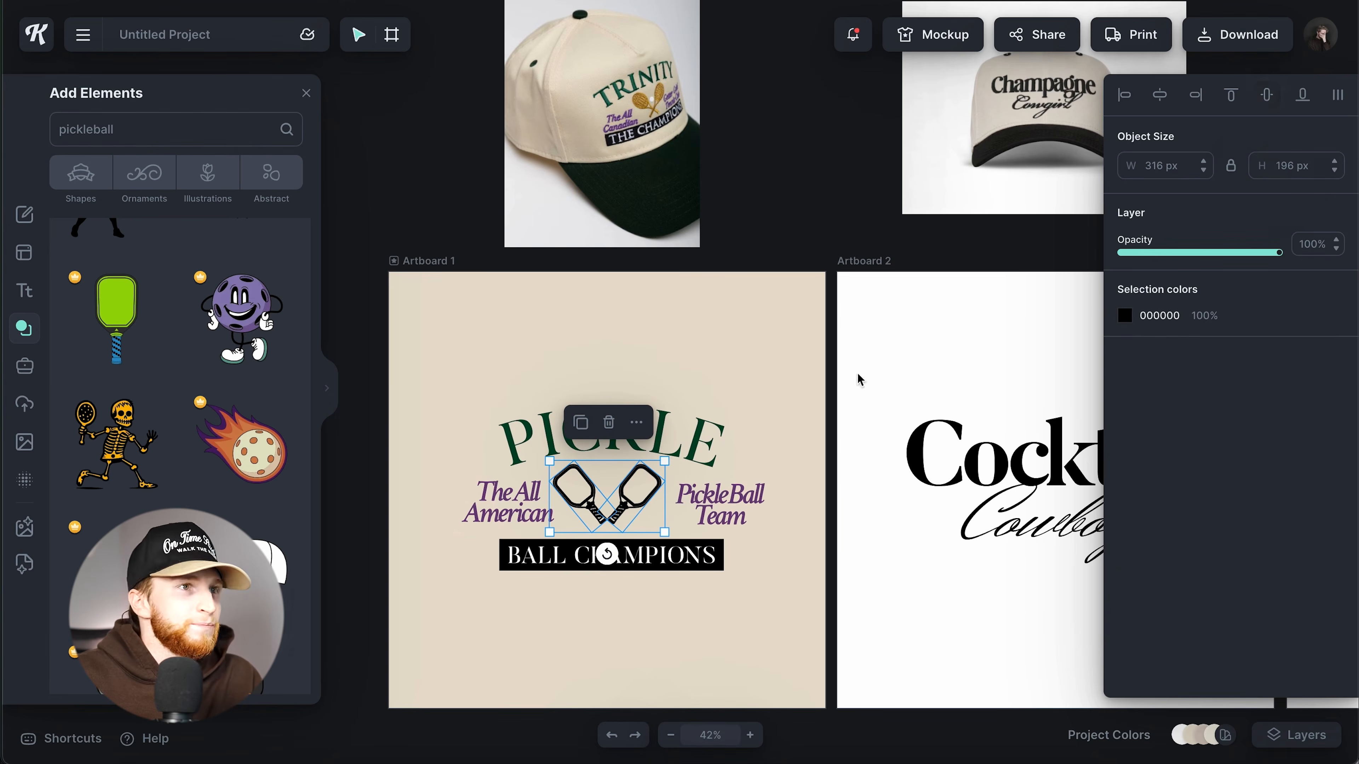
{"action": "left_click", "coordinate": [799, 376]}
Step: Add the blue pickleball illustration at about 239 px wide and hide its 2991C8, 0071A2 and 07435E colors
{"action": "scroll", "coordinate": [130, 402], "scroll_direction": "up", "scroll_amount": 5}
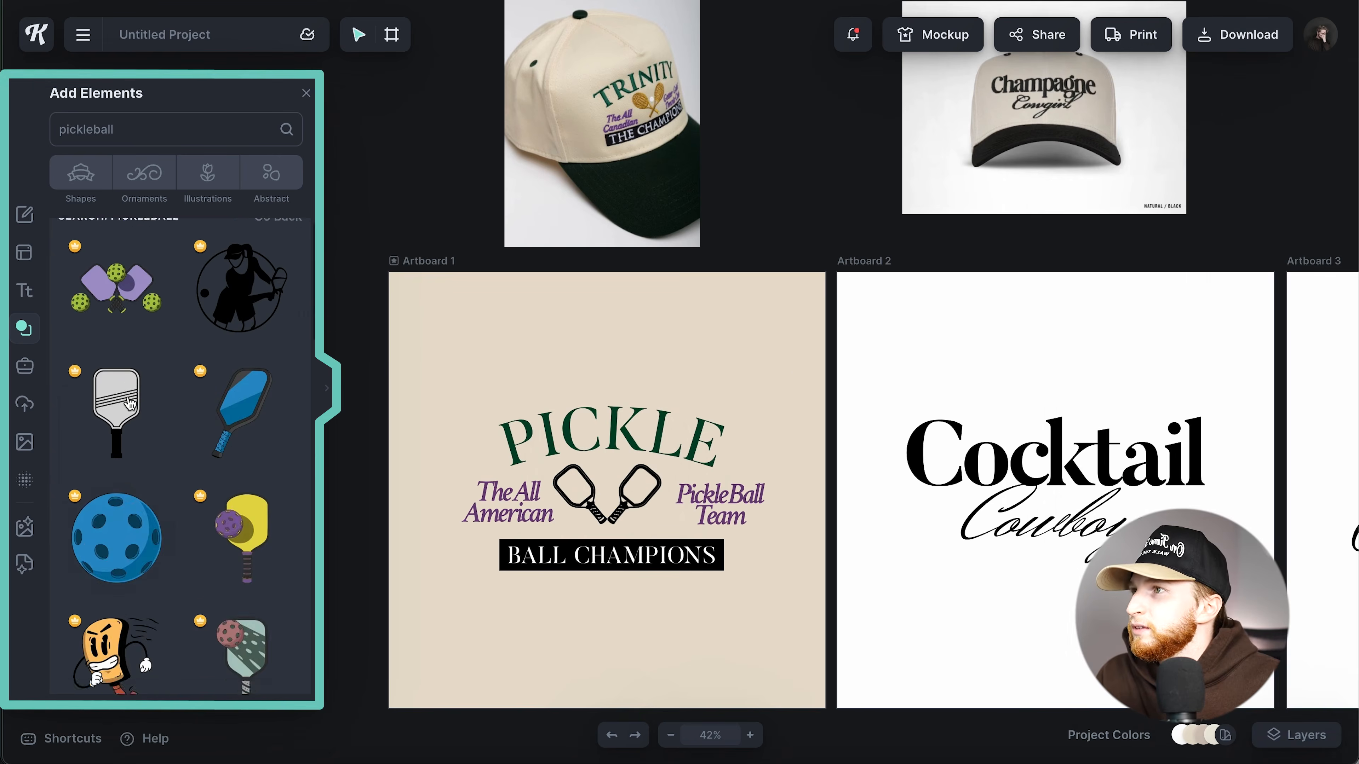
{"action": "left_click", "coordinate": [116, 548]}
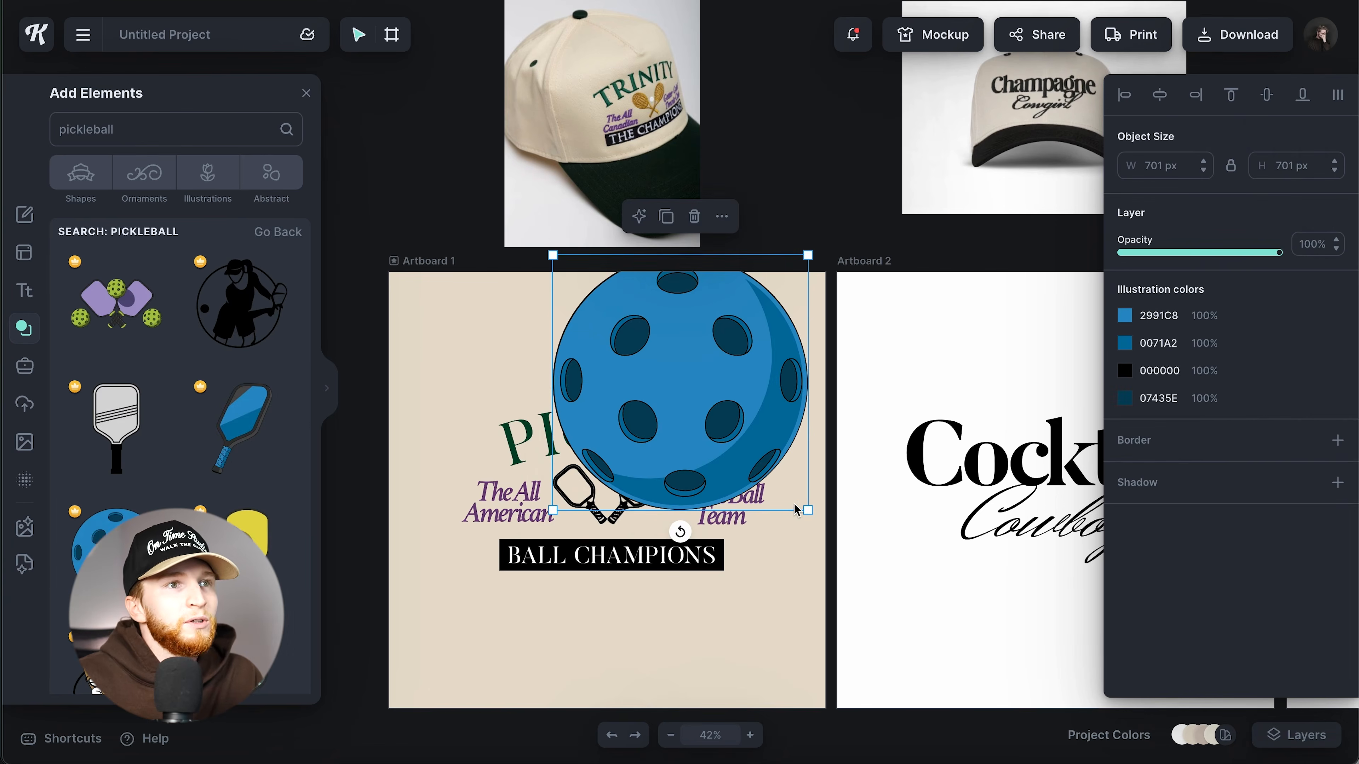
{"action": "left_click_drag", "start_coordinate": [809, 513], "coordinate": [724, 427]}
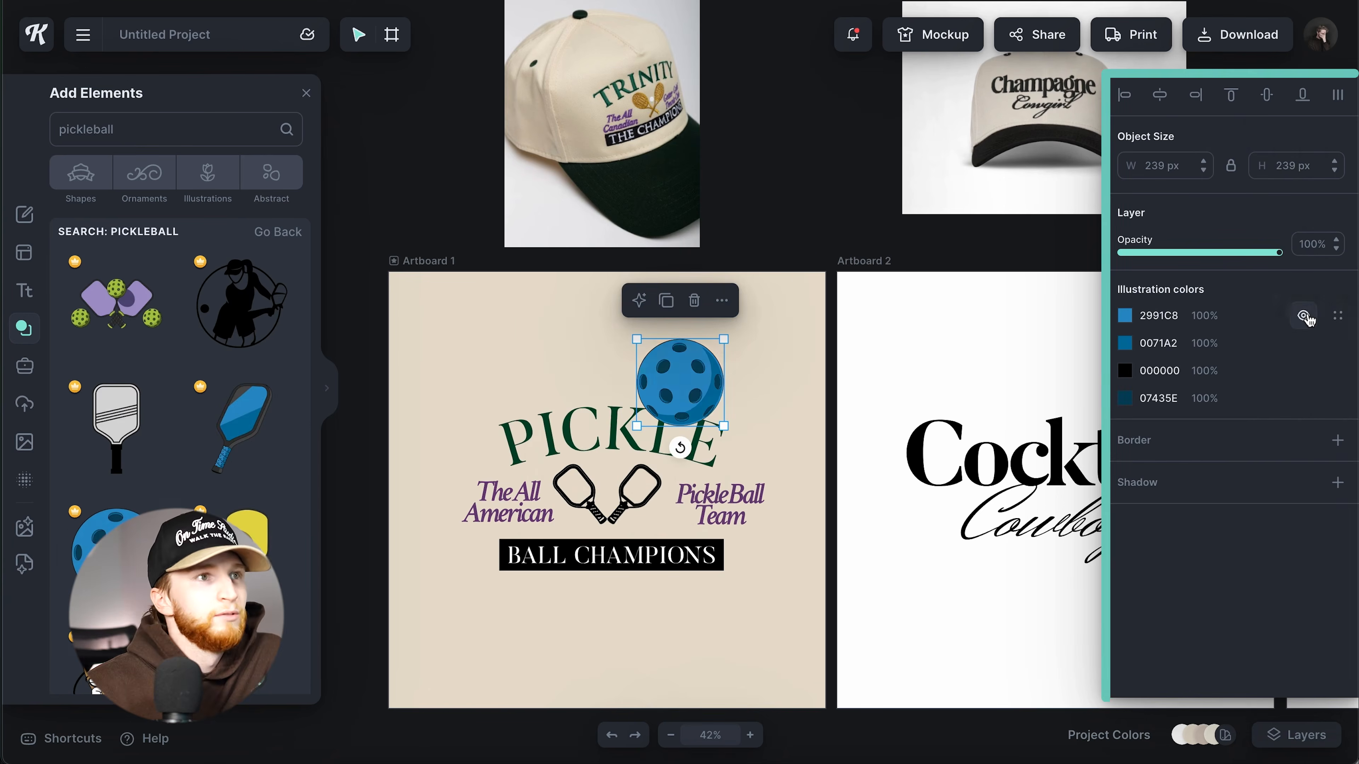
{"action": "left_click", "coordinate": [1303, 315]}
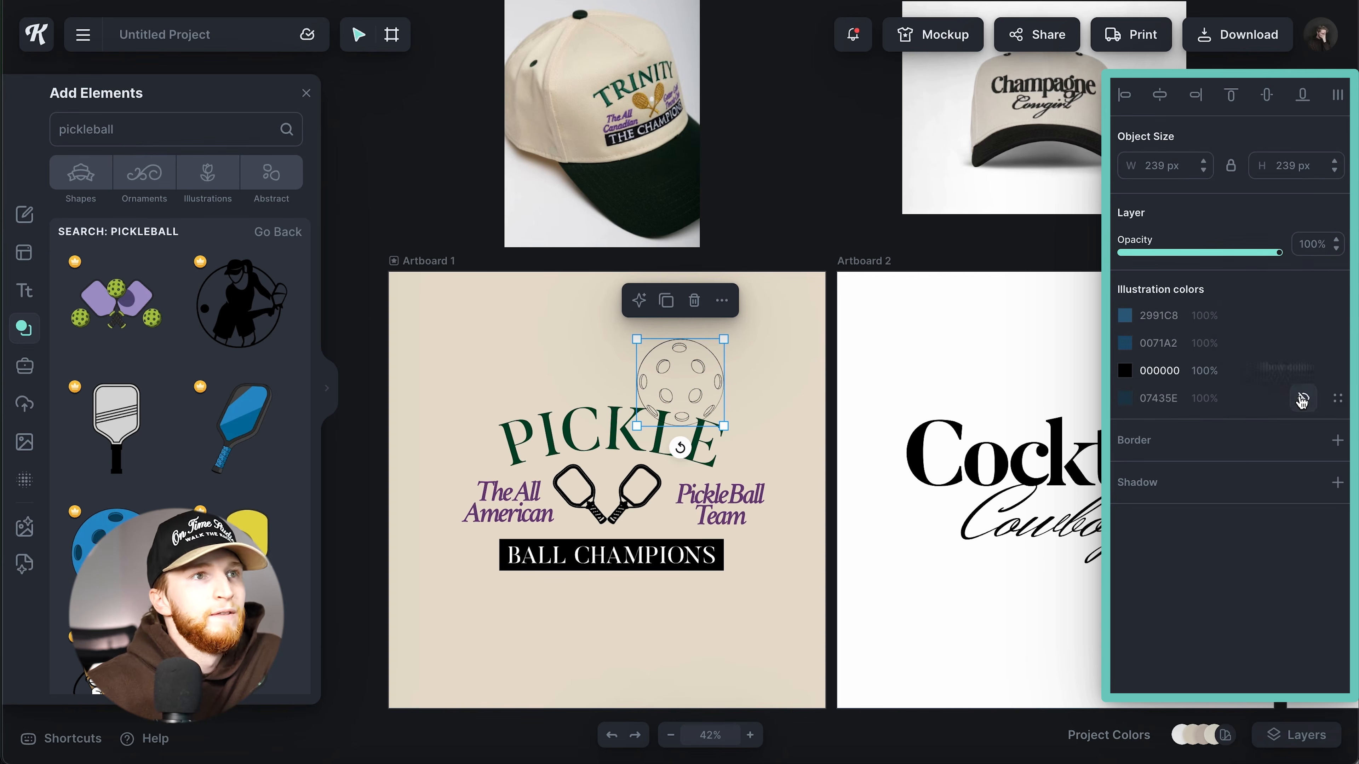
Step: Give the ball a thin black border, shrink it to about 45 px, and place it centered between the two paddle heads
{"action": "left_click", "coordinate": [1337, 440]}
{"action": "left_click_drag", "start_coordinate": [1136, 512], "coordinate": [1149, 512]}
{"action": "left_click_drag", "start_coordinate": [723, 426], "coordinate": [612, 479]}
{"action": "left_click", "coordinate": [831, 331]}
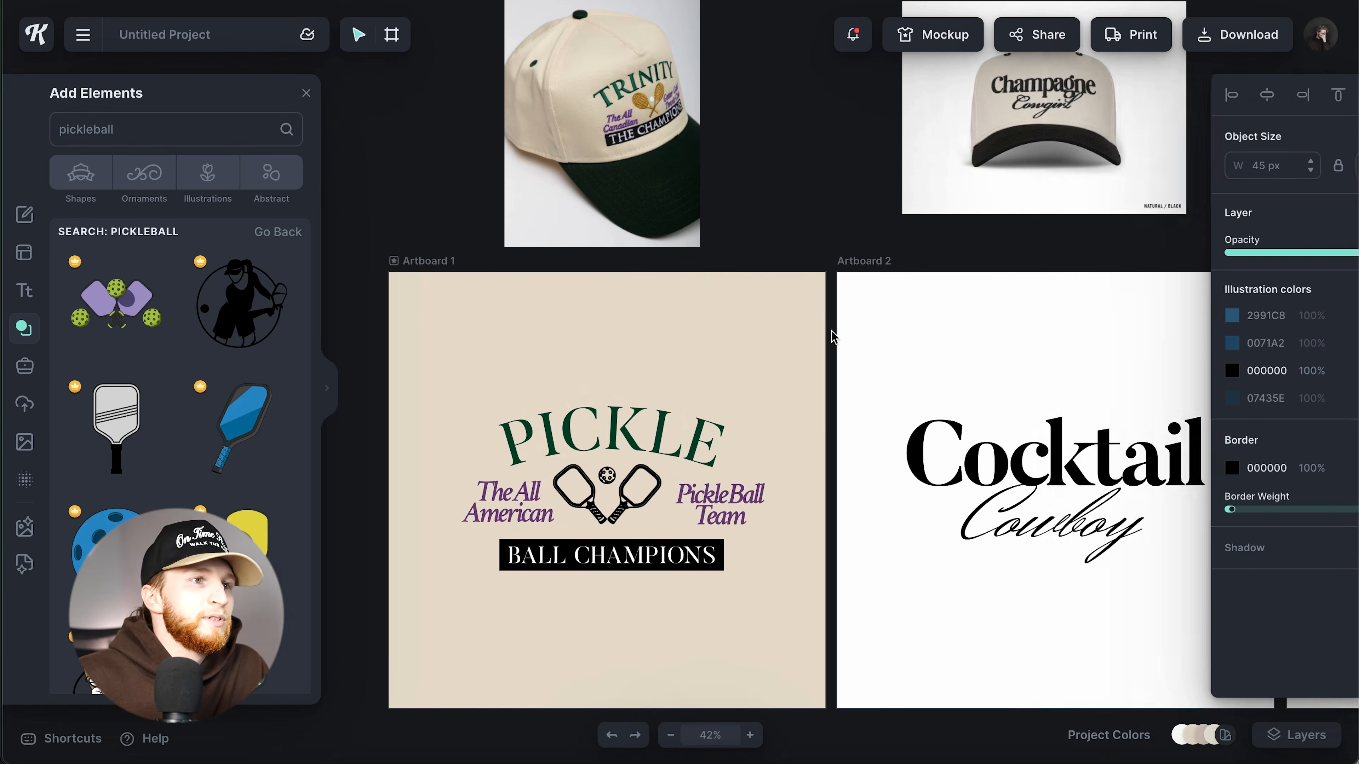
Step: Recolor the pair of paddles to the golden brown BC8339
{"action": "left_click", "coordinate": [607, 508]}
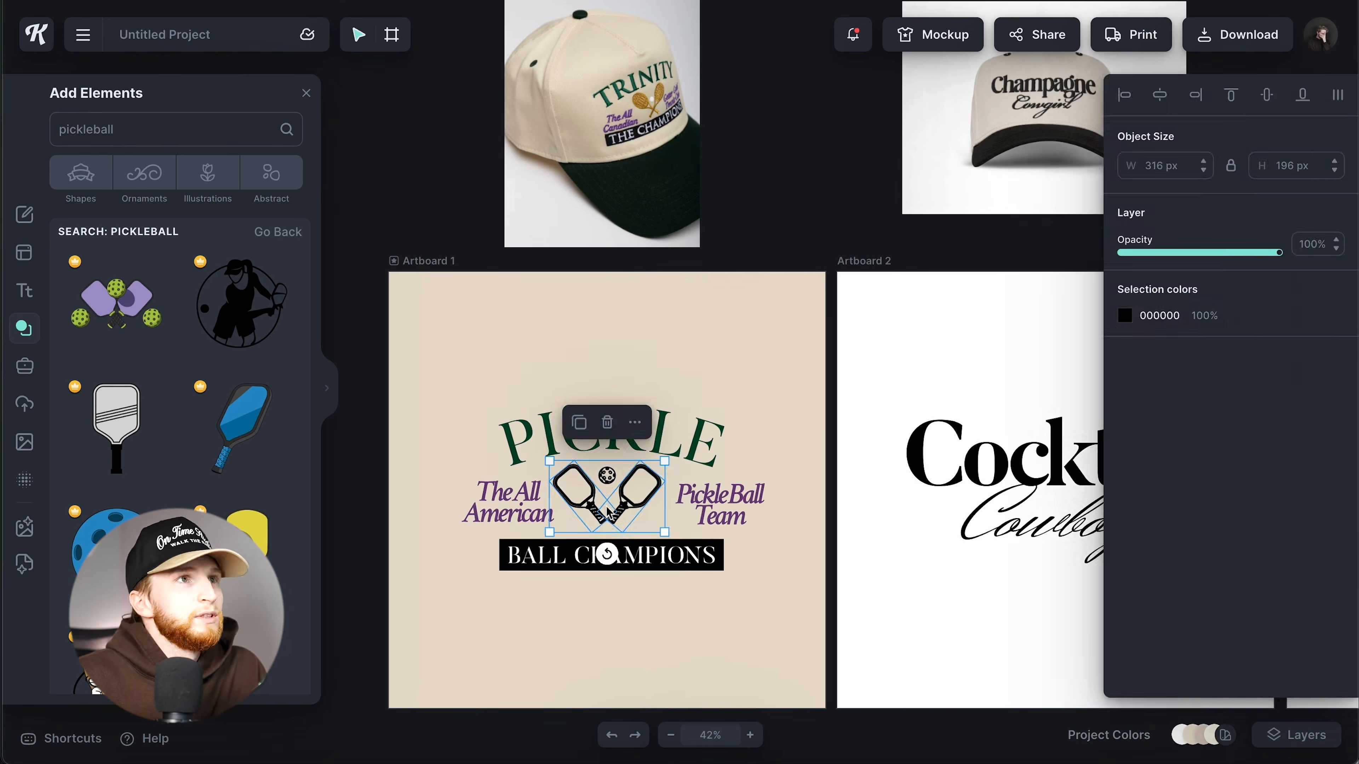
{"action": "left_click", "coordinate": [1124, 316]}
{"action": "left_click_drag", "start_coordinate": [935, 543], "coordinate": [919, 543]}
{"action": "left_click", "coordinate": [988, 434]}
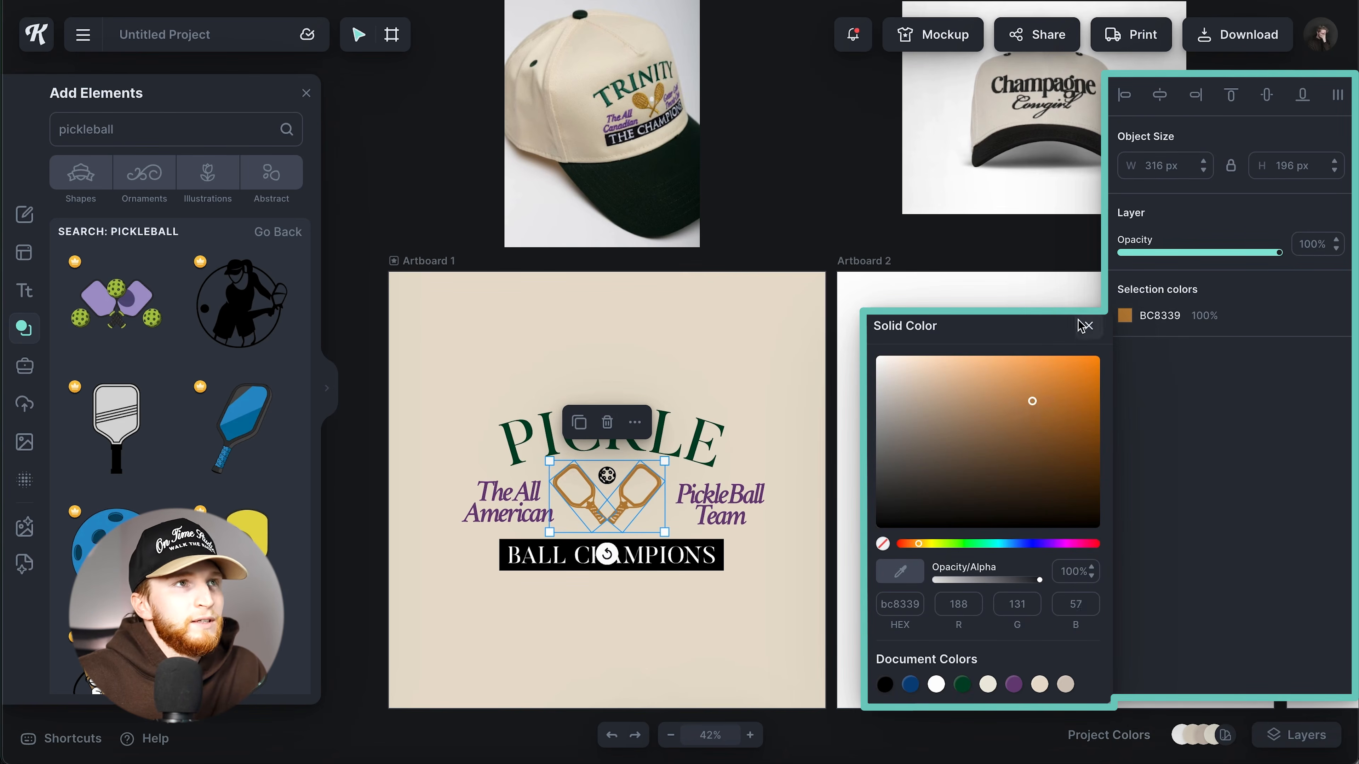
{"action": "left_click", "coordinate": [1086, 325]}
Step: Recolor the ball's black artwork and its border to white FFFFFF
{"action": "left_click", "coordinate": [615, 480]}
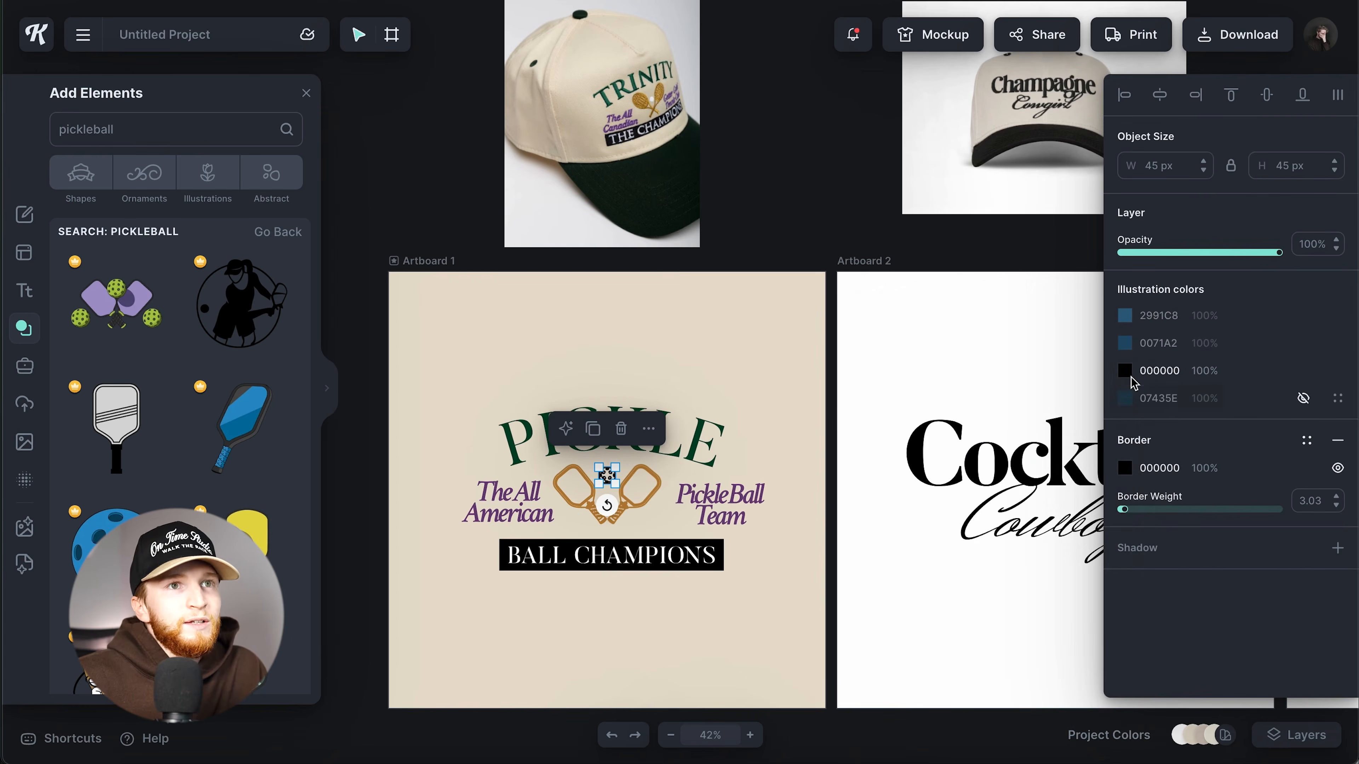
{"action": "left_click", "coordinate": [1125, 371]}
{"action": "left_click", "coordinate": [877, 411]}
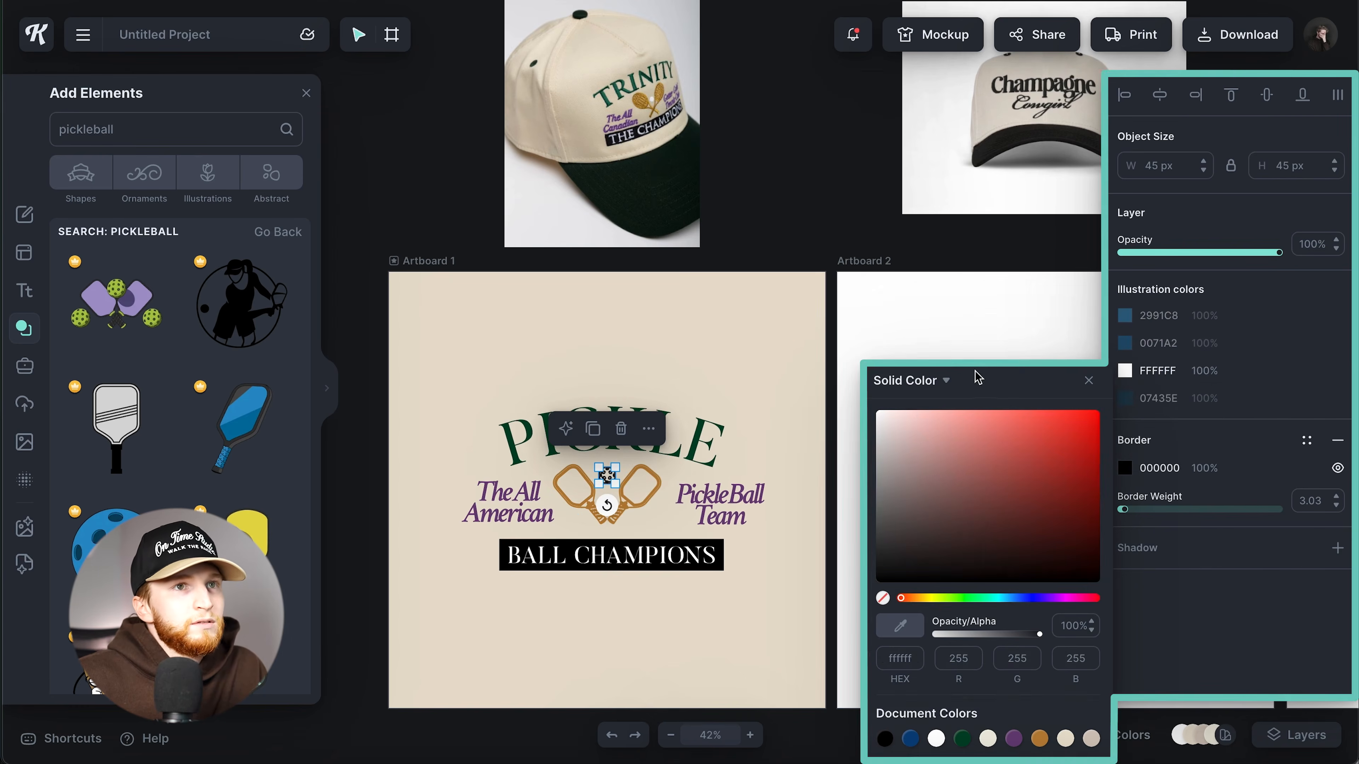
{"action": "left_click", "coordinate": [1088, 389]}
{"action": "left_click", "coordinate": [1125, 470]}
{"action": "left_click_drag", "start_coordinate": [943, 472], "coordinate": [576, 244]}
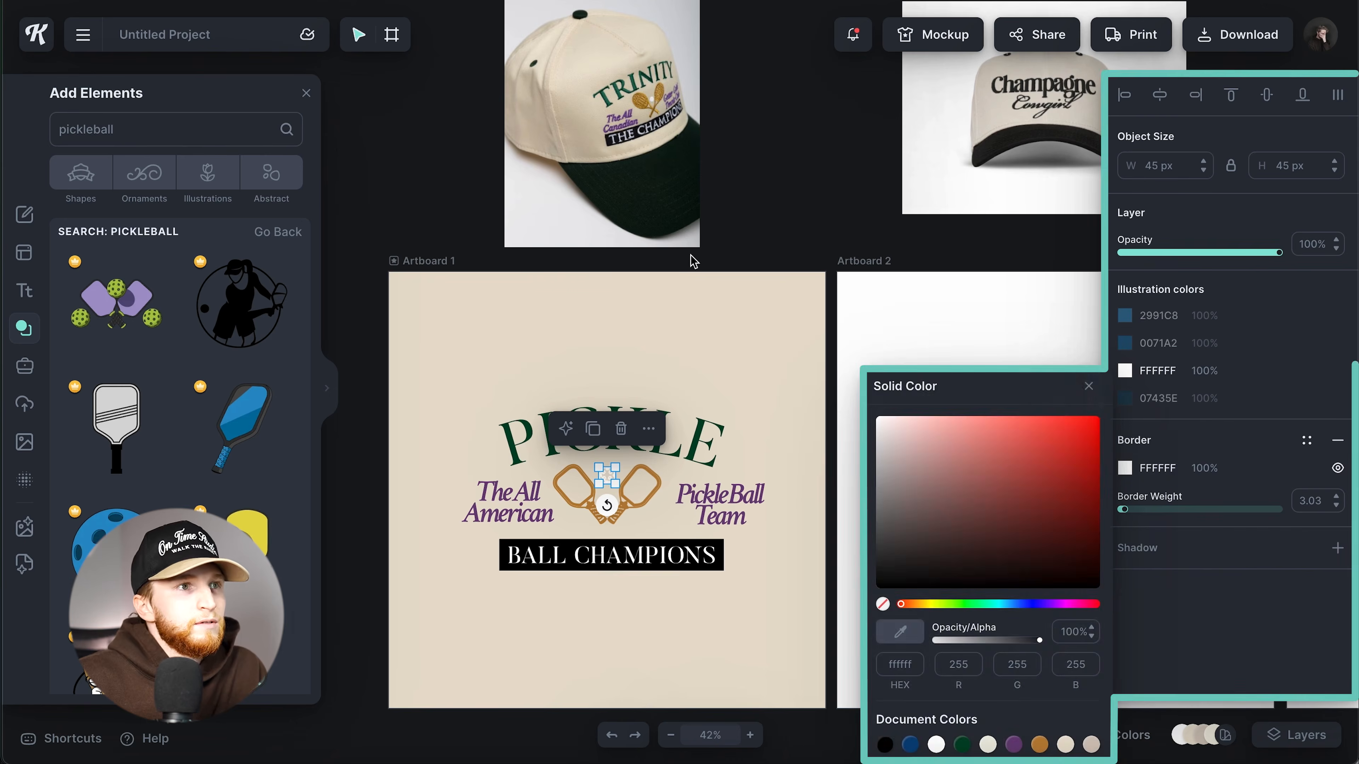
{"action": "left_click", "coordinate": [1088, 386]}
{"action": "left_click", "coordinate": [712, 297]}
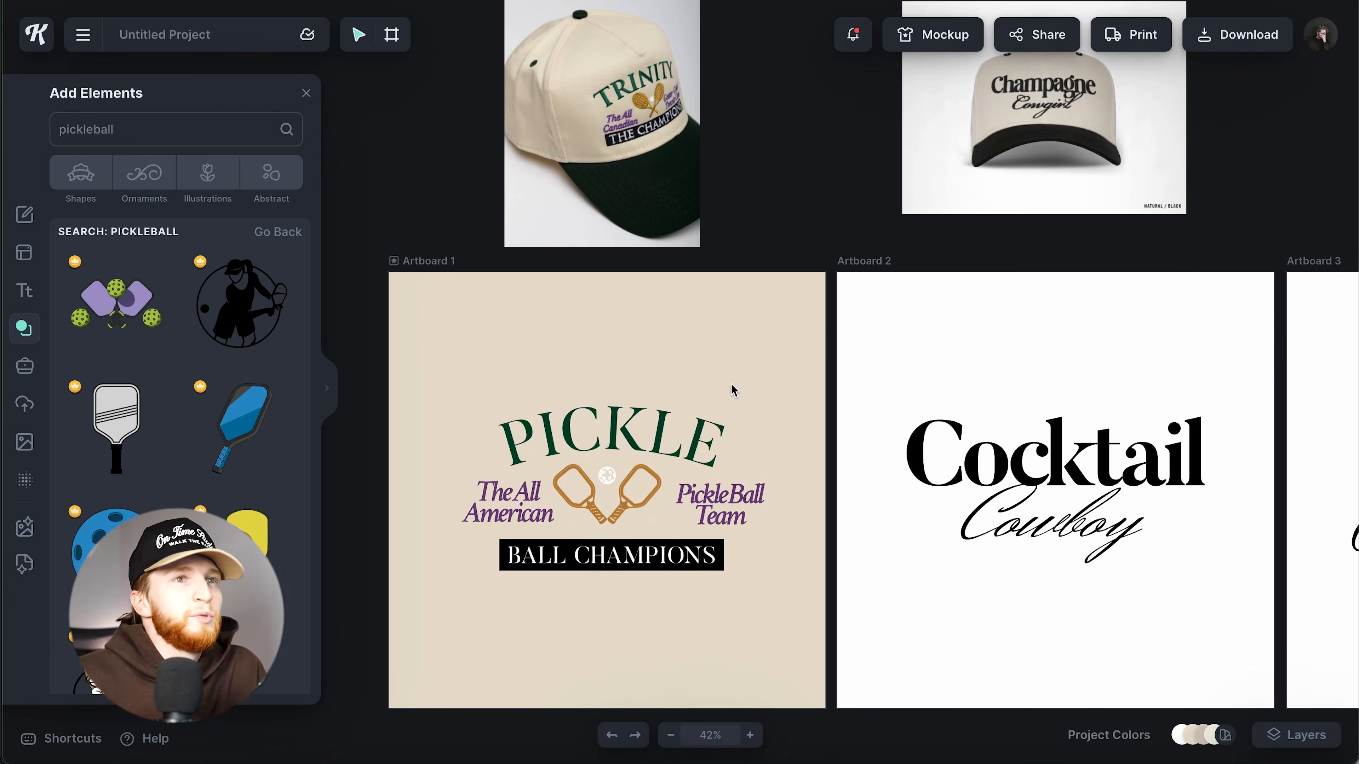
Step: Close the elements library and review all eight artboards together with their reference cap photos
{"action": "scroll", "coordinate": [731, 383], "scroll_direction": "down", "scroll_amount": 5}
{"action": "scroll", "coordinate": [731, 386], "scroll_direction": "right", "scroll_amount": 10}
{"action": "scroll", "coordinate": [730, 383], "scroll_direction": "left", "scroll_amount": 7}
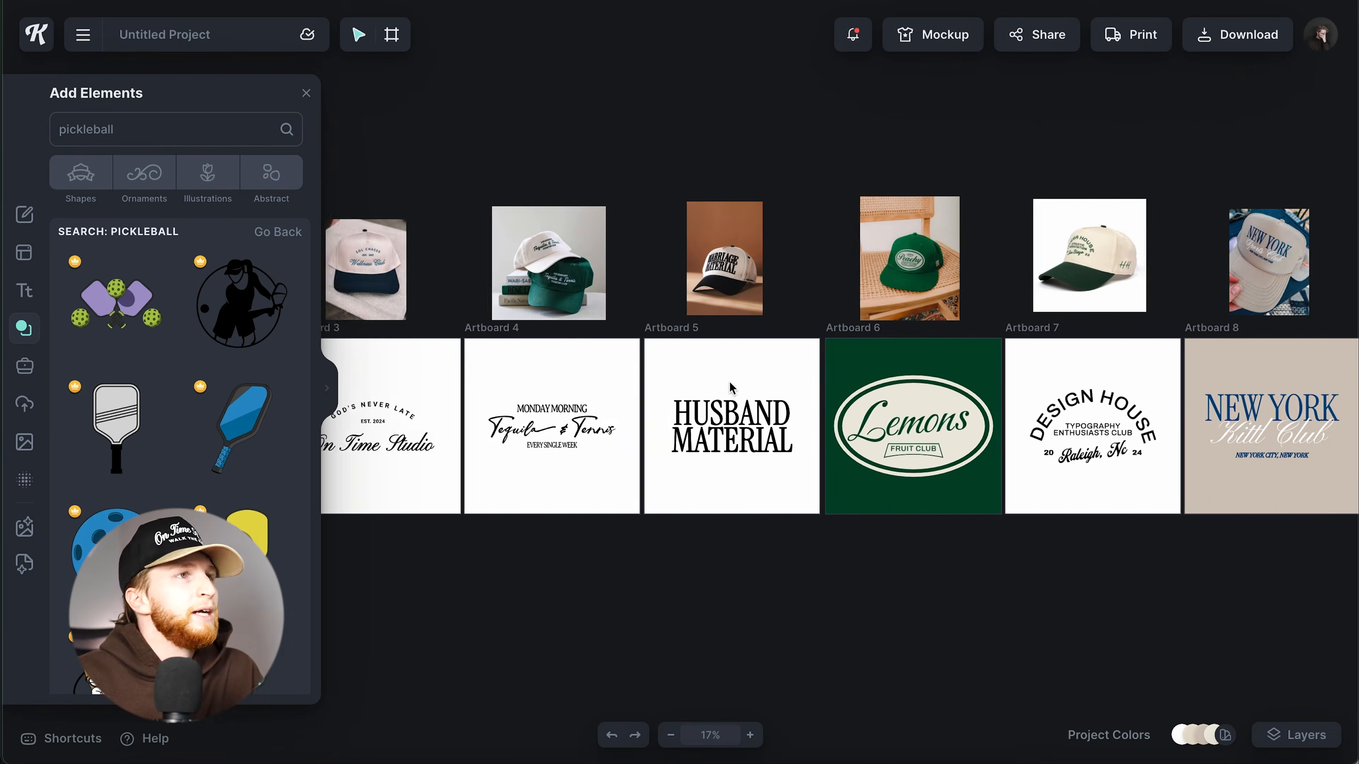
{"action": "left_click", "coordinate": [306, 93]}
{"action": "scroll", "coordinate": [564, 335], "scroll_direction": "down", "scroll_amount": 5}
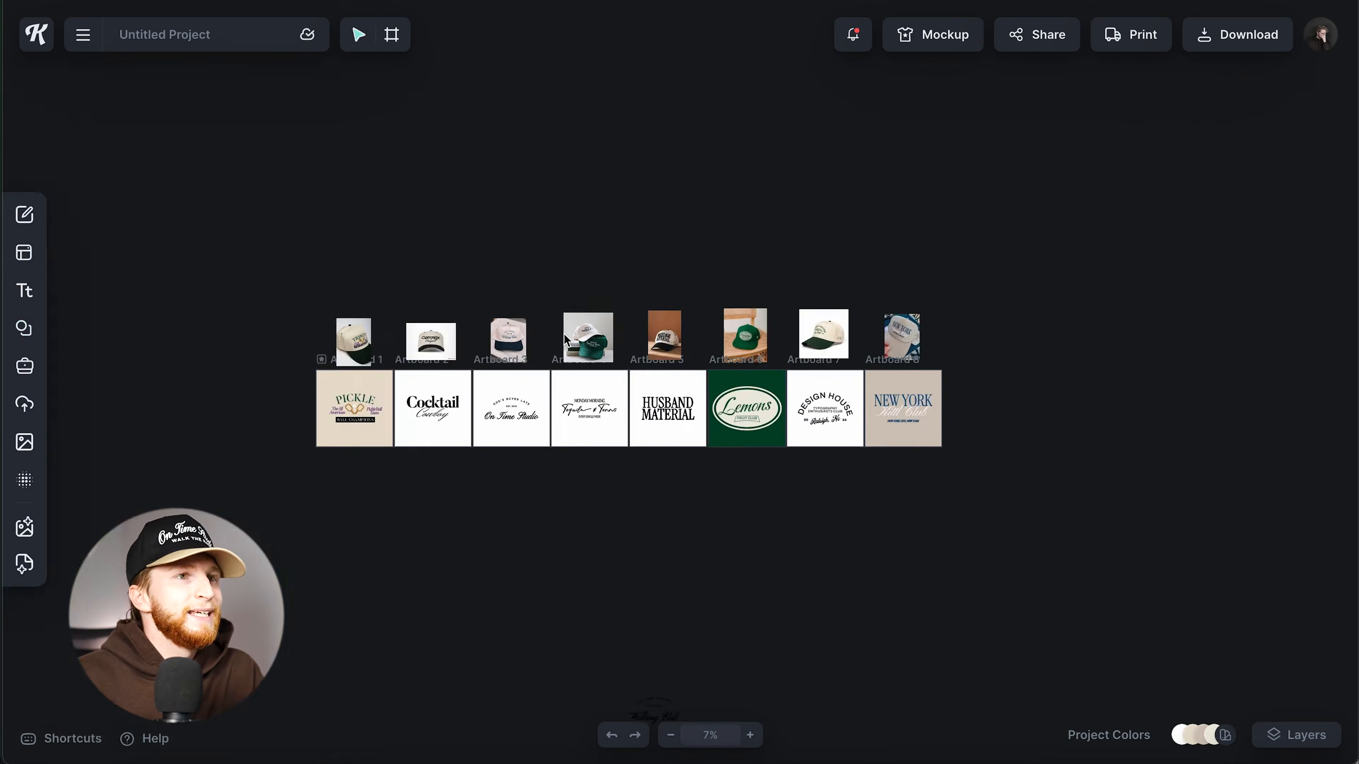
{"action": "scroll", "coordinate": [563, 333], "scroll_direction": "up", "scroll_amount": 5}
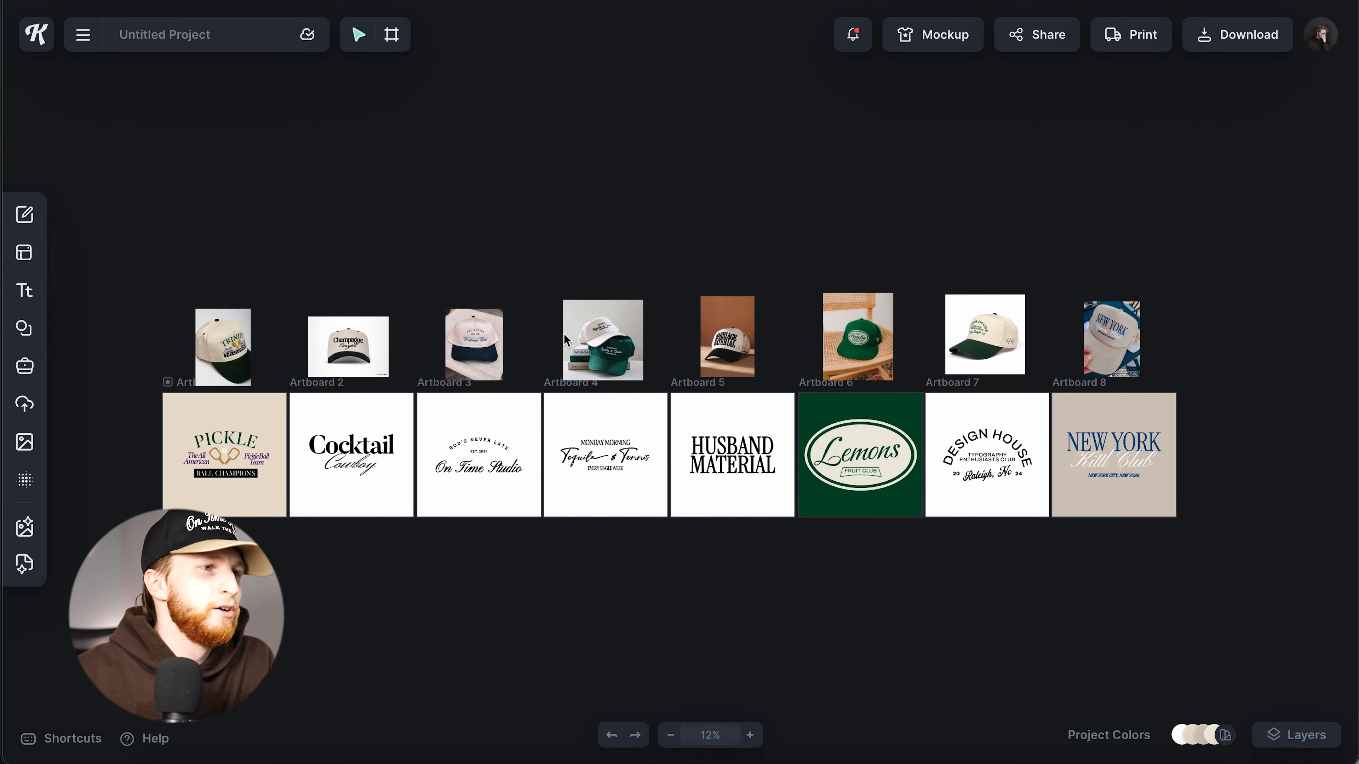
{"action": "scroll", "coordinate": [563, 333], "scroll_direction": "up", "scroll_amount": 2}
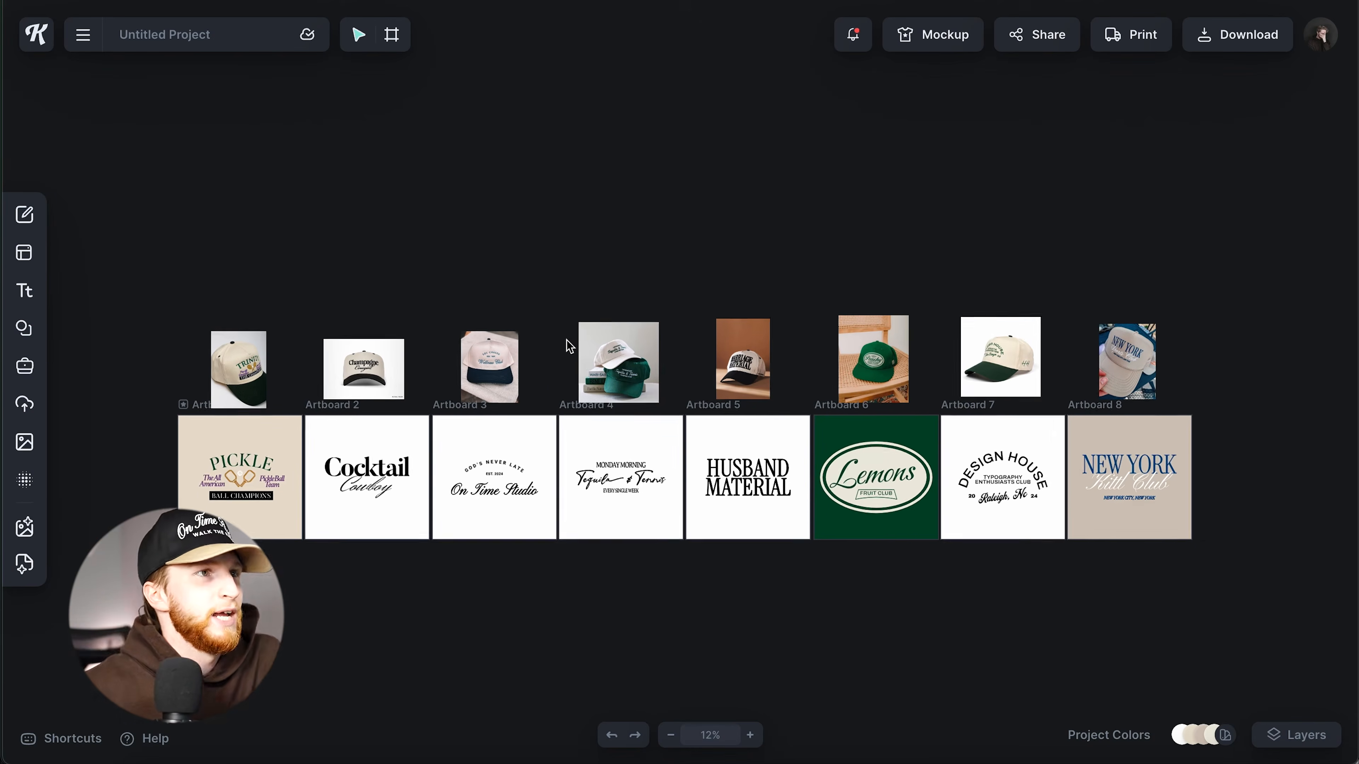